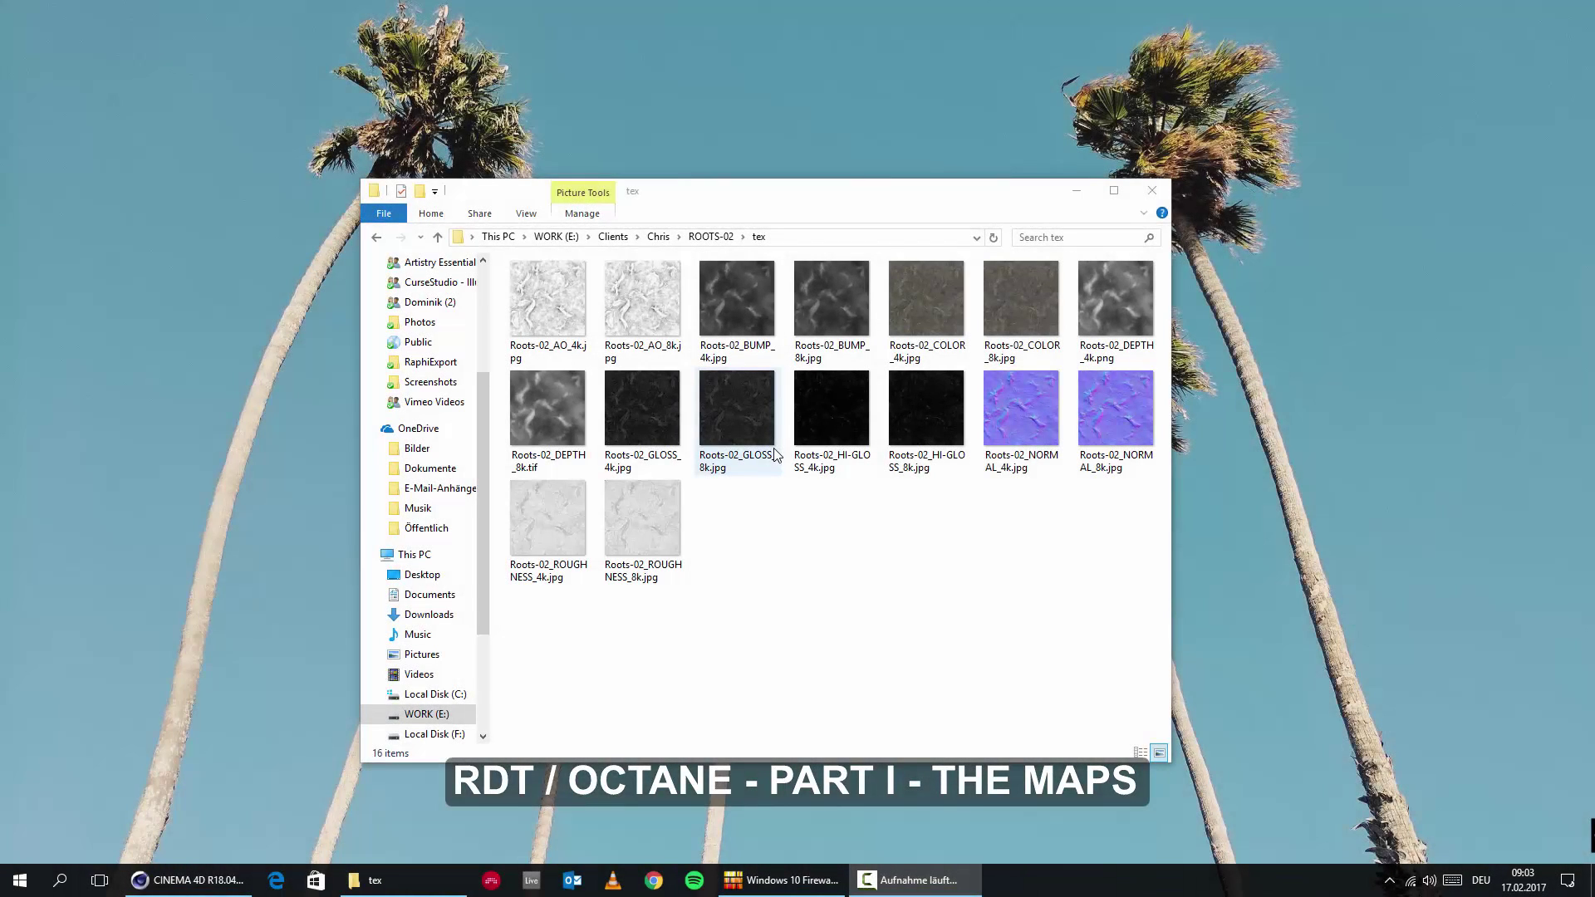
Step: Compare the file sizes of the Roots-02 COLOR 4k, COLOR 8k and DEPTH 4k maps
click(799, 553)
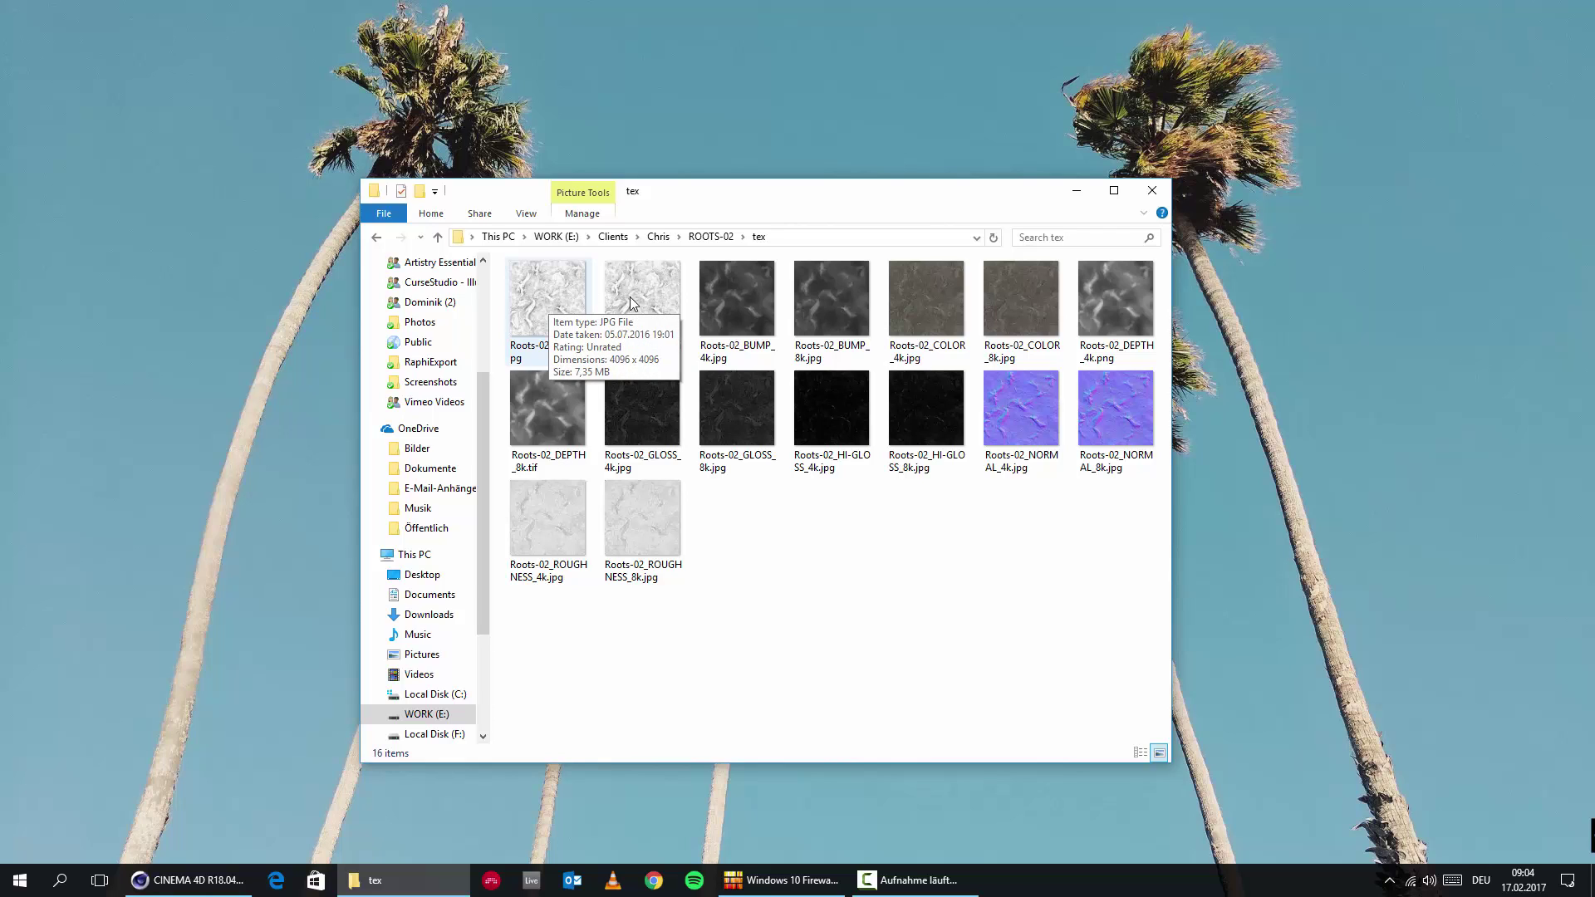
click(930, 310)
click(985, 309)
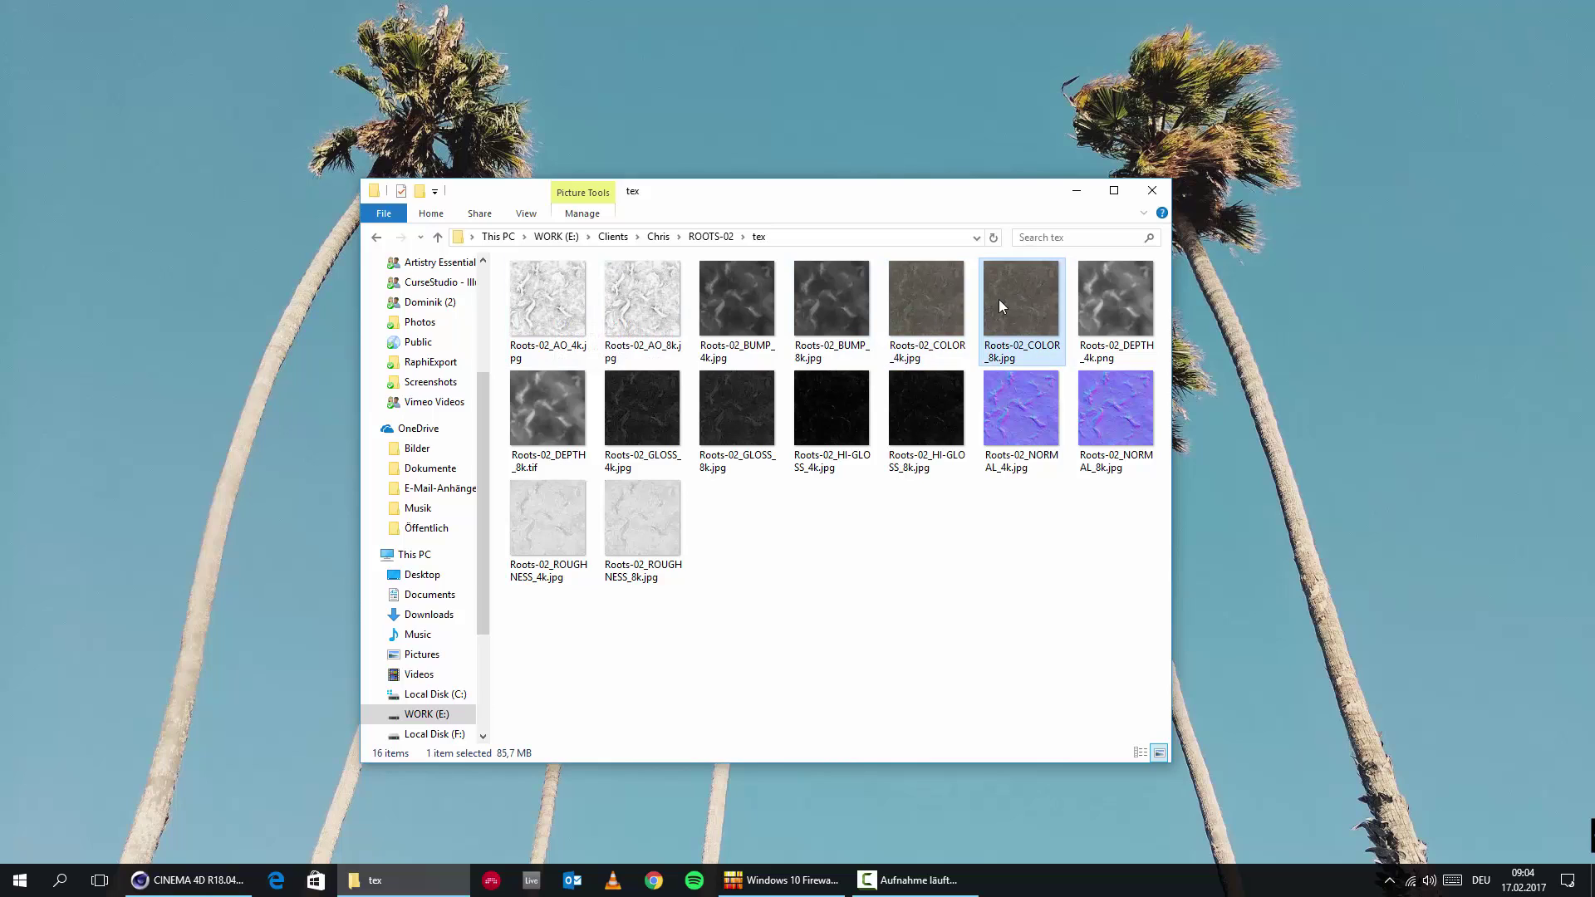
click(1137, 314)
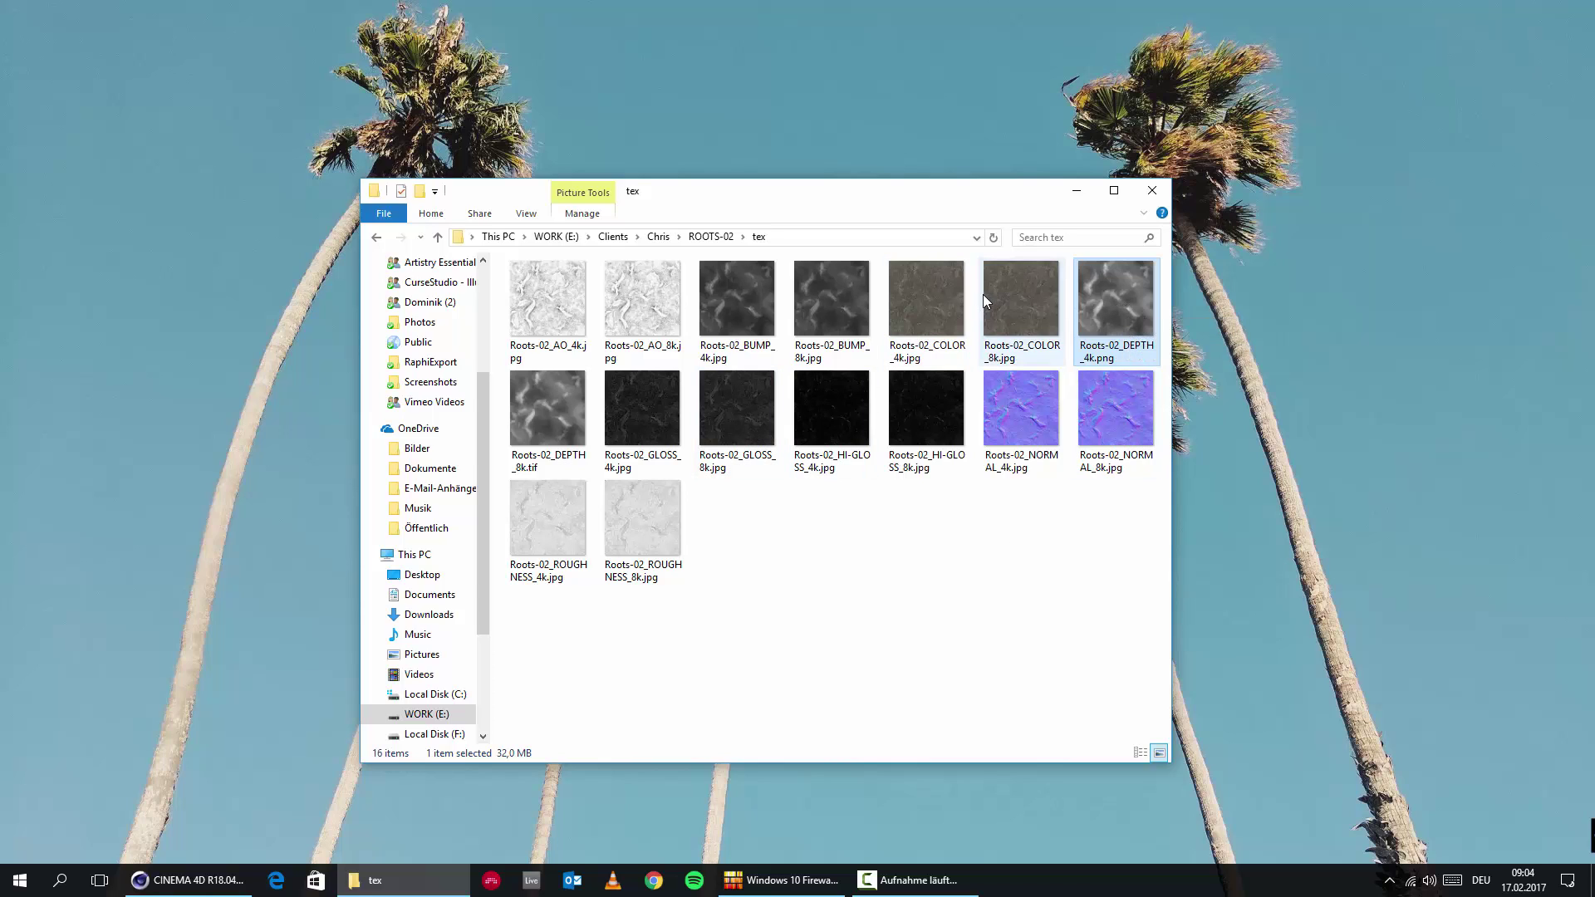
click(1005, 293)
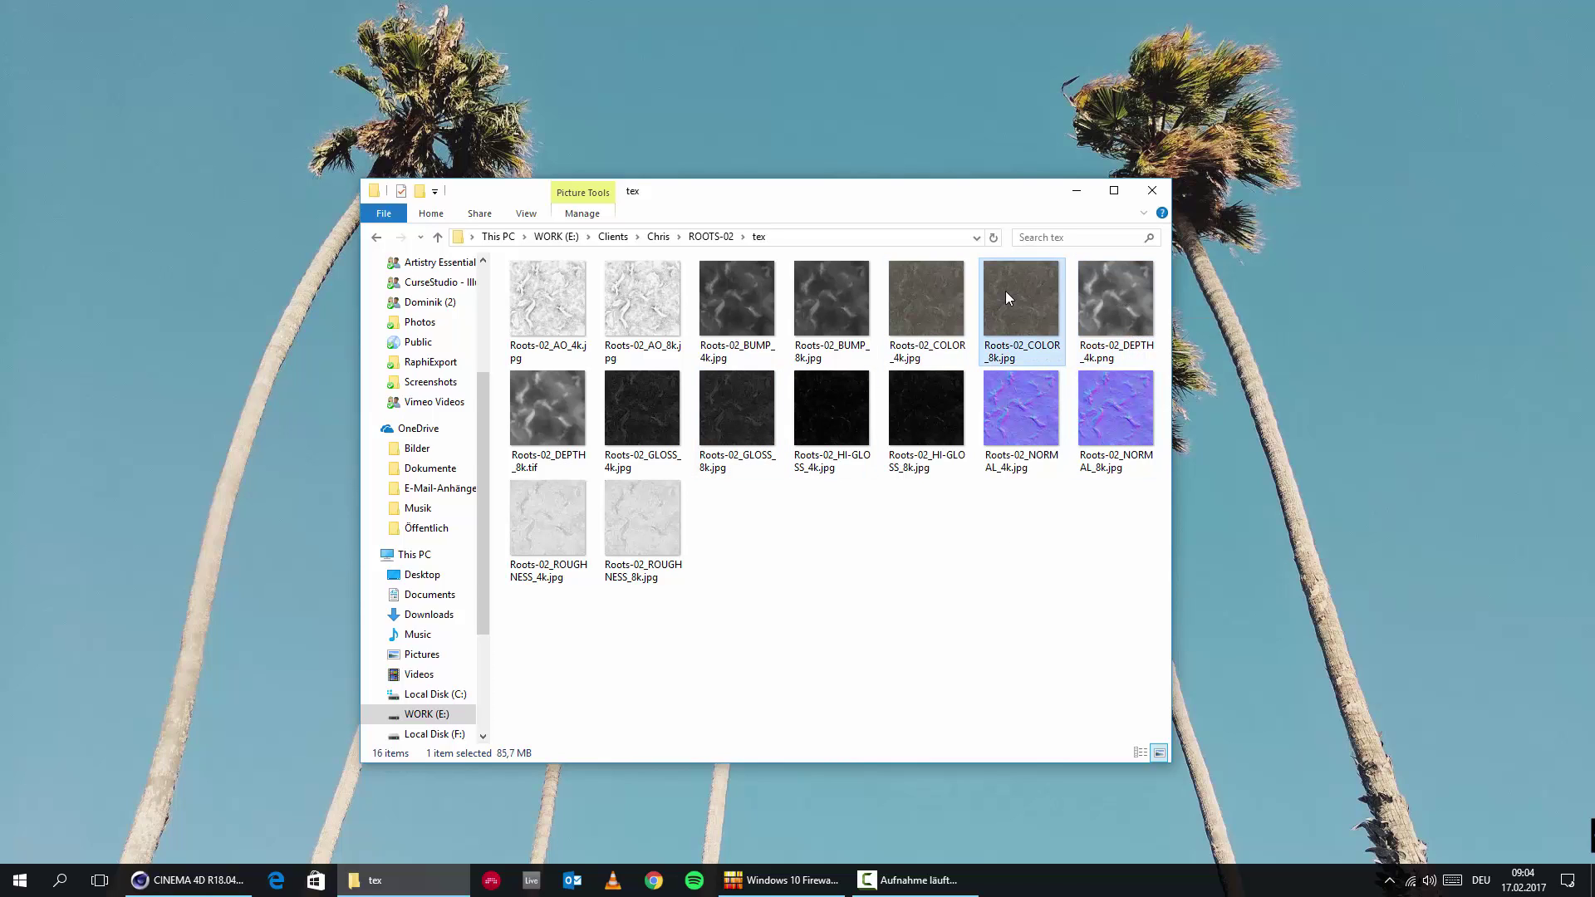
Step: Compare the file sizes of the Roots-02 GLOSS and HI-GLOSS 4k and 8k maps
click(640, 402)
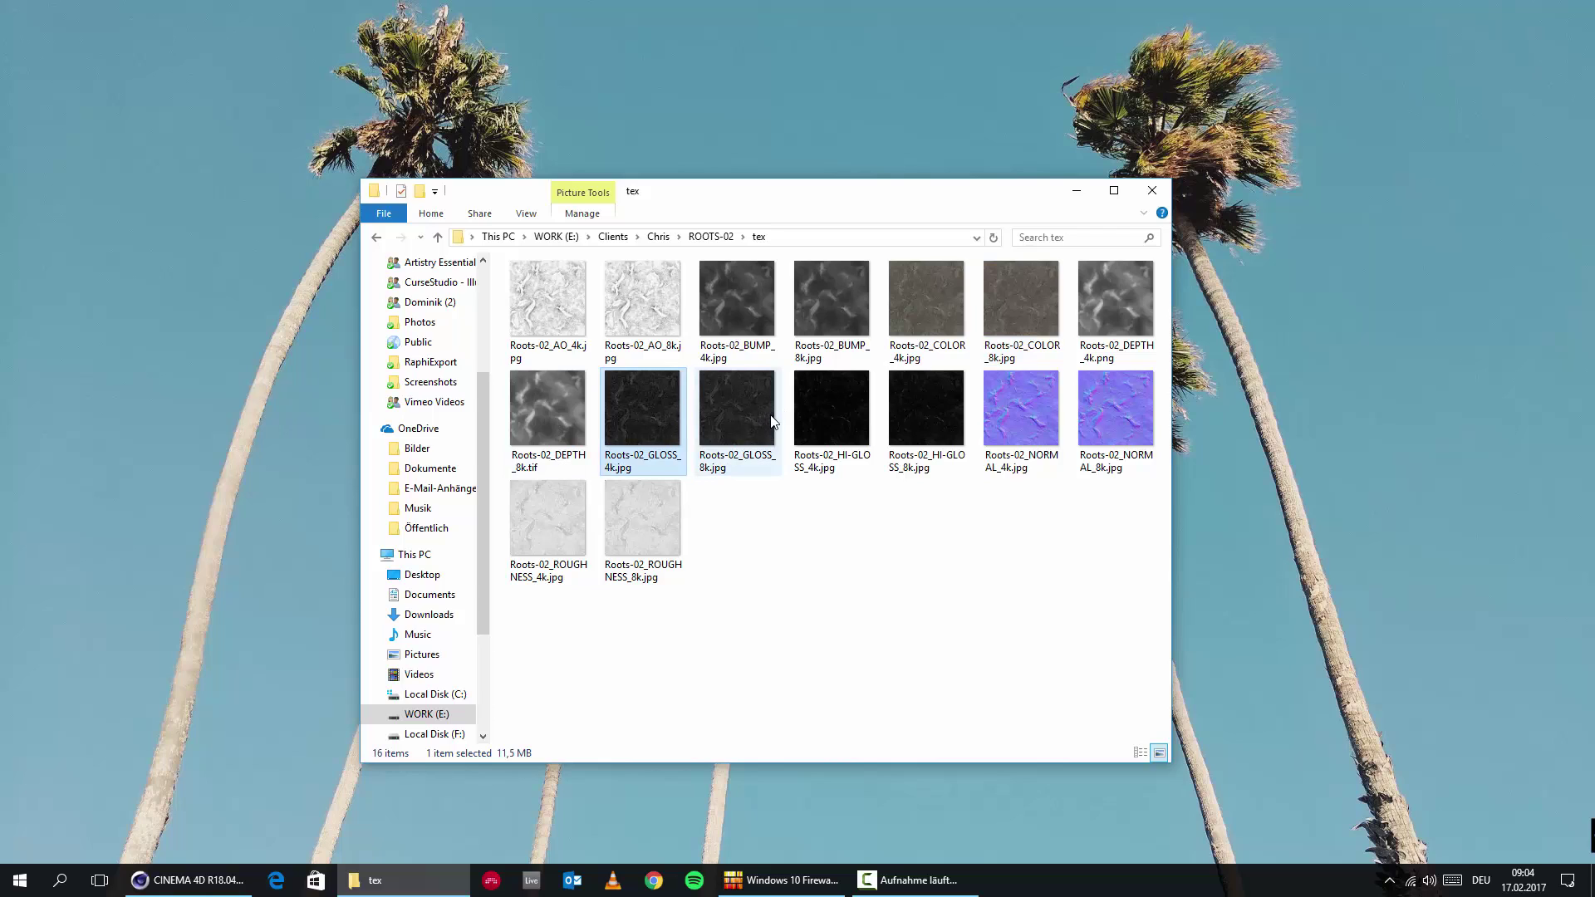
mouse_move(772, 421)
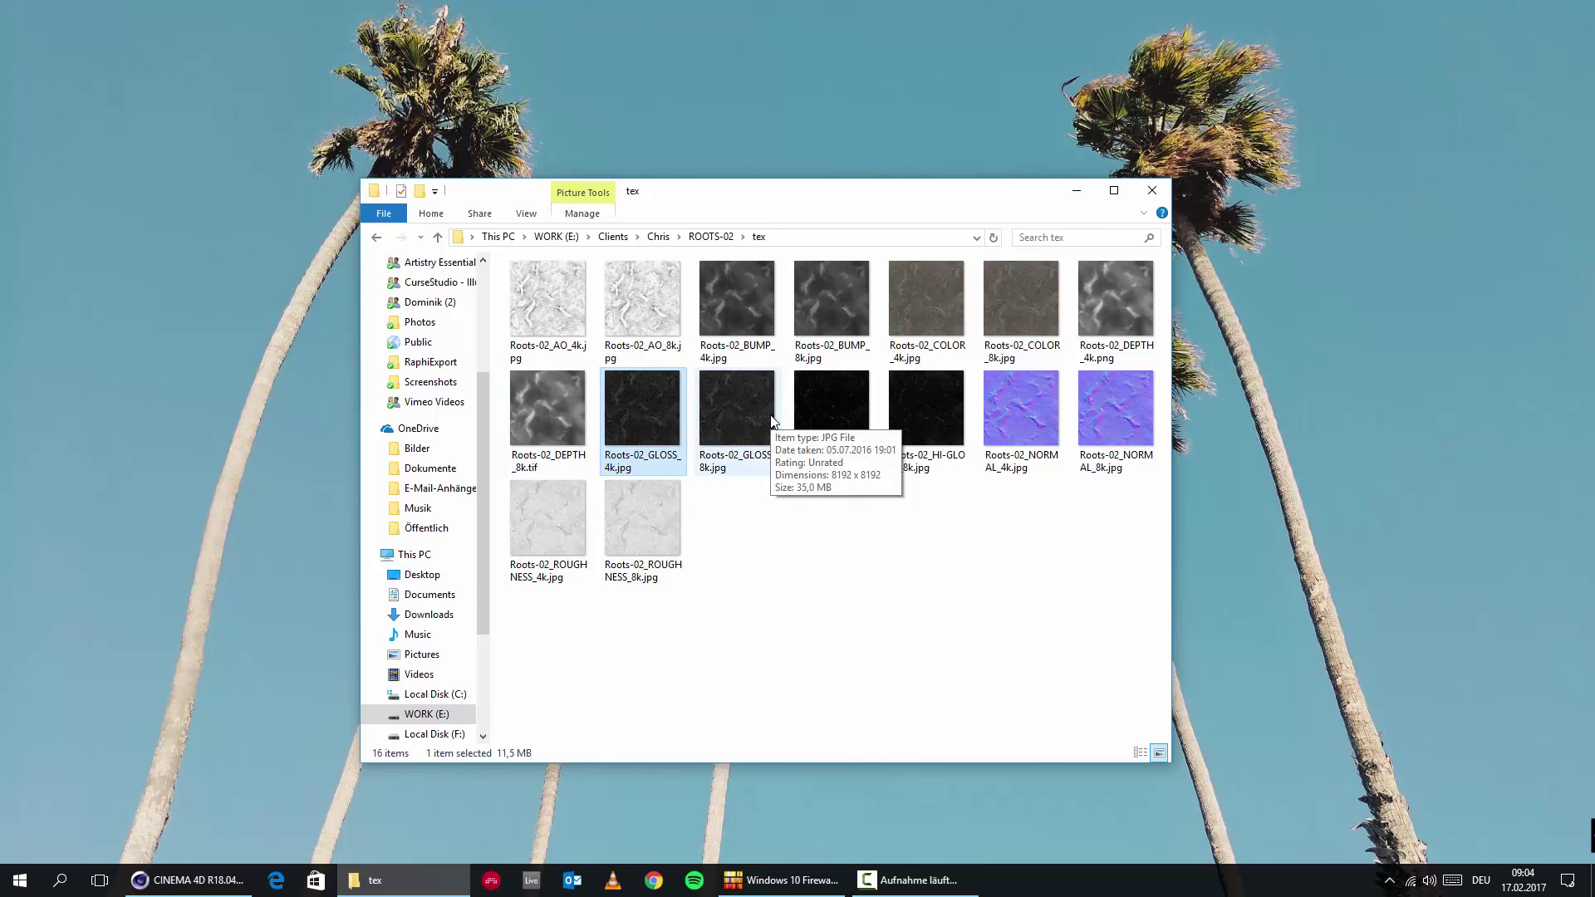
click(745, 426)
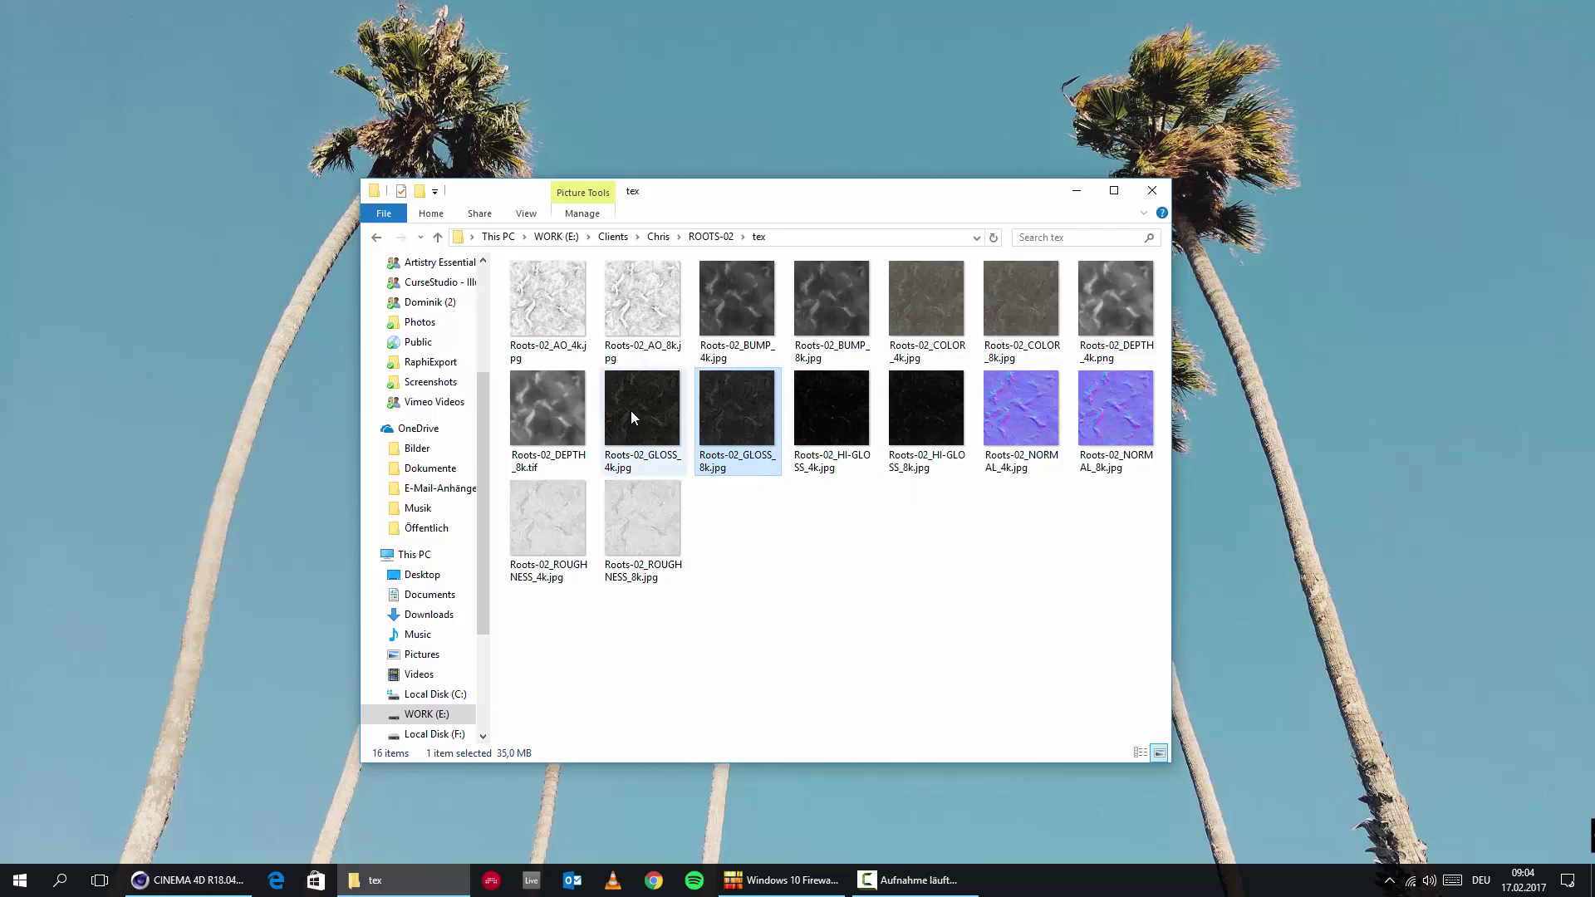
click(631, 411)
click(749, 414)
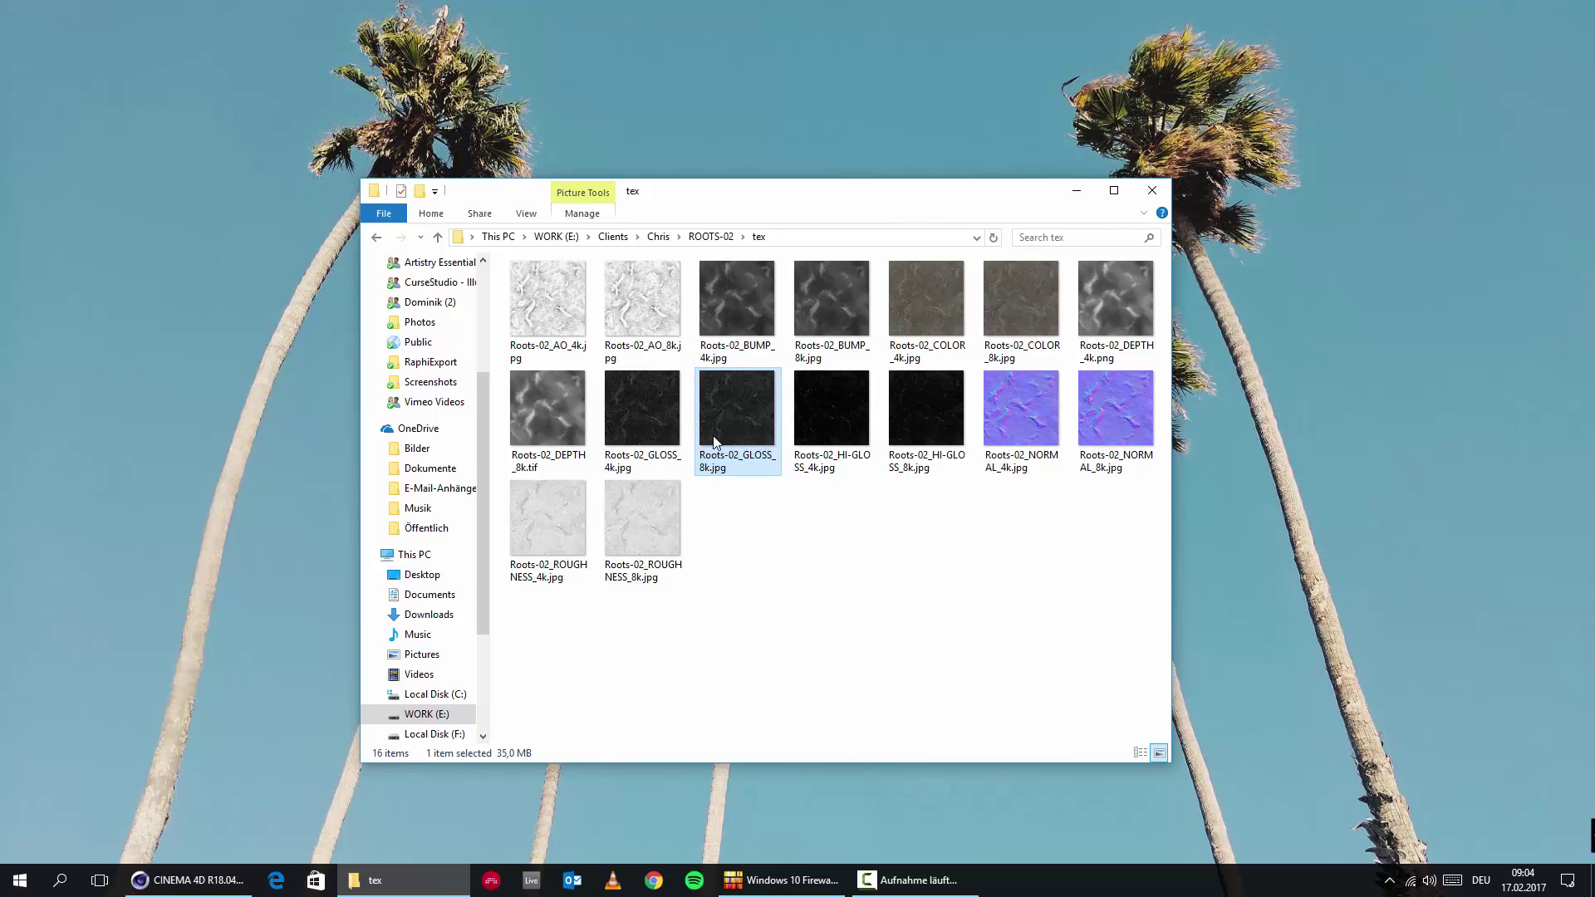
click(868, 389)
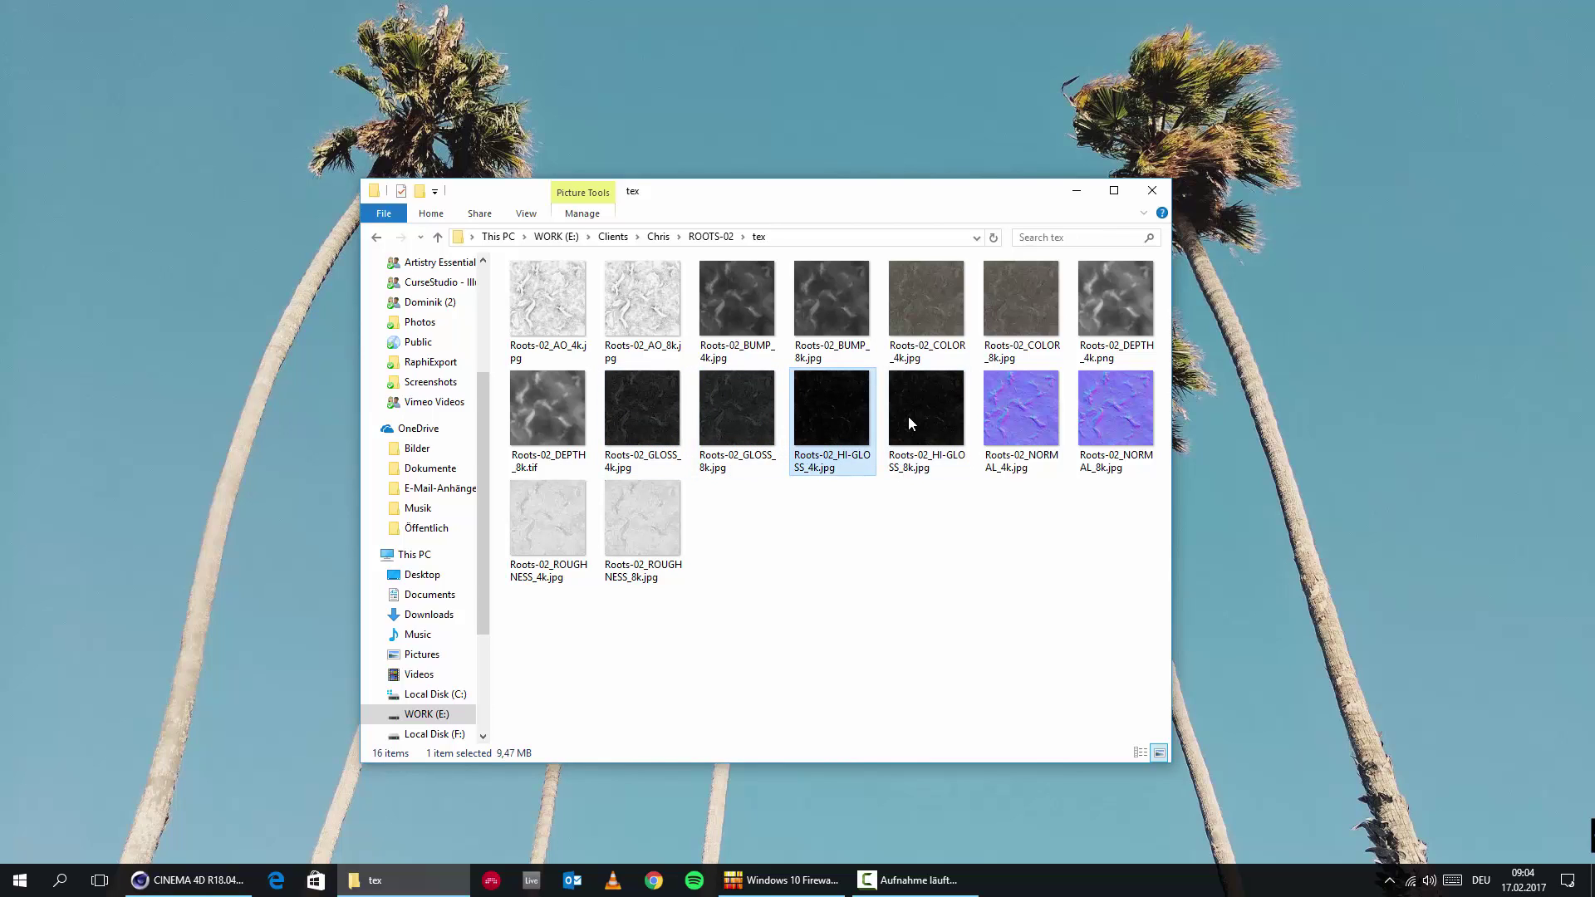
mouse_move(901, 417)
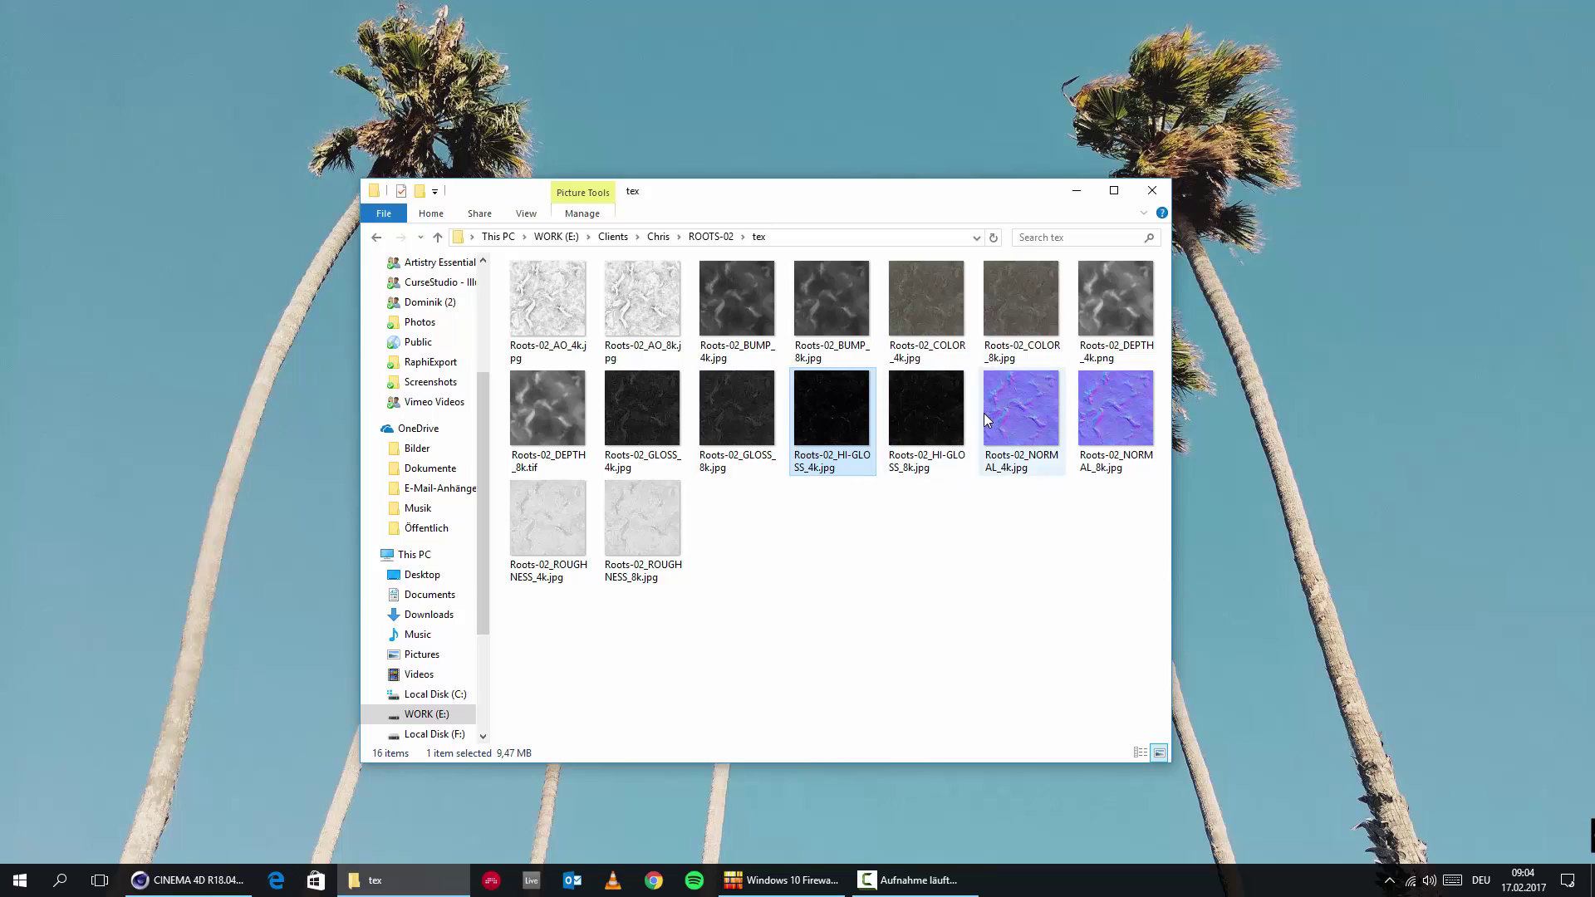
click(939, 413)
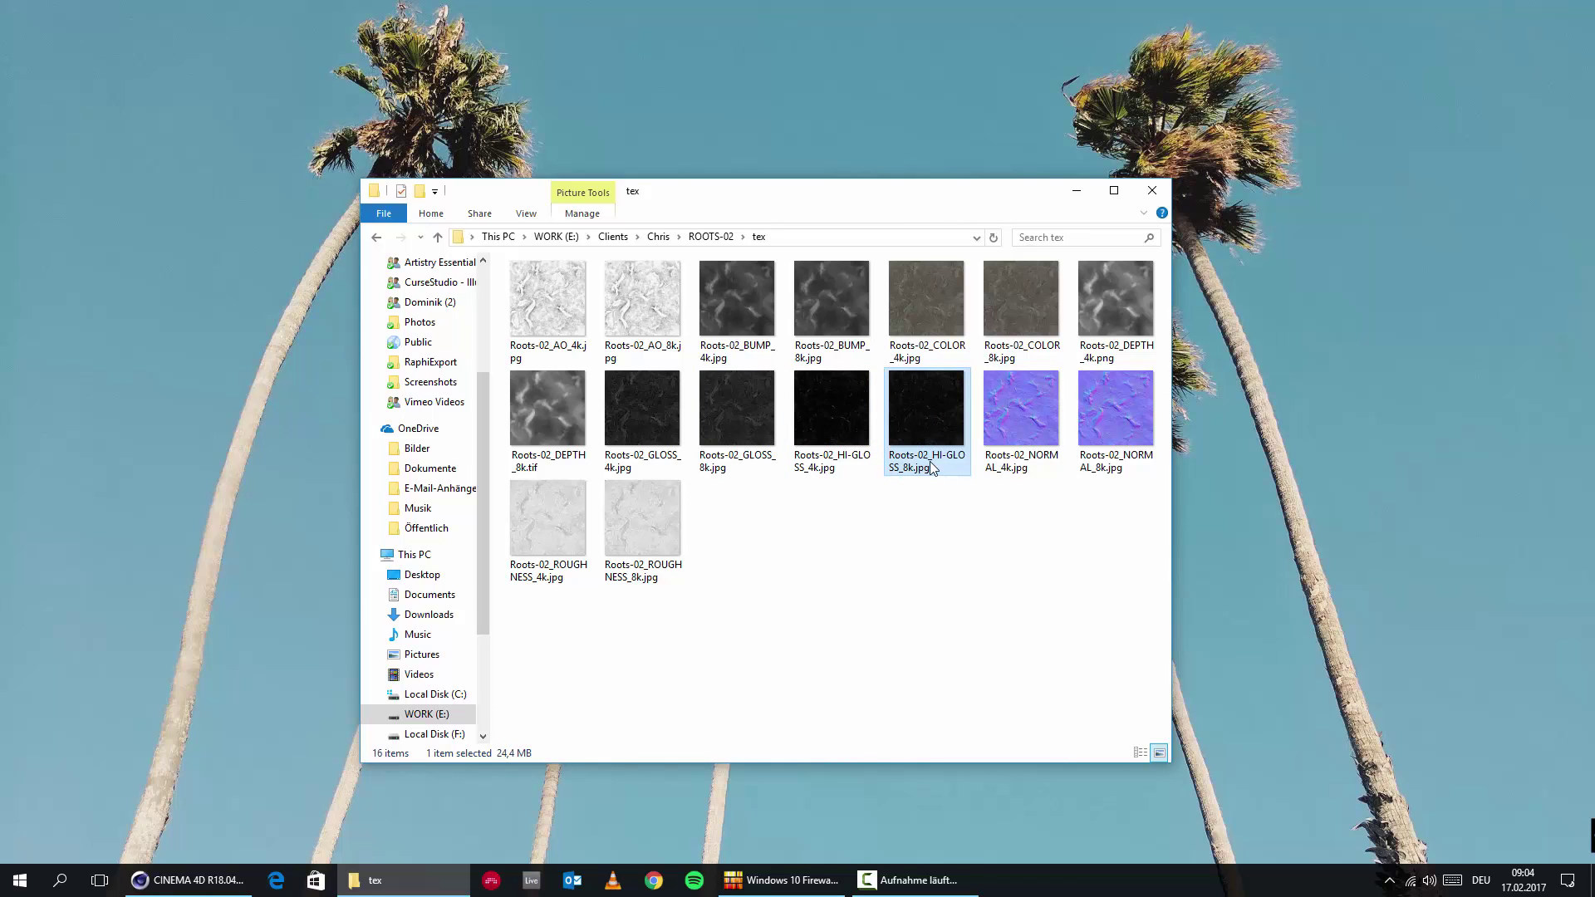
Step: Check the Roots-02 NORMAL_8k and ROUGHNESS_8k map sizes, then clear the file selection
click(1026, 431)
click(1125, 438)
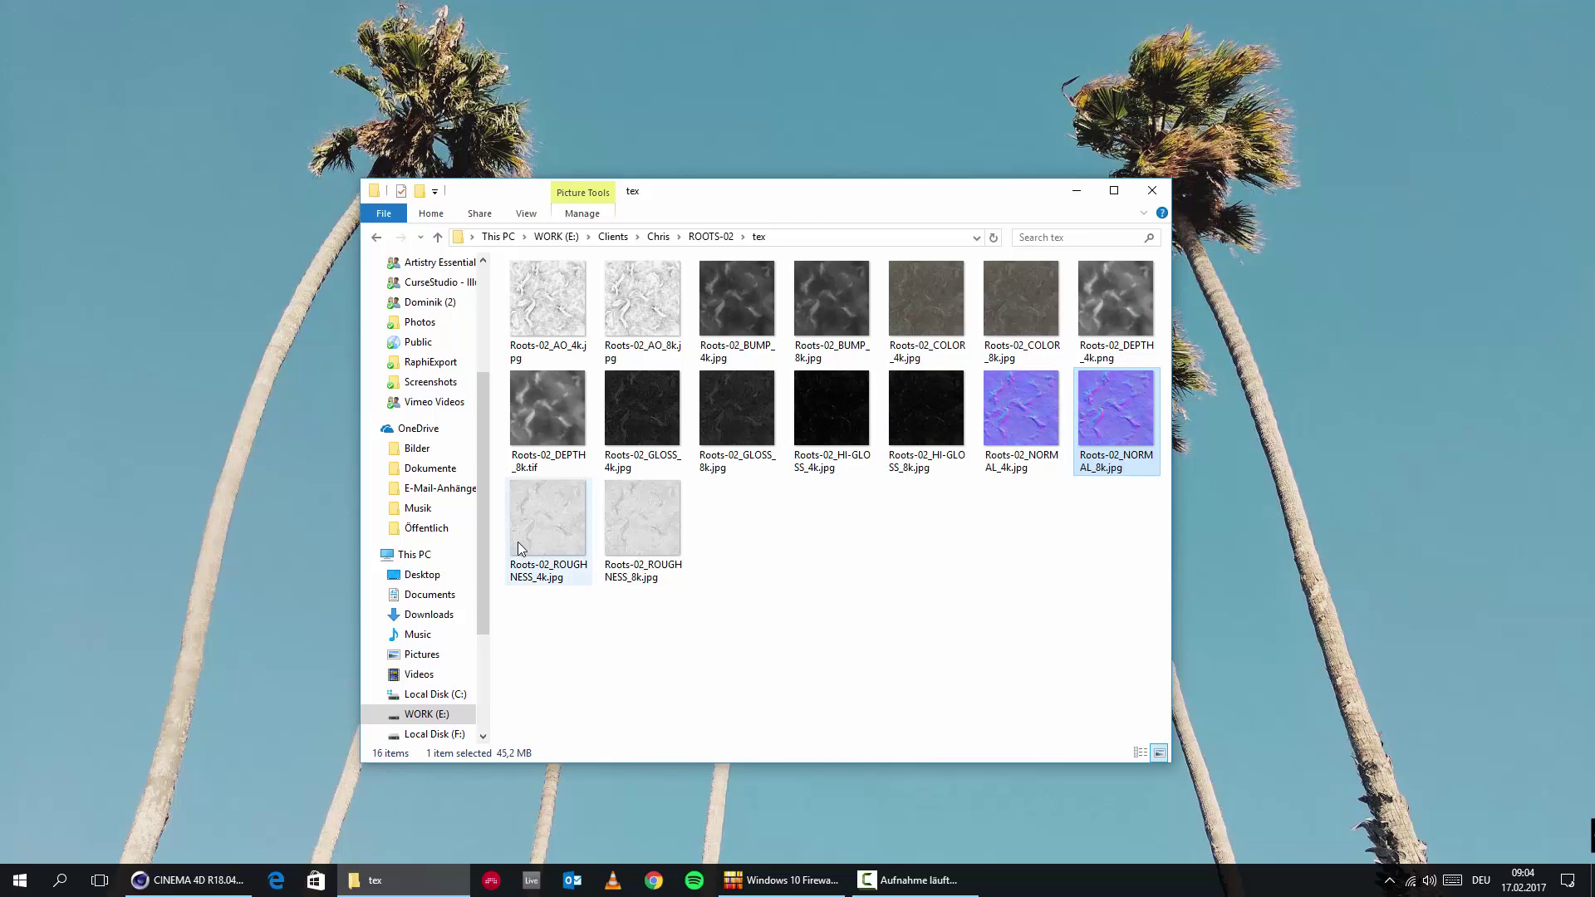
click(562, 519)
click(664, 525)
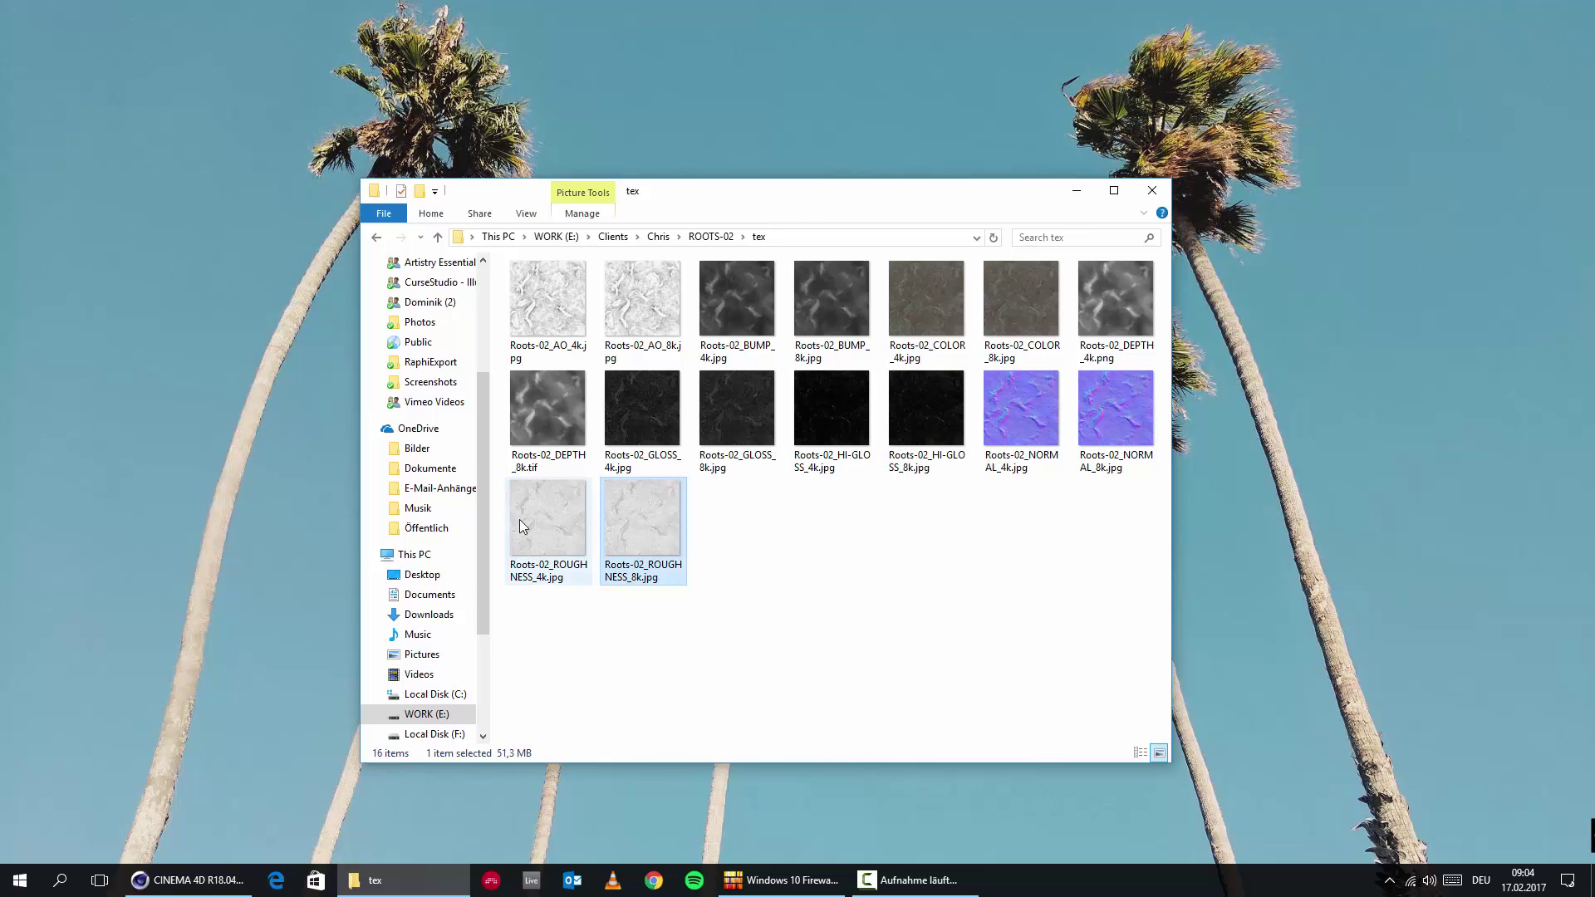
mouse_move(640, 513)
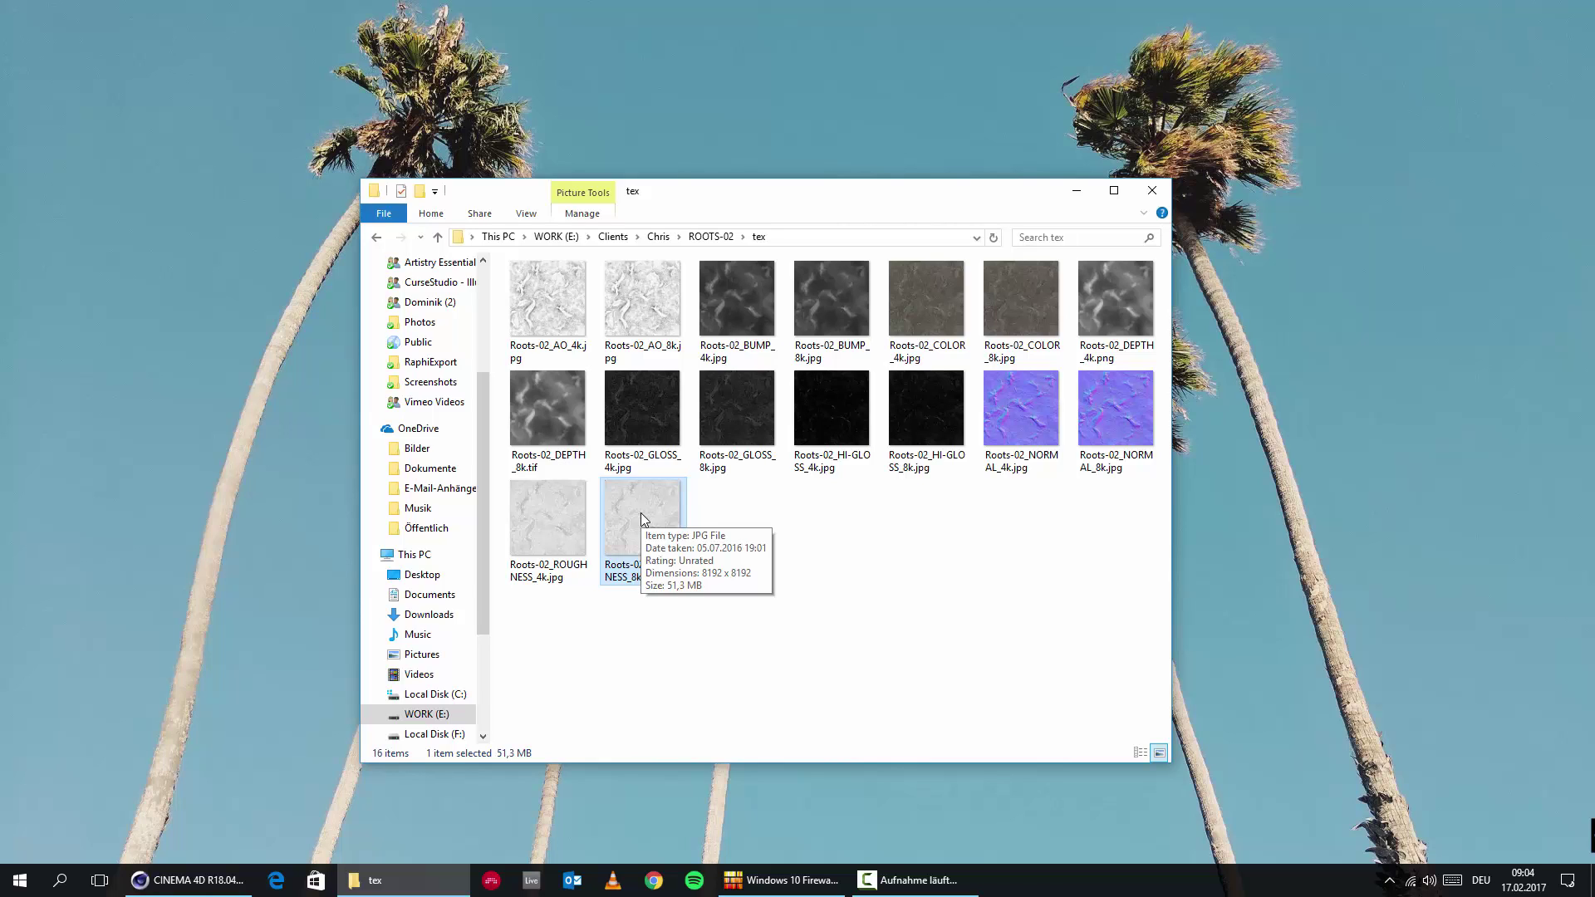
click(747, 571)
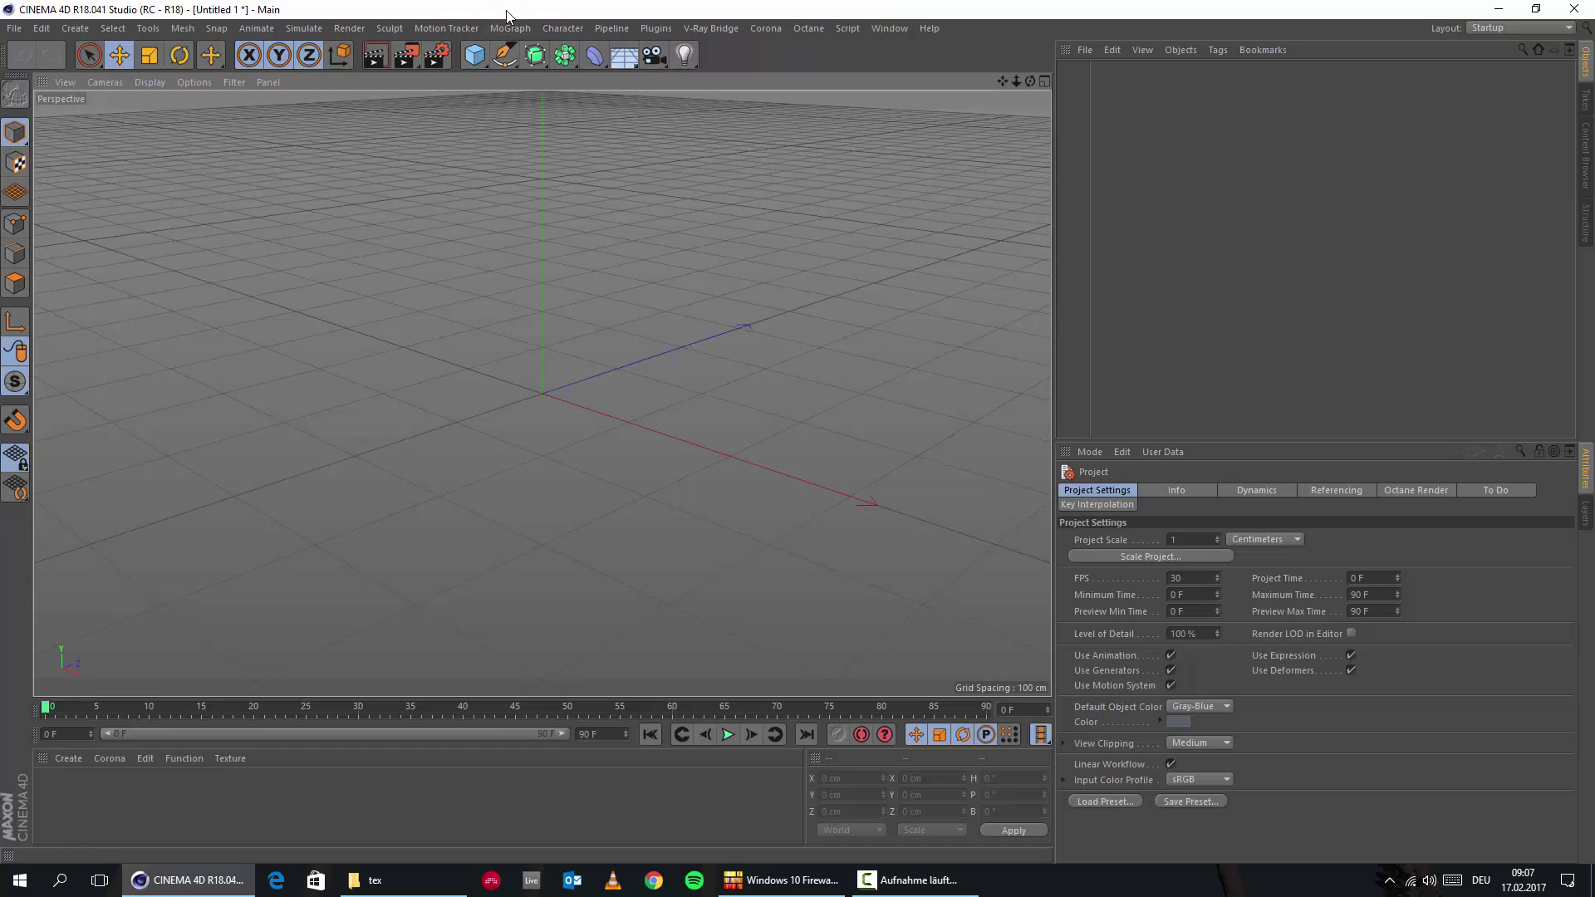
Step: Add a Plane primitive and an Area Light to the scene
click(473, 58)
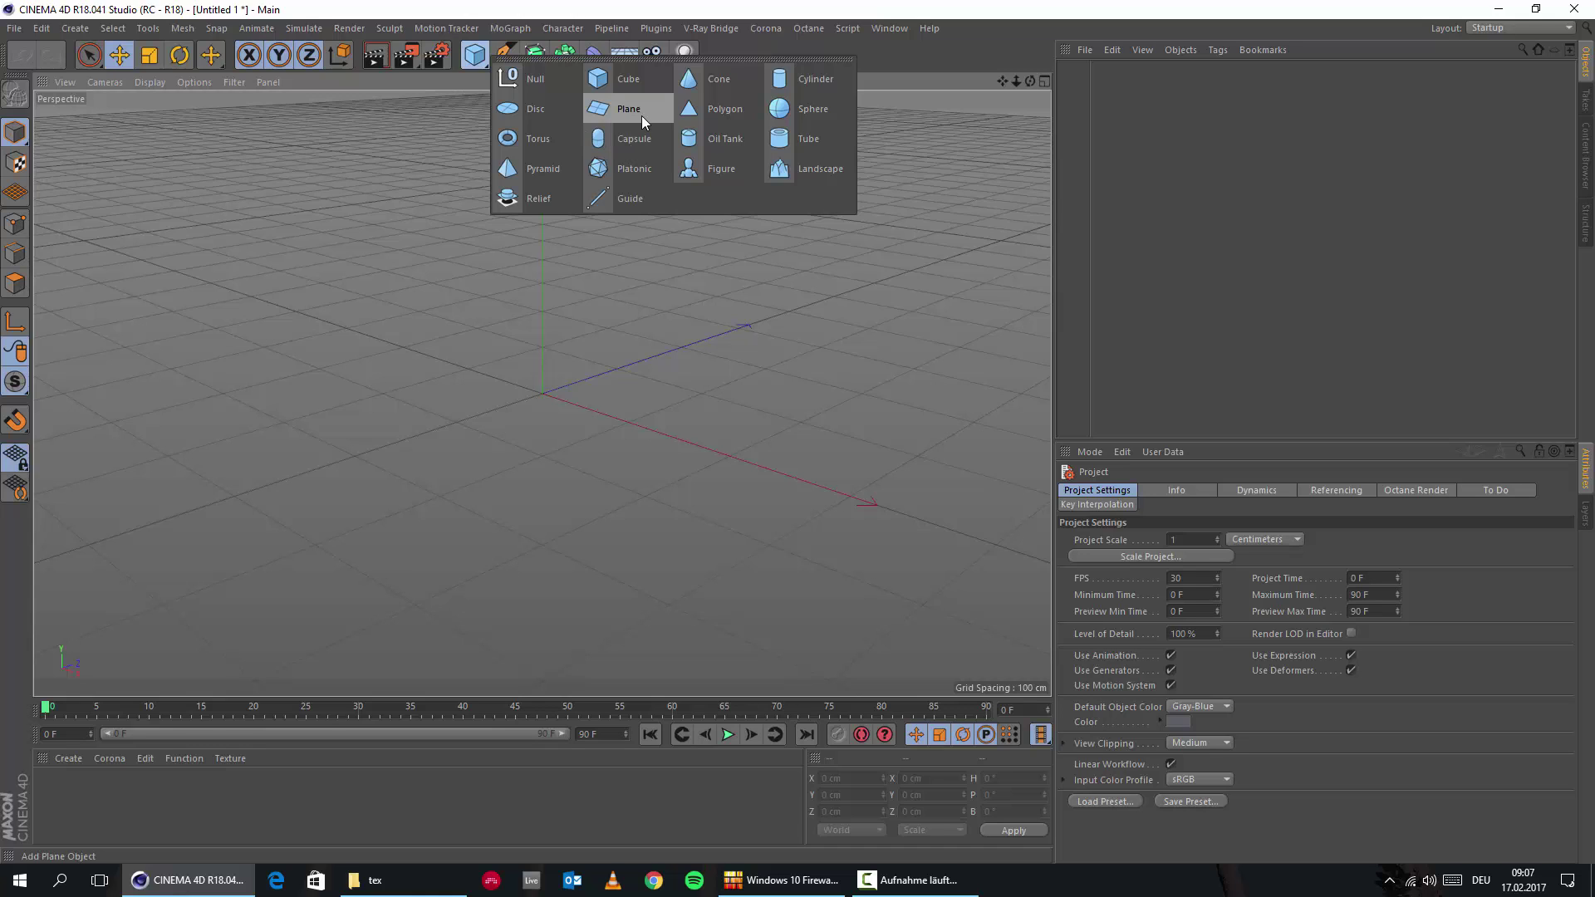
click(641, 116)
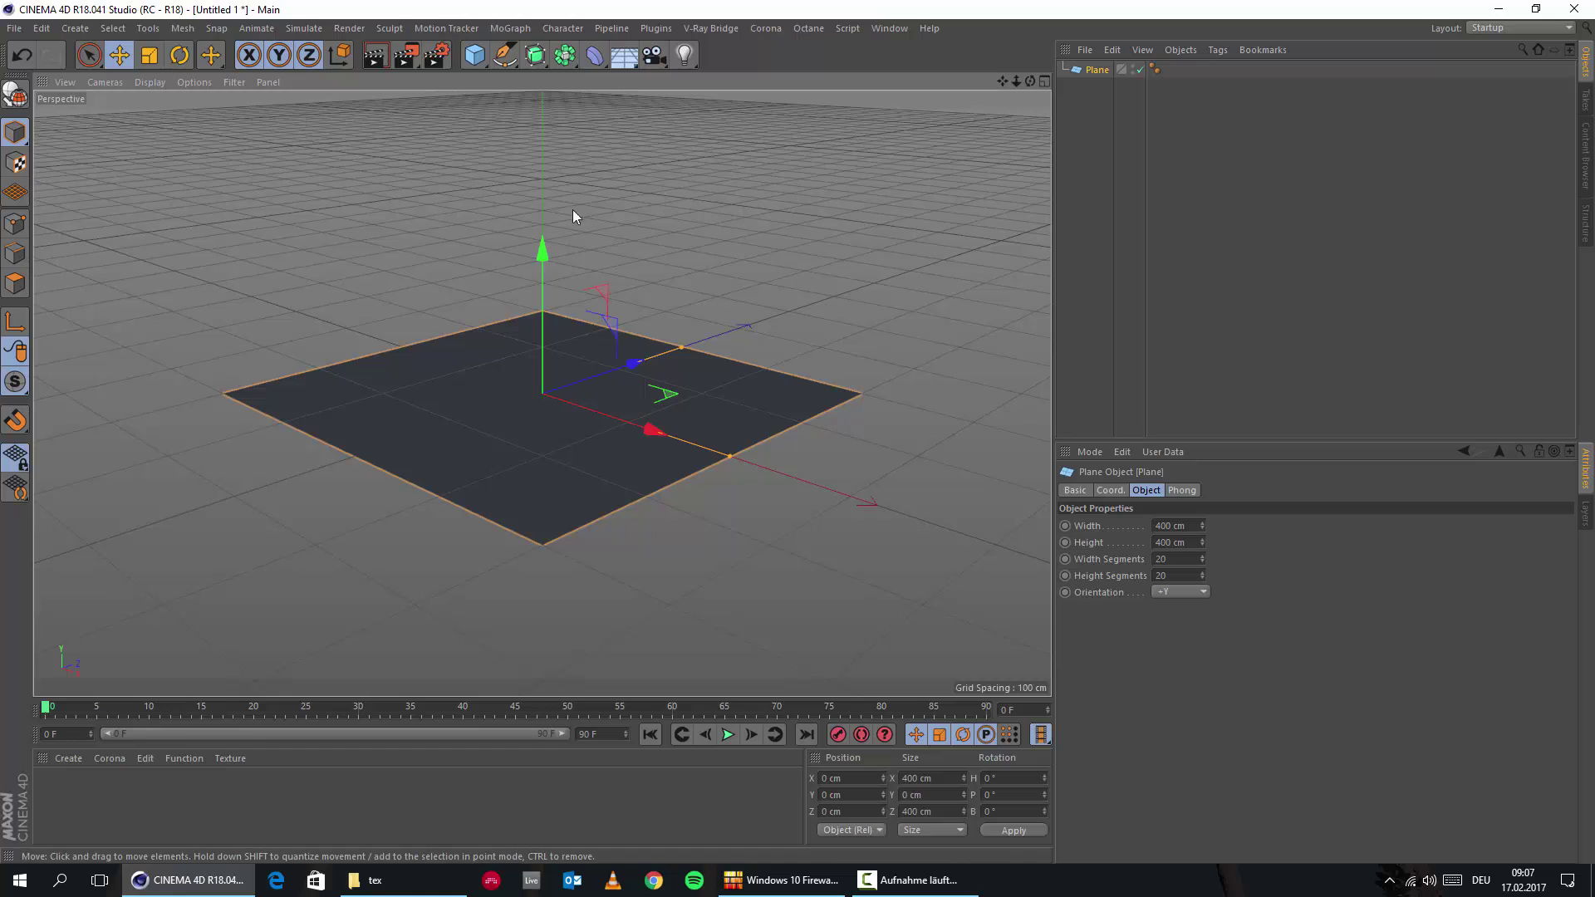
click(75, 27)
mouse_move(103, 205)
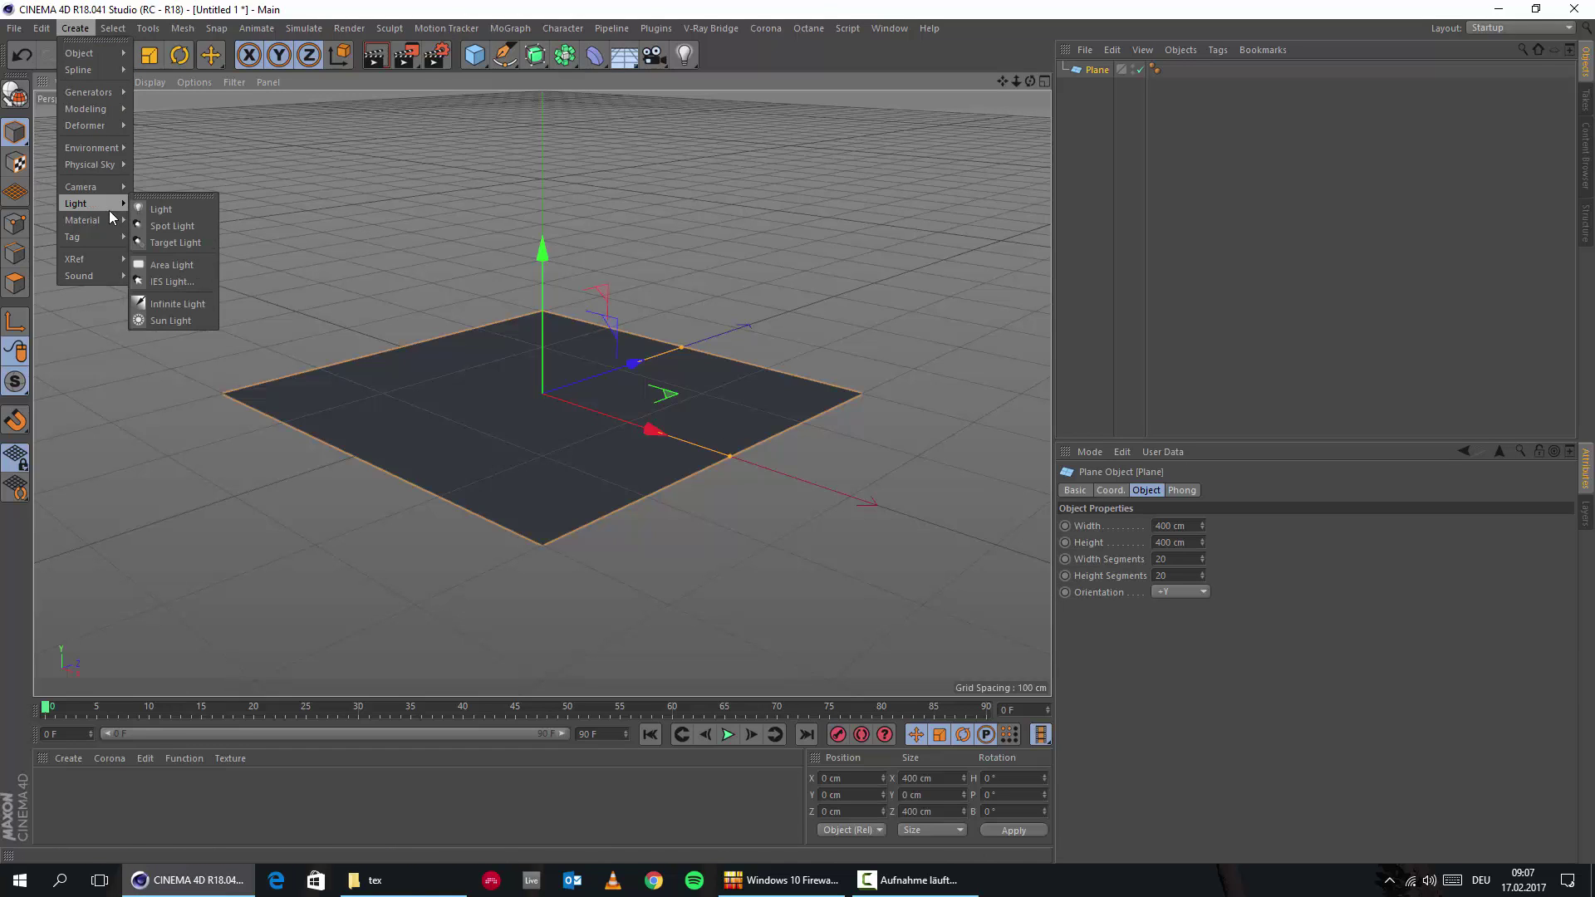
click(194, 271)
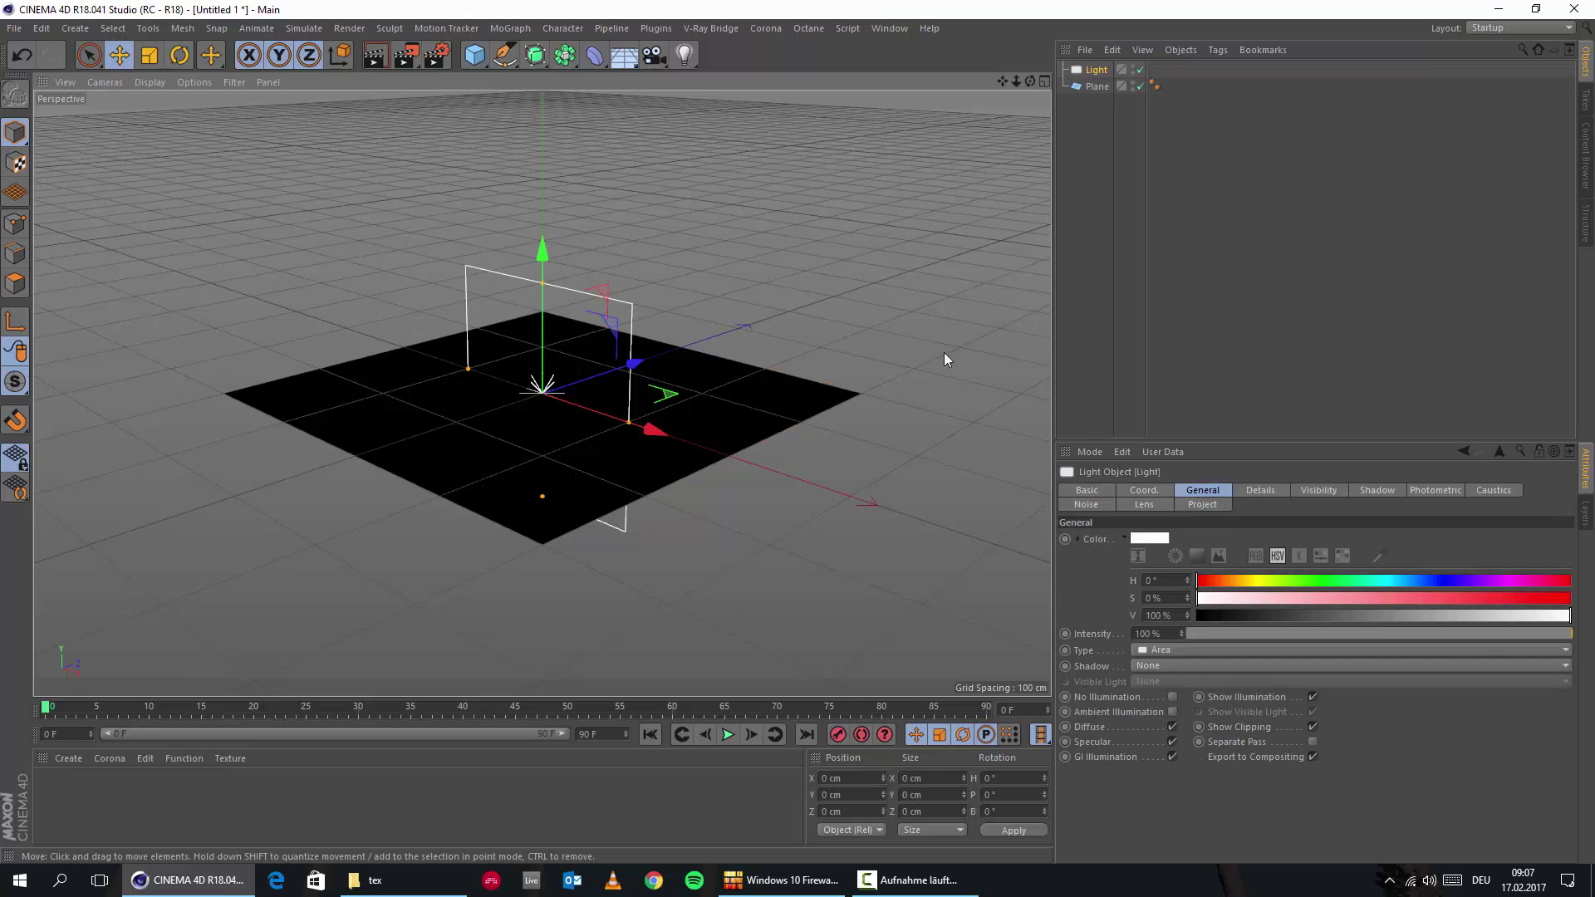
Step: Add a Null object to the scene and select the light
click(75, 27)
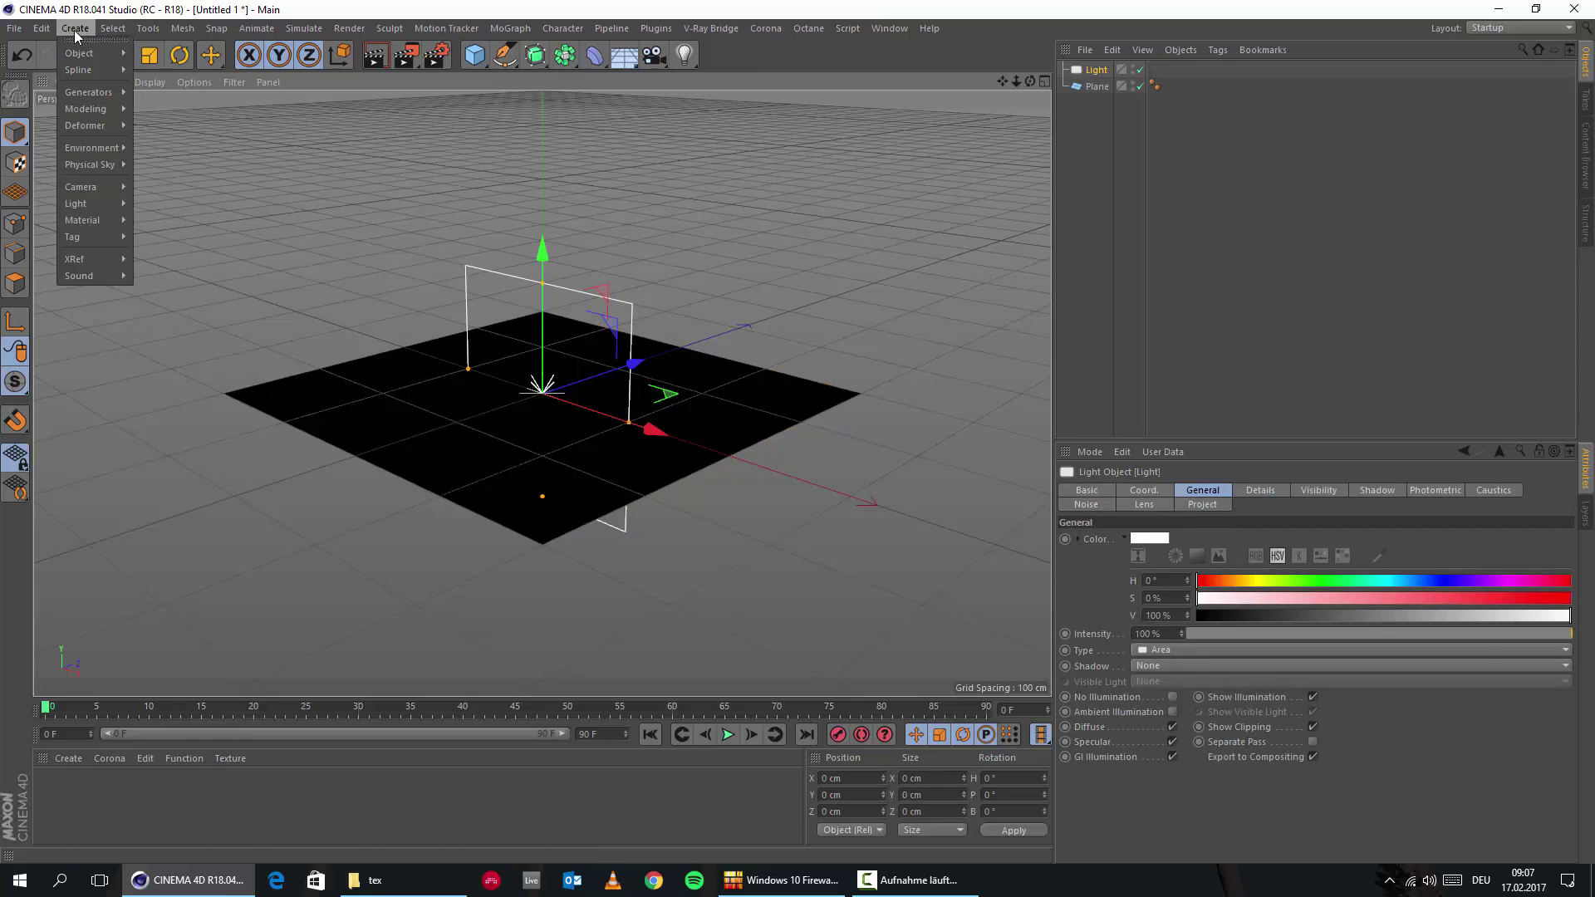
mouse_move(83, 53)
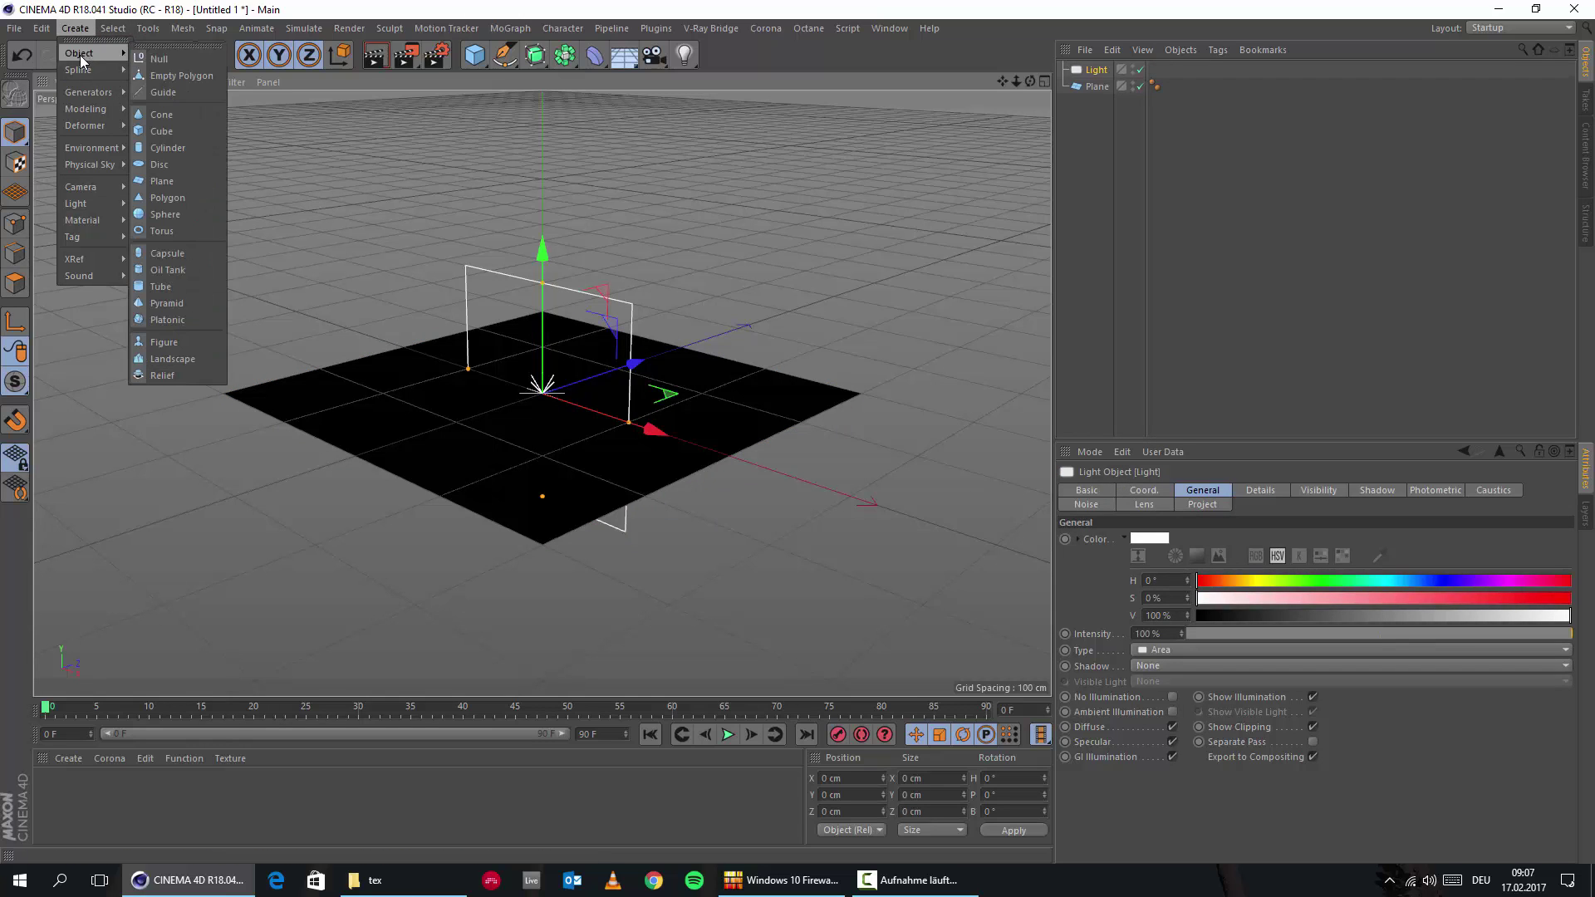
click(188, 65)
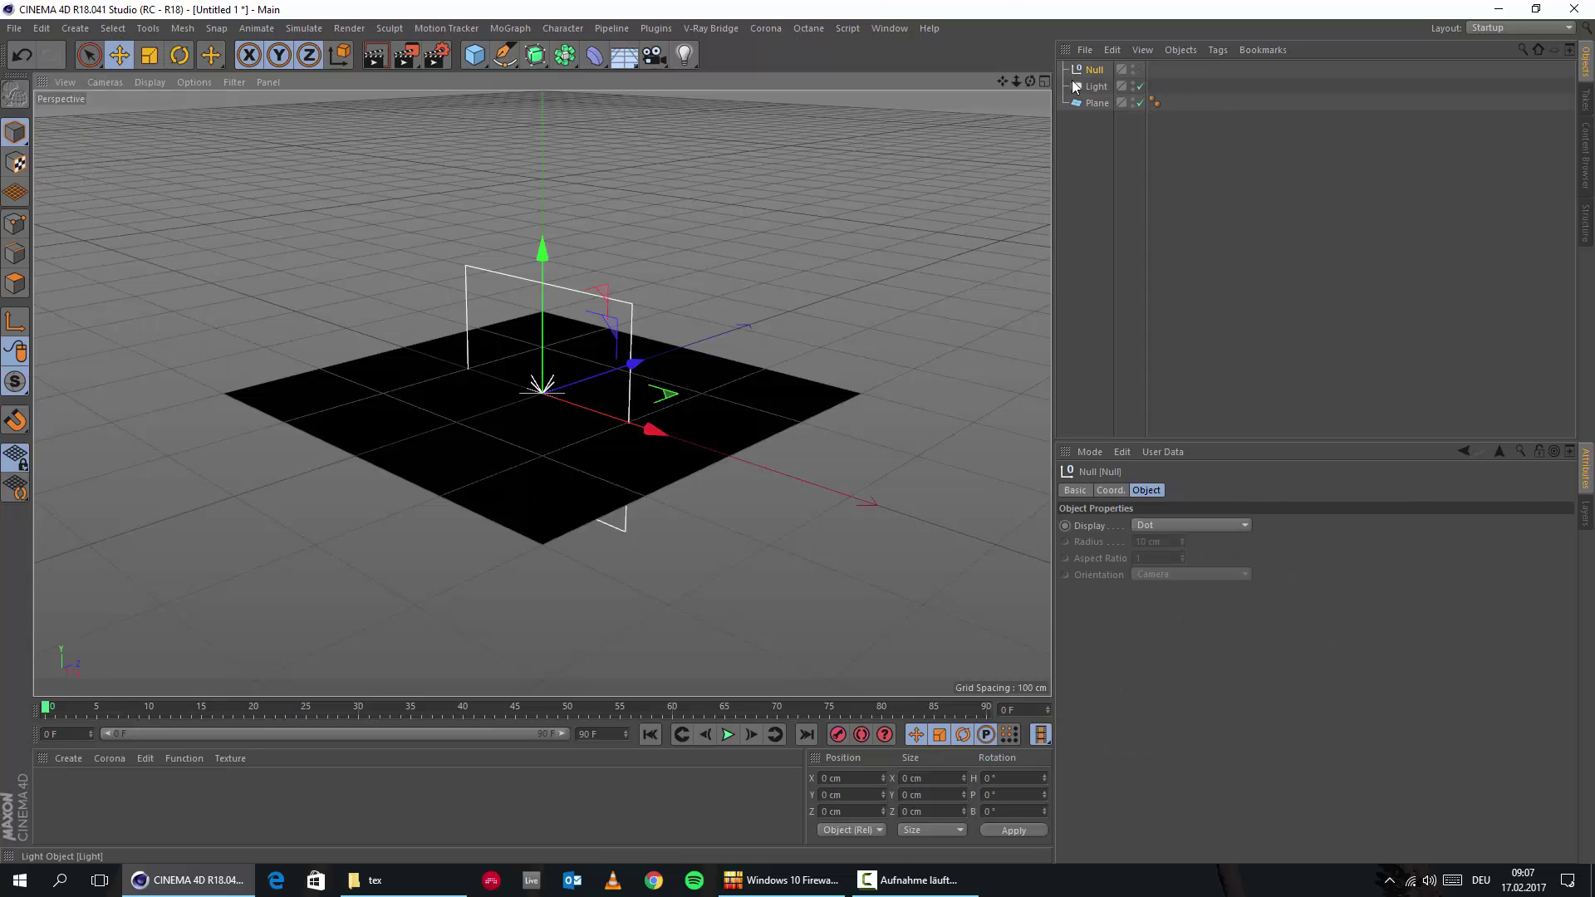
click(1080, 87)
Step: Move the light back and up to about 184 cm, nested under the Null
alt+drag(457, 417, 292, 454)
drag(699, 436, 254, 409)
alt+drag(255, 409, 432, 432)
drag(364, 229, 364, 16)
alt+drag(499, 408, 551, 474)
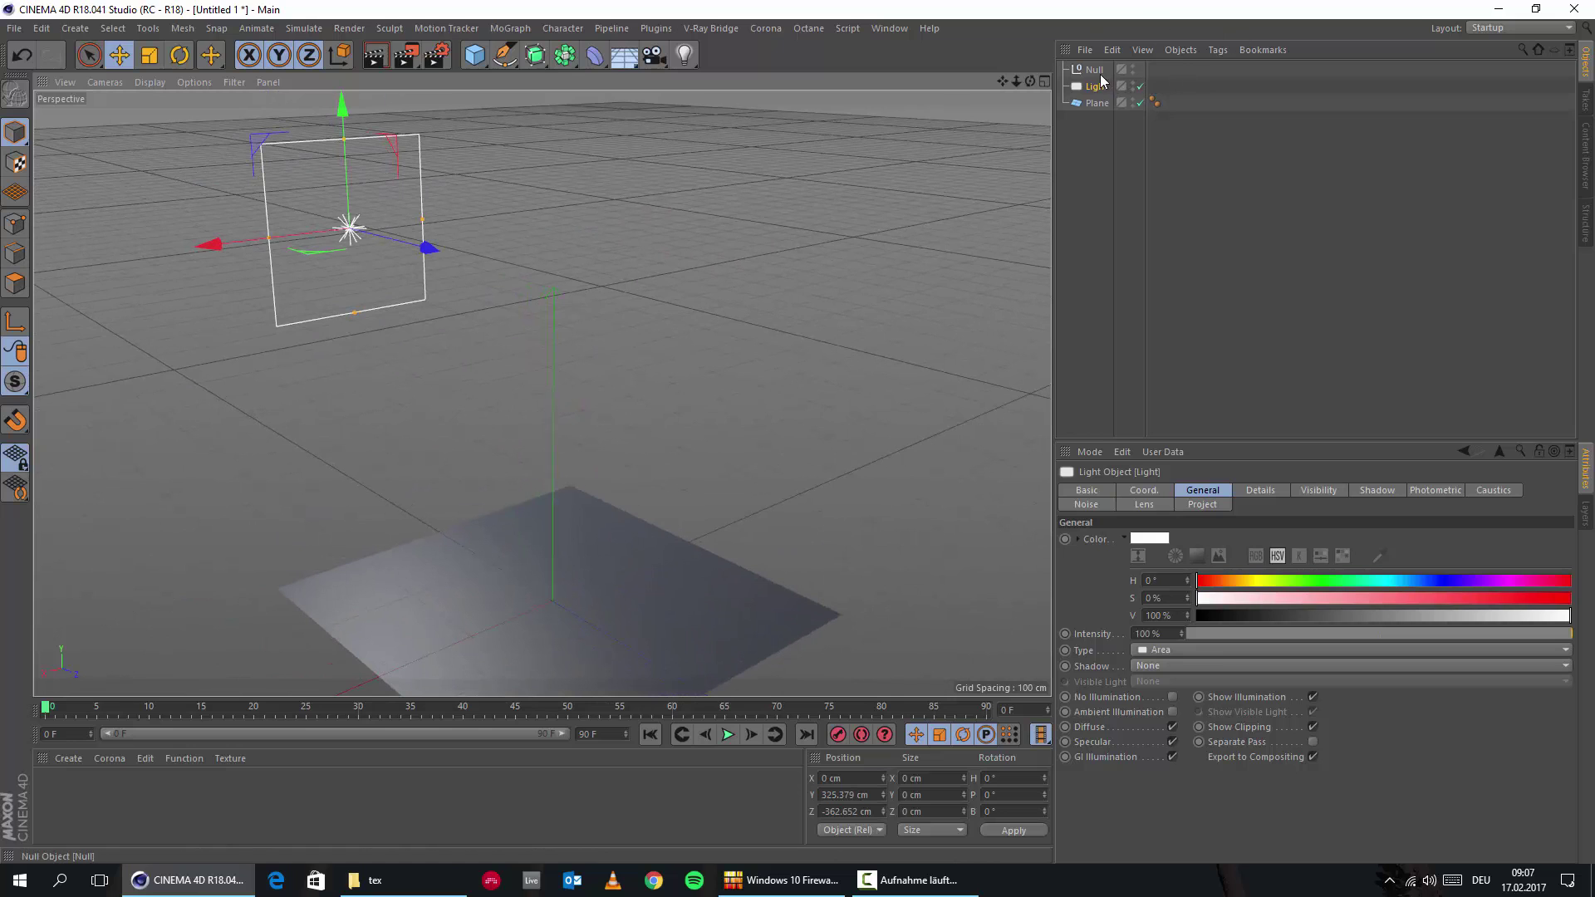
drag(1096, 85, 1087, 77)
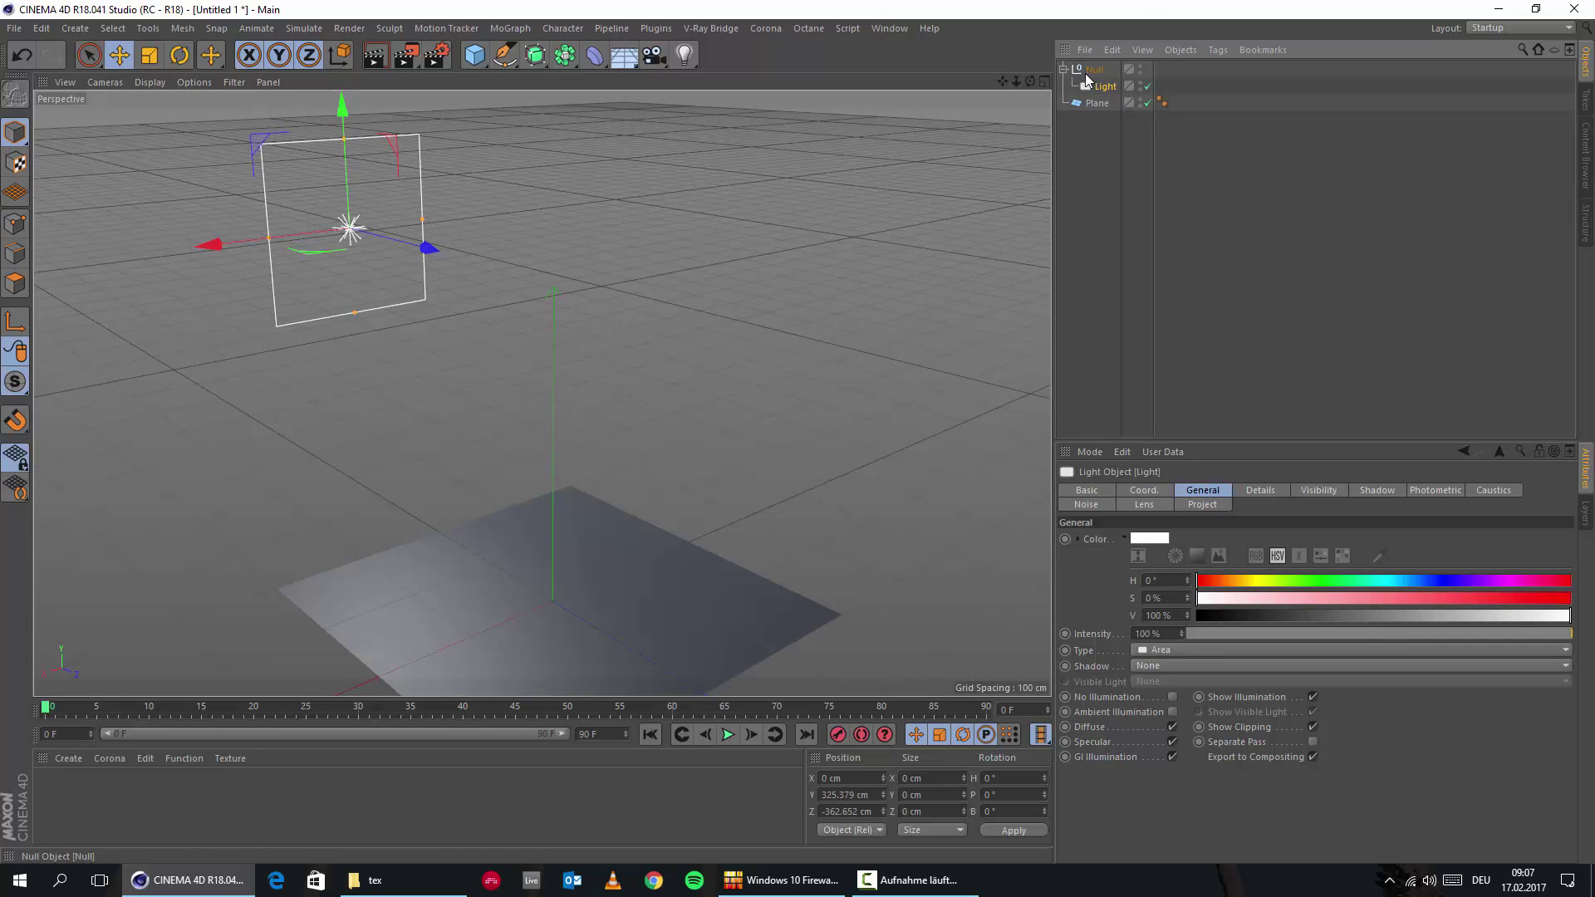
alt+drag(198, 292, 431, 227)
drag(373, 117, 364, 275)
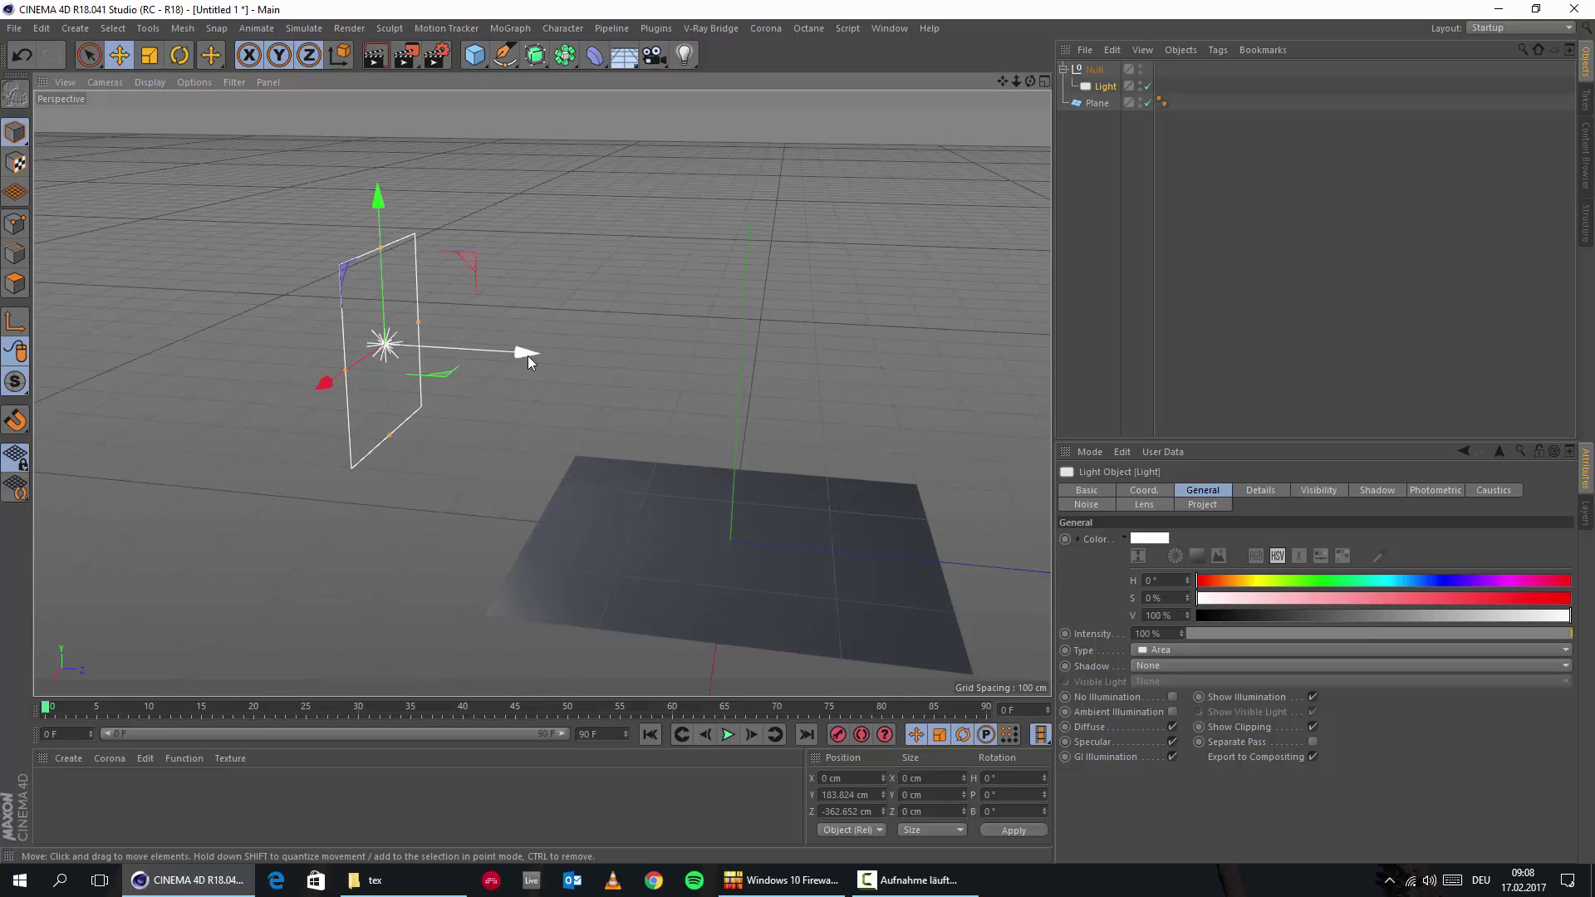
Step: Tilt the light down about 18° and rotate the Null's heading to 95°
click(180, 55)
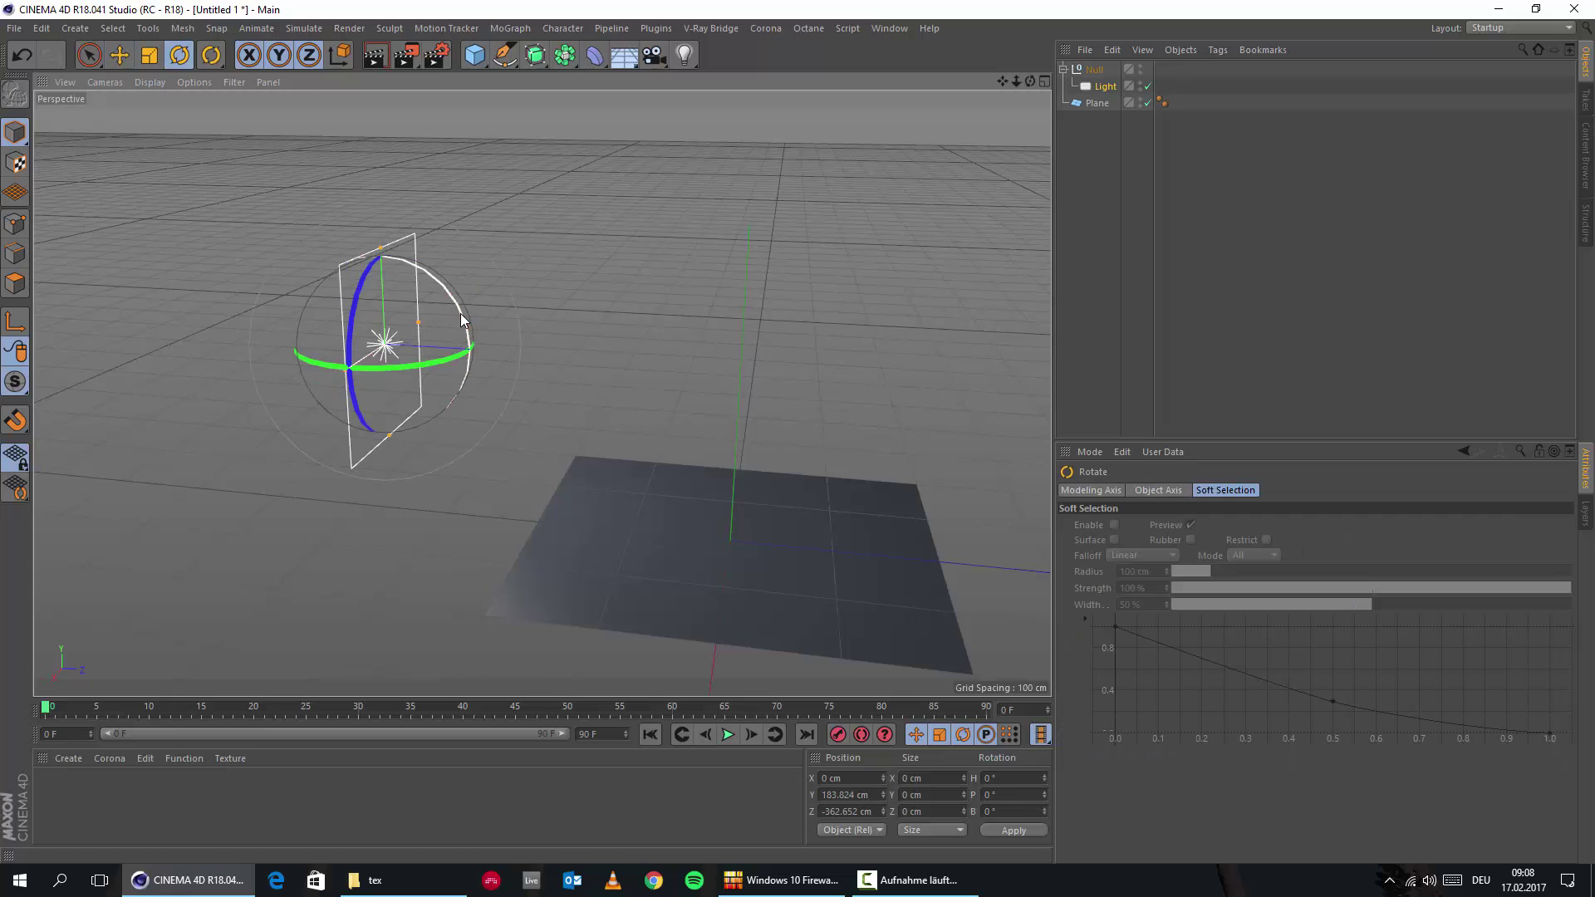
drag(460, 312, 370, 509)
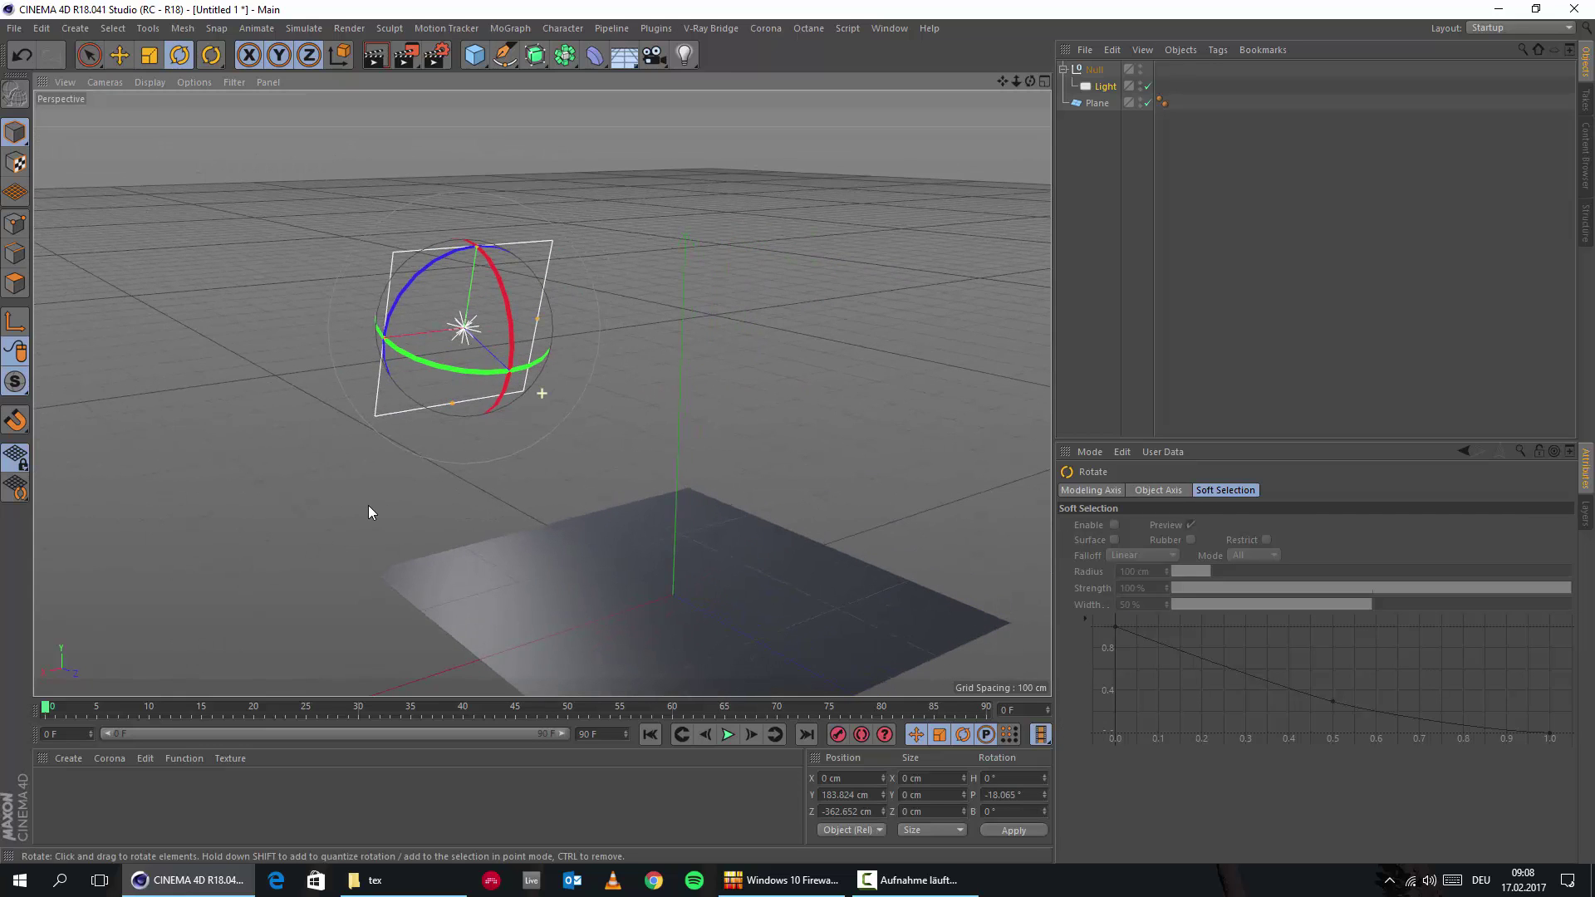
click(1094, 74)
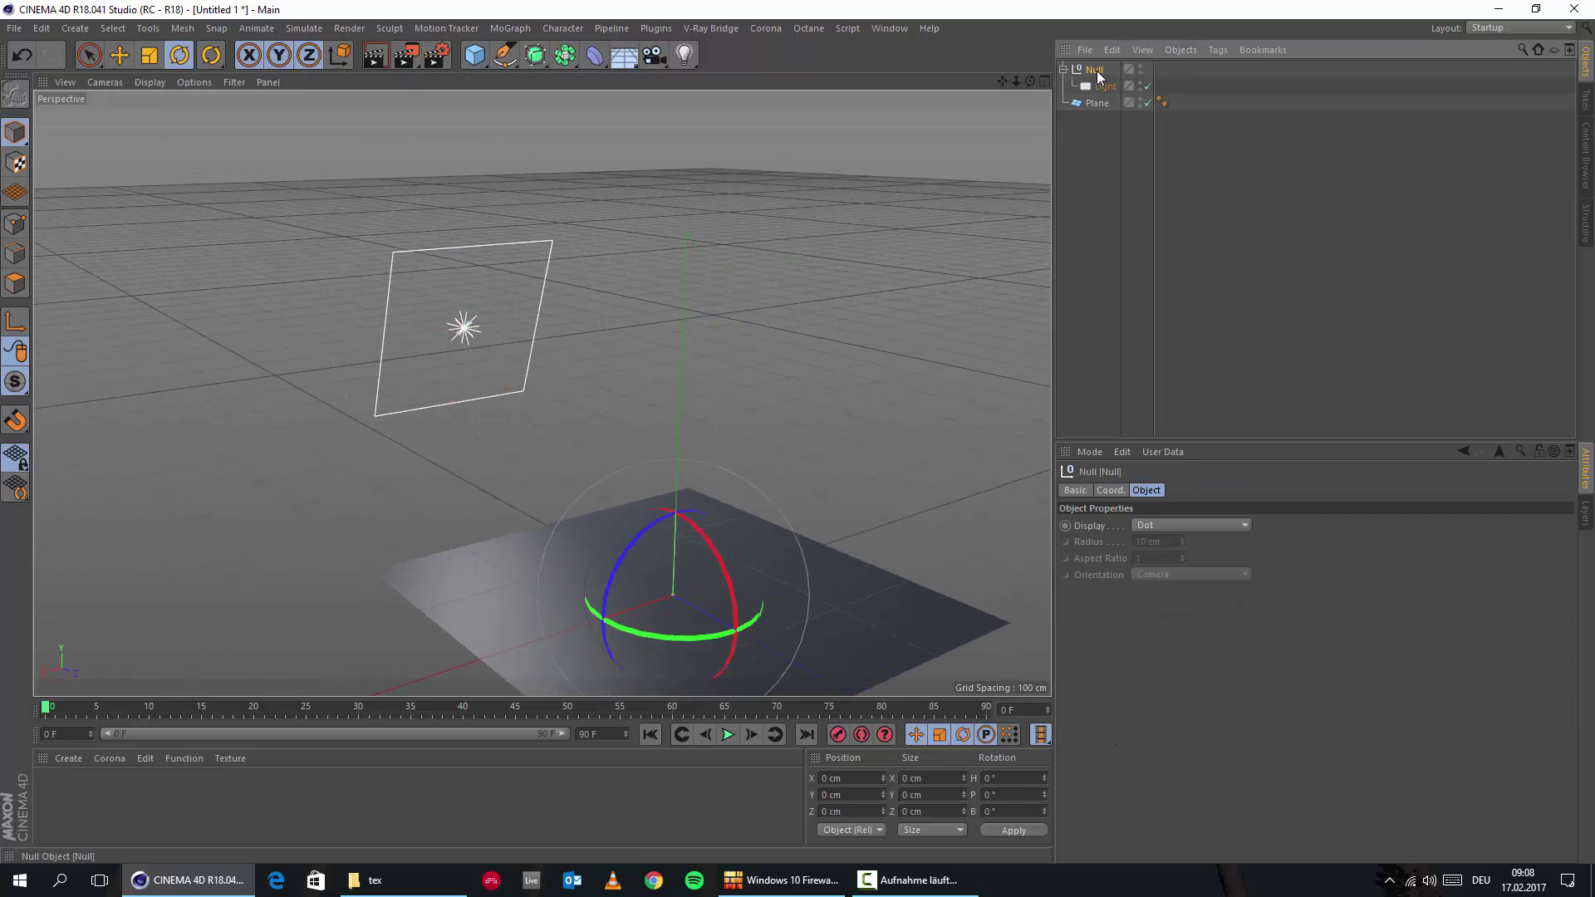
click(1111, 490)
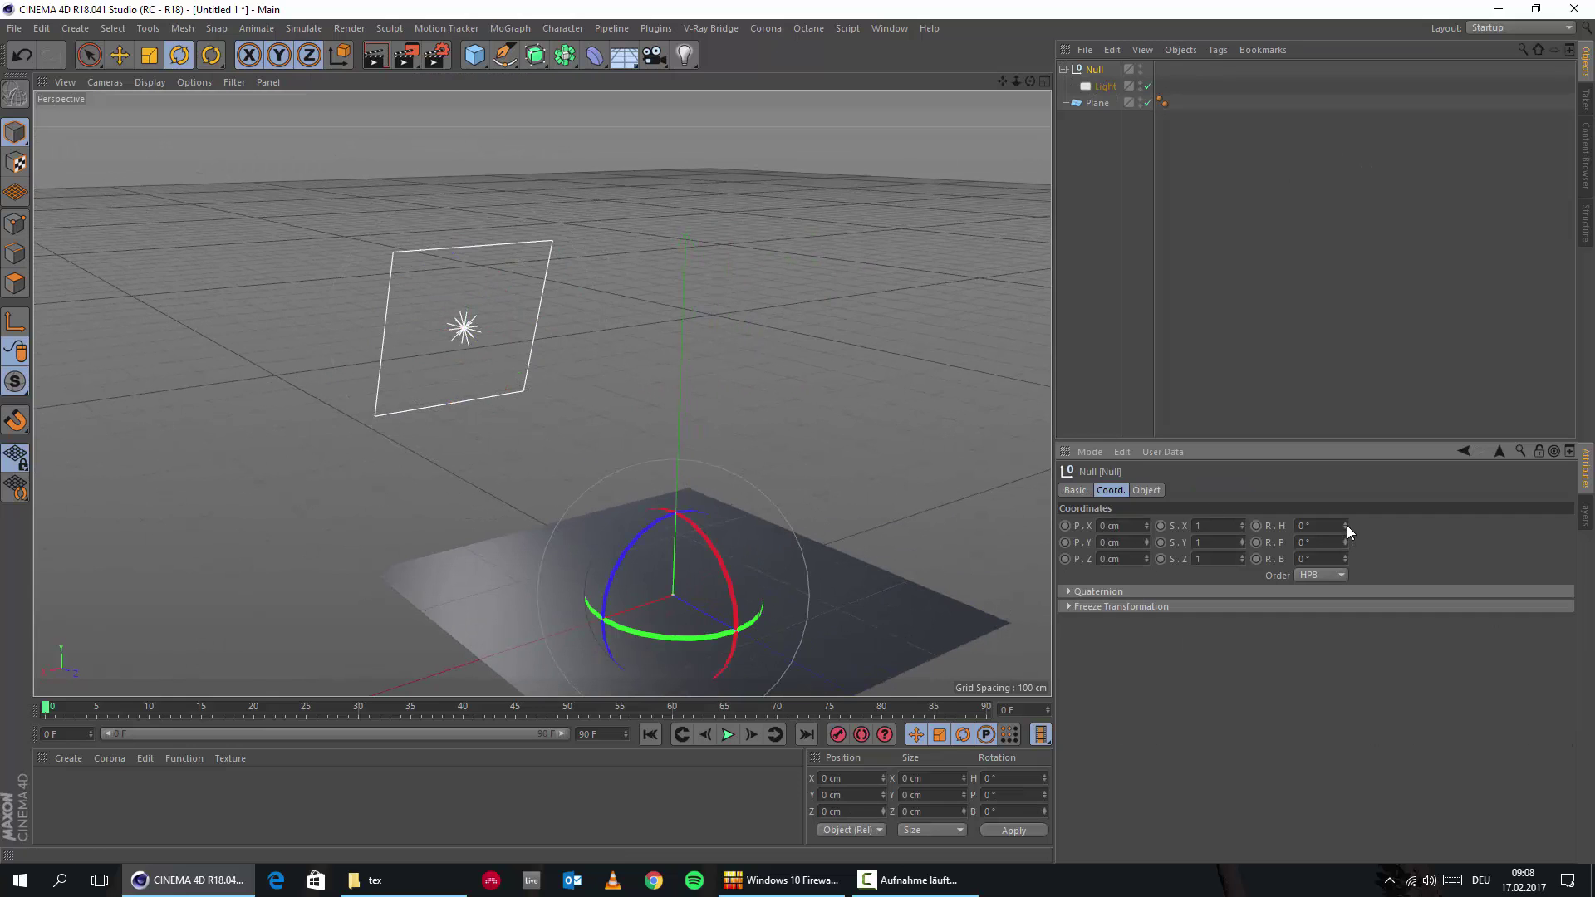
drag(1348, 525, 1594, 525)
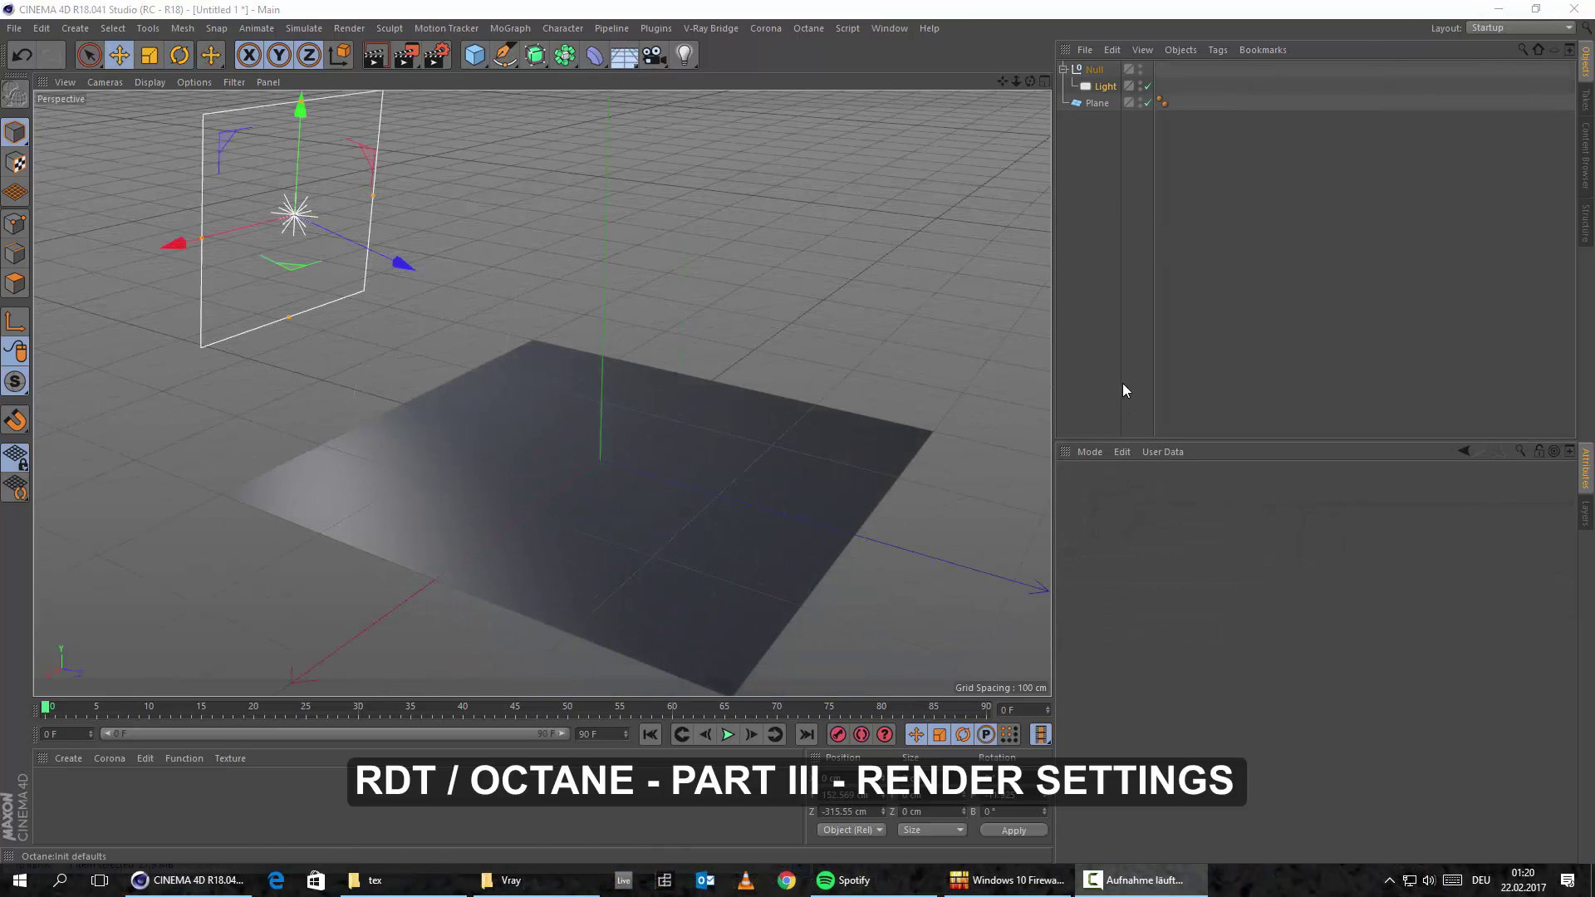
Step: Add an Octane LightTag to the area light
right_click(1104, 88)
mouse_move(1224, 112)
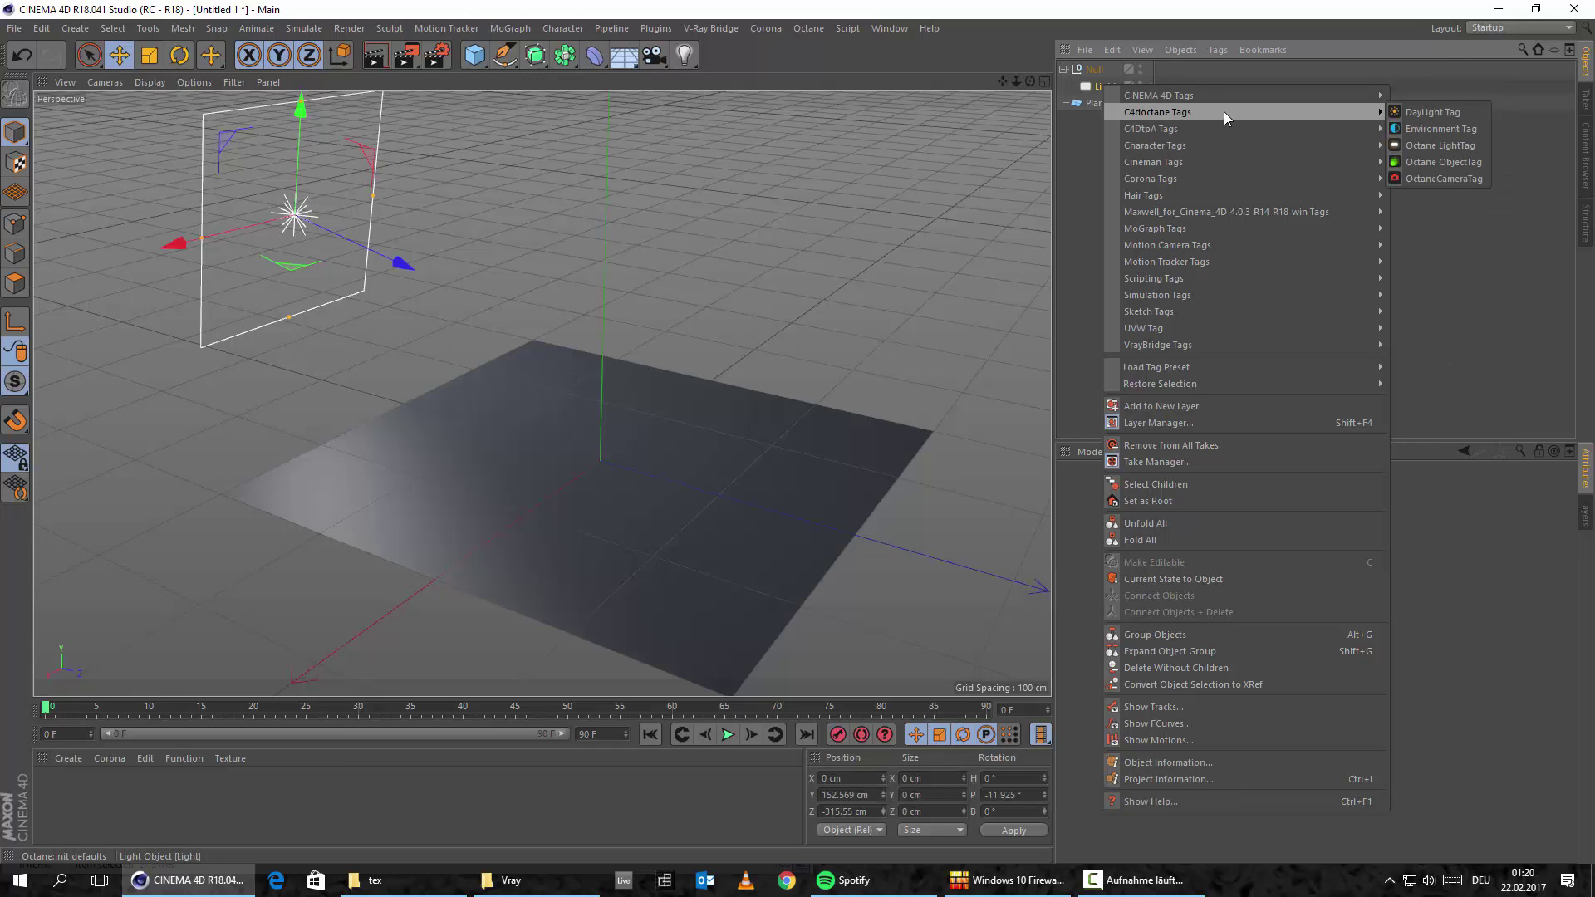
click(1440, 146)
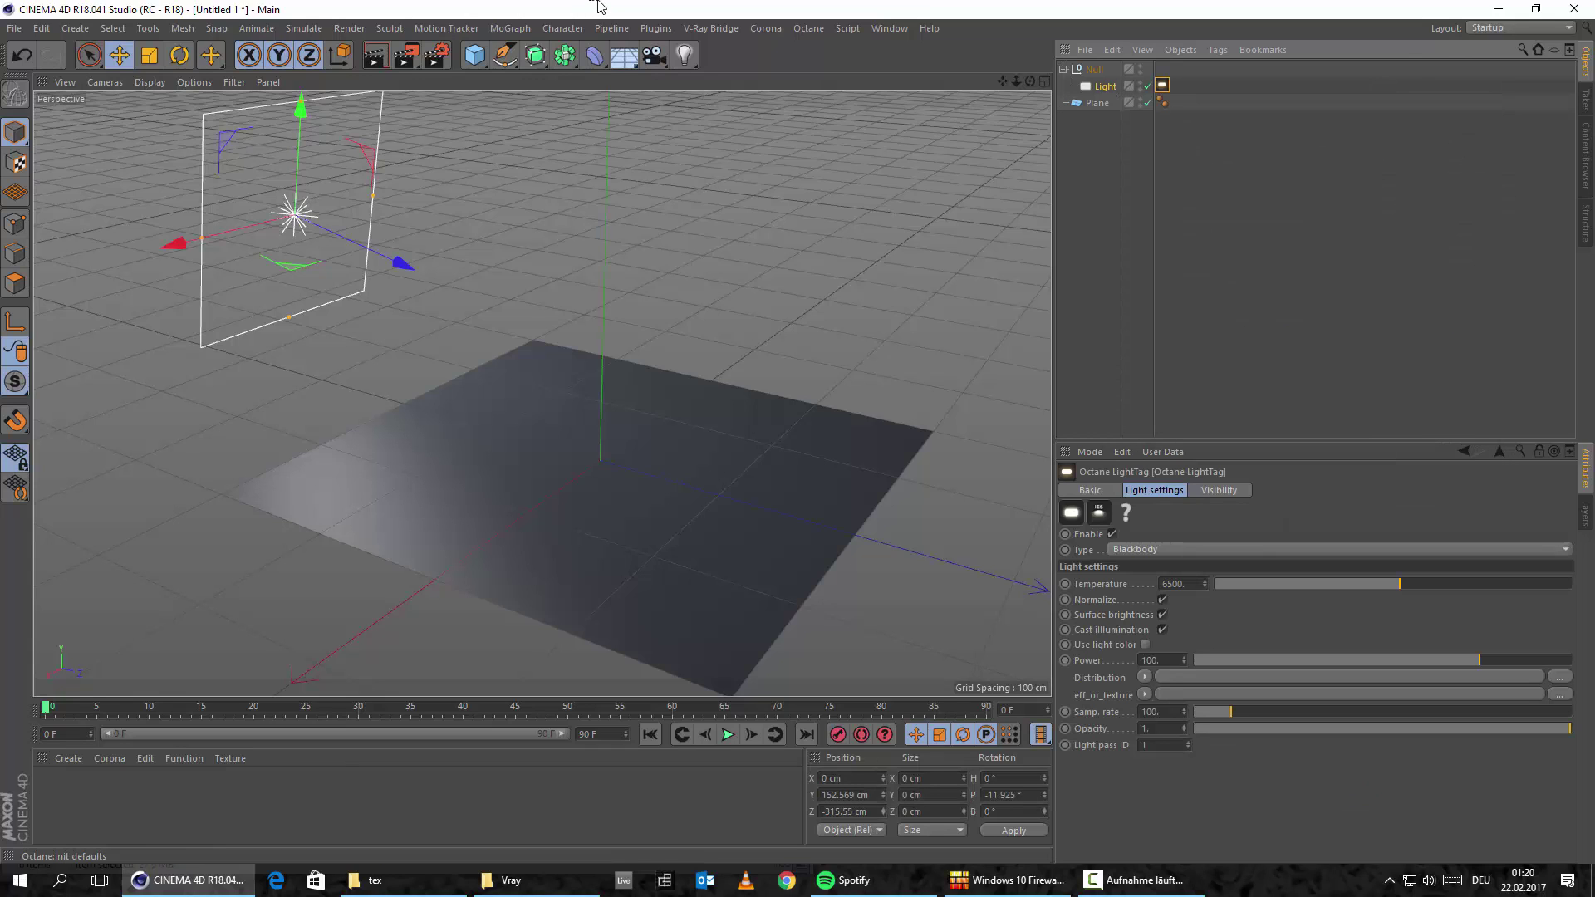
Step: Open the C4doctane Live Viewer Window and start the live render
click(655, 28)
mouse_move(742, 79)
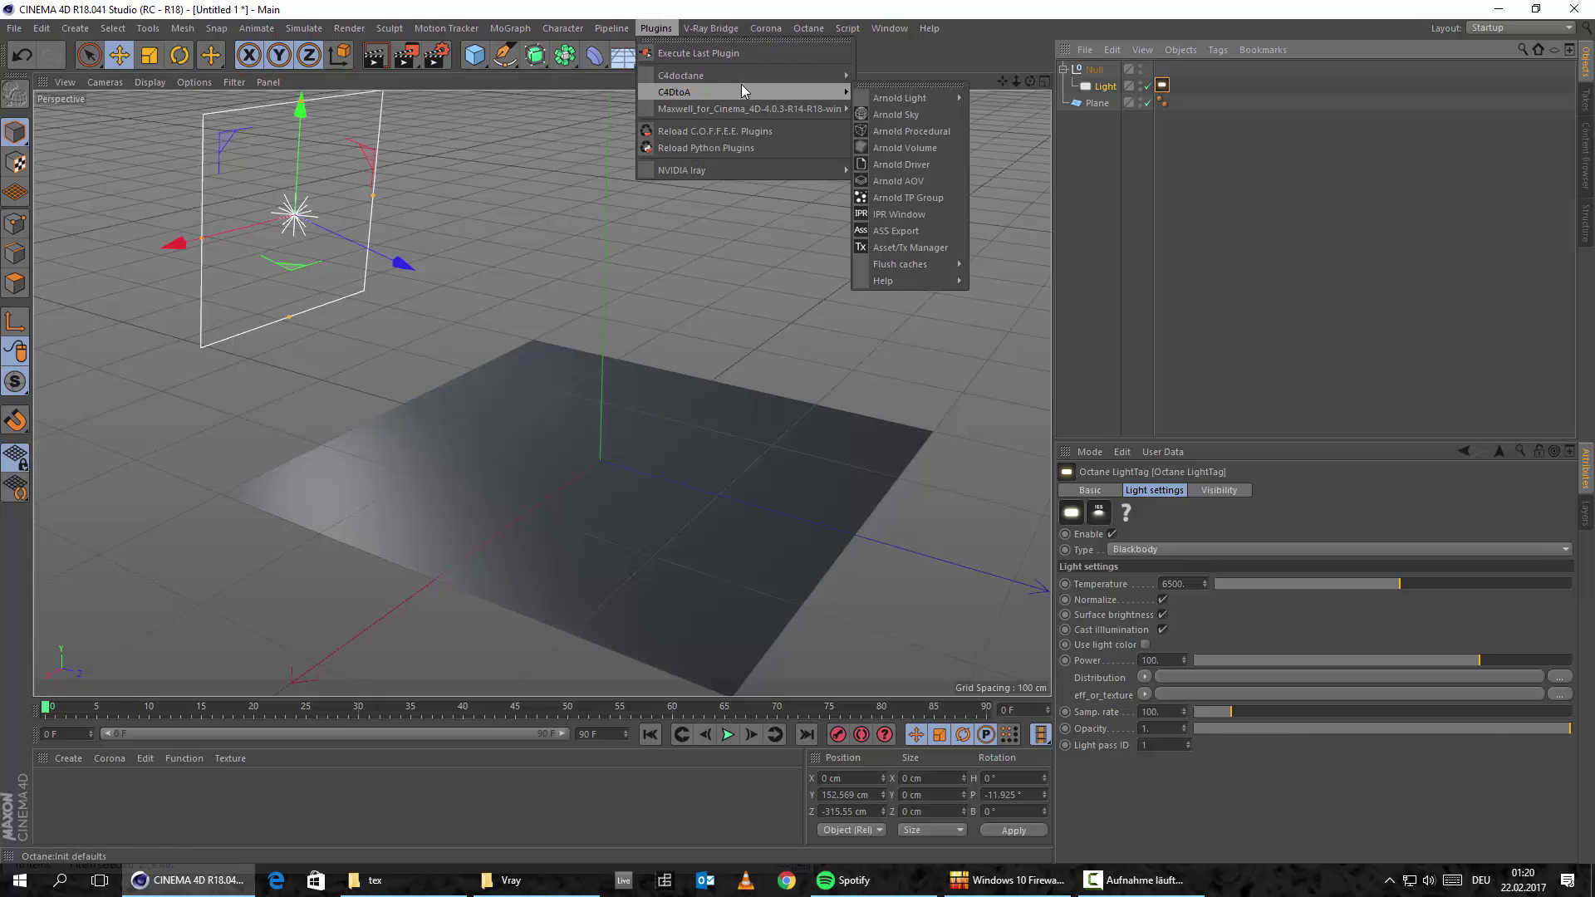
click(905, 98)
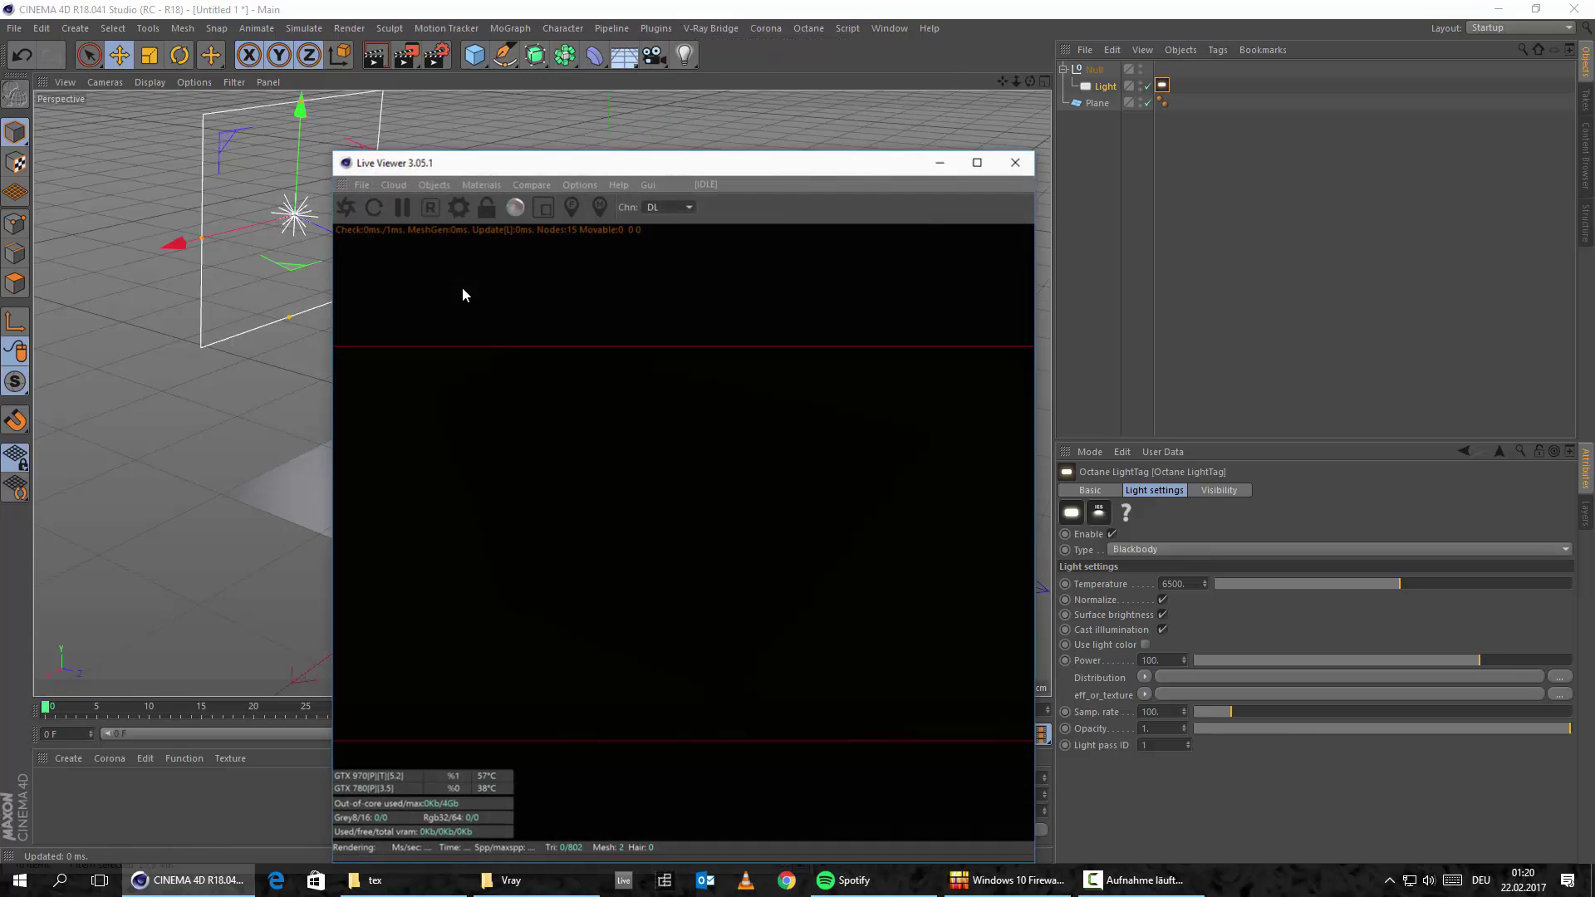
click(351, 210)
drag(463, 157, 460, 101)
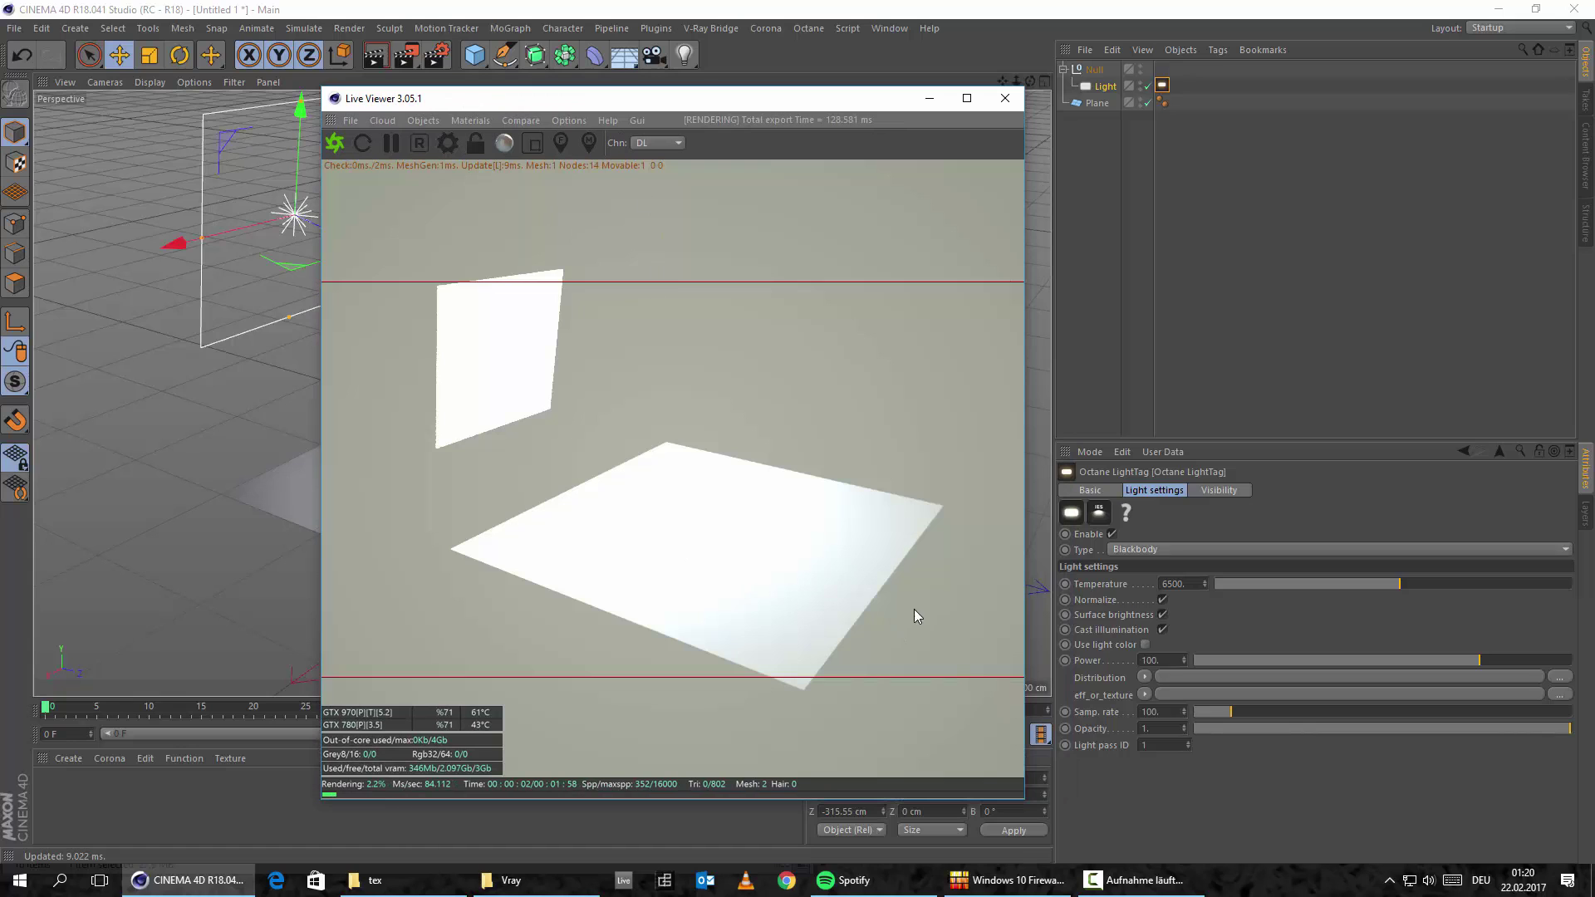
Step: Set the light power to 15 and shift the light sideways
click(1152, 659)
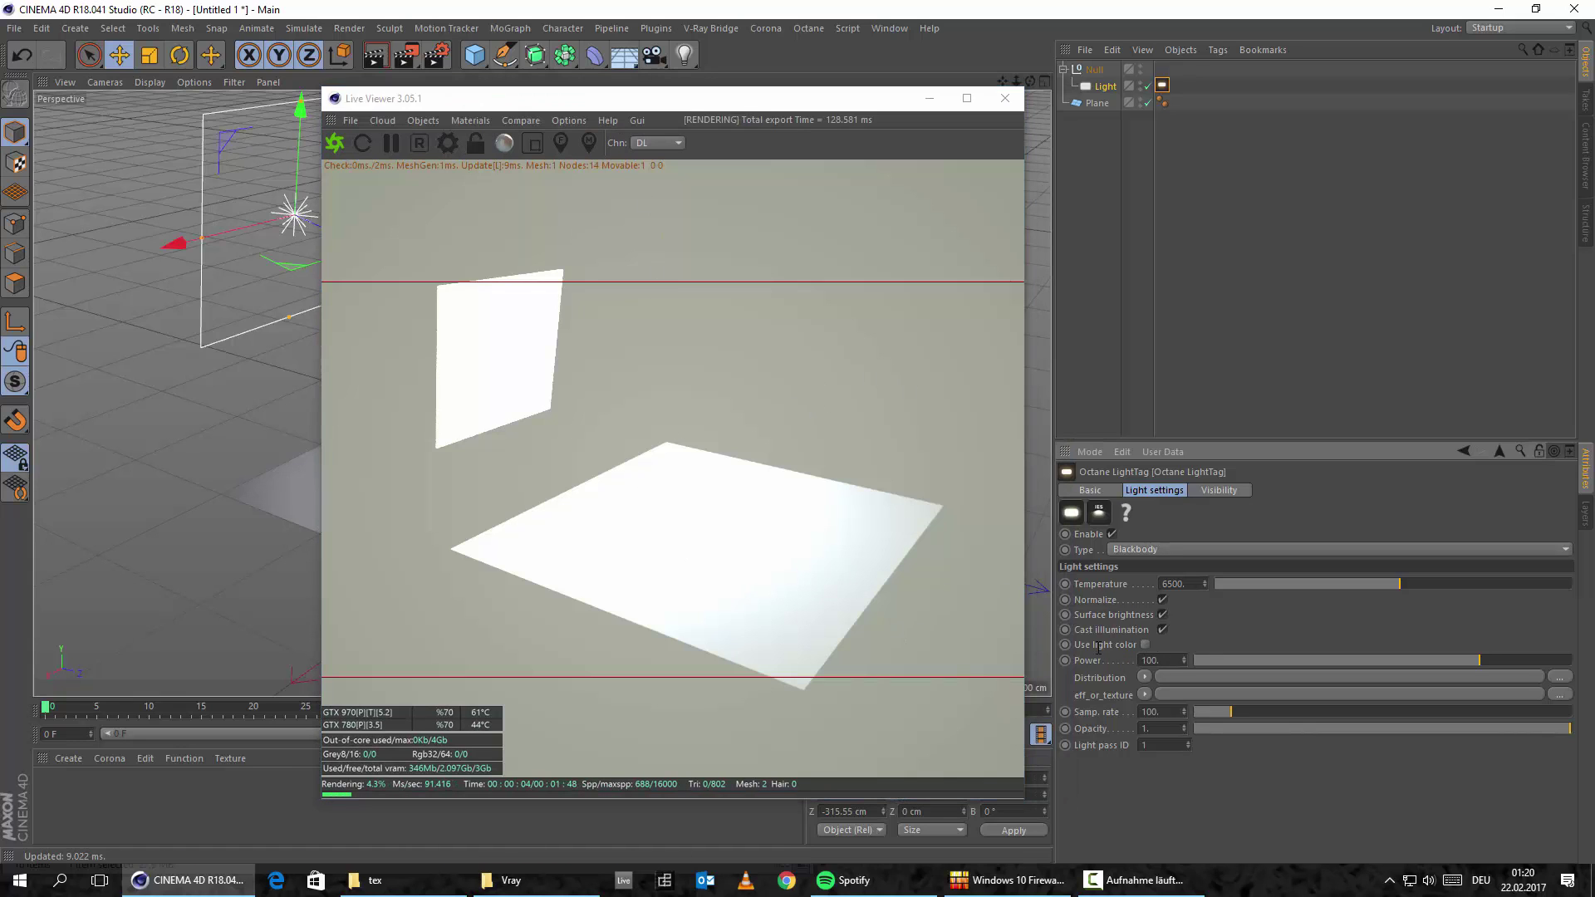
text(15)
key(Return)
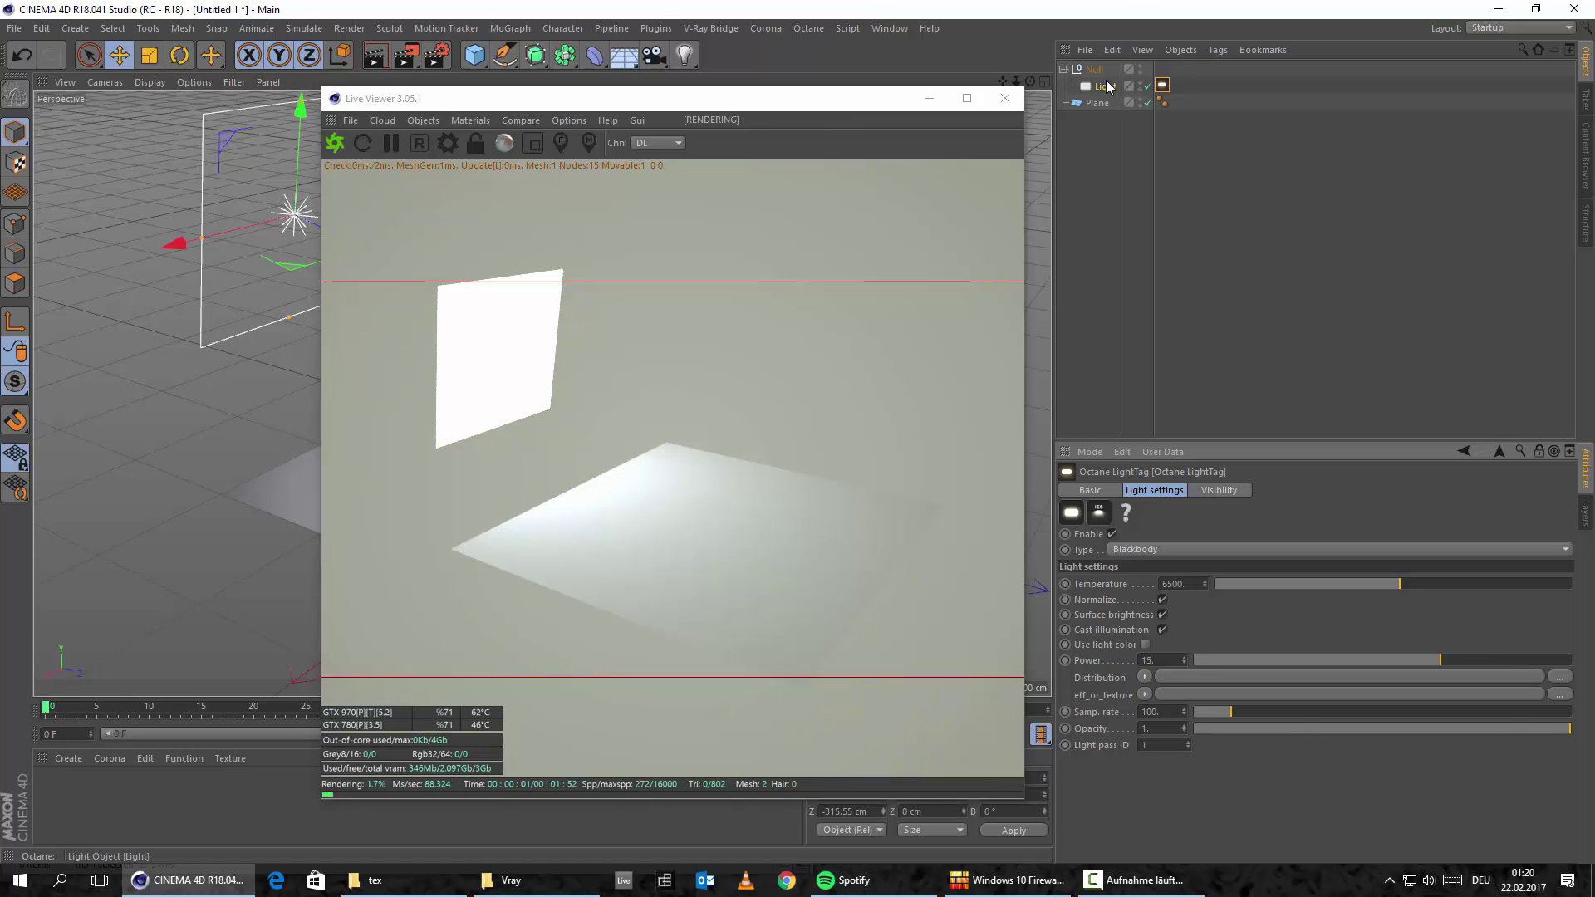
click(313, 223)
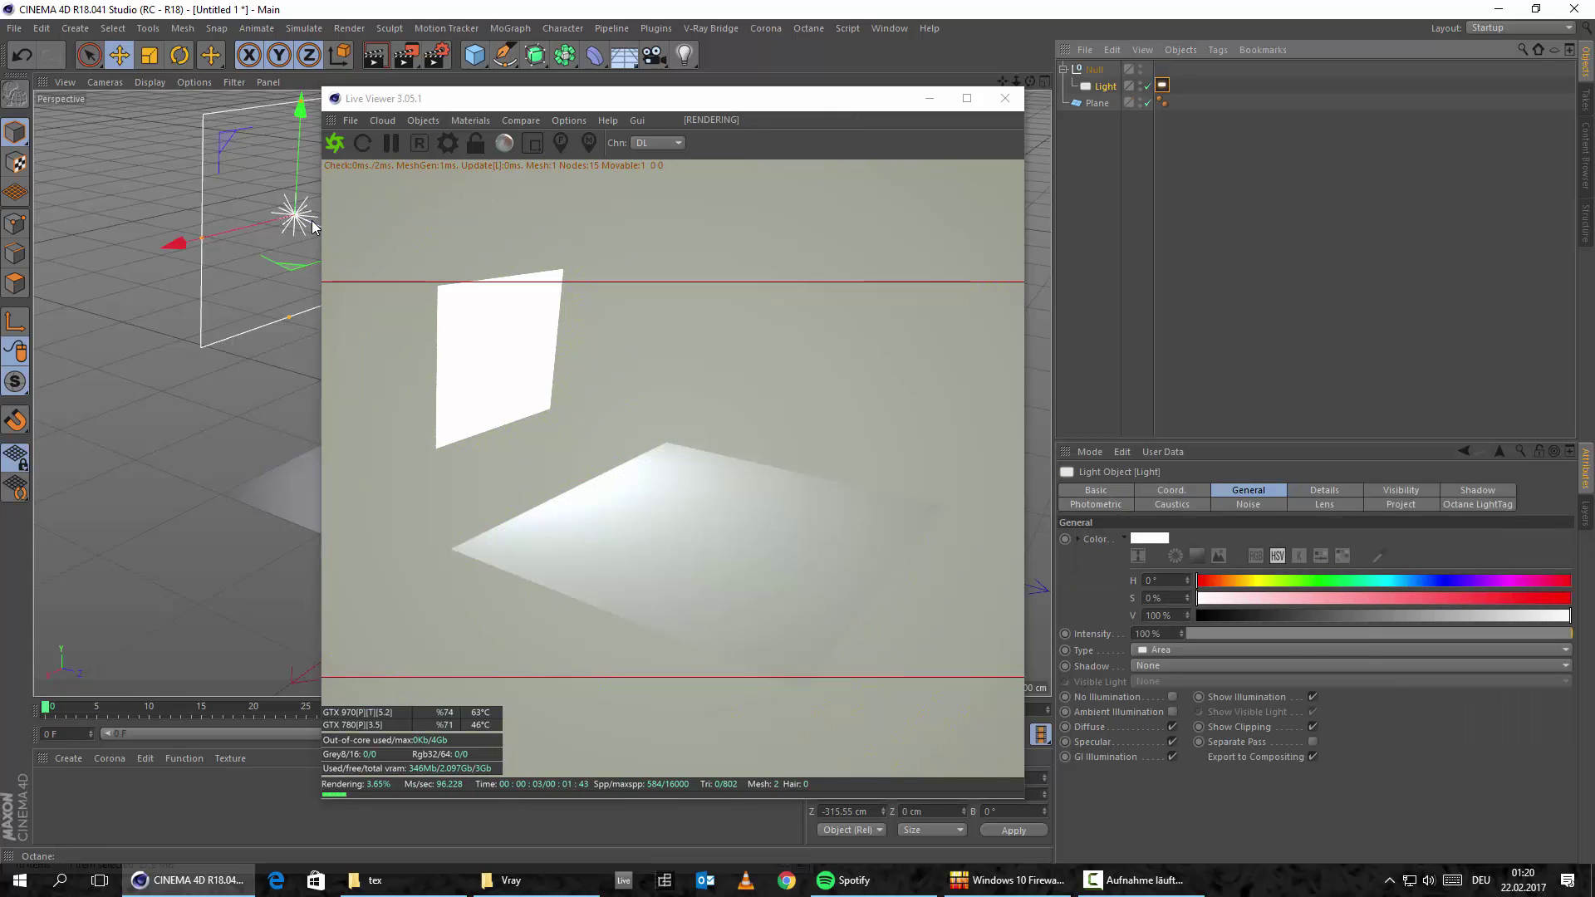
drag(312, 221, 376, 246)
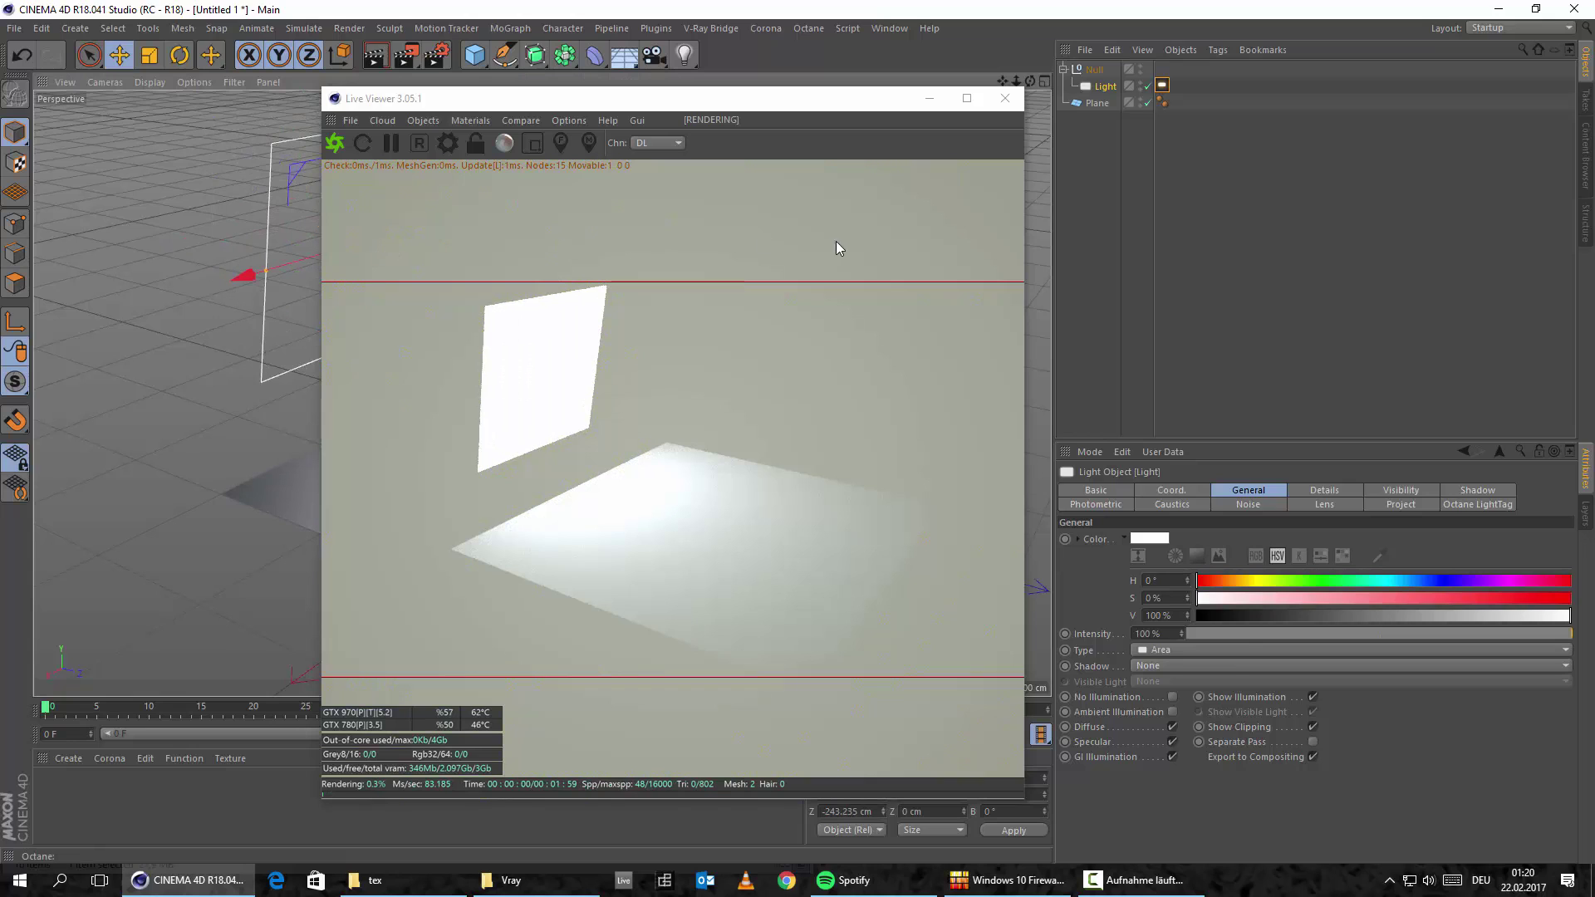
Step: Lower the Octane light tag's power to 10
click(1168, 85)
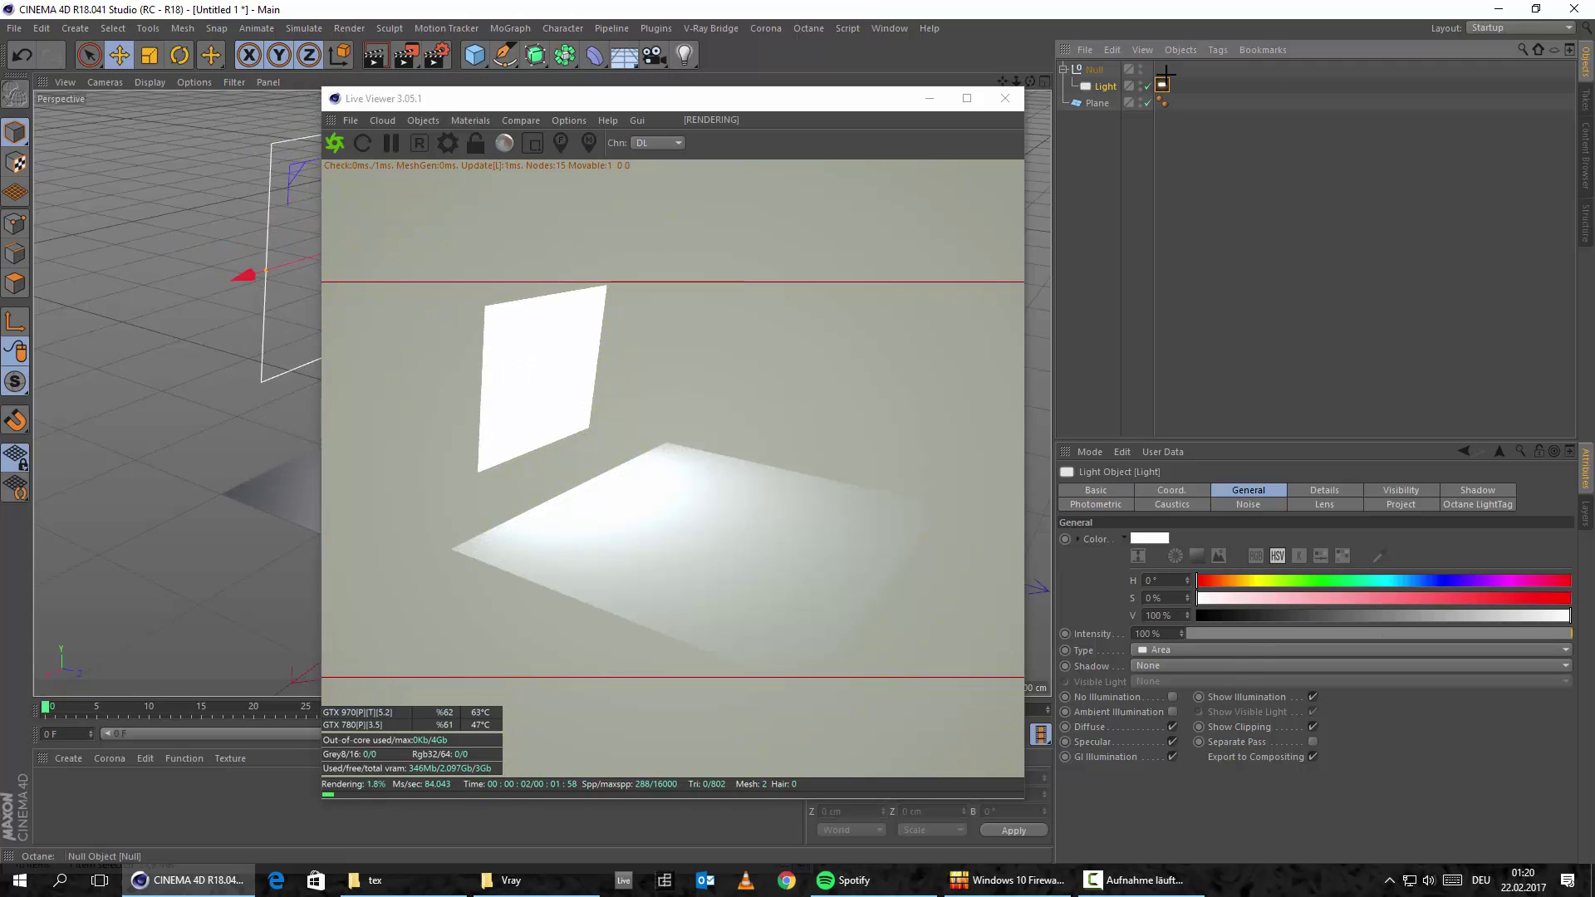
click(1163, 86)
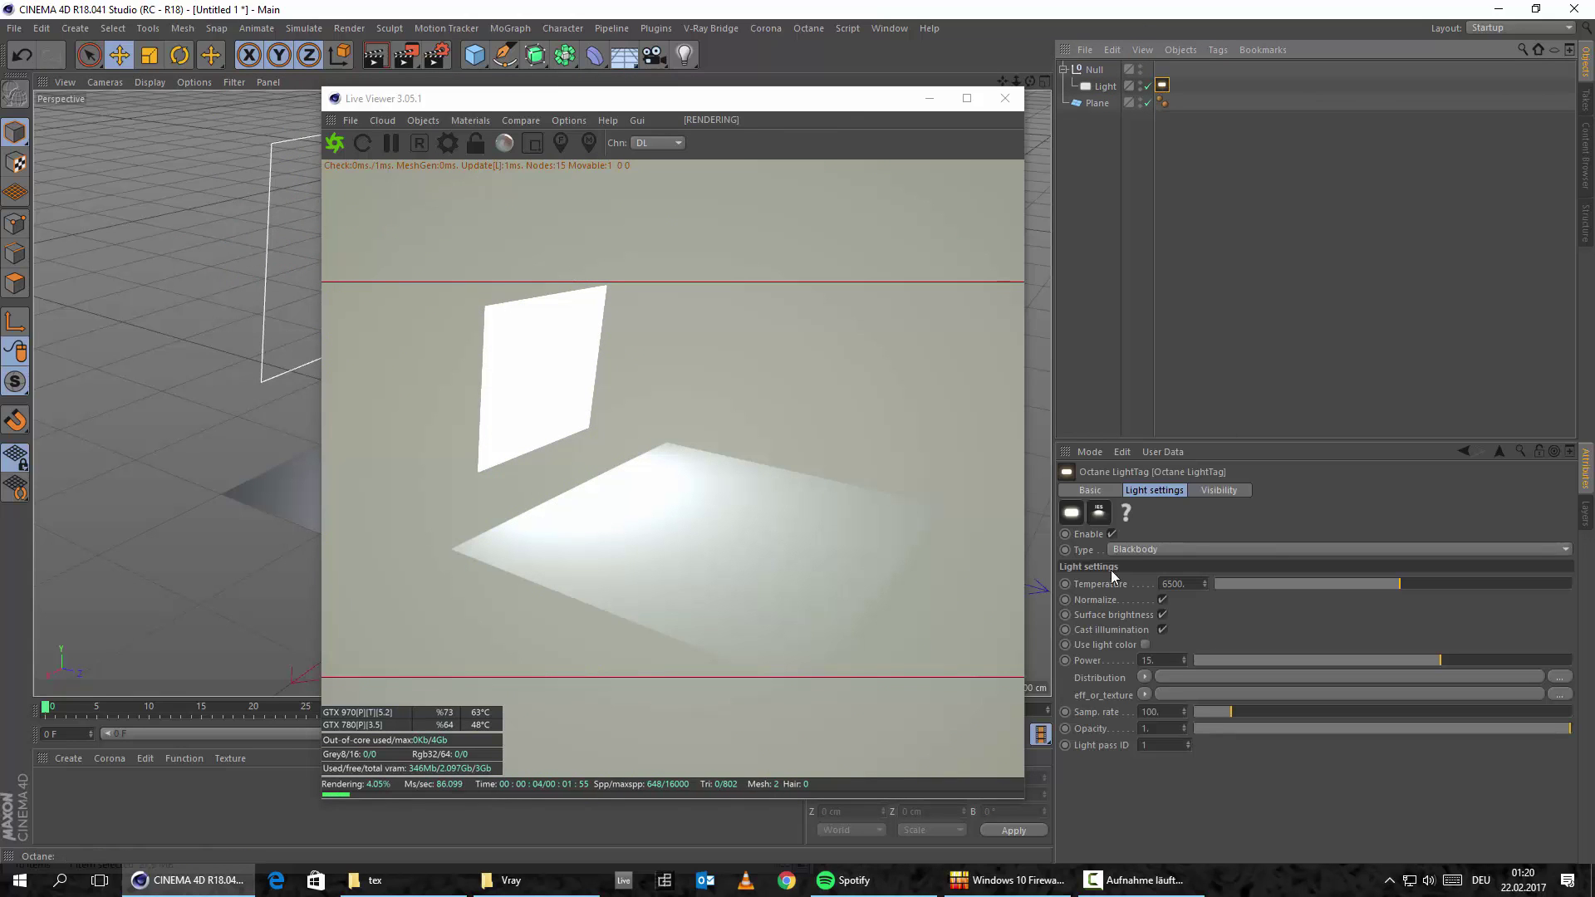
click(1159, 661)
text(10)
key(Return)
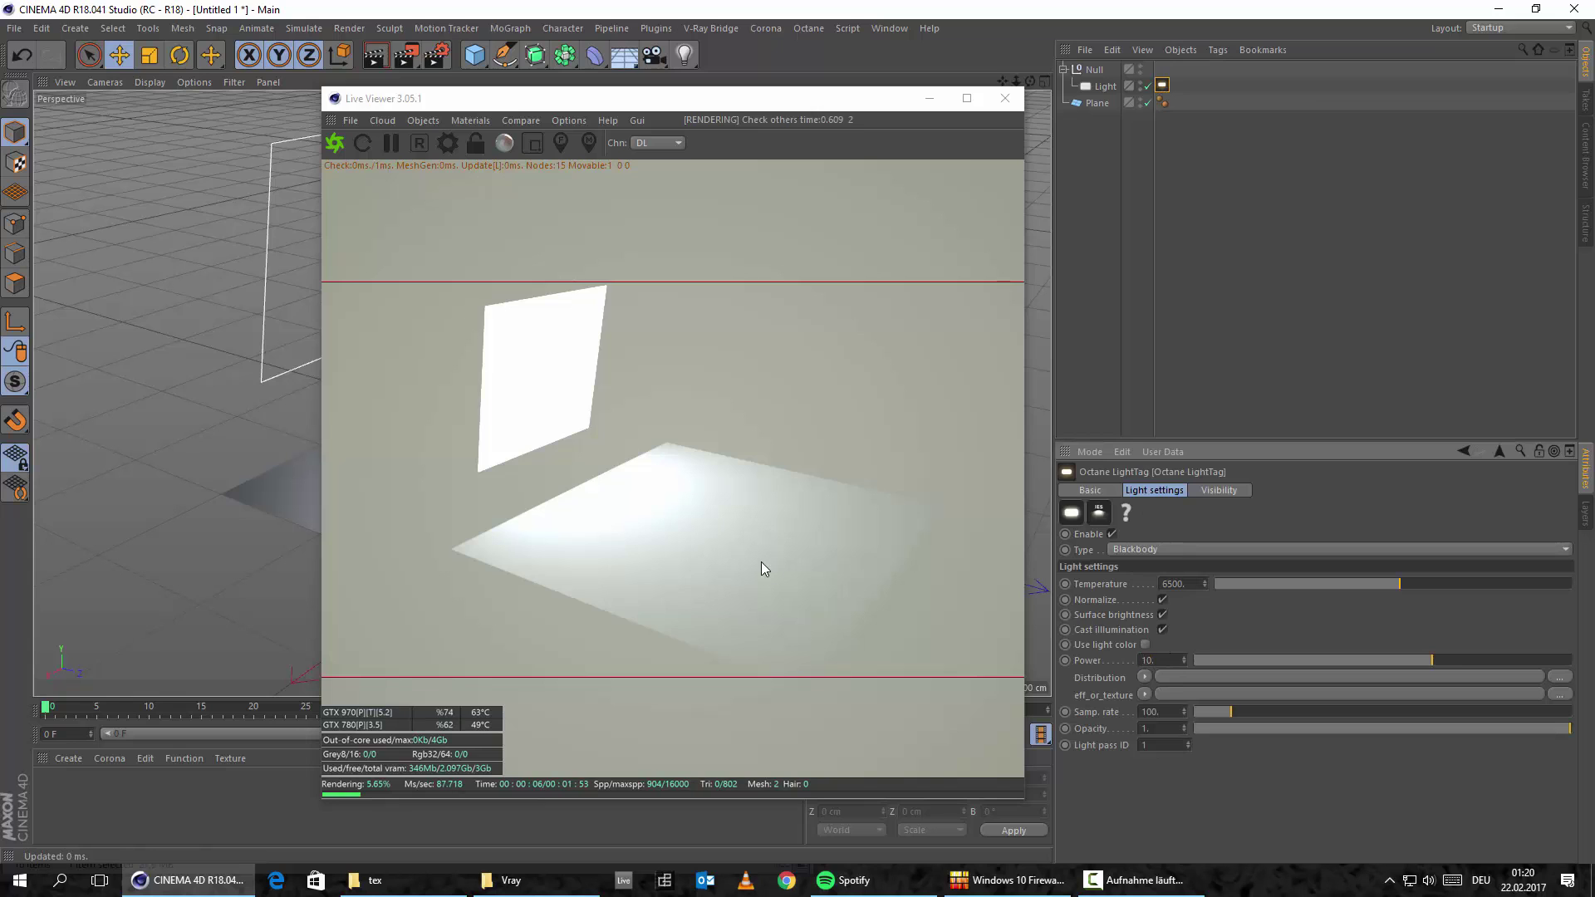
click(449, 143)
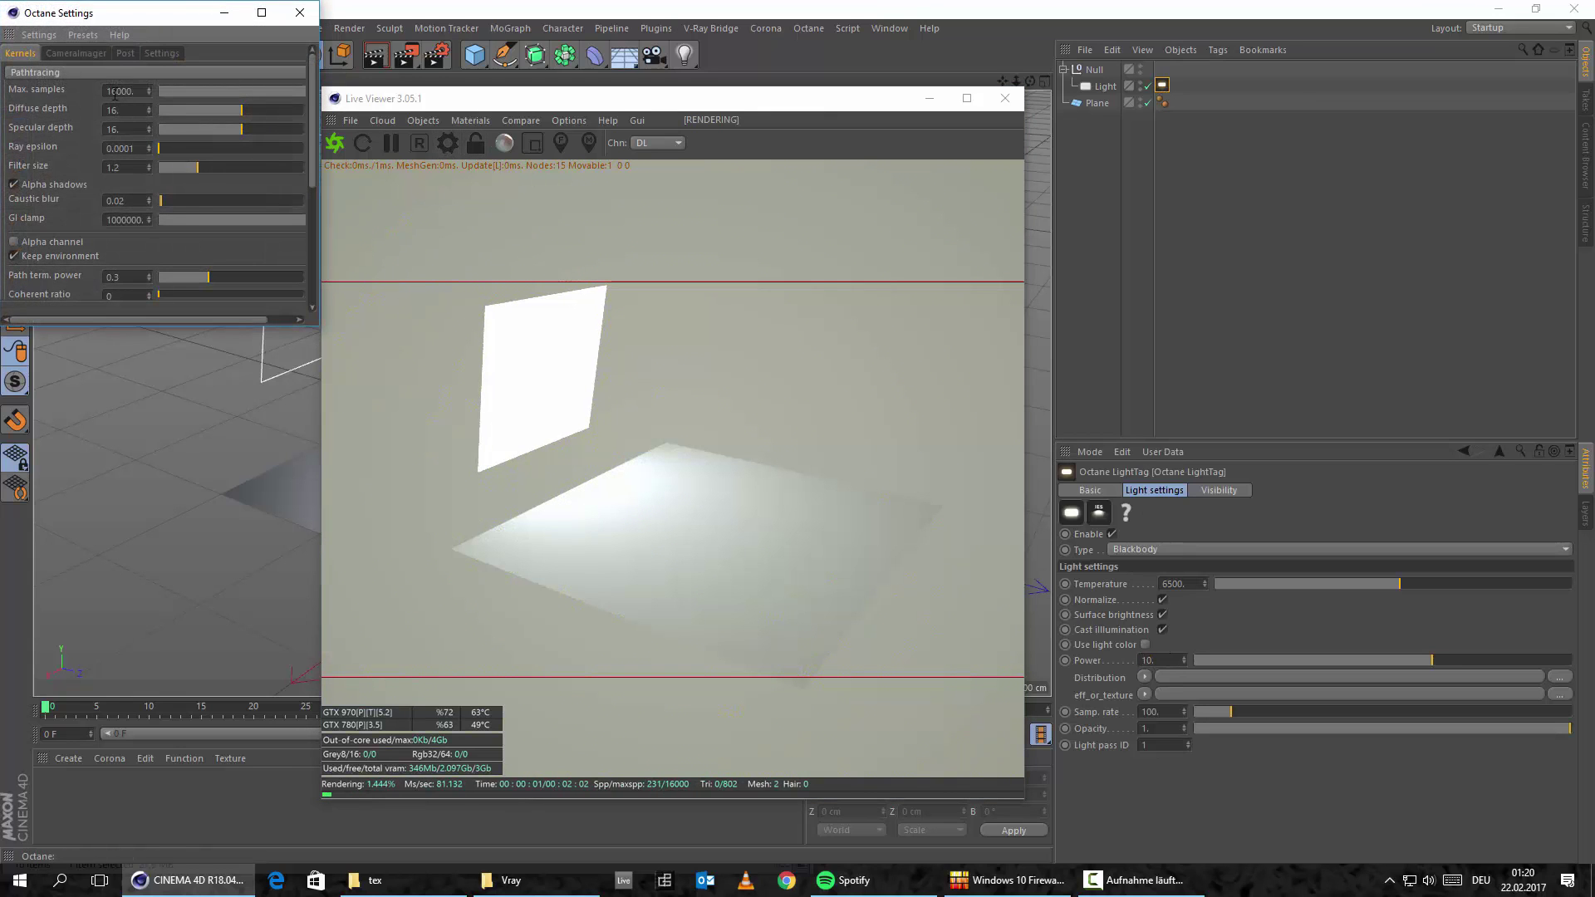
Step: Switch the Octane kernel to Directlighting, back to Pathtracing, and close the settings
click(72, 74)
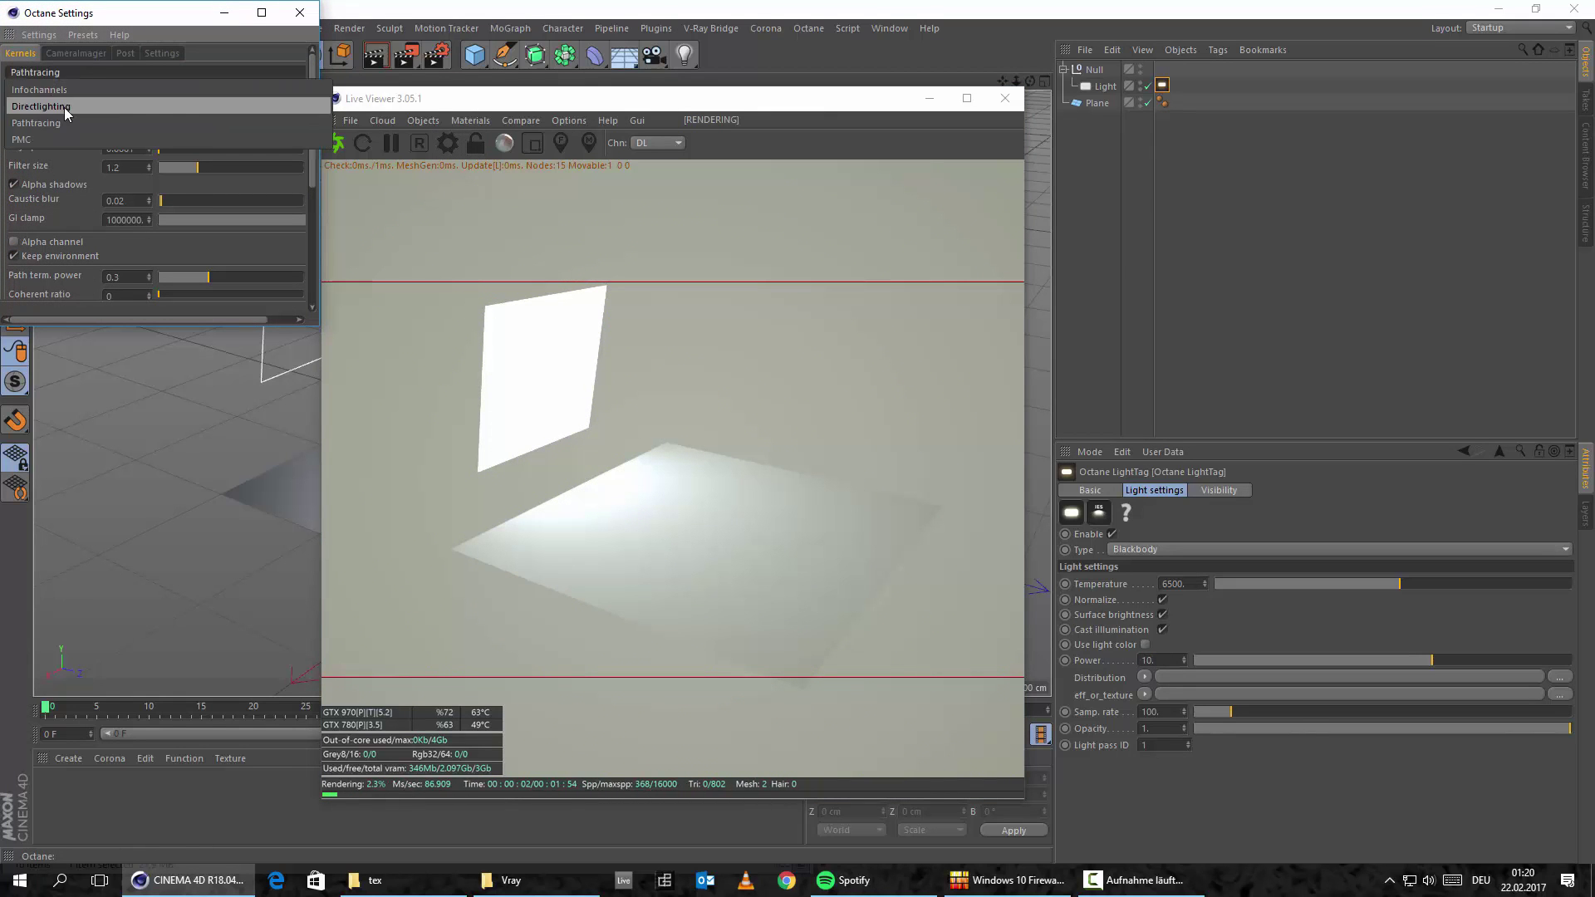
click(63, 107)
drag(112, 15, 710, 289)
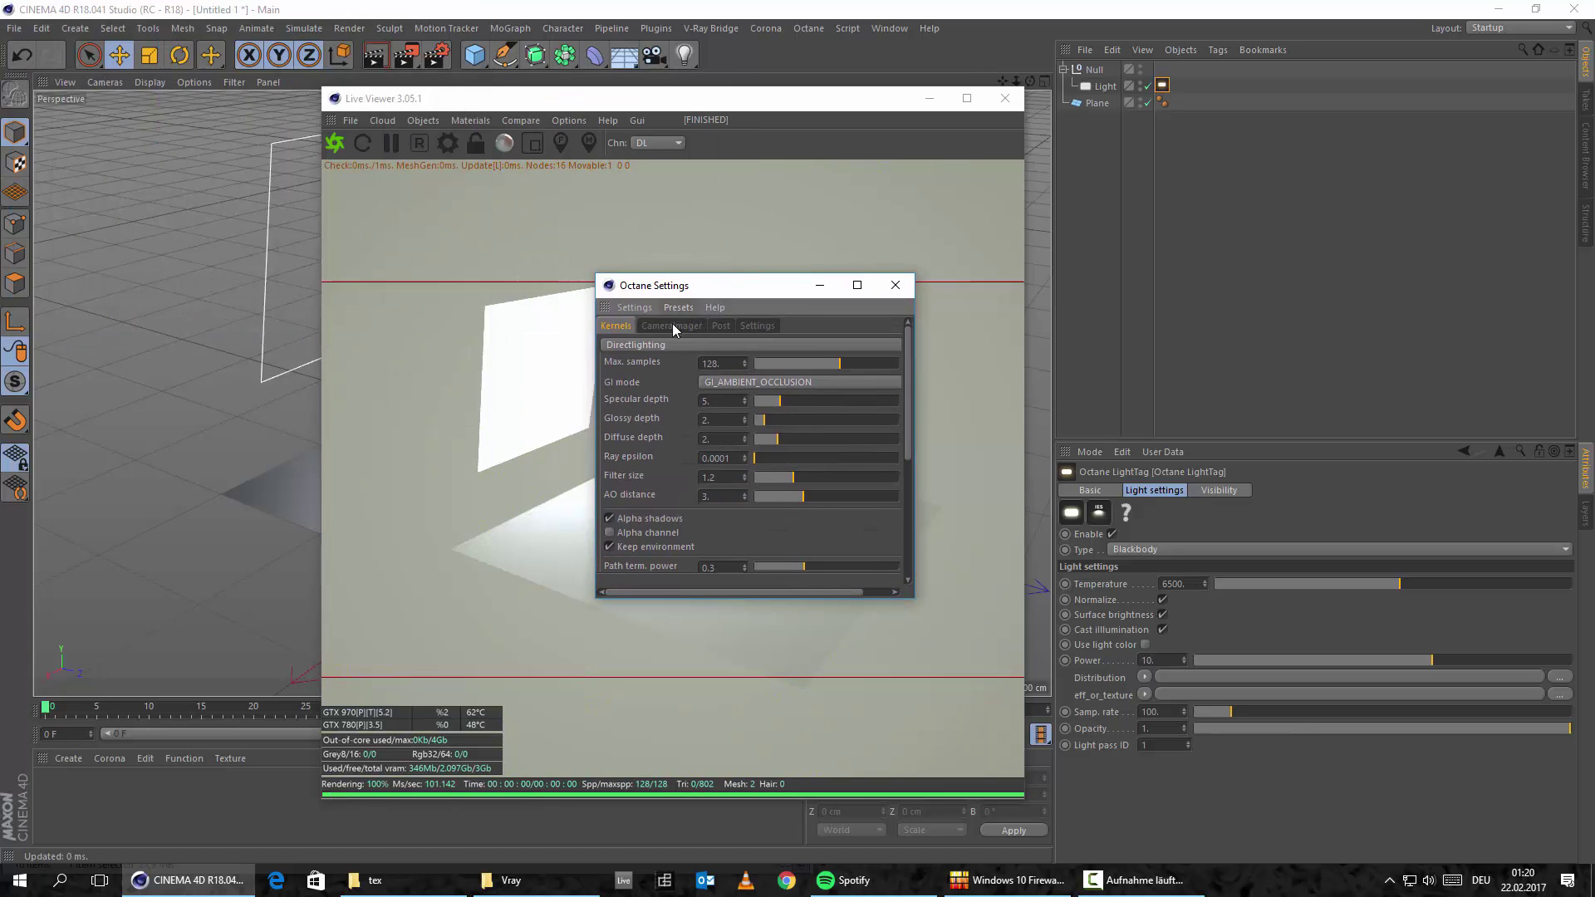
click(672, 347)
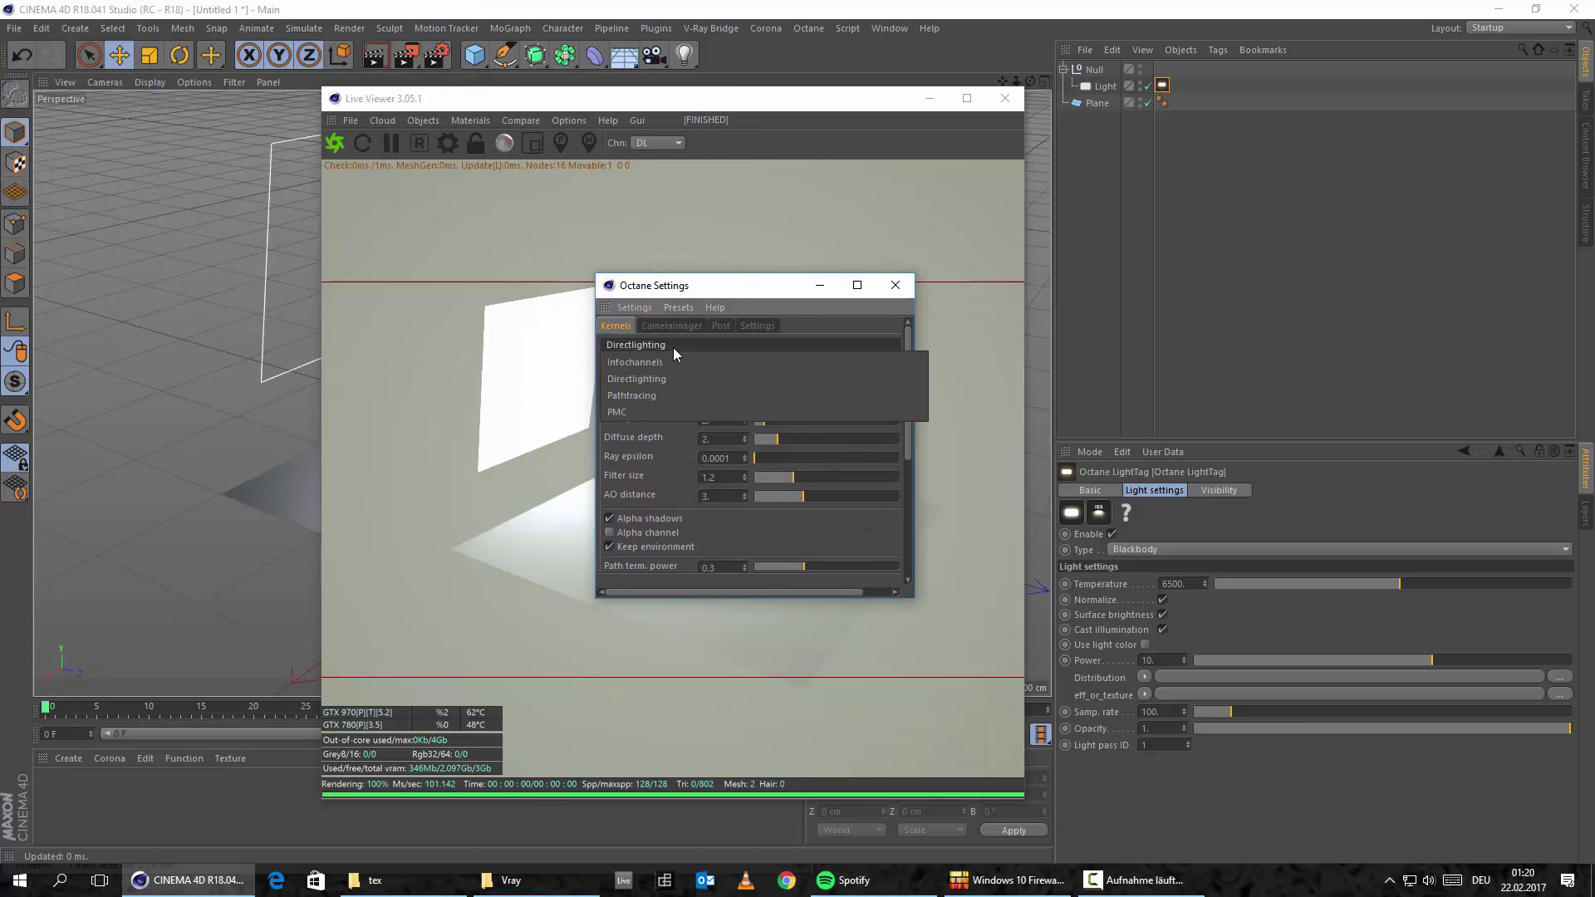
click(647, 398)
drag(650, 294, 843, 286)
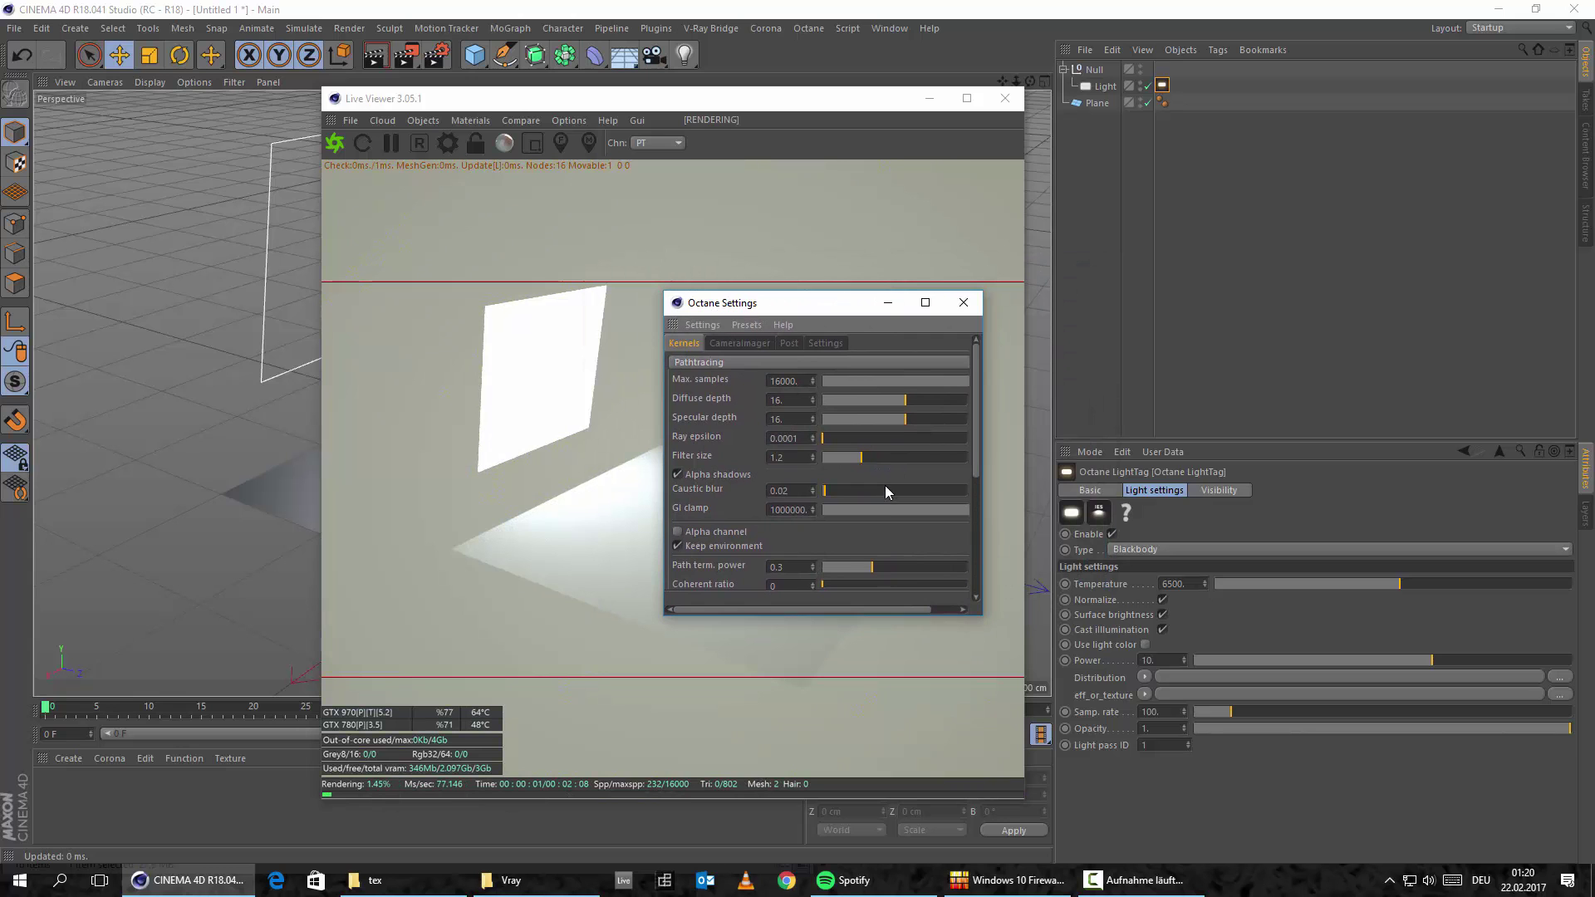
click(964, 303)
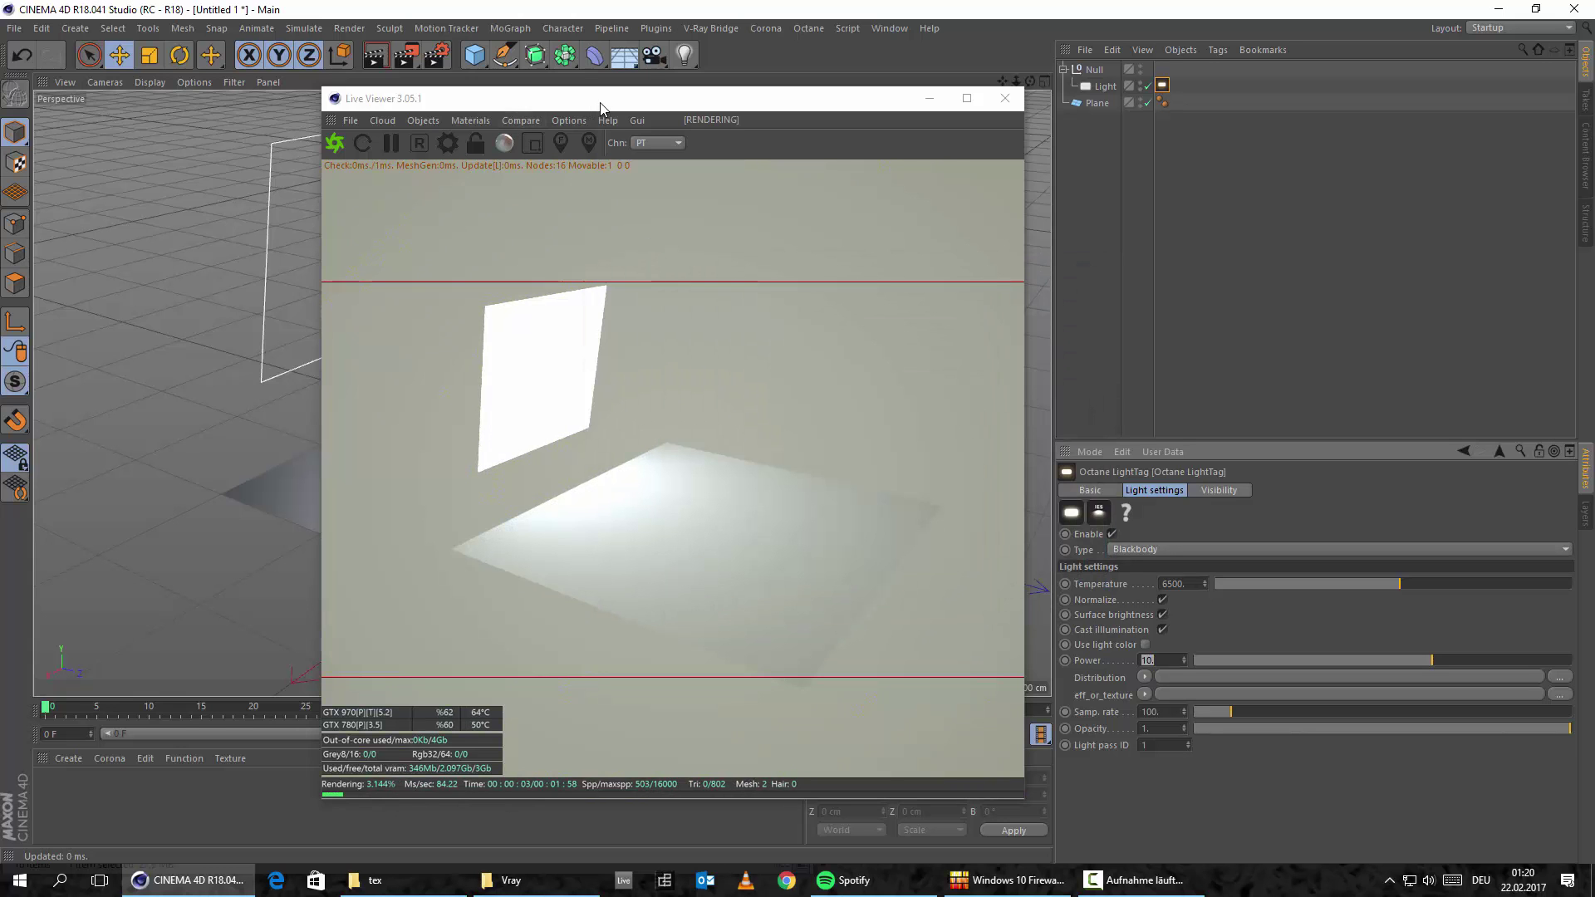
drag(603, 104, 734, 87)
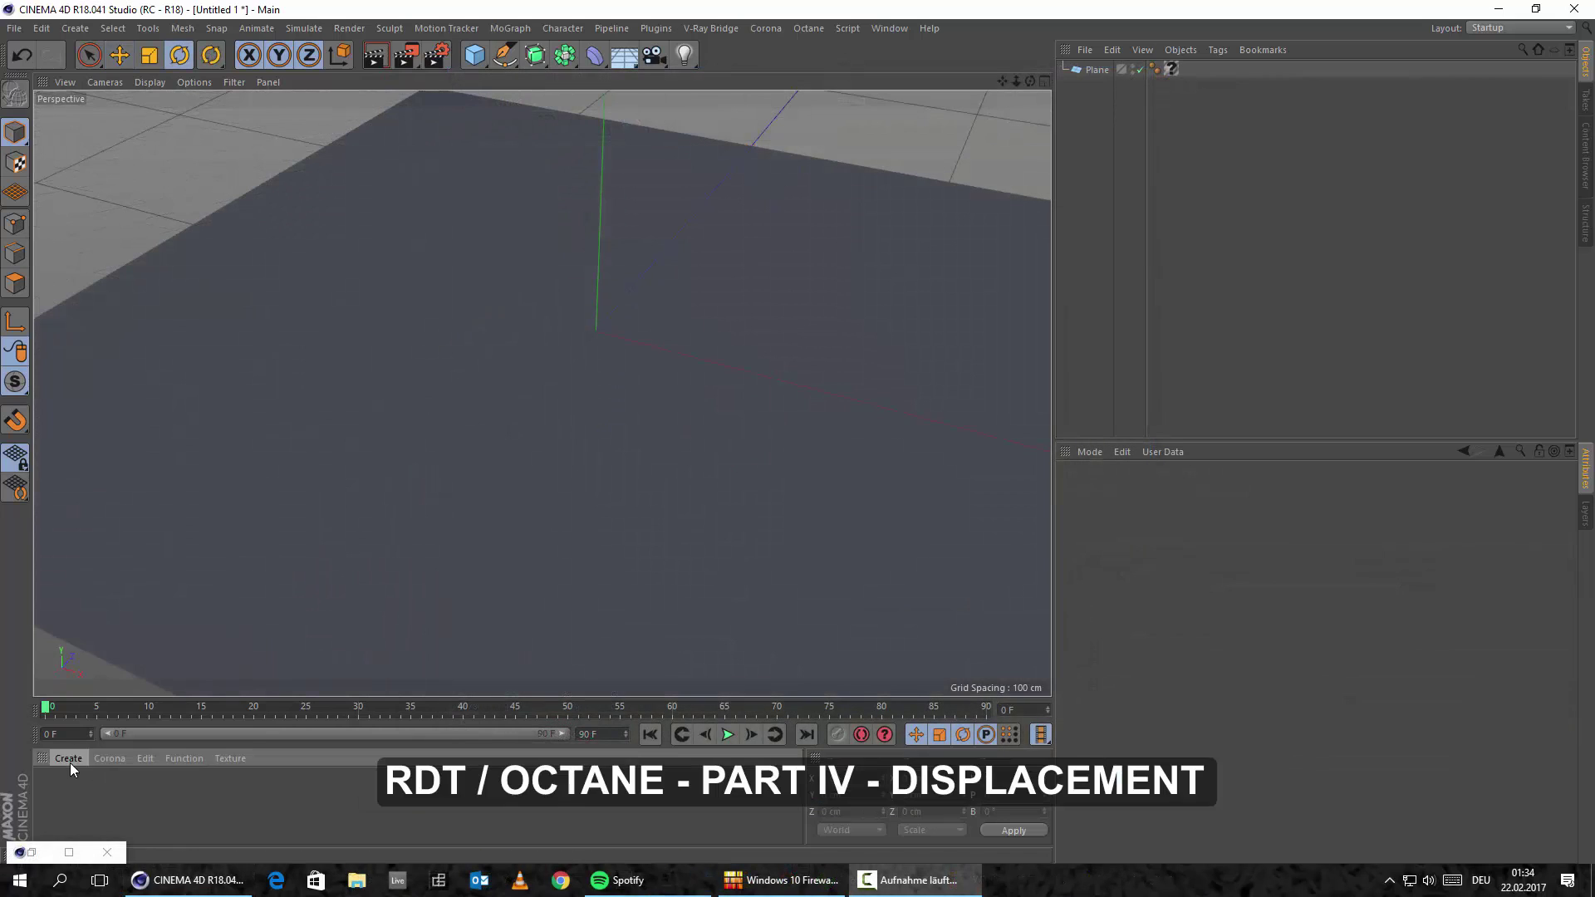
Step: Create a new Octane Material and show its Displacement channel in the editor
click(70, 763)
mouse_move(166, 610)
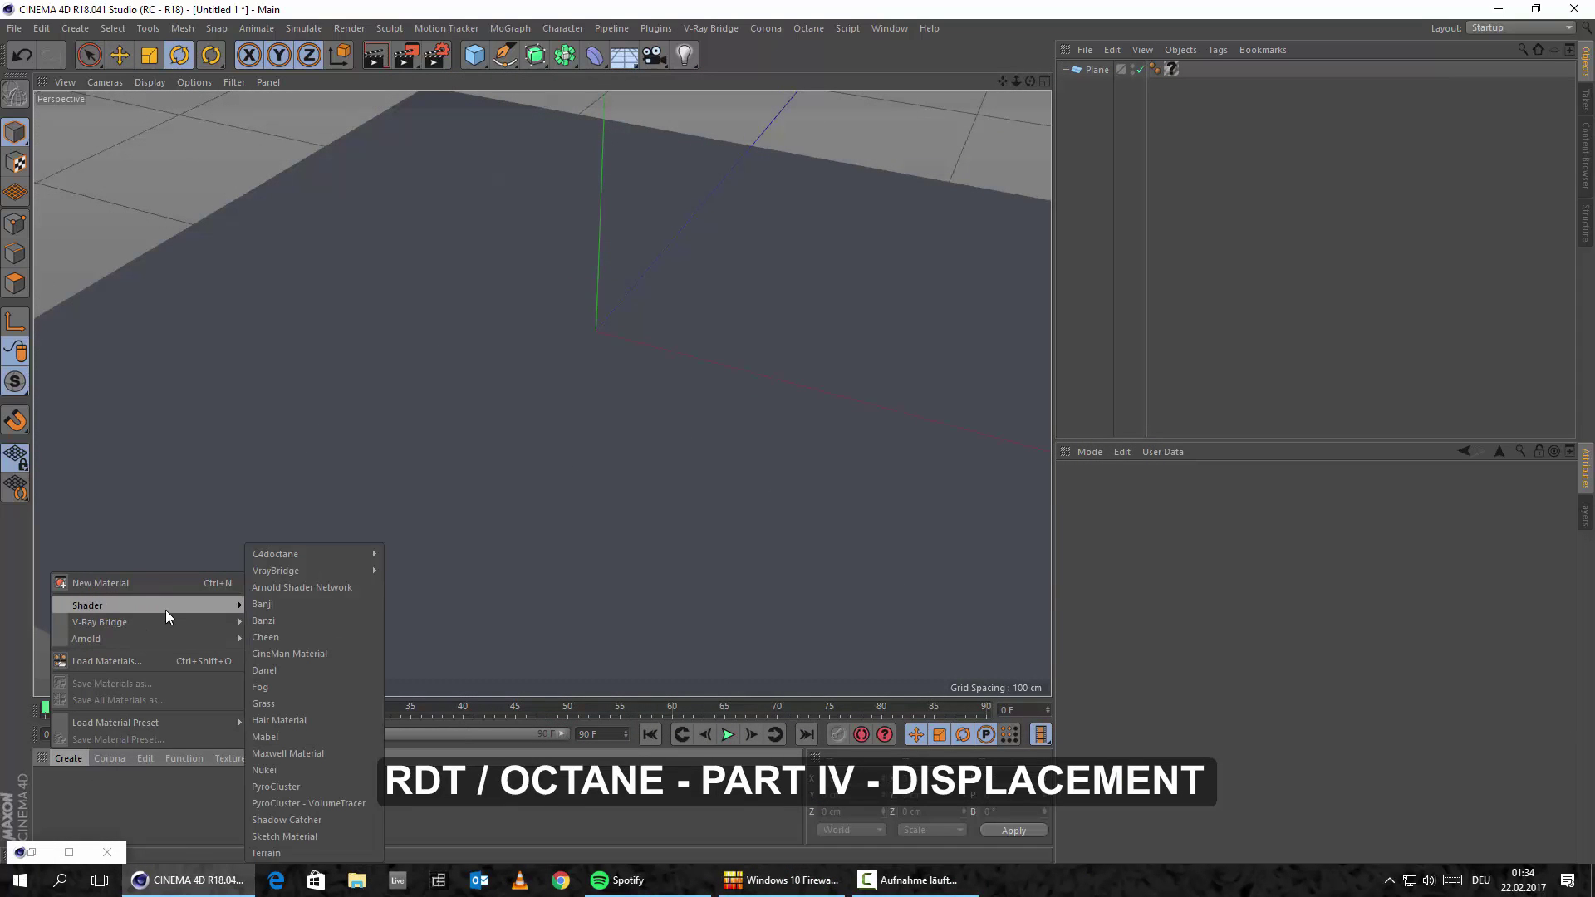
mouse_move(336, 552)
click(429, 552)
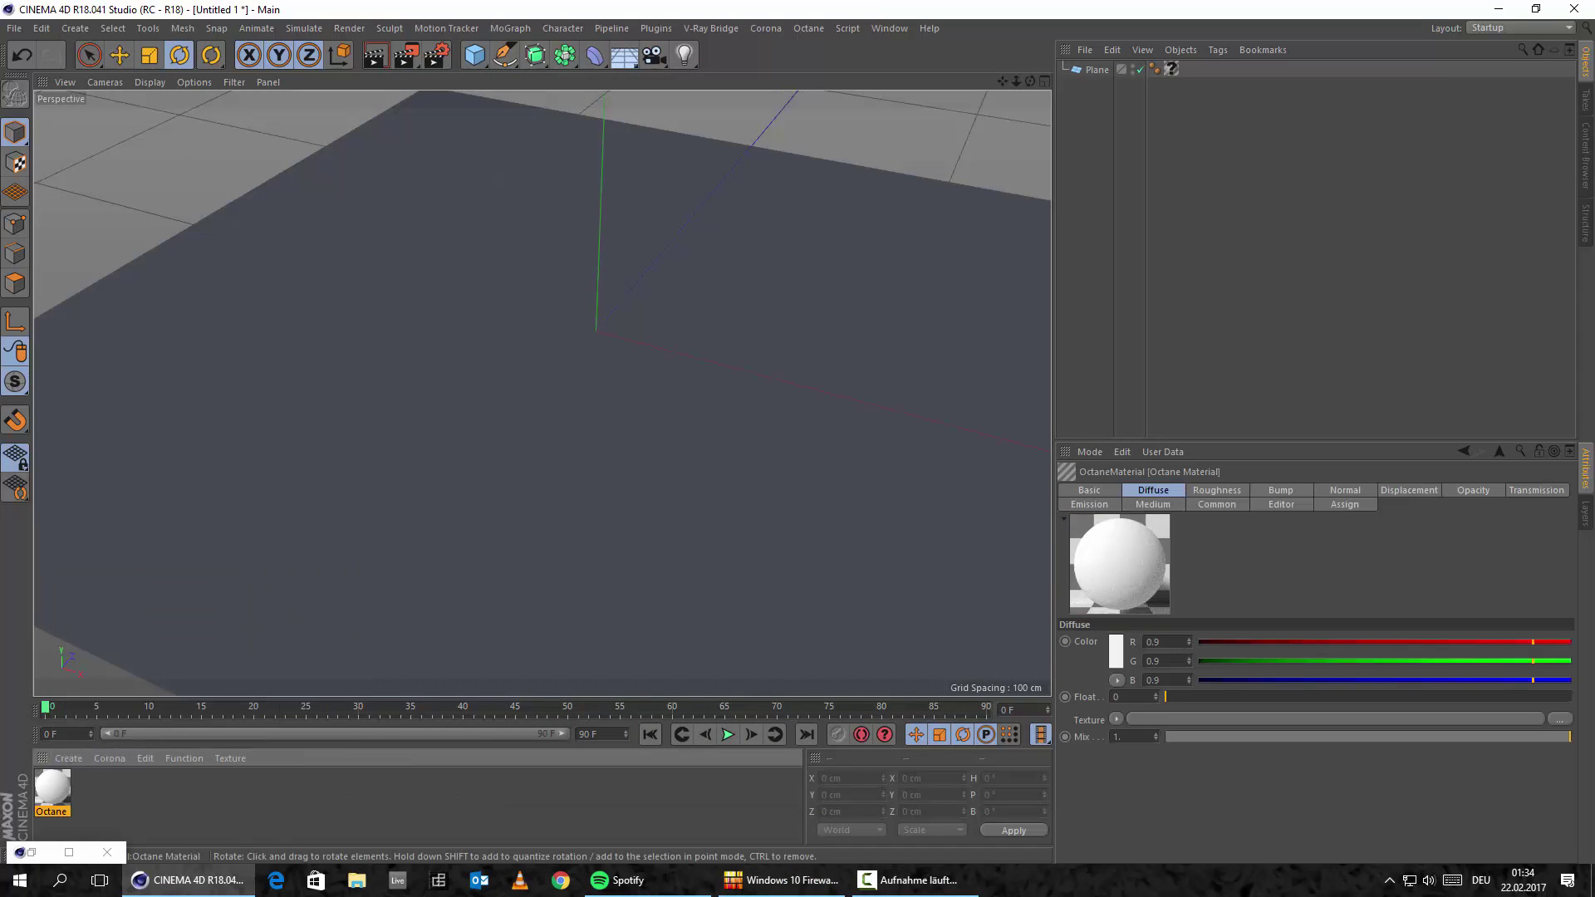
double_click(60, 786)
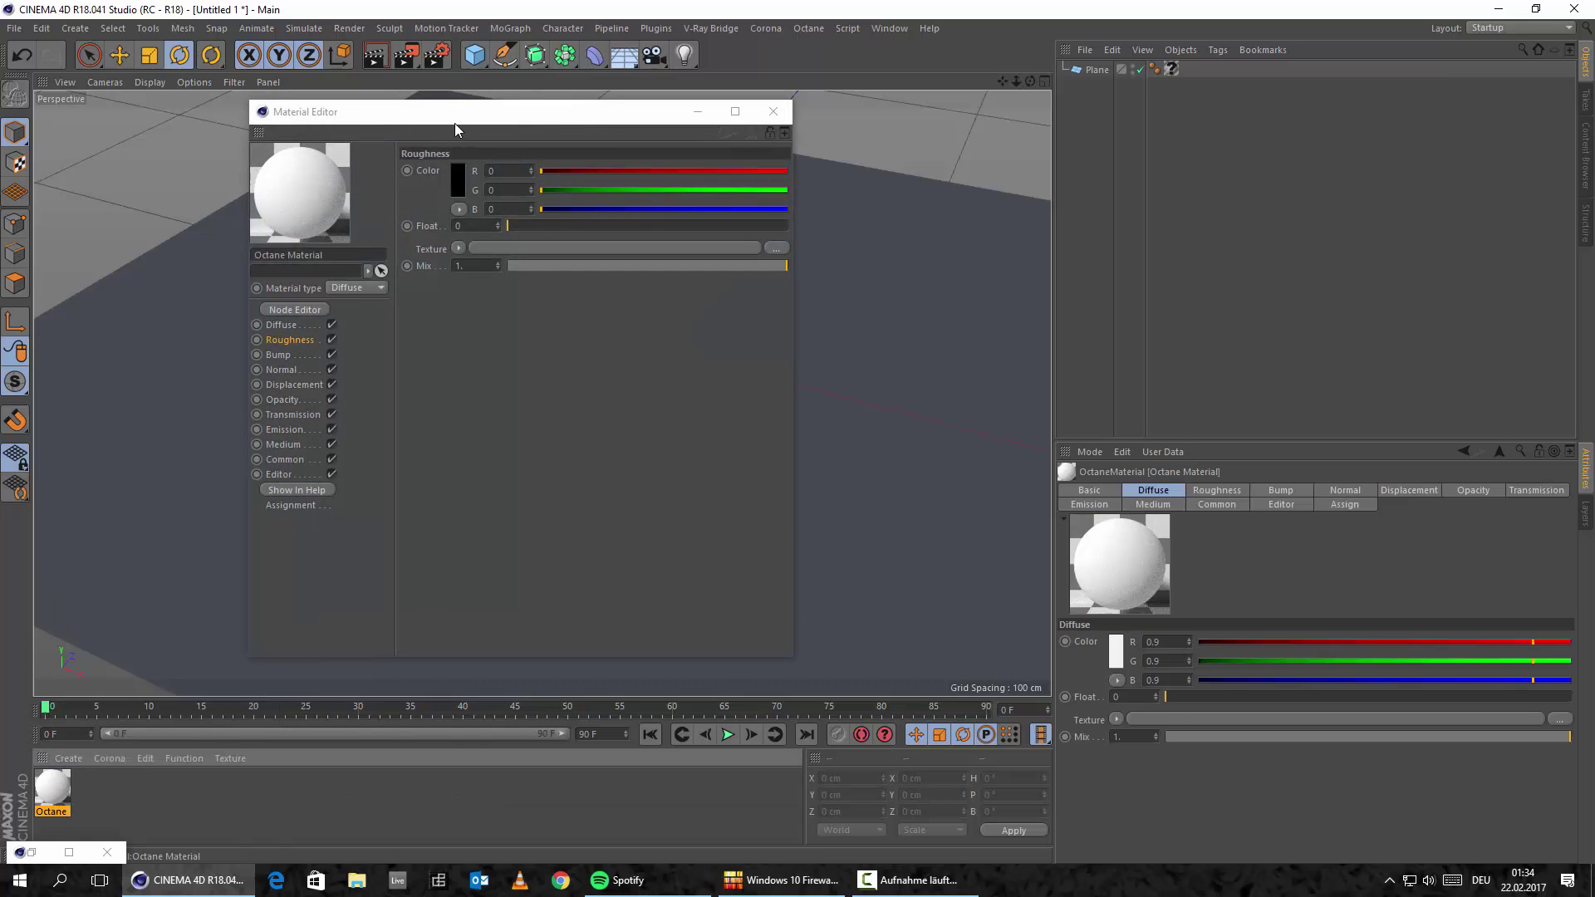
drag(455, 123, 670, 118)
click(492, 385)
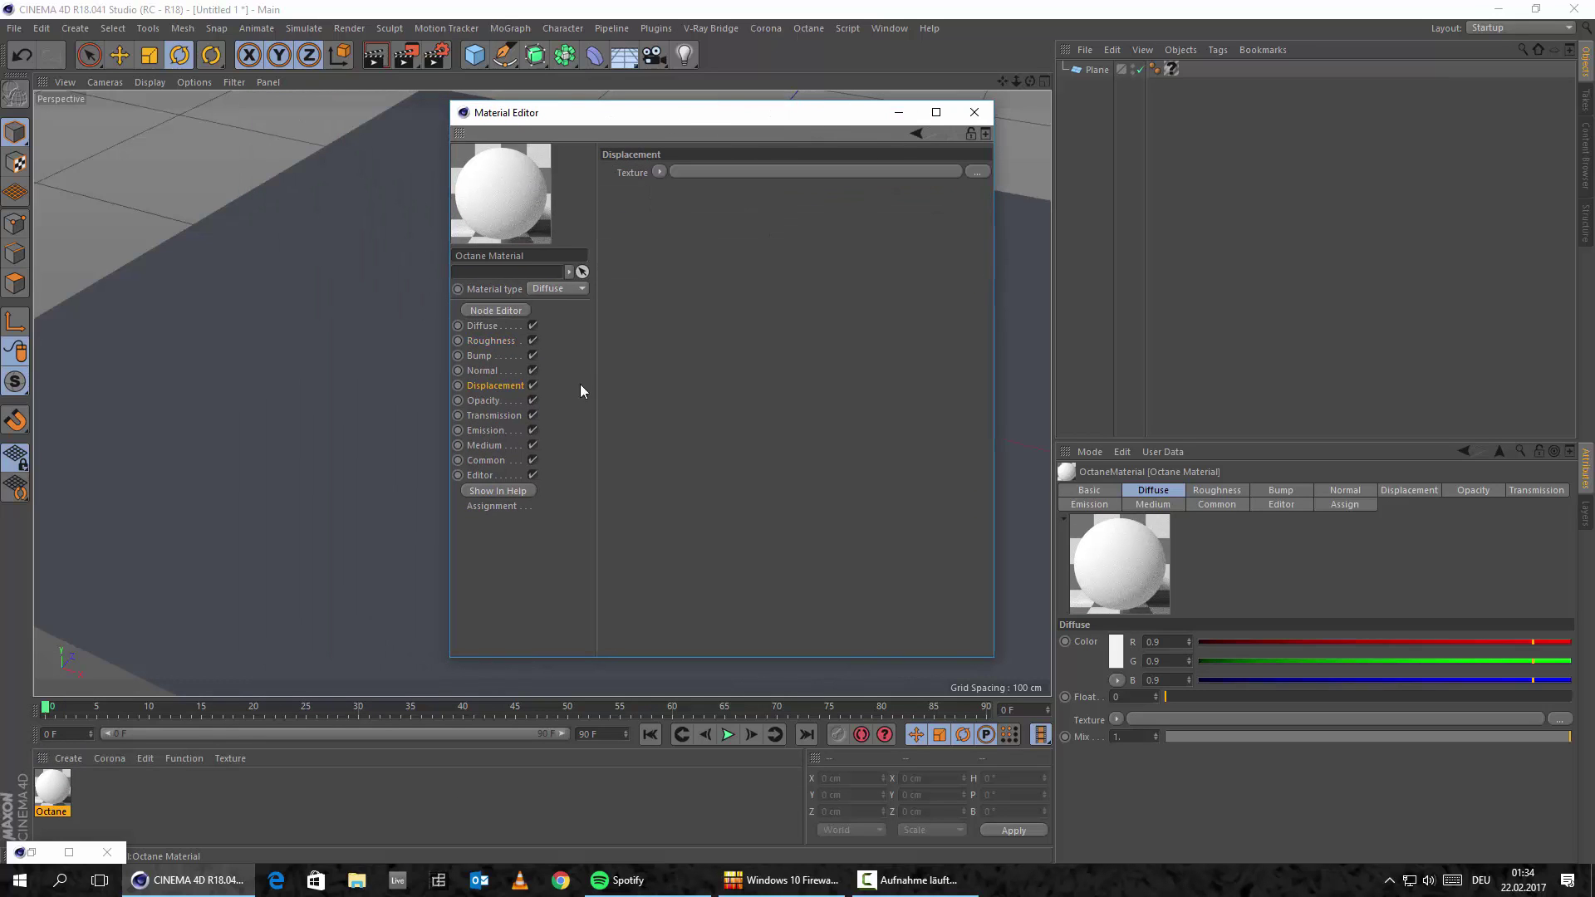
Step: Put a Displacement shader in the displacement texture, with an ImageTexture as its input
click(658, 173)
mouse_move(685, 478)
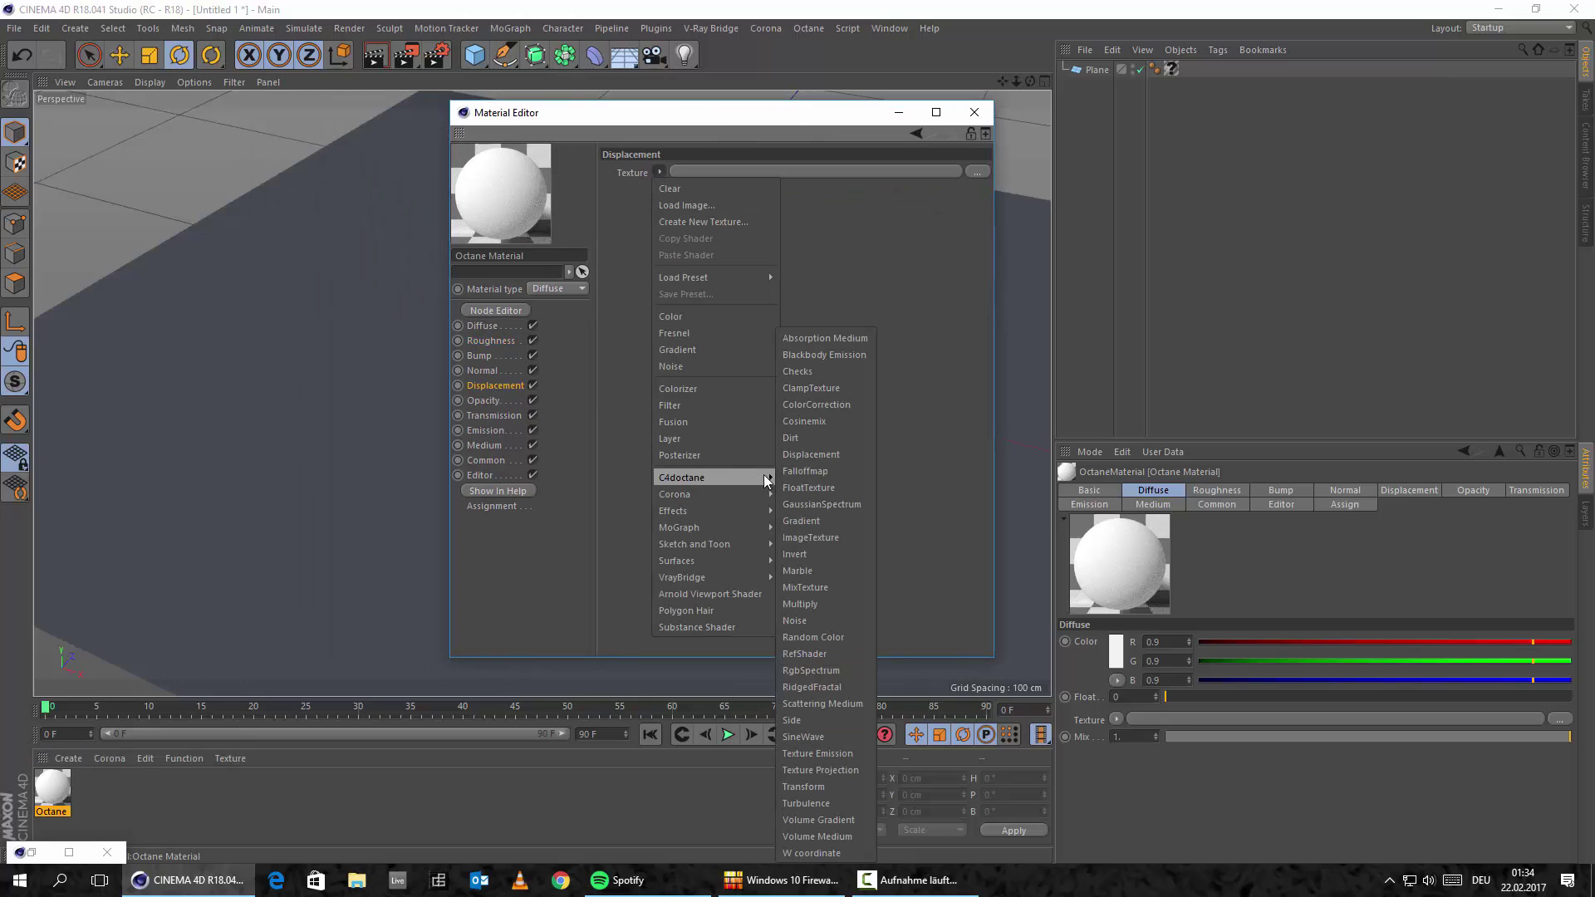
click(824, 456)
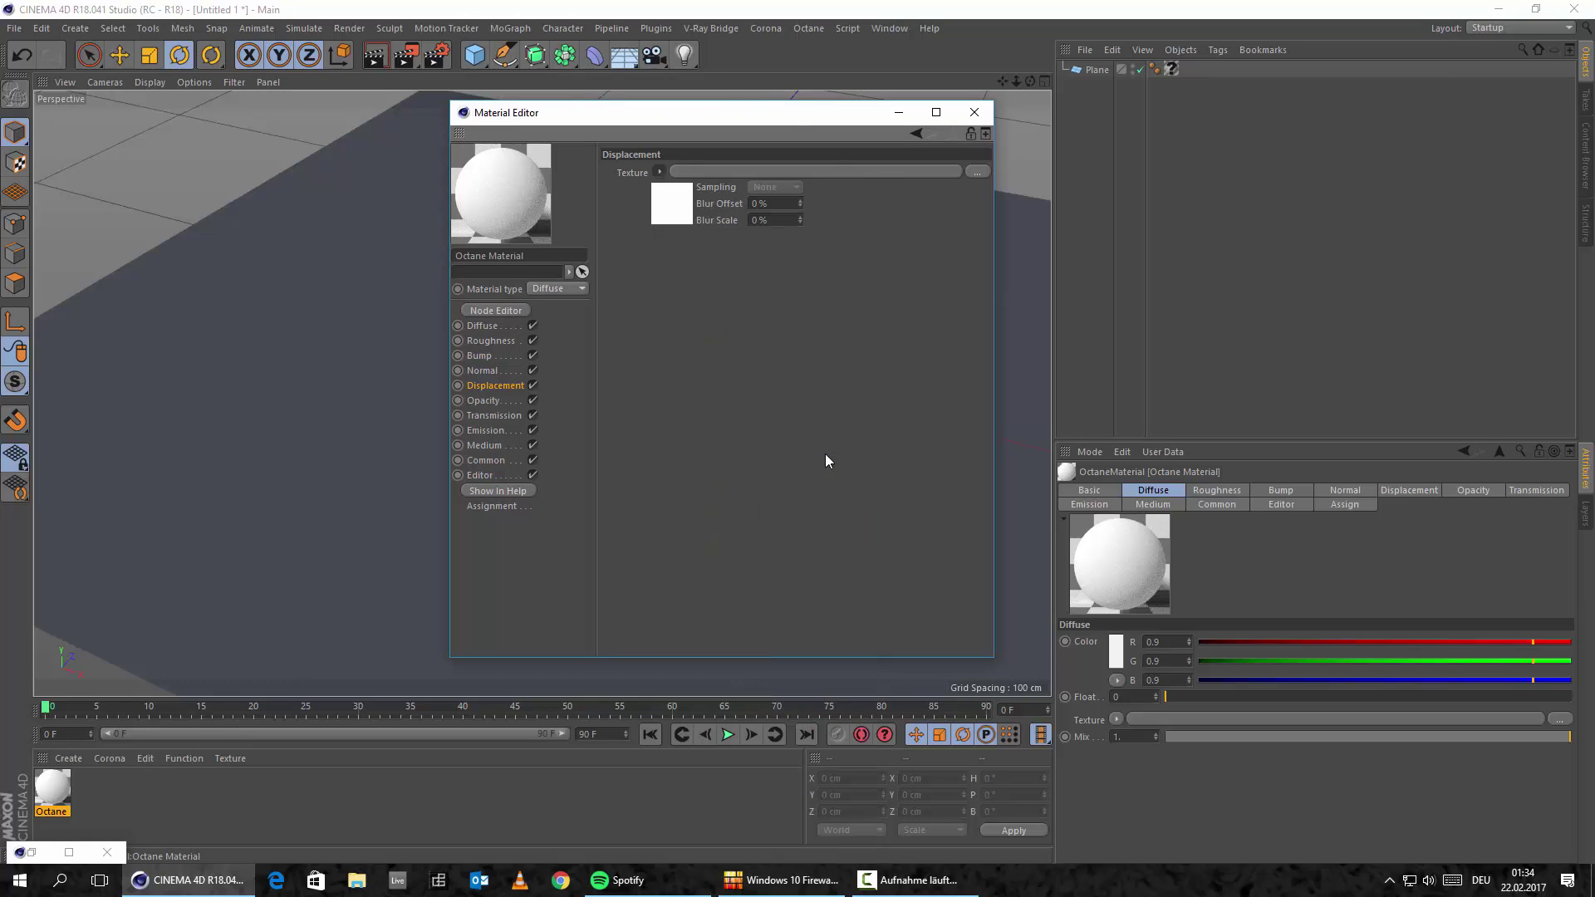
click(798, 170)
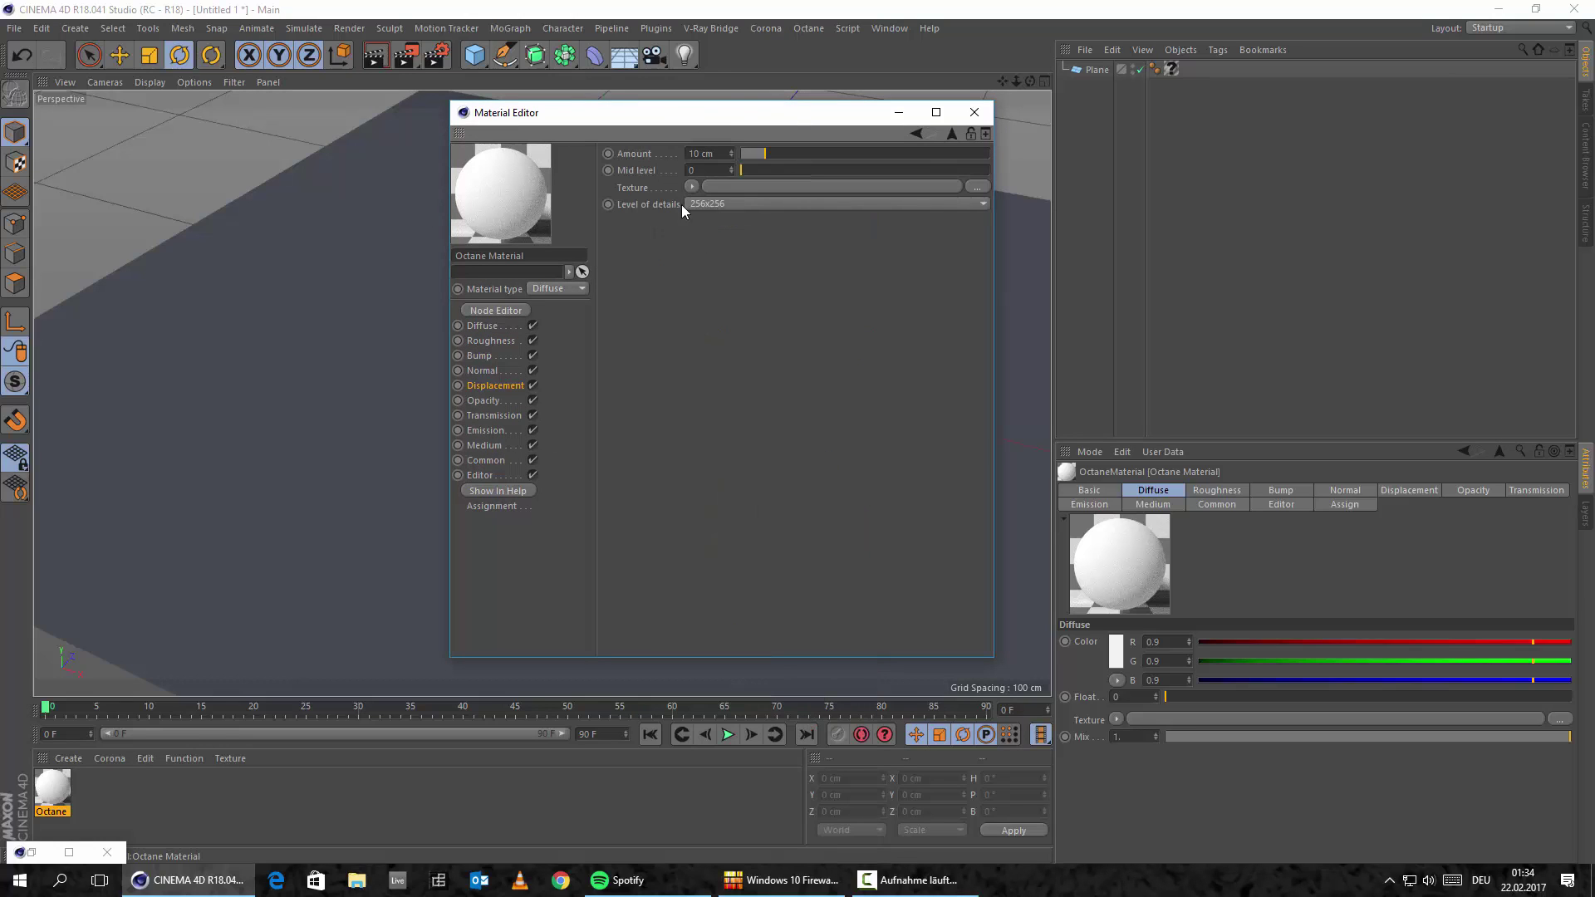
click(690, 186)
mouse_move(732, 477)
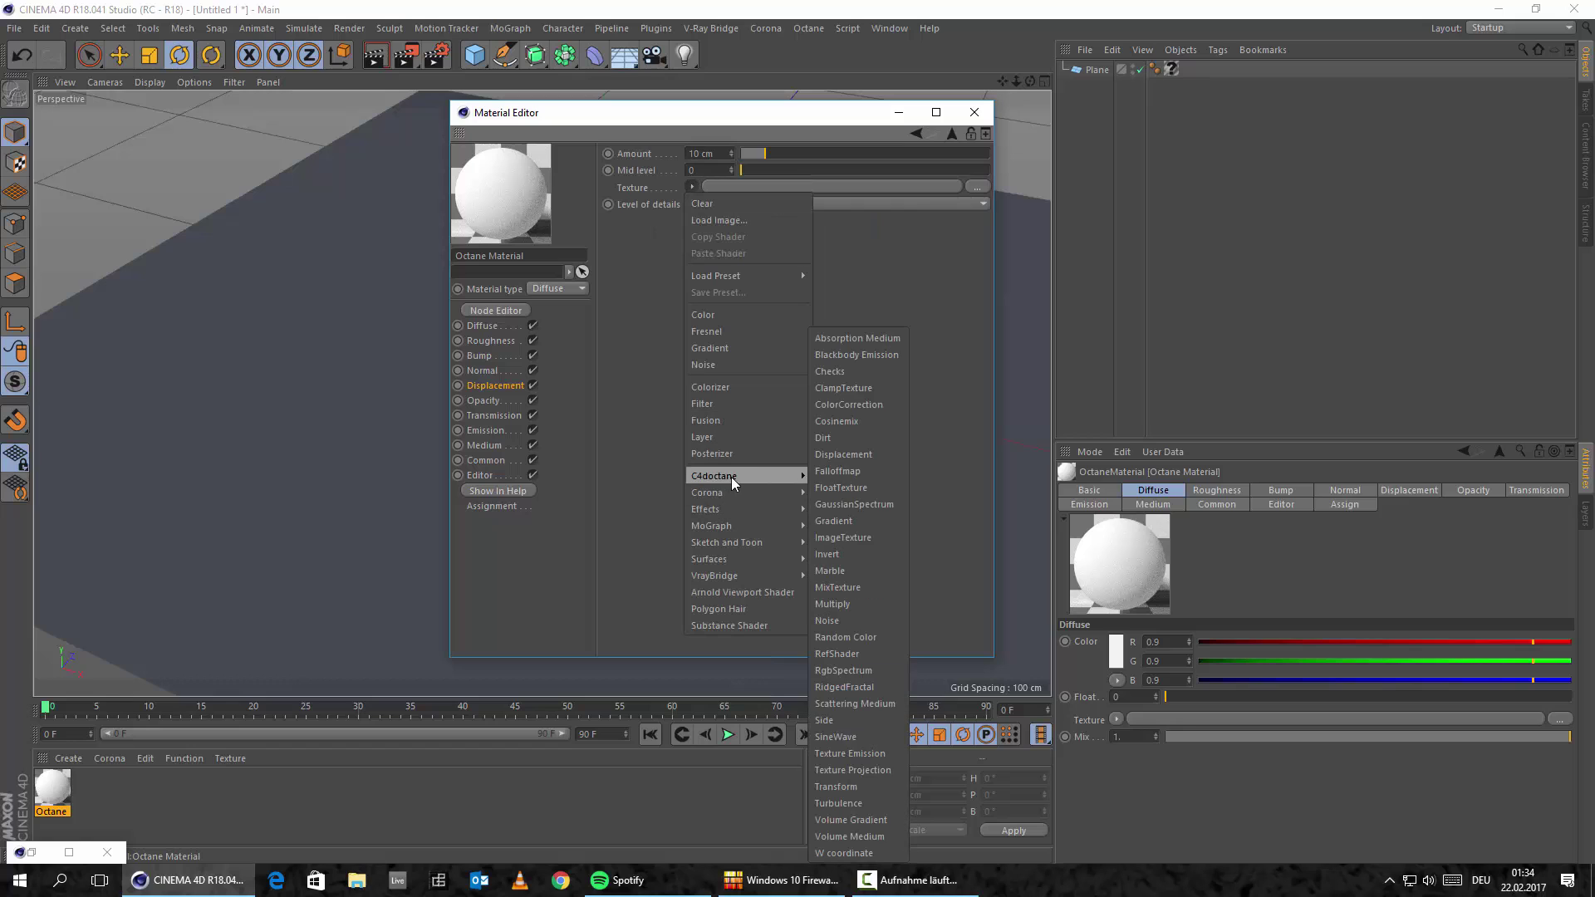
click(879, 536)
click(810, 188)
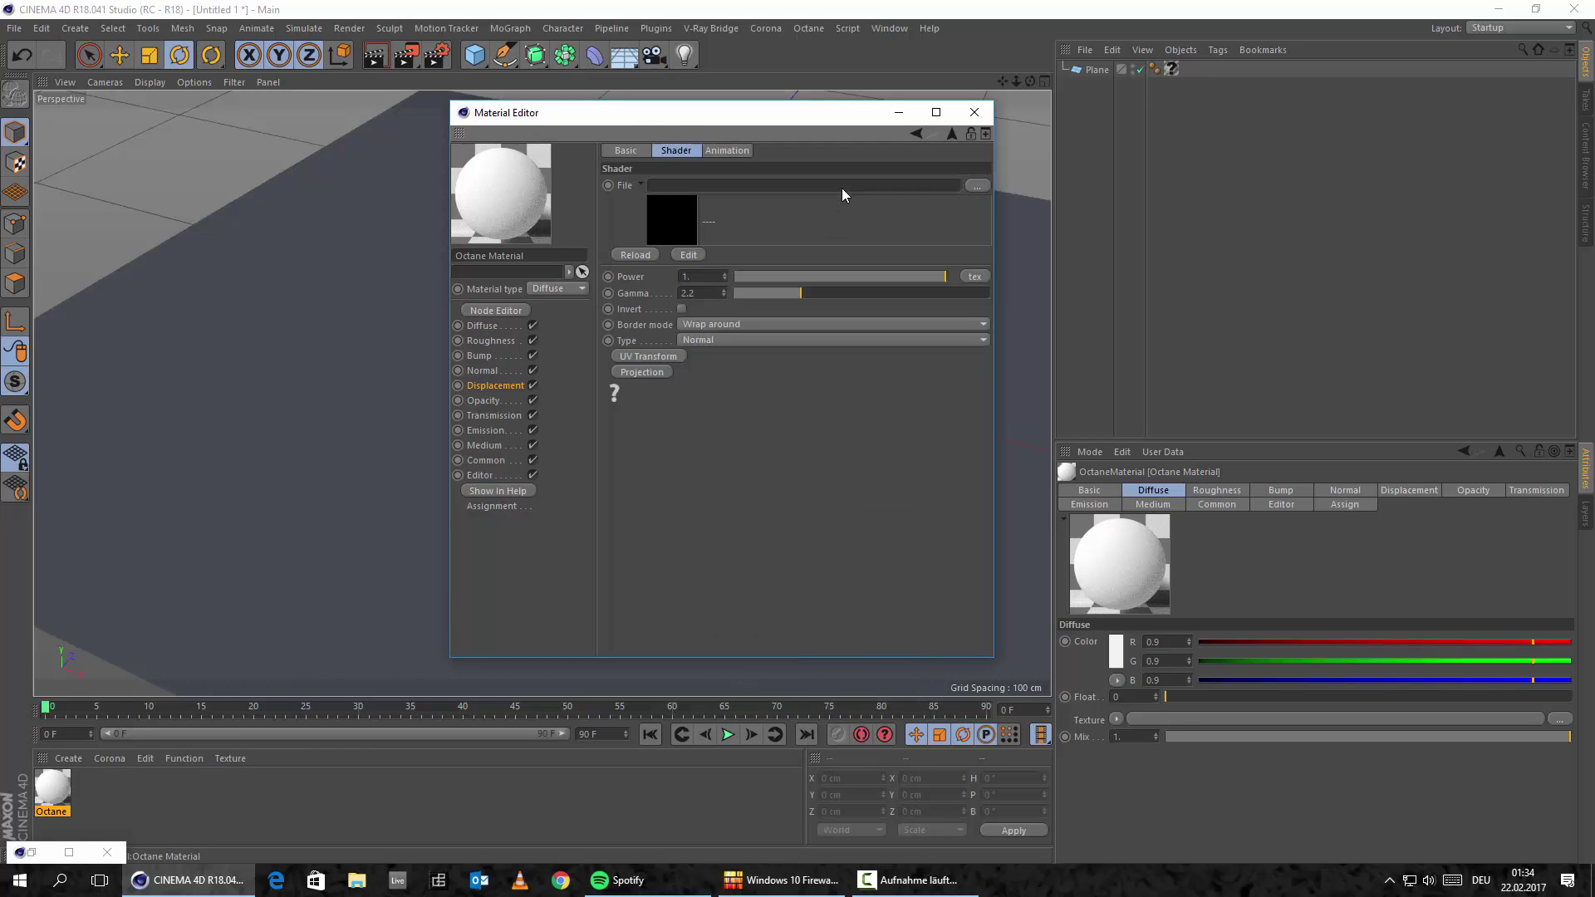
click(355, 877)
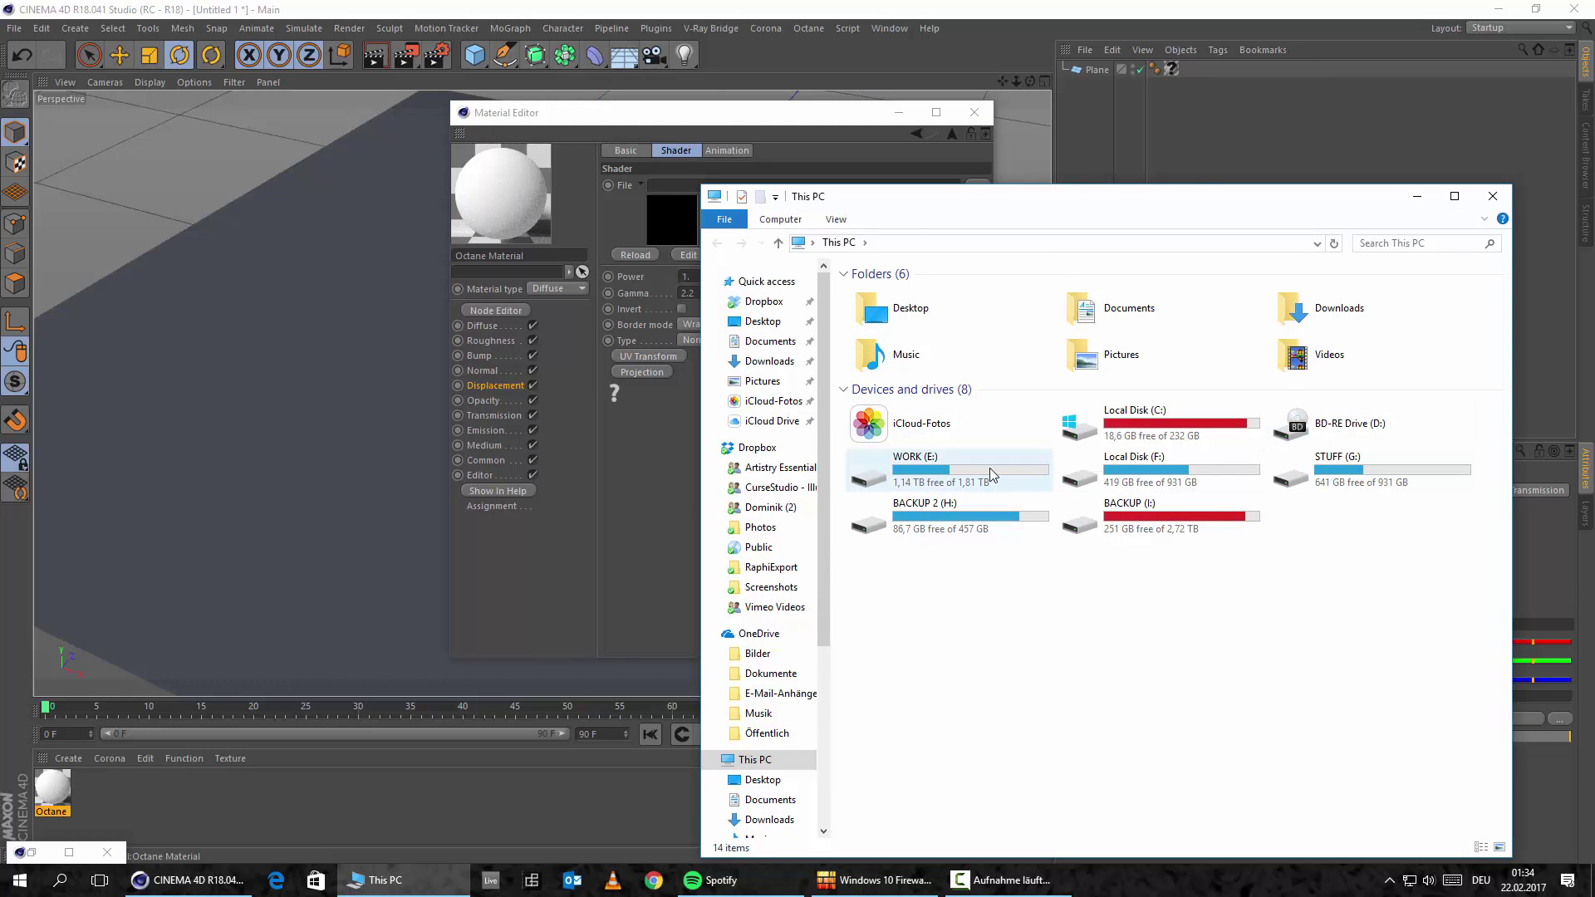
Step: Browse WORK (E:) > Clients > Chris > ROOTS-02 > tex and drop Roots-02_DEPTH_8k.tif onto the shader
double_click(989, 467)
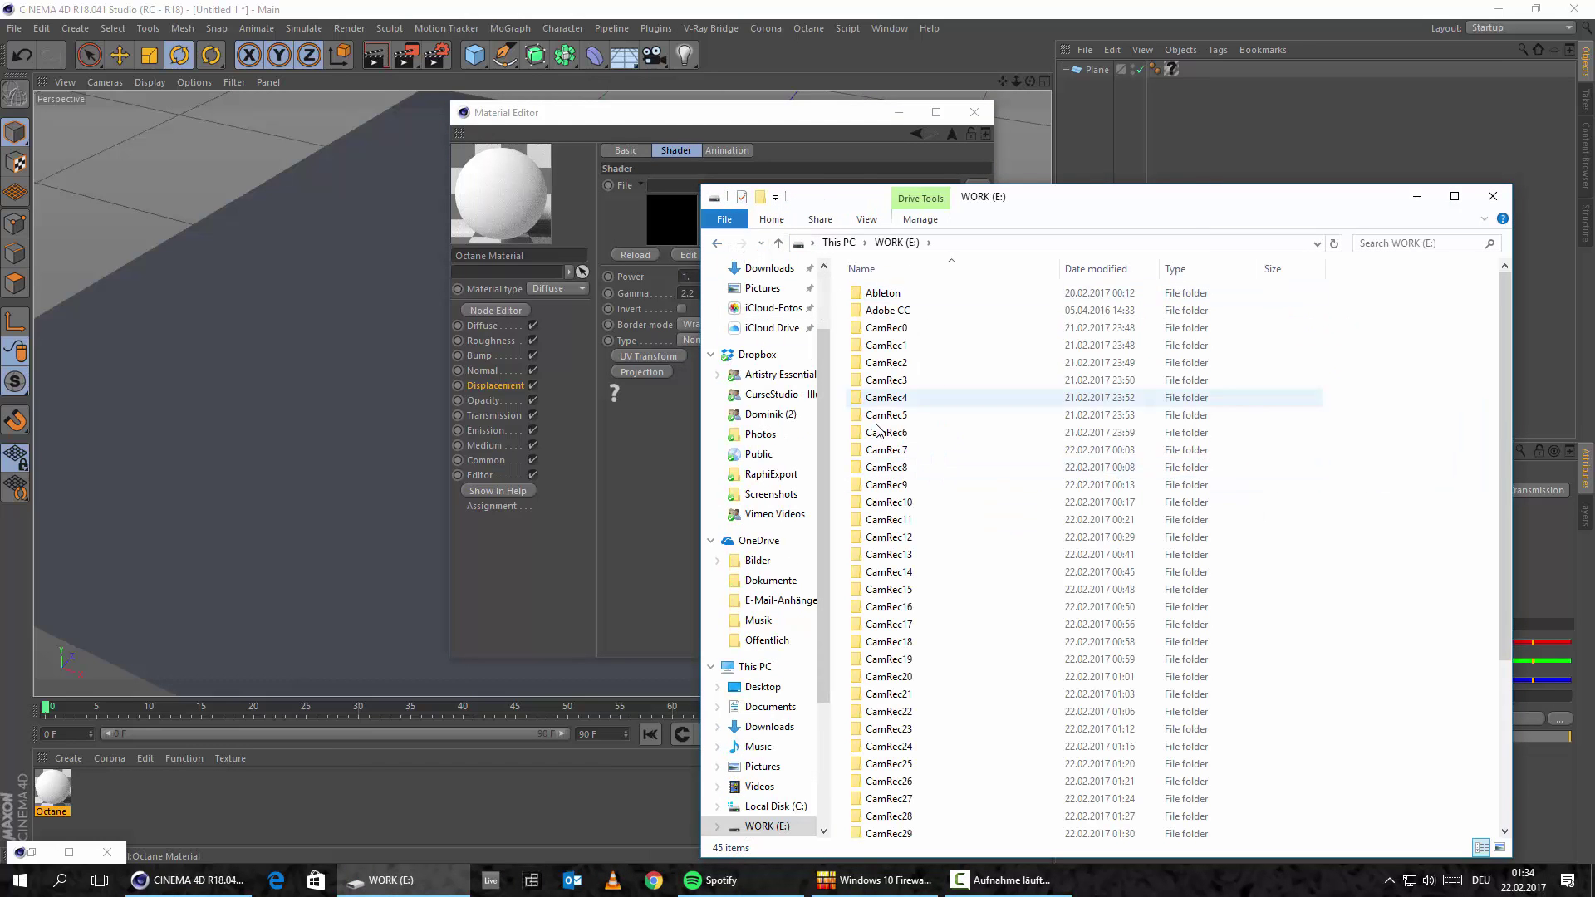
scroll(878, 429, down, 4)
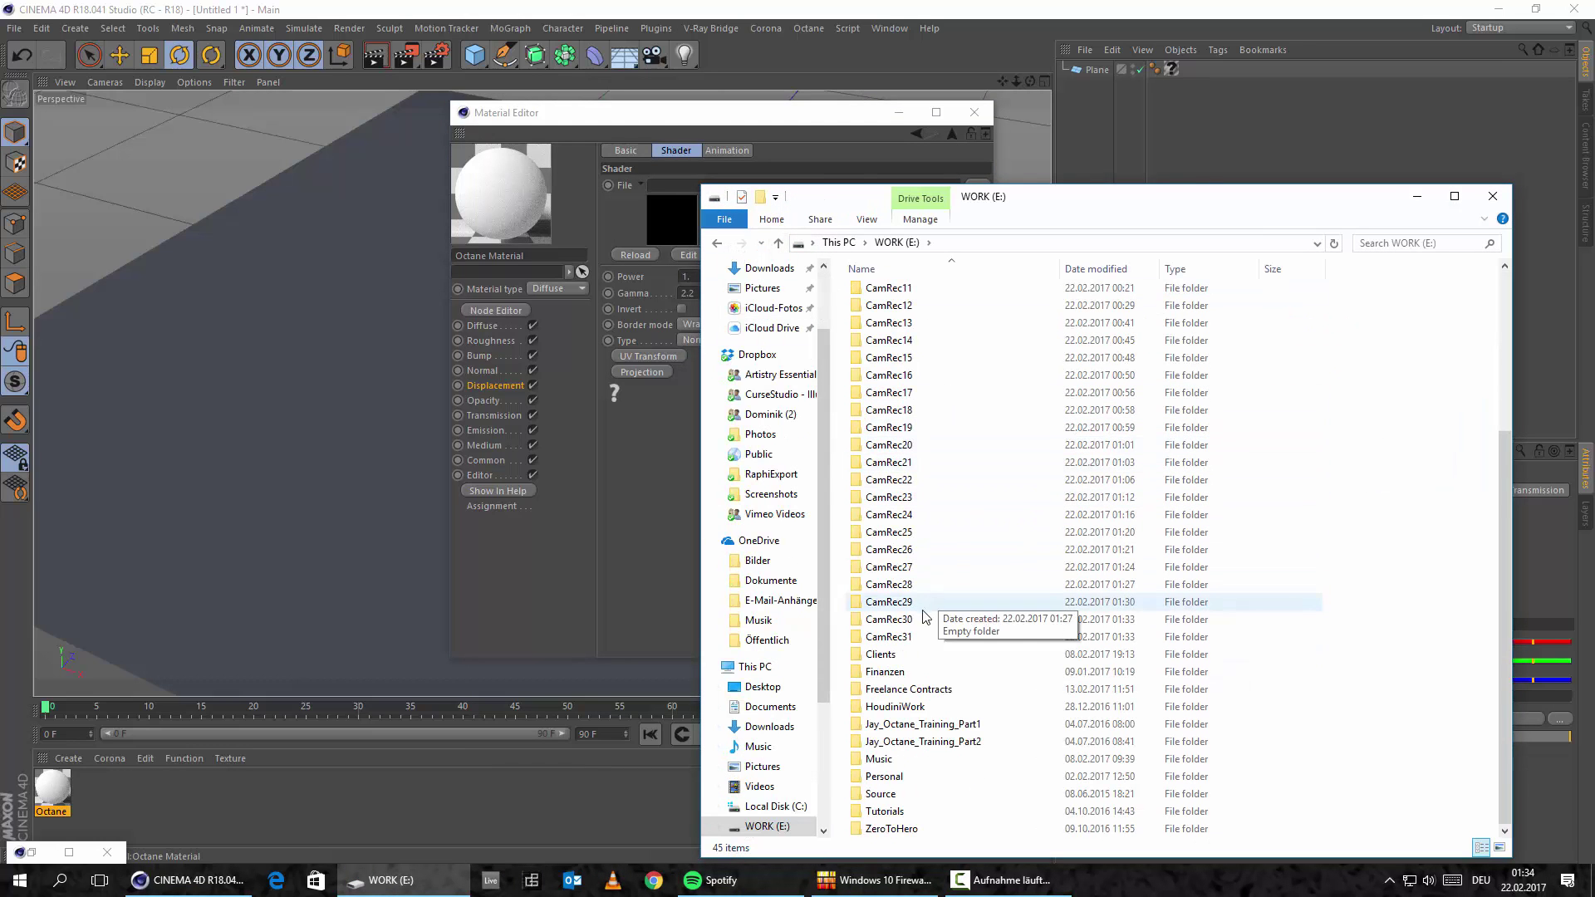
double_click(884, 654)
double_click(891, 295)
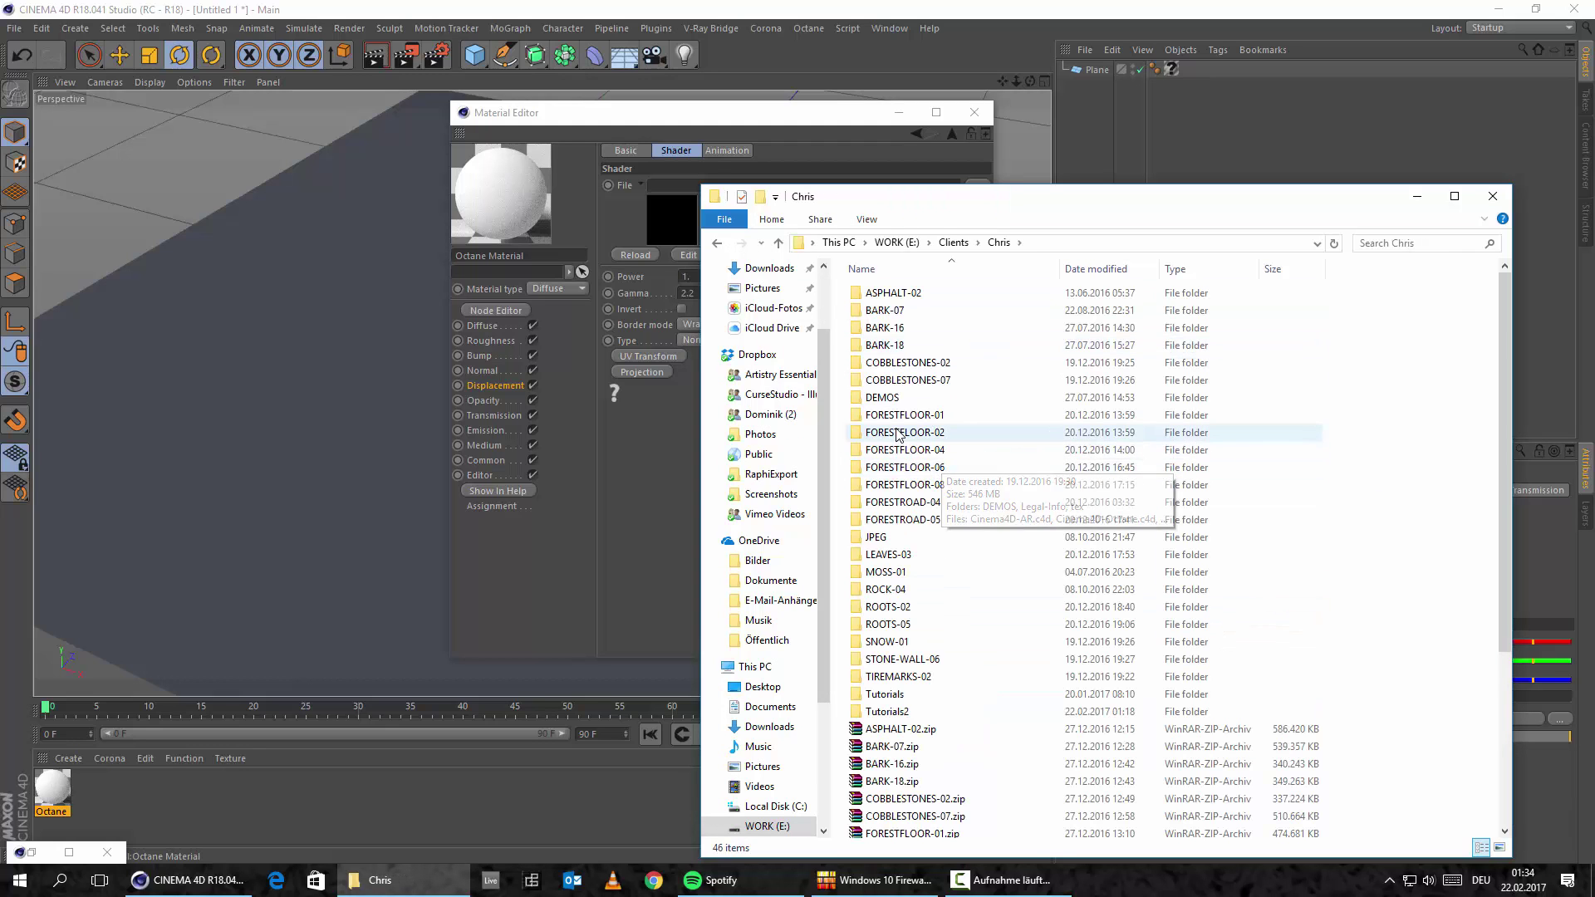
double_click(887, 608)
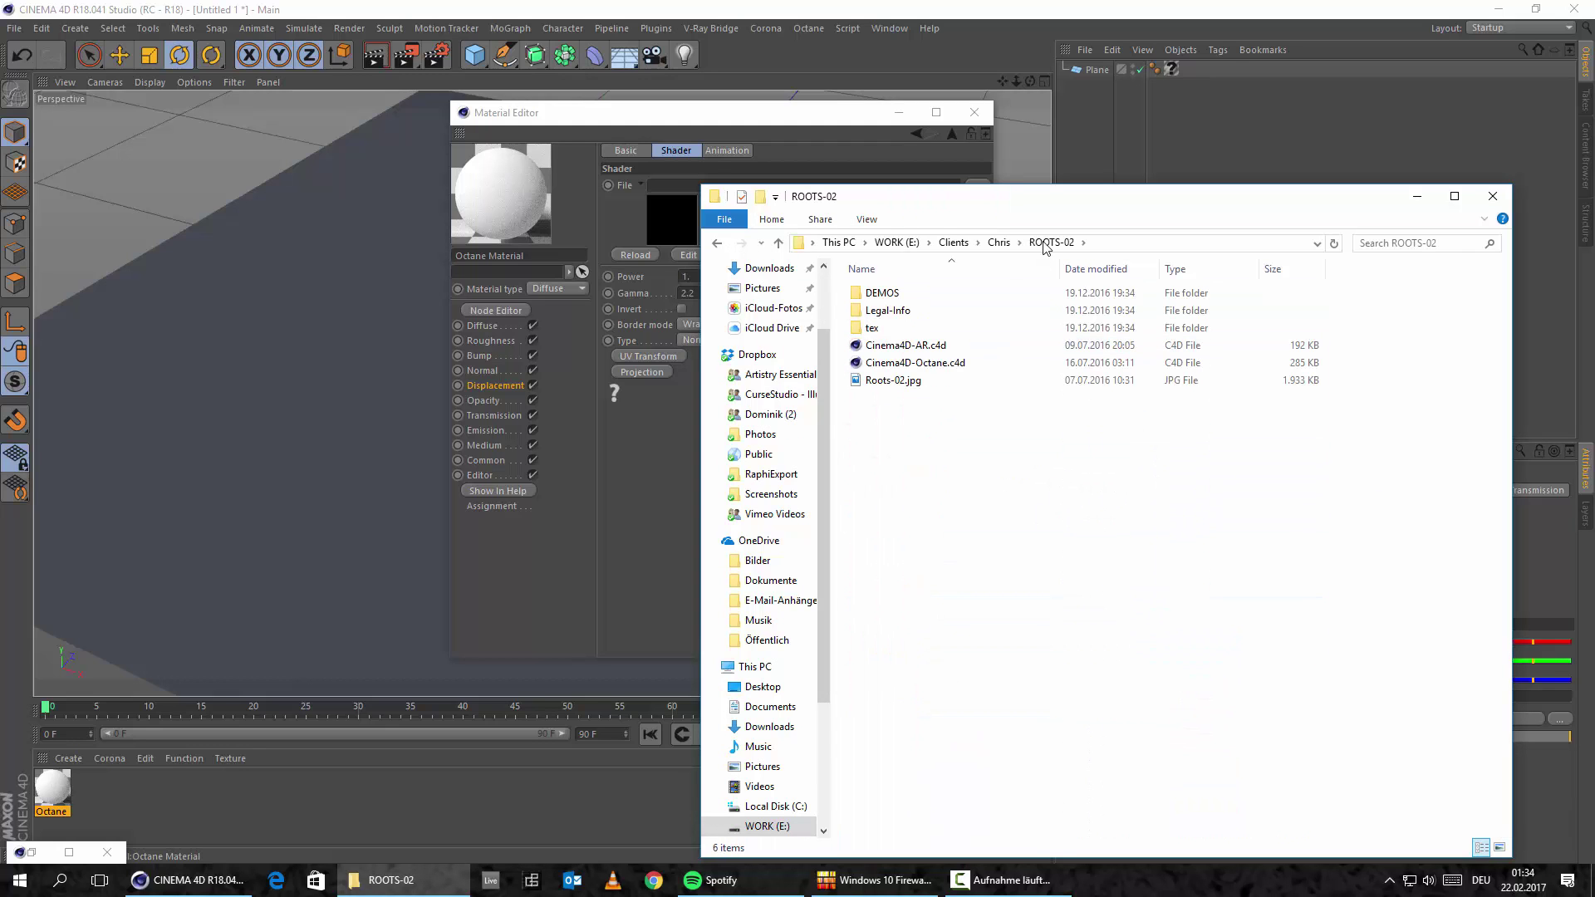
double_click(873, 328)
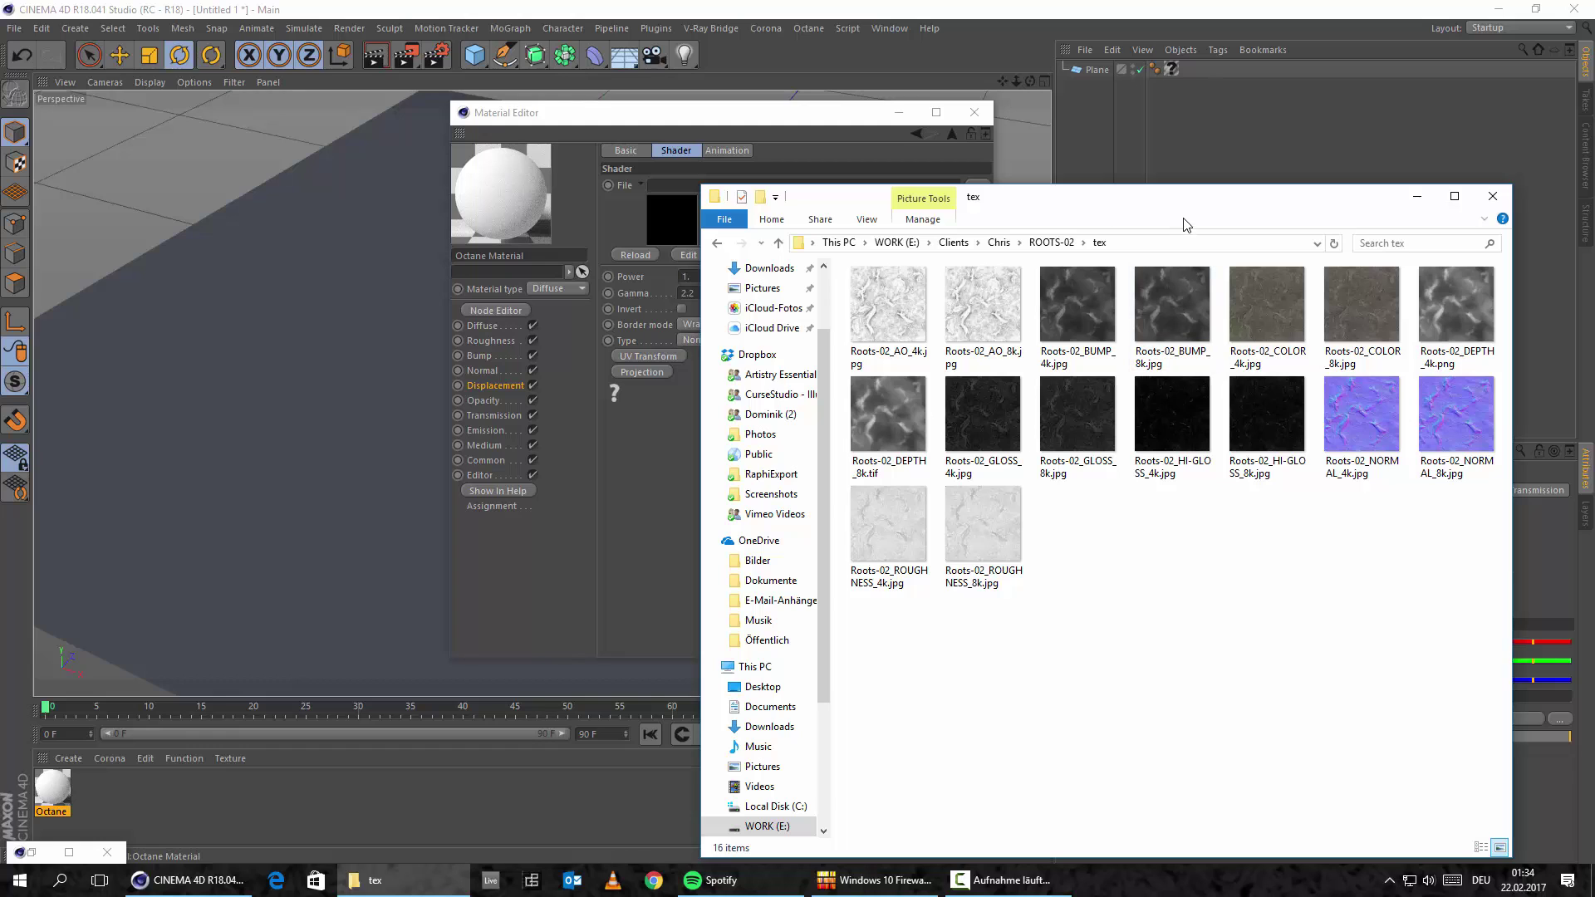
drag(888, 428, 669, 181)
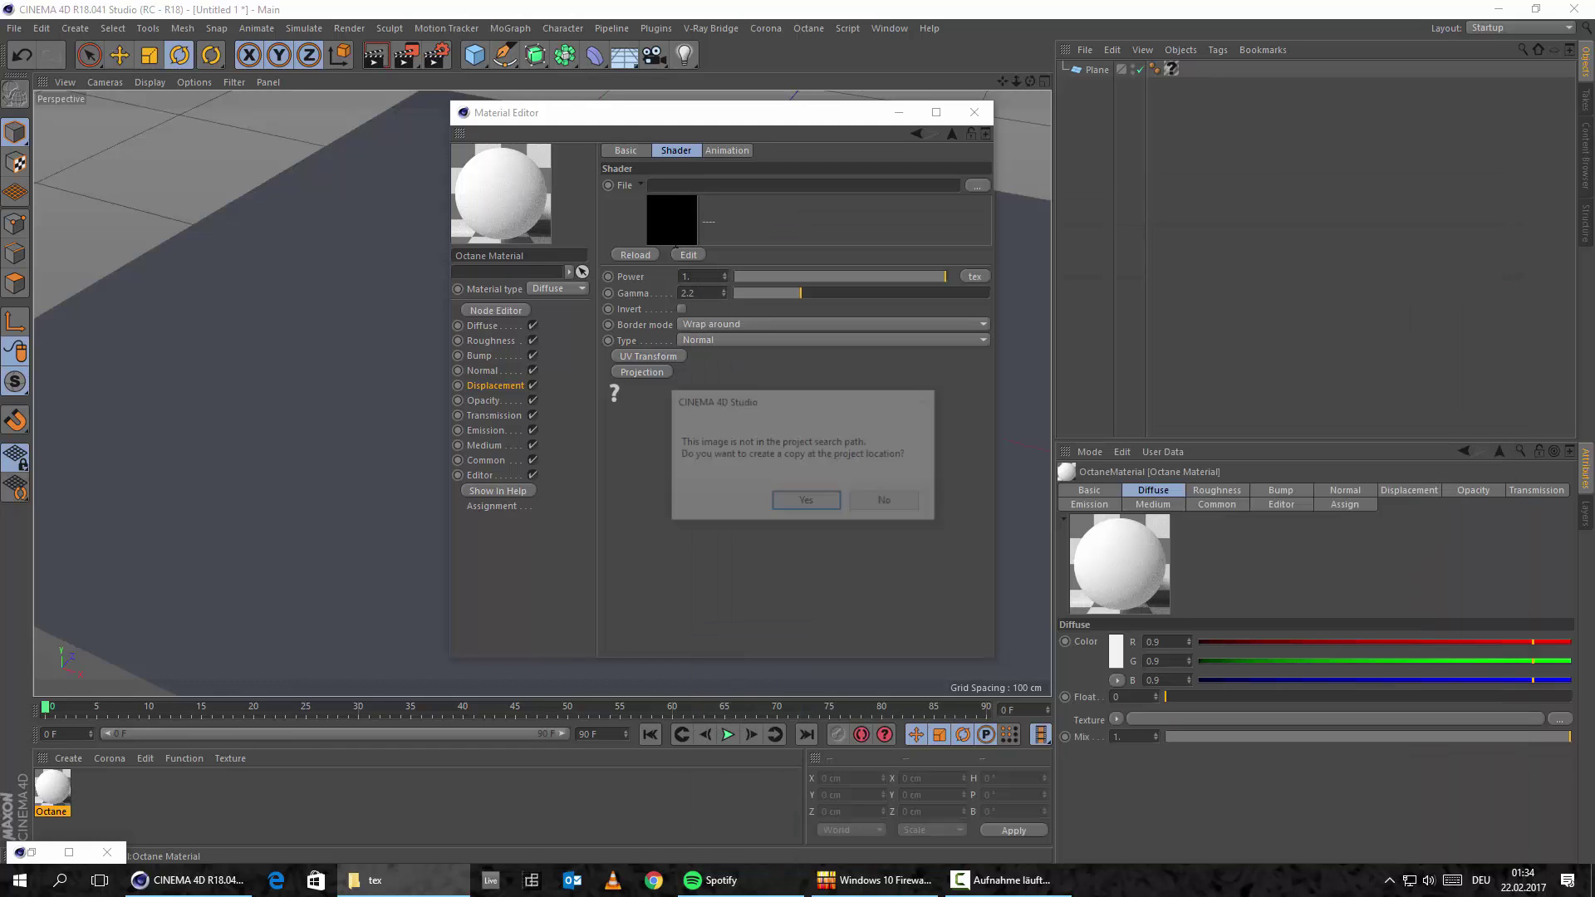
click(887, 502)
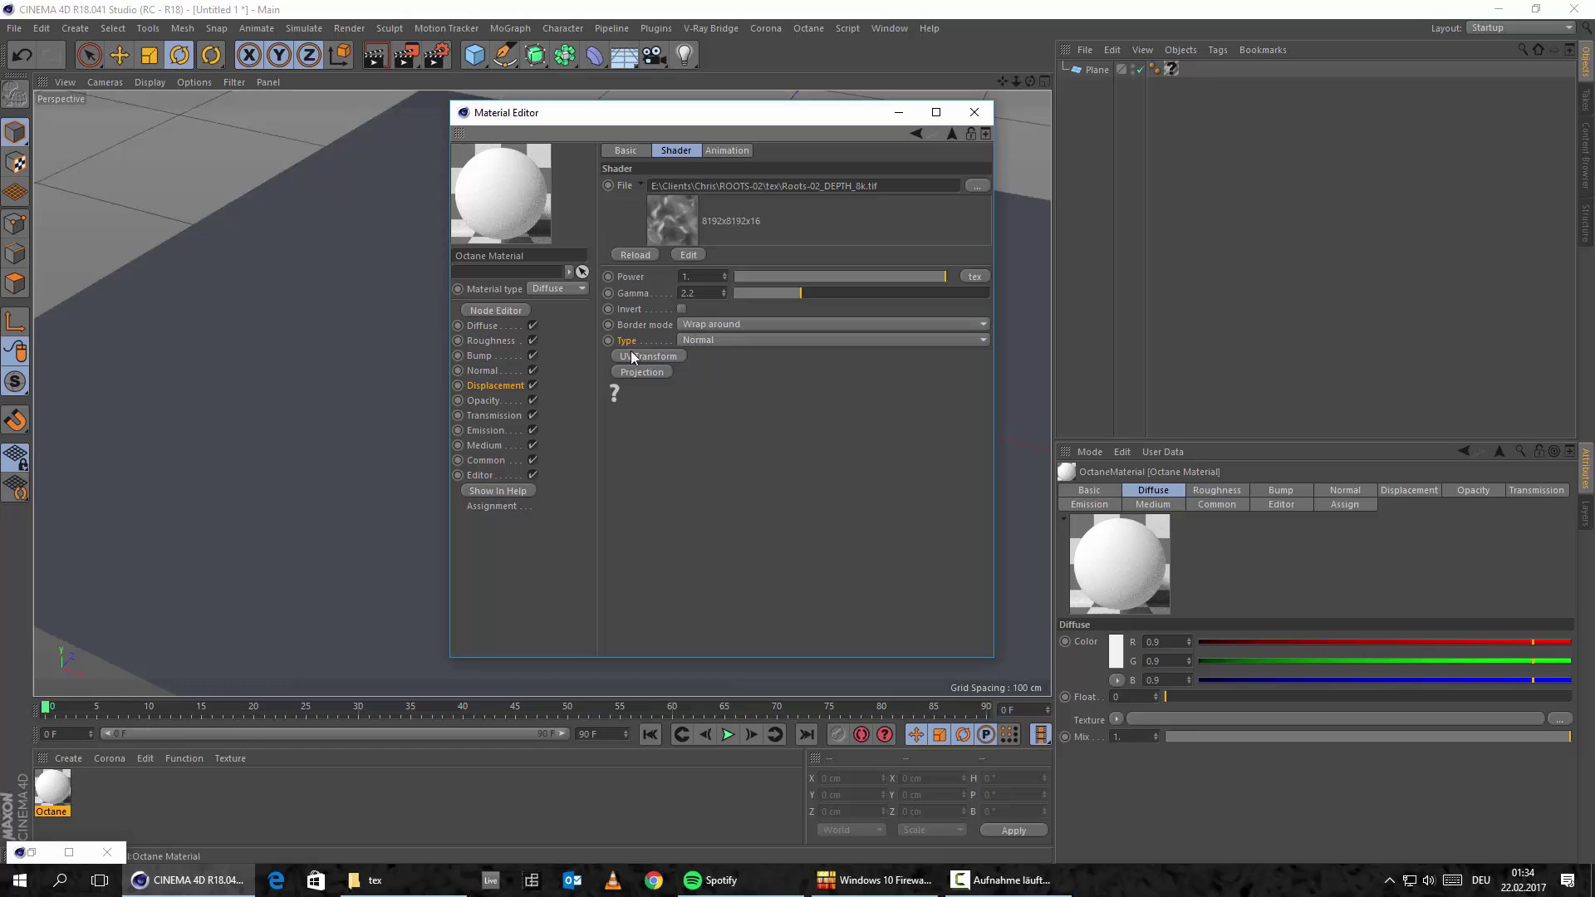
Step: Set the ImageTexture type to Float and go back to the Displacement shader page
click(680, 344)
click(720, 366)
click(687, 342)
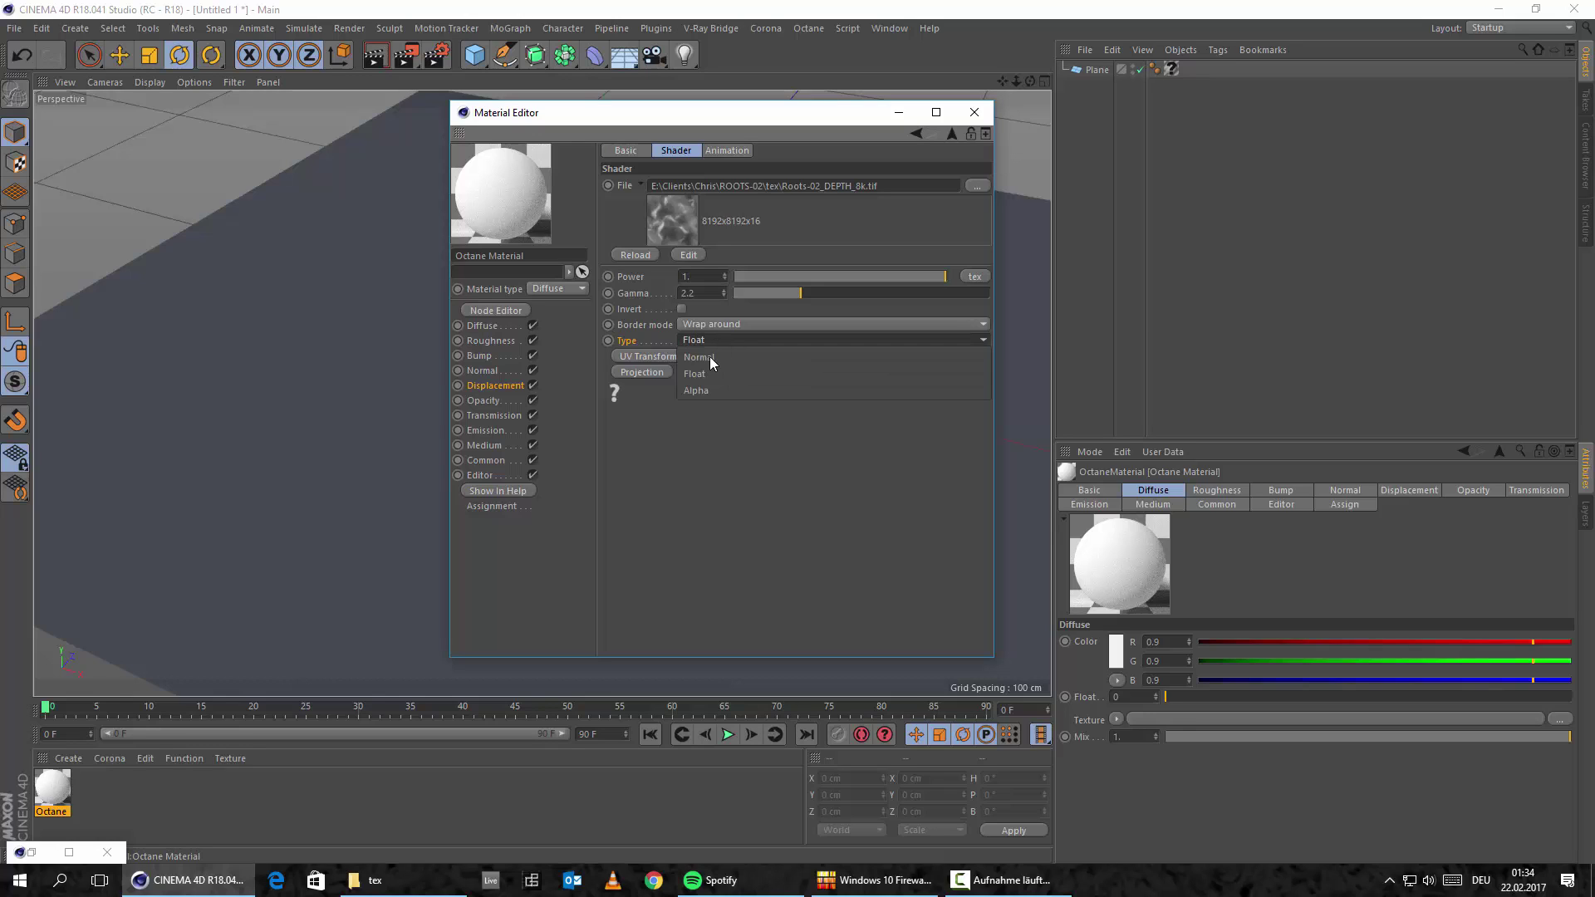
click(731, 372)
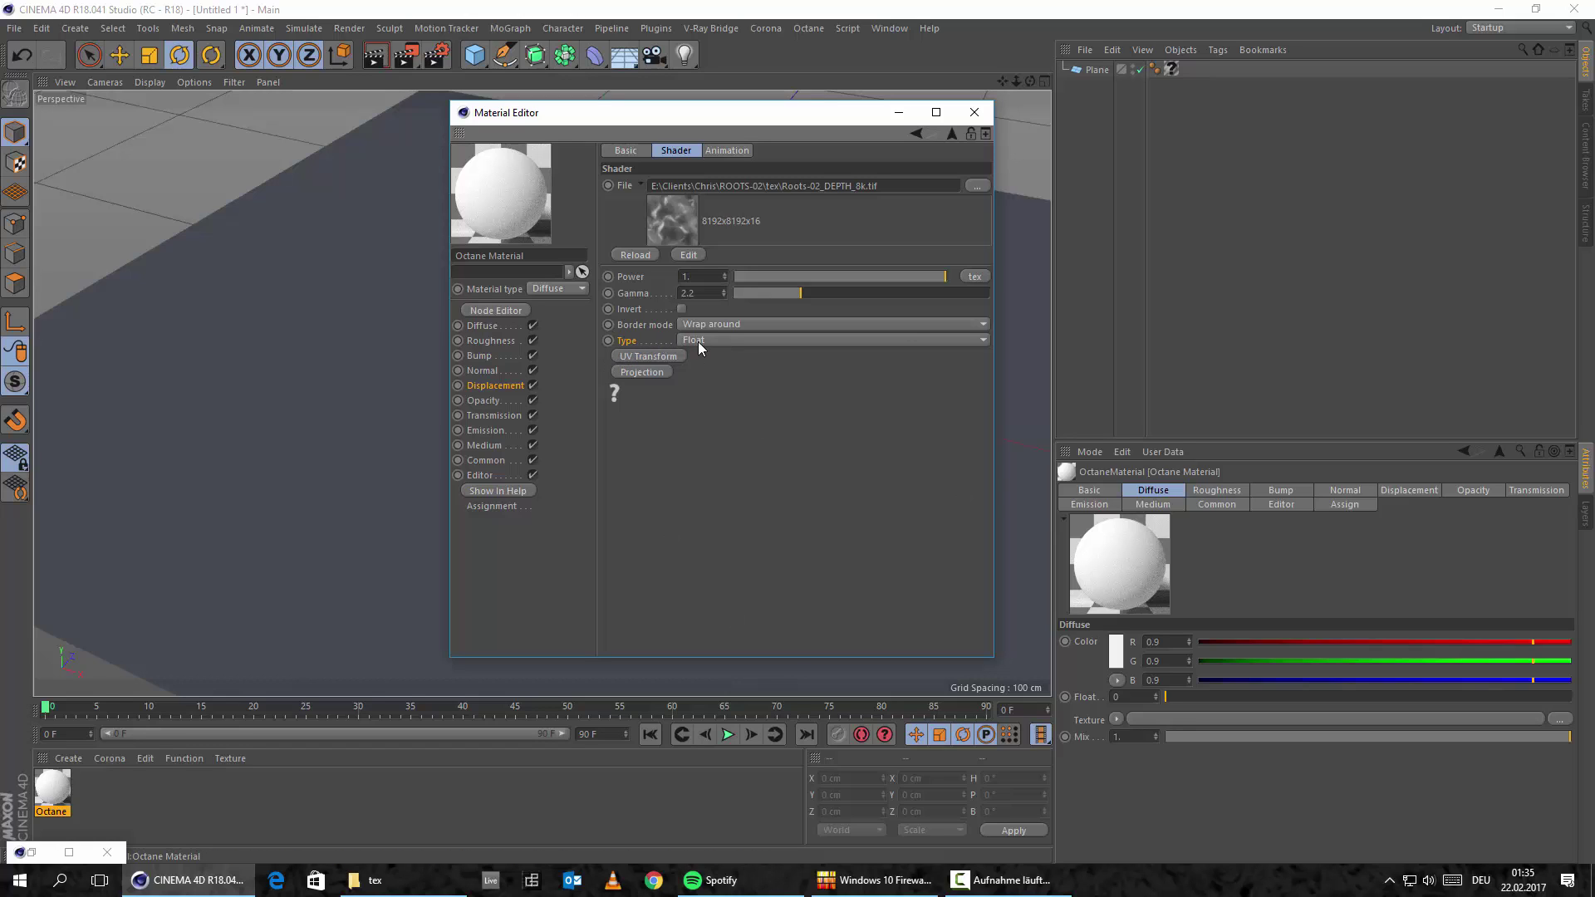
click(917, 133)
Step: Assign the Octane material to the Plane, then undo both the assignment and the material
drag(677, 112, 878, 152)
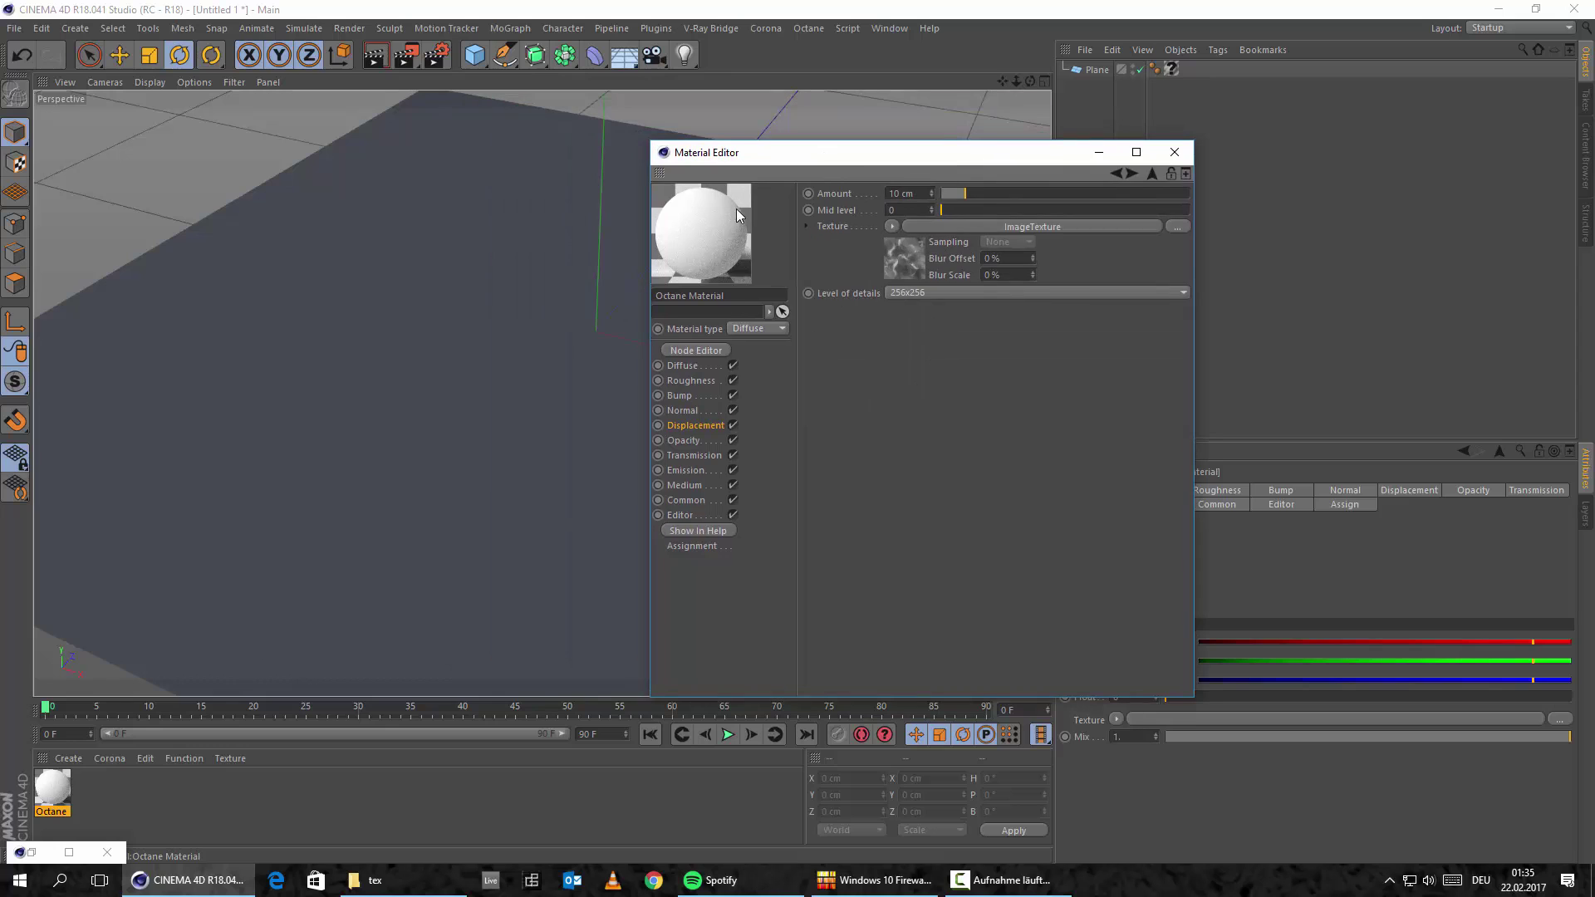
drag(55, 801, 1172, 70)
click(1098, 70)
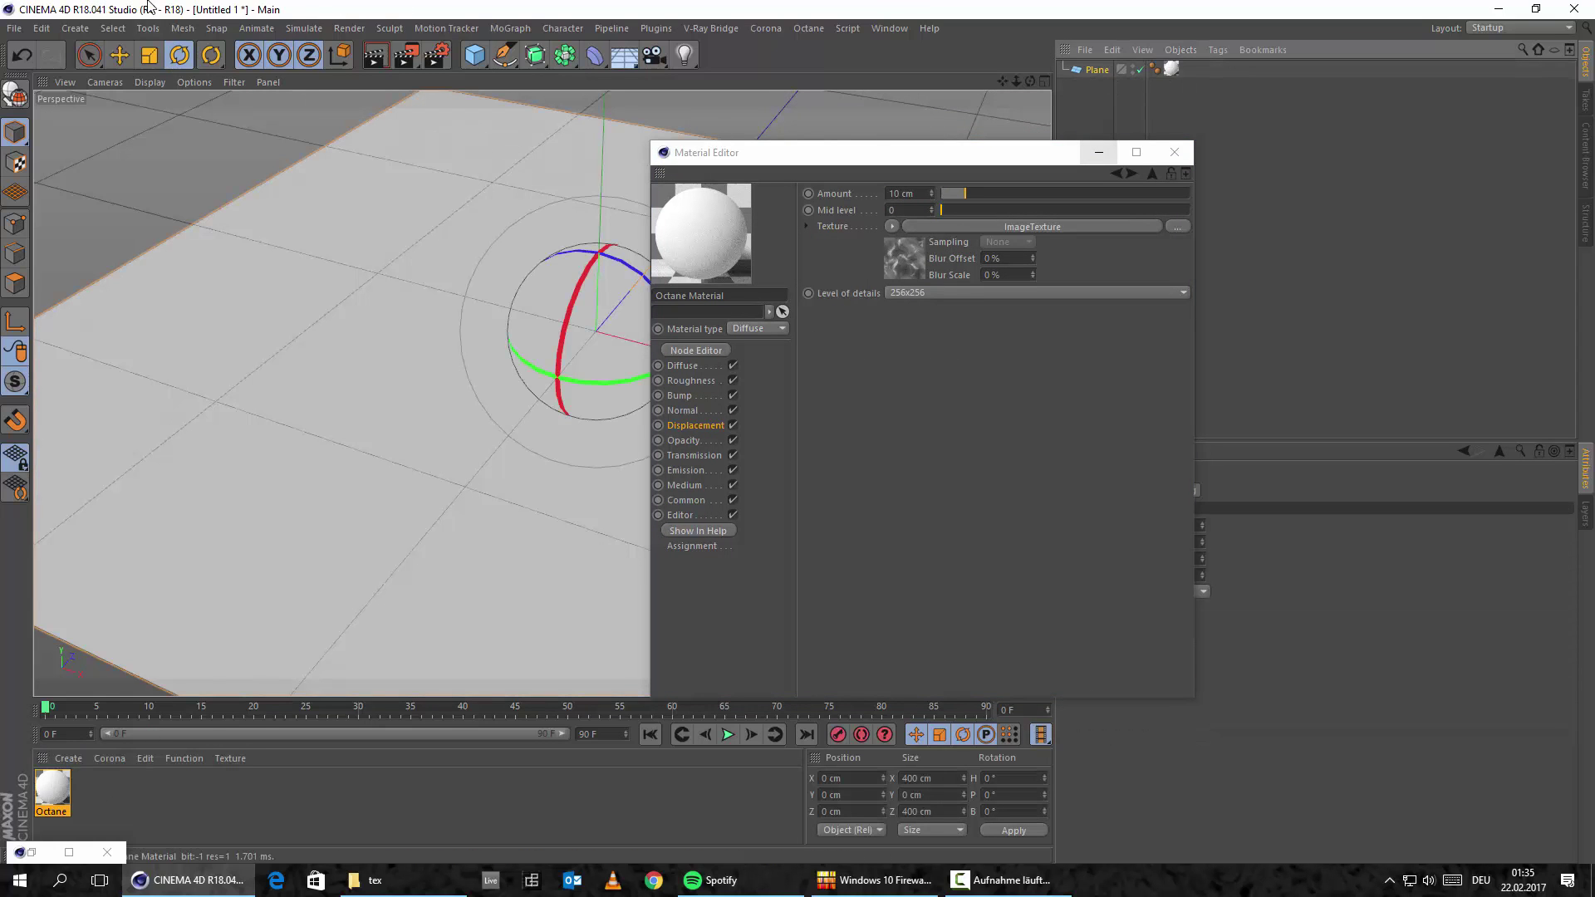
click(20, 55)
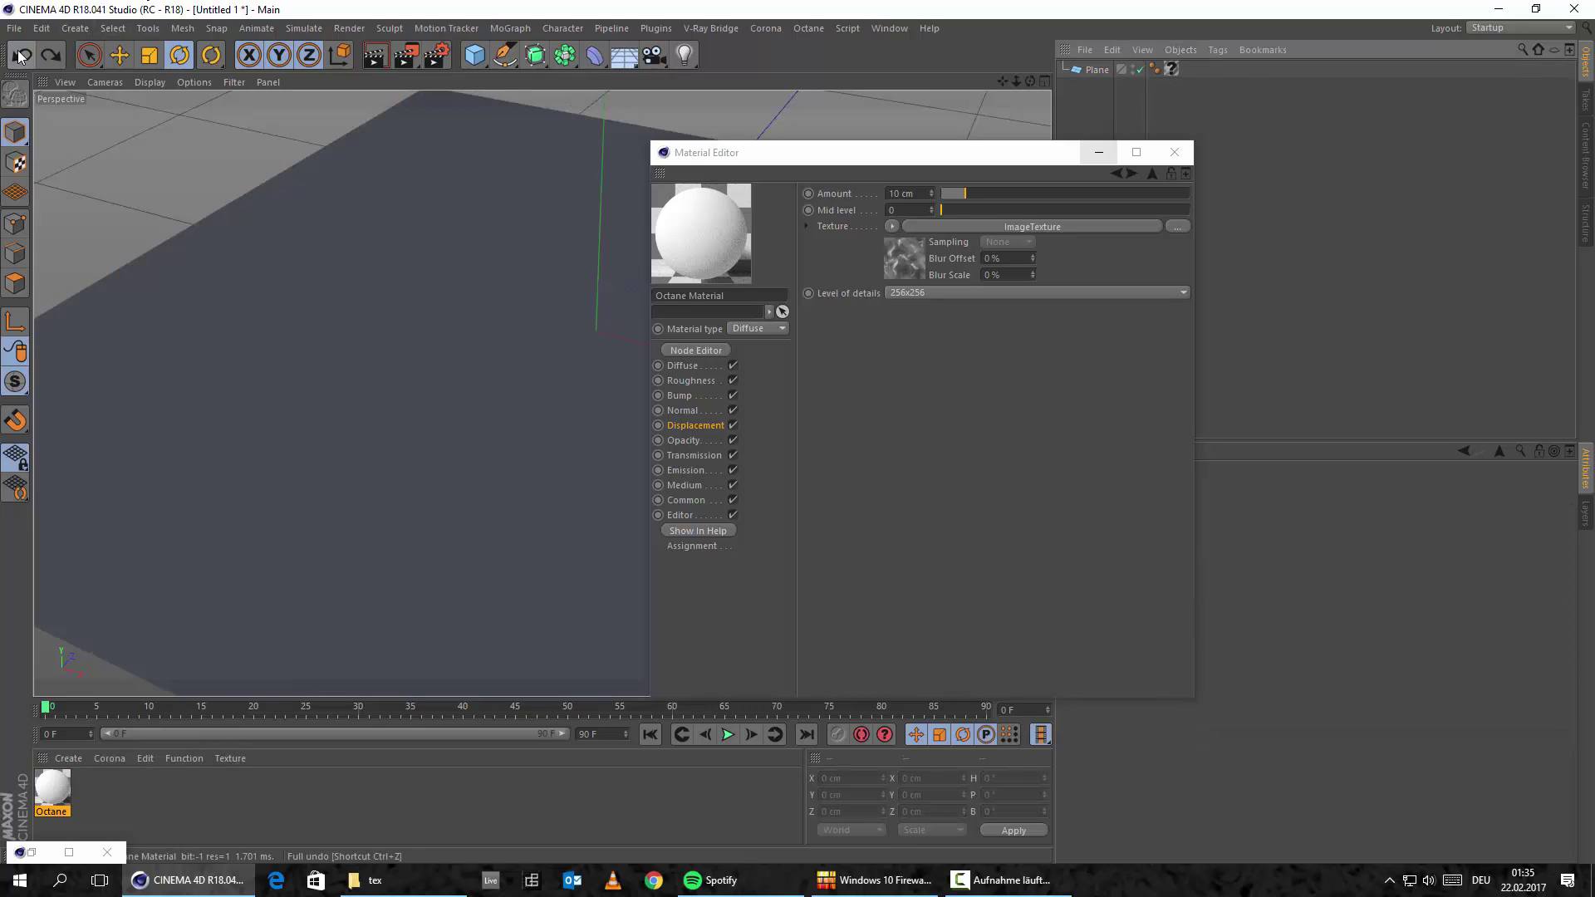
click(21, 55)
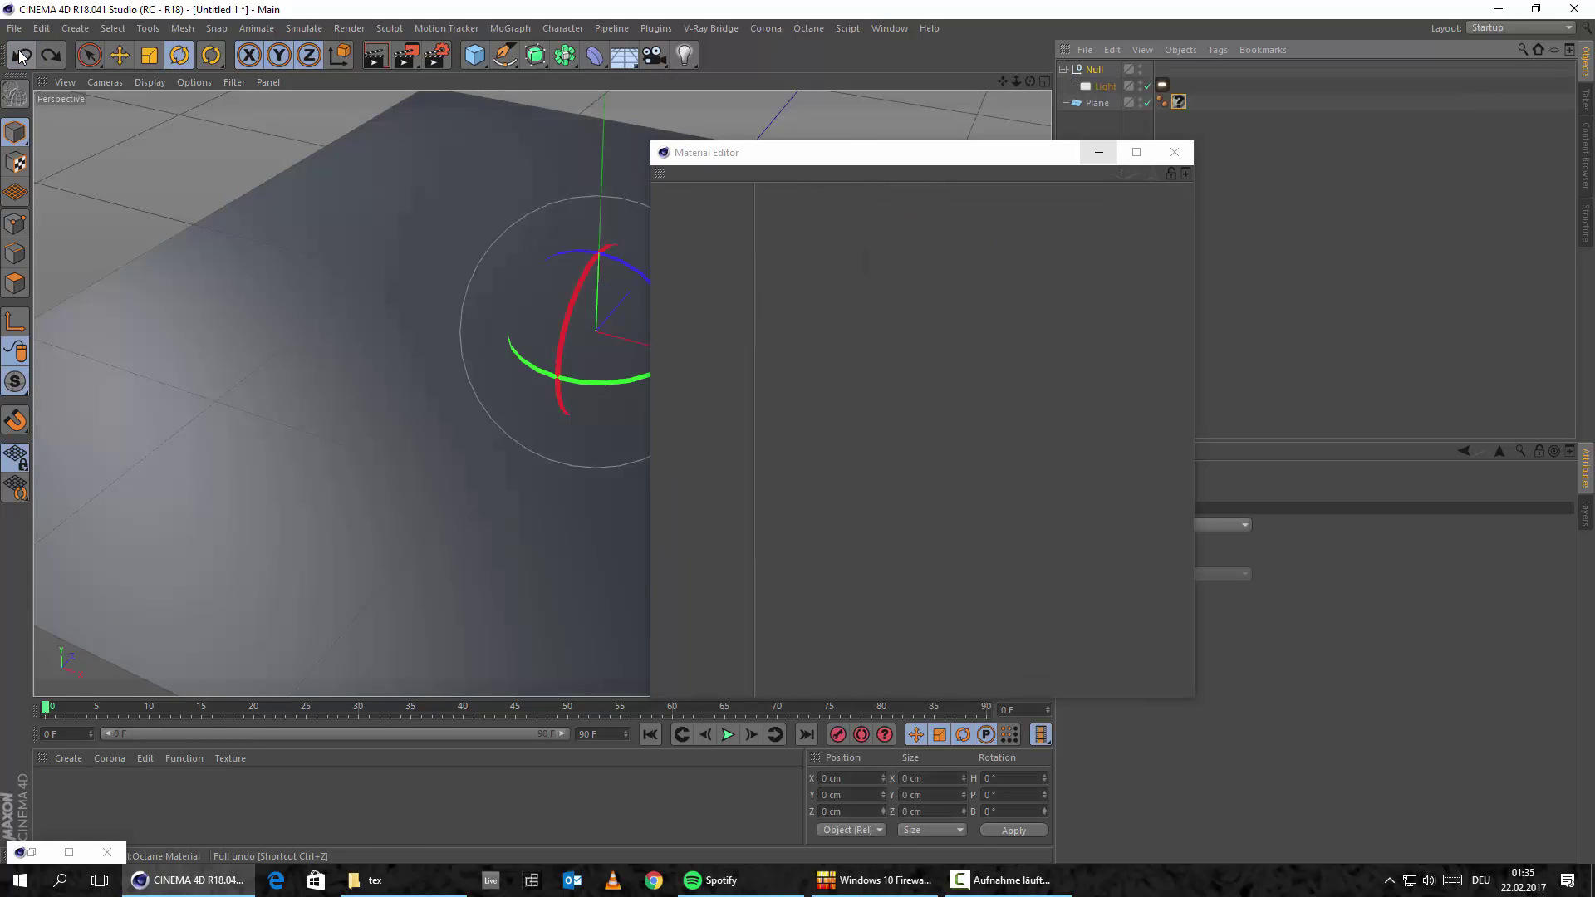
Step: Create a new Octane Material with a Displacement shader in its displacement texture
click(67, 759)
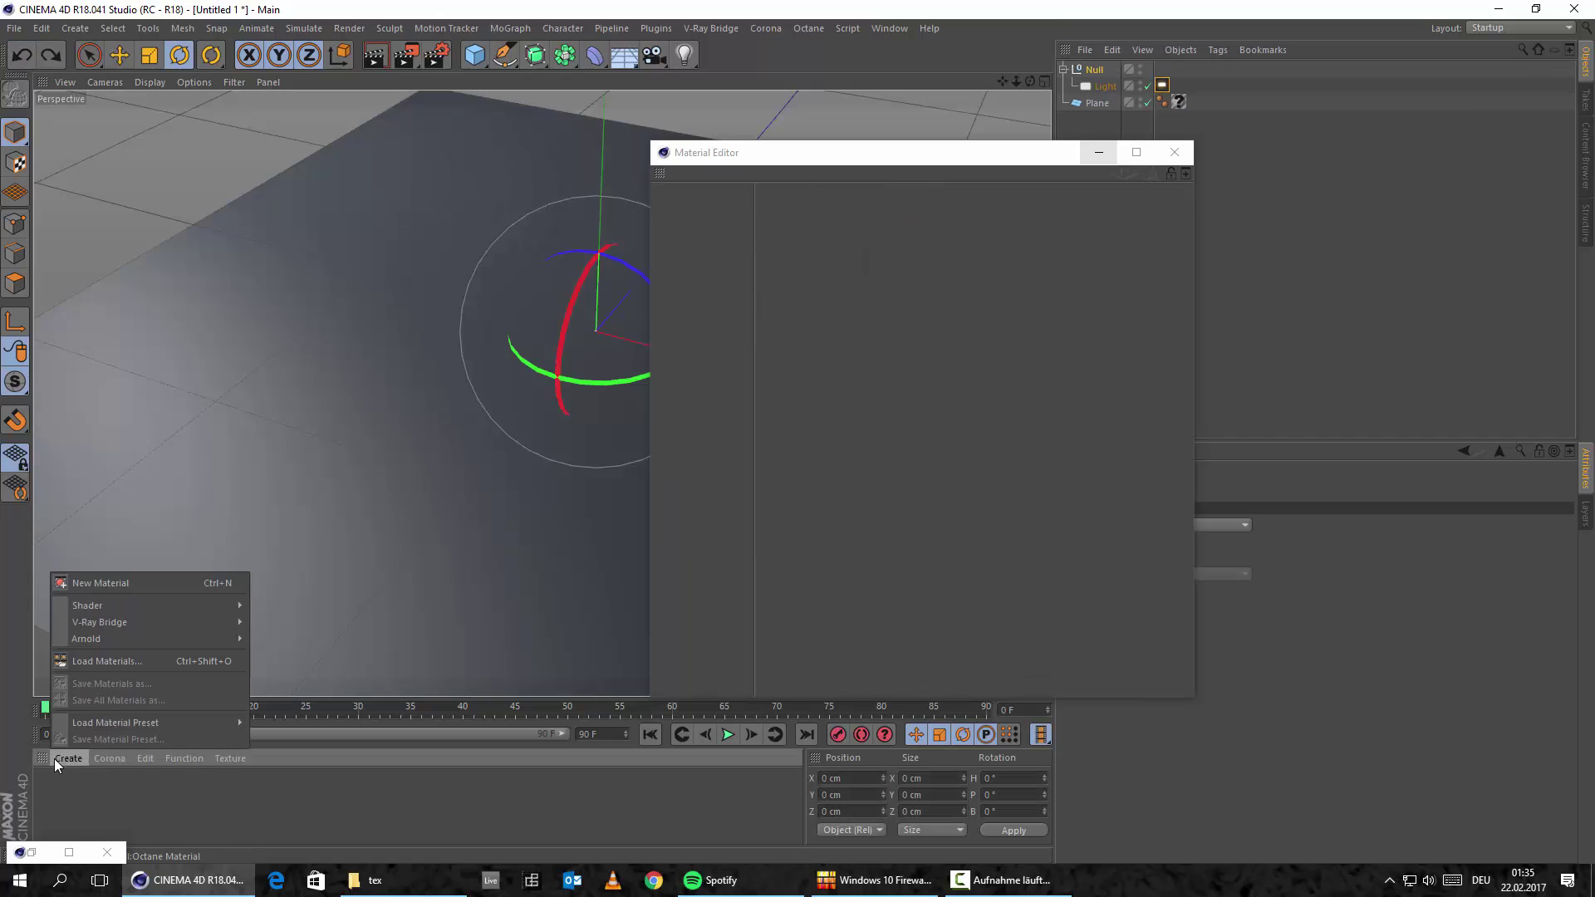
mouse_move(171, 606)
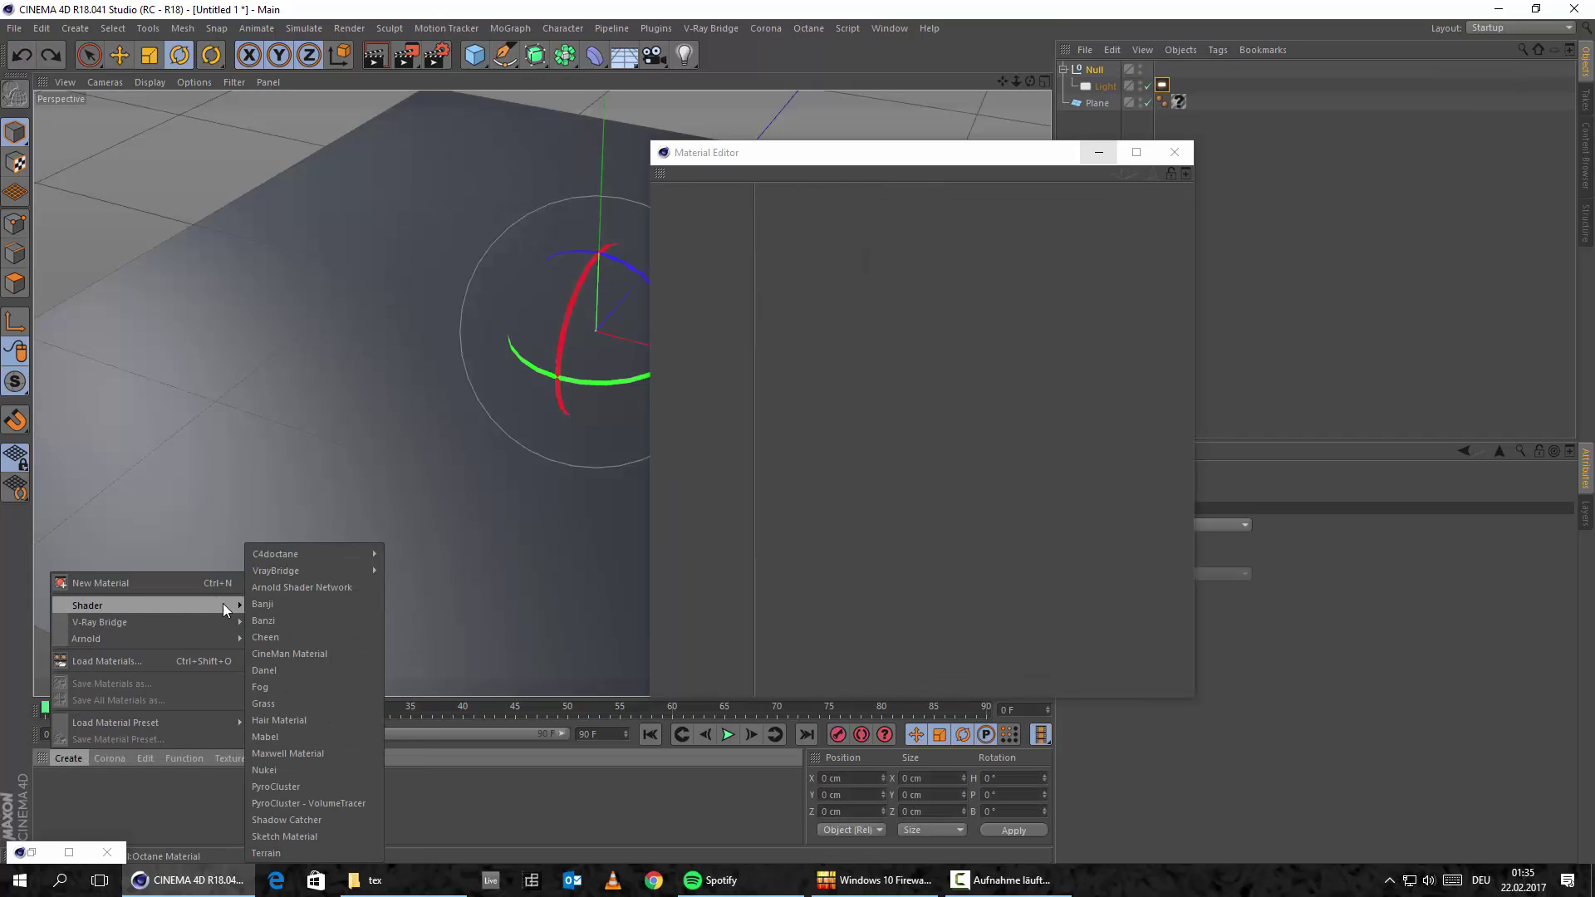
mouse_move(309, 555)
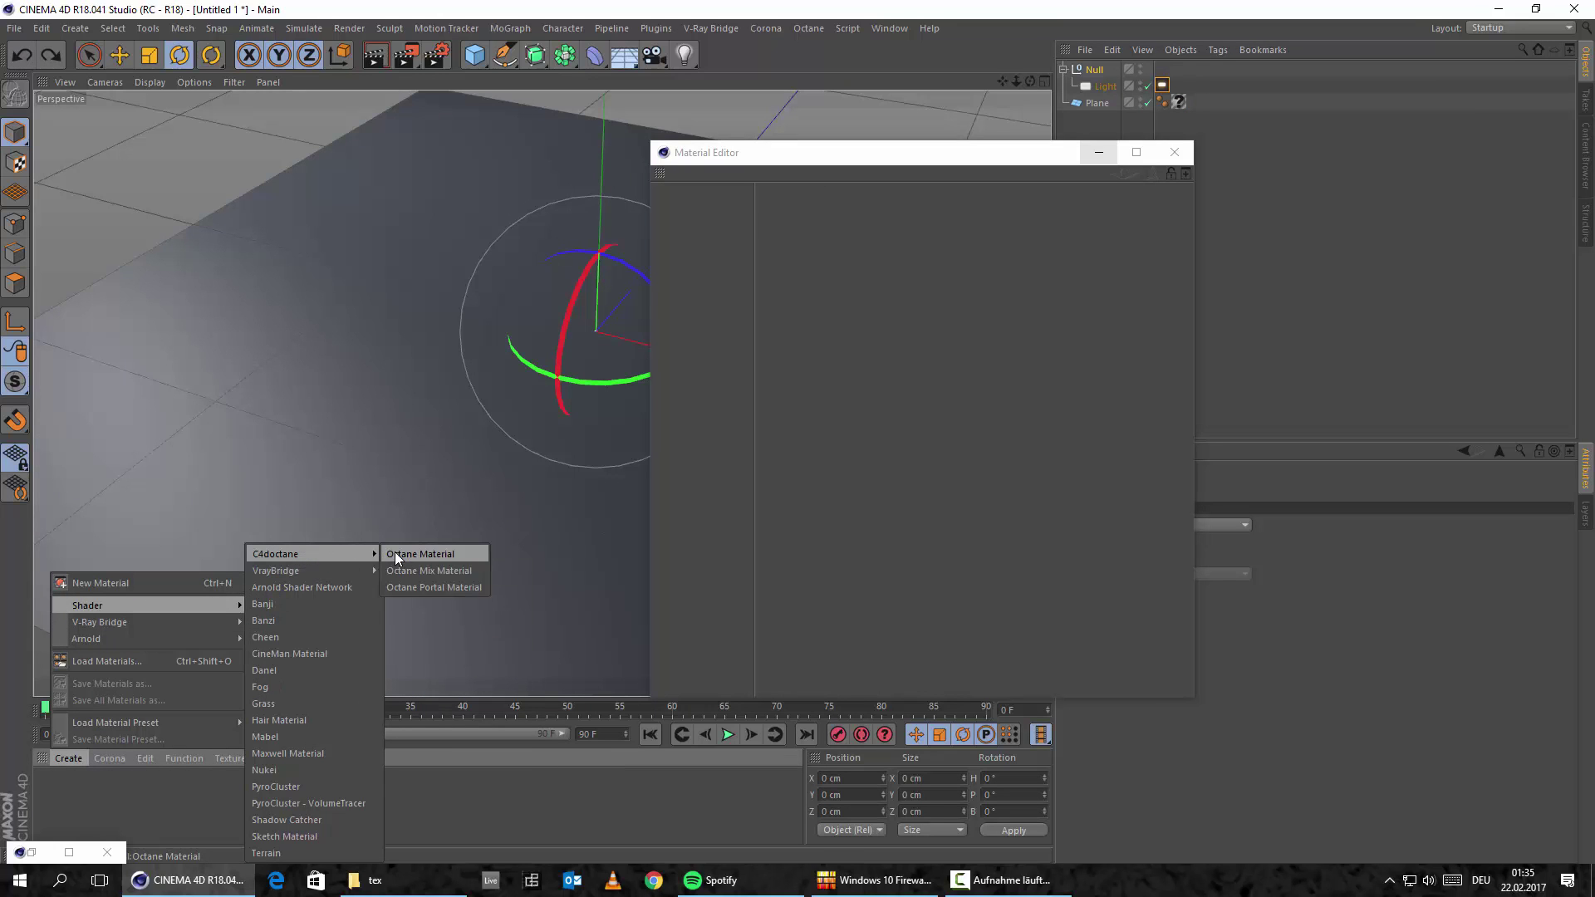
click(396, 552)
click(860, 274)
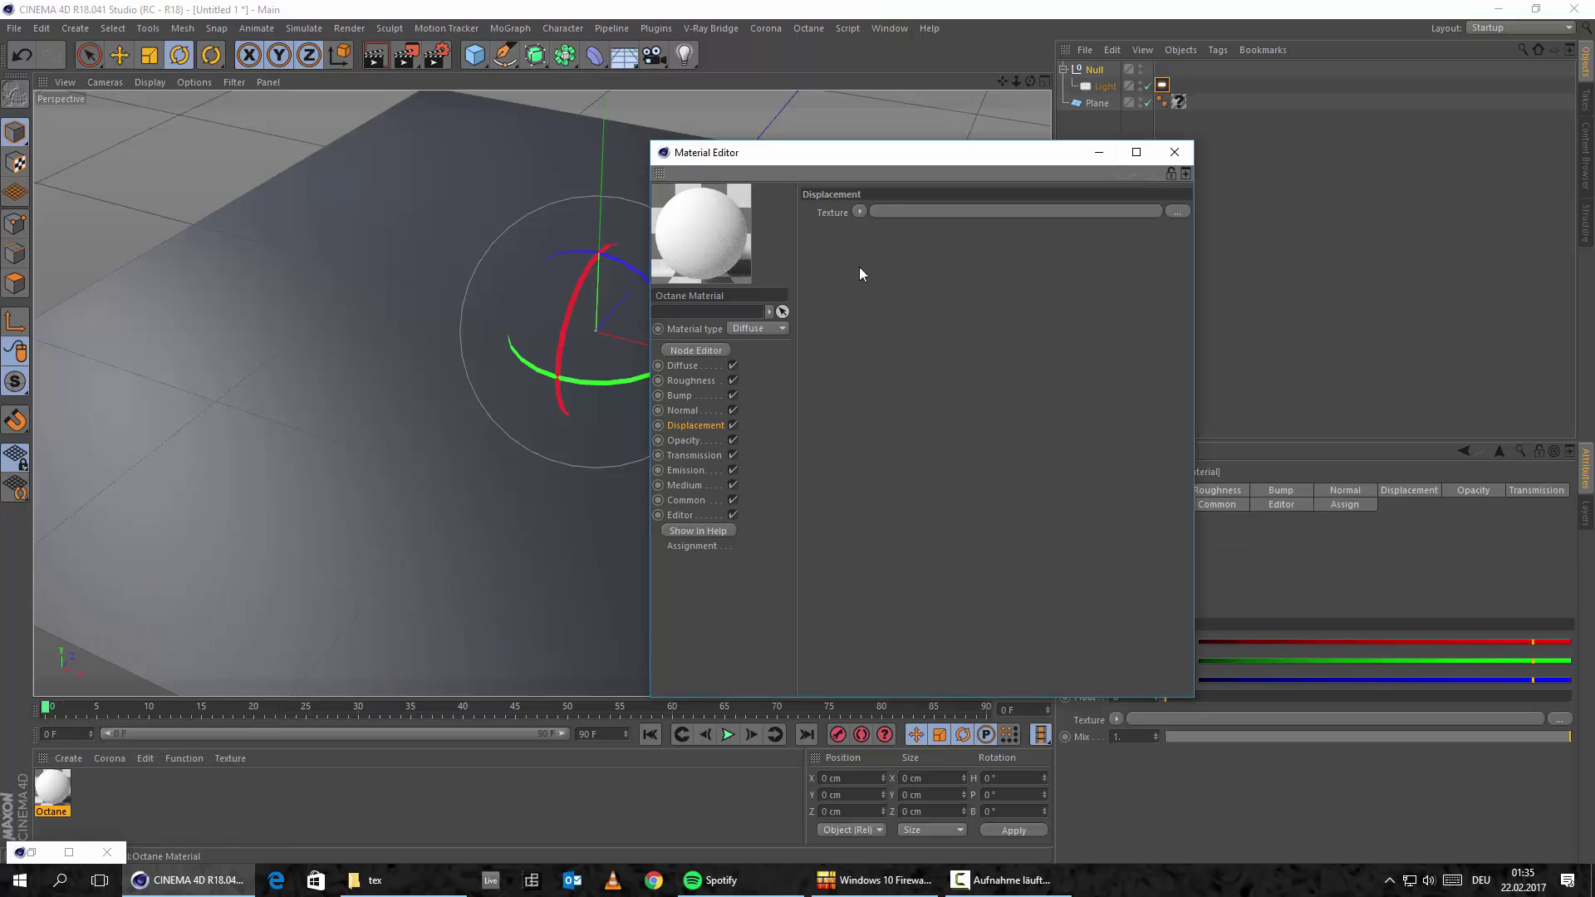
click(859, 213)
mouse_move(885, 515)
click(1035, 450)
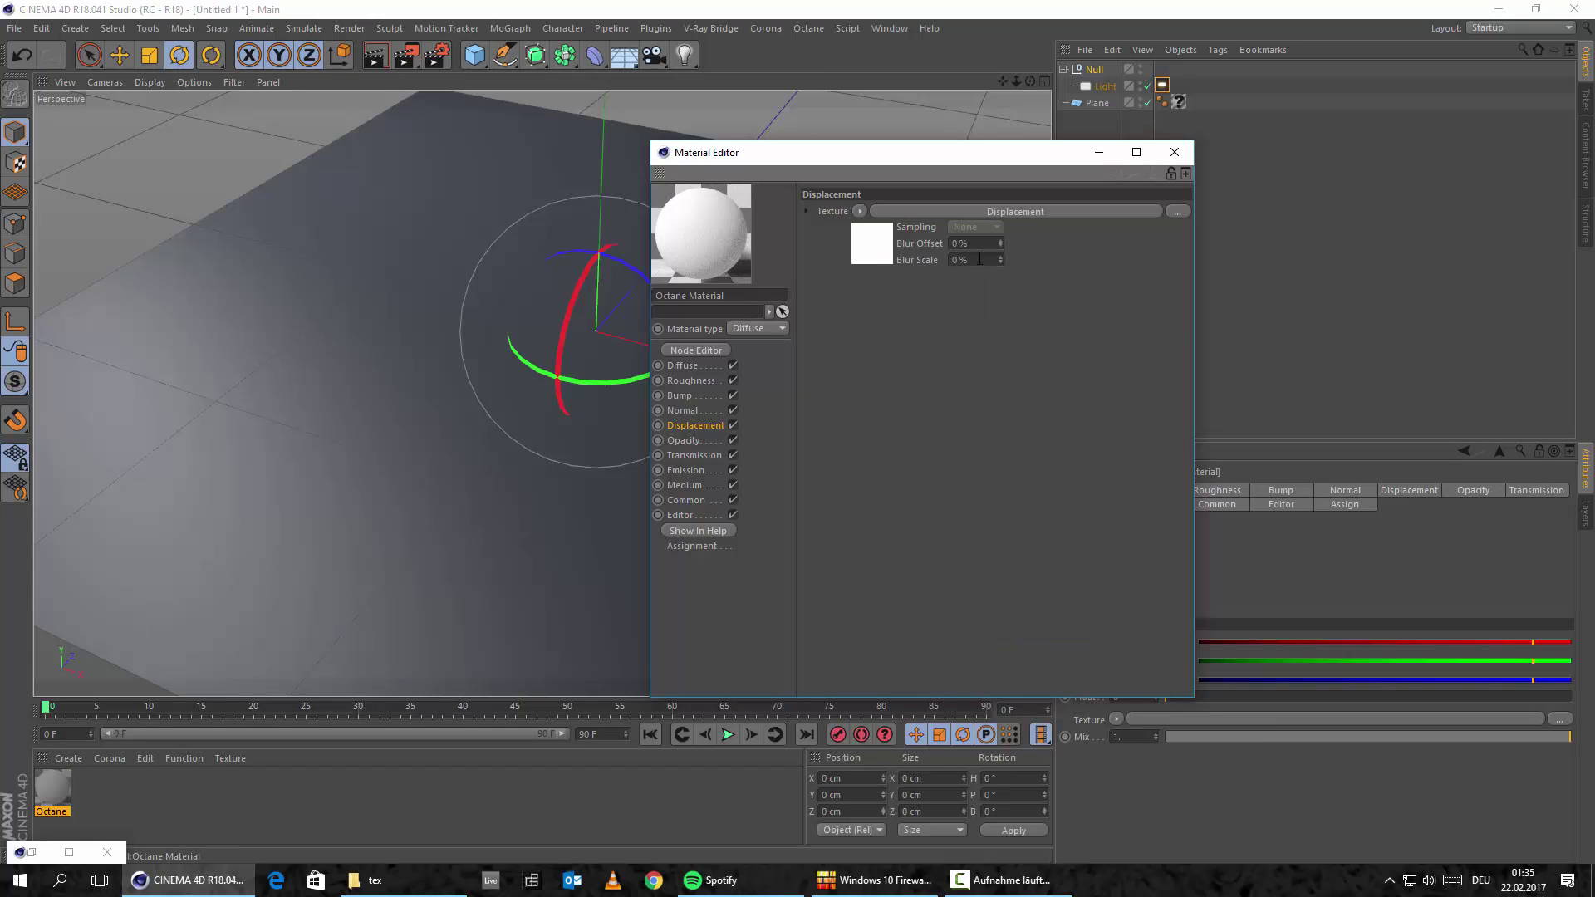
Step: Add an ImageTexture inside the Displacement shader loading Roots-02_DEPTH_8k.tif, declining the project copy
click(1035, 213)
click(892, 226)
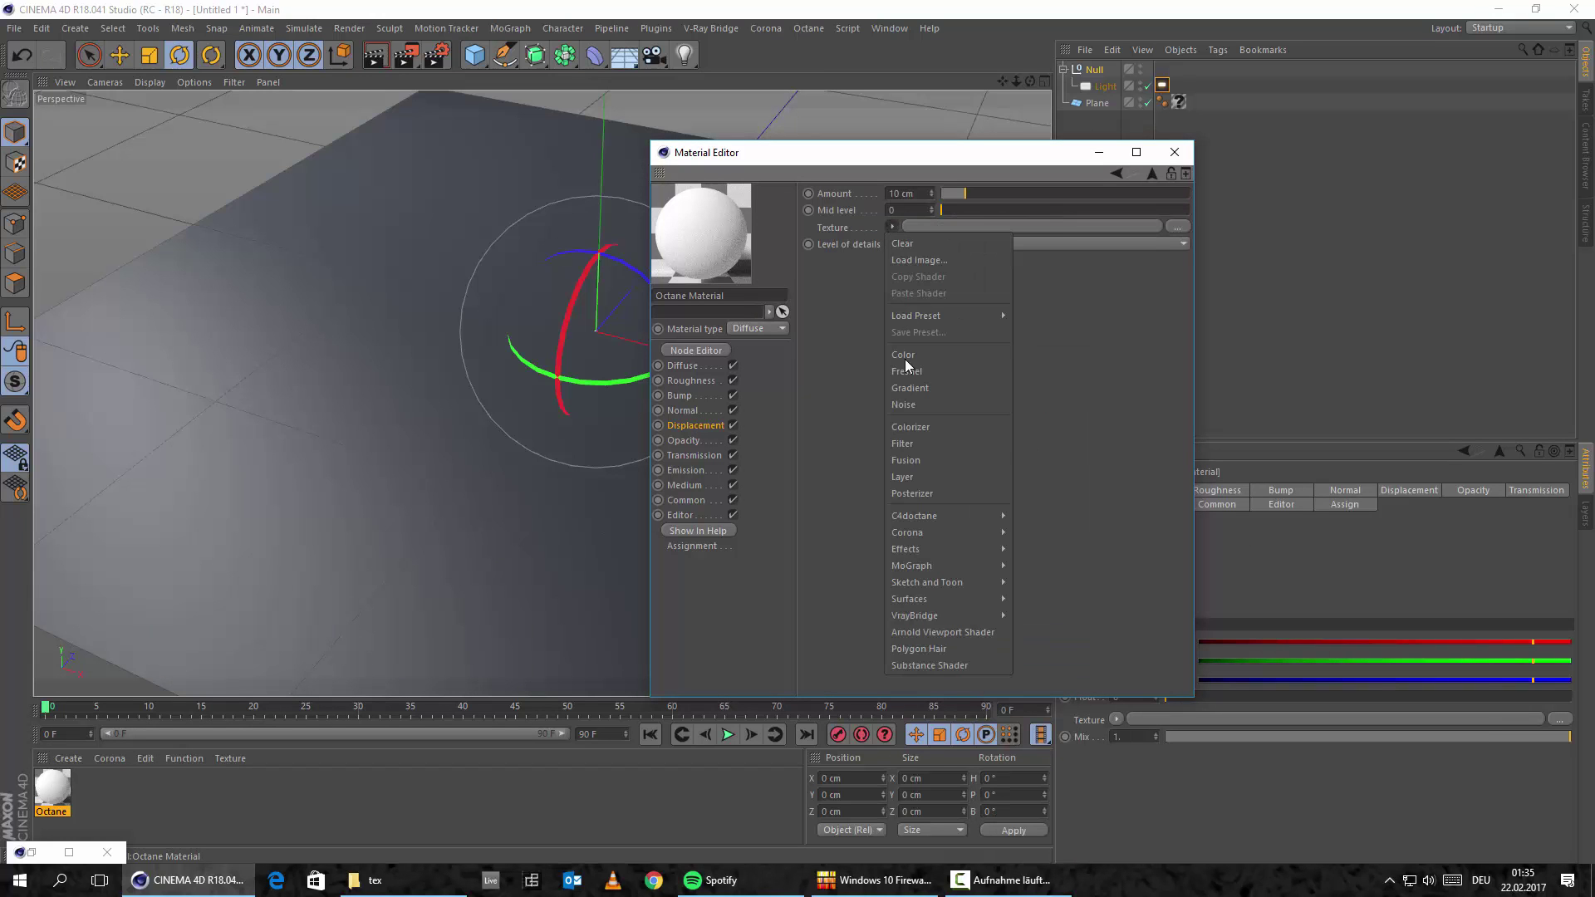
mouse_move(927, 519)
click(1050, 540)
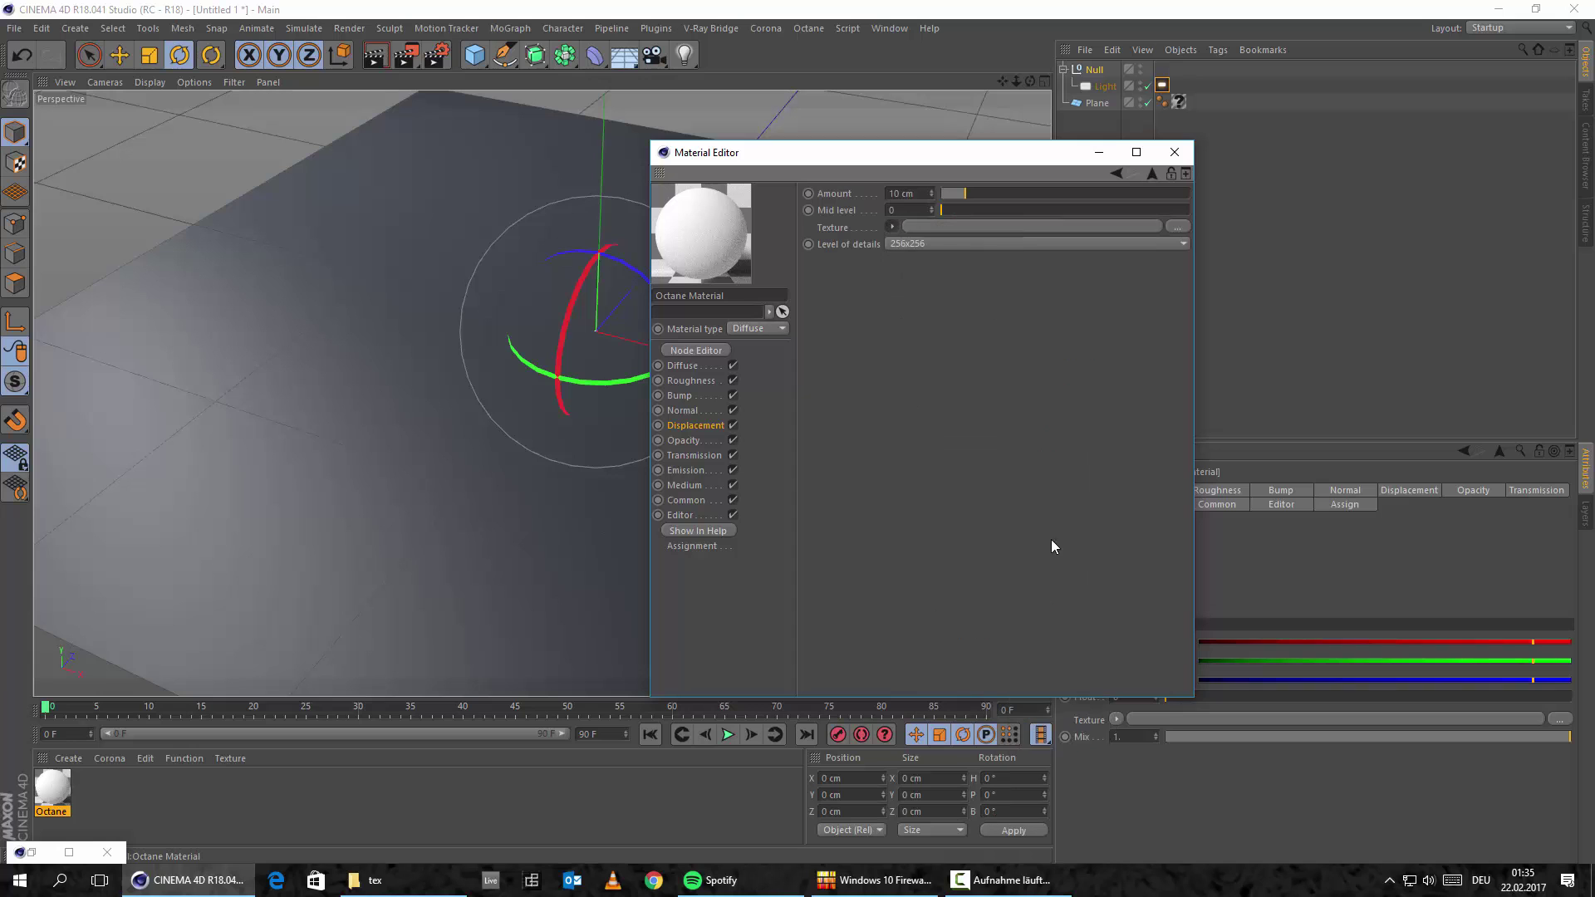
click(404, 882)
drag(982, 147, 1230, 422)
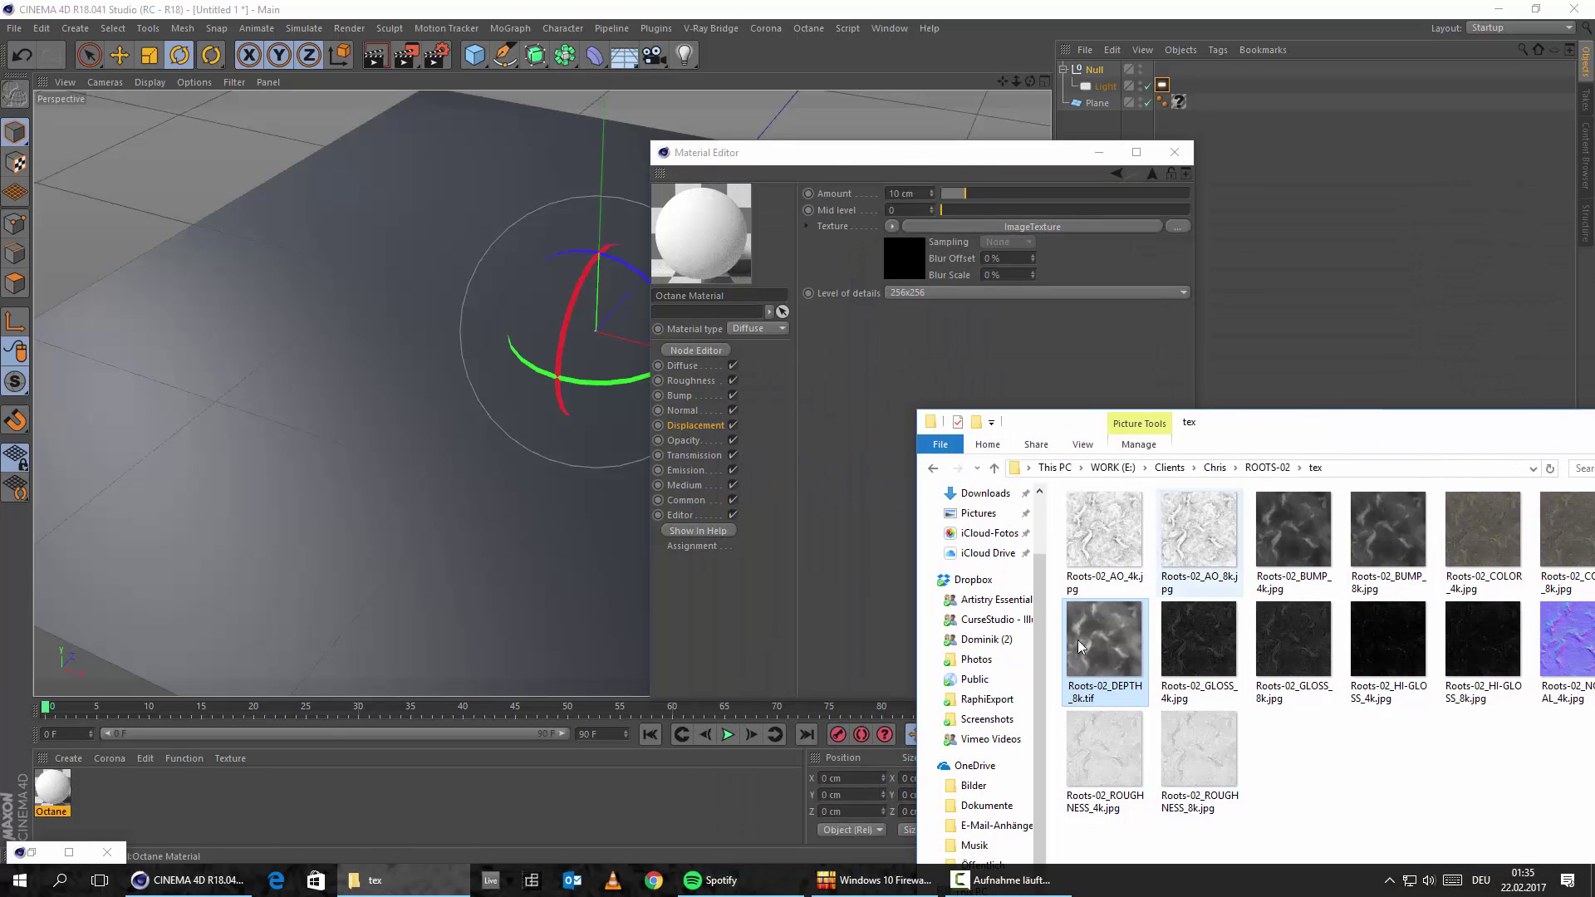
drag(1080, 646, 1017, 228)
click(885, 500)
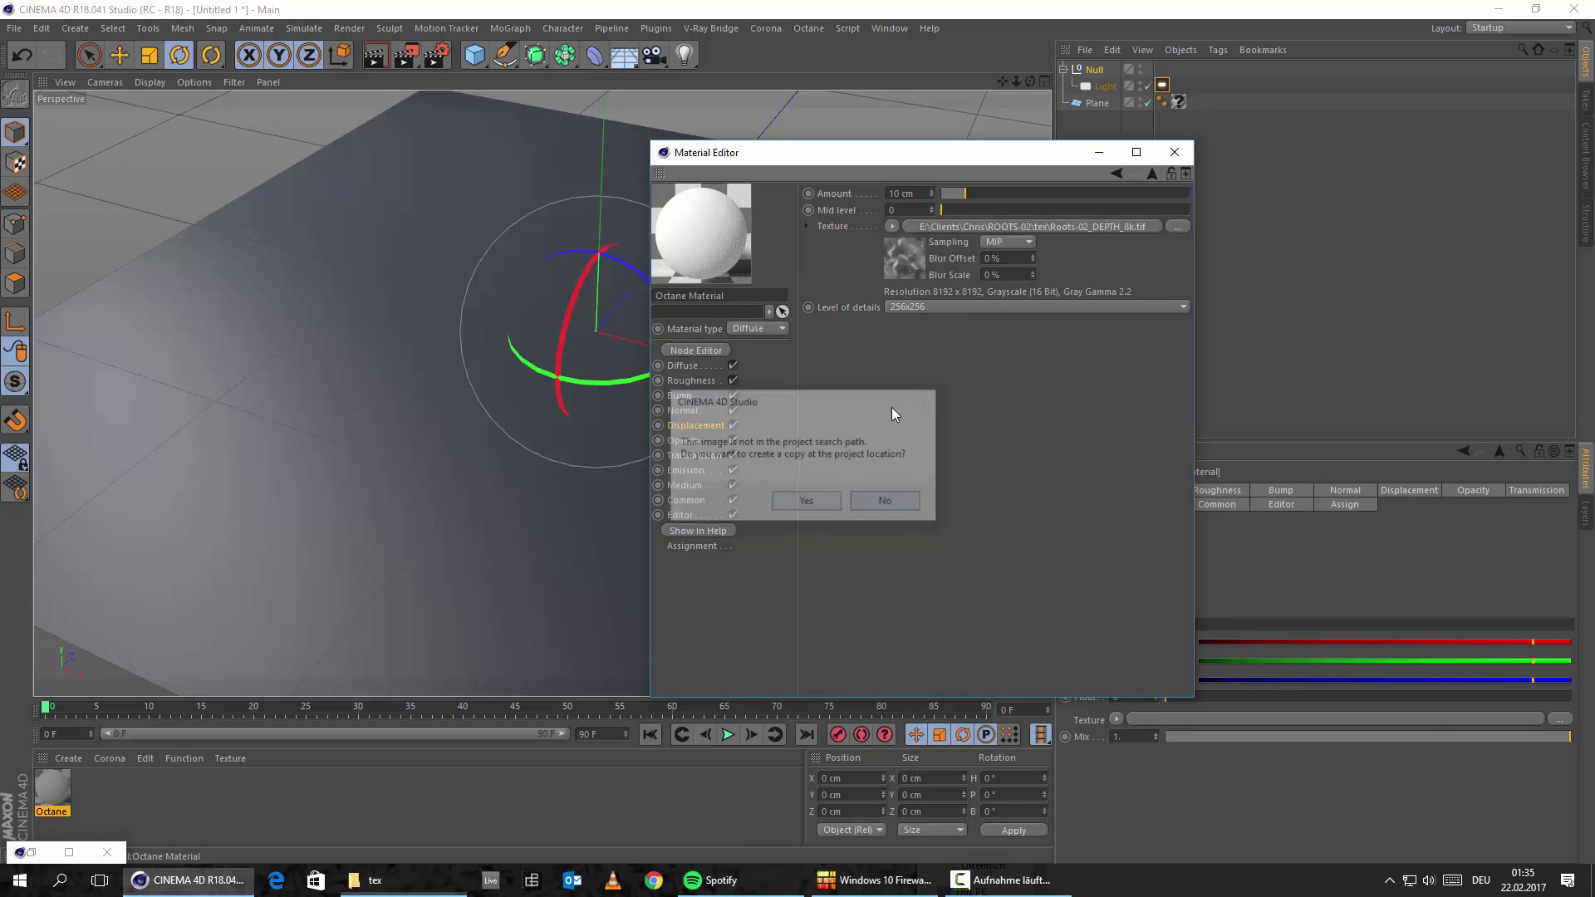
Step: Load Roots-02_DEPTH_8k.tif into an Octane ImageTexture for displacement, then apply the material to Plane
click(891, 226)
mouse_move(941, 611)
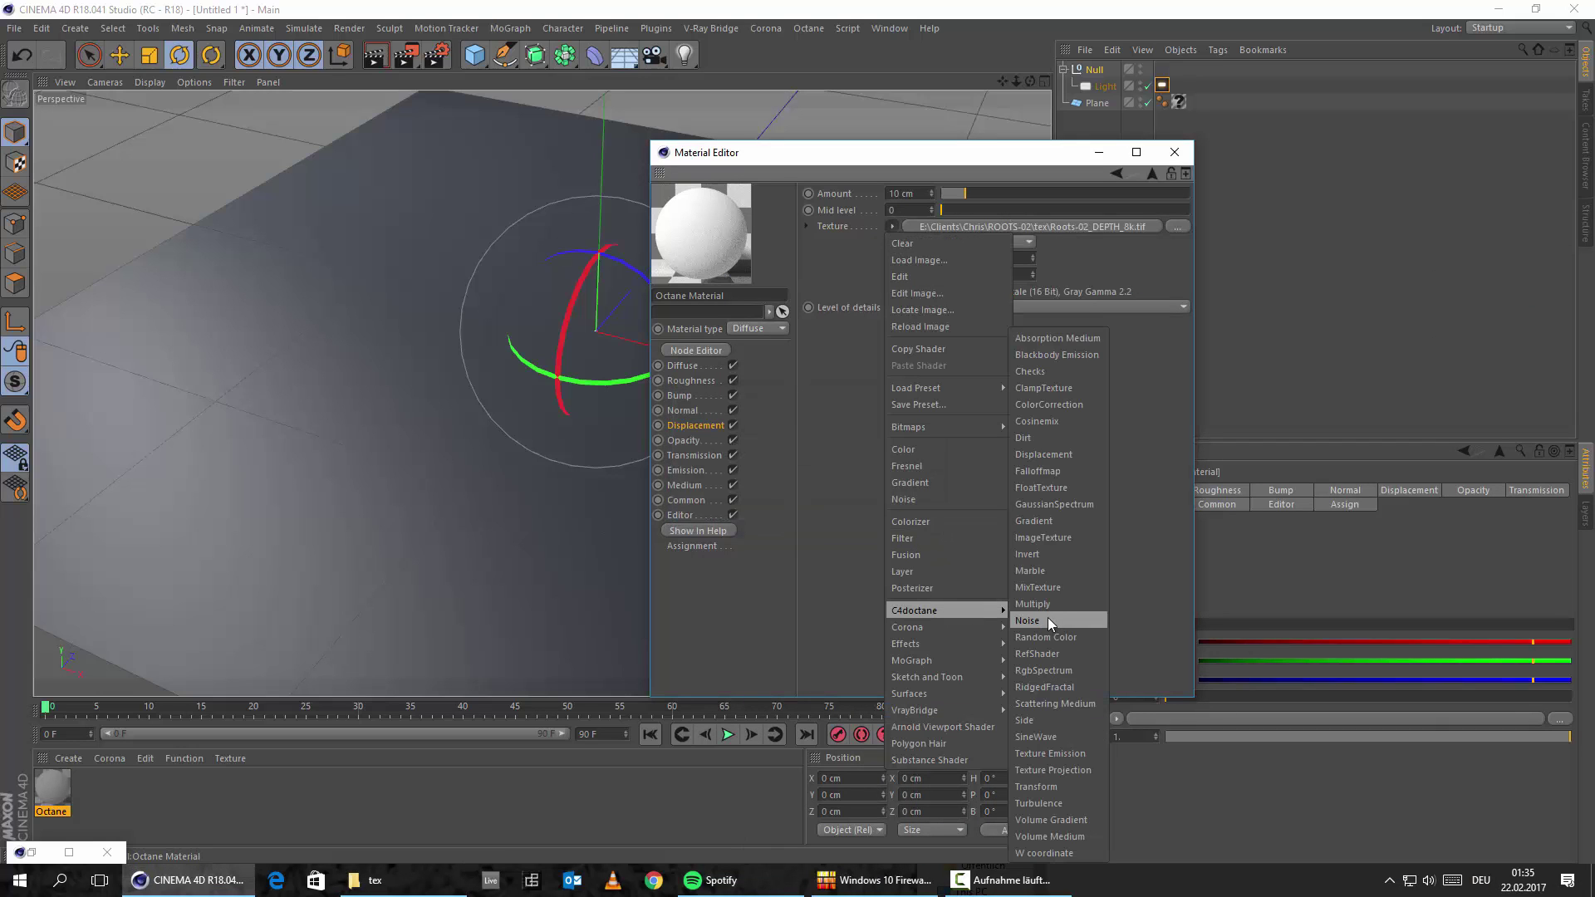
click(1070, 541)
click(1090, 227)
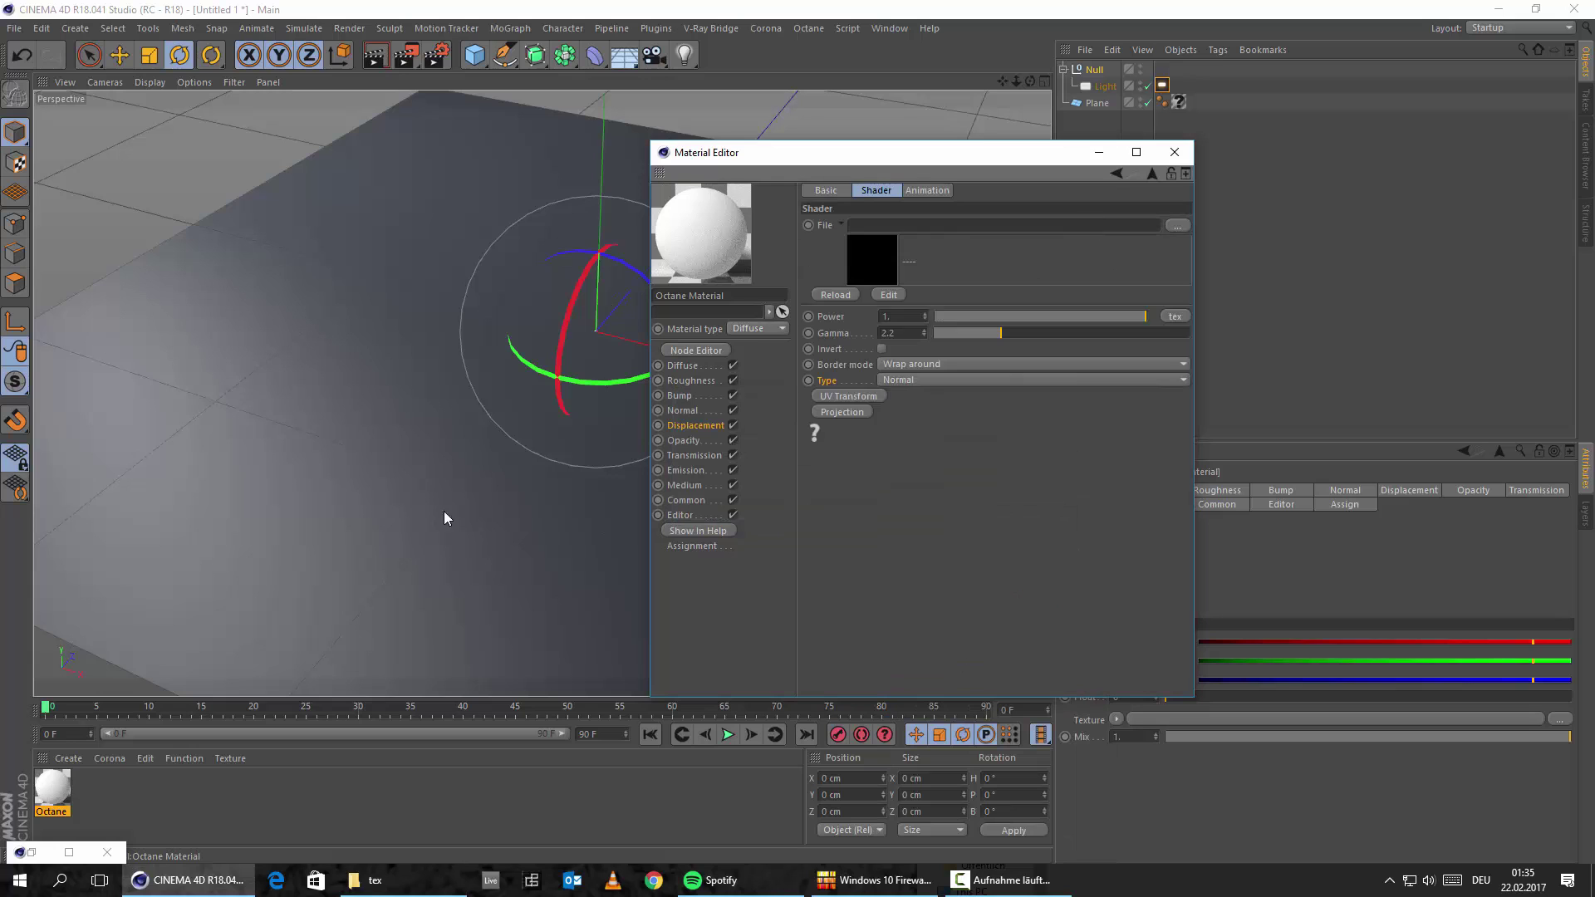
click(367, 880)
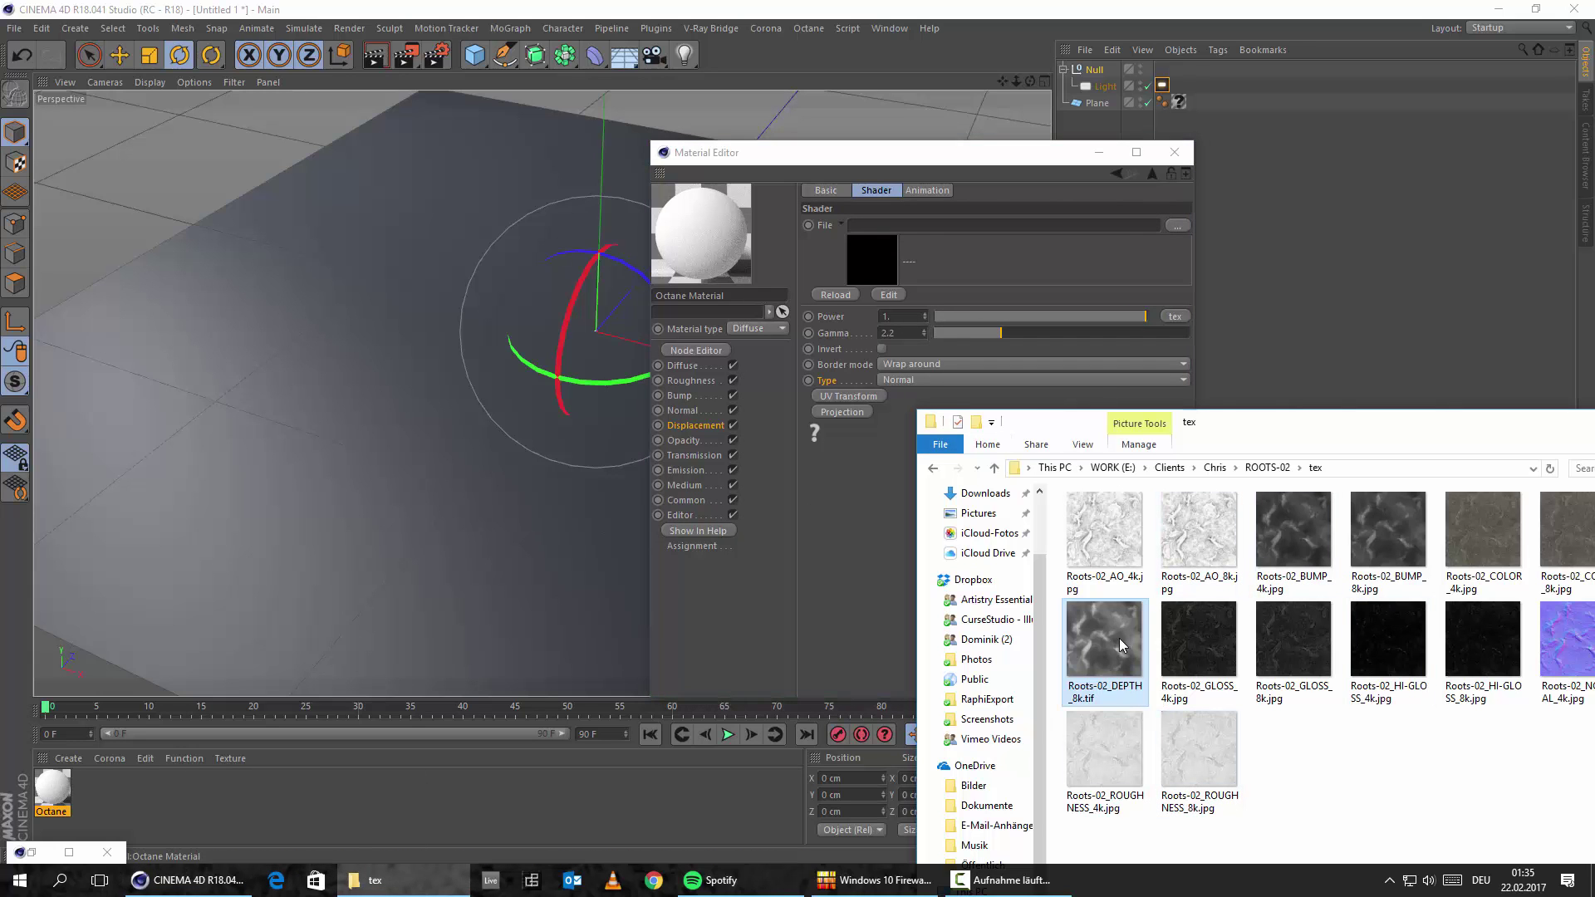
drag(900, 267, 924, 219)
click(810, 502)
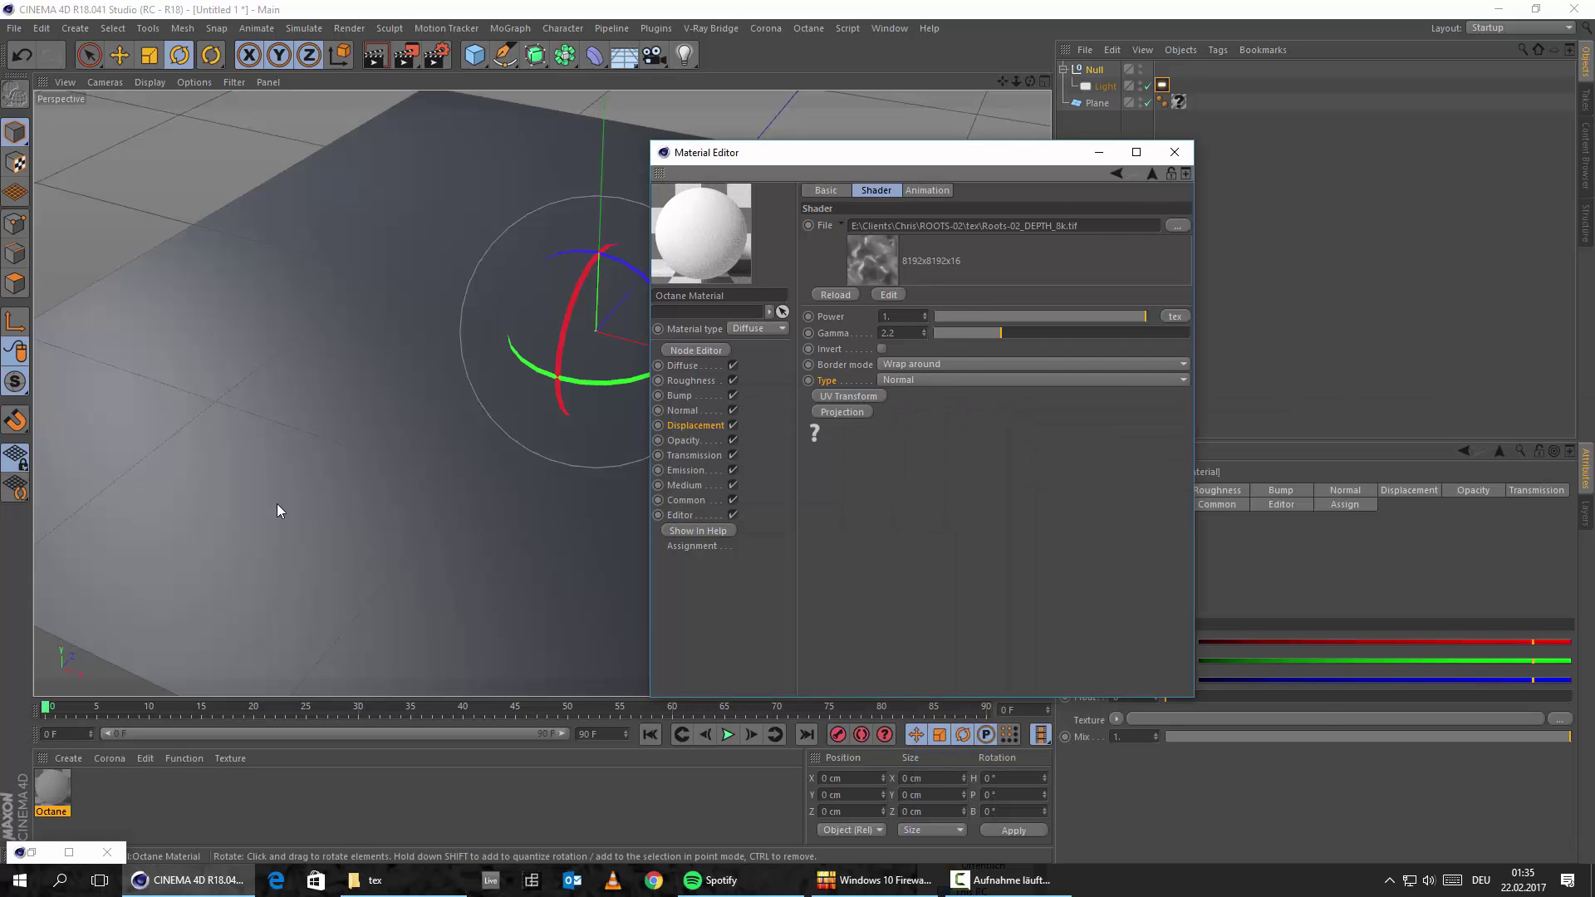
click(46, 803)
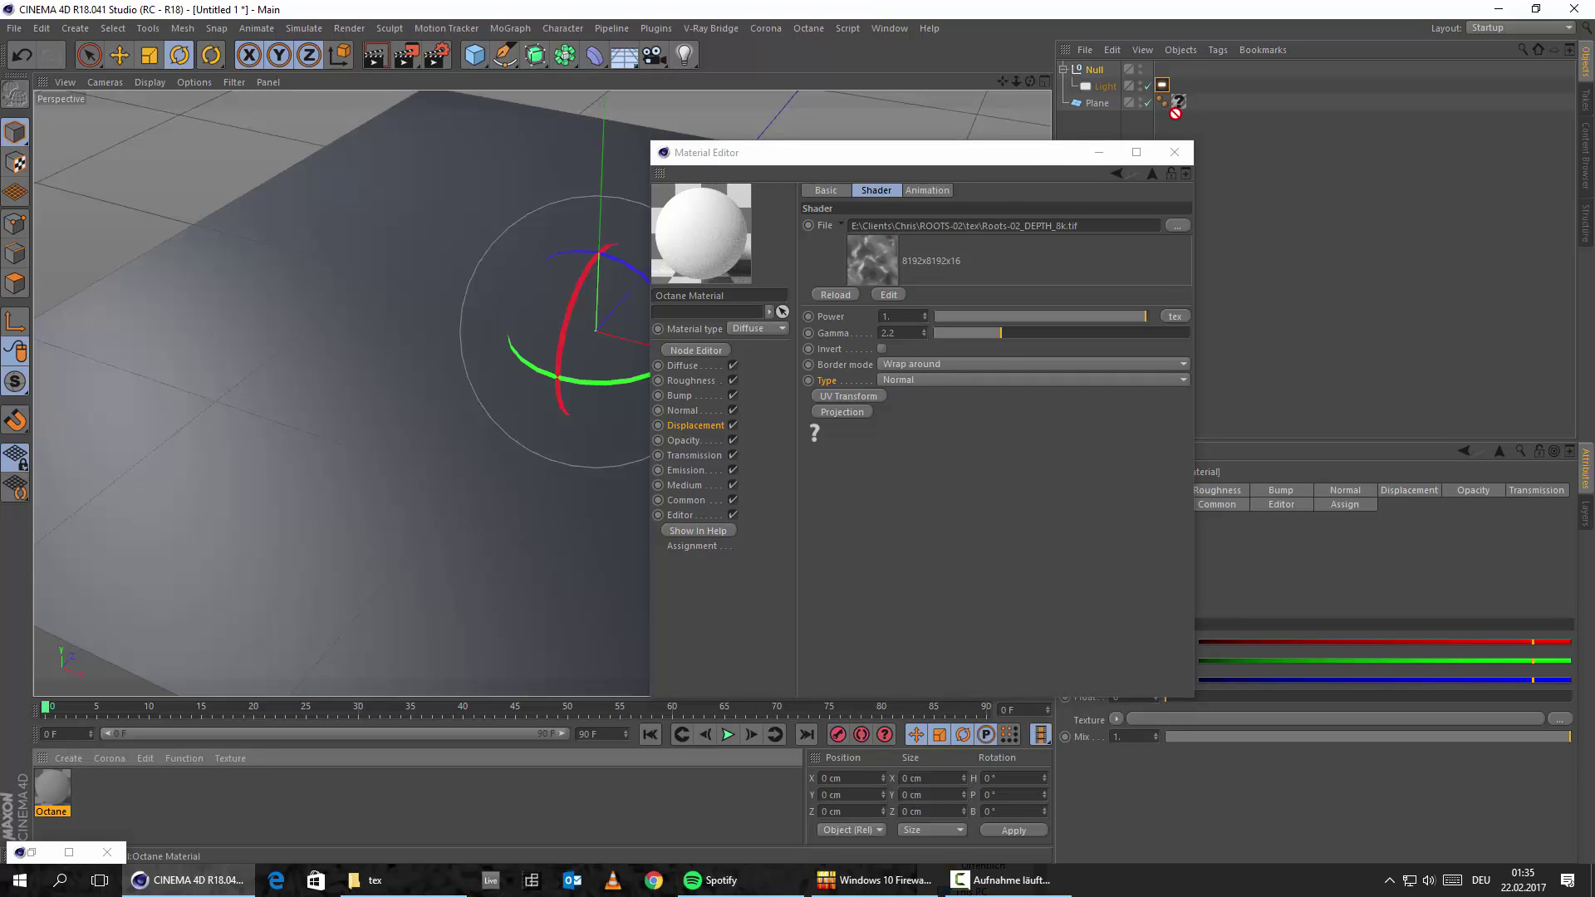
drag(1174, 98, 1178, 101)
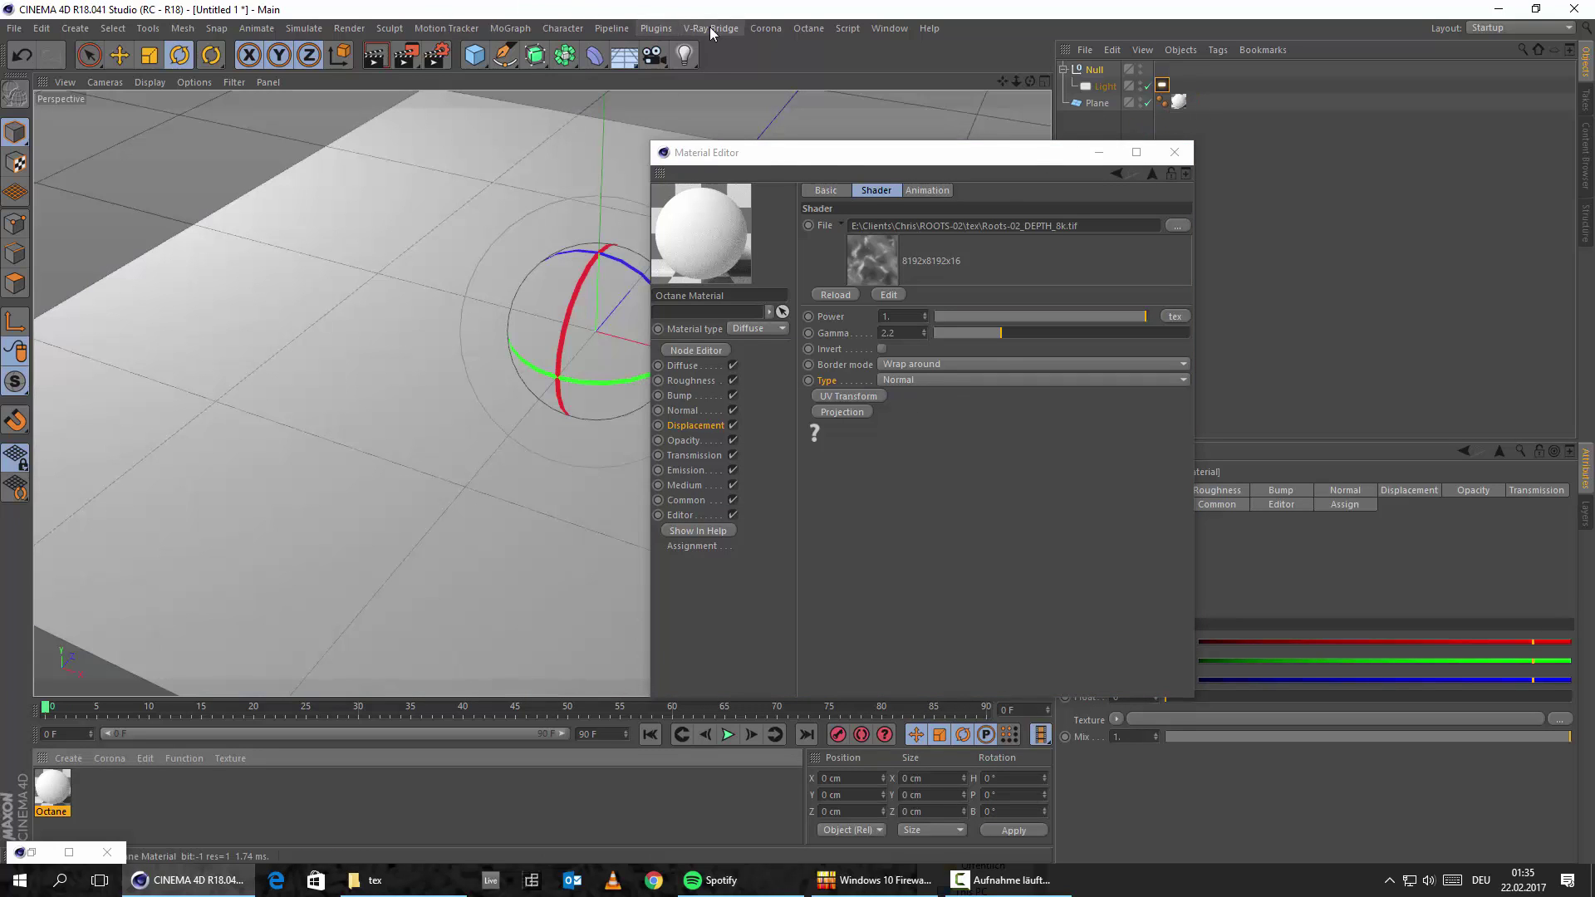
Step: Open the Octane Live Viewer and place it beside the scene
click(765, 28)
mouse_move(810, 29)
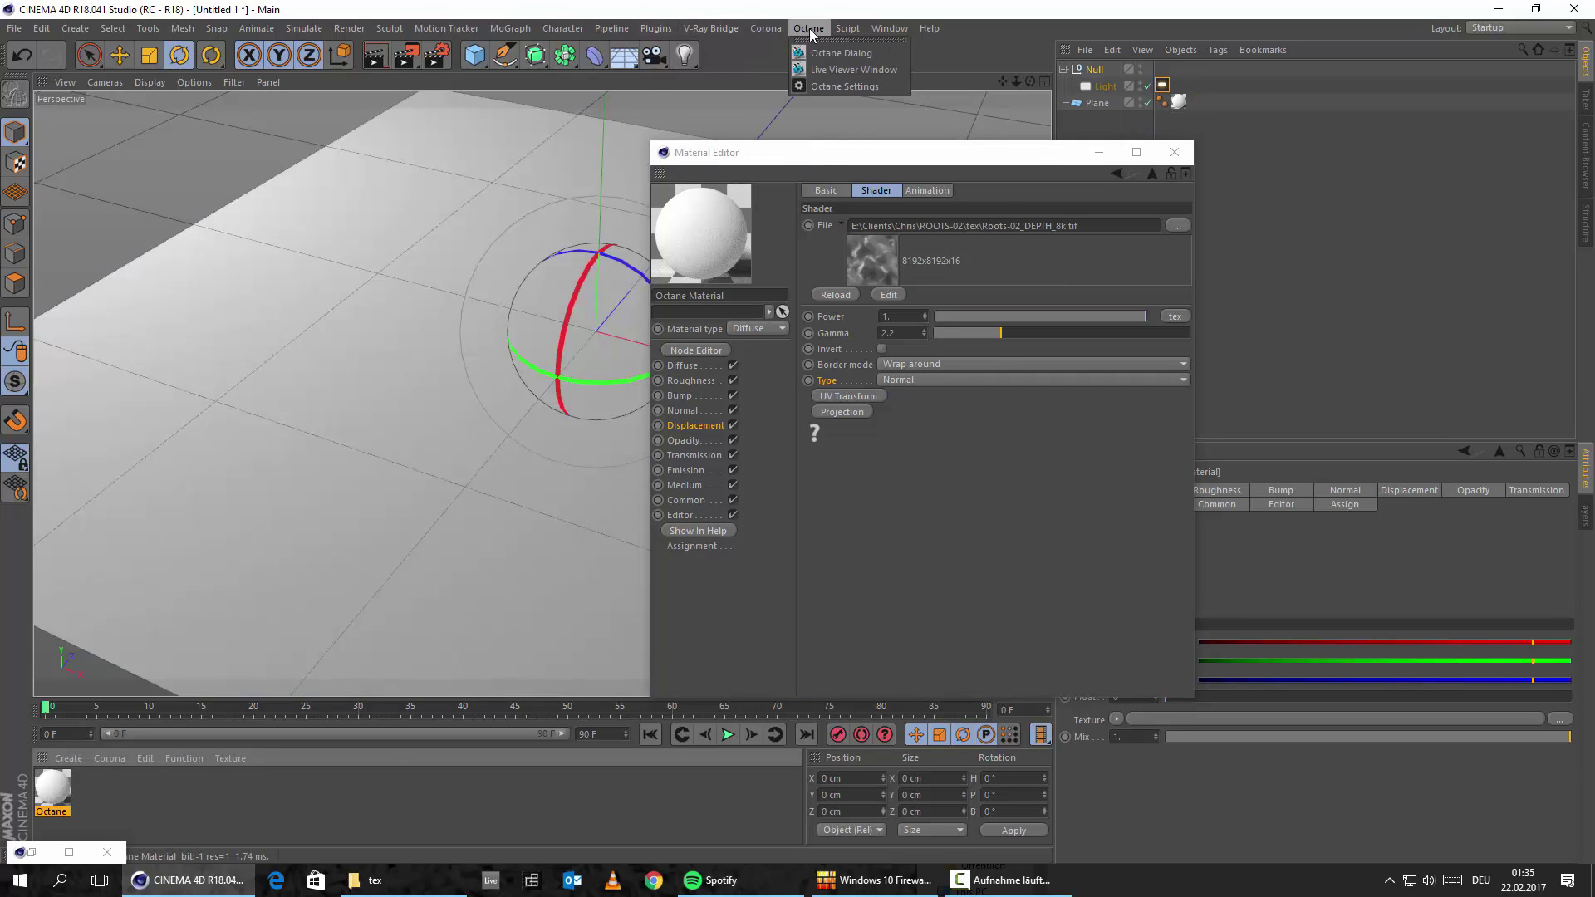
click(825, 74)
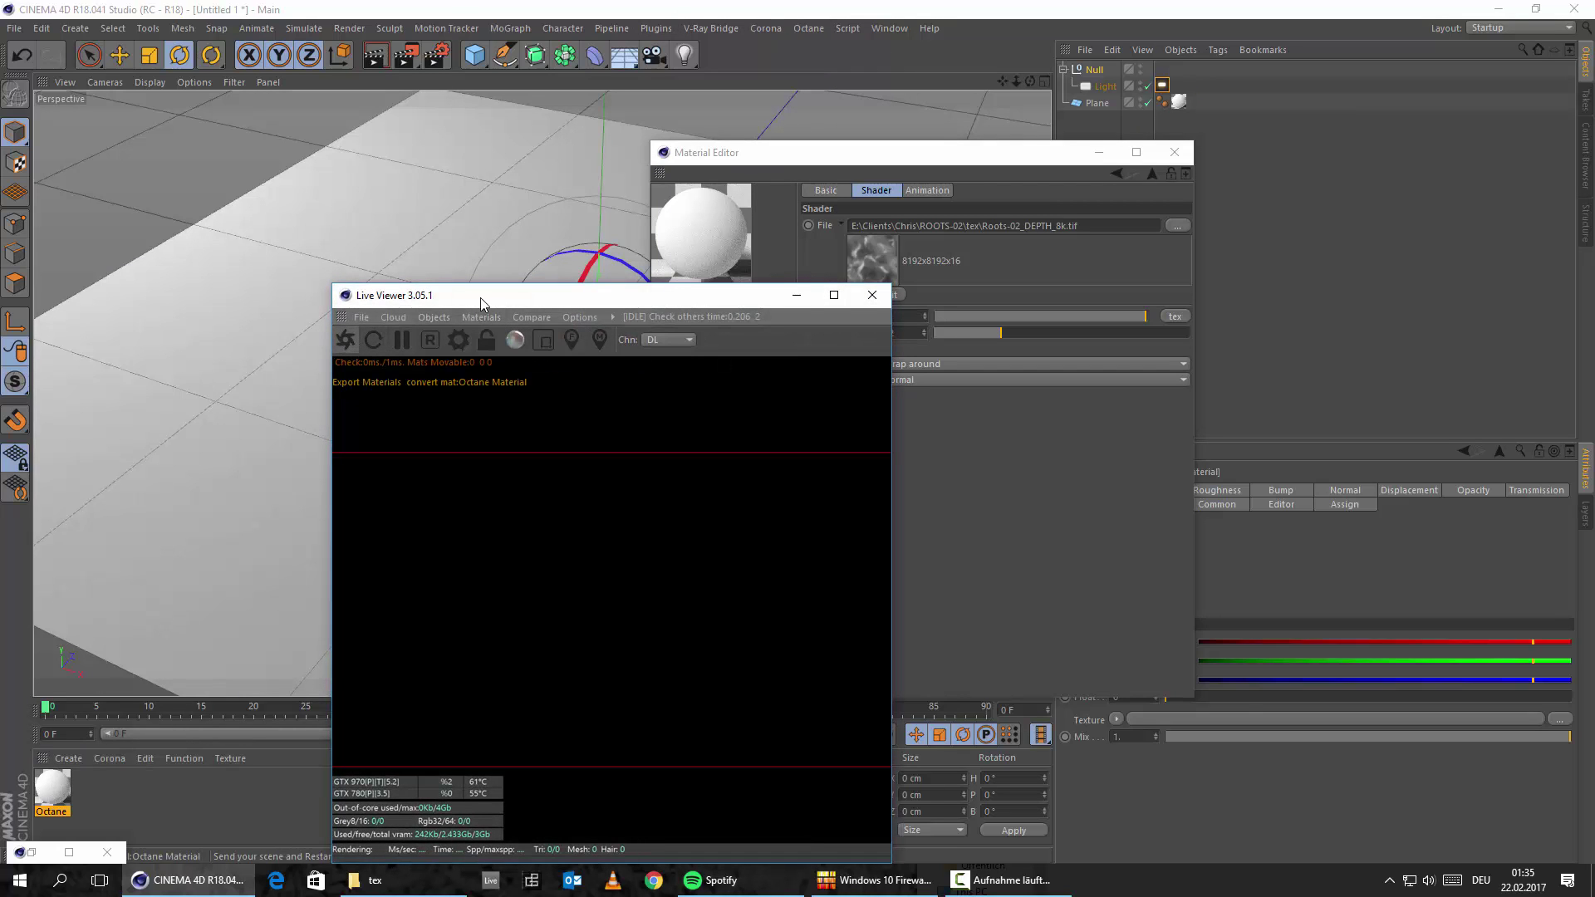
drag(480, 298, 832, 158)
Step: Arrange the Live Viewer and Material Editor side by side with little overlap
click(809, 200)
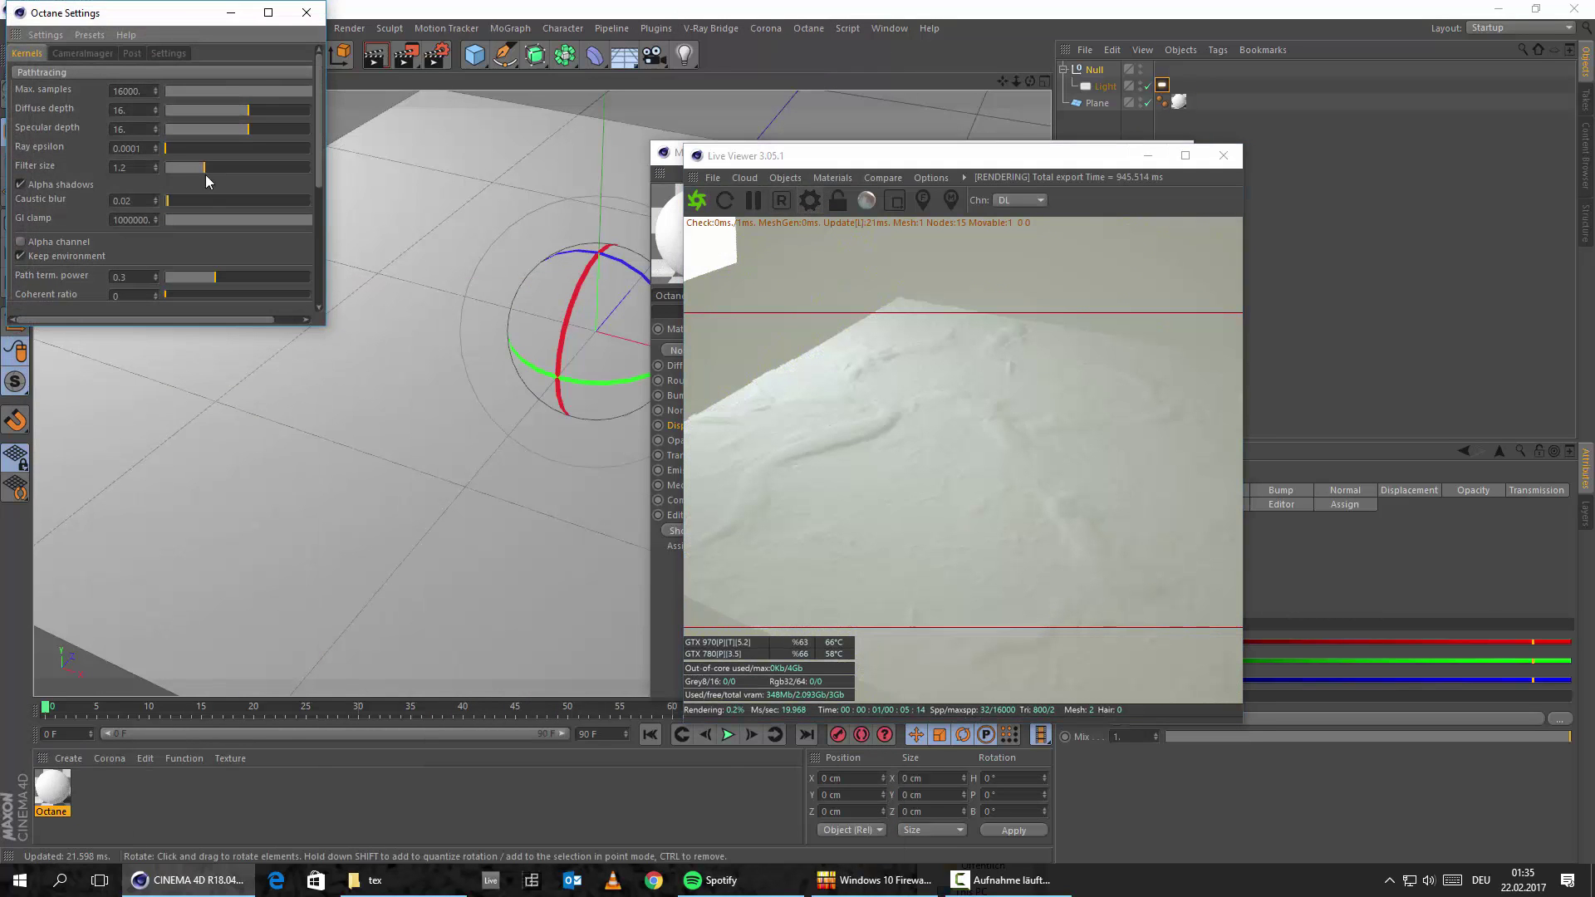
click(307, 13)
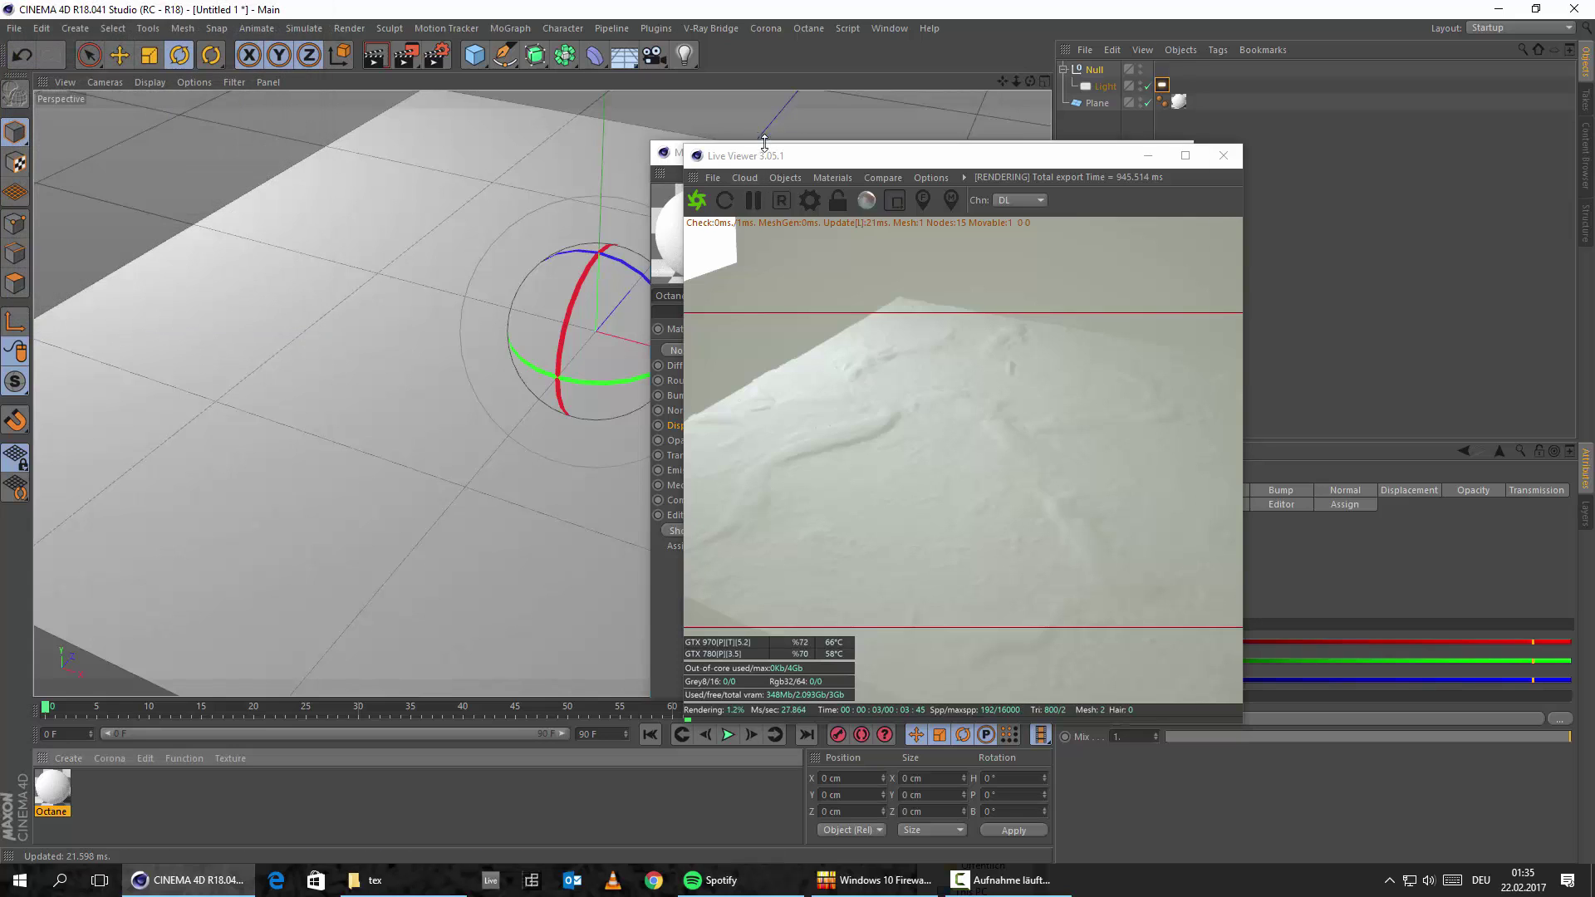
click(765, 150)
drag(864, 158, 1285, 188)
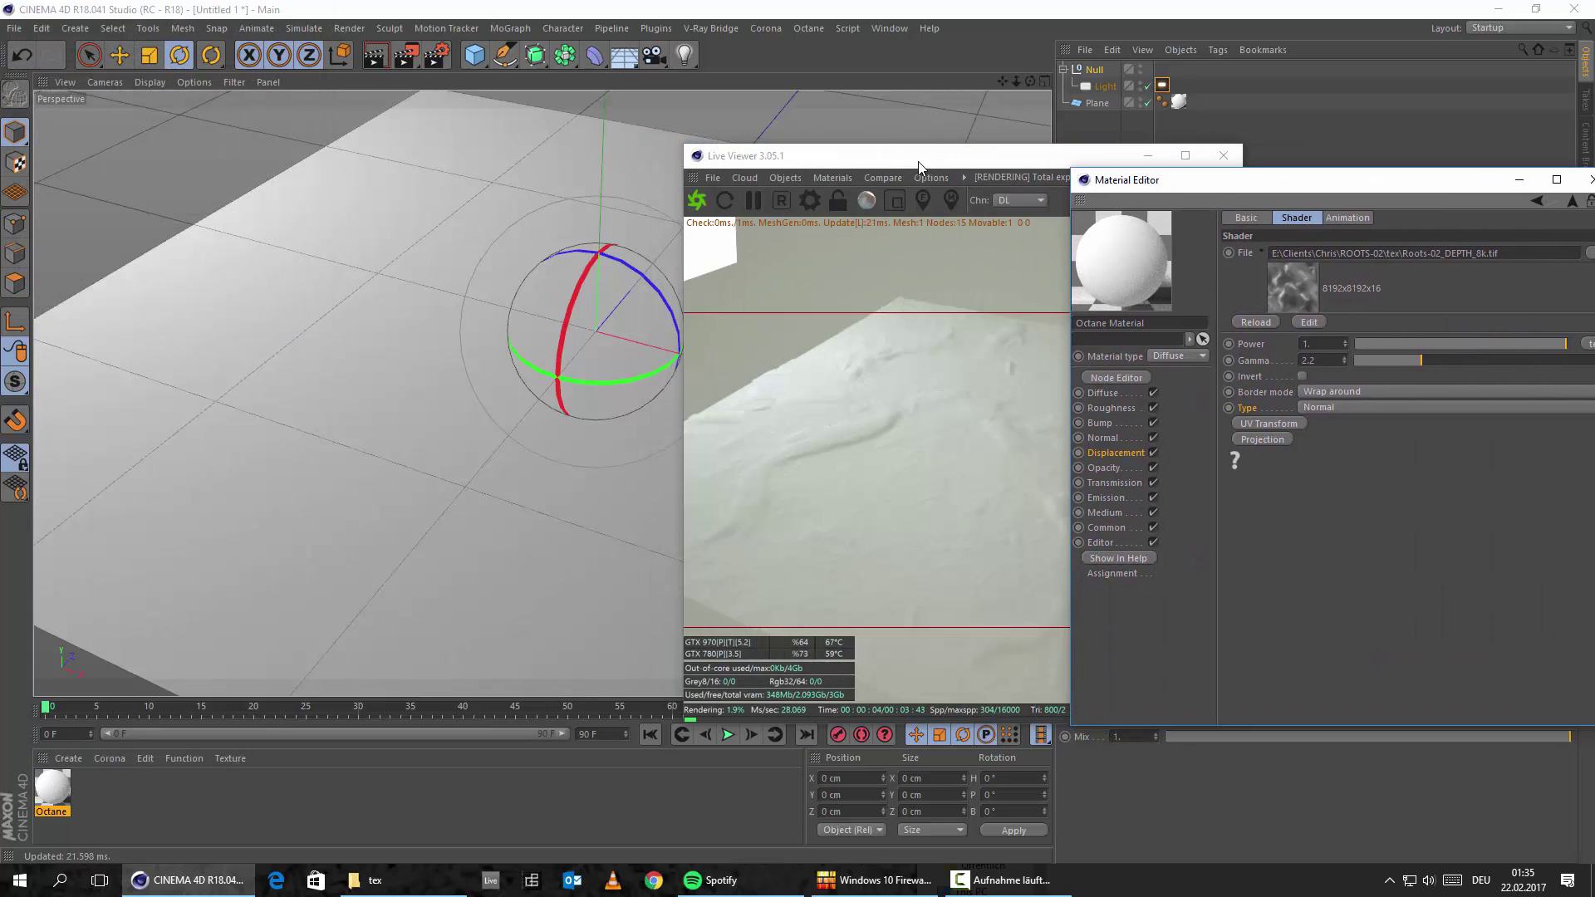
click(930, 162)
drag(930, 162, 696, 97)
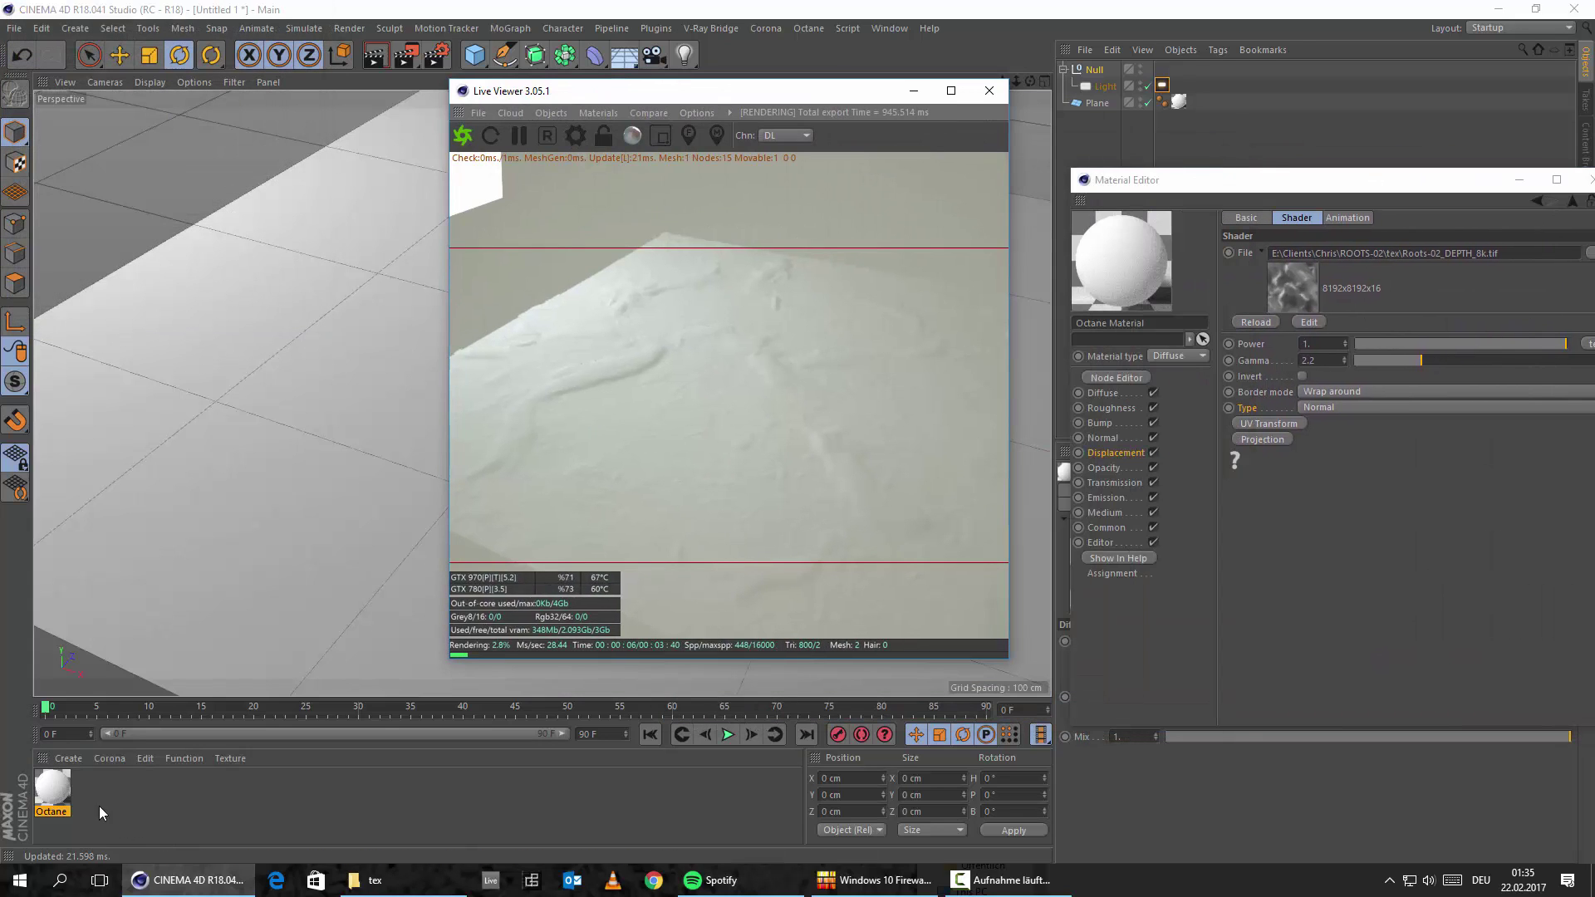
drag(1313, 181, 1175, 186)
Step: Set the displacement Amount to 20 cm
click(1396, 206)
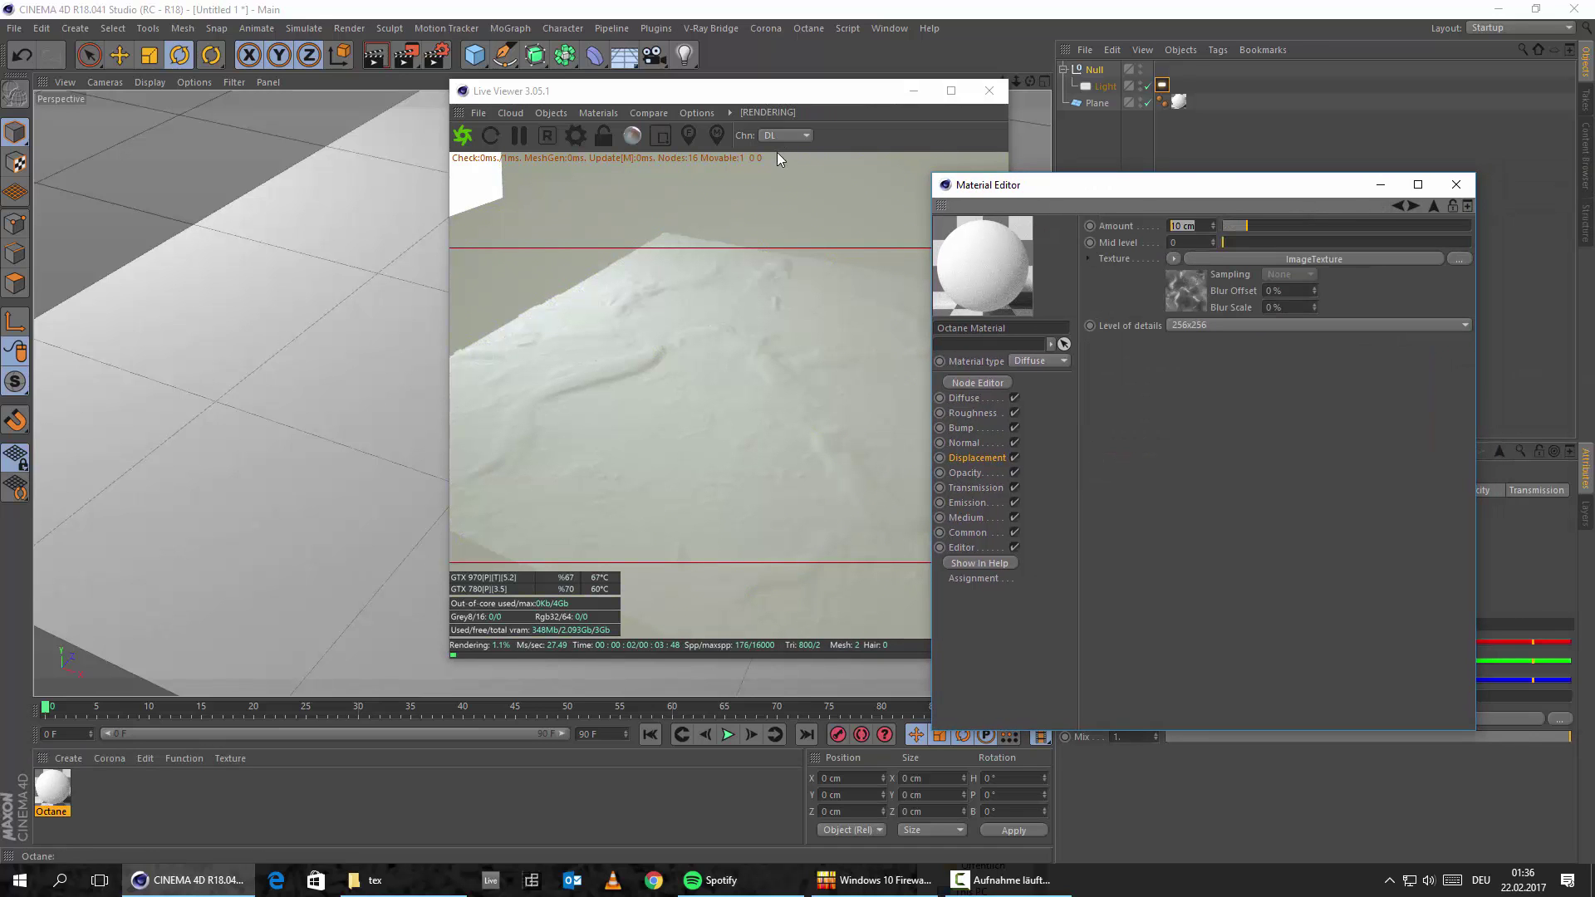
text(20)
key(Return)
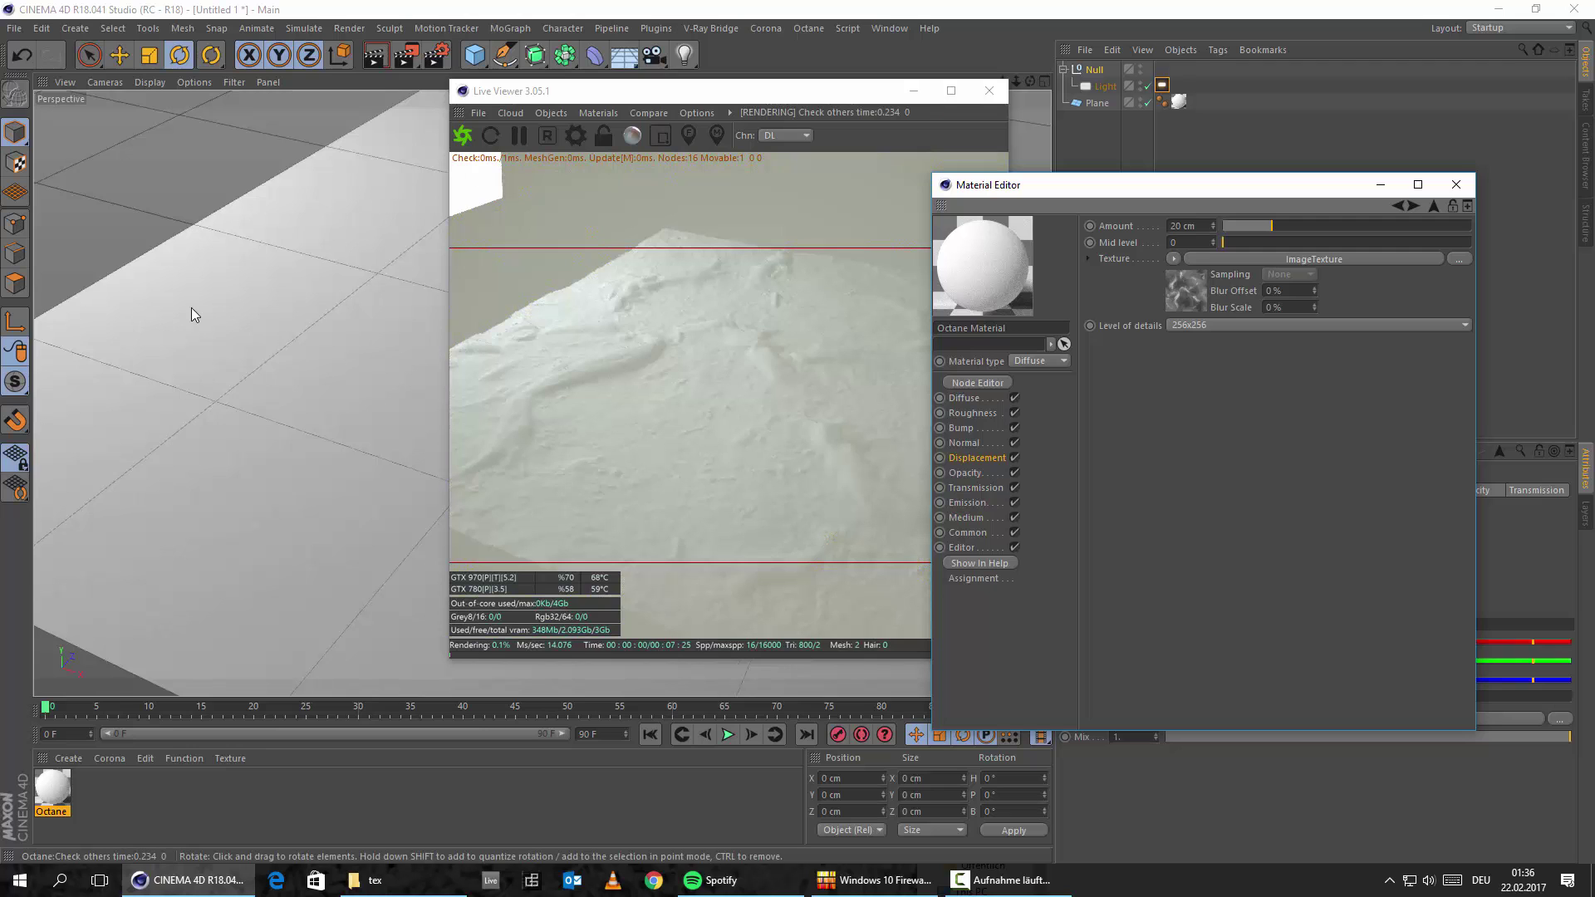
click(226, 346)
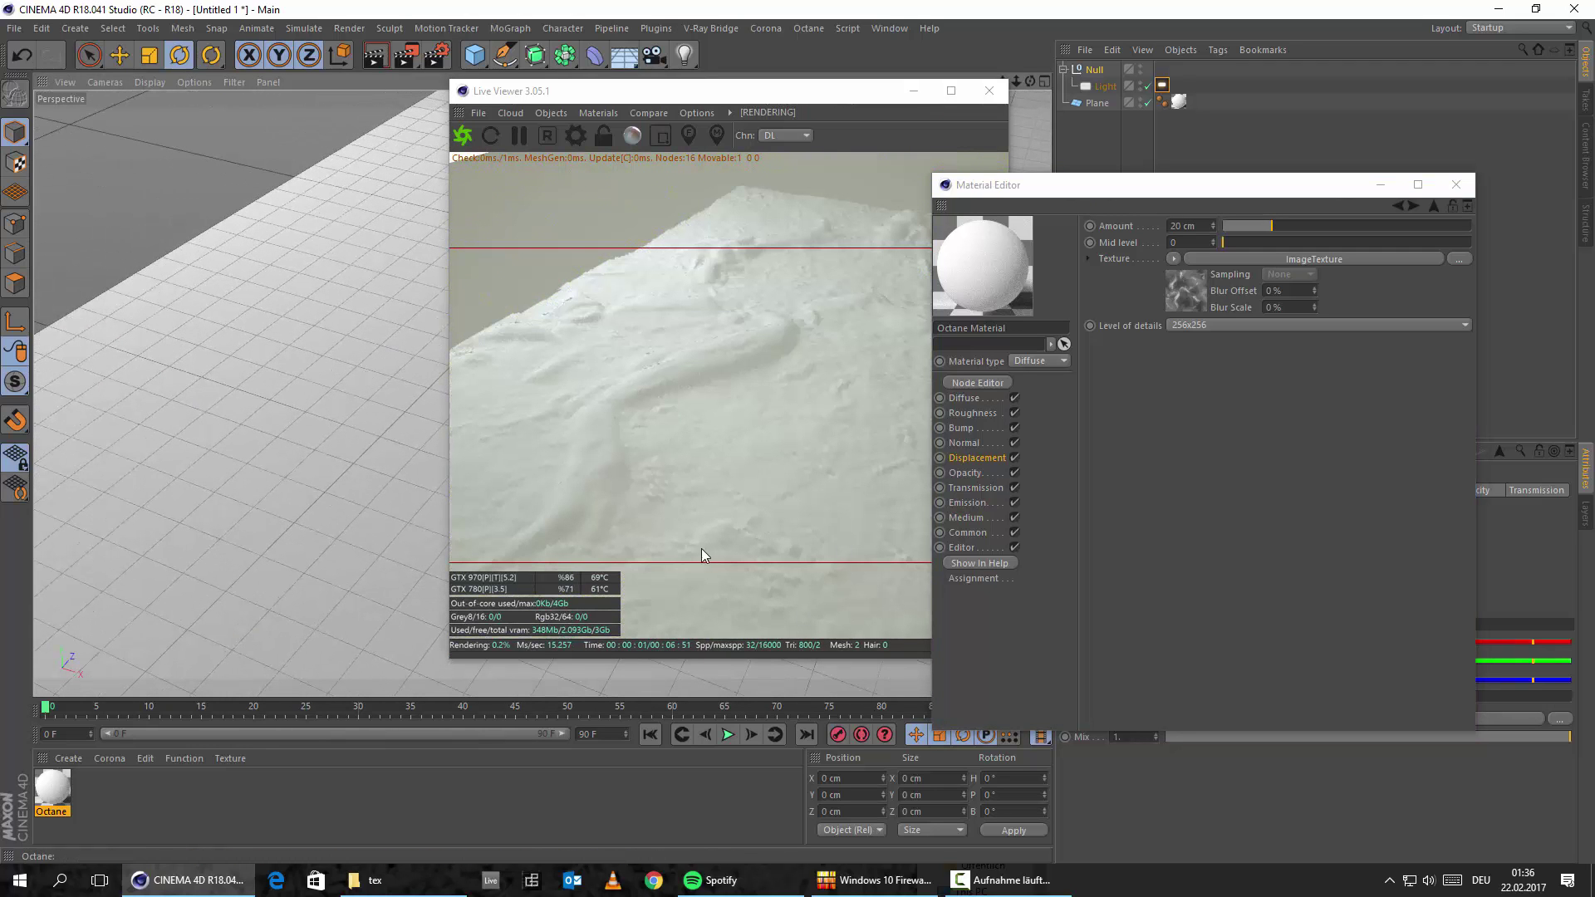
Step: Raise the displacement Level of details to 8192x8192
click(1133, 329)
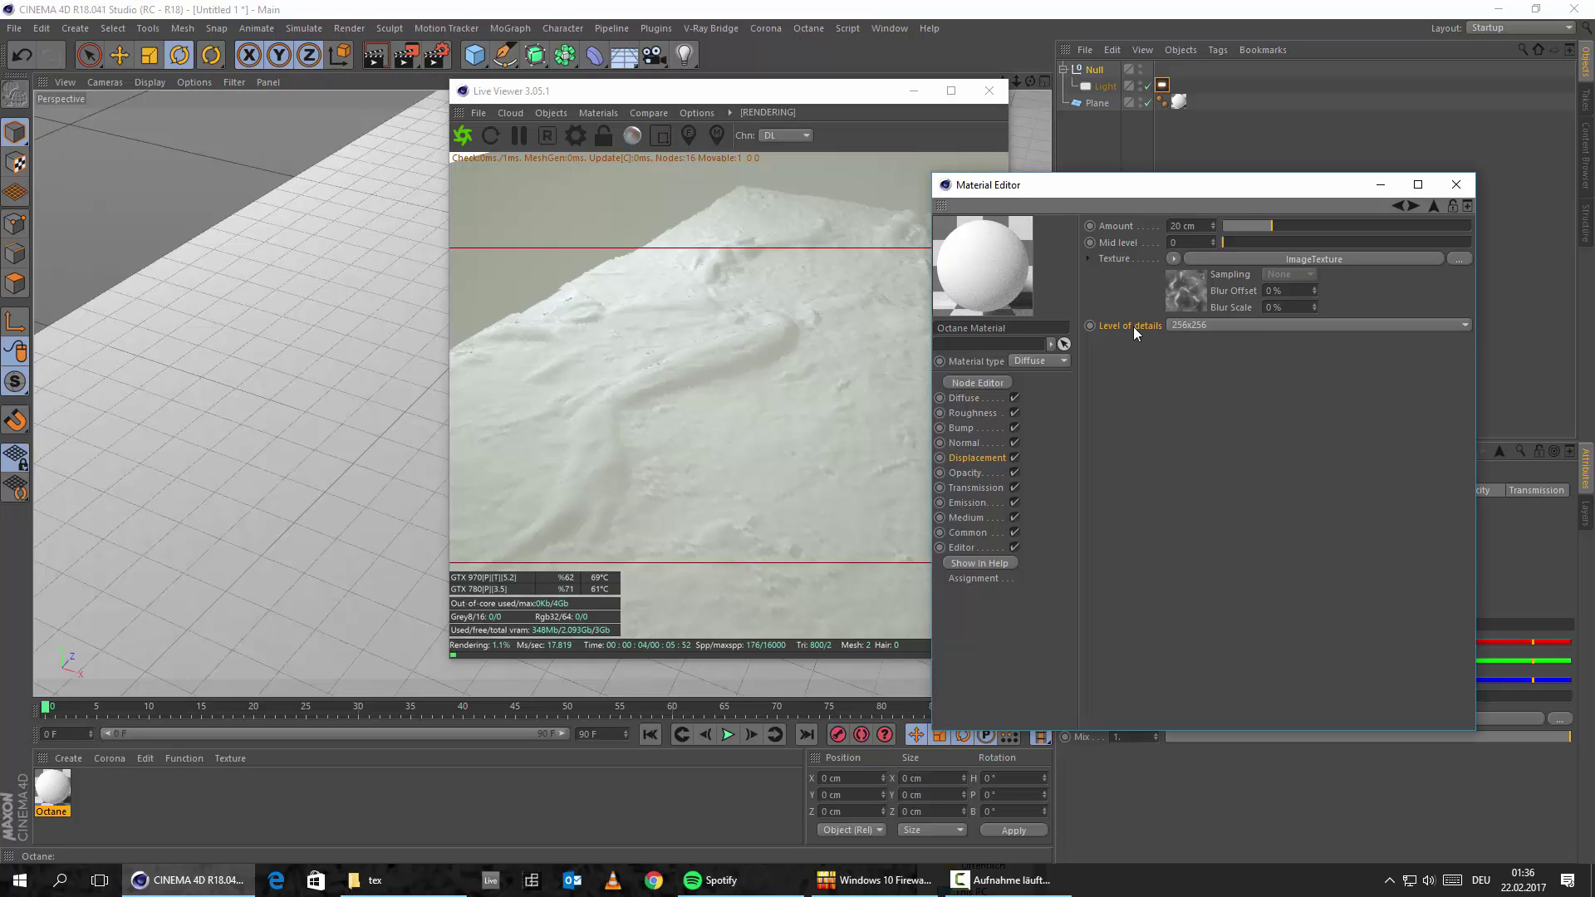
click(1213, 324)
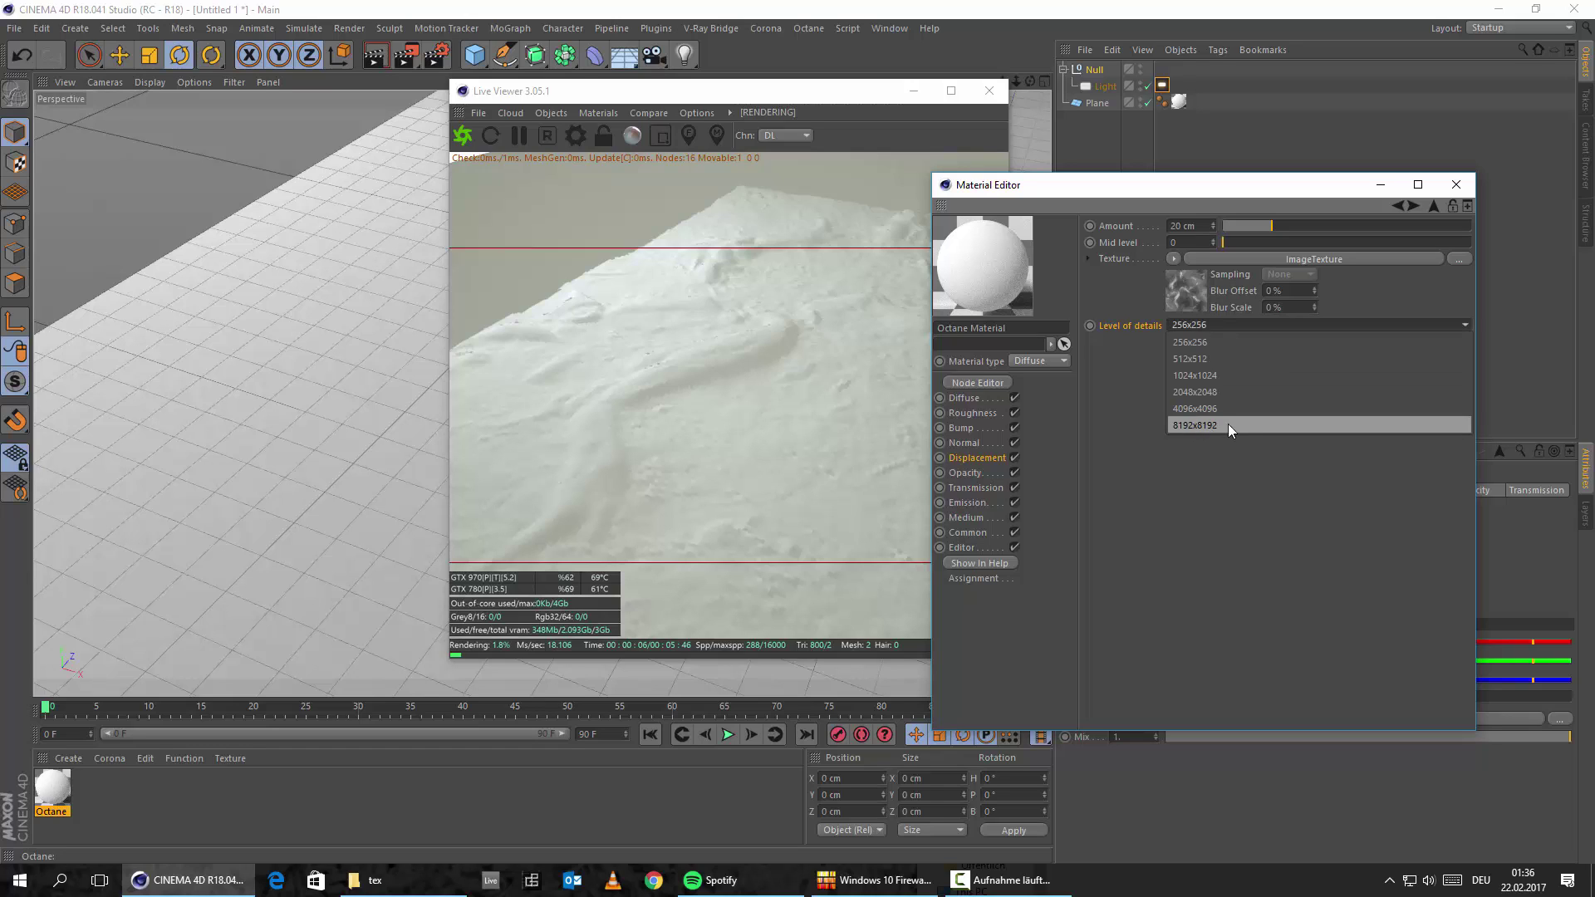
click(1201, 425)
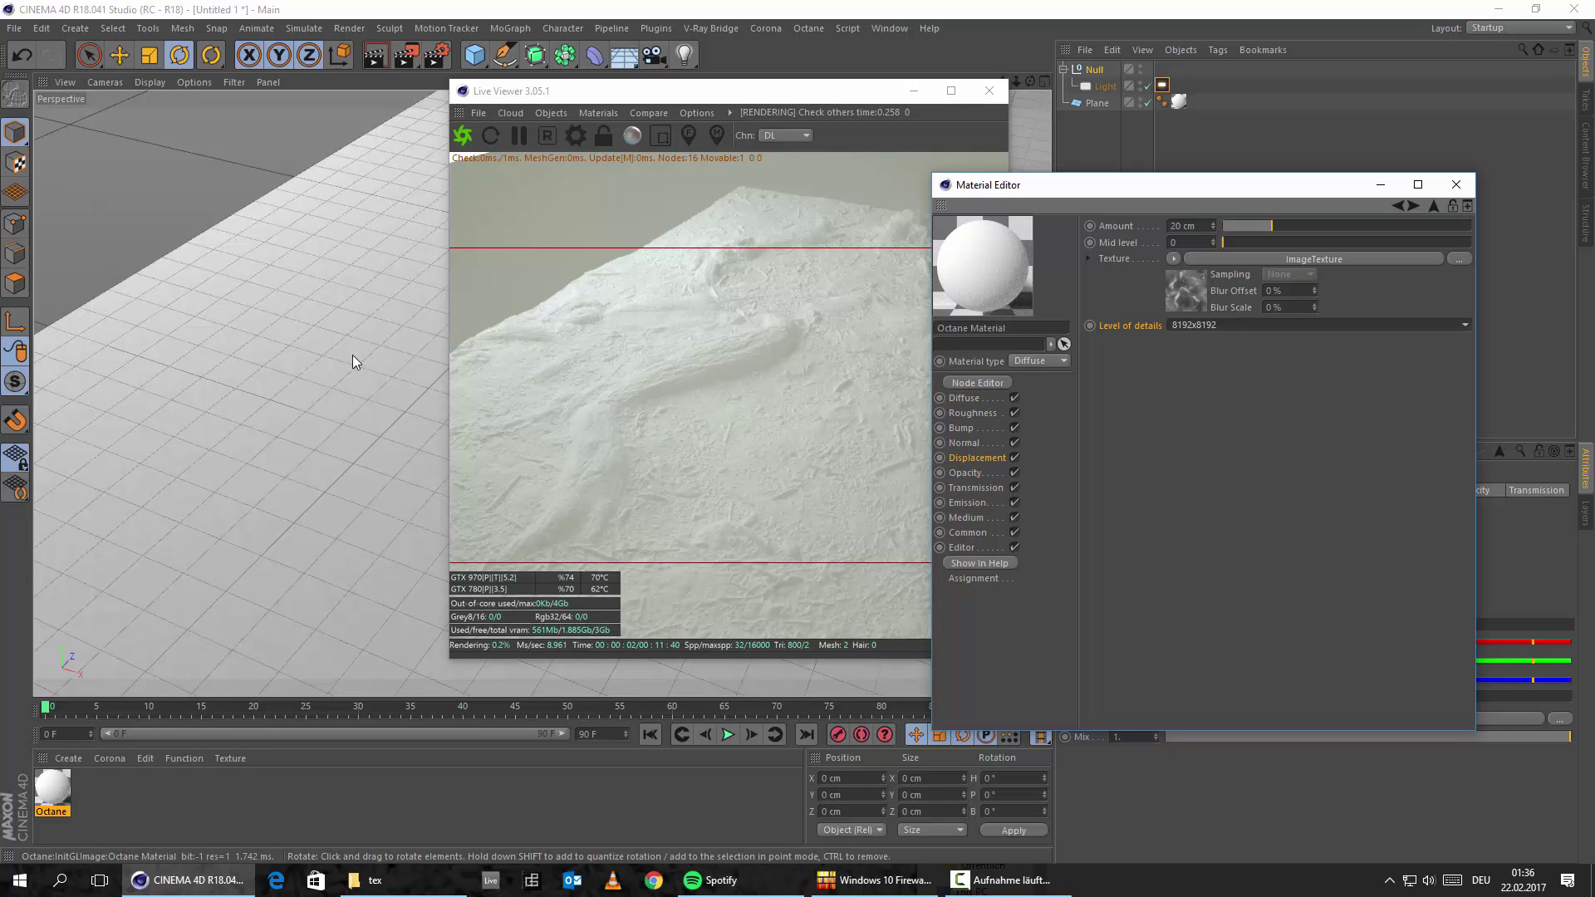
click(859, 367)
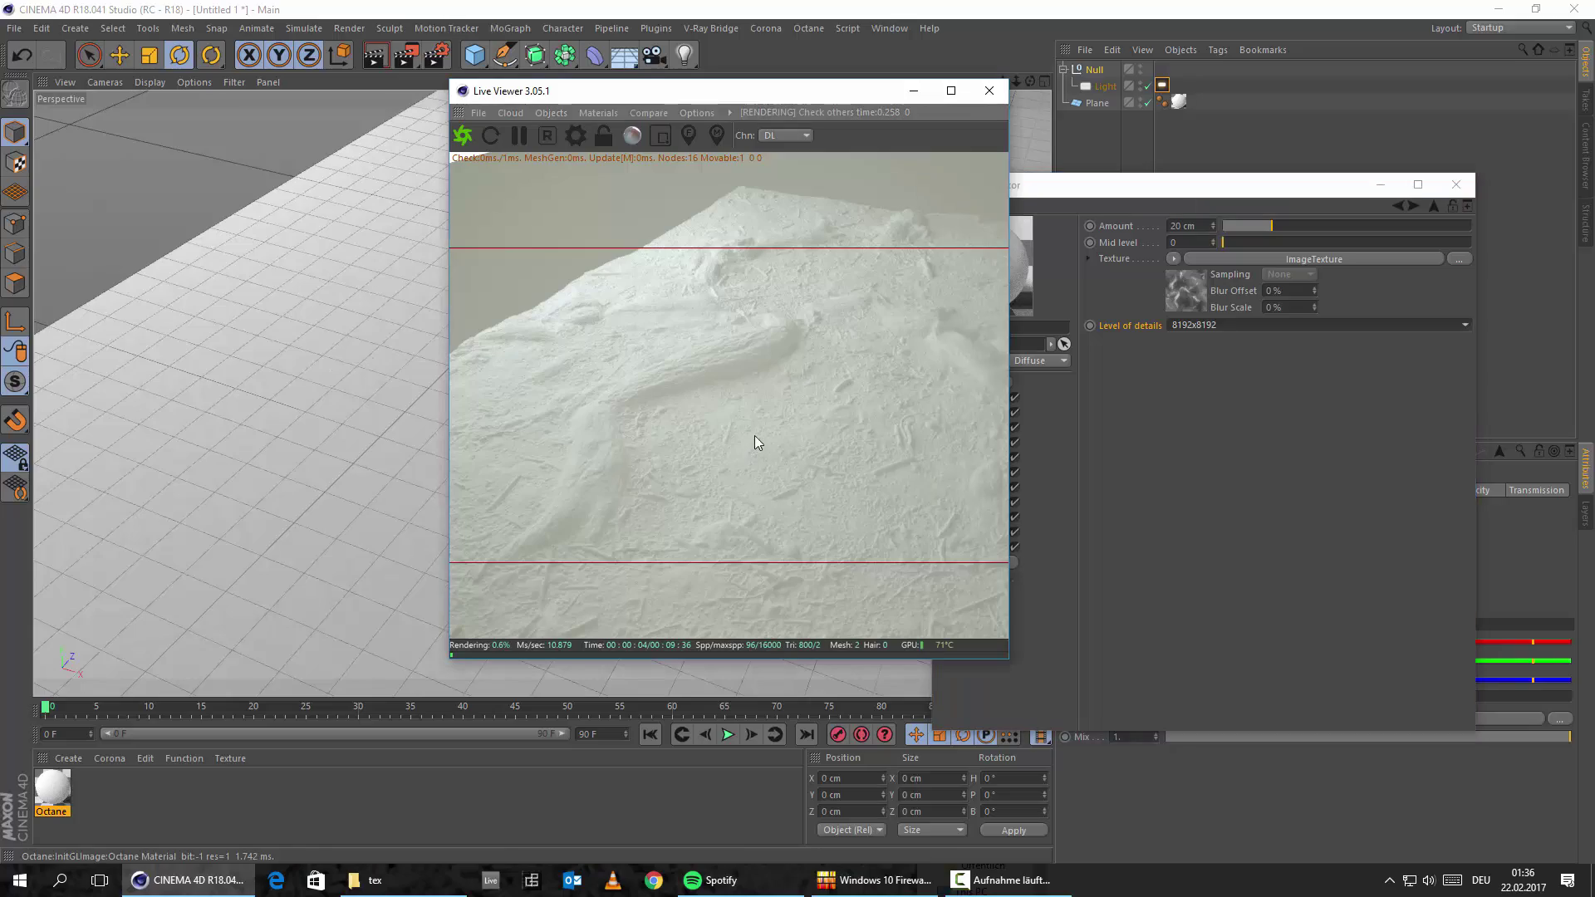
Step: Reframe the ground view, shift the Live Viewer left, and show the Roughness channel (Float 0, Mix 1)
alt+drag(380, 410, 284, 398)
click(1263, 462)
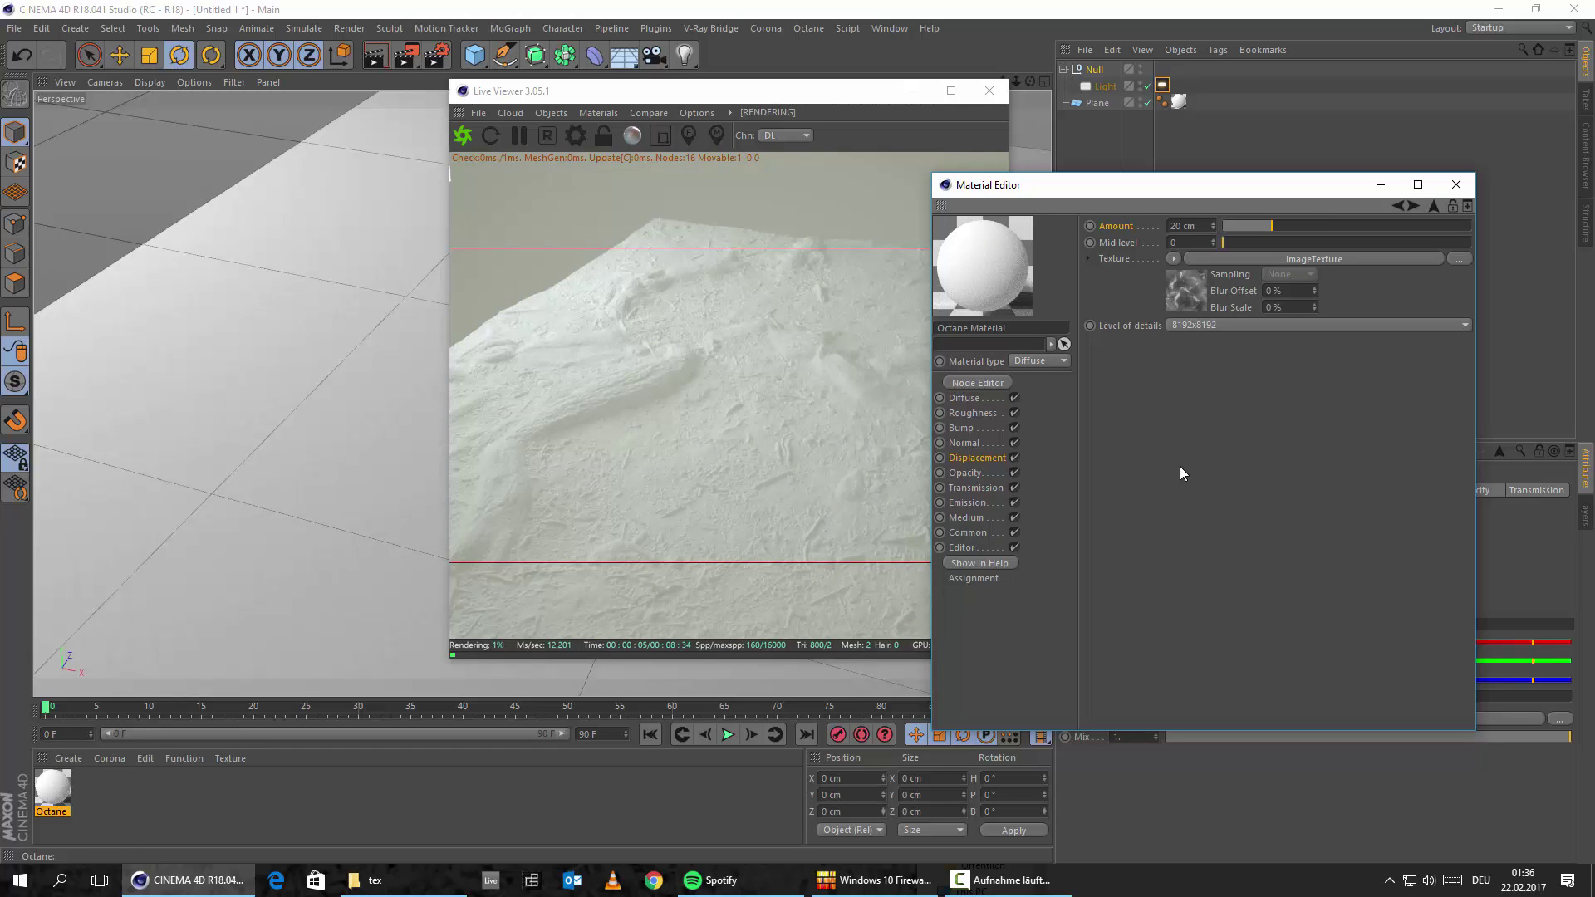
click(781, 96)
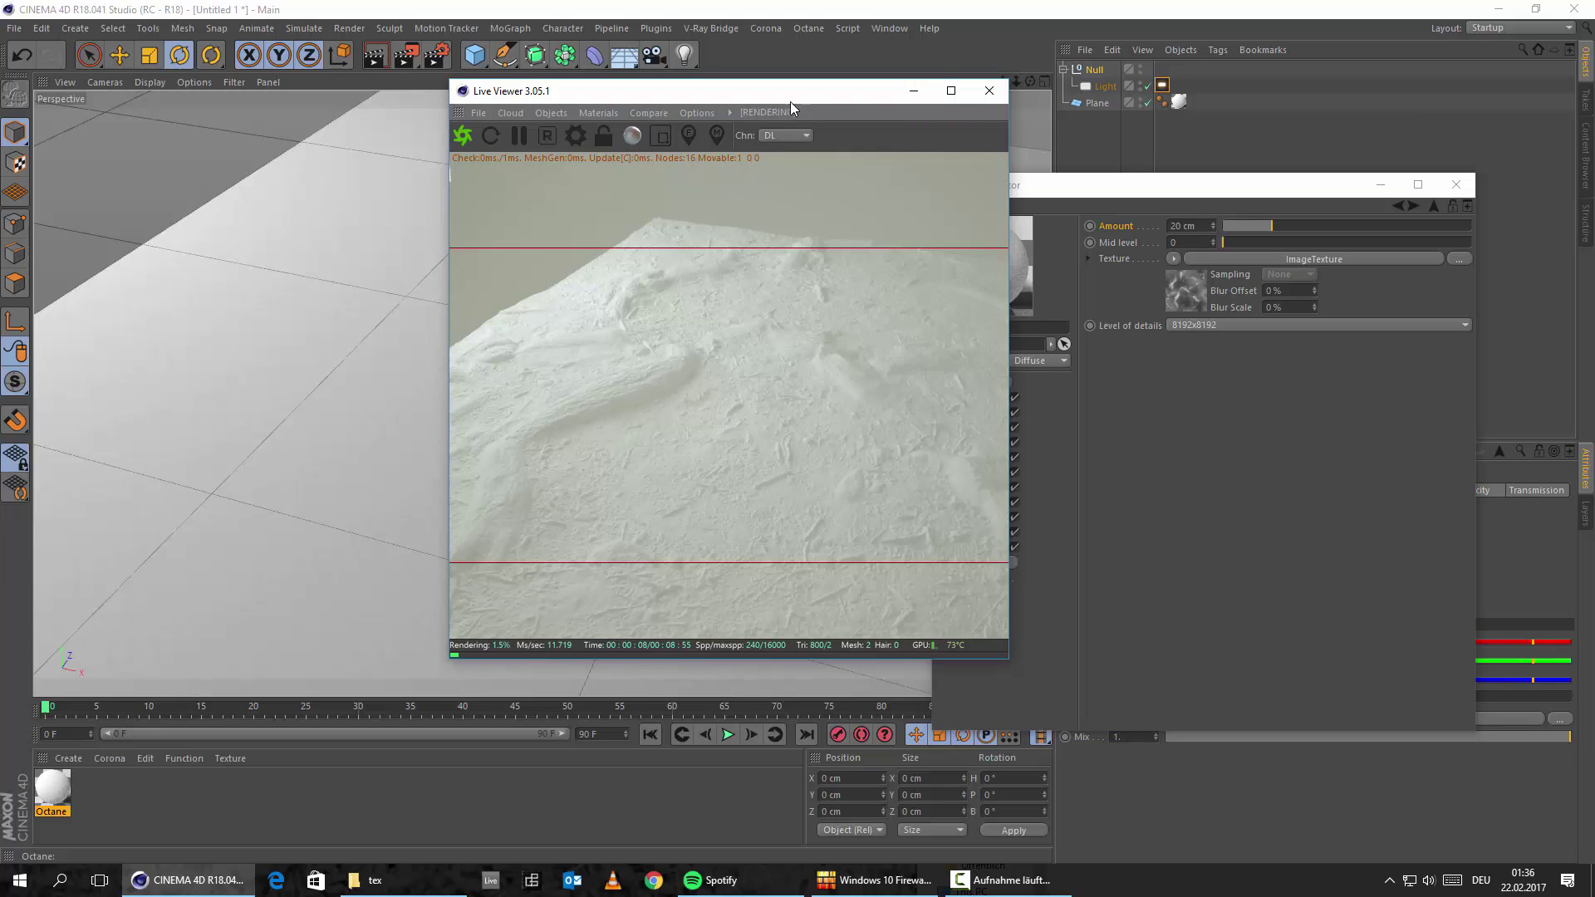
drag(796, 85, 738, 97)
click(1188, 445)
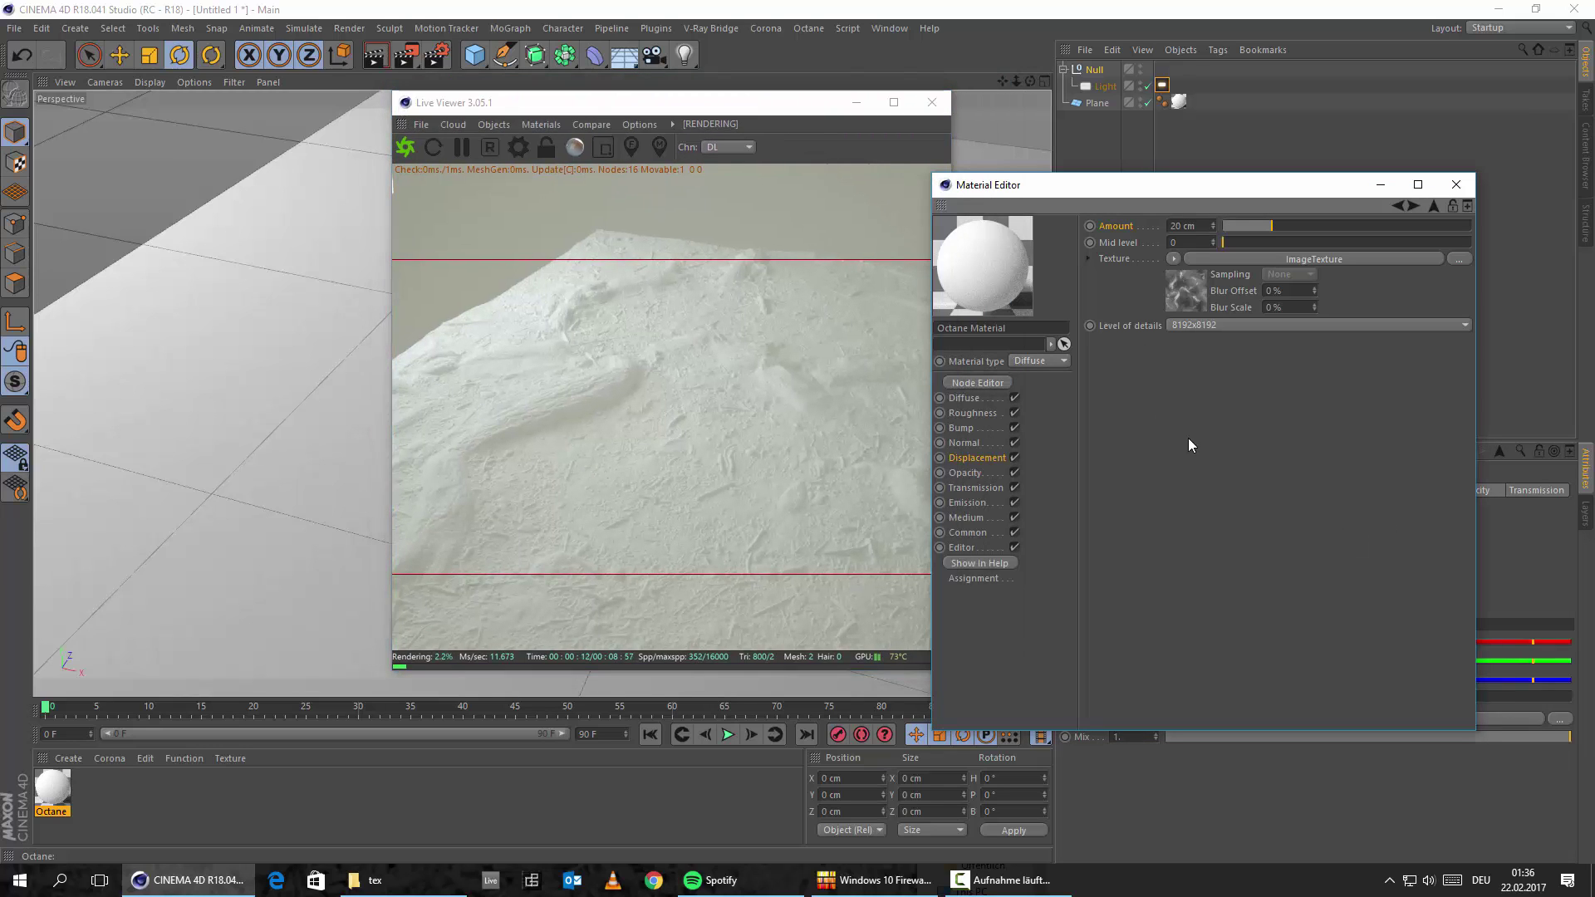
click(970, 413)
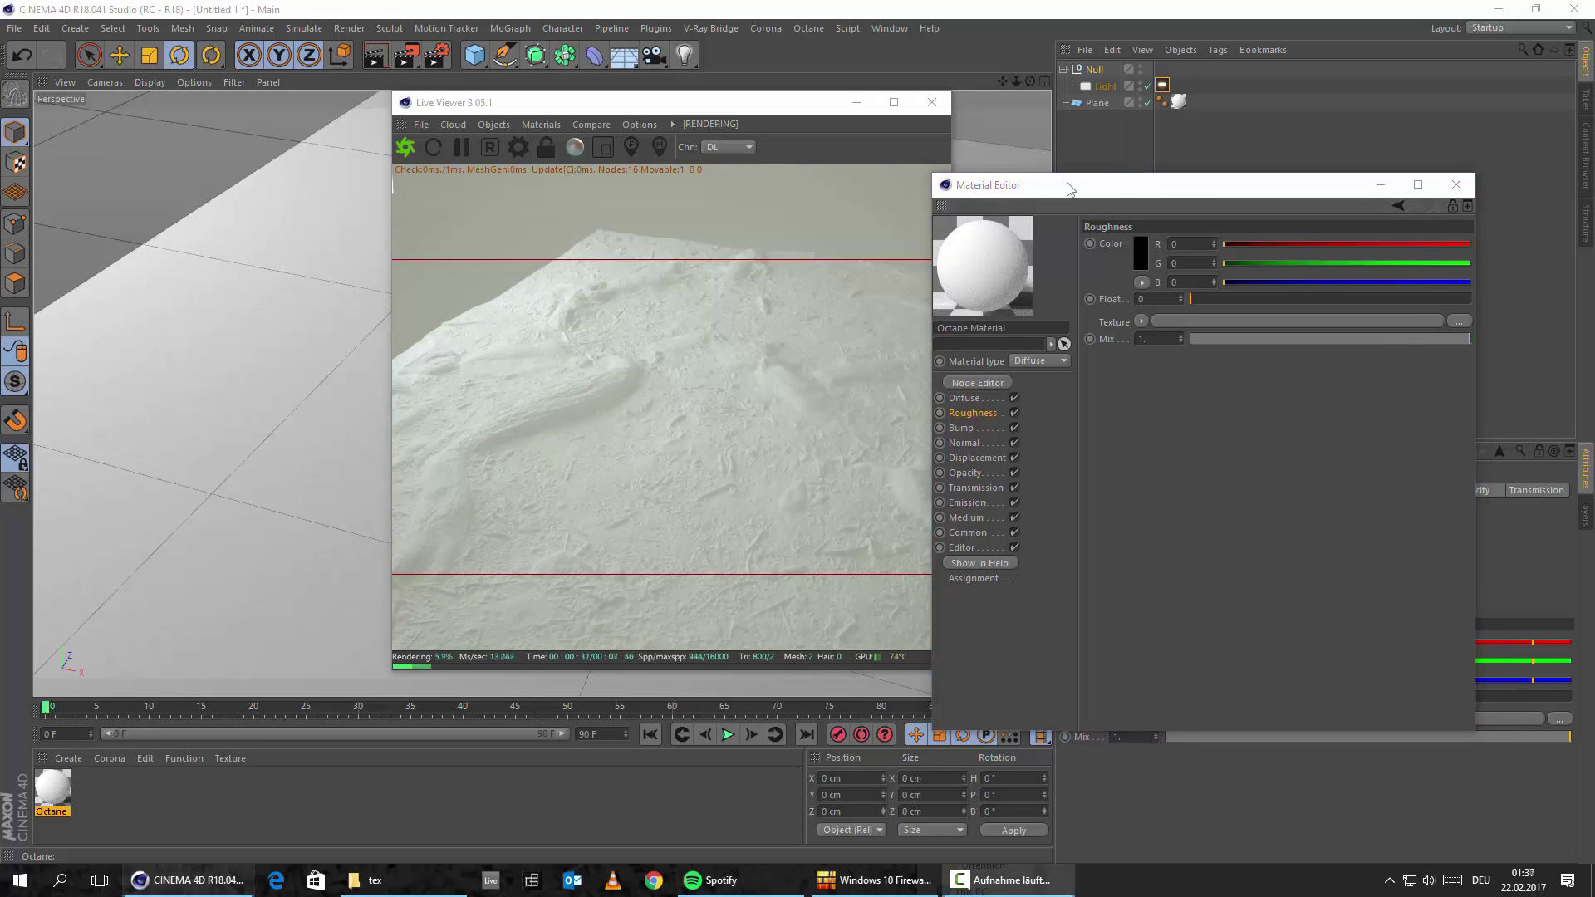
Step: Switch the material type to Glossy and enable the Specular and Roughness channels
click(1160, 469)
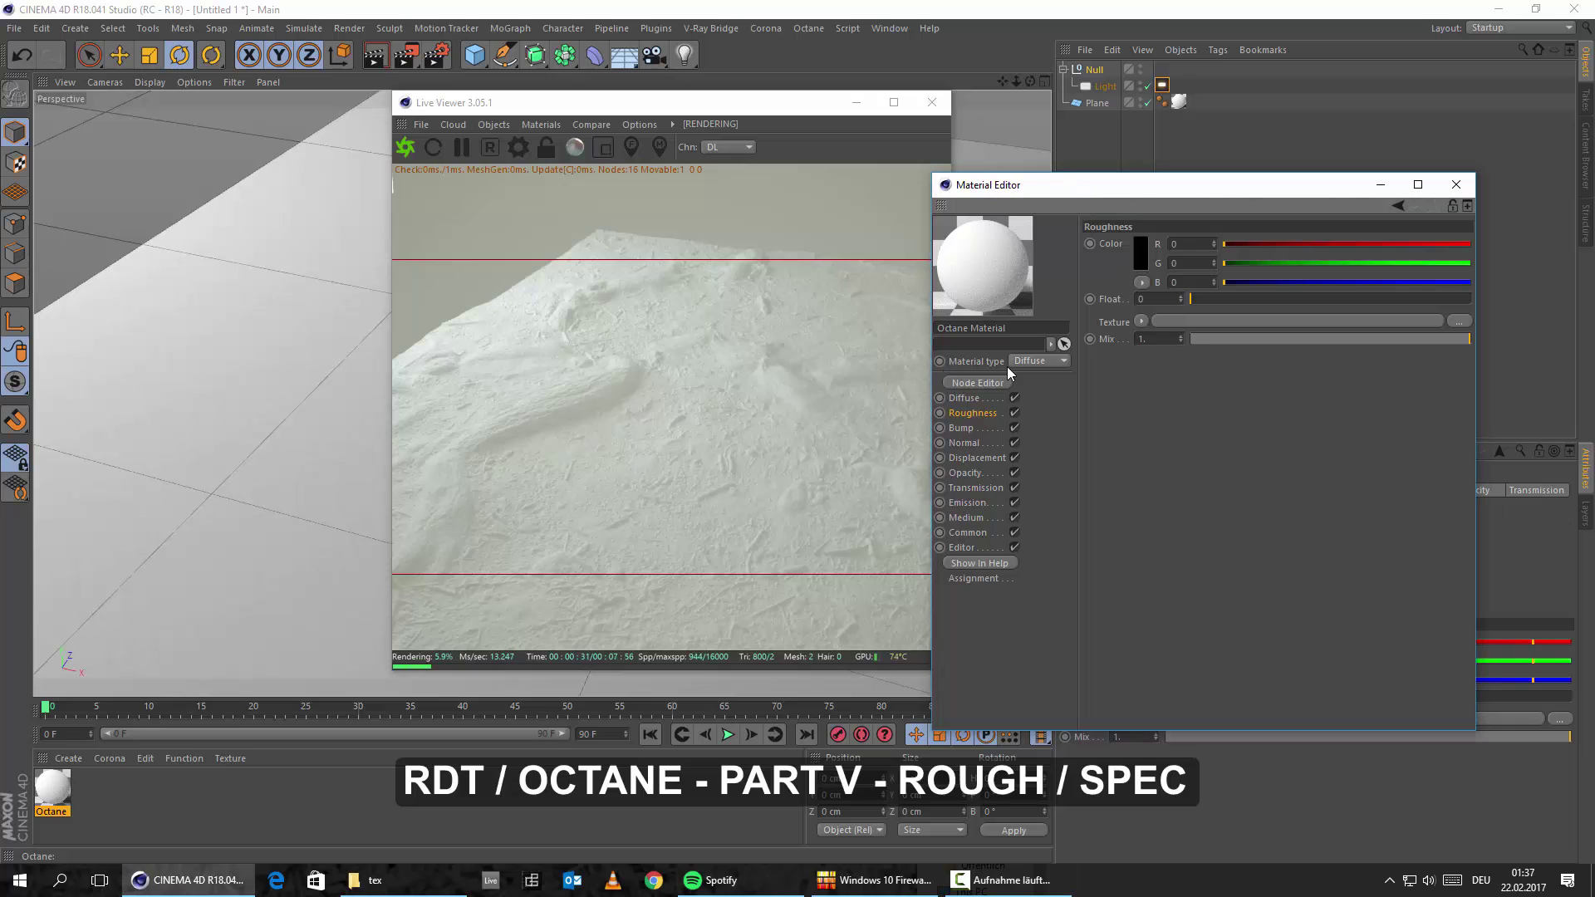
click(1054, 362)
click(1040, 392)
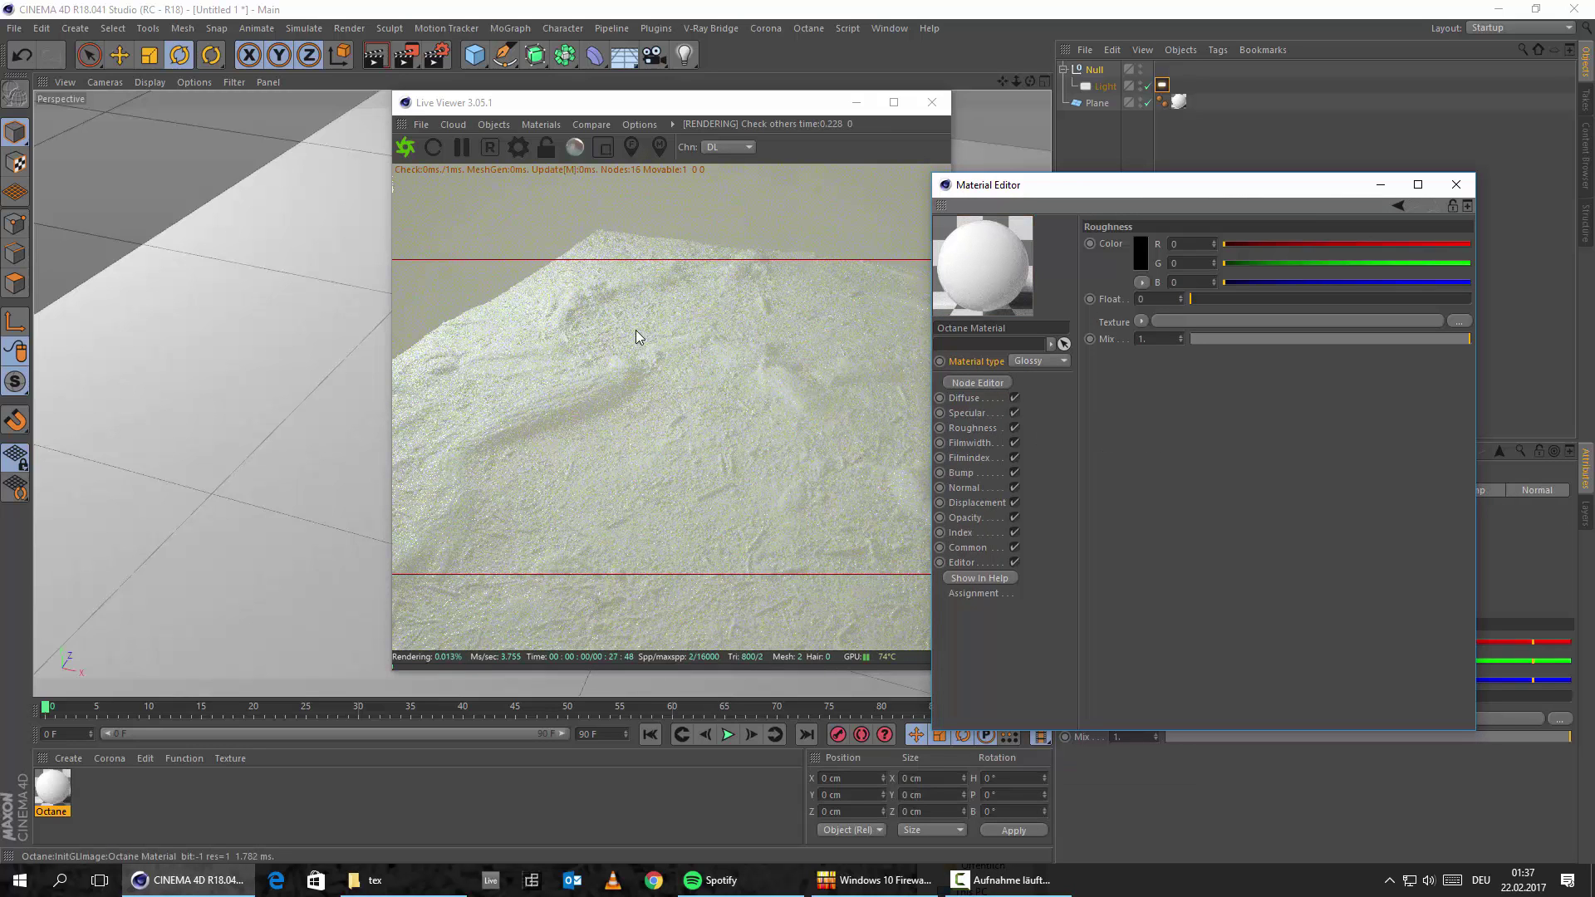
click(969, 412)
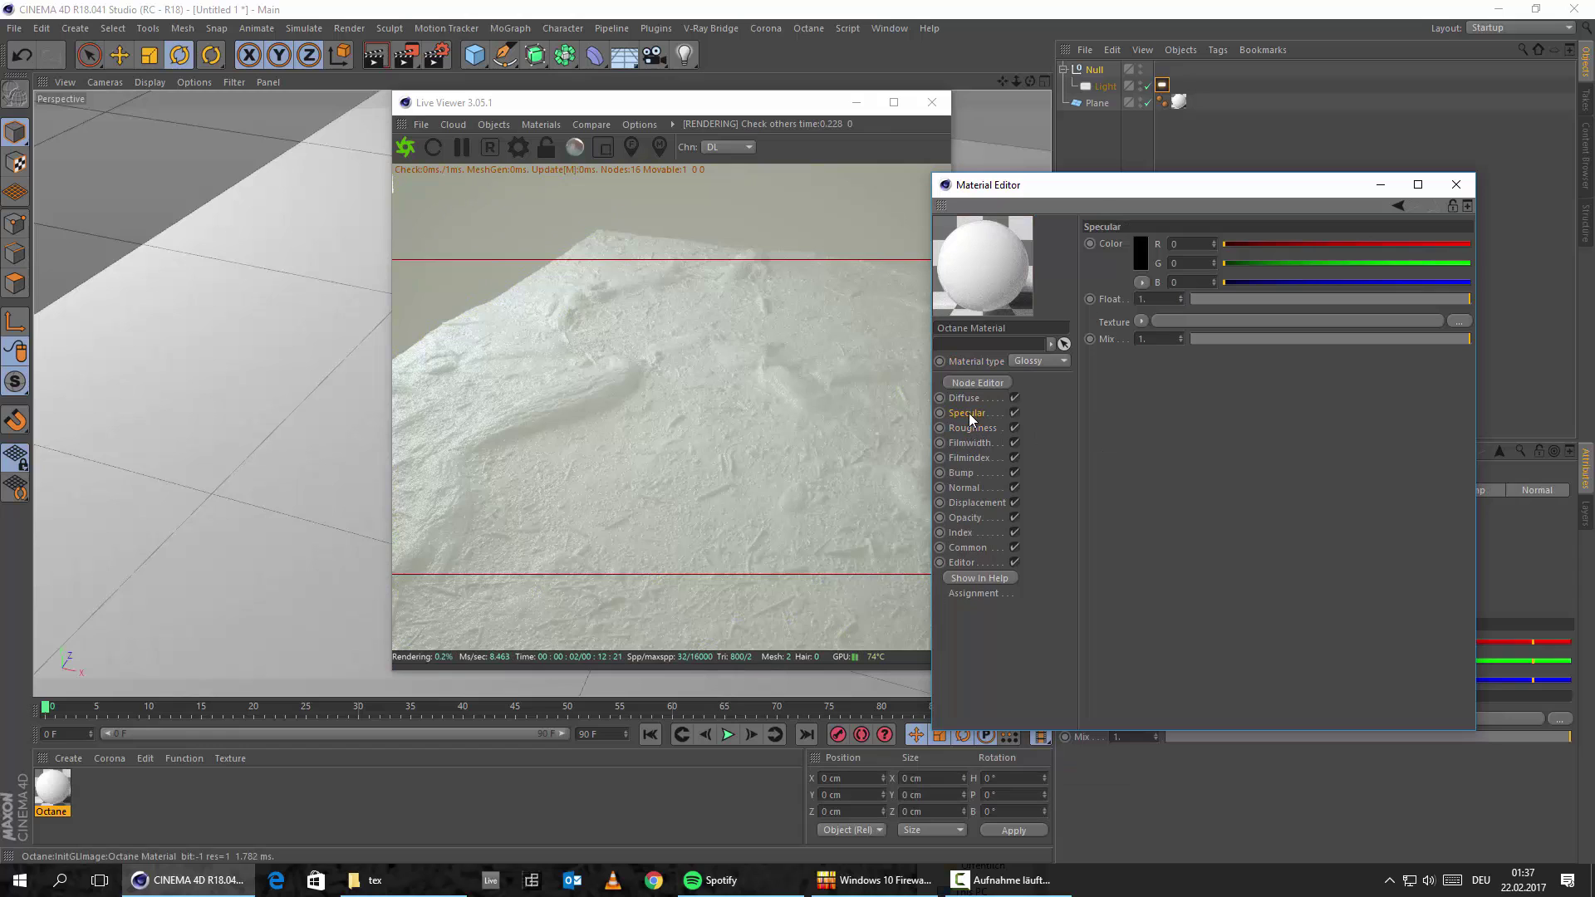
click(974, 422)
click(970, 414)
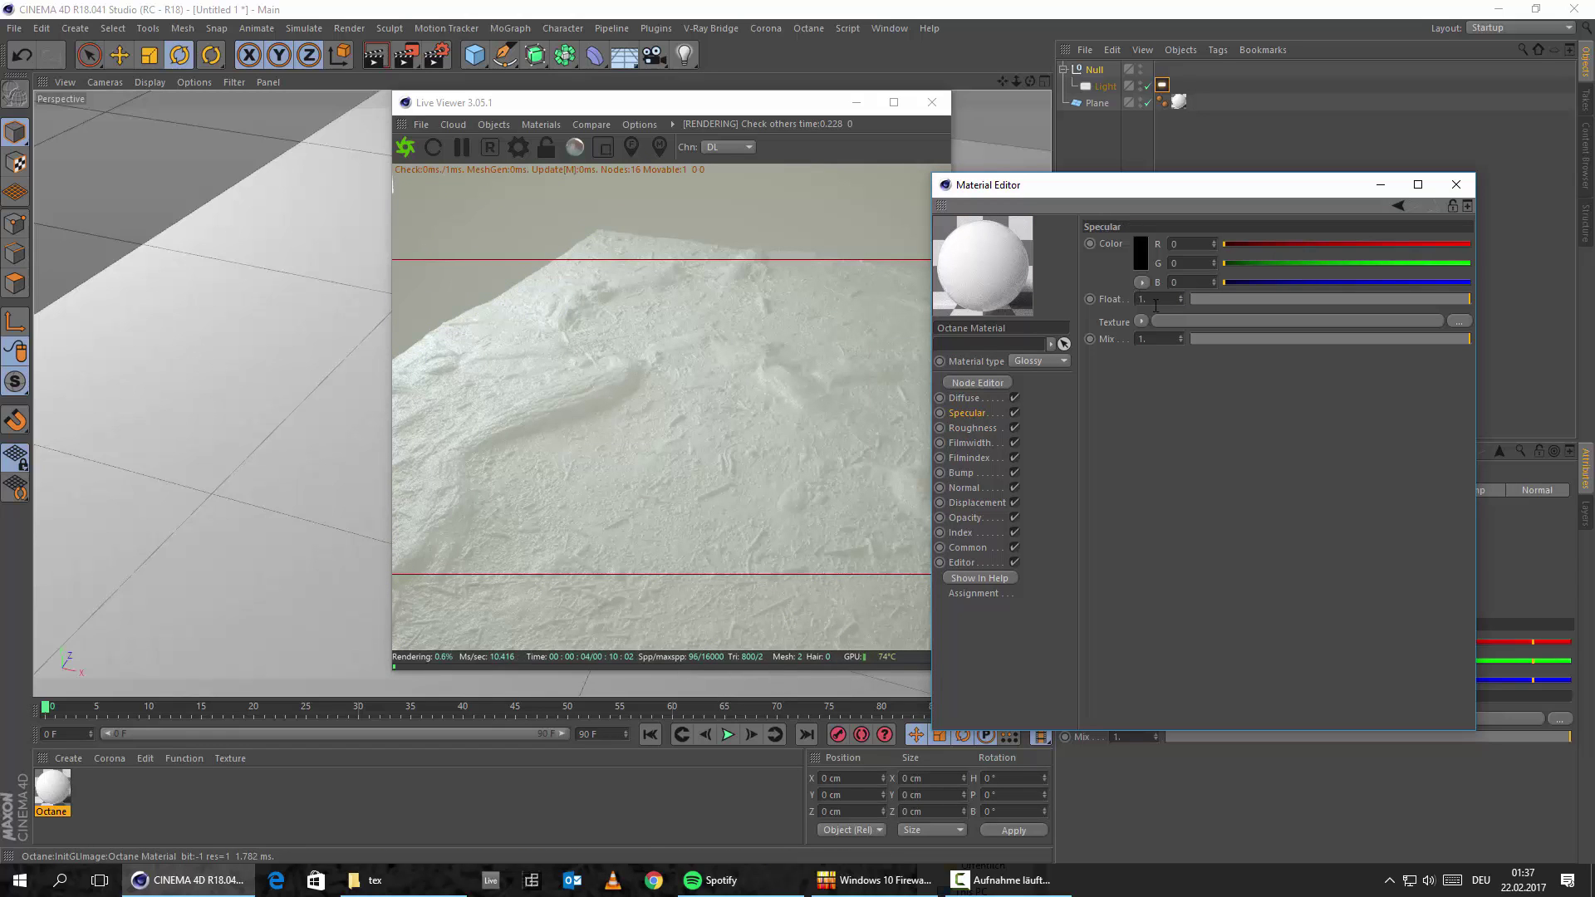
click(973, 427)
alt+drag(375, 342, 313, 341)
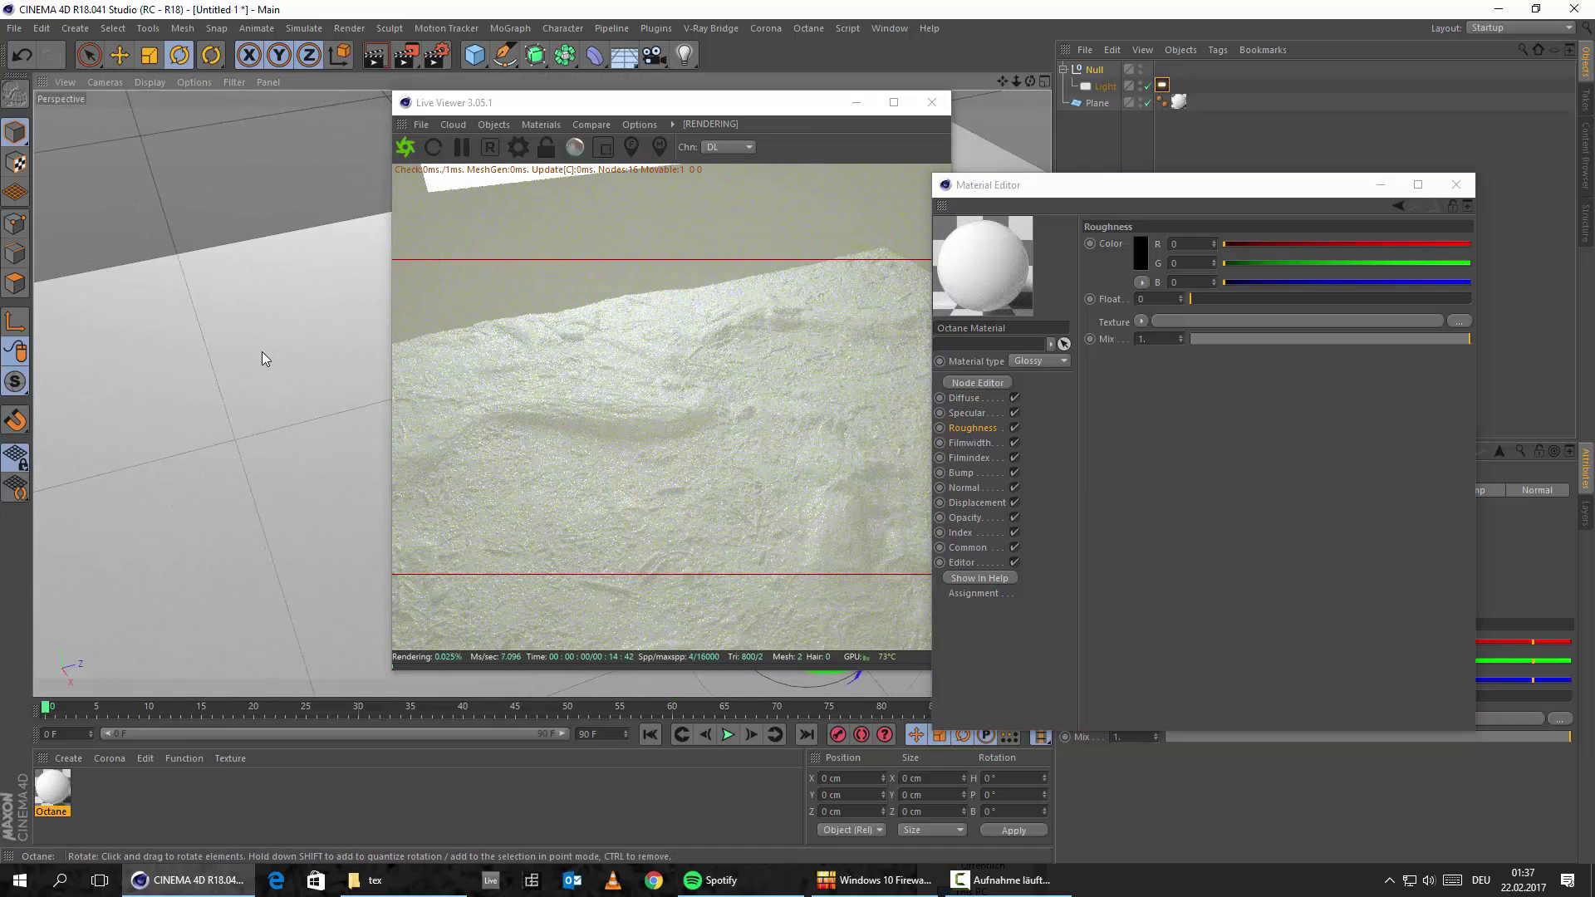
Step: Set the material's Index to 1.6
click(959, 532)
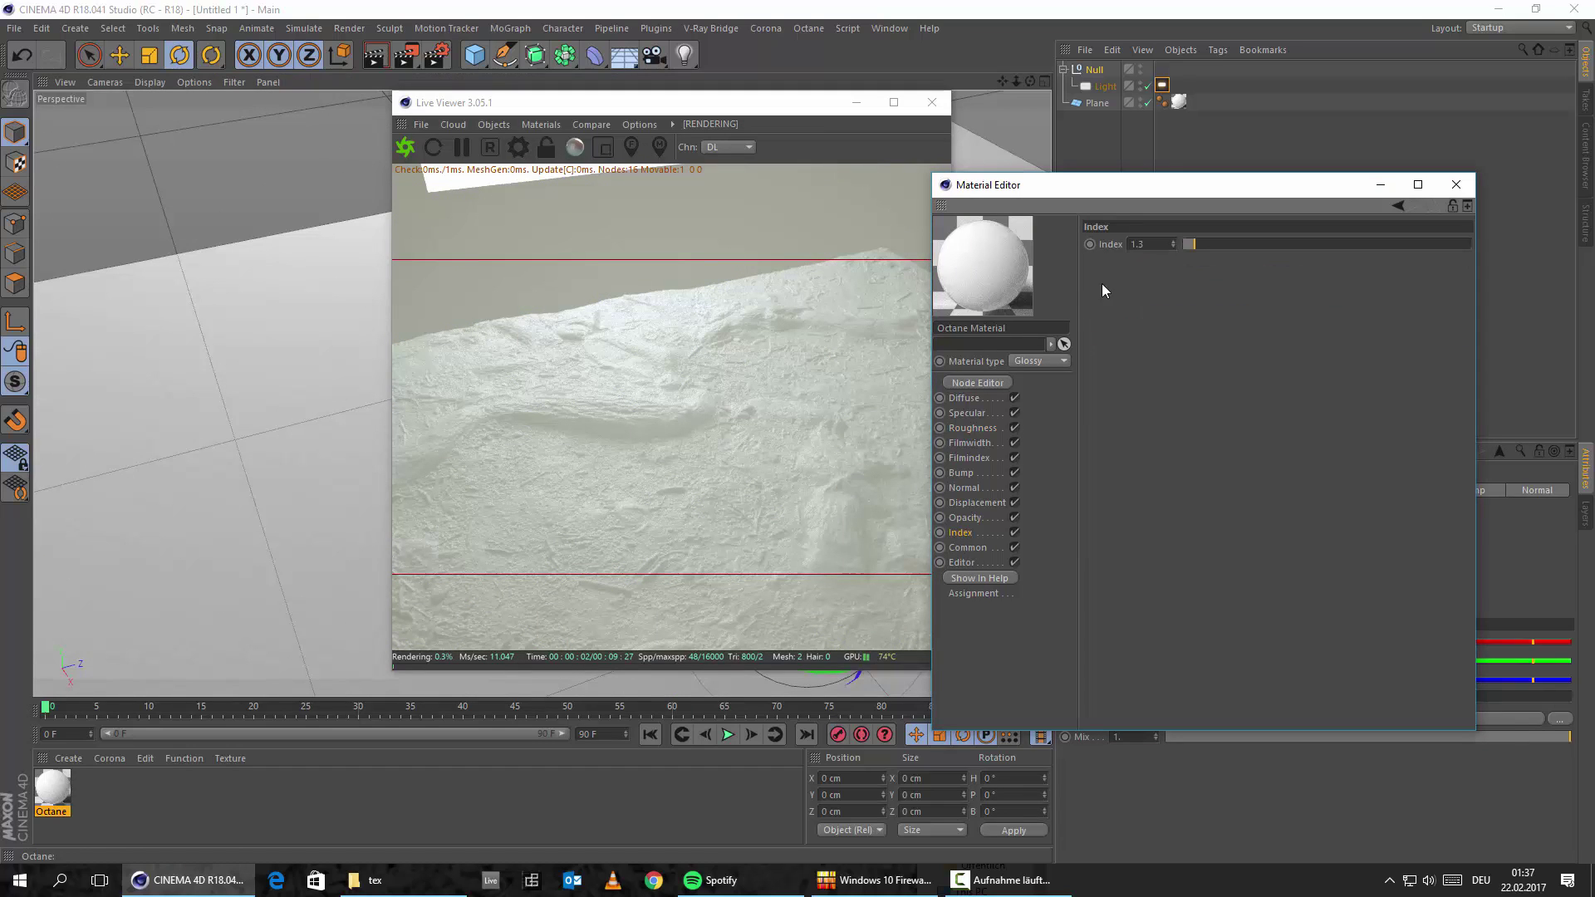
click(1159, 242)
text(1.6)
key(Return)
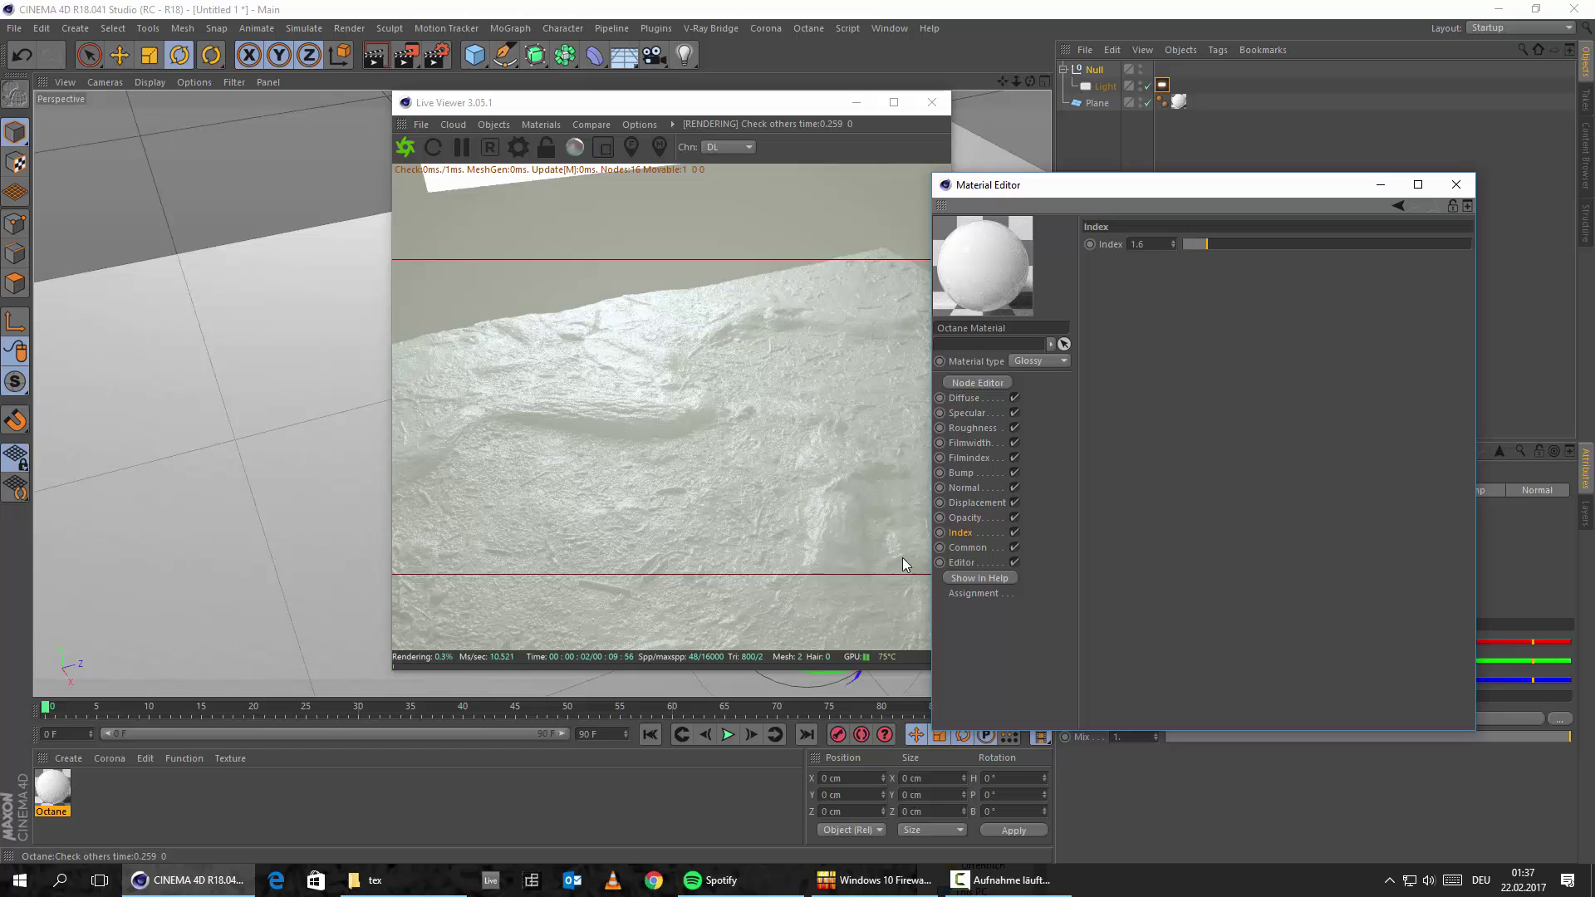
drag(773, 104, 705, 108)
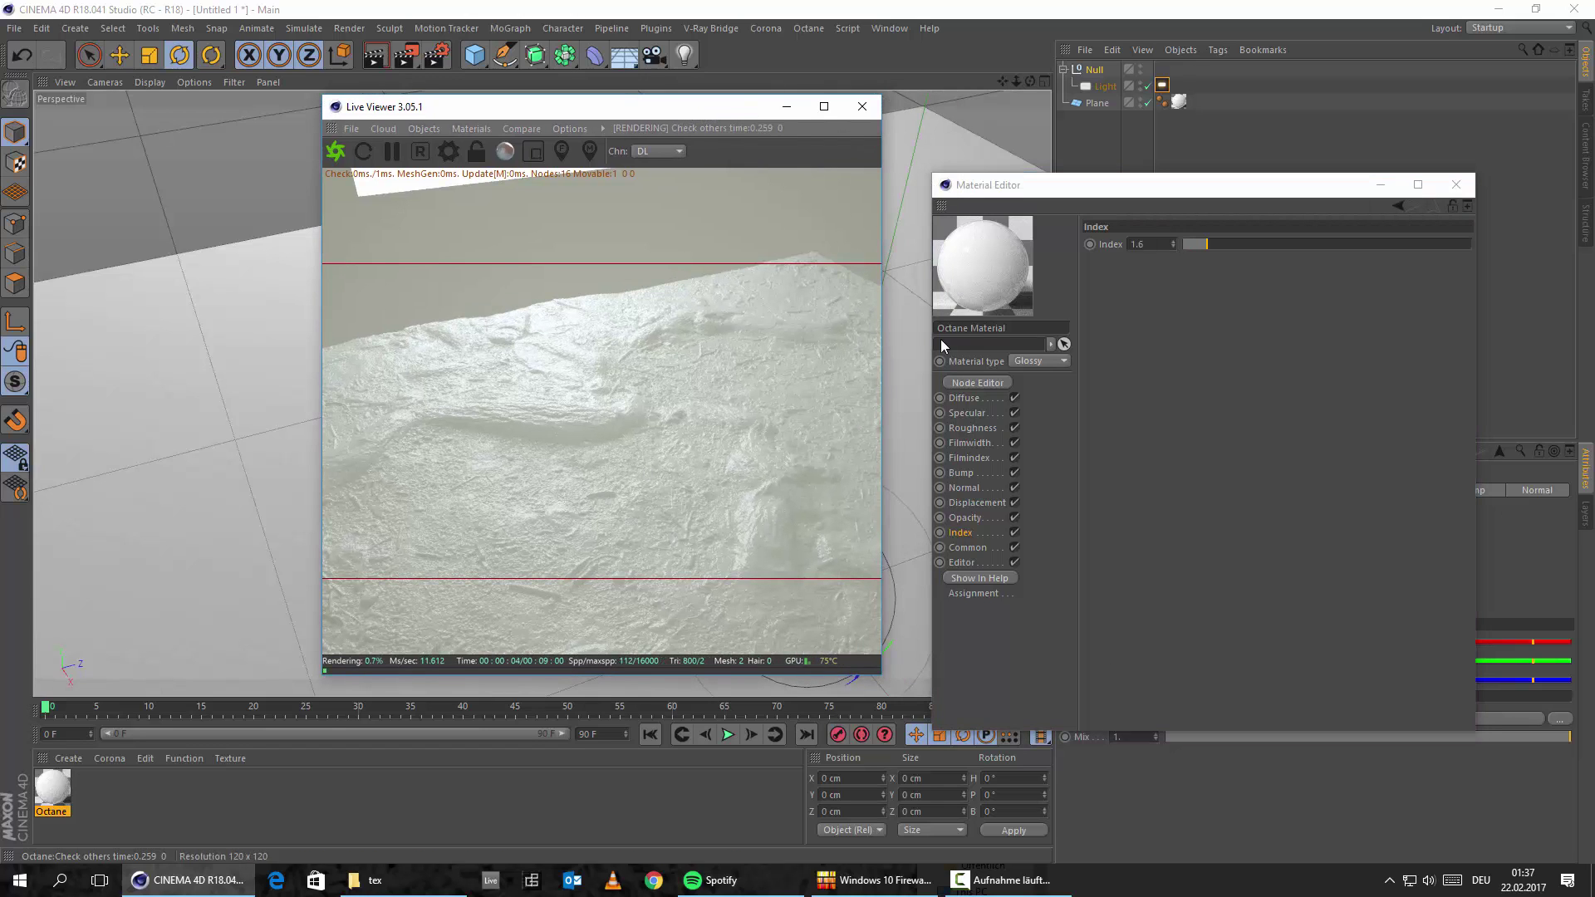
Step: Add an Octane ImageTexture to Roughness loading Roots-02_ROUGHNESS_8k.jpg, without copying it into the project
click(974, 428)
click(1142, 322)
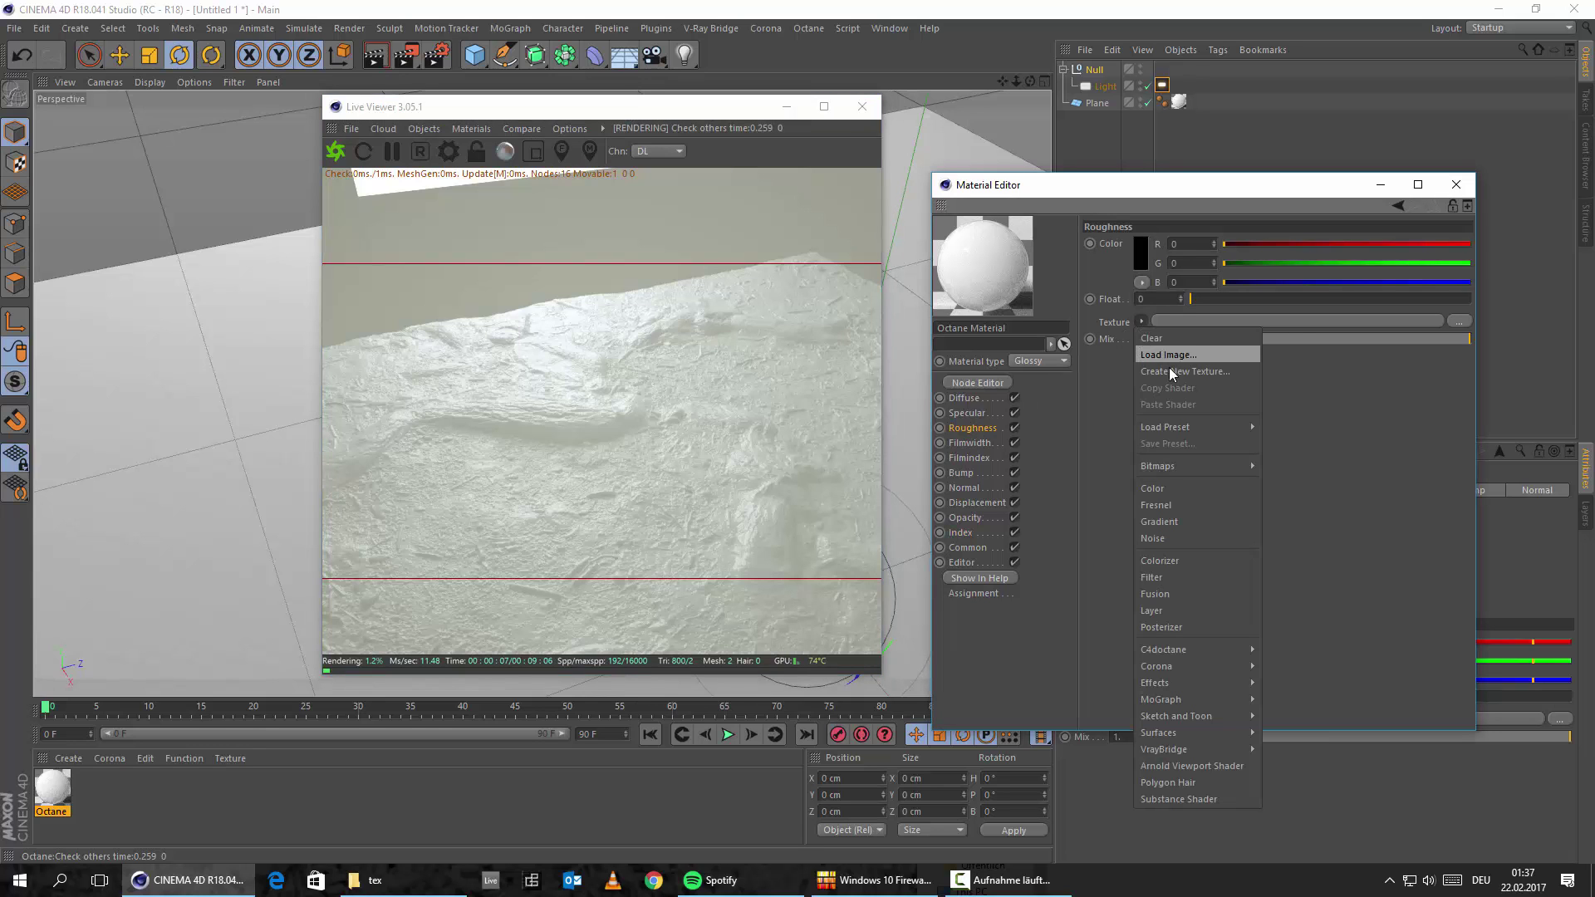
mouse_move(1174, 651)
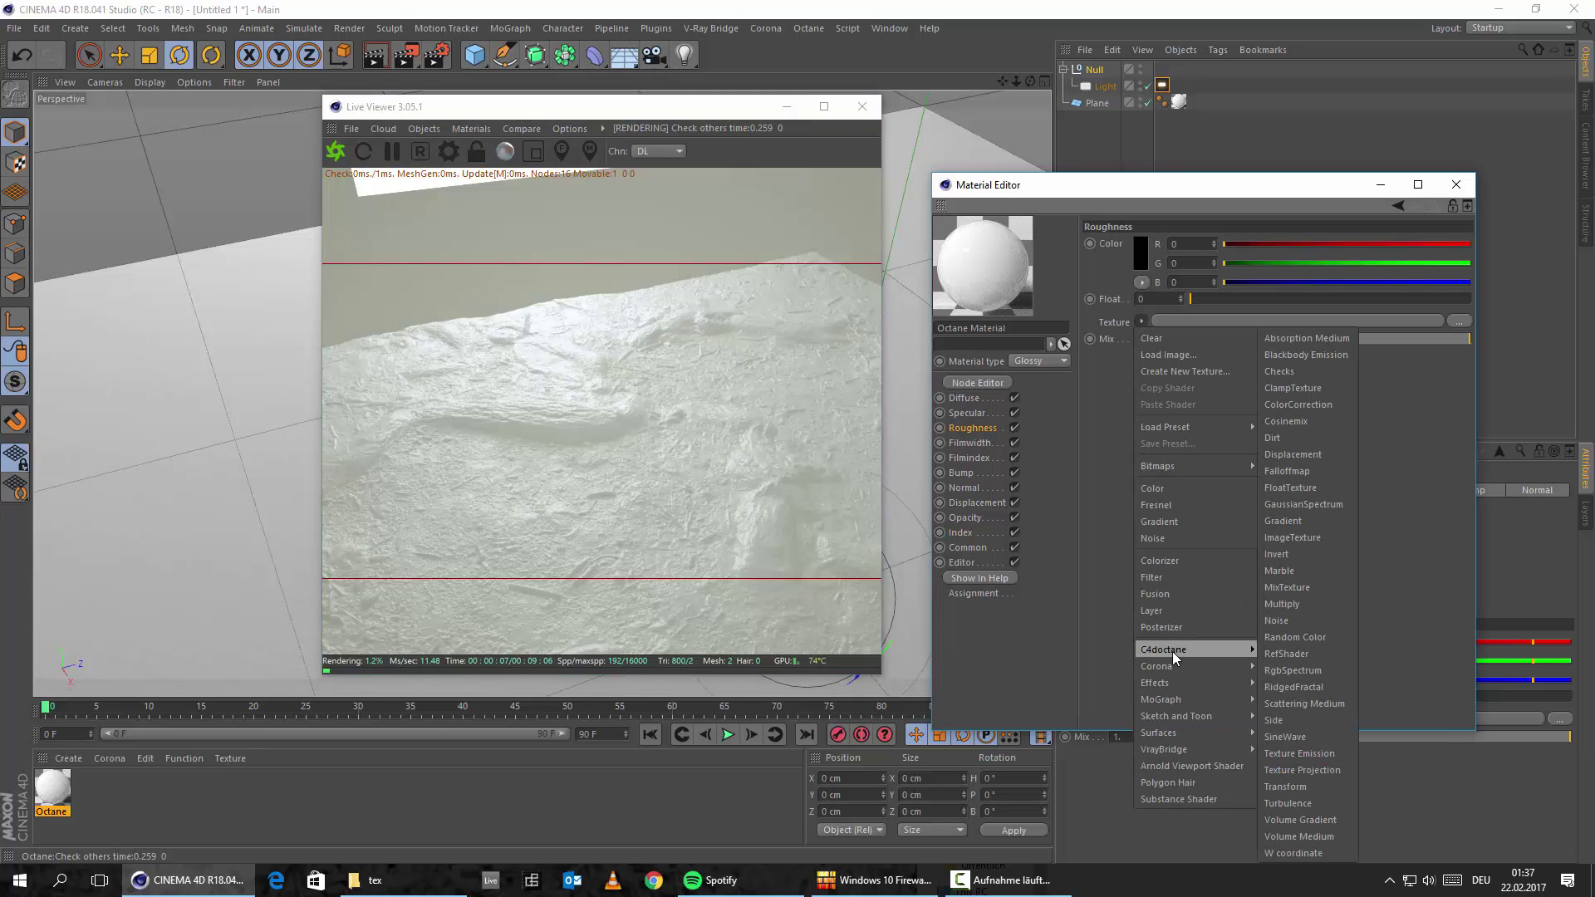
click(1309, 538)
click(1321, 318)
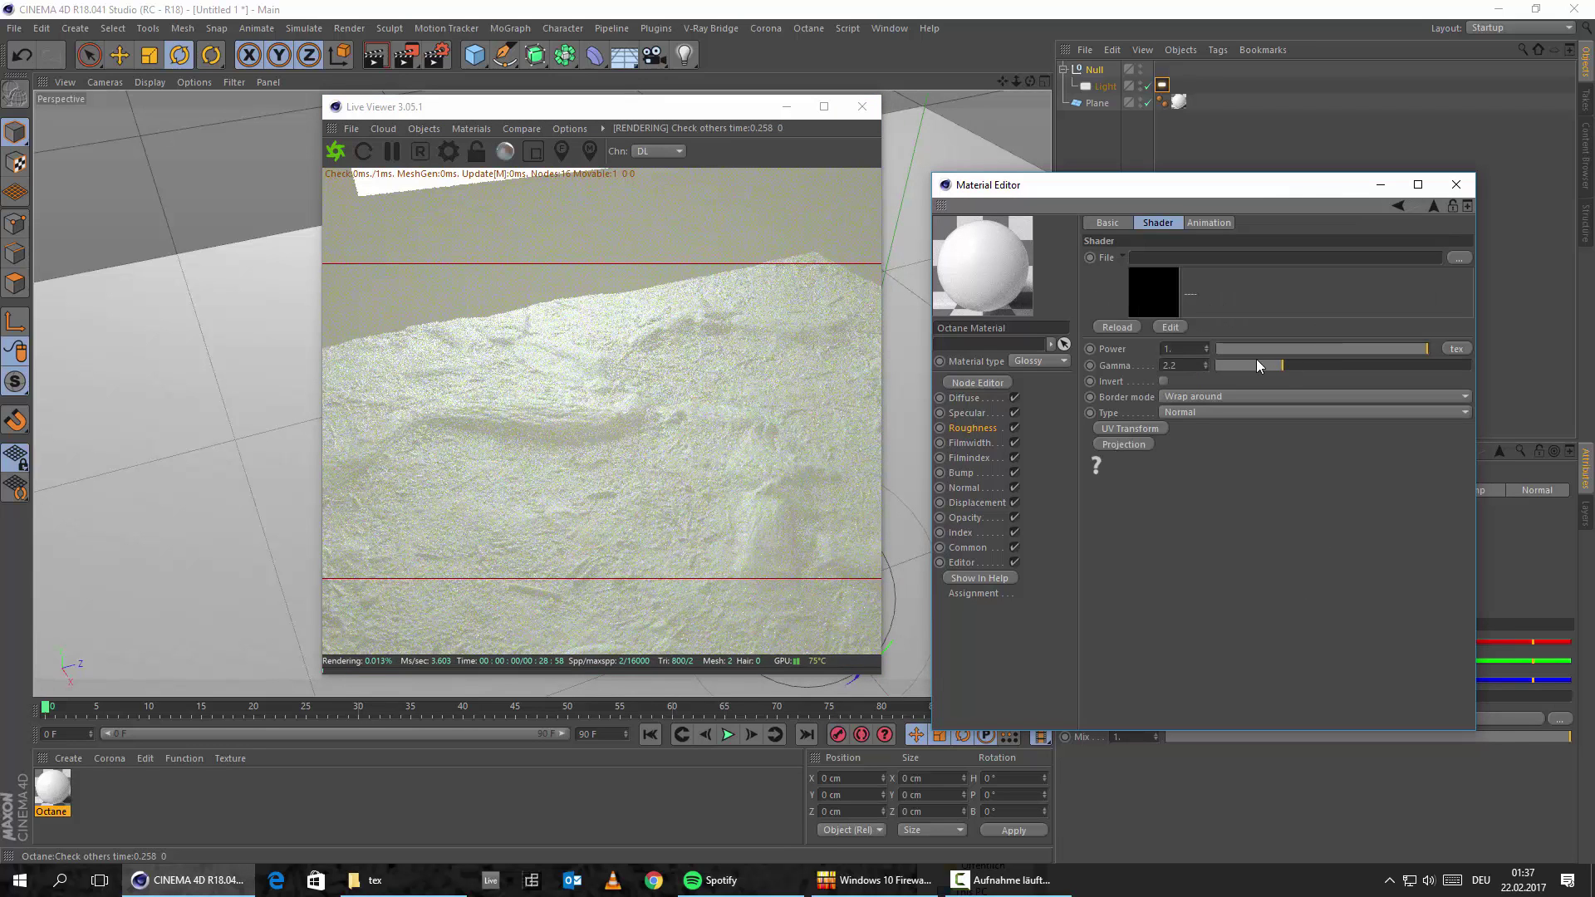
click(357, 880)
drag(1162, 420, 398, 292)
drag(388, 614, 1179, 256)
click(886, 501)
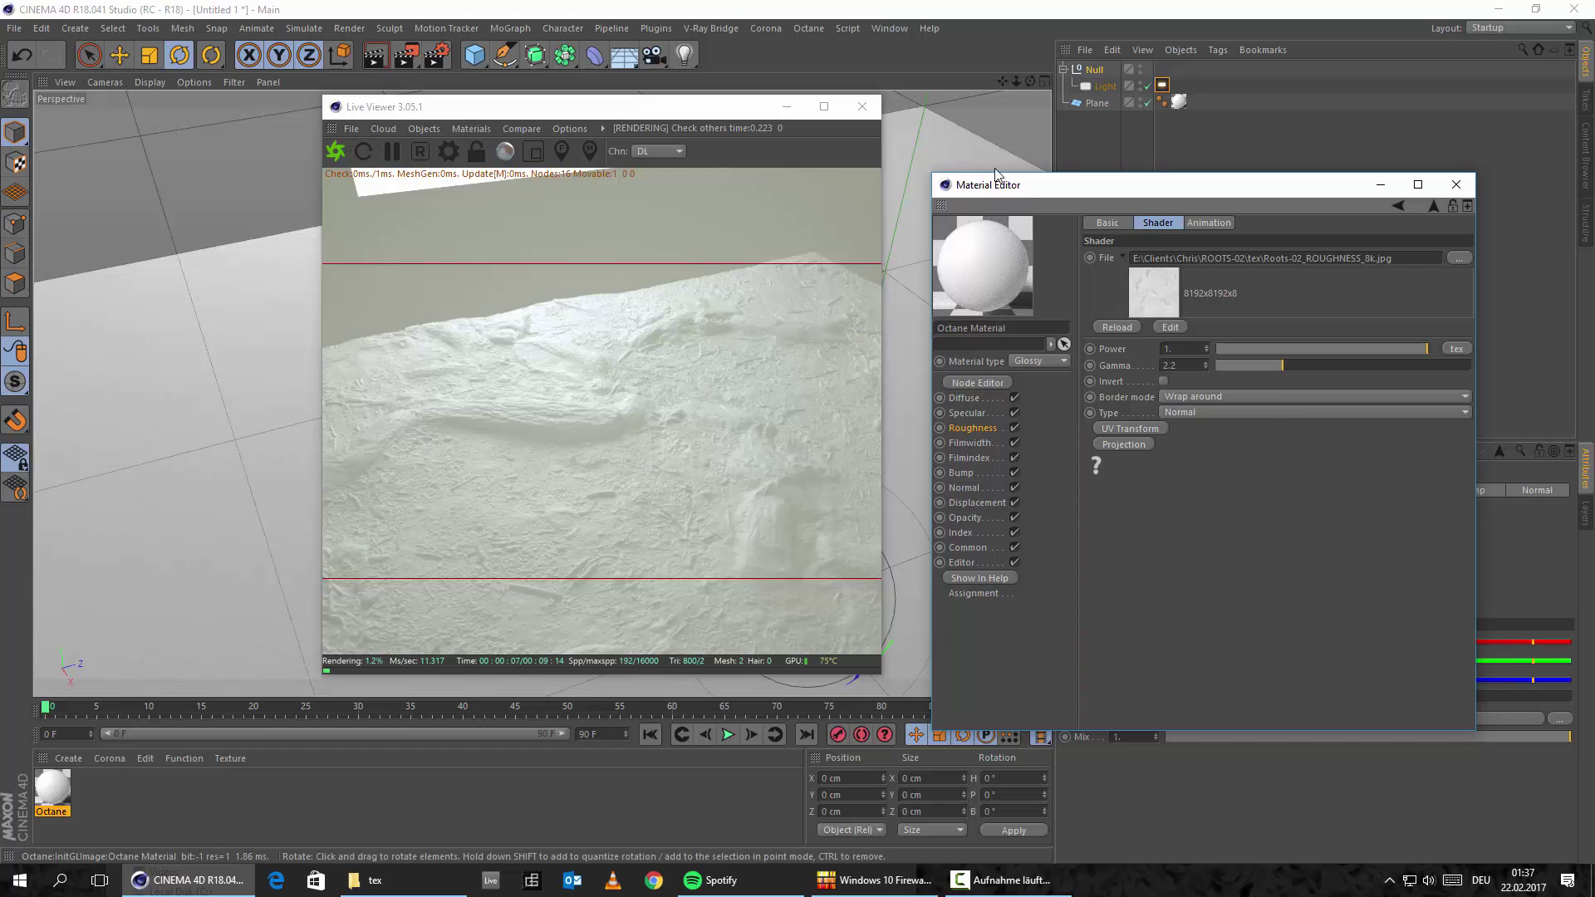
drag(1035, 183, 996, 142)
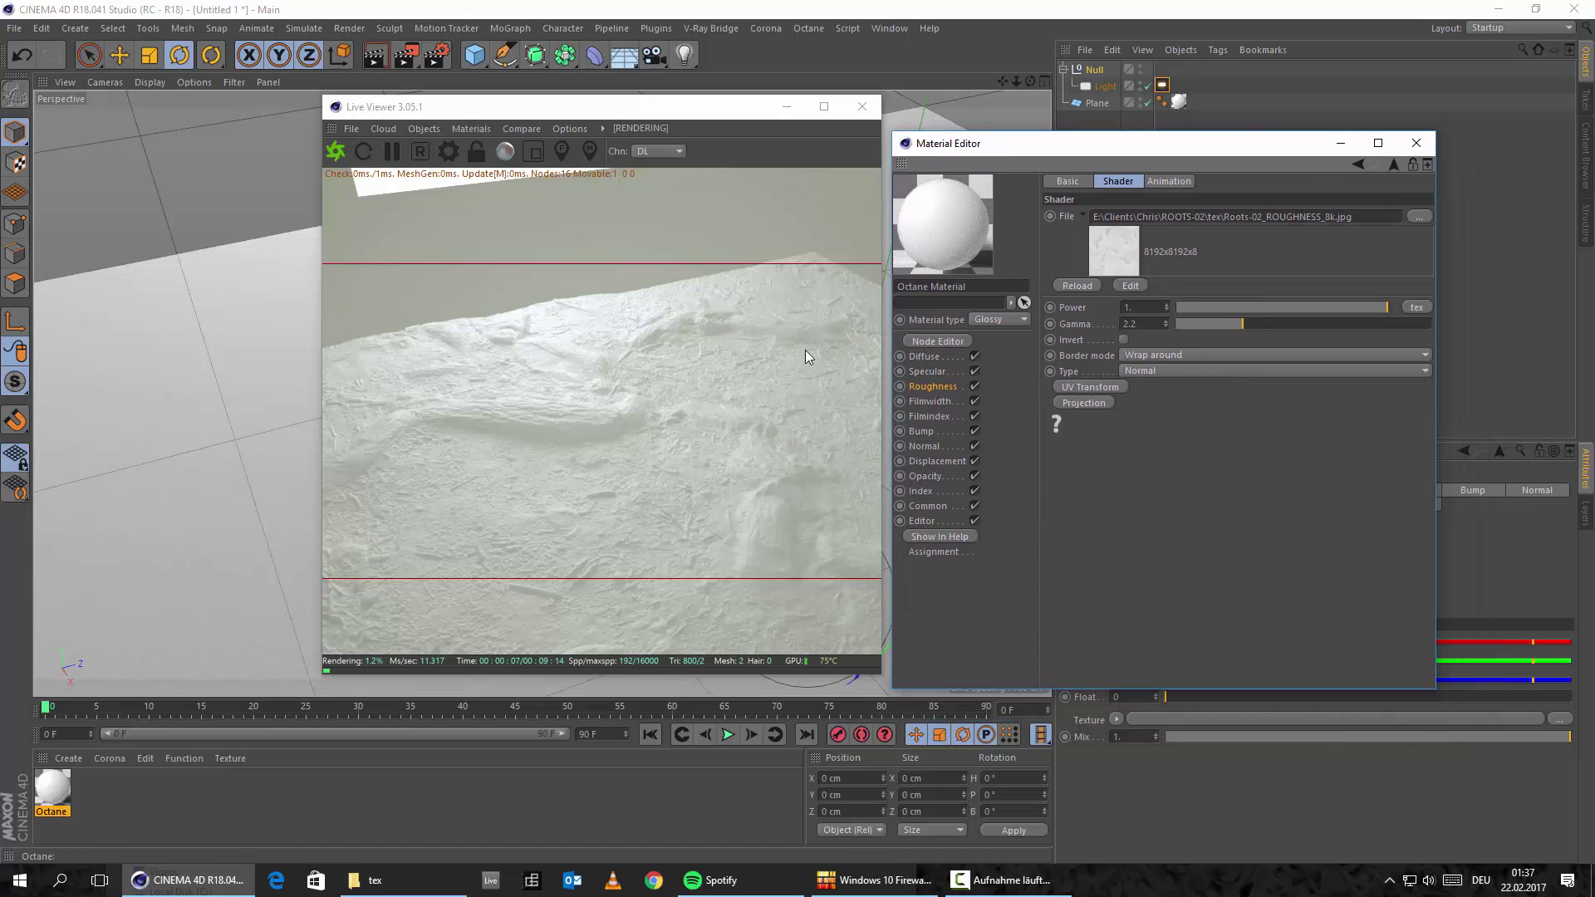
Step: Add an Octane ImageTexture to Specular loading Roots-02_HI-GLOSS_8k.jpg, declining the project copy
click(926, 373)
click(1101, 280)
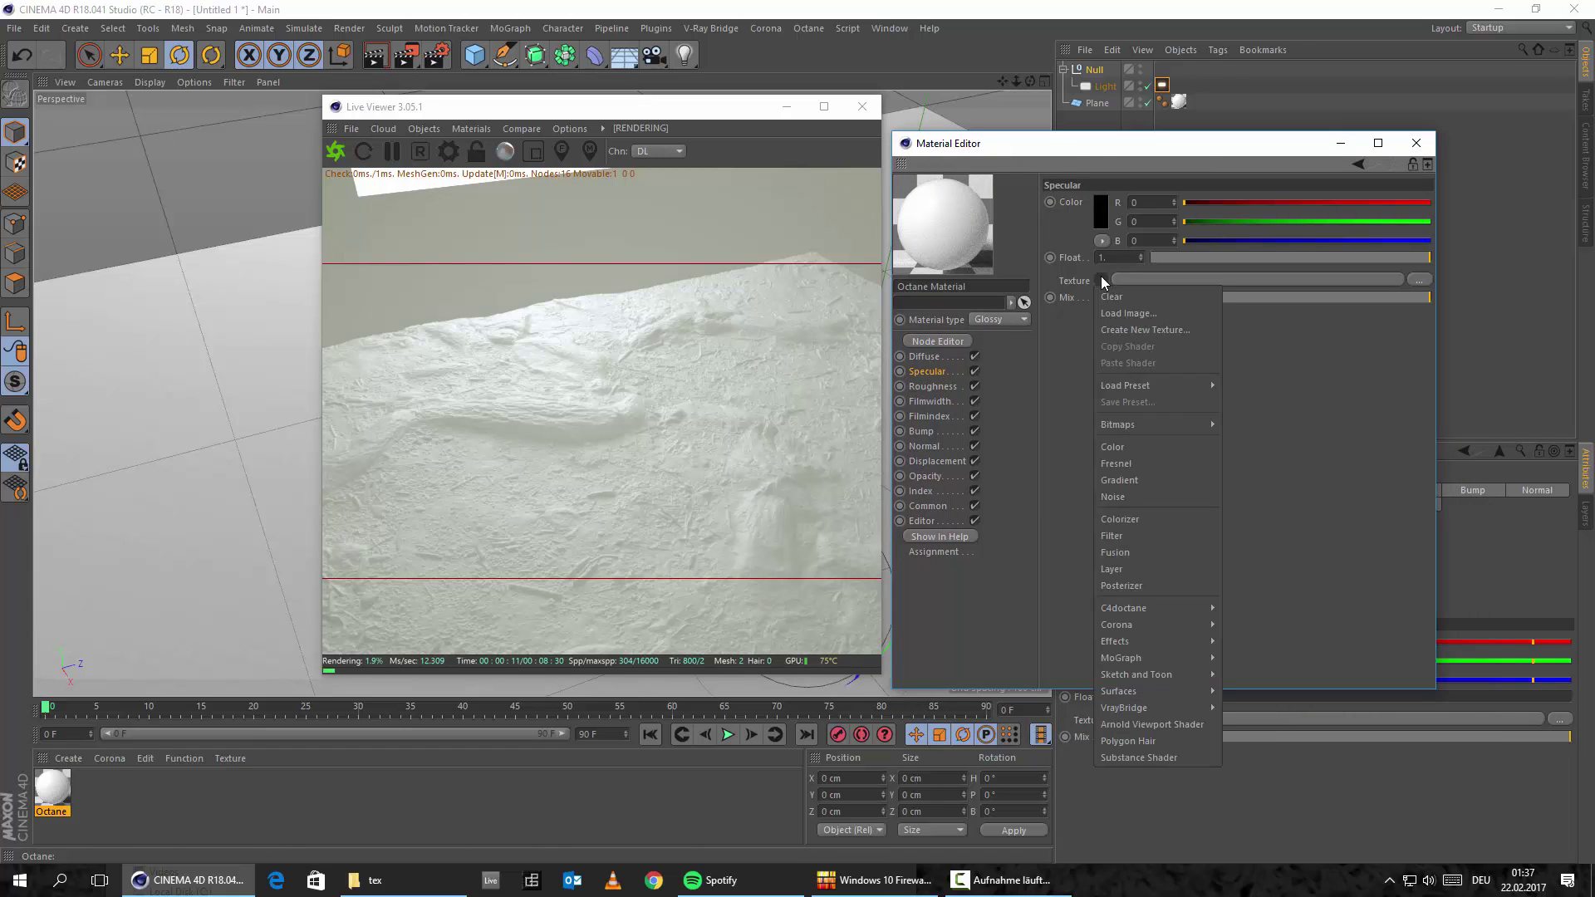
mouse_move(1178, 605)
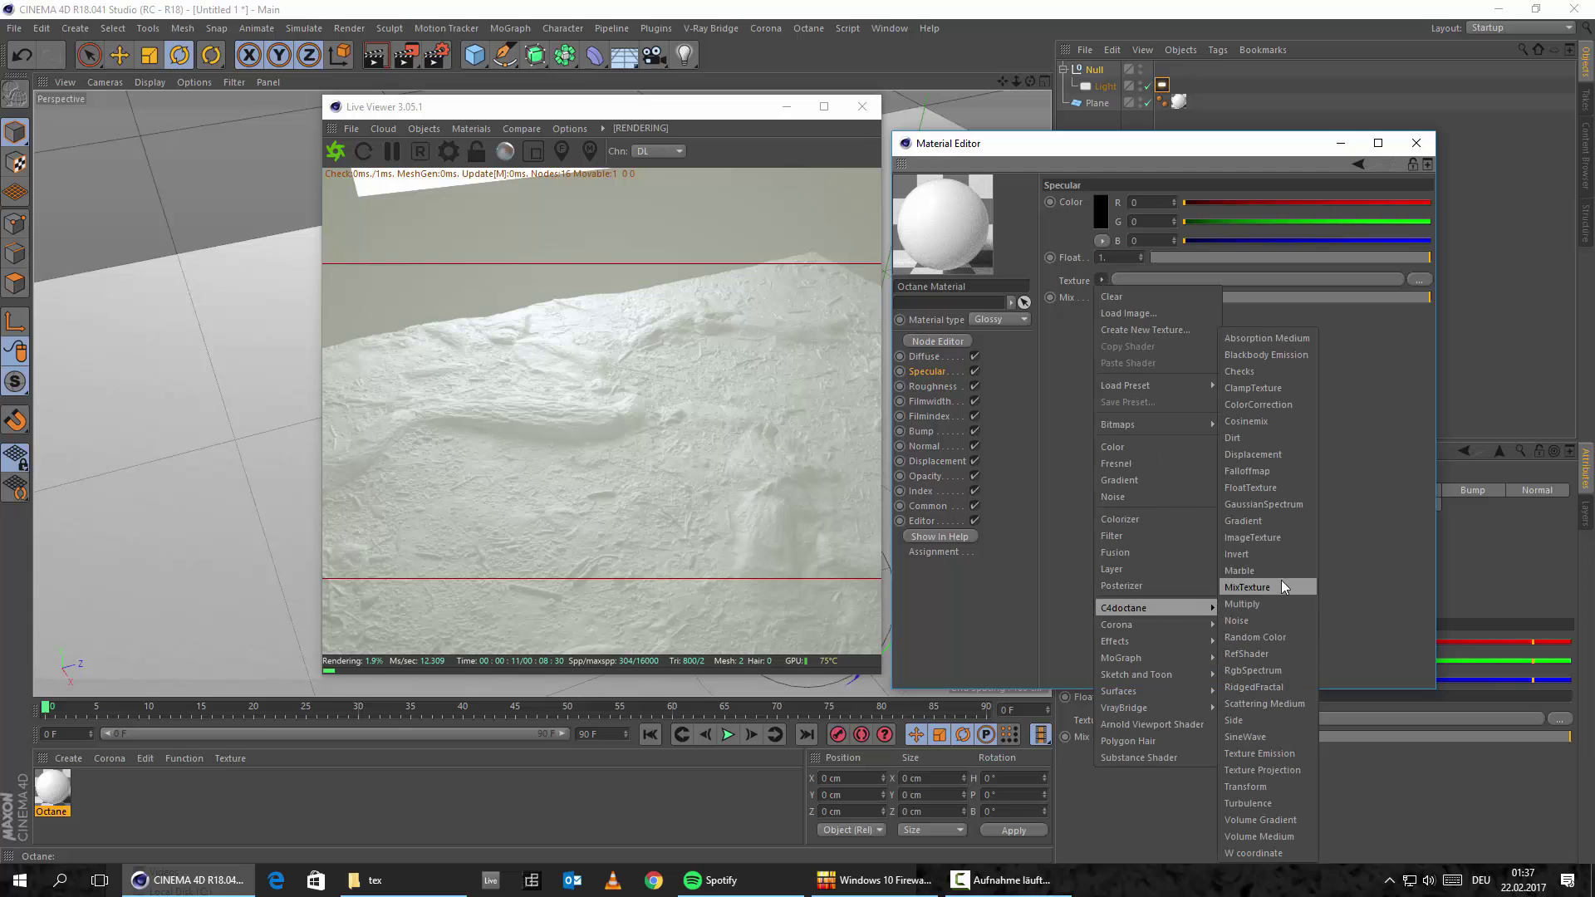
click(1277, 538)
click(1243, 274)
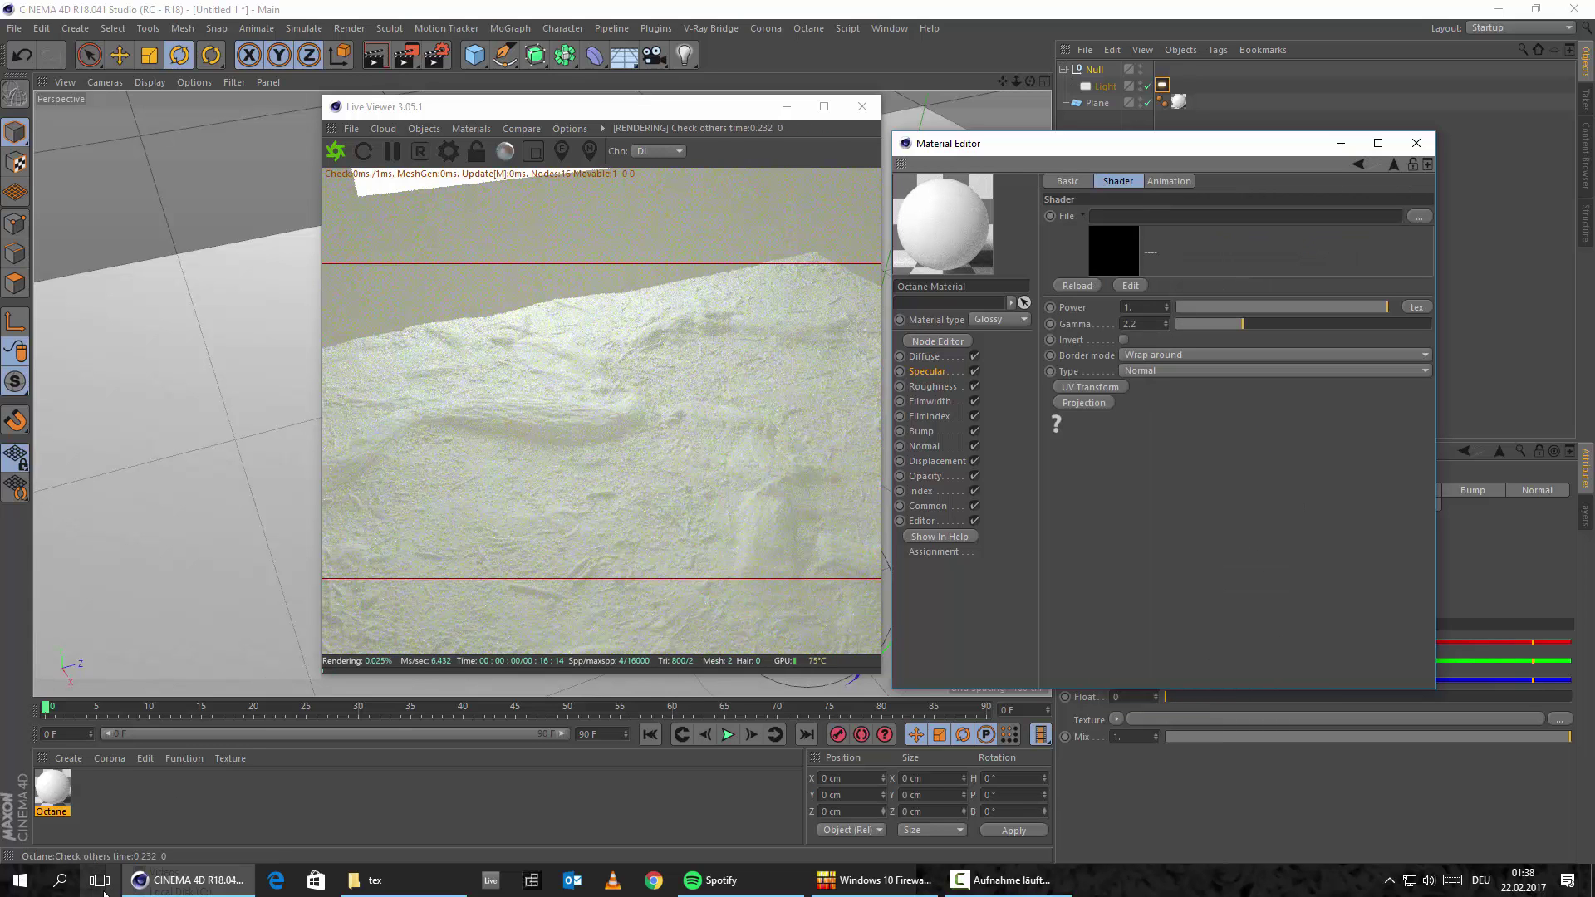
click(367, 880)
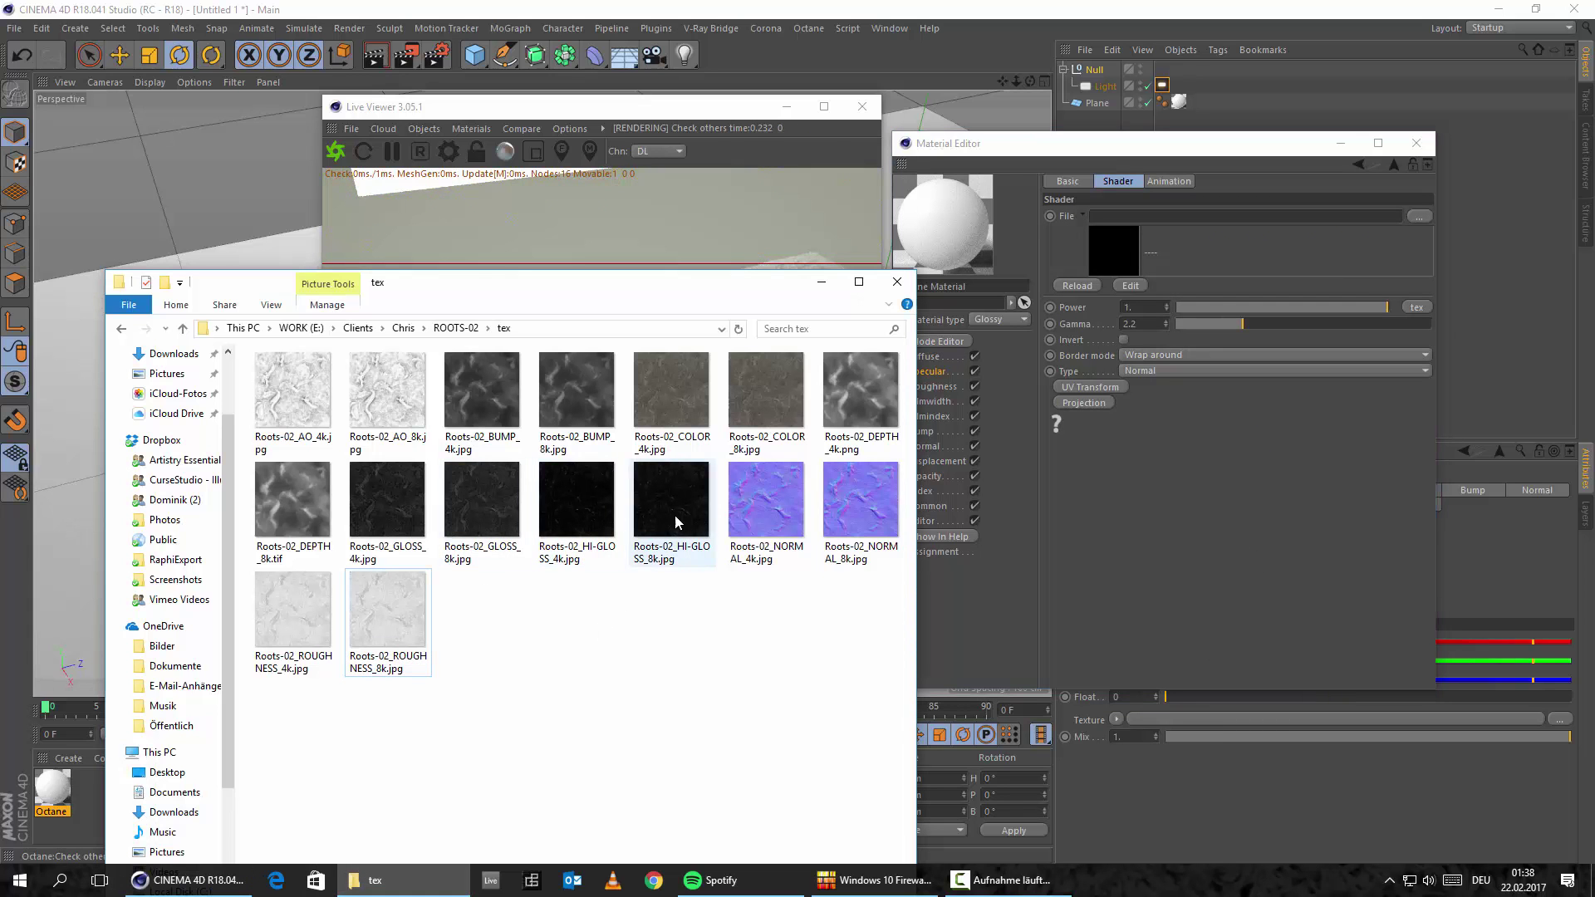
drag(669, 572, 1120, 216)
click(931, 500)
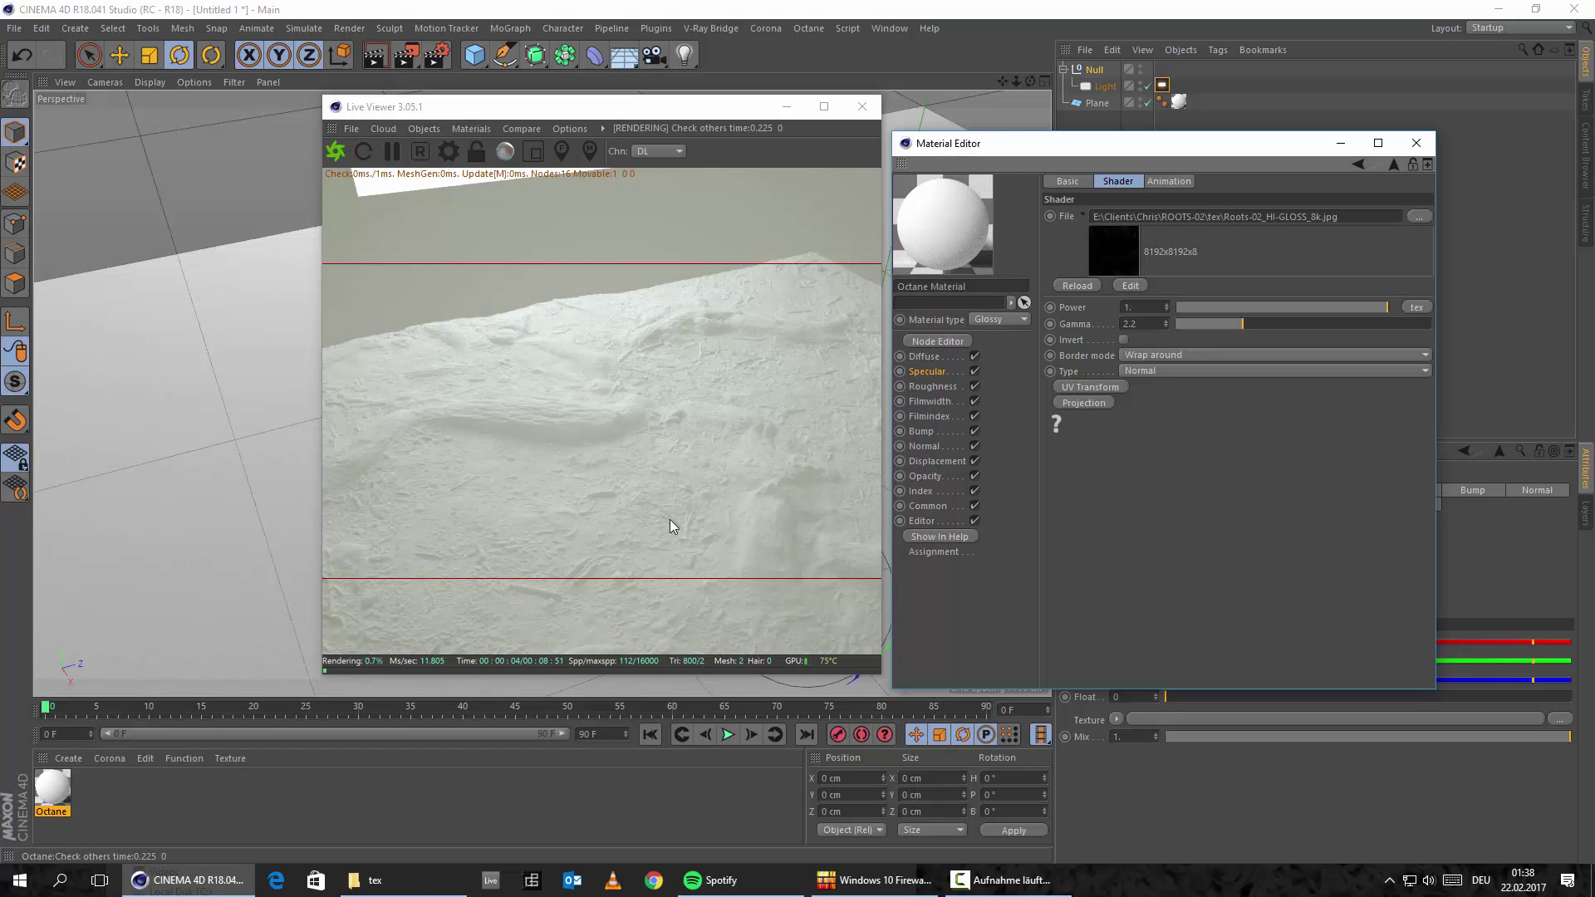
click(365, 880)
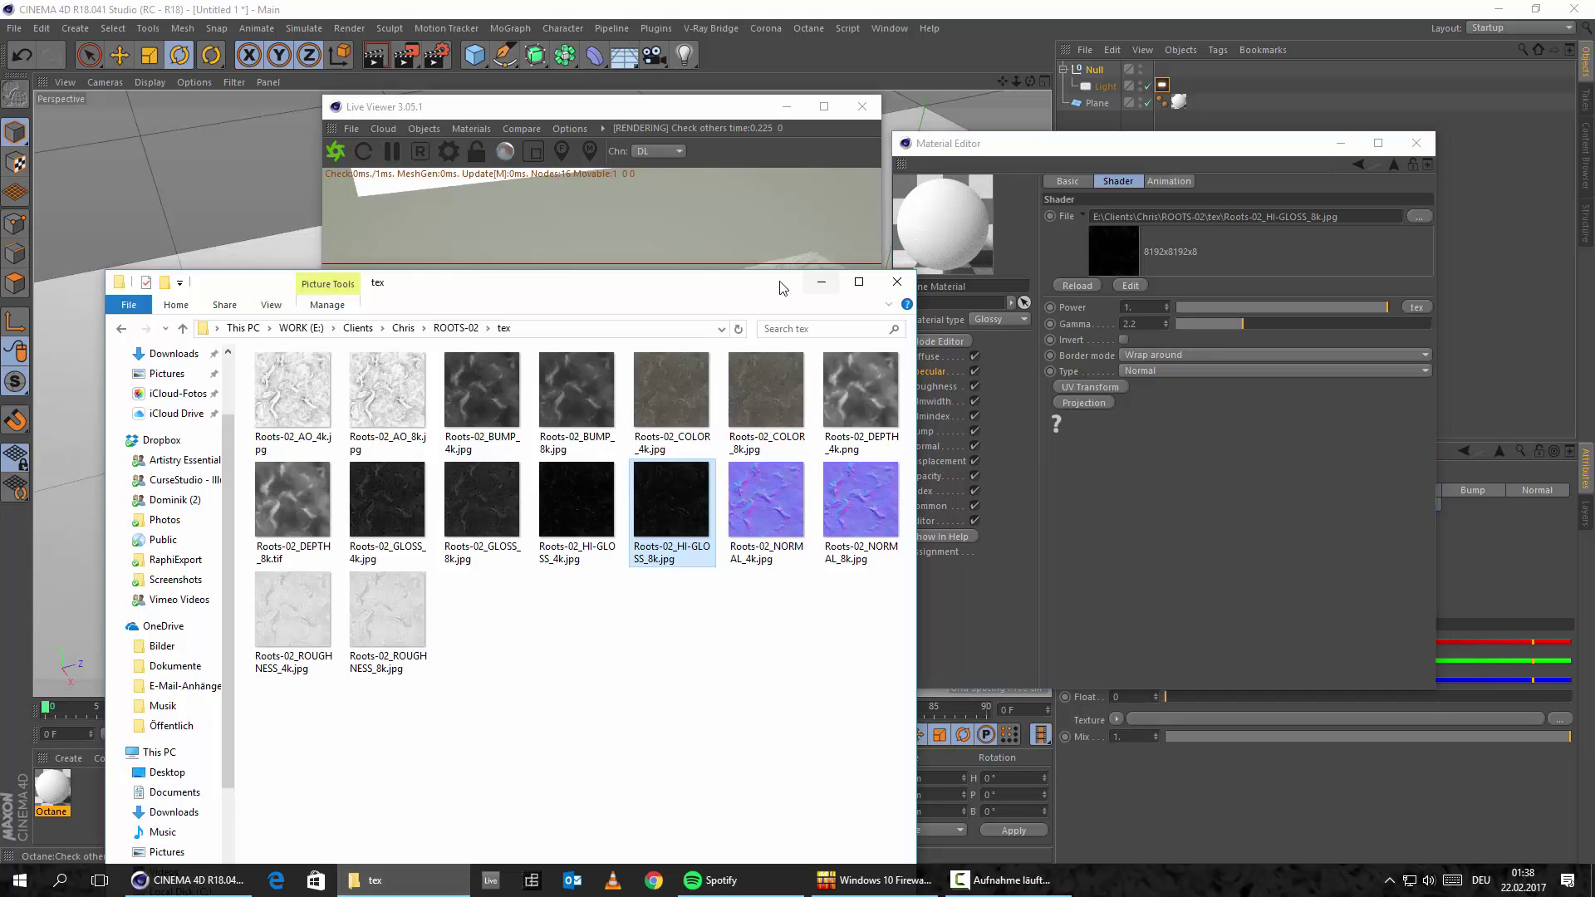
Step: Open the DEMOS folder, preview ROOTS-02_Demo_03.jpg, close it and return to Cinema 4D
click(123, 329)
drag(499, 282, 1084, 272)
double_click(772, 360)
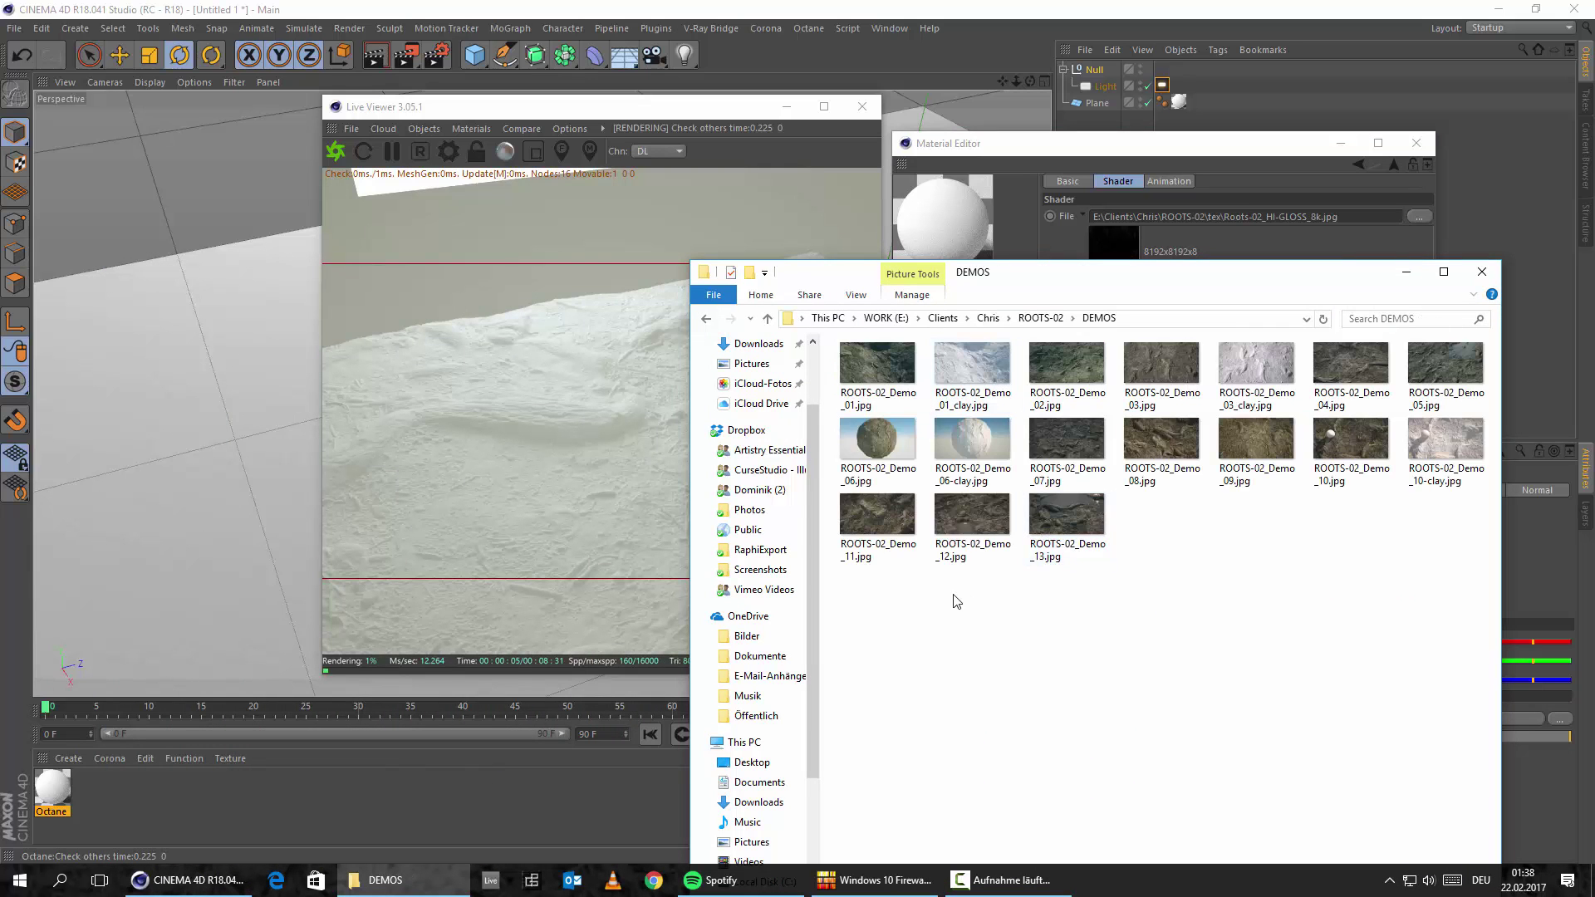
double_click(1162, 370)
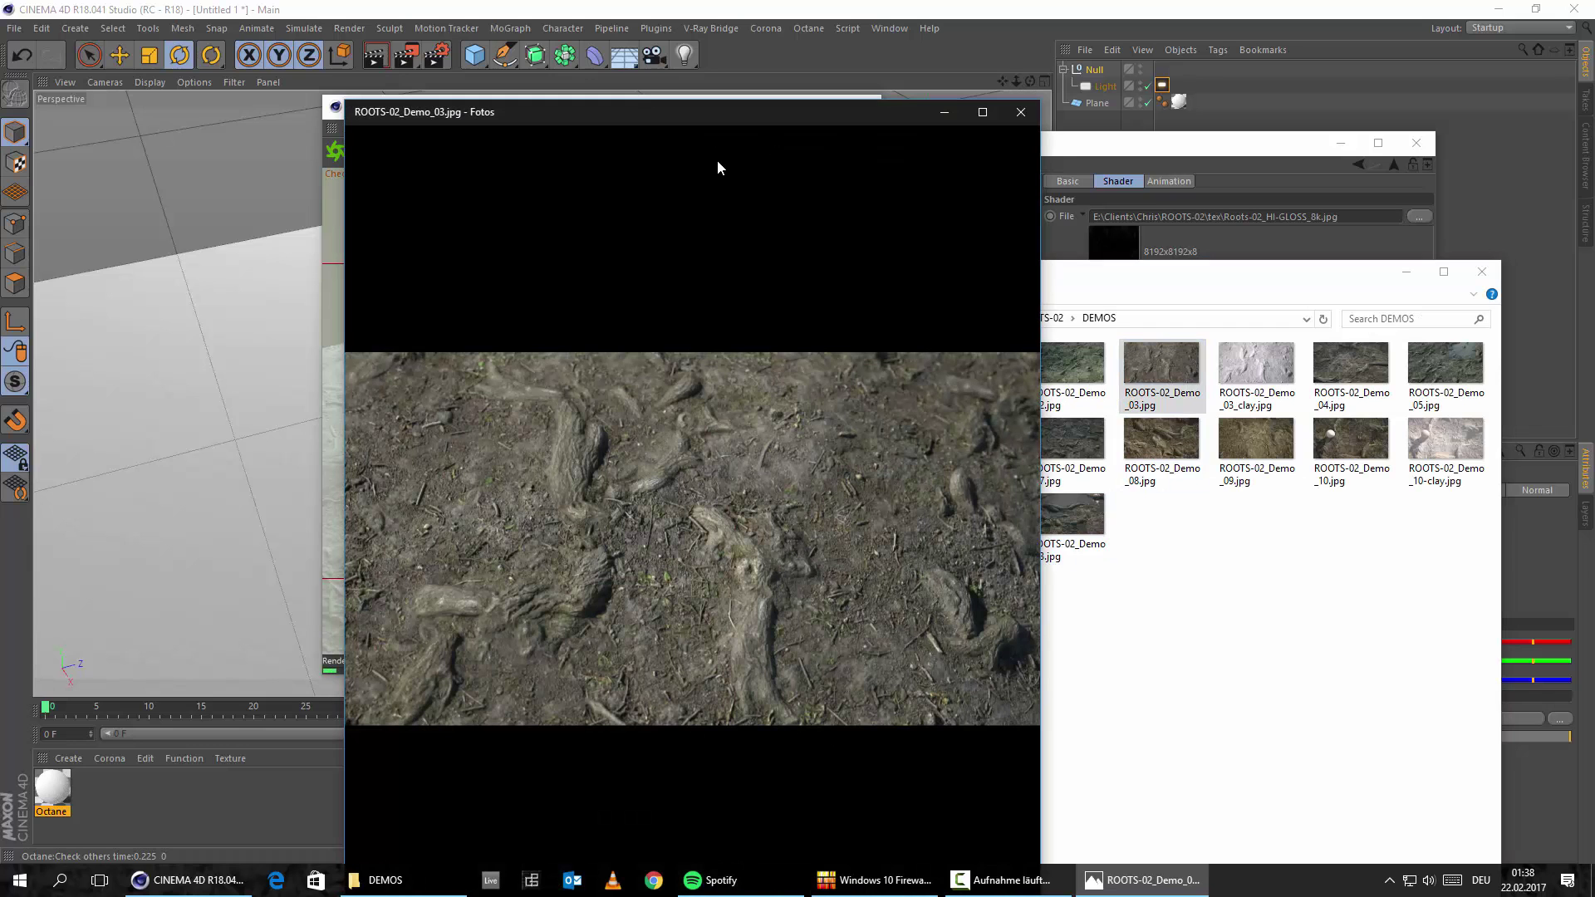
drag(732, 116, 584, 61)
click(855, 58)
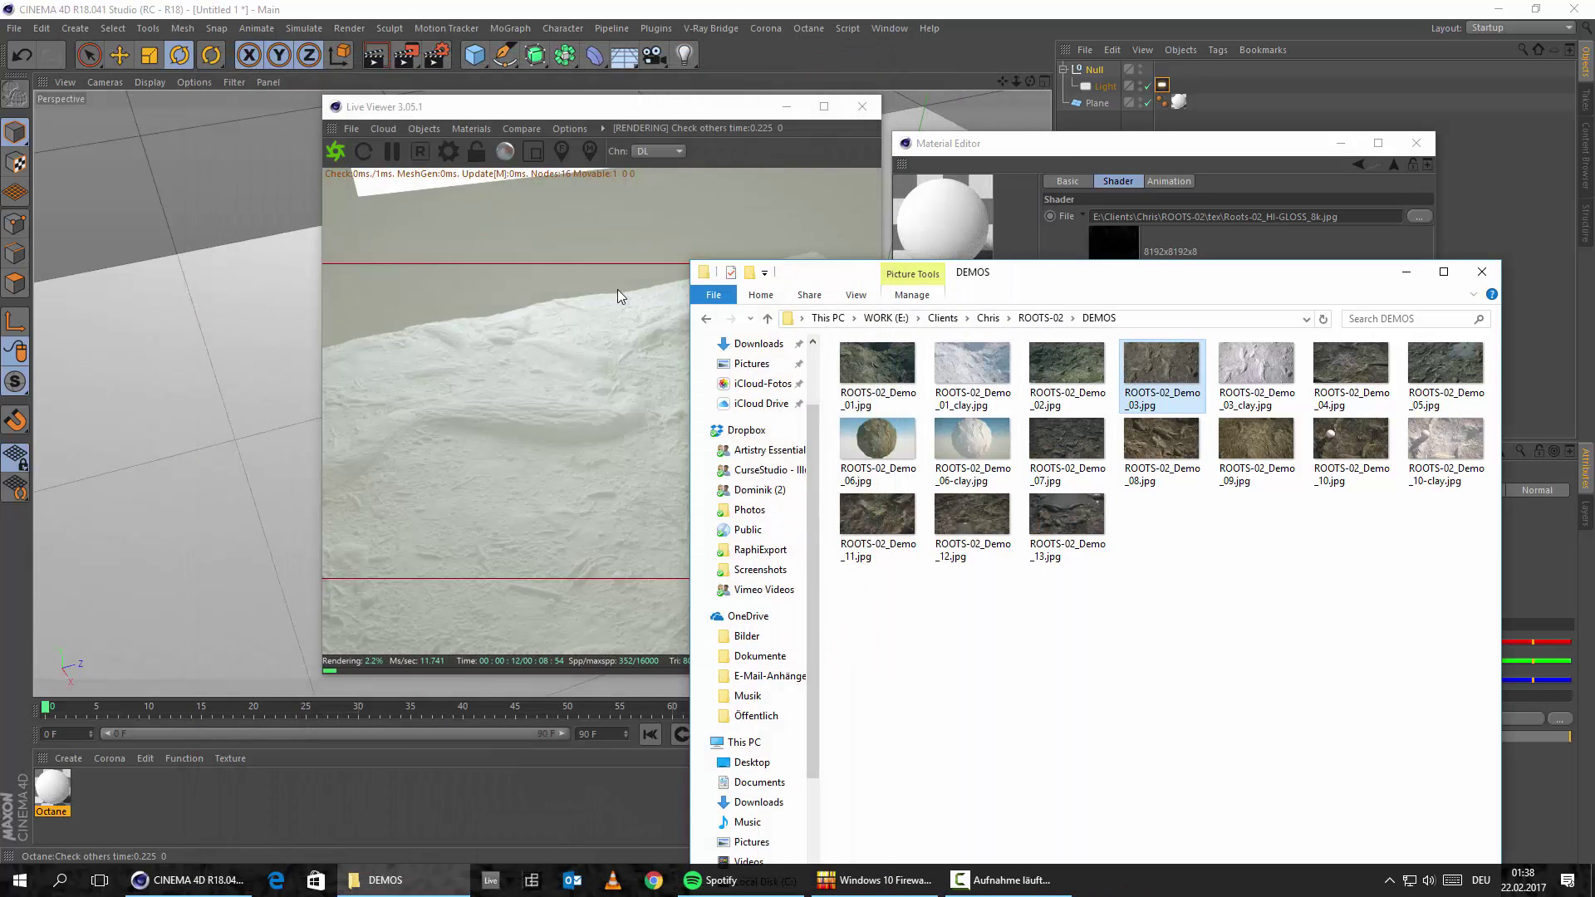
click(615, 286)
click(1176, 500)
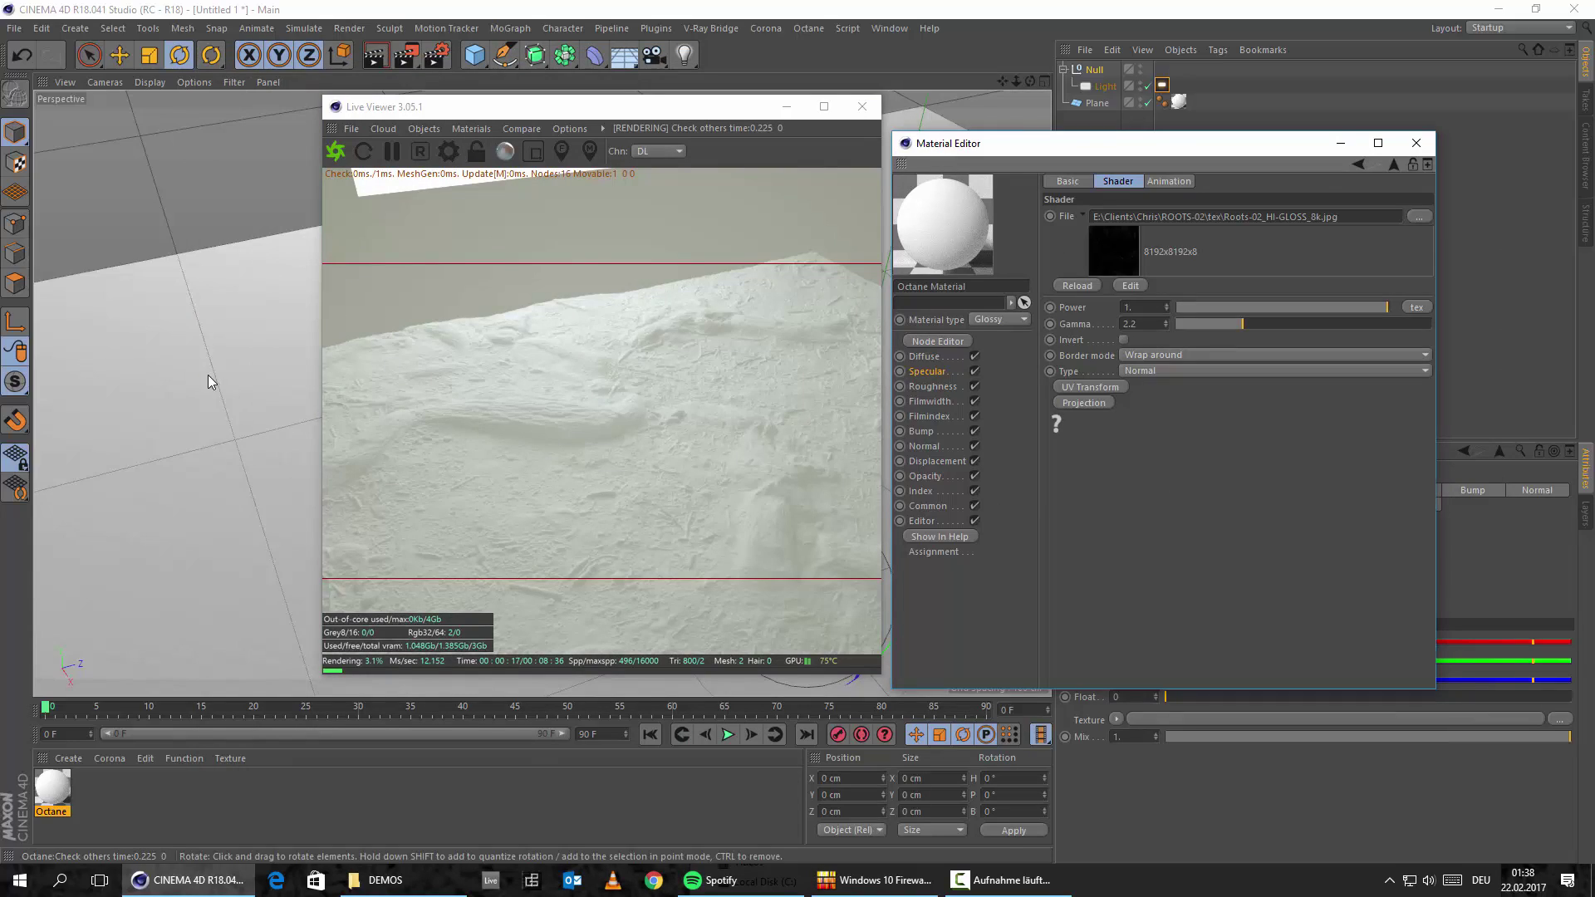
Step: Orbit and zoom around the rendered ground and return to the Specular channel settings
alt+drag(208, 375, 338, 374)
alt+drag(246, 392, 272, 362)
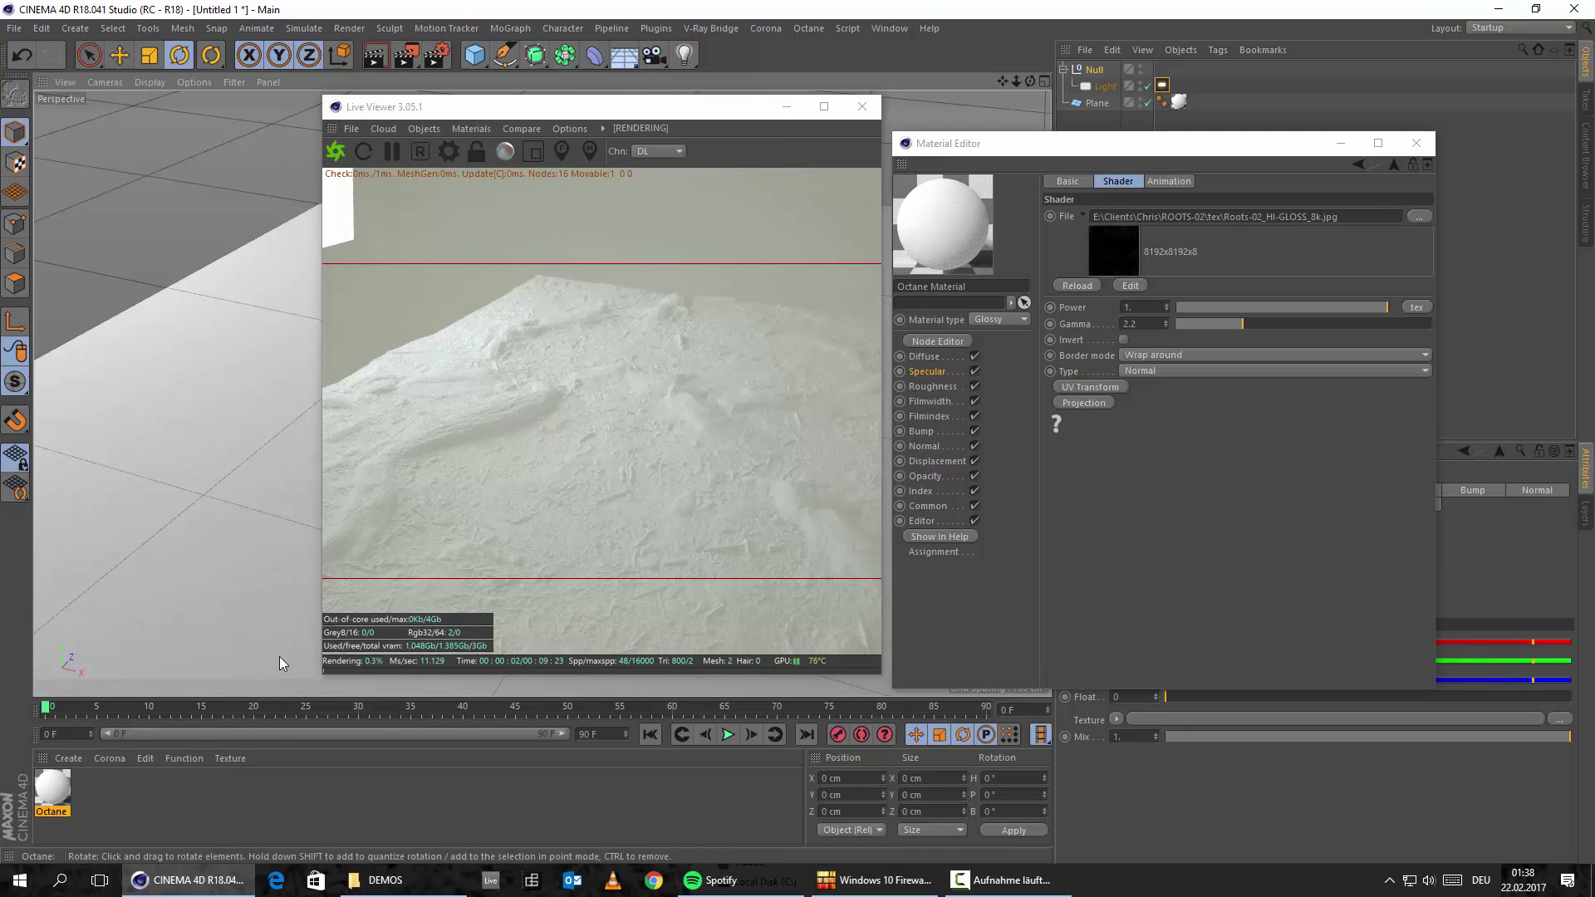
click(1243, 501)
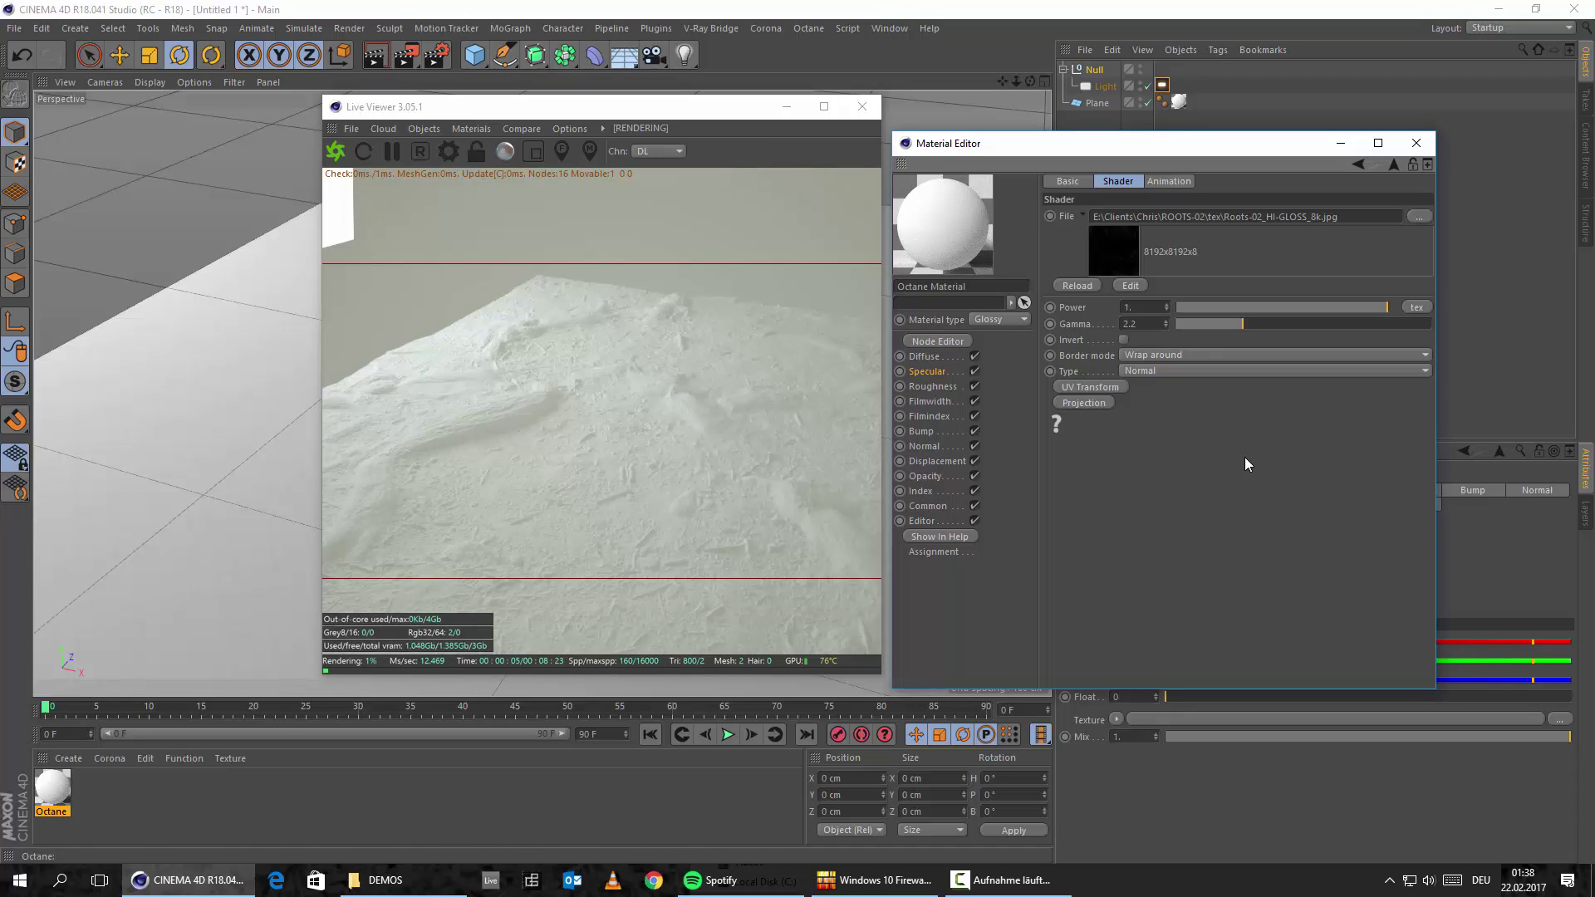
click(931, 373)
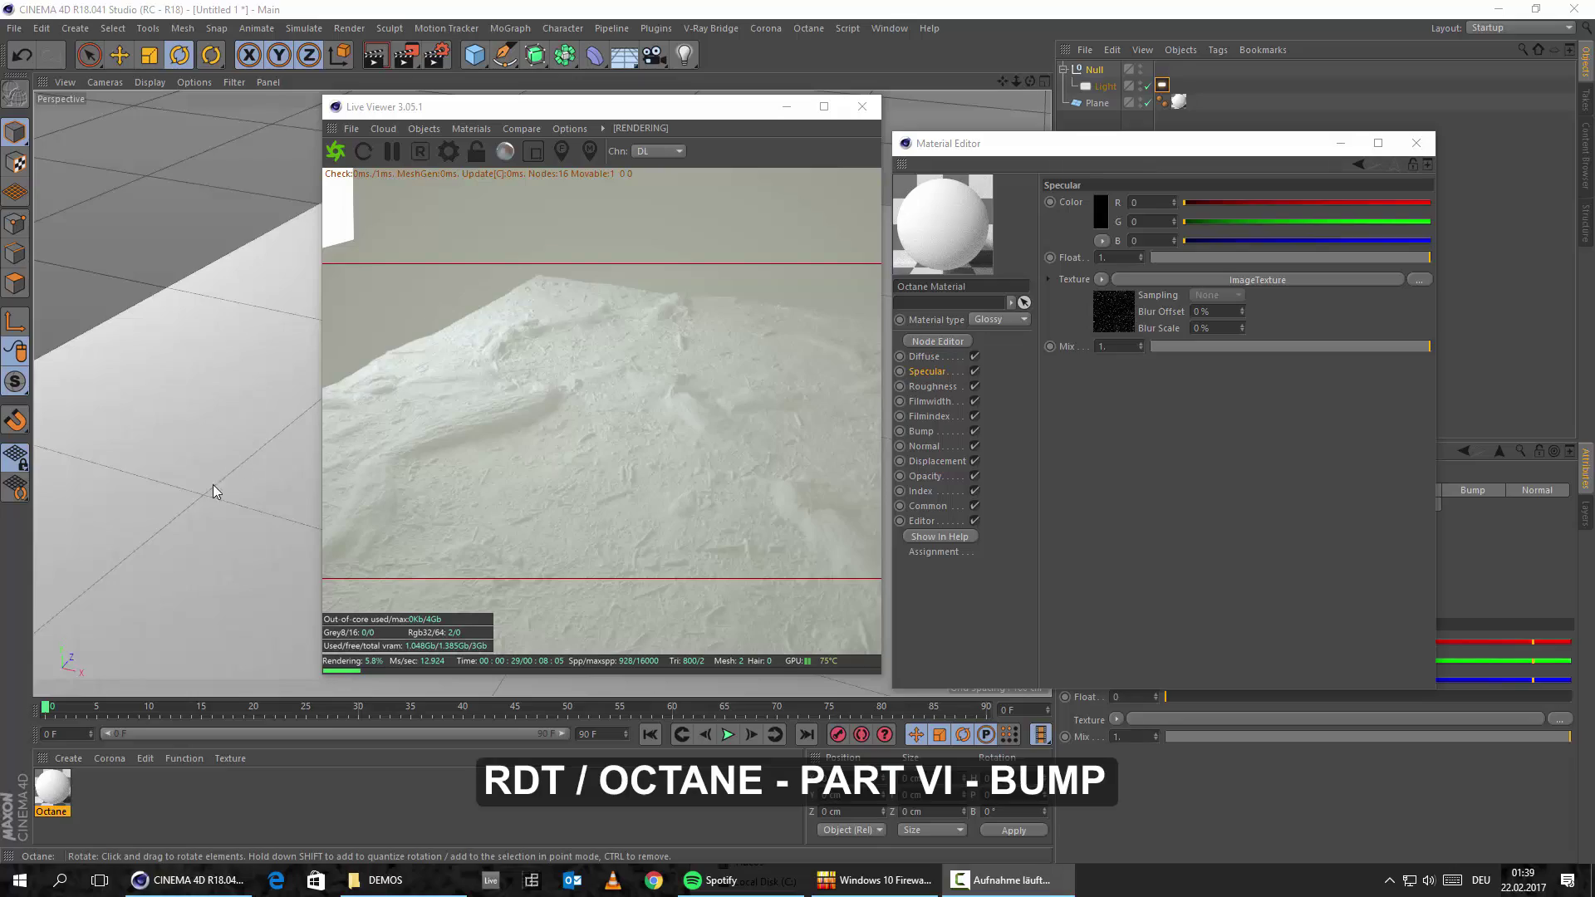
scroll(181, 465, down, 5)
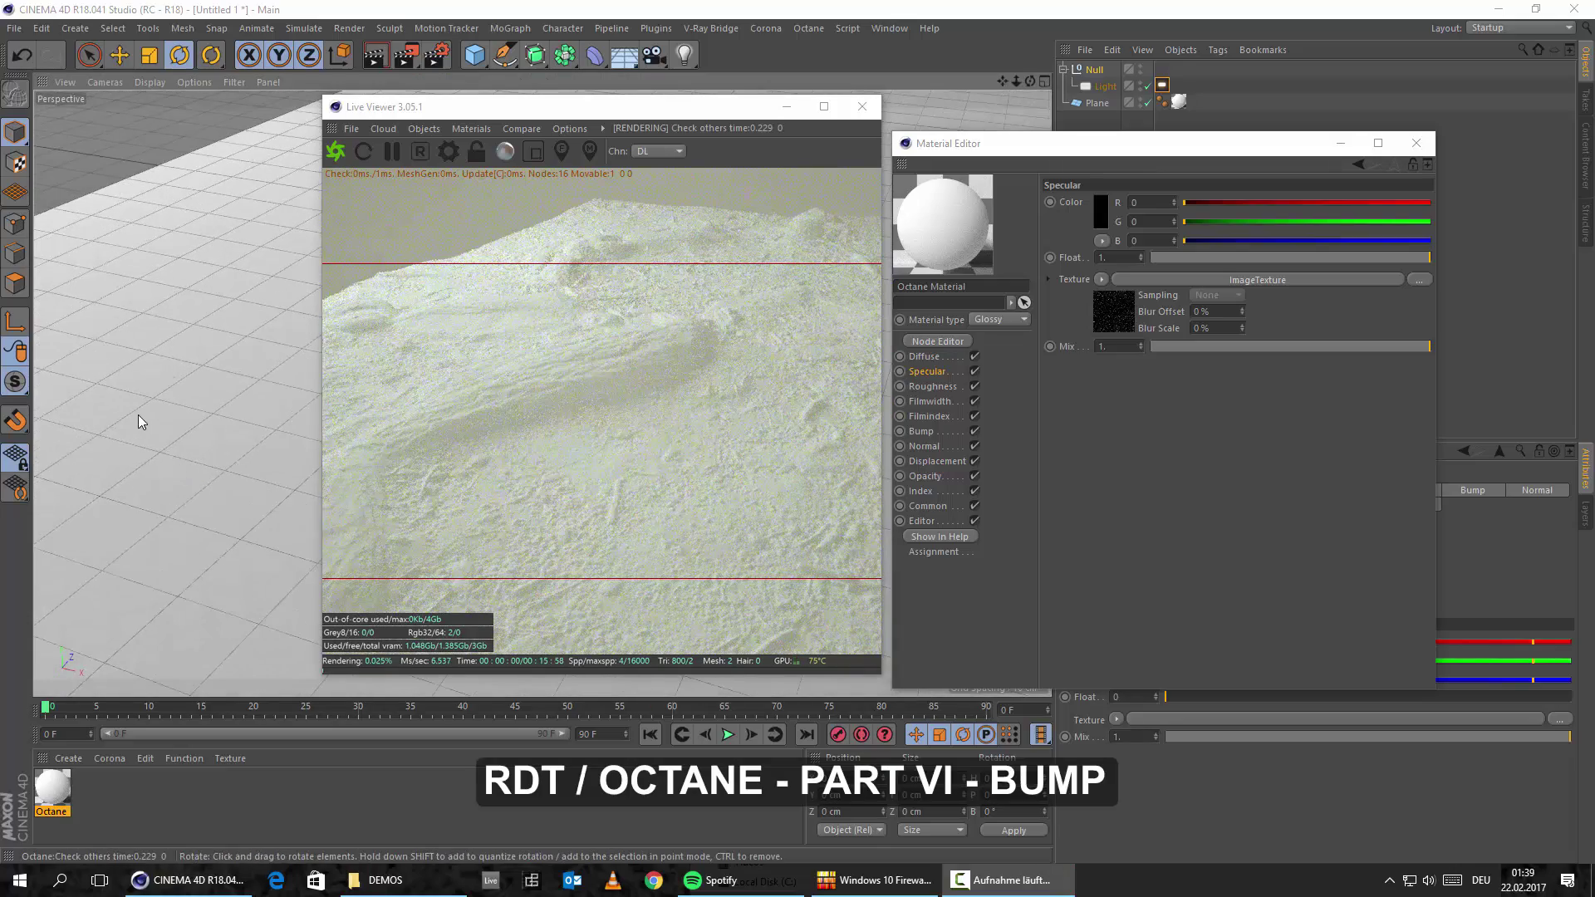
scroll(176, 487, up, 3)
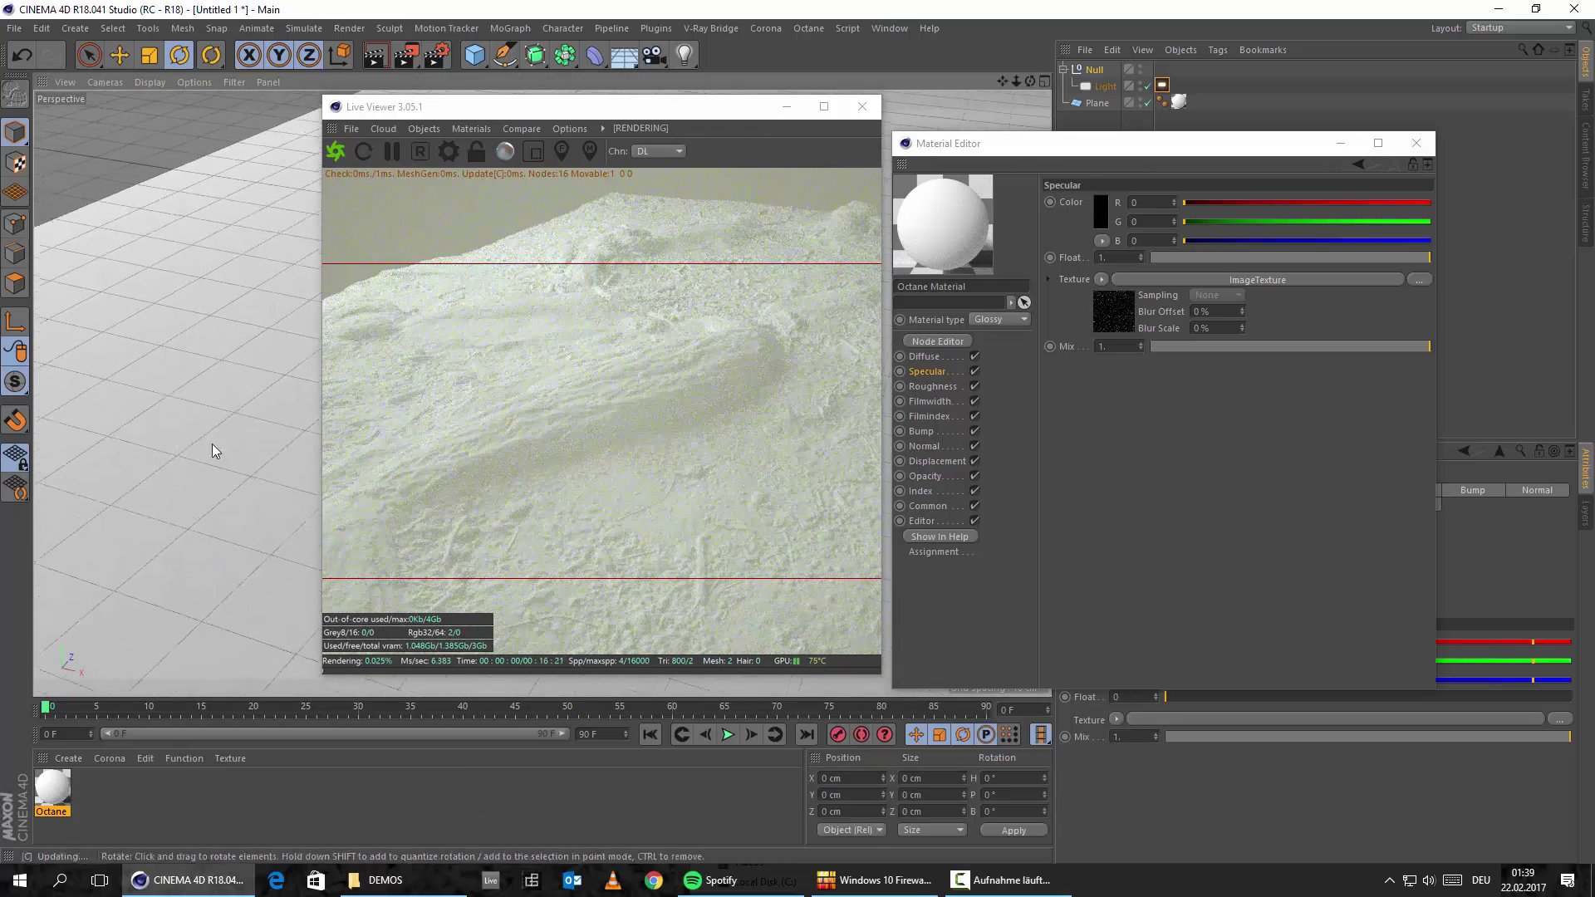
scroll(204, 503, down, 3)
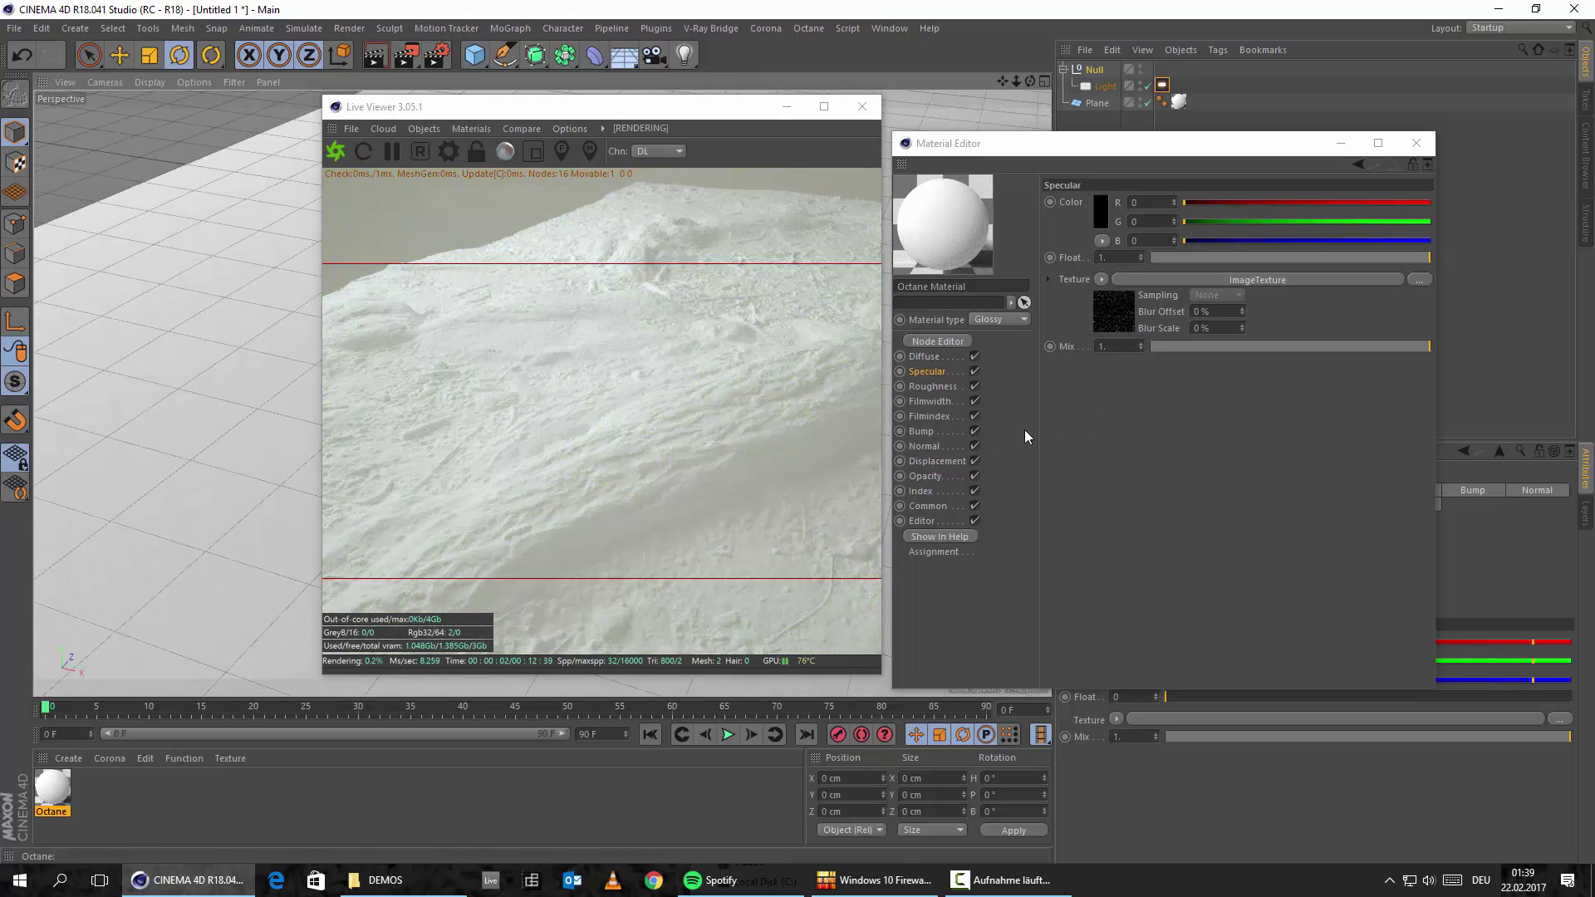
Step: Add an Octane ImageTexture to the Bump channel
click(922, 431)
click(1101, 208)
mouse_move(1163, 537)
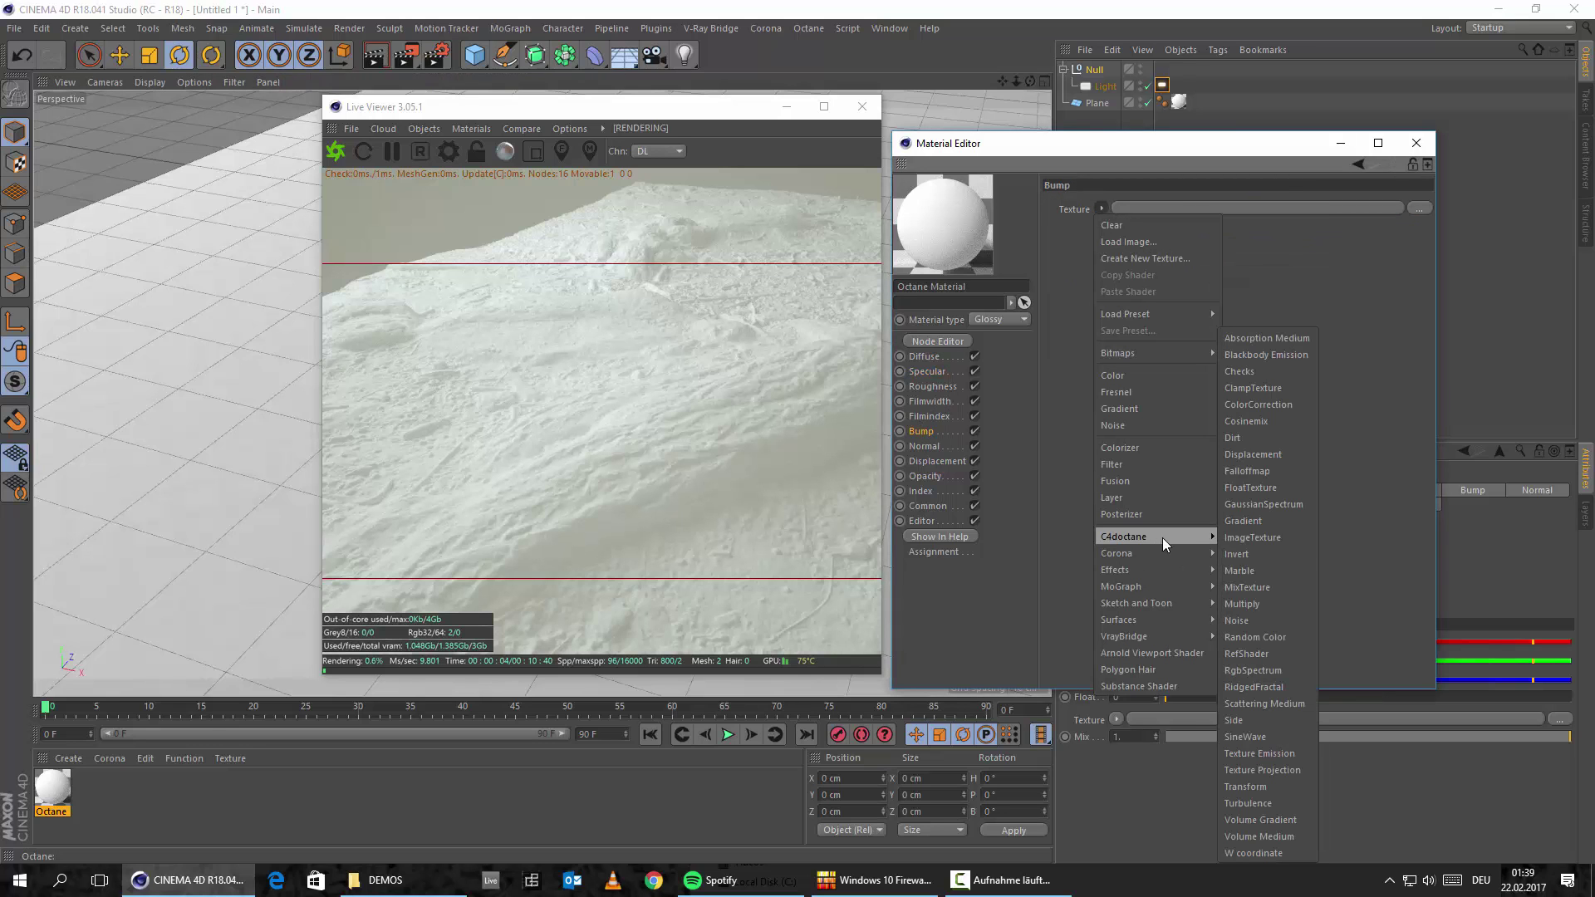
click(1280, 544)
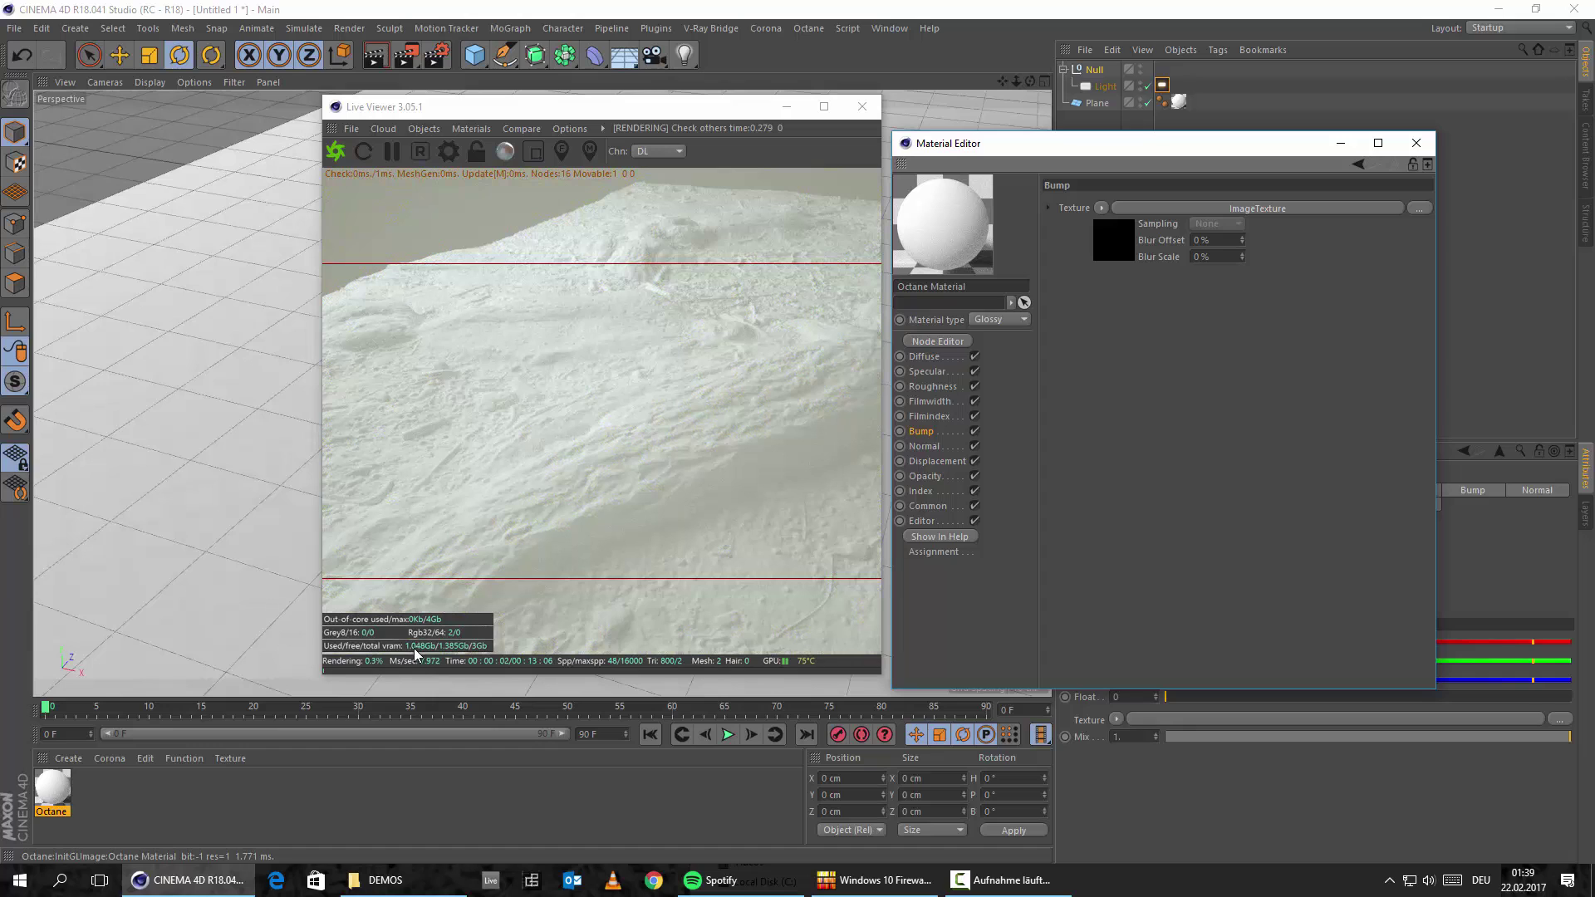
Step: Set the Specular and Roughness ImageTexture types to Float
click(929, 372)
click(1241, 279)
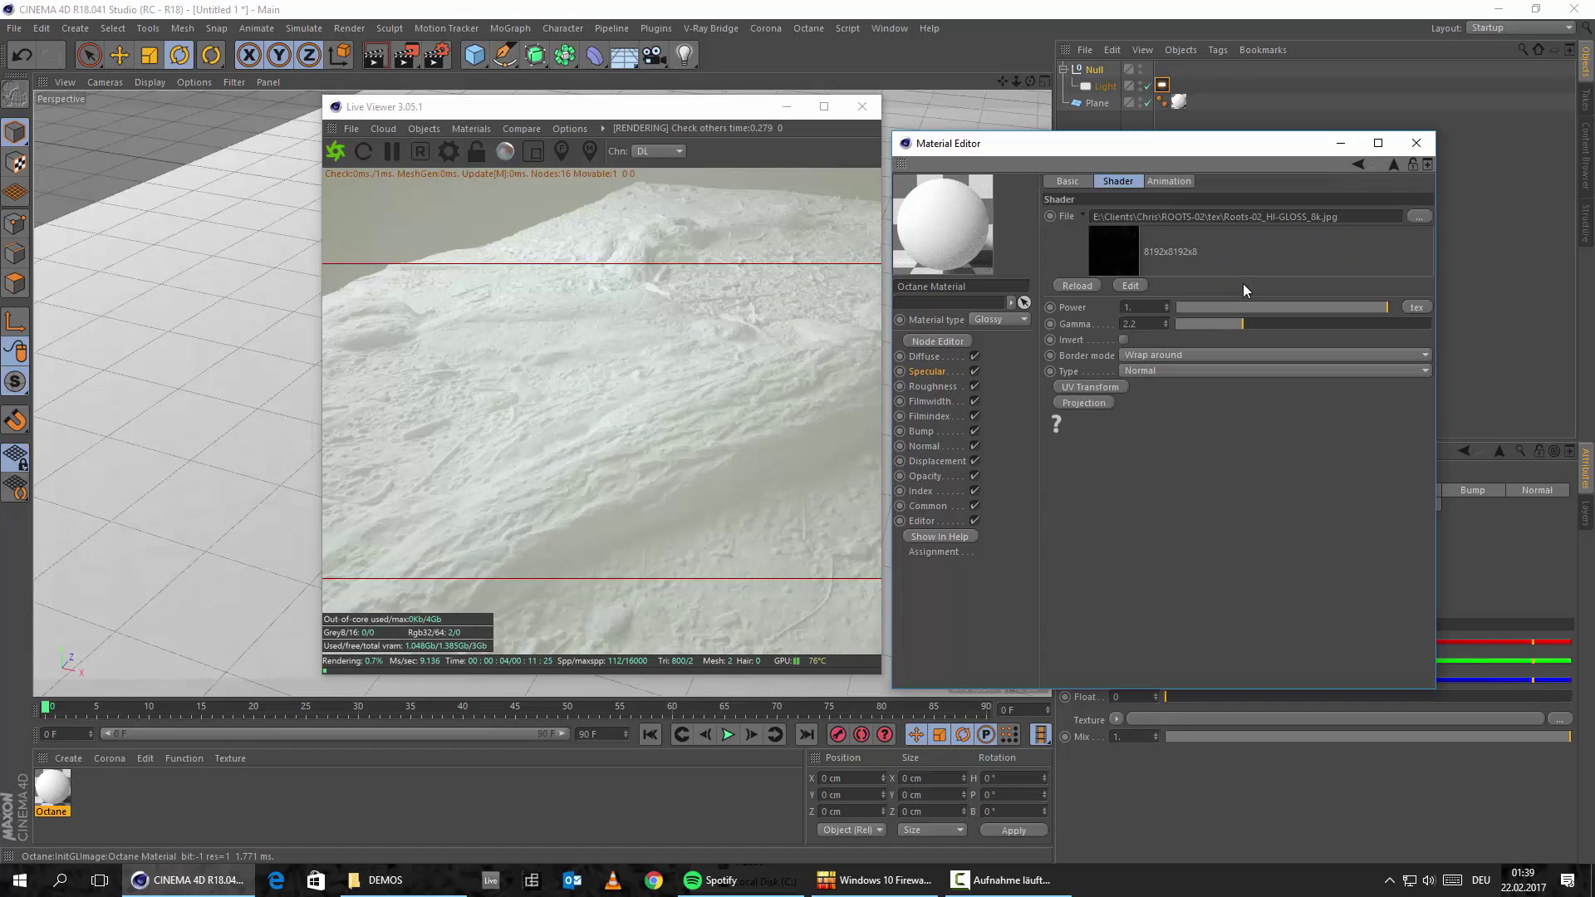
click(1178, 371)
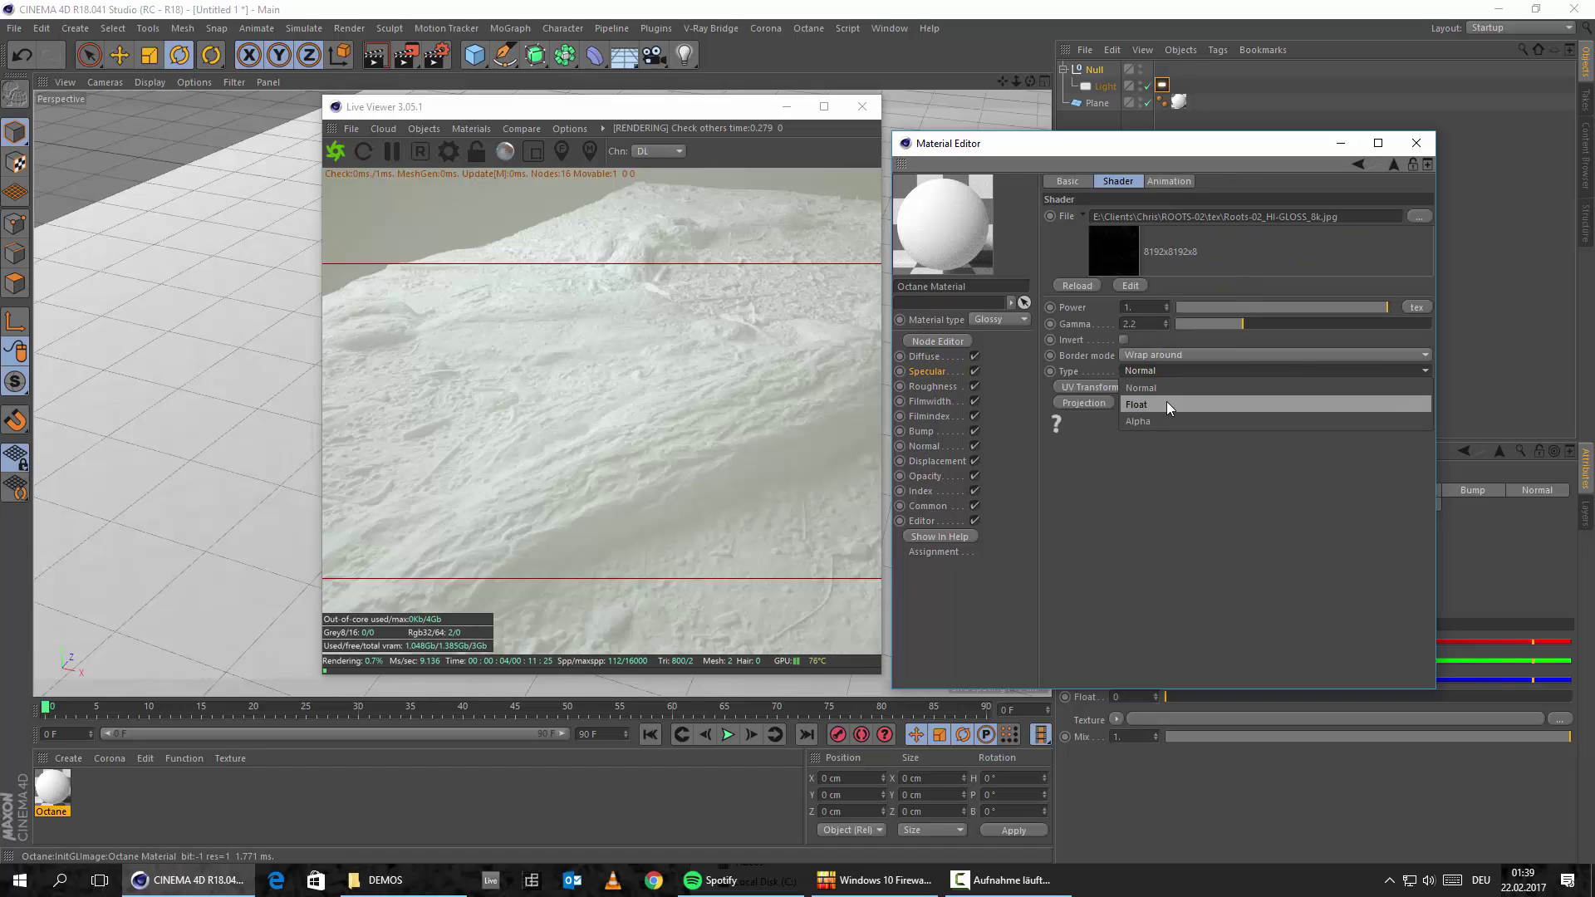
click(1166, 401)
click(932, 385)
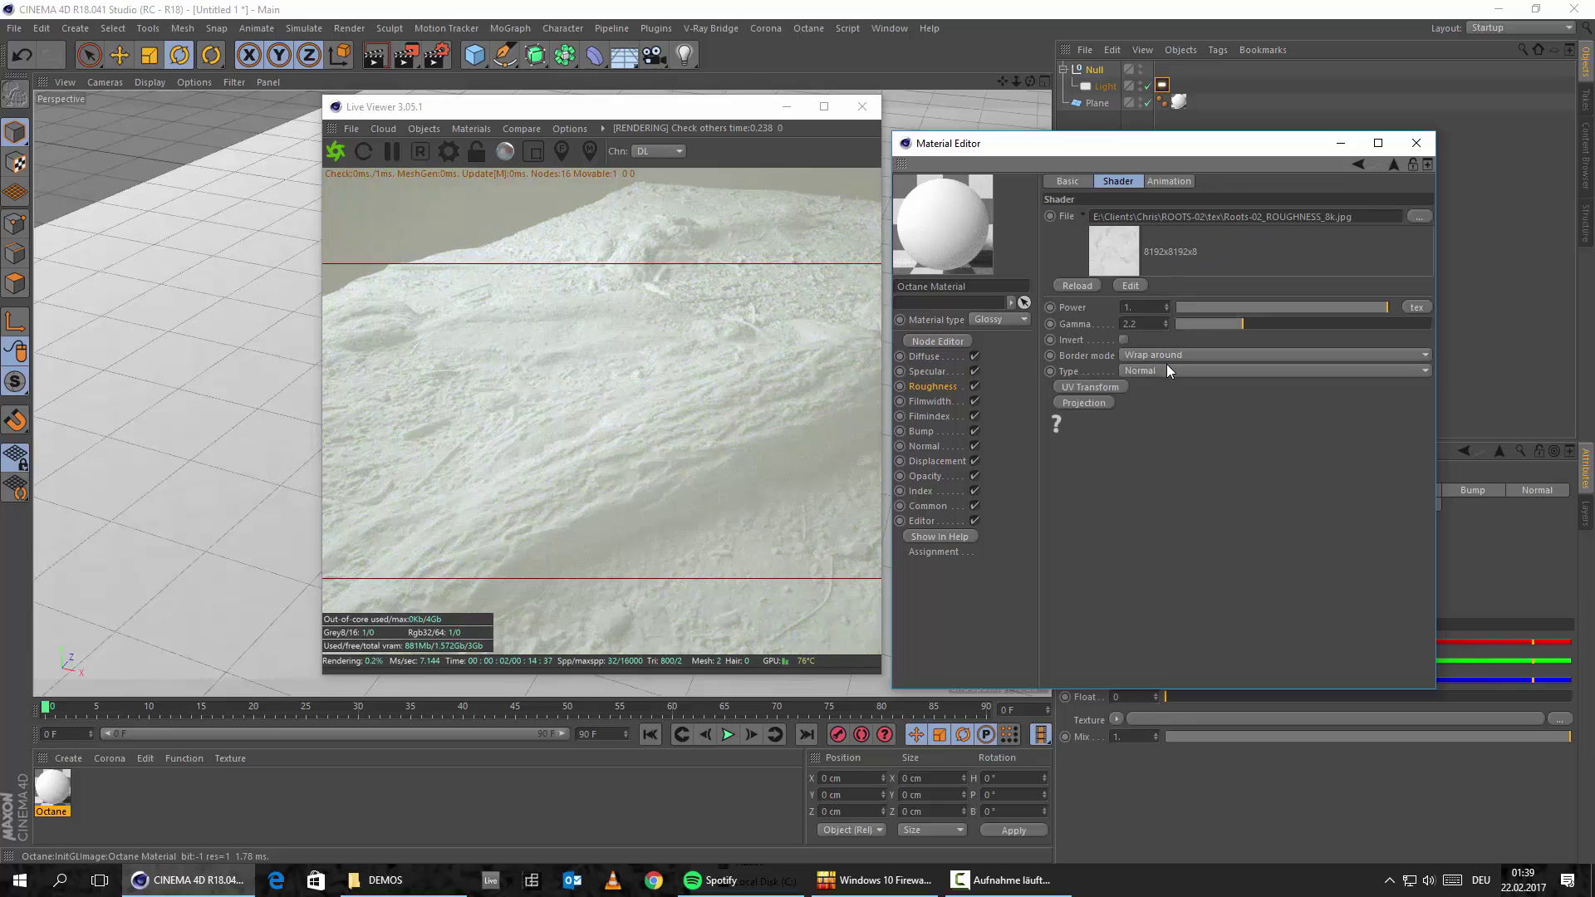
click(1168, 368)
click(1144, 406)
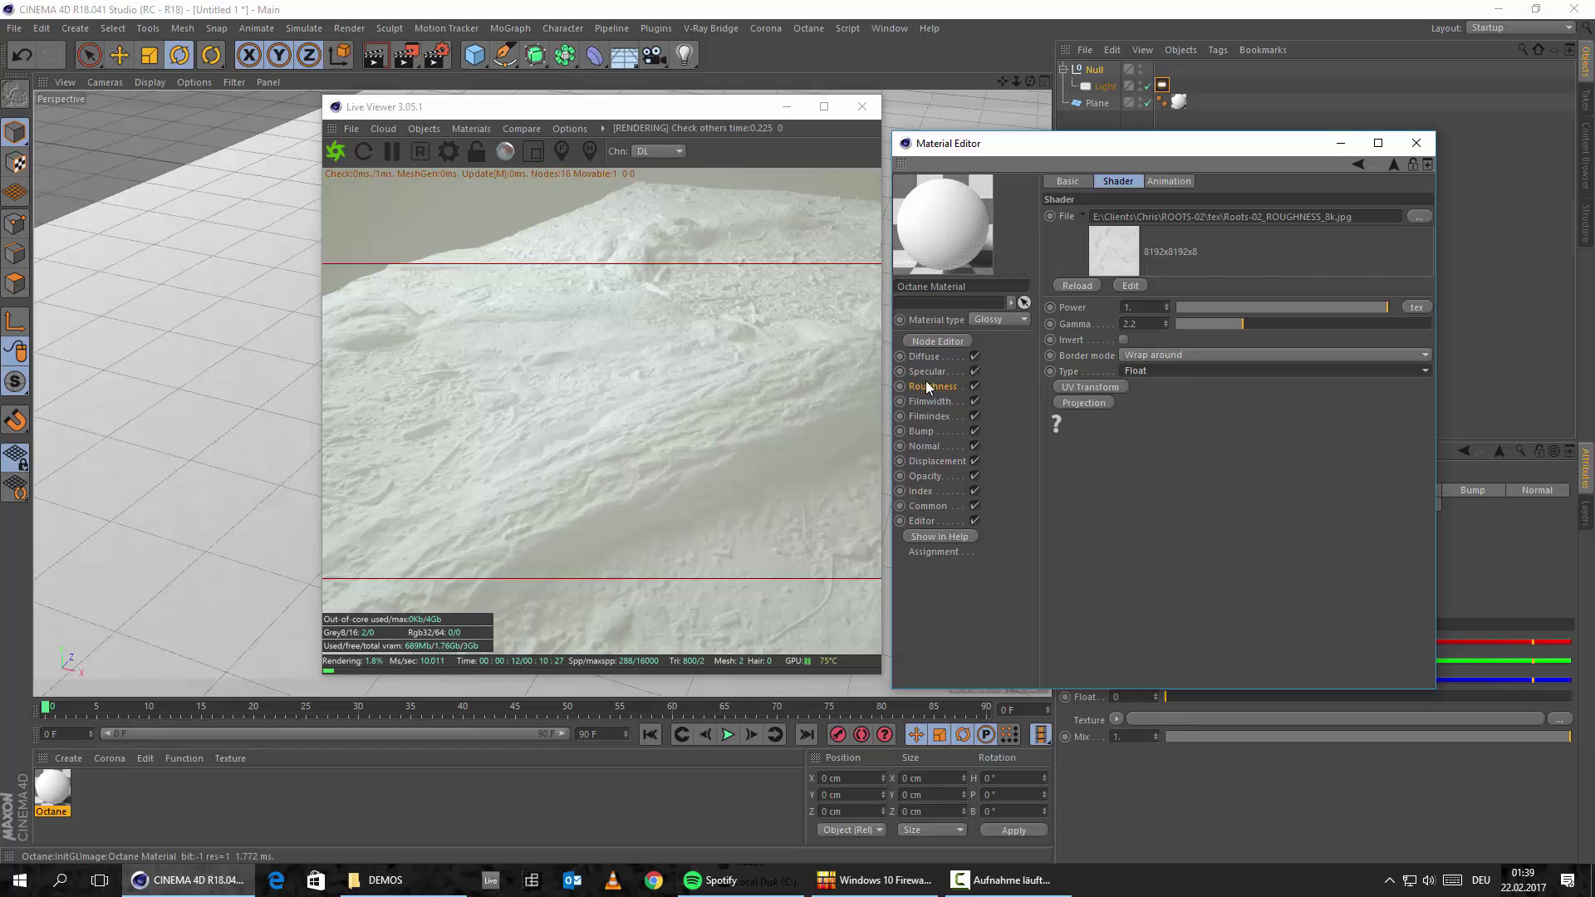
Step: Load Roots-02_BUMP_8k.jpg from the tex folder into the bump ImageTexture, declining the project copy
click(922, 433)
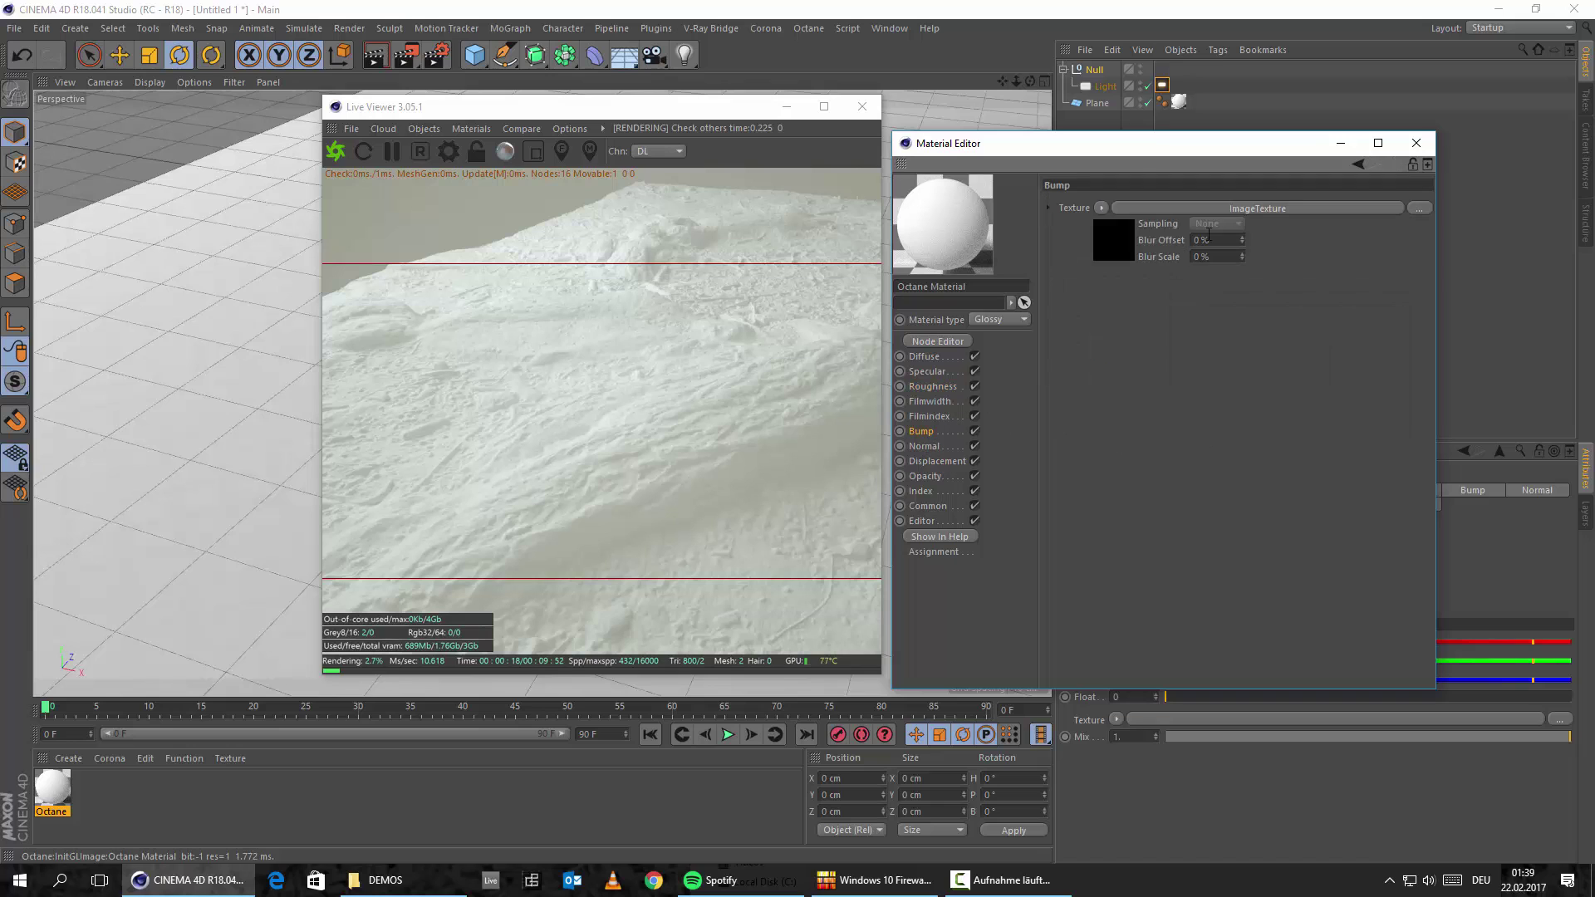
click(378, 880)
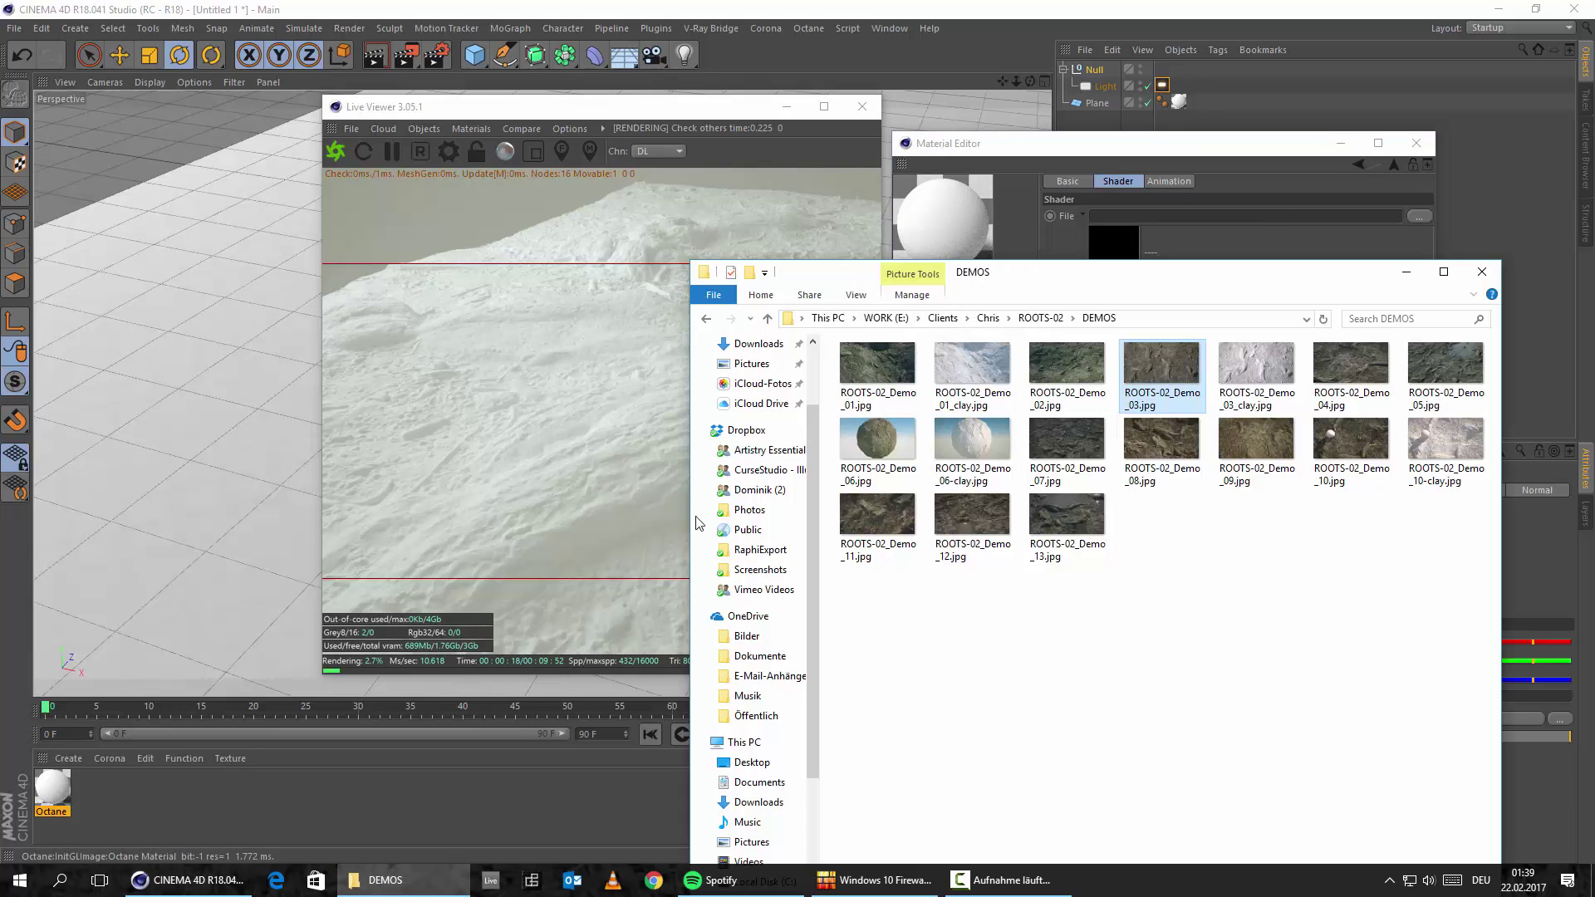
click(704, 318)
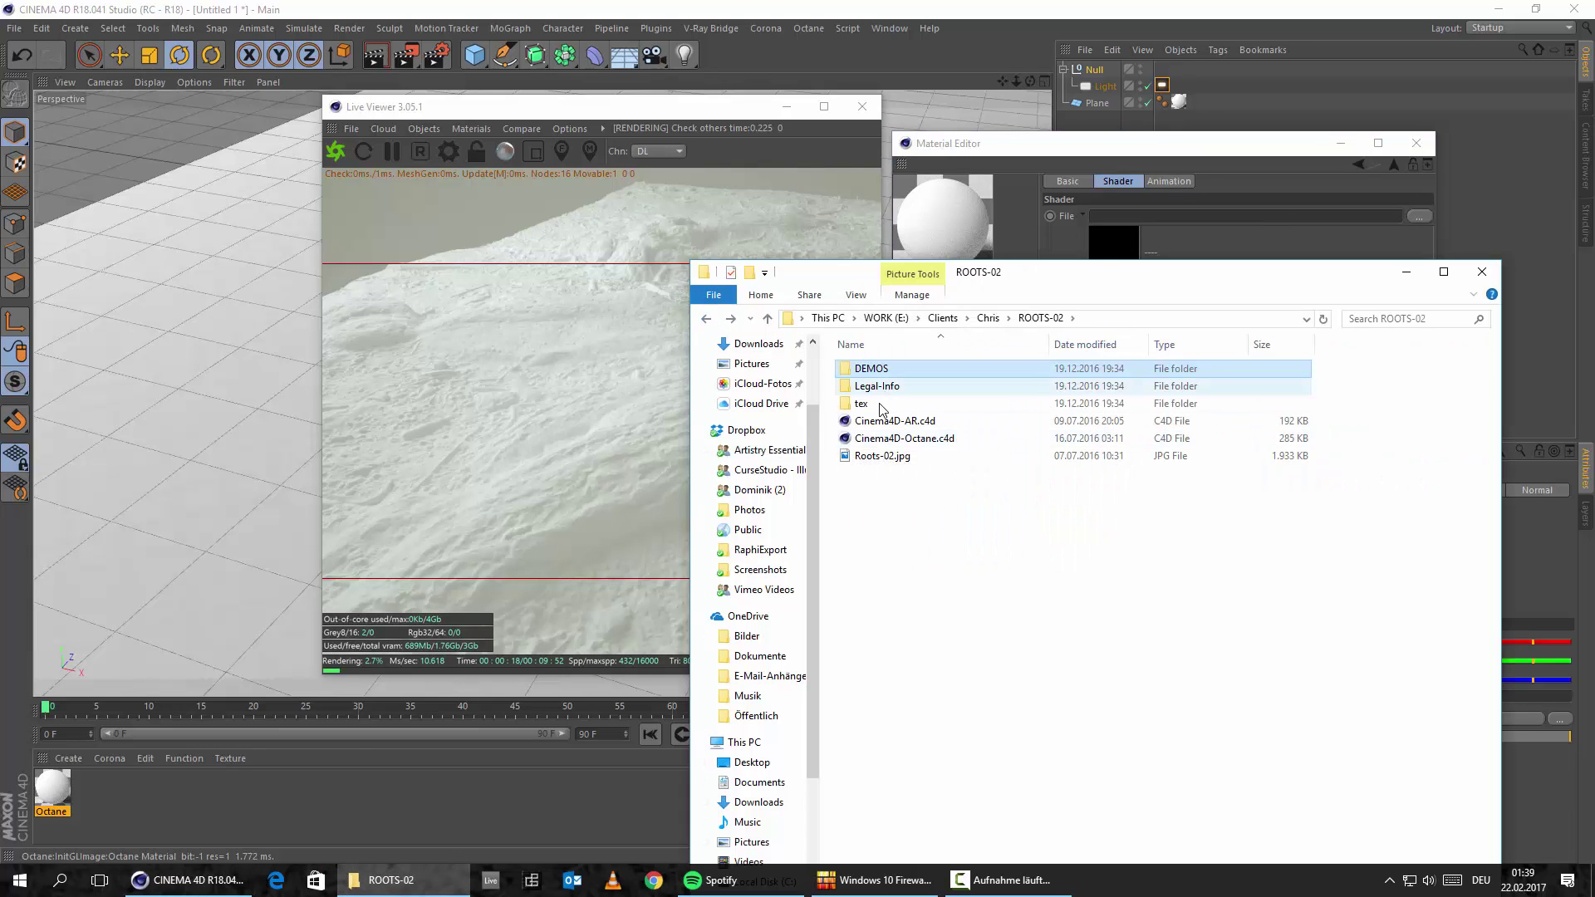
double_click(856, 401)
drag(1030, 286, 350, 359)
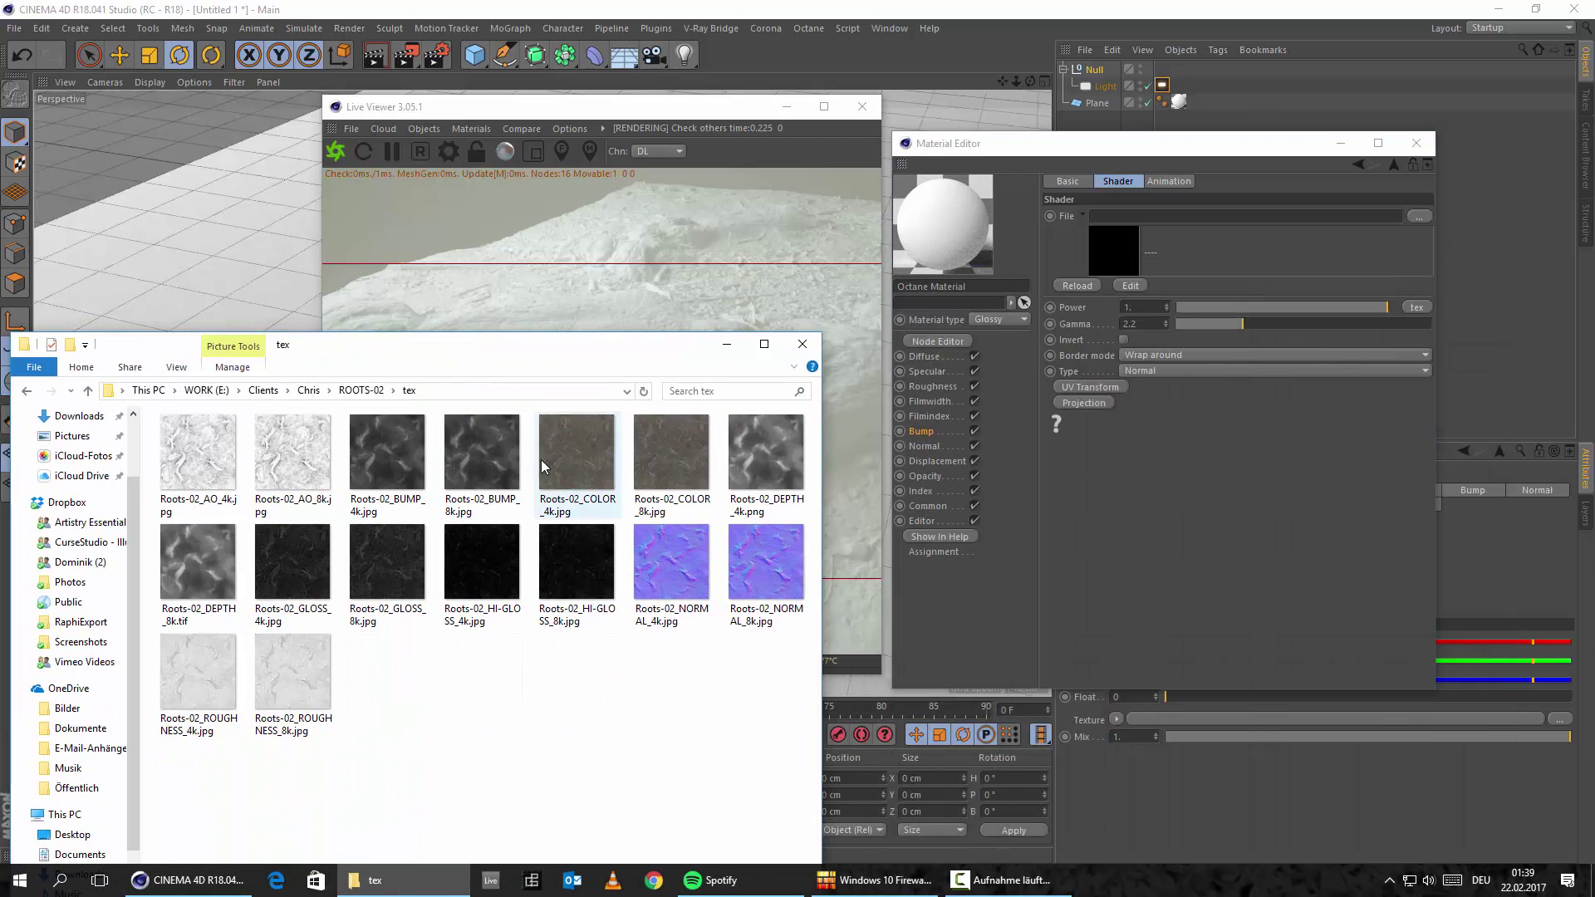
drag(482, 453, 1144, 215)
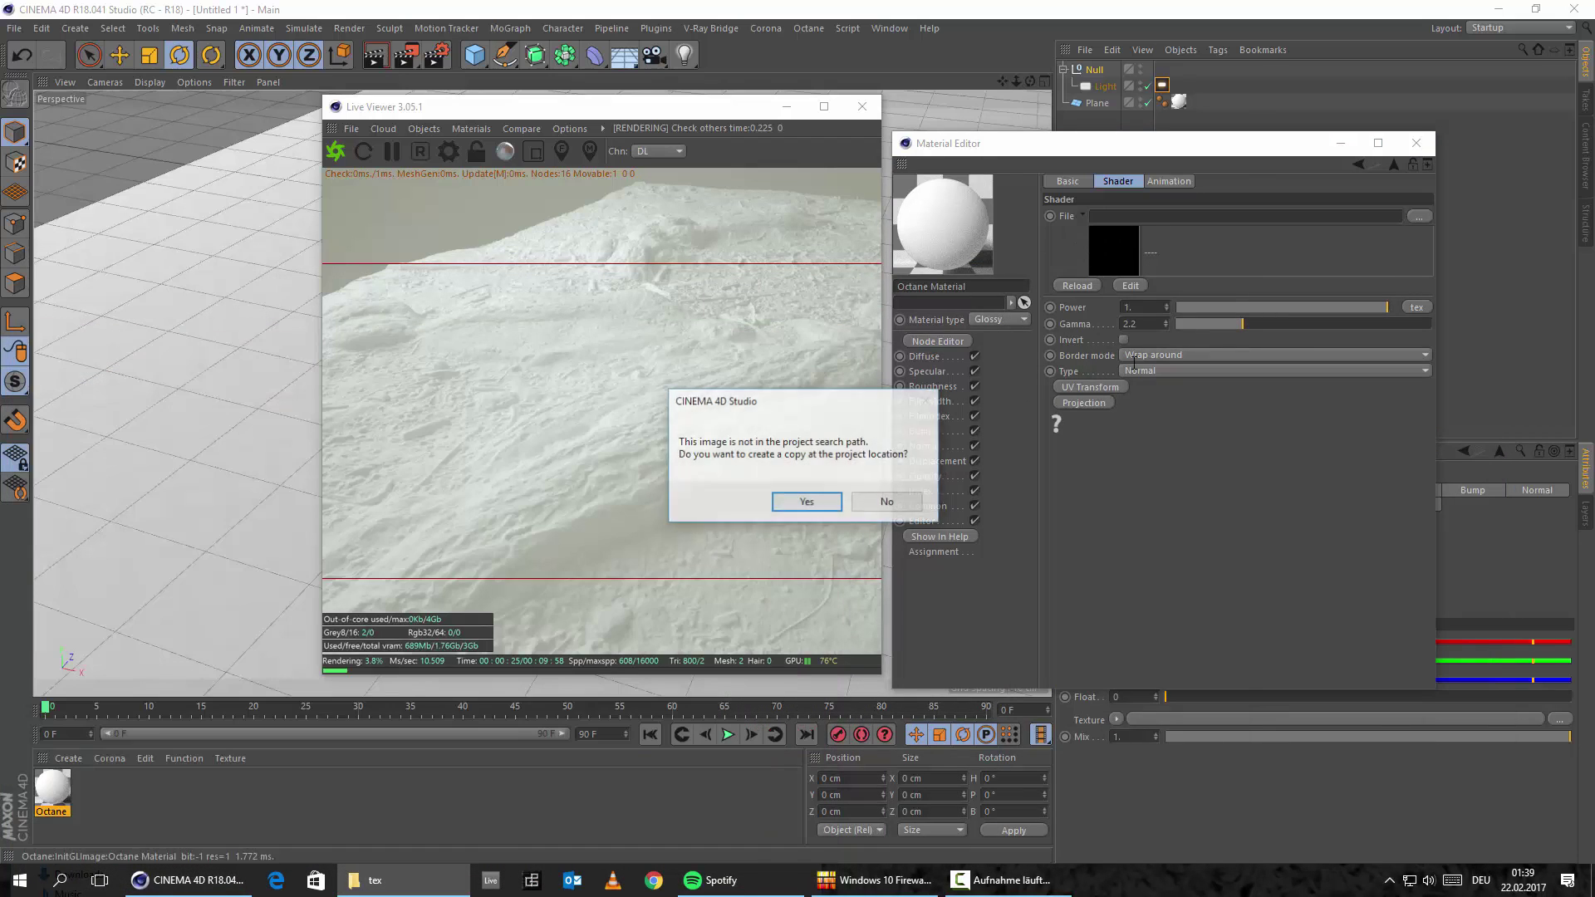
click(880, 504)
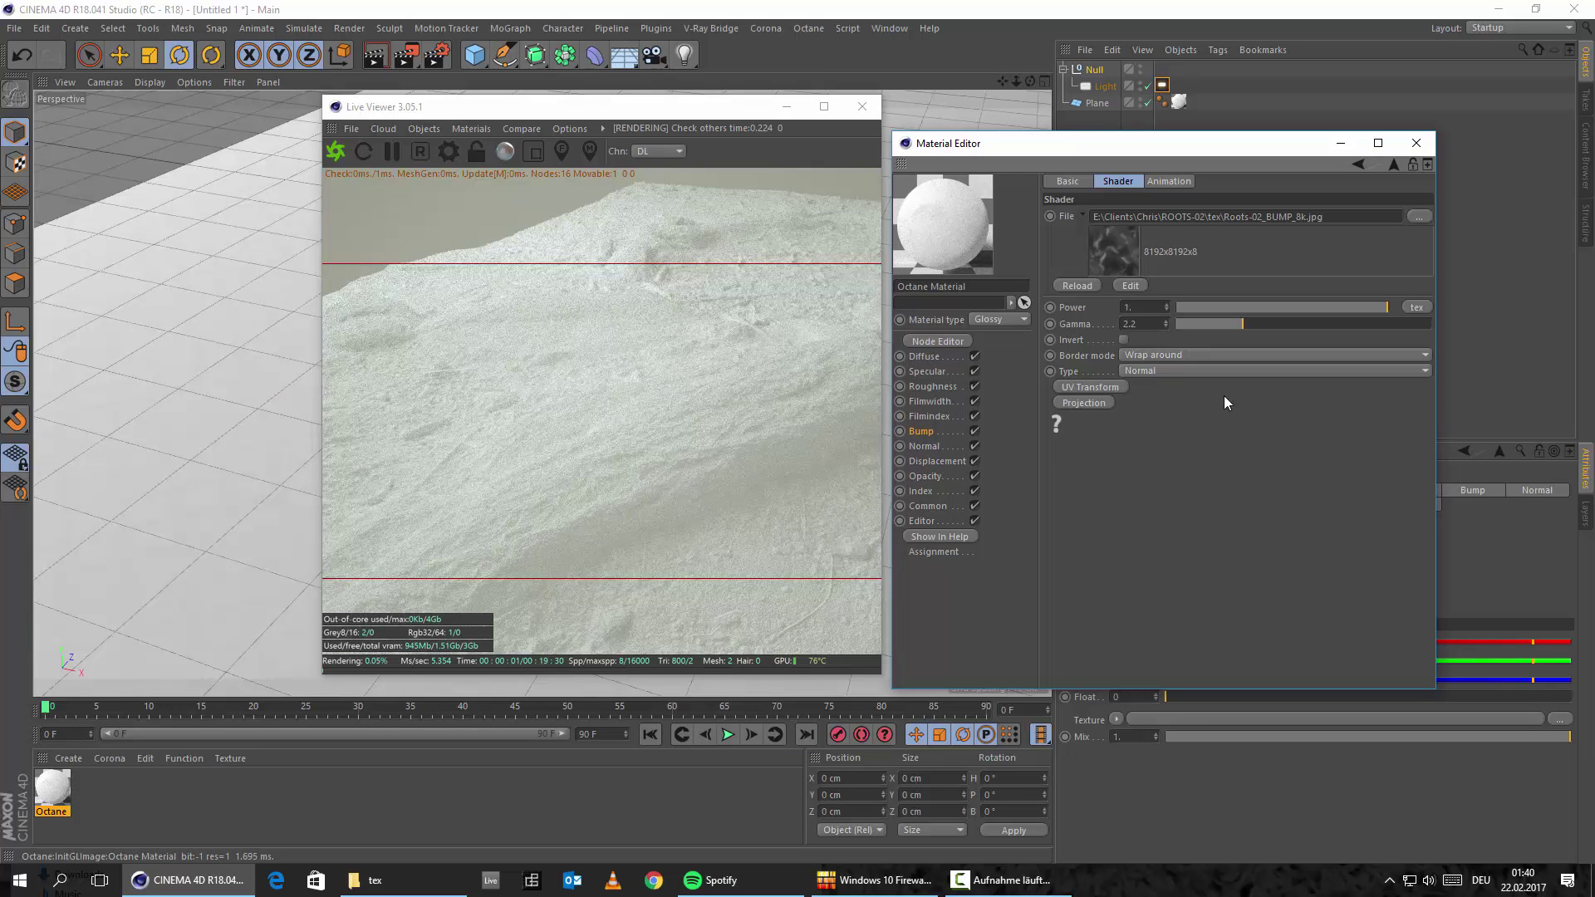
Step: Set the bump texture type to Float and orbit to inspect the bumpy ground
click(1175, 369)
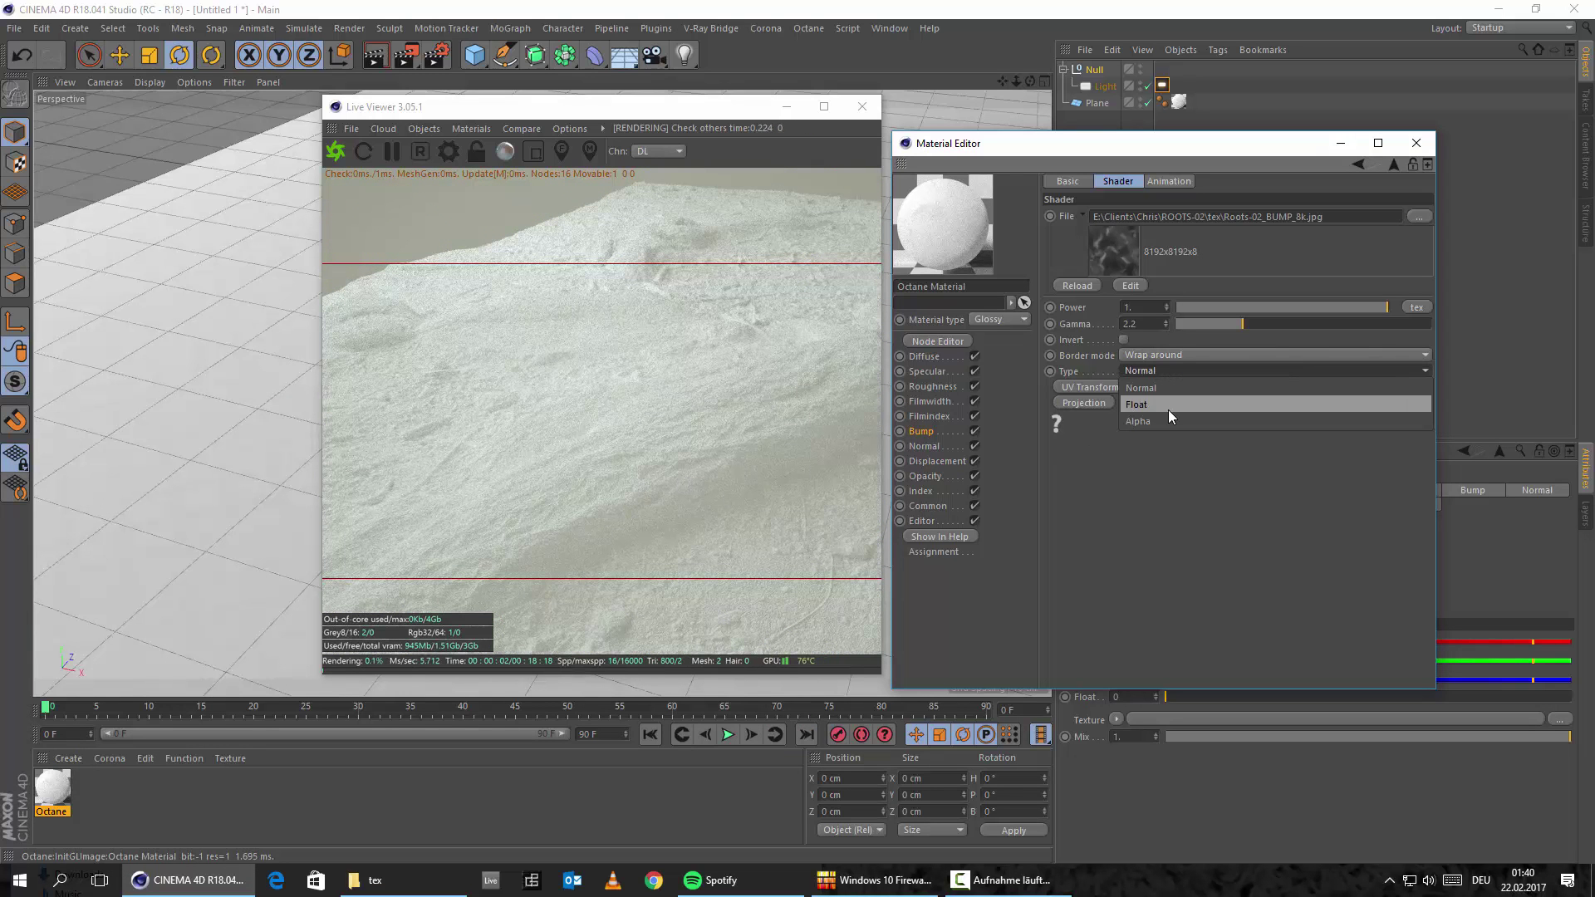
click(1168, 405)
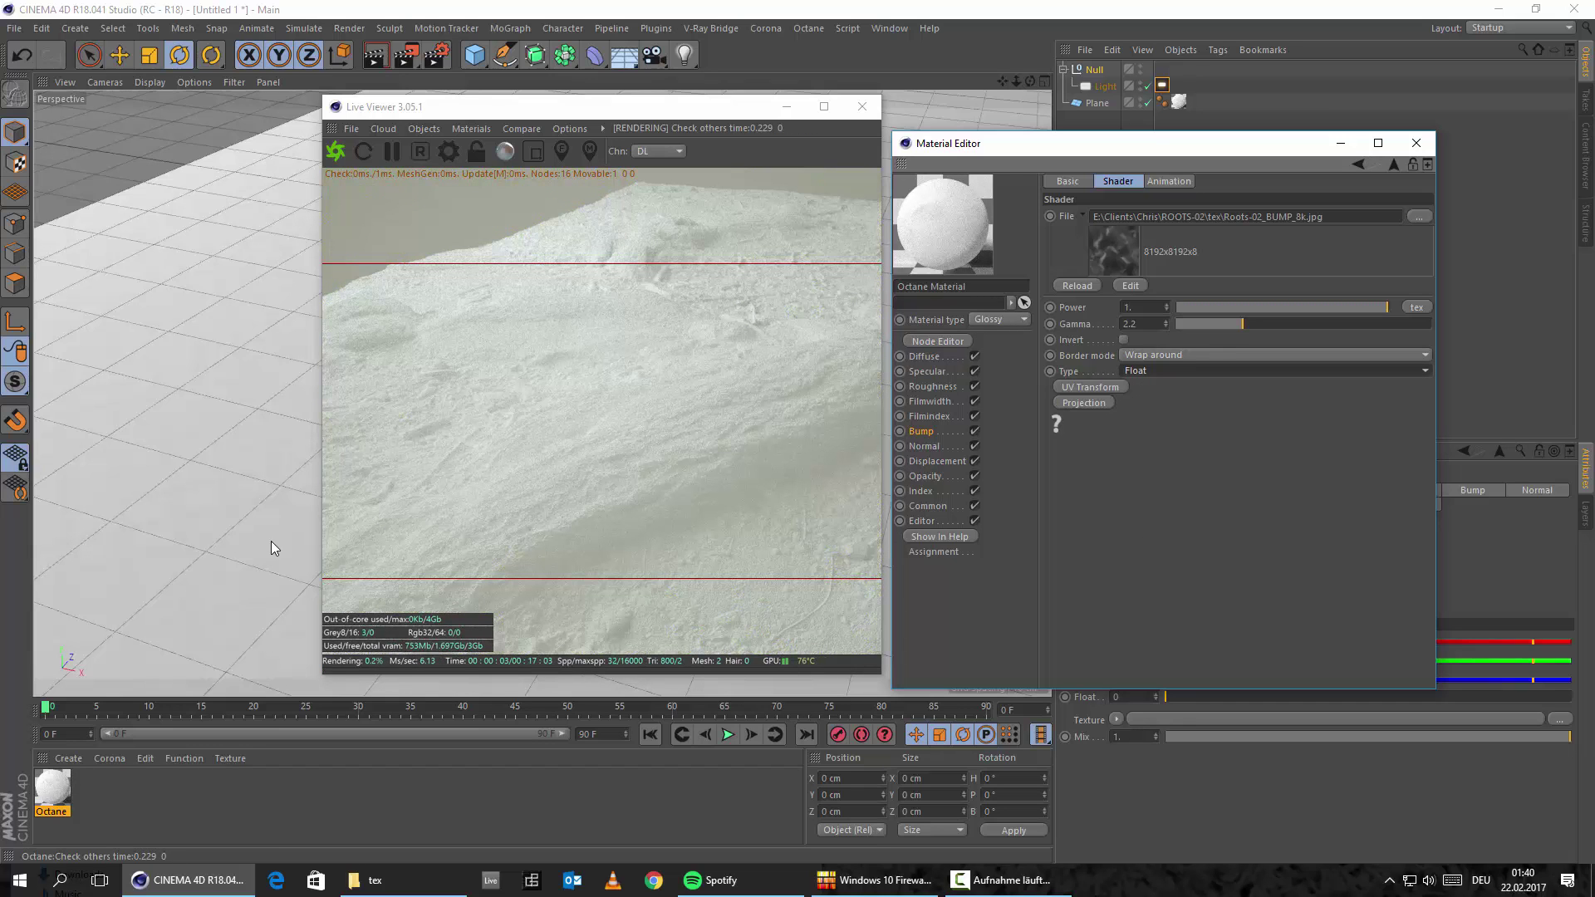
click(1358, 163)
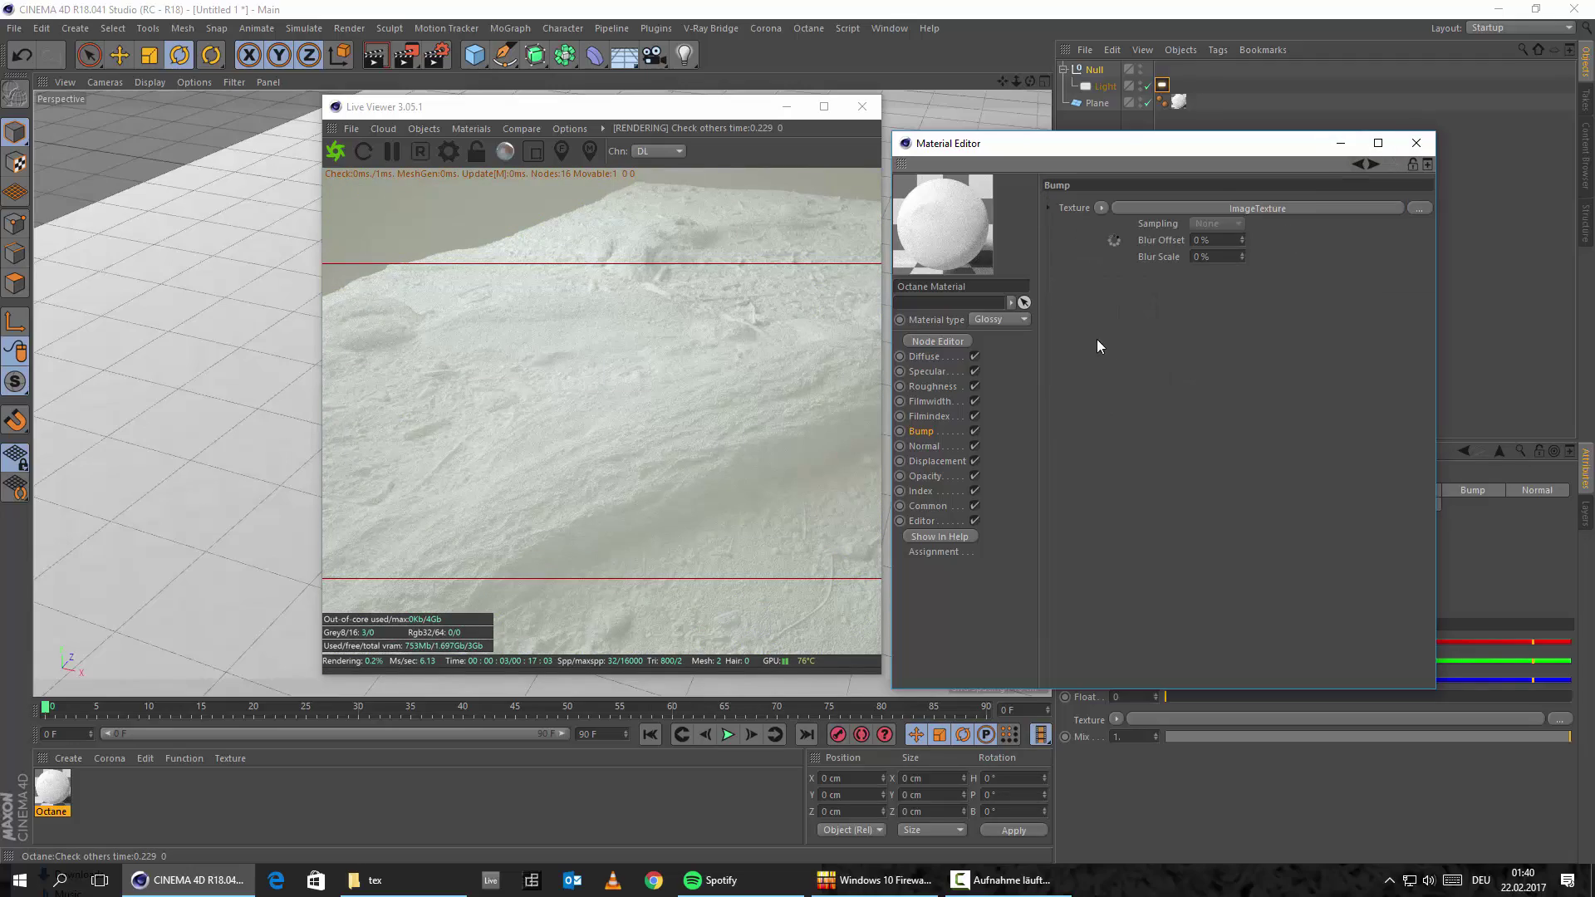
click(1230, 206)
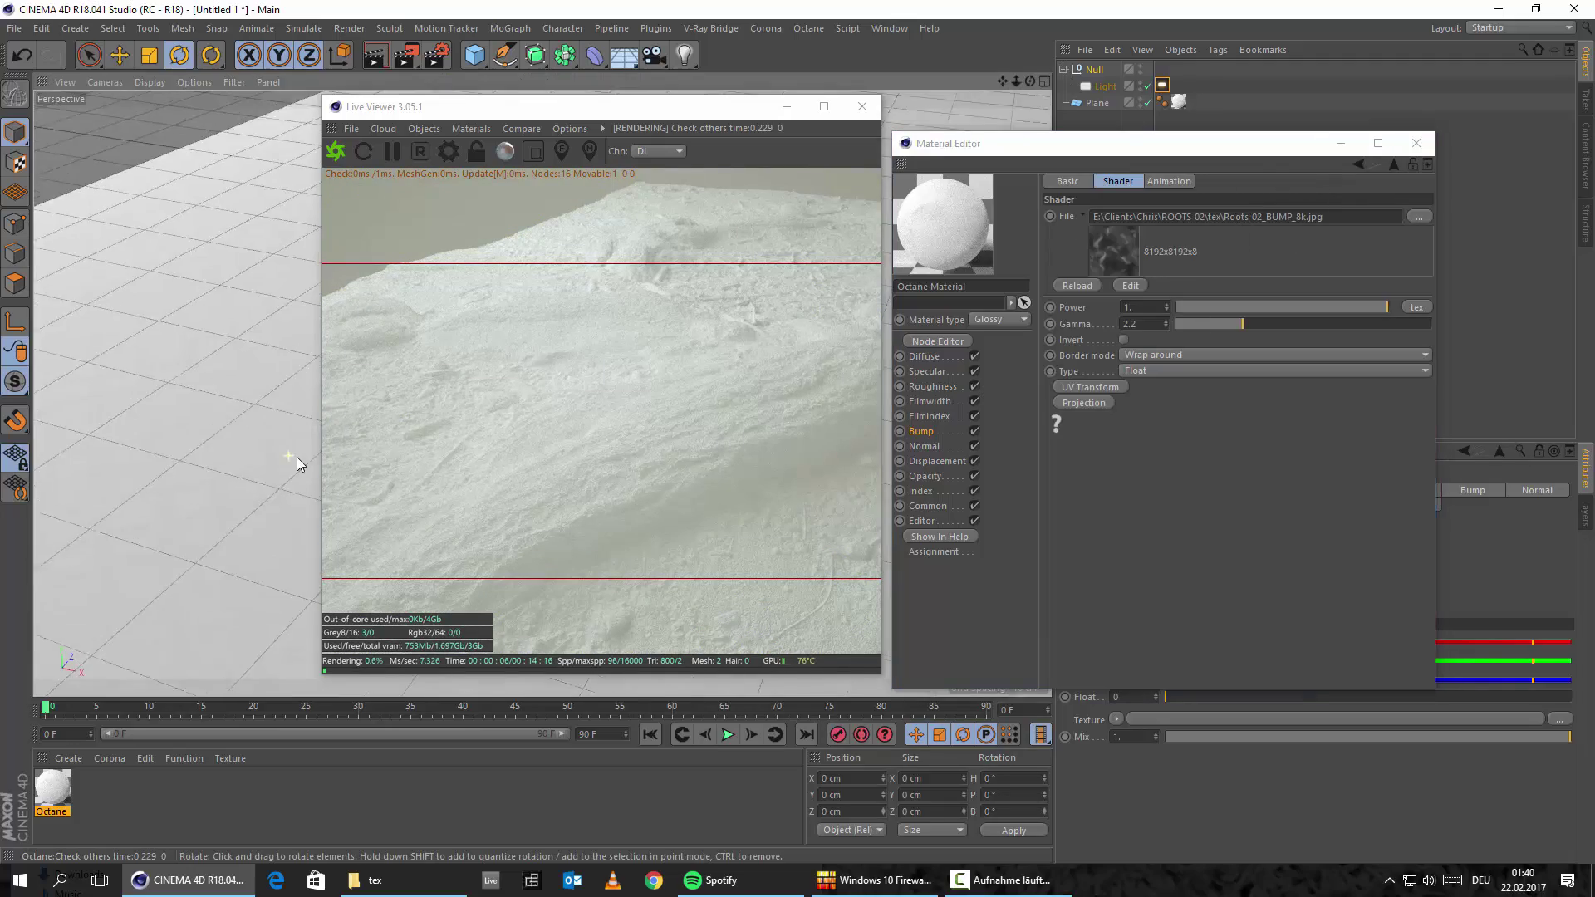
alt+drag(298, 456, 259, 384)
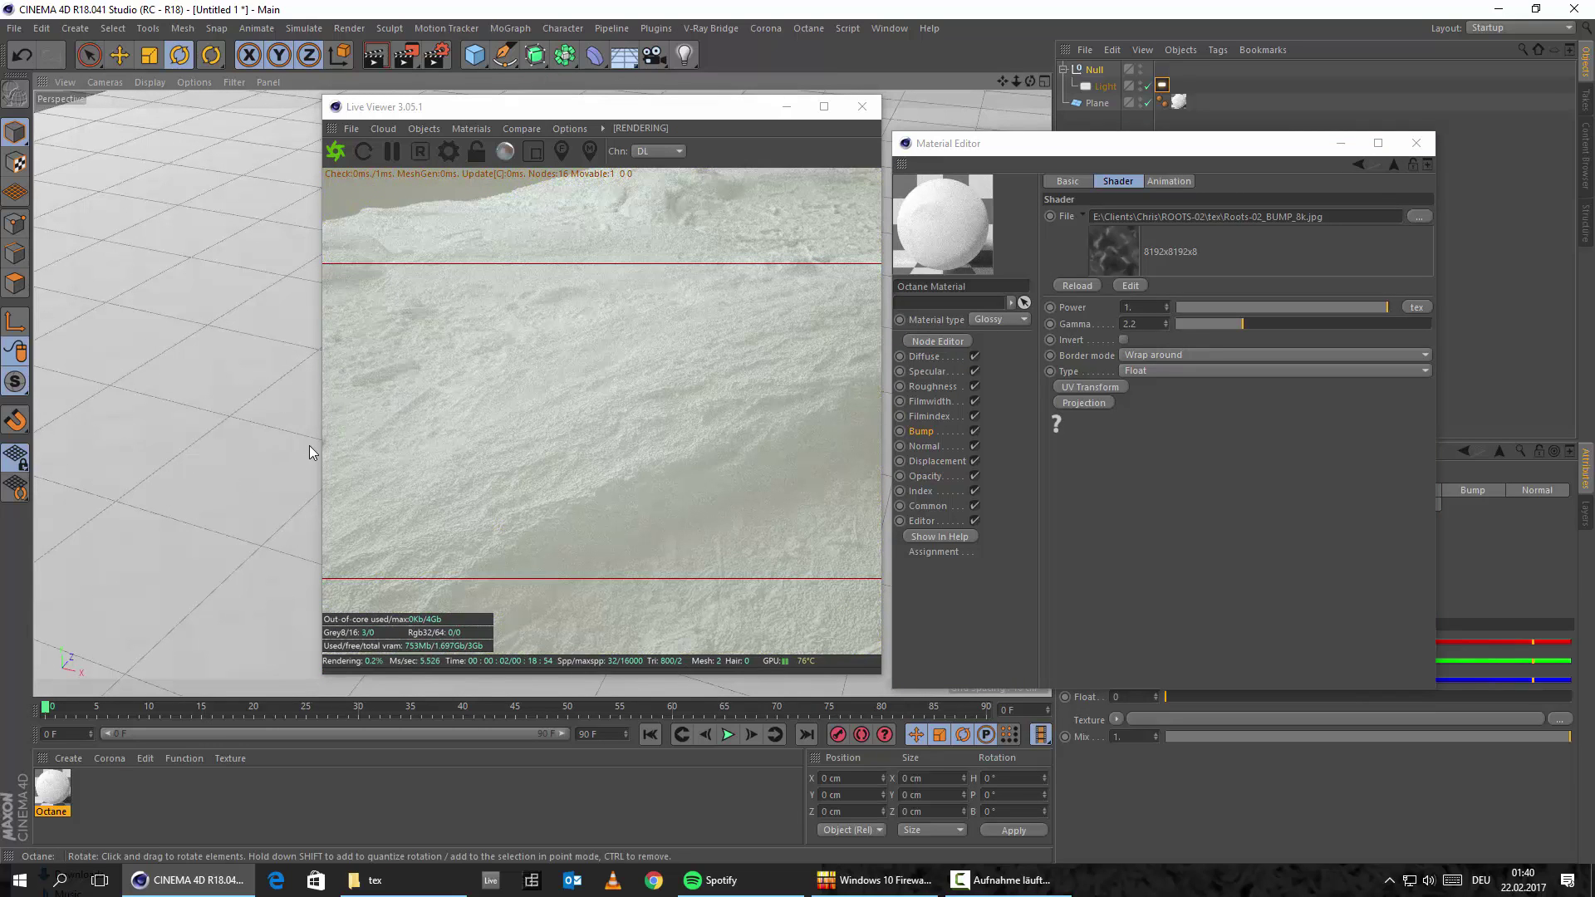
alt+drag(272, 469, 276, 471)
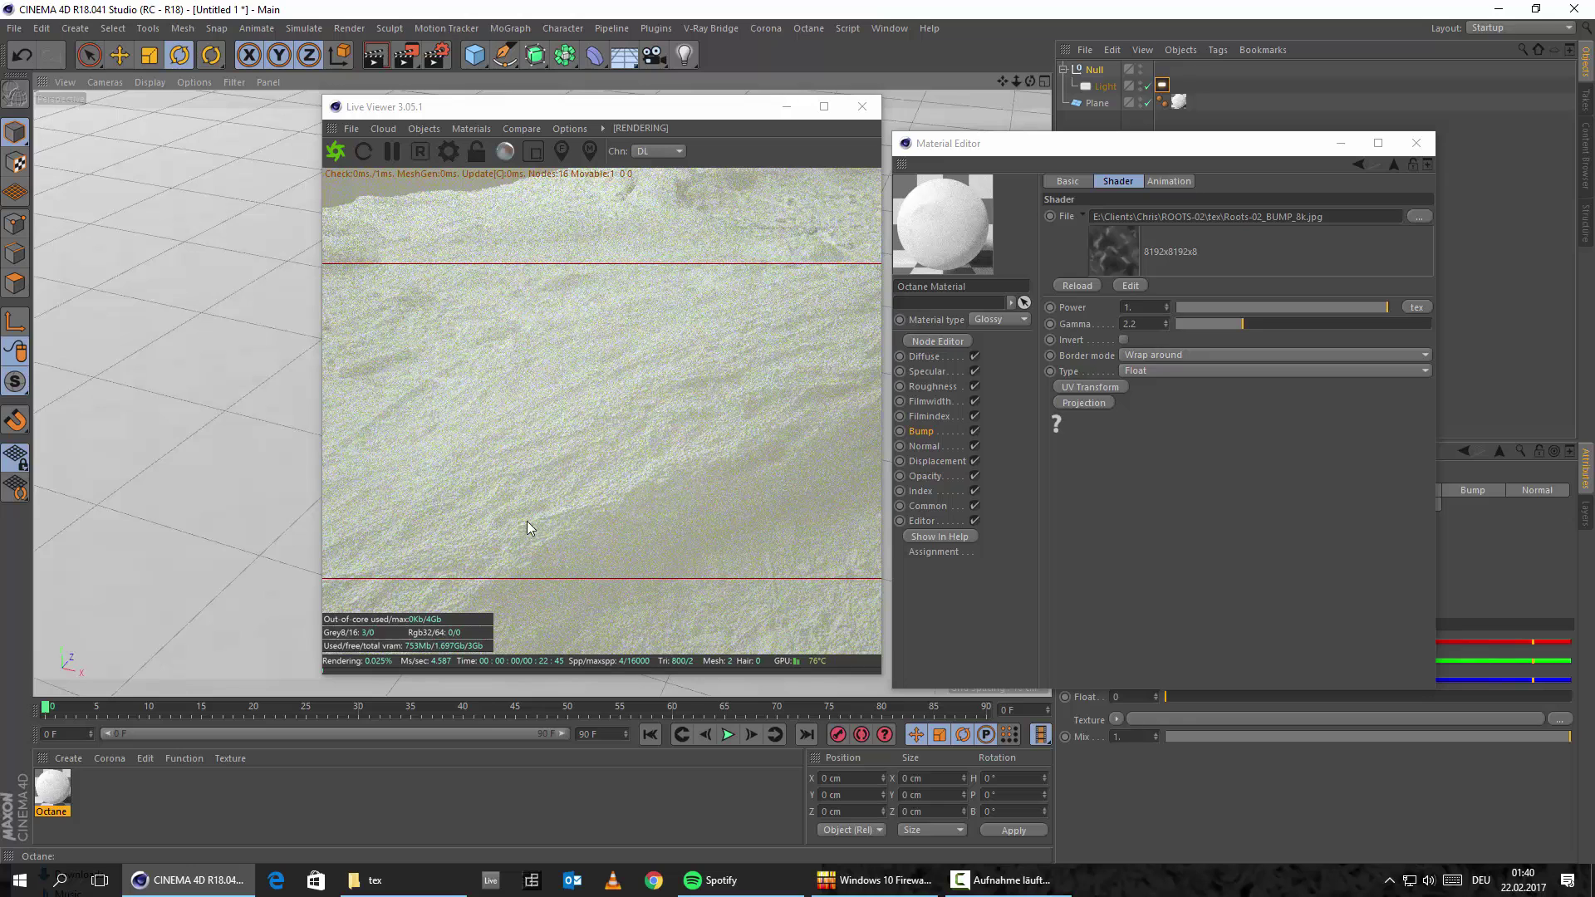
Step: Try bump image texture Power values of 0, 0.3 and 0.5
click(1145, 309)
text(0)
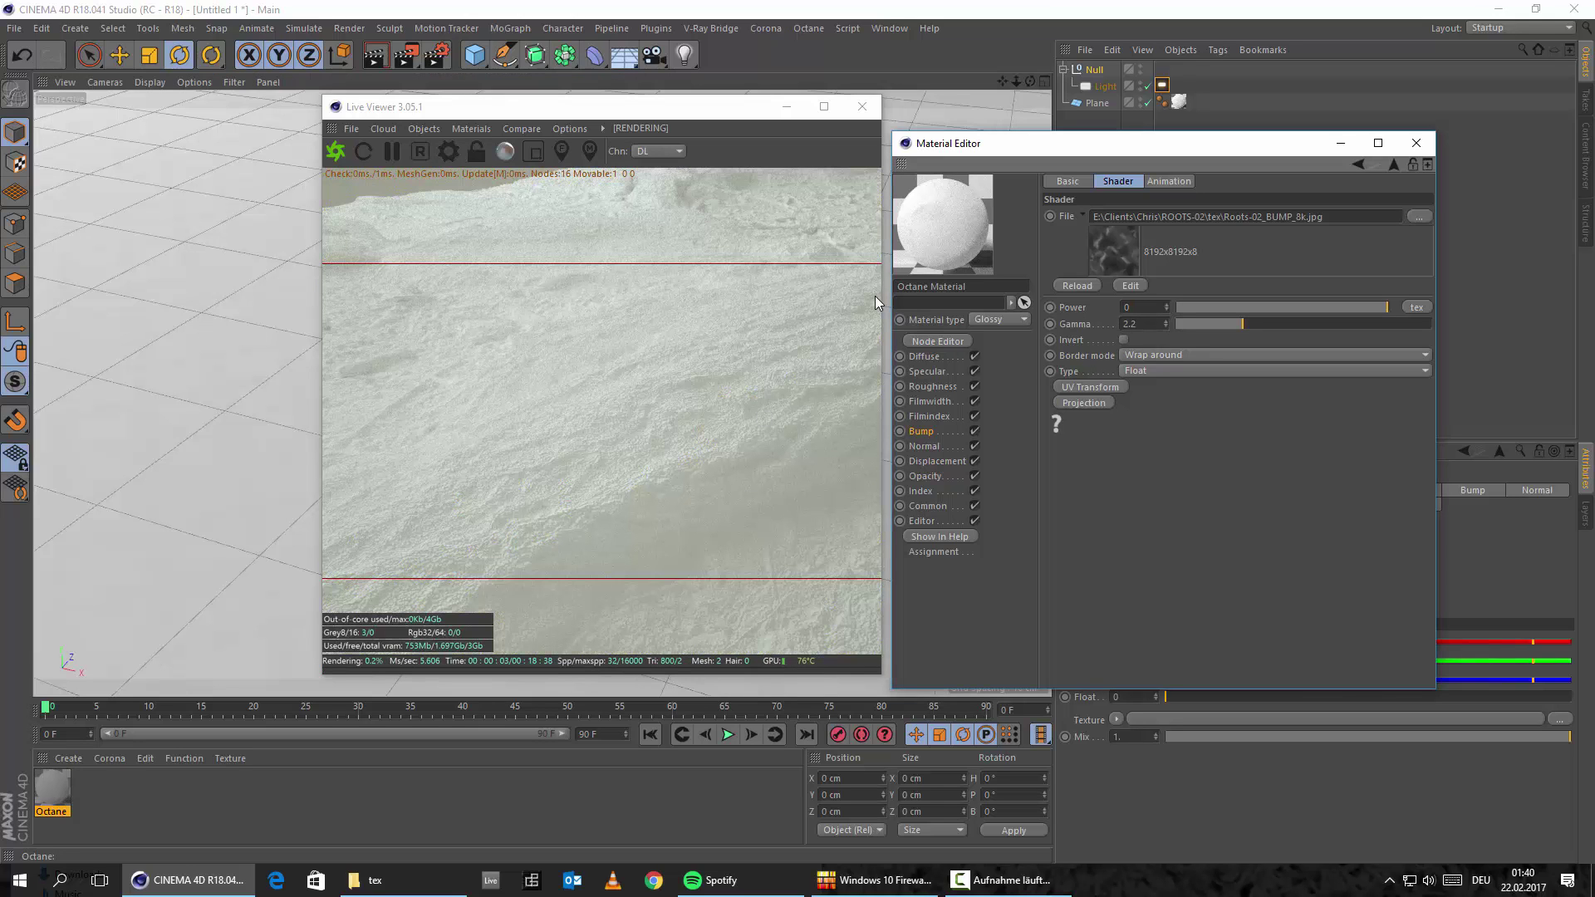
key(Return)
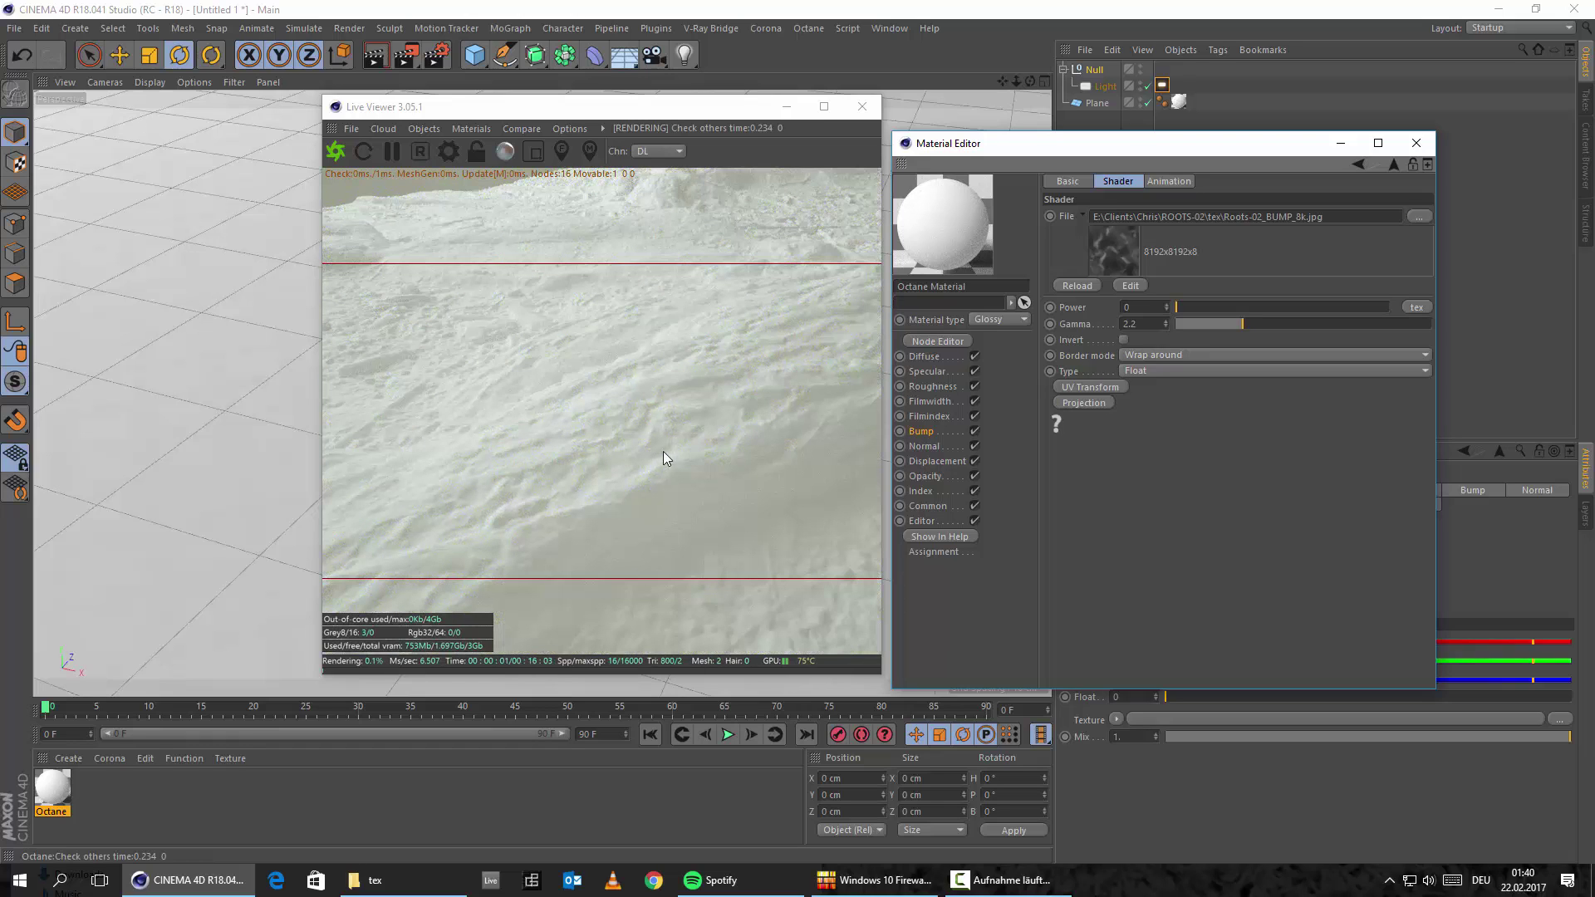
key(shift+Tab)
text(0.3)
key(Return)
text(0.5)
key(Return)
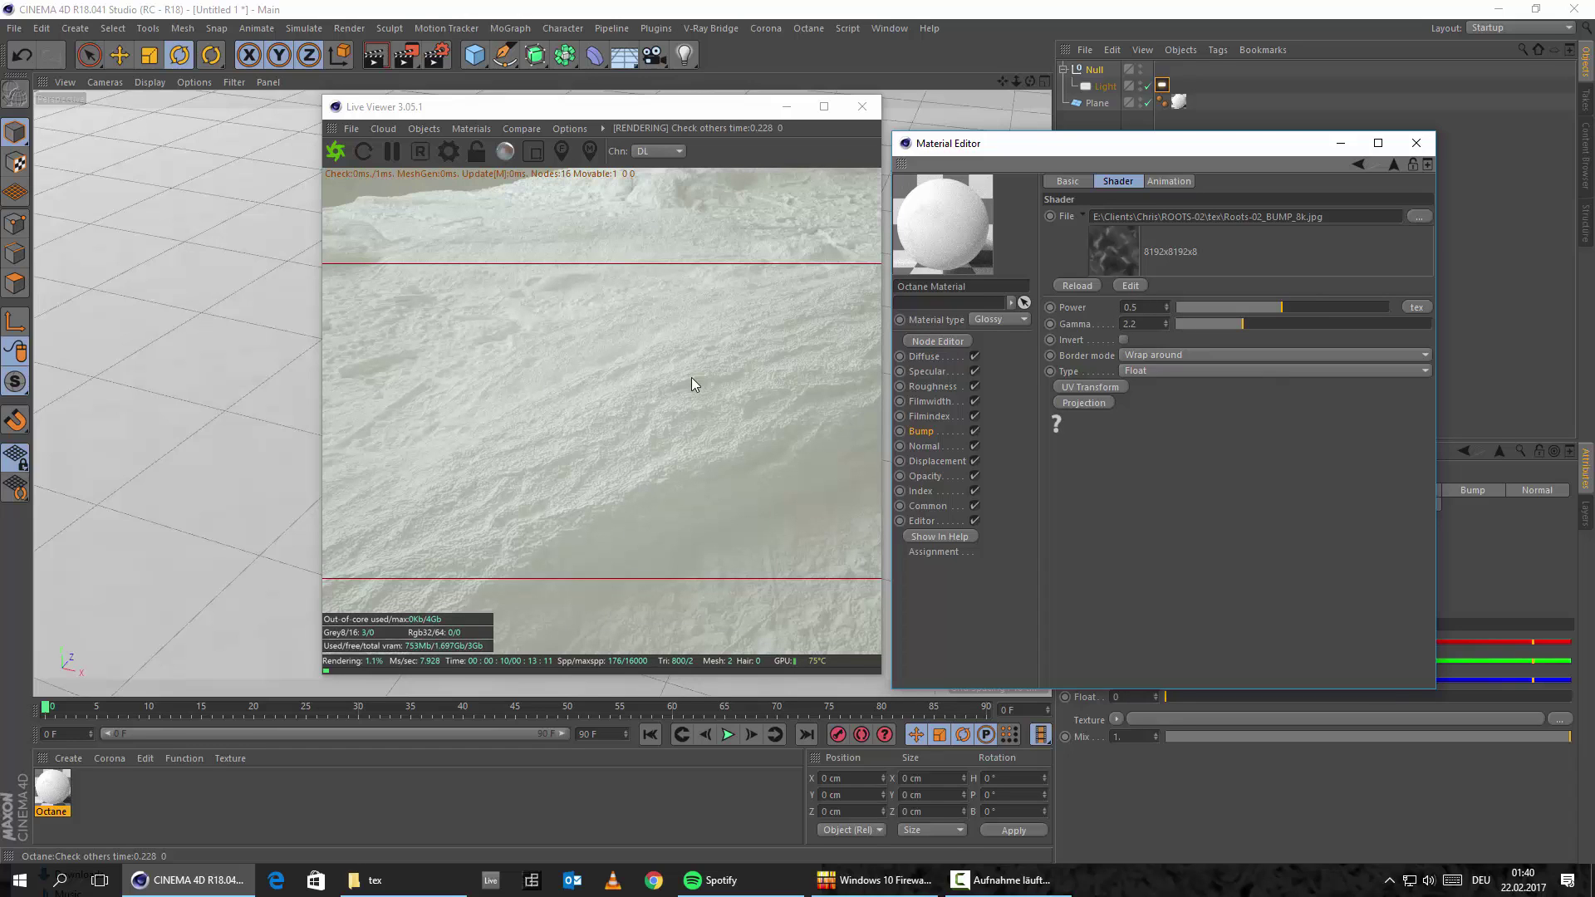
Step: Settle the bump texture Power at 0.3 and return to the Bump channel
double_click(1147, 307)
text(0.1)
key(Return)
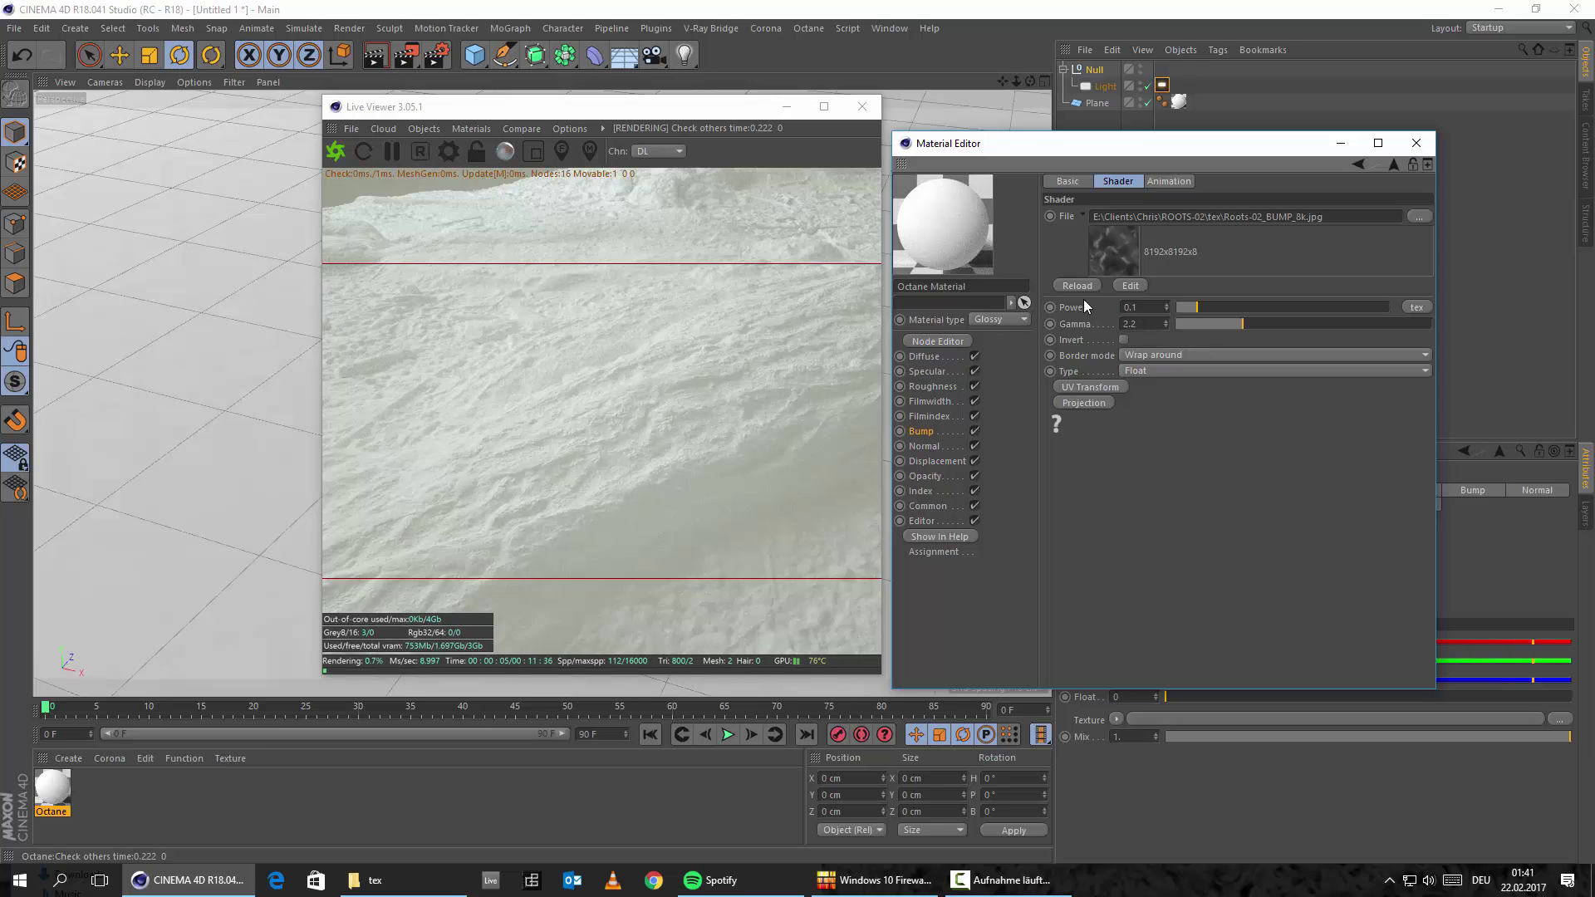
key(BackSpace)
text(3)
key(Return)
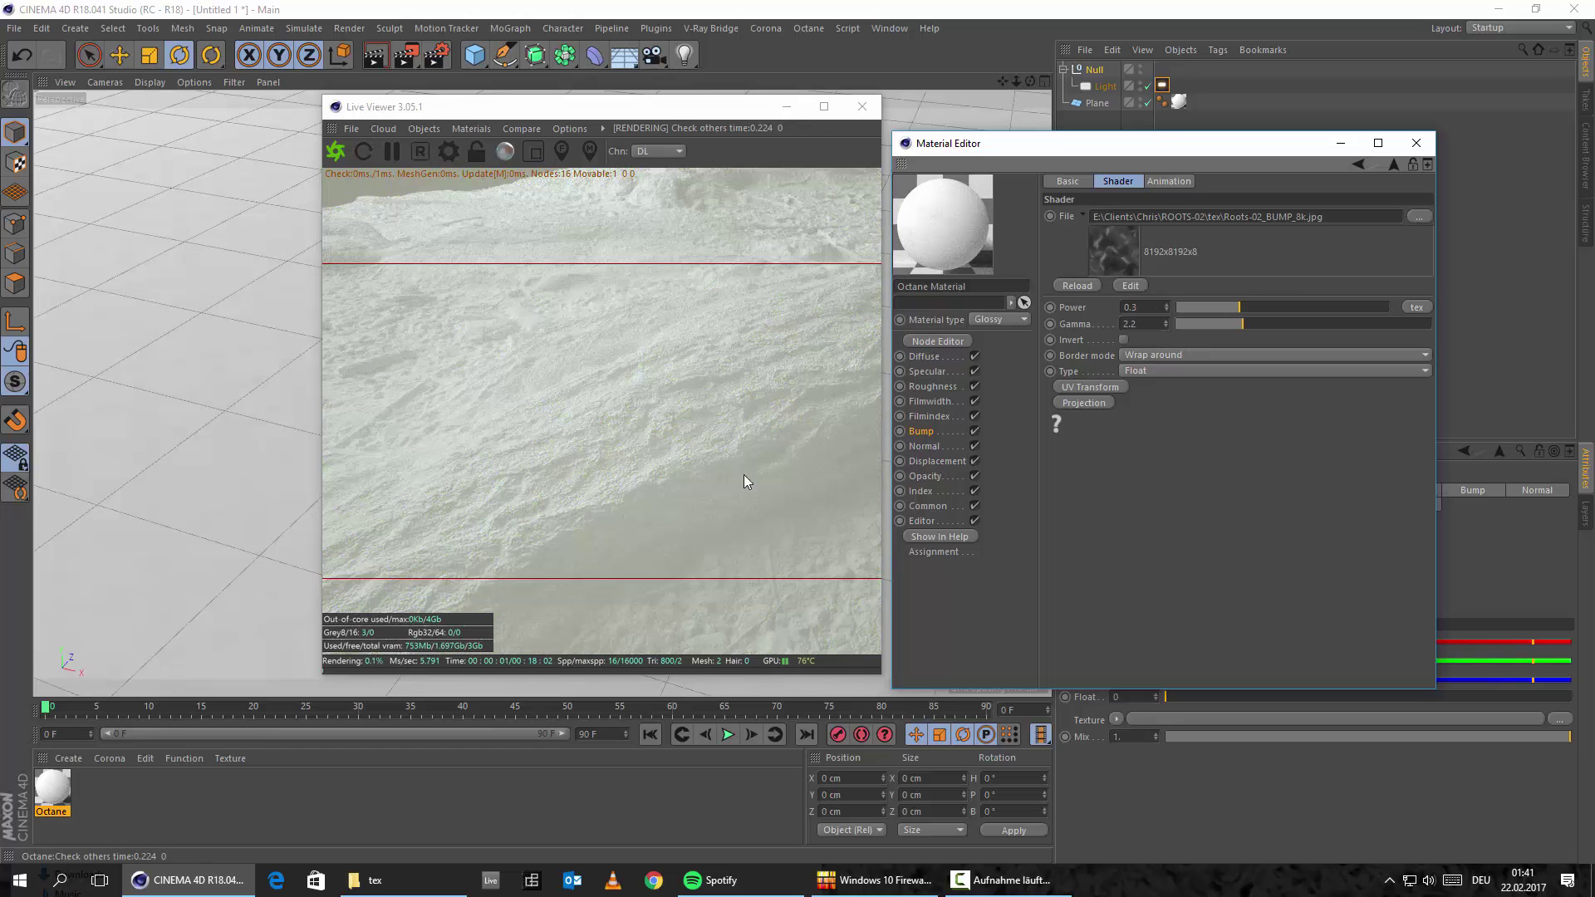
click(1360, 164)
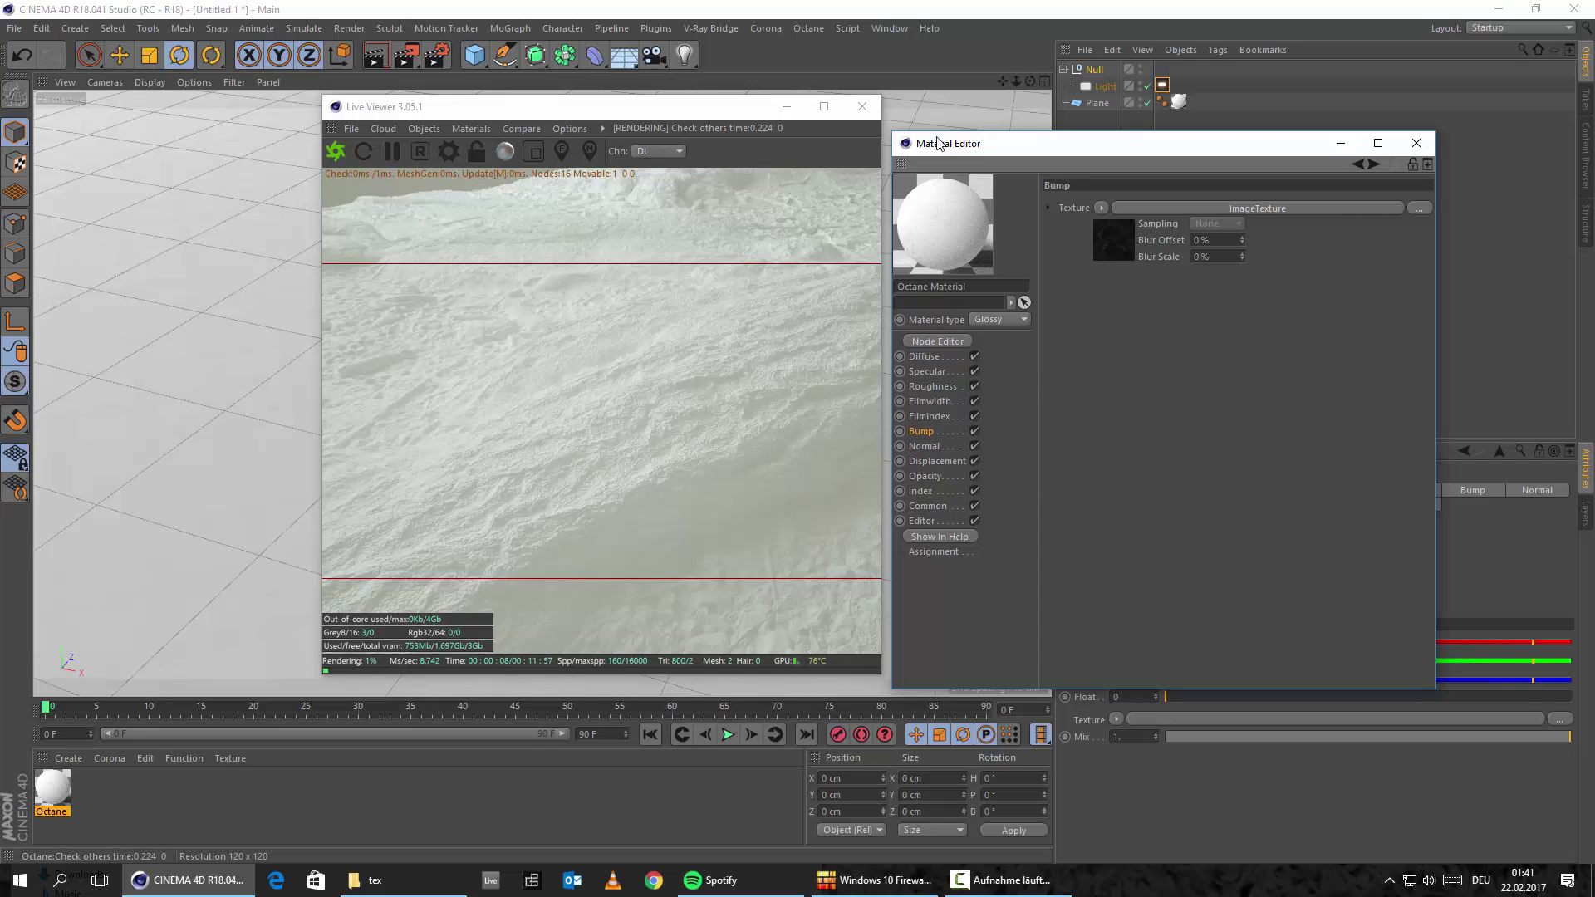
Step: Load a C4doctane ImageTexture shader into the Diffuse channel's texture
drag(1011, 148, 1013, 111)
click(926, 319)
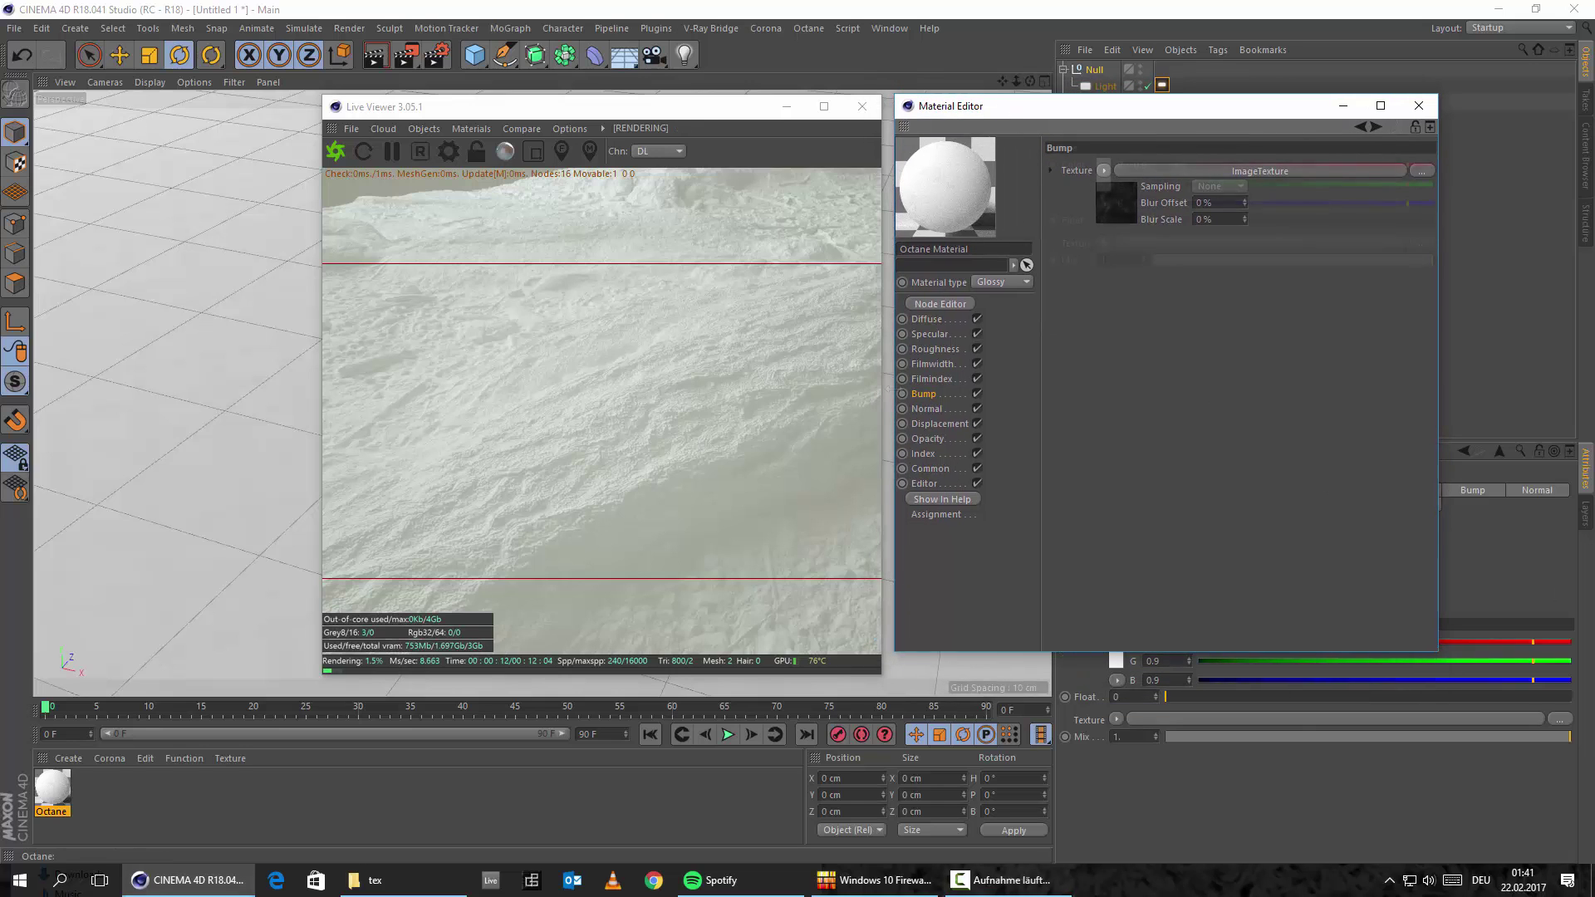
click(1103, 243)
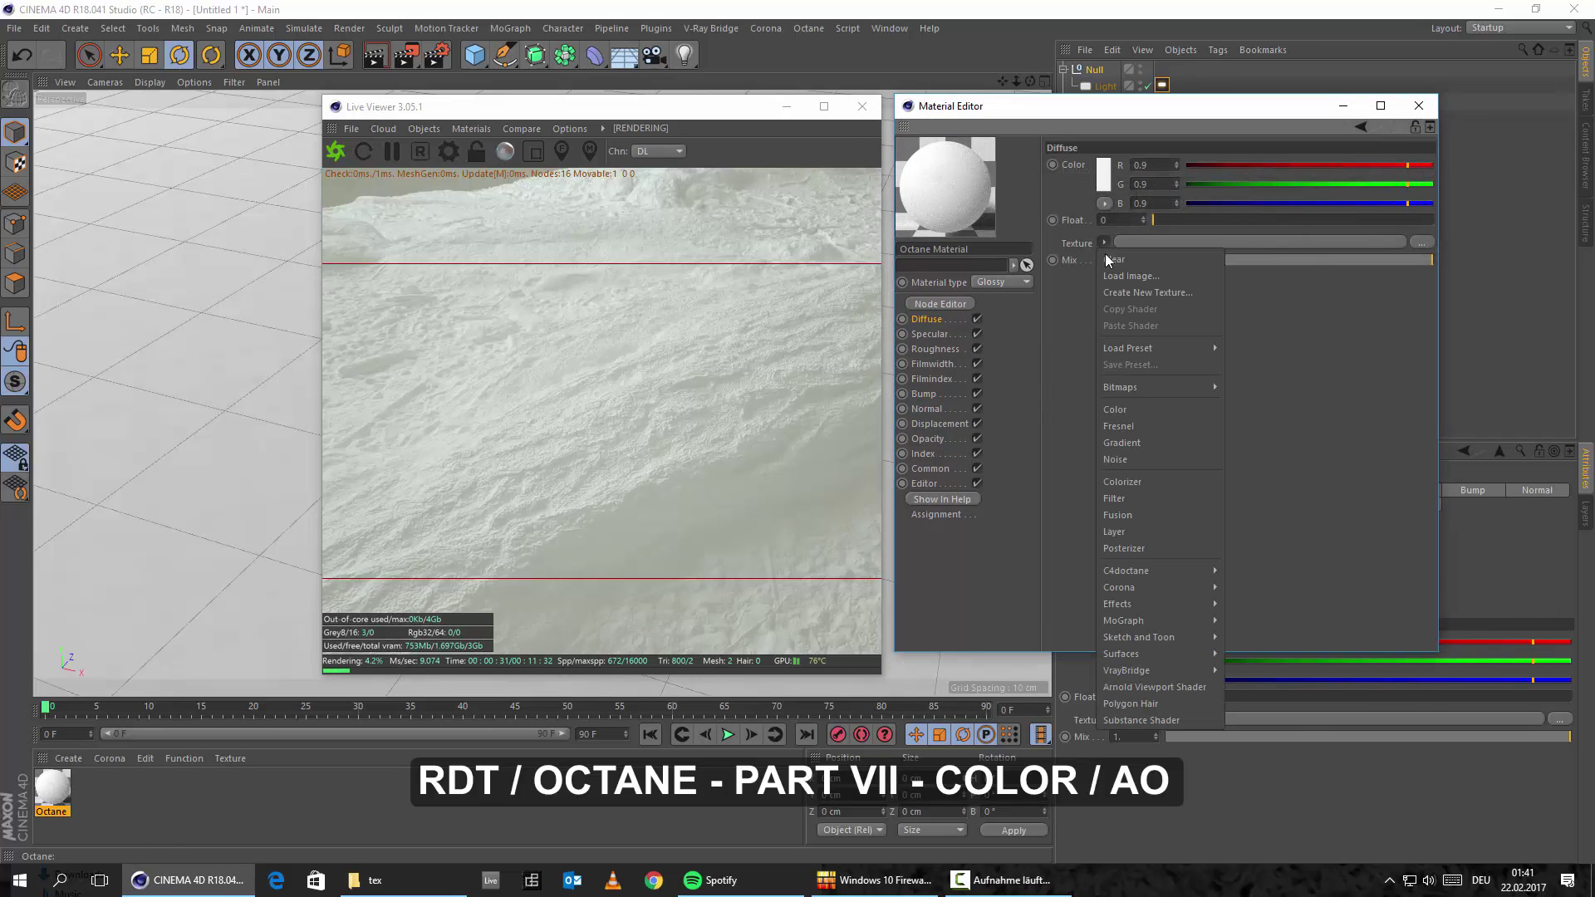
mouse_move(1162, 565)
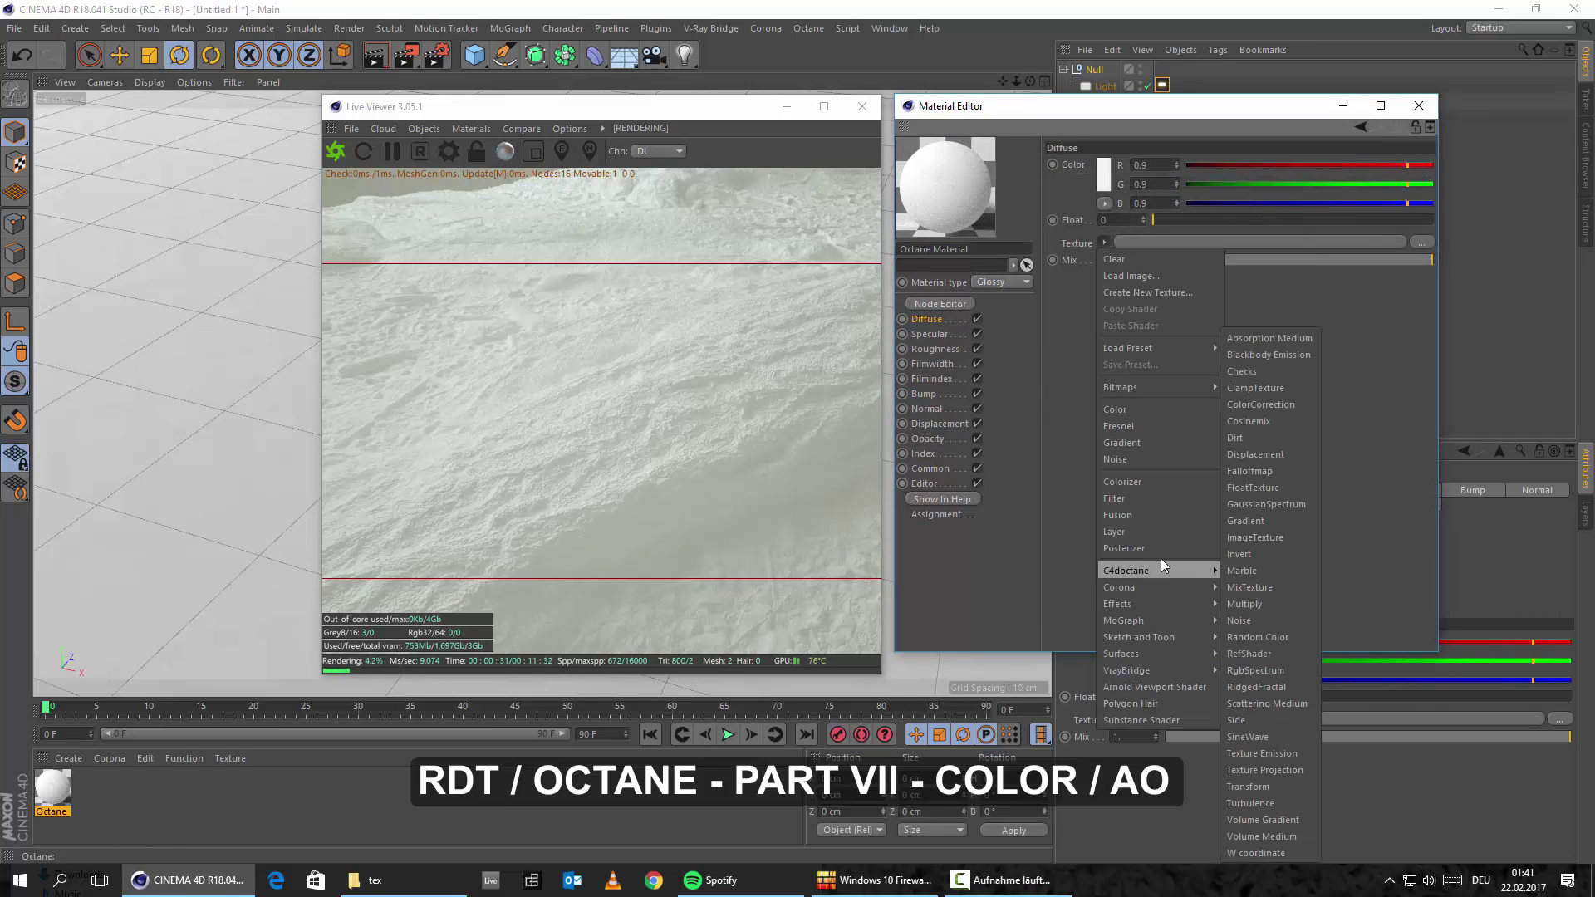
click(1287, 538)
click(1270, 243)
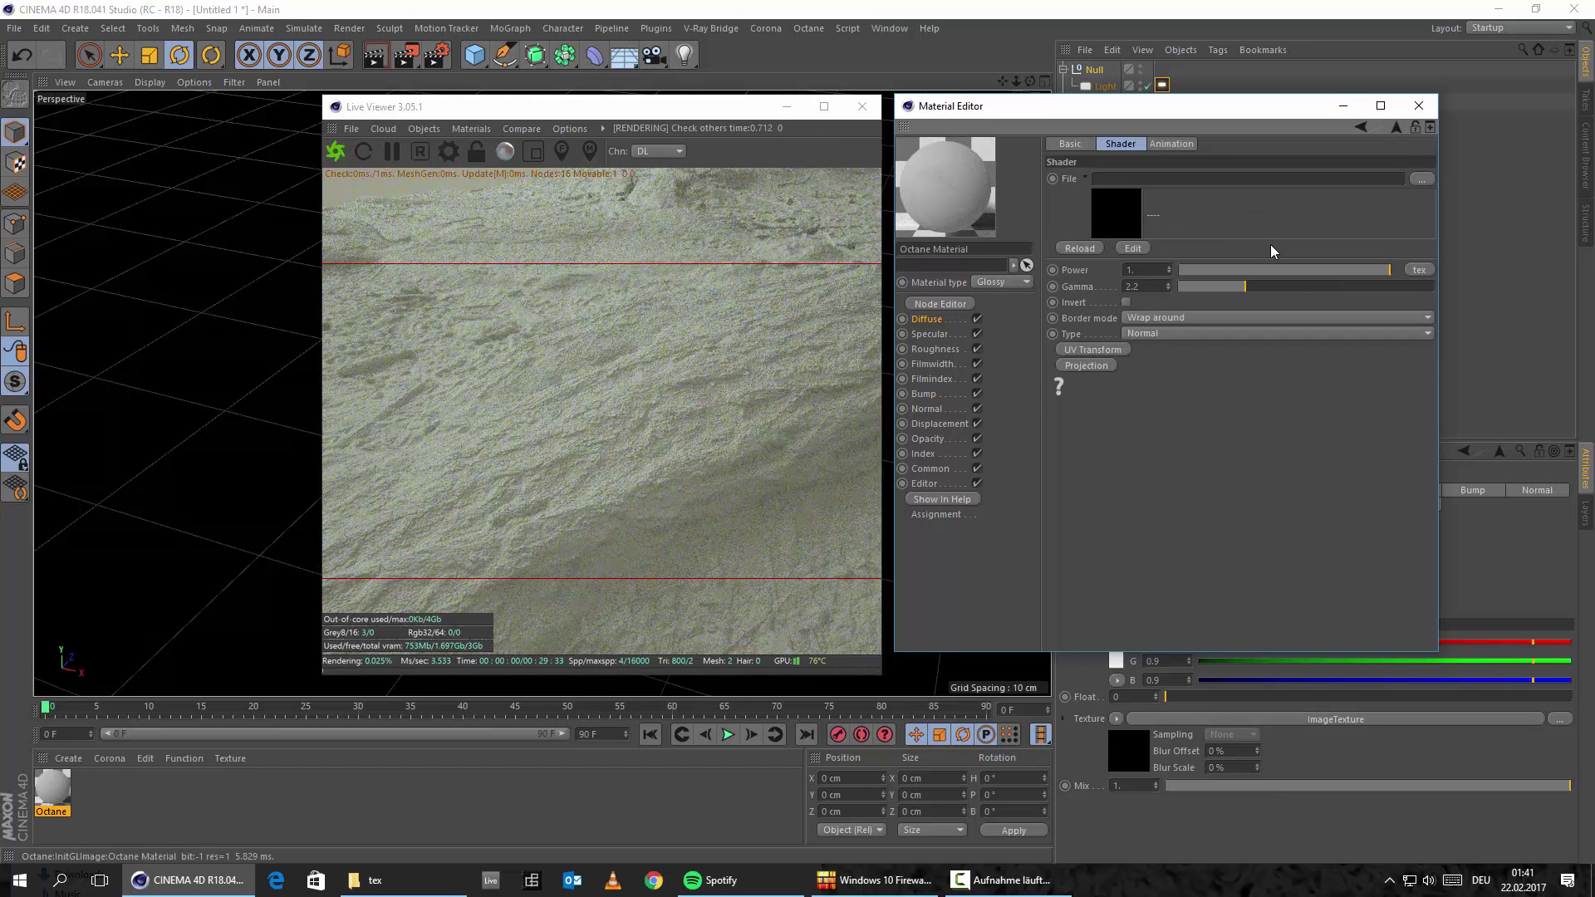
Step: Assign Roots-02_COLOR_8k.jpg as the diffuse image file, dismissing the copy prompt
click(388, 879)
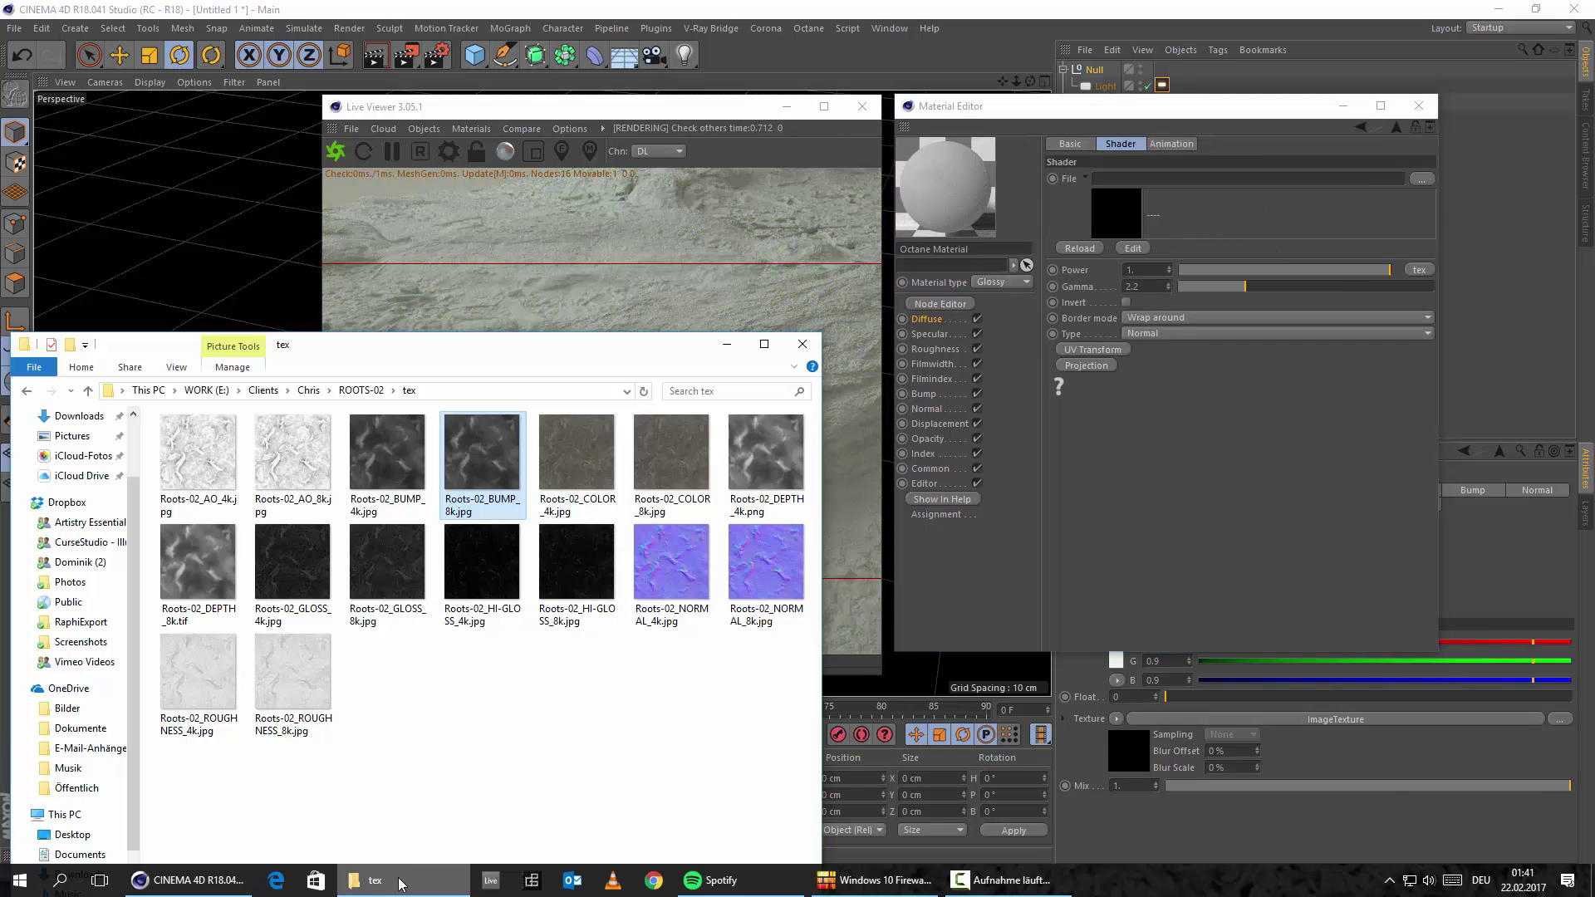
drag(638, 521, 1212, 179)
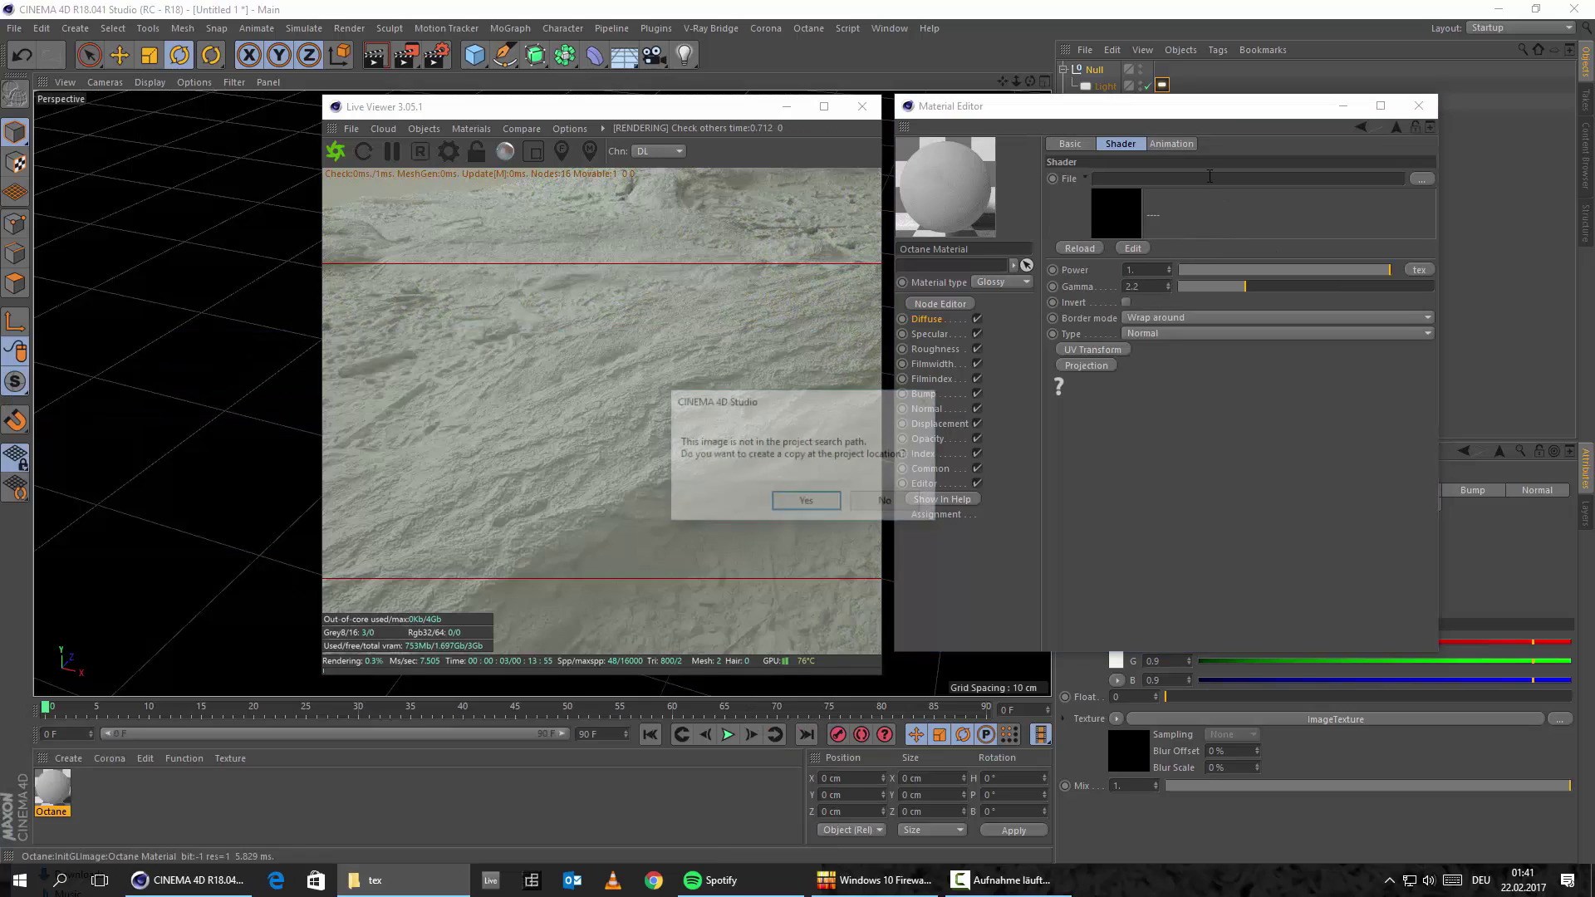
click(904, 501)
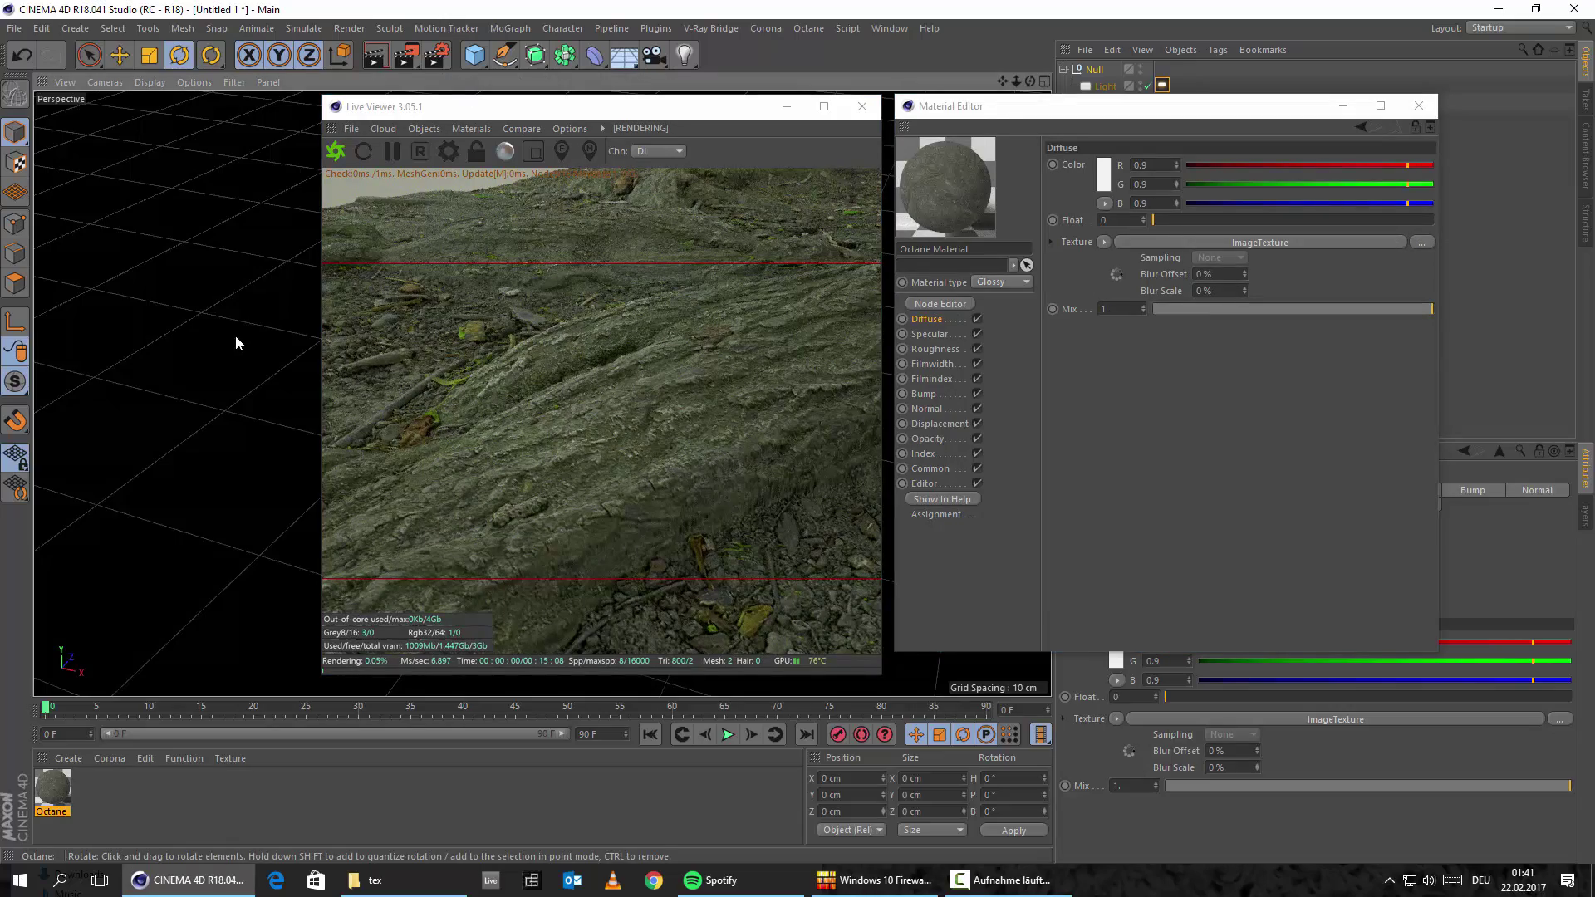
alt+drag(198, 312, 227, 394)
Step: Raise the Octane light tag's Power to 20, then to 40
drag(997, 112, 624, 435)
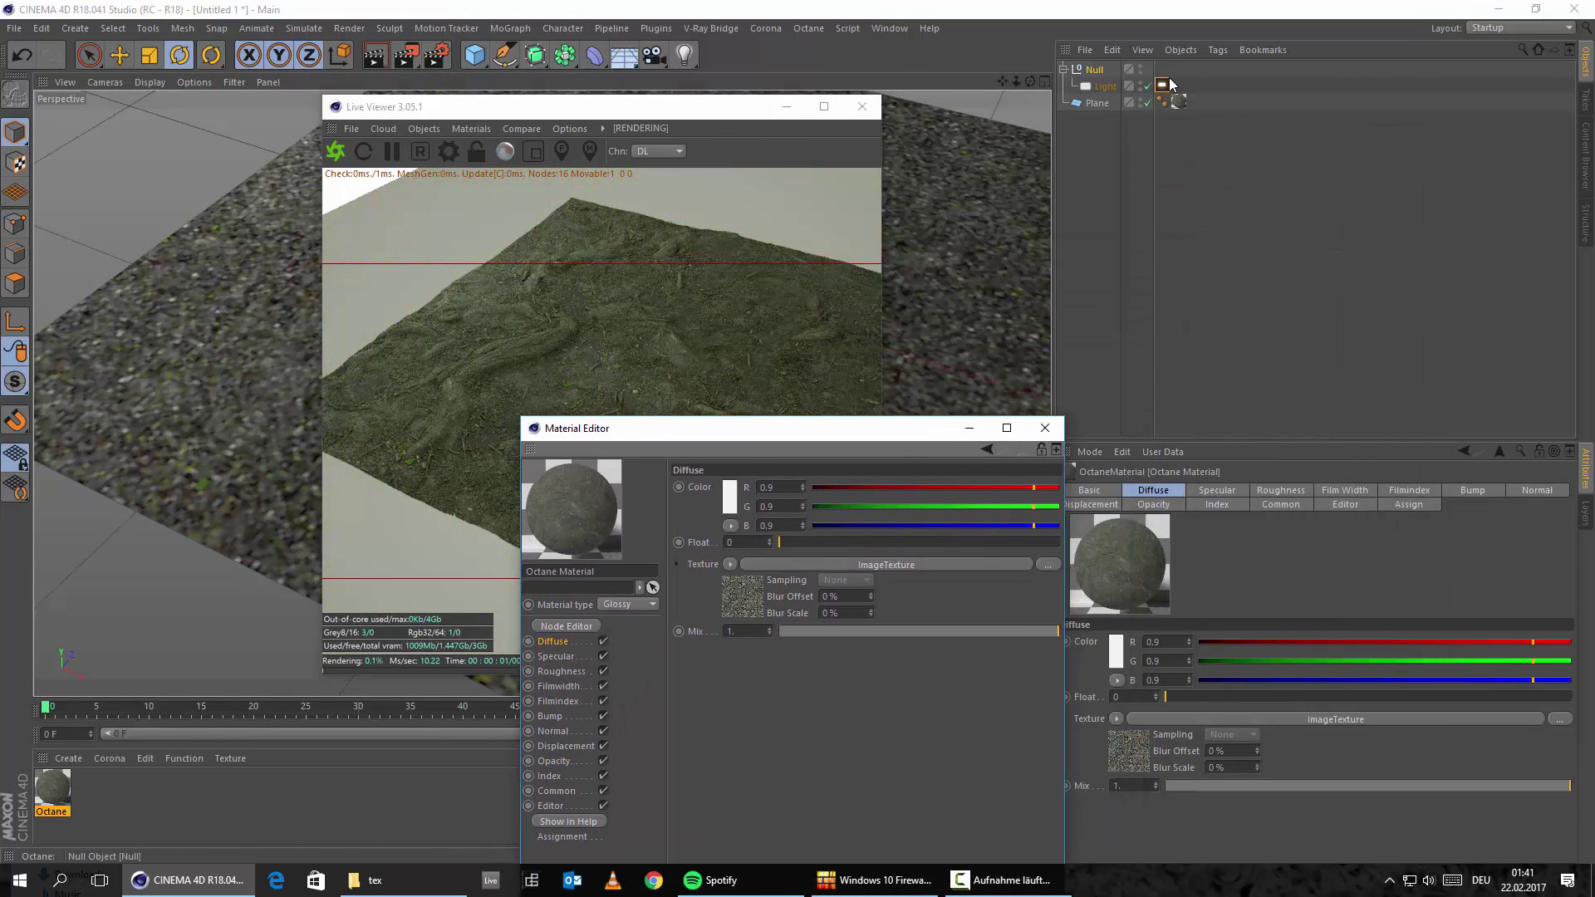
click(1166, 84)
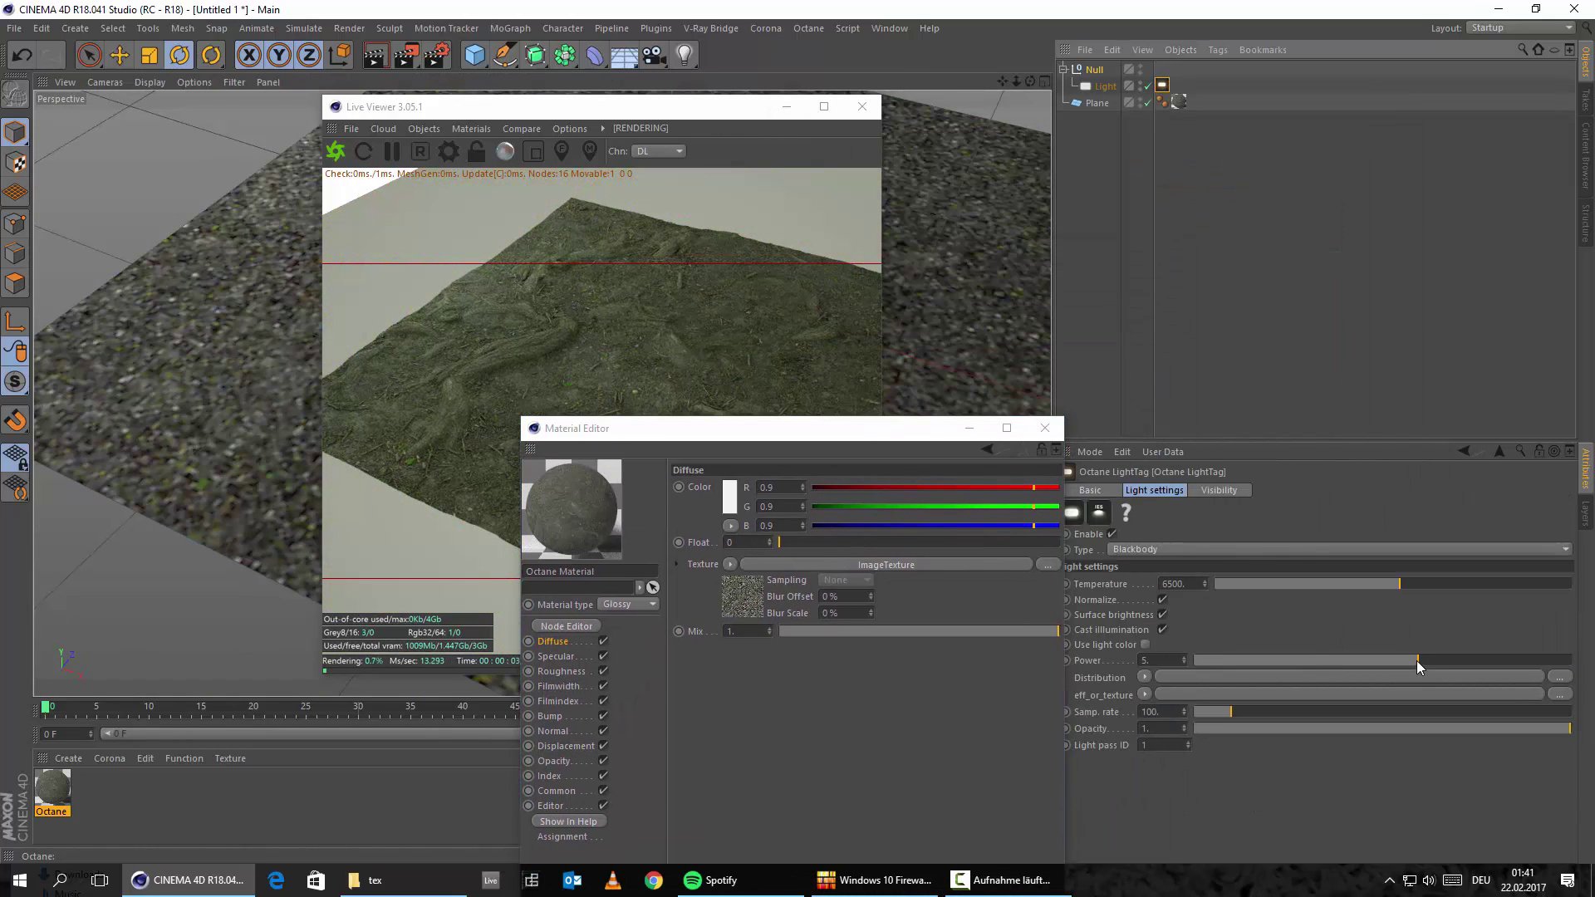
double_click(1164, 660)
text(20)
key(Return)
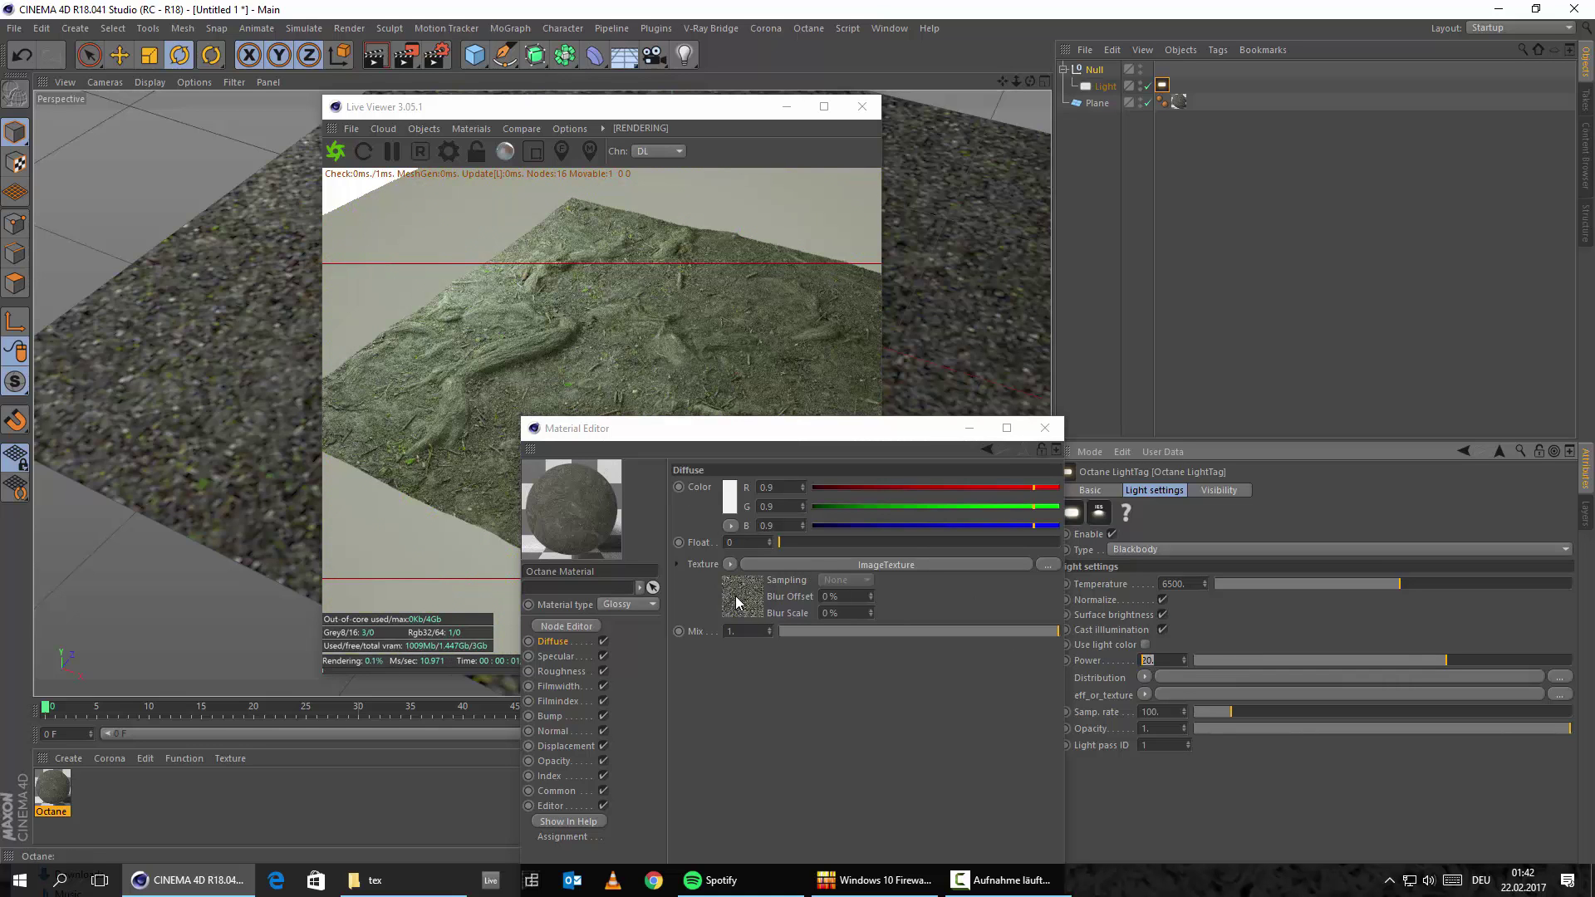
text(40)
key(Return)
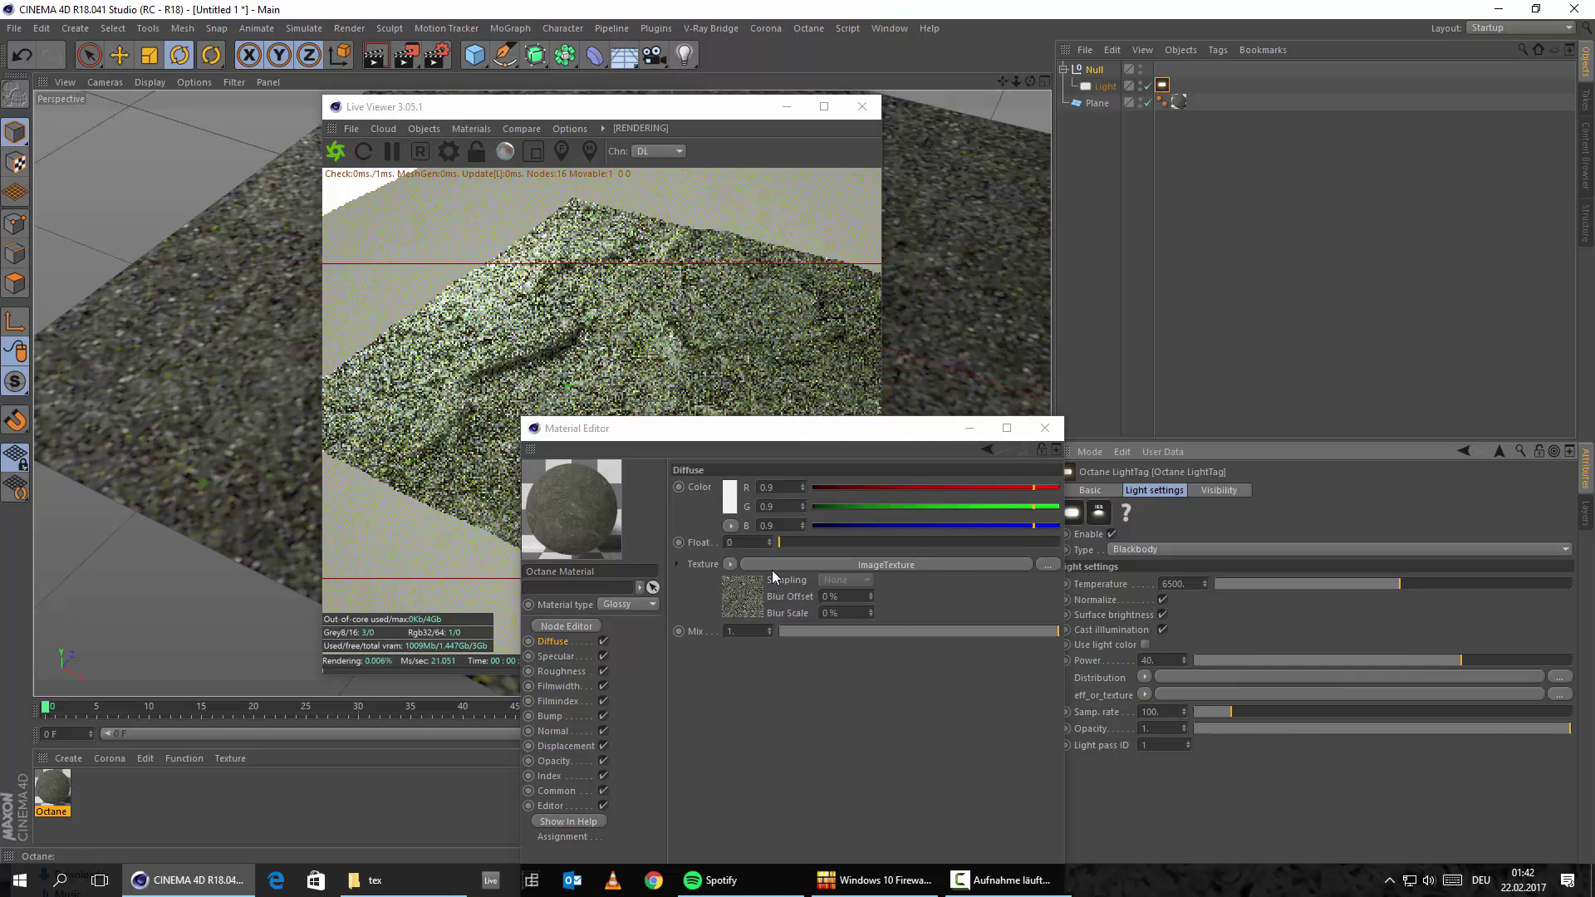
Step: Rotate the Null's heading (R.H) to about 313° in its Coord. settings
drag(786, 437, 397, 652)
click(1094, 70)
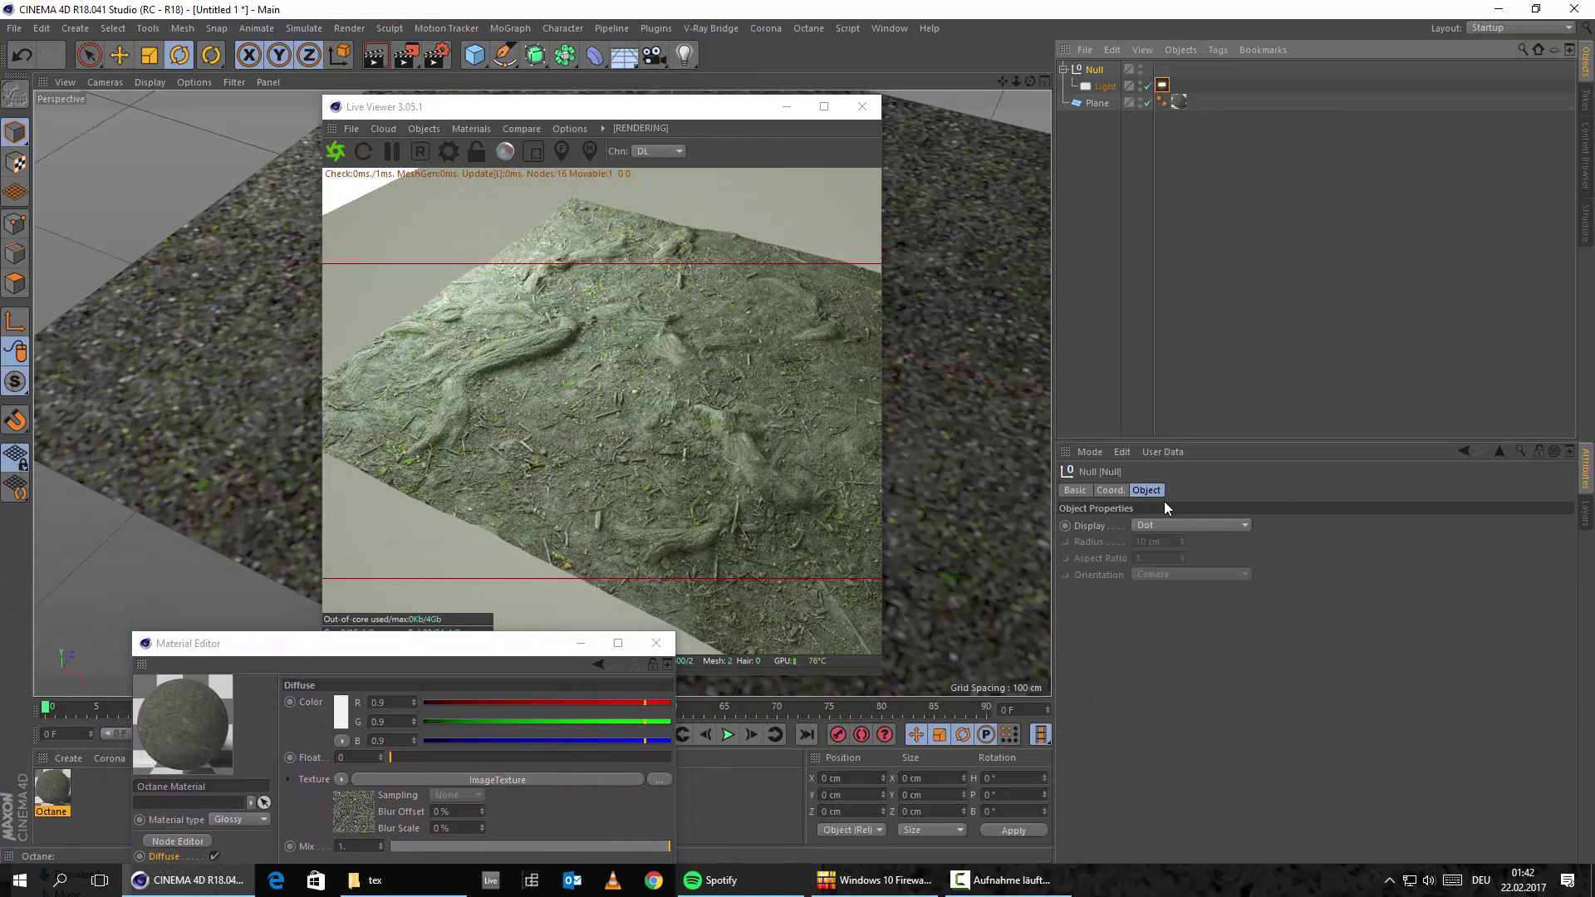
click(1125, 490)
drag(1345, 526, 1562, 526)
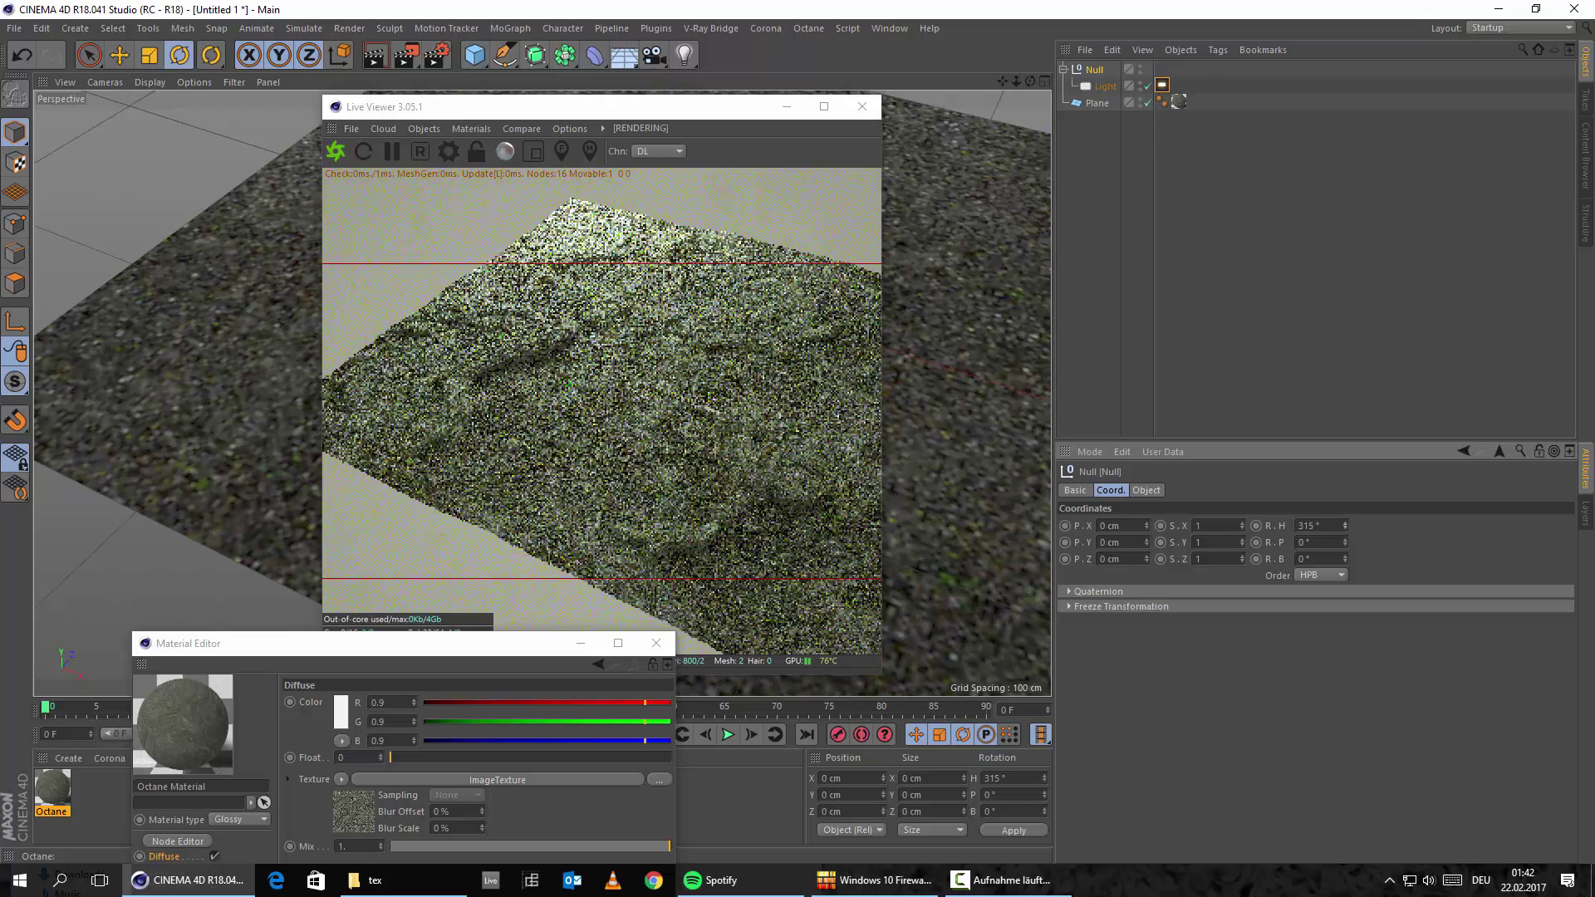
drag(1348, 532, 1348, 532)
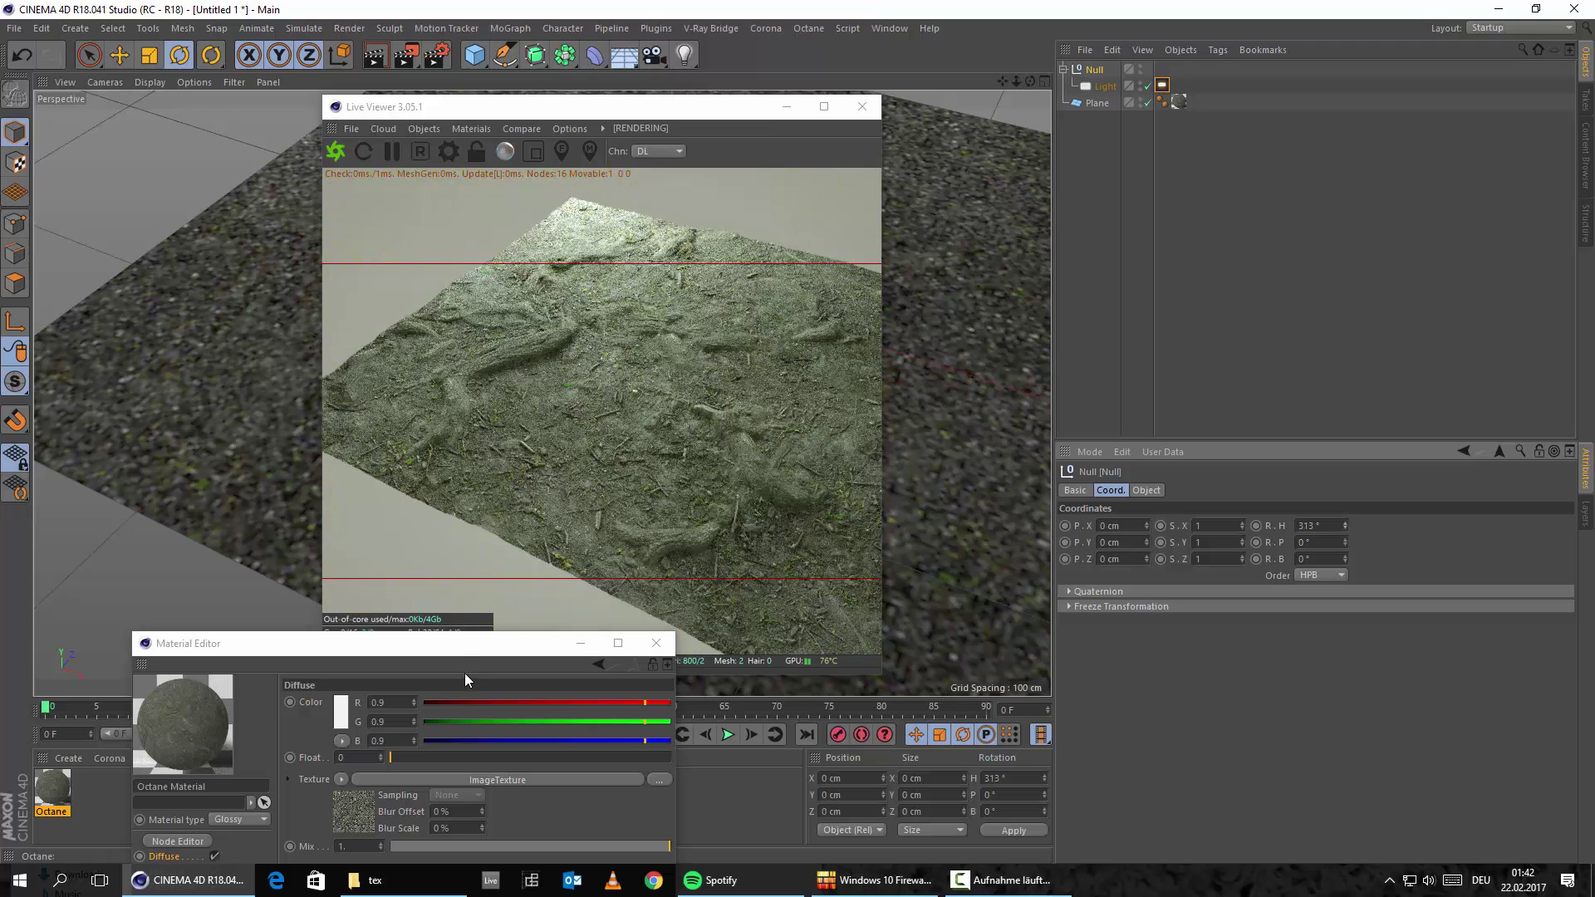
drag(461, 645, 1108, 211)
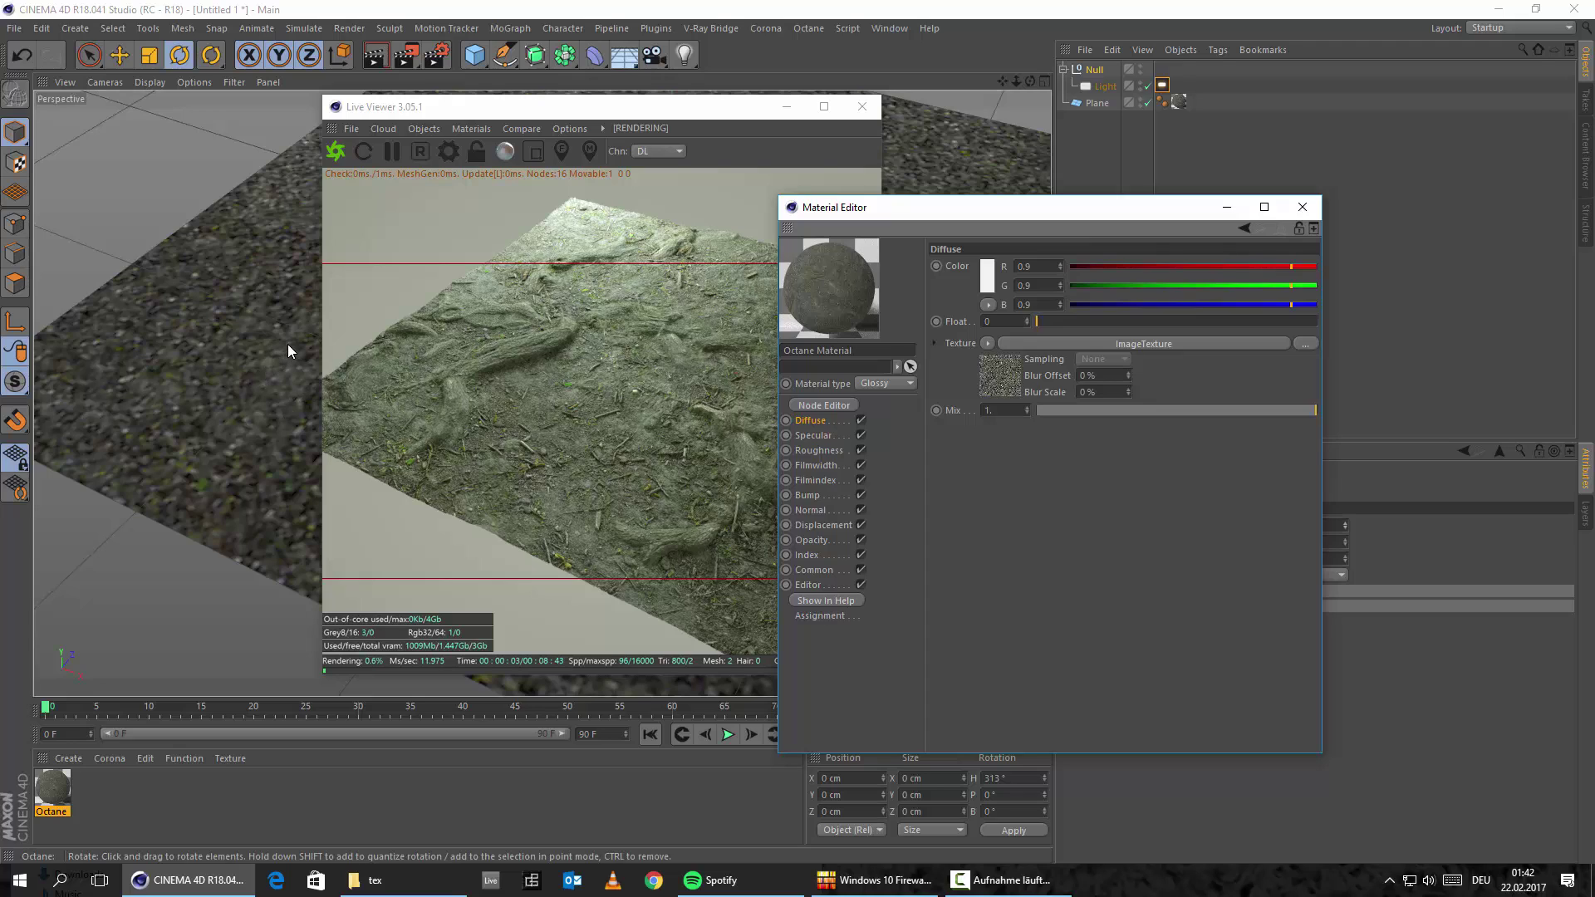
Step: Put a Multiply shader into the Diffuse channel's texture
scroll(212, 336, up, 3)
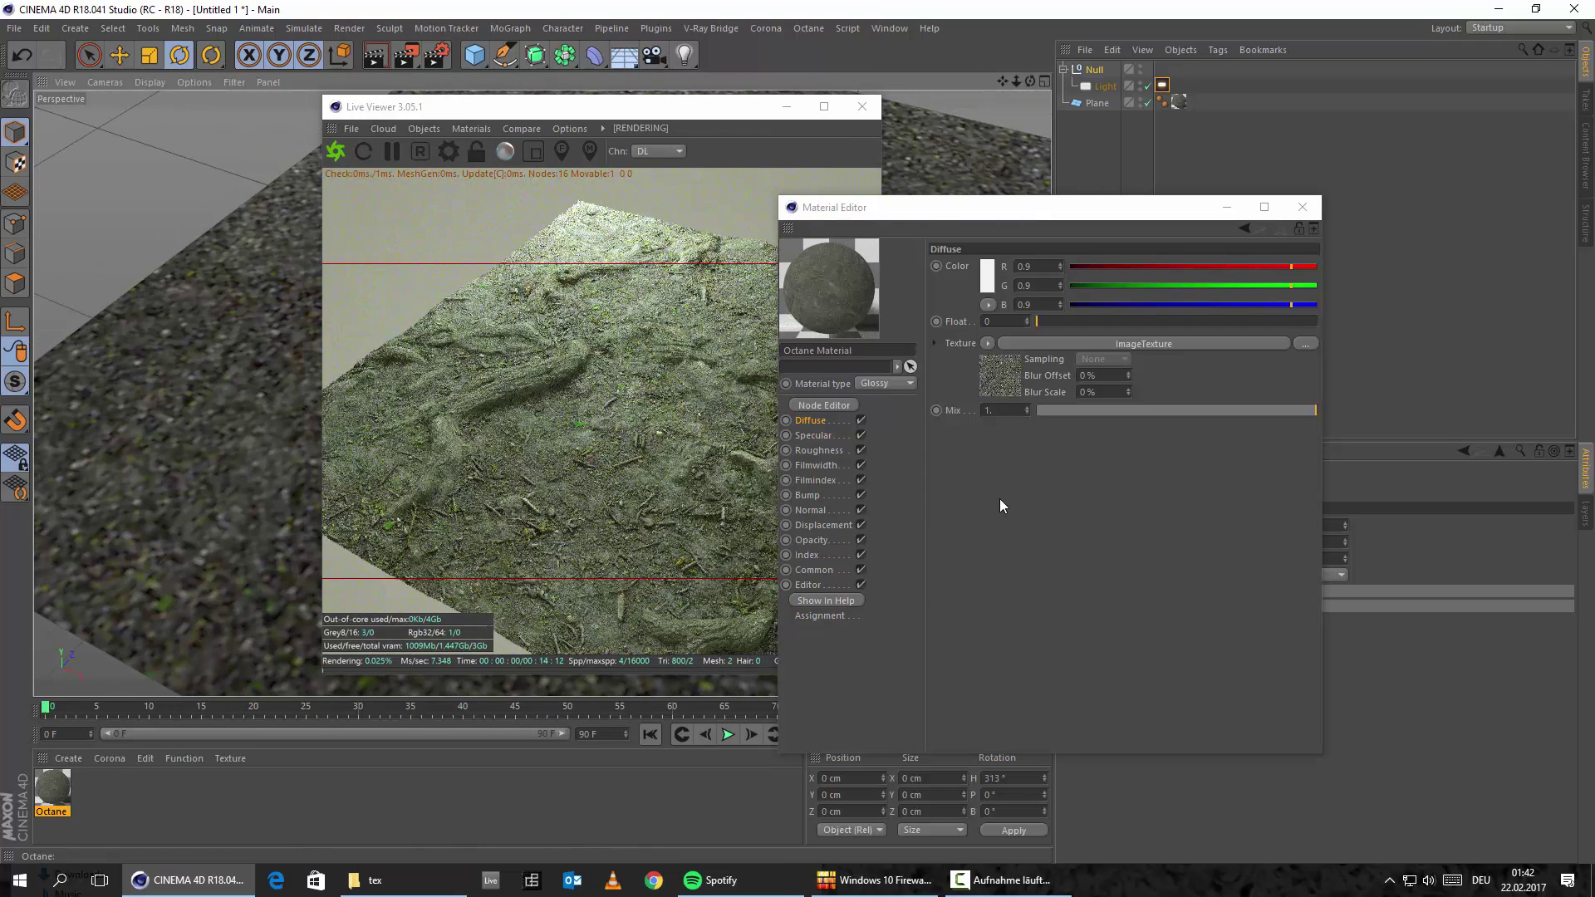
click(1000, 500)
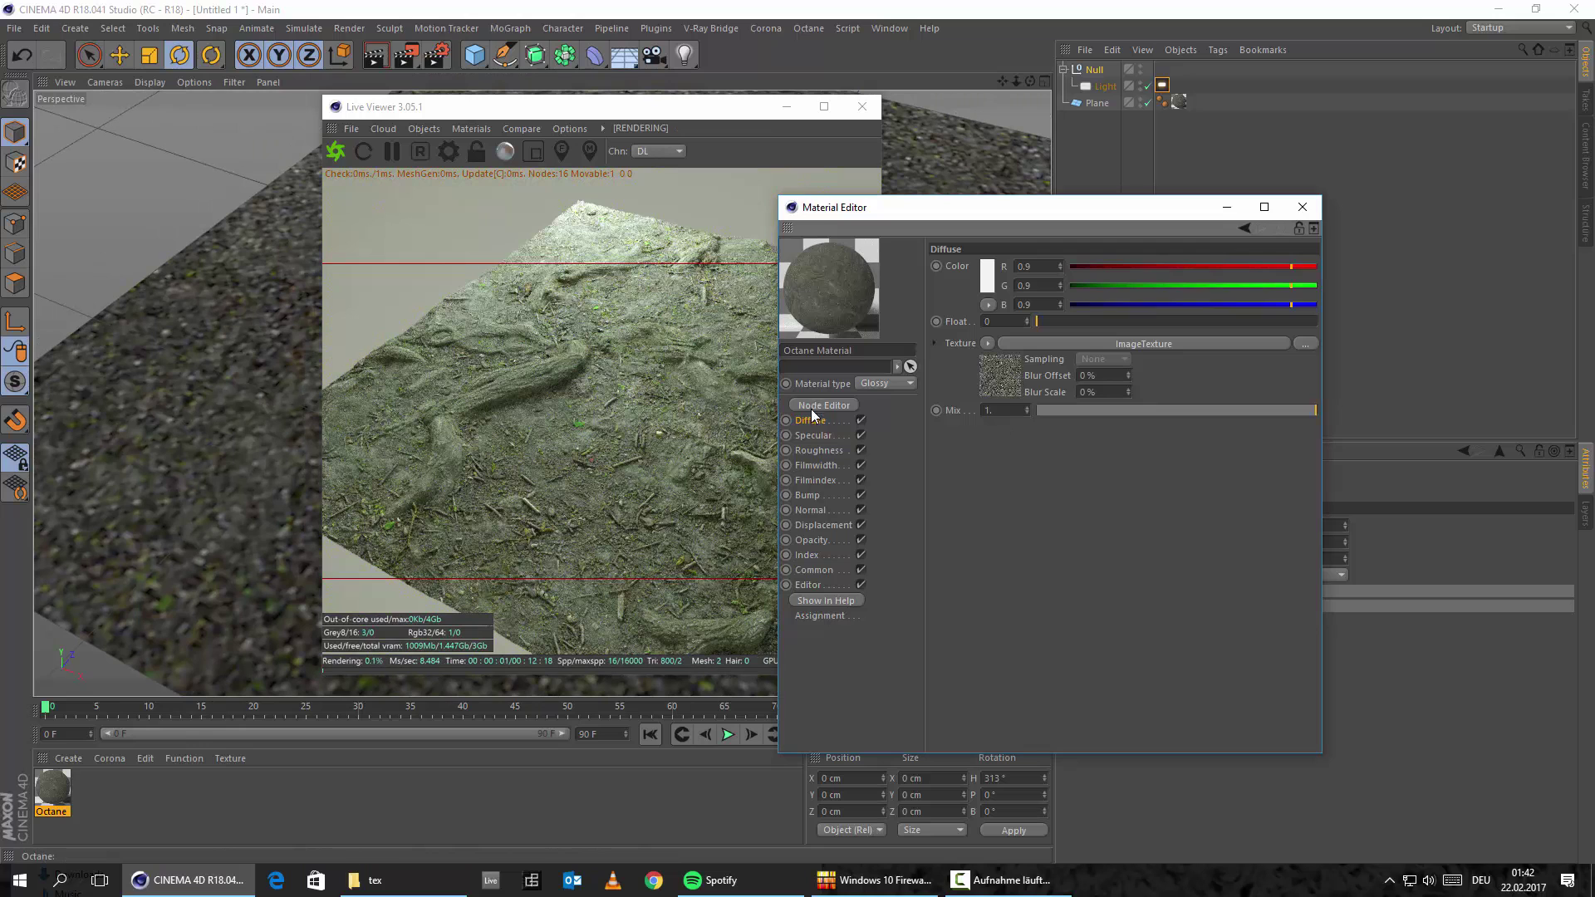
click(987, 347)
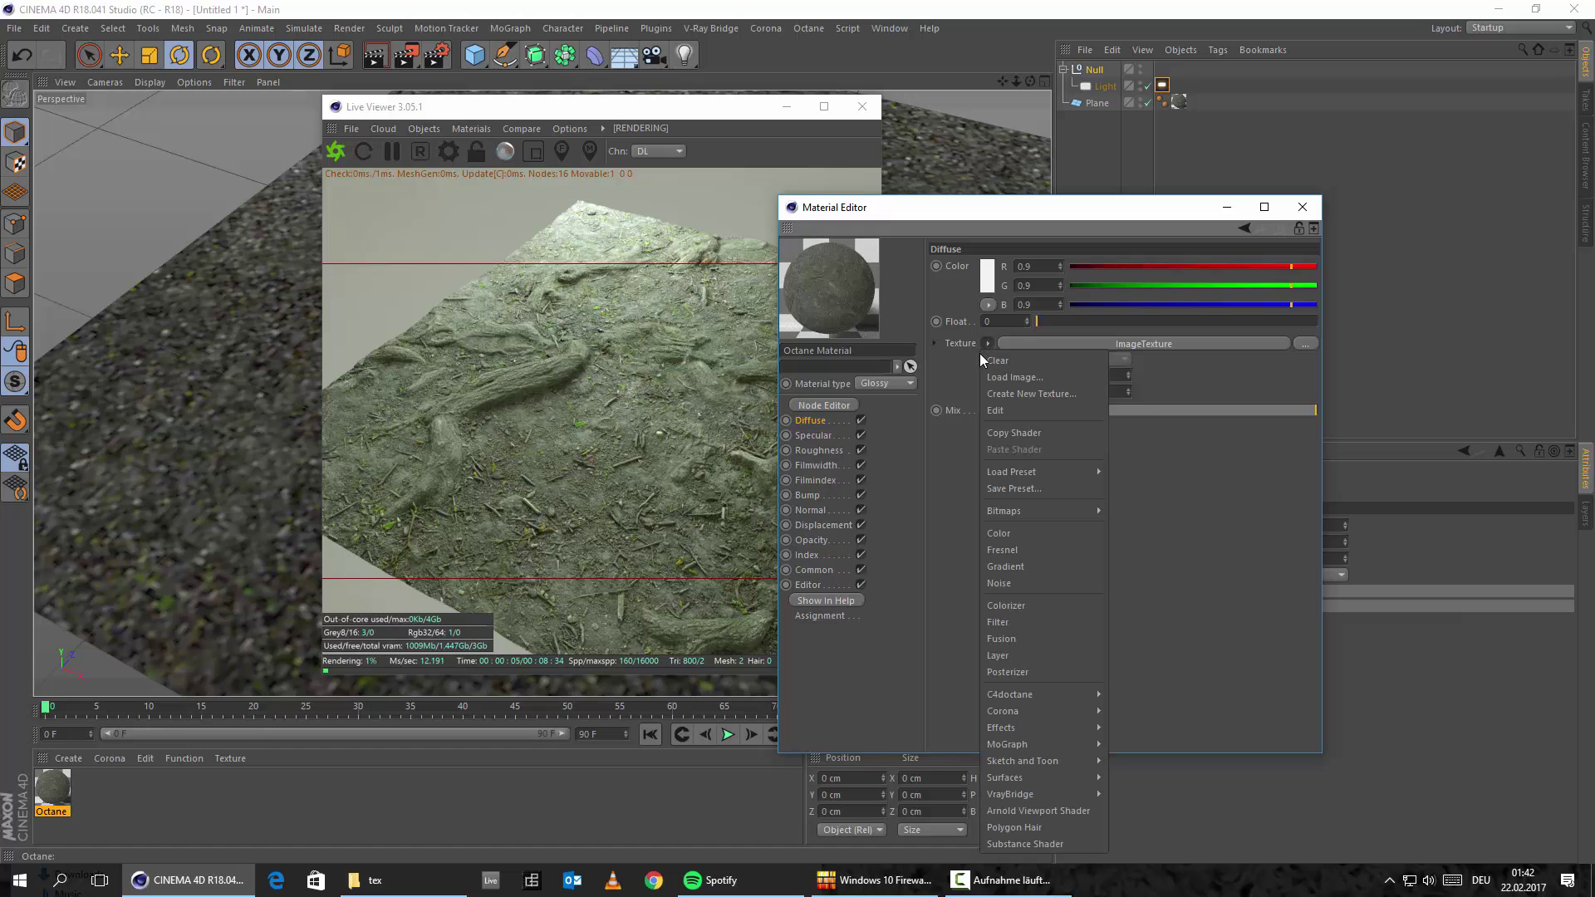
mouse_move(1049, 701)
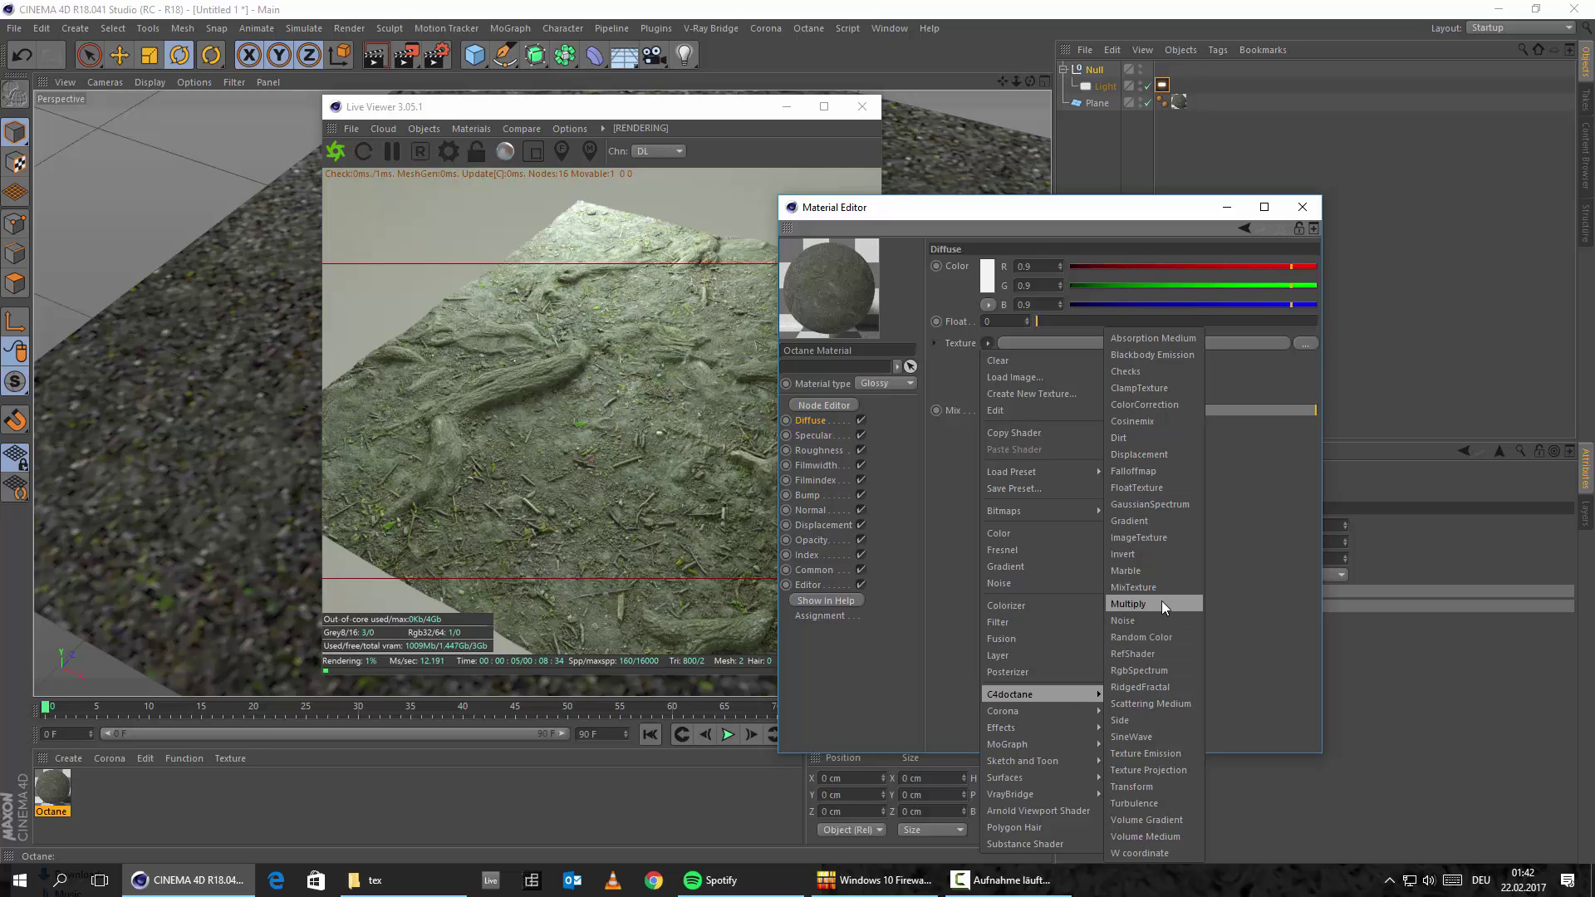
click(1140, 610)
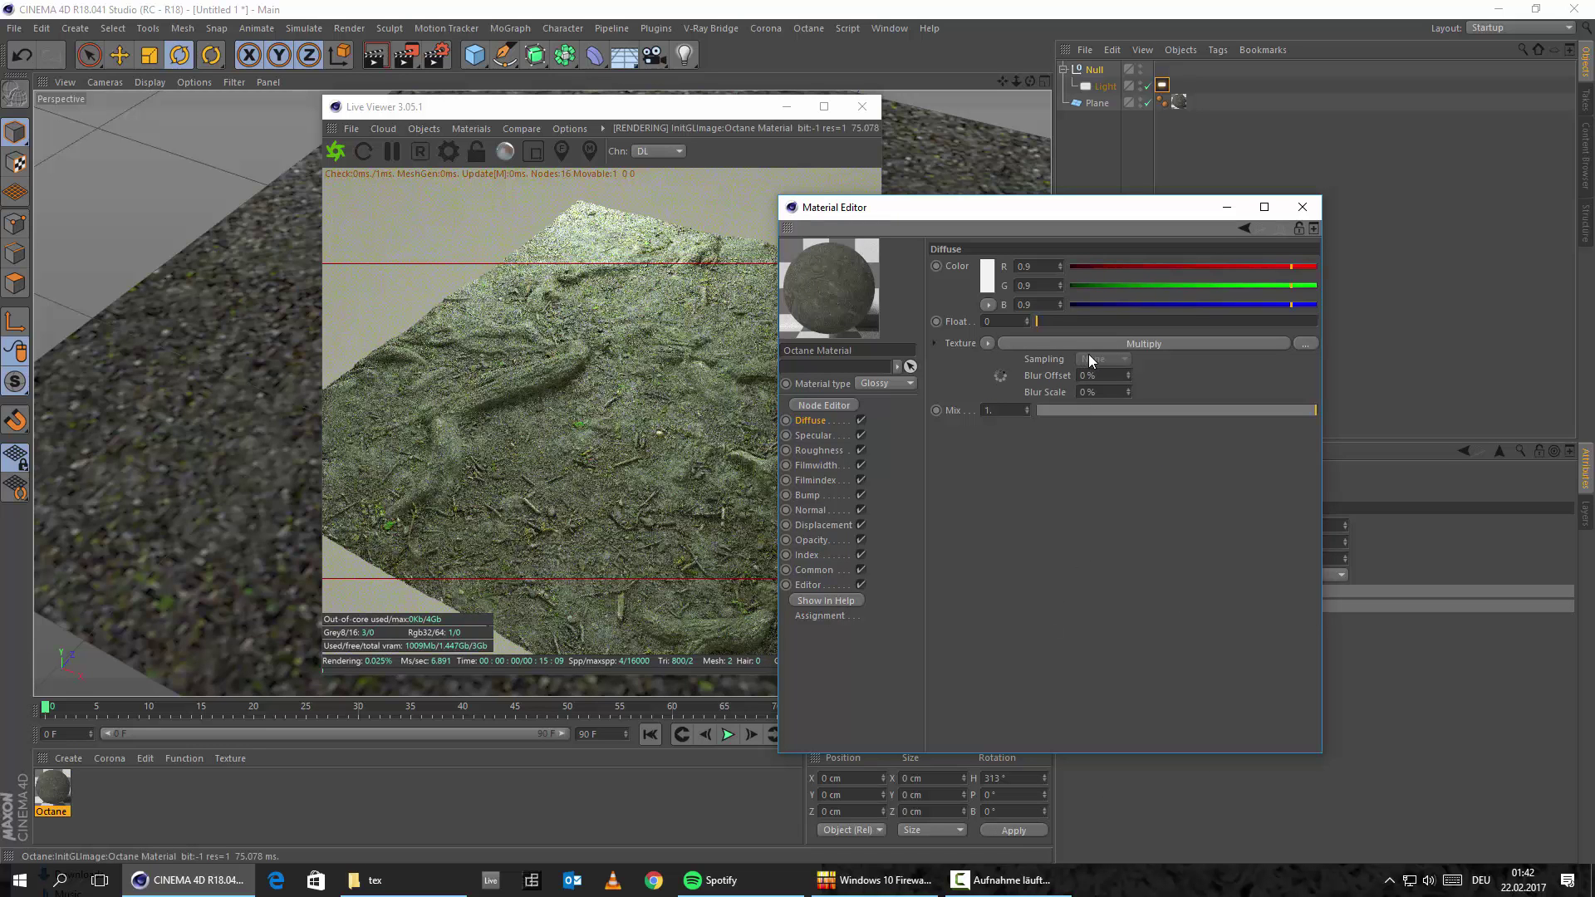
click(1105, 343)
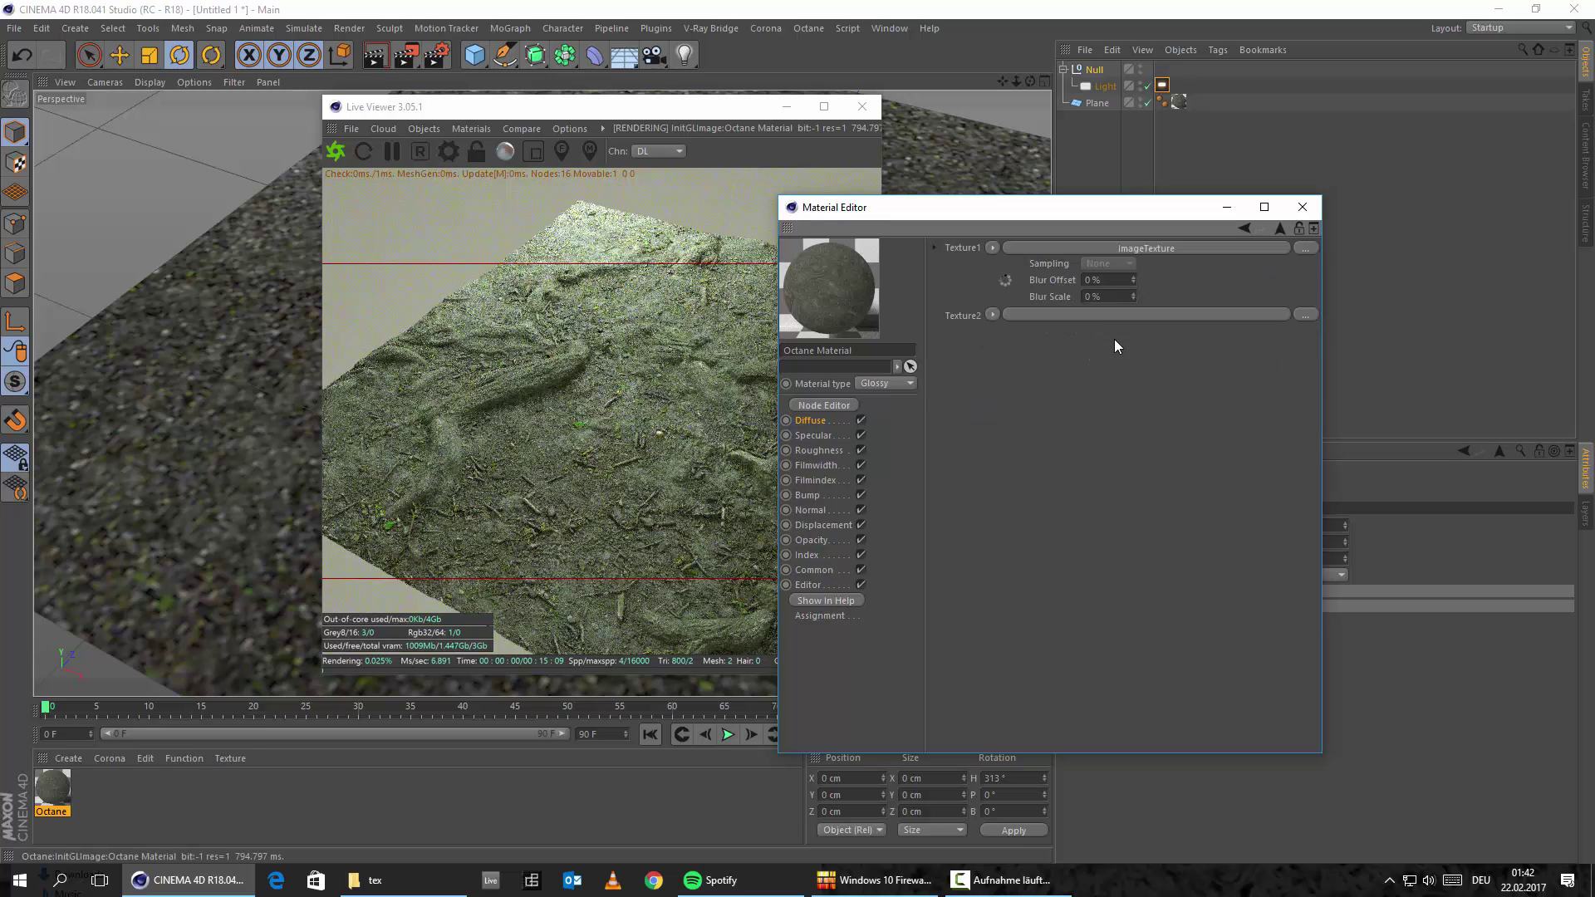
Step: Load an ImageTexture with an image from the tex folder into Multiply's Texture2
click(993, 315)
mouse_move(1045, 625)
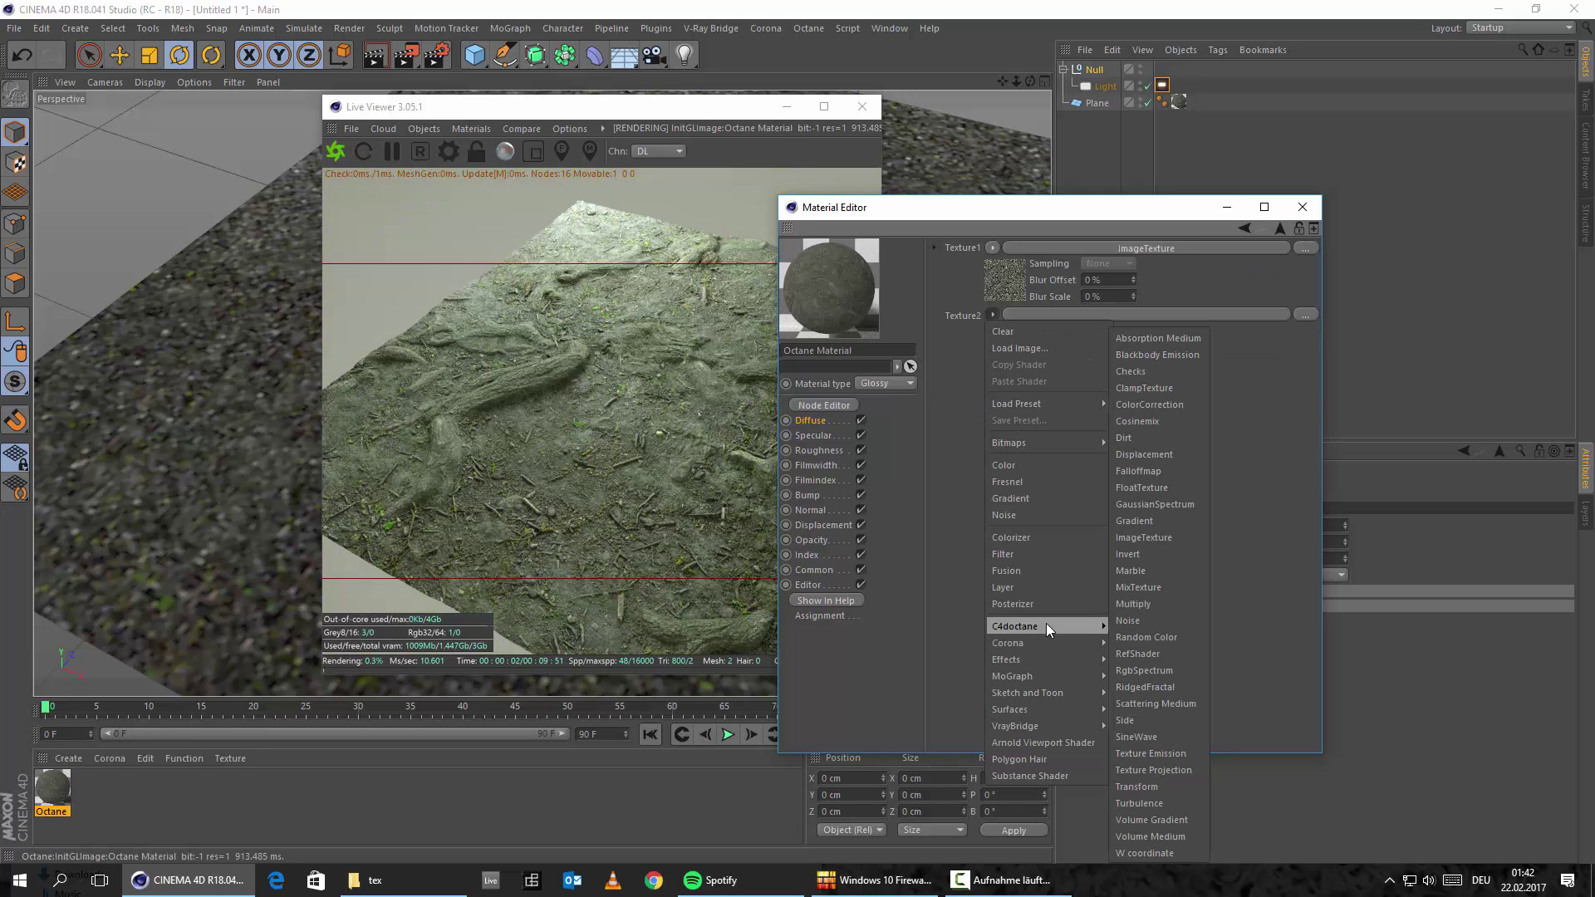
click(1178, 536)
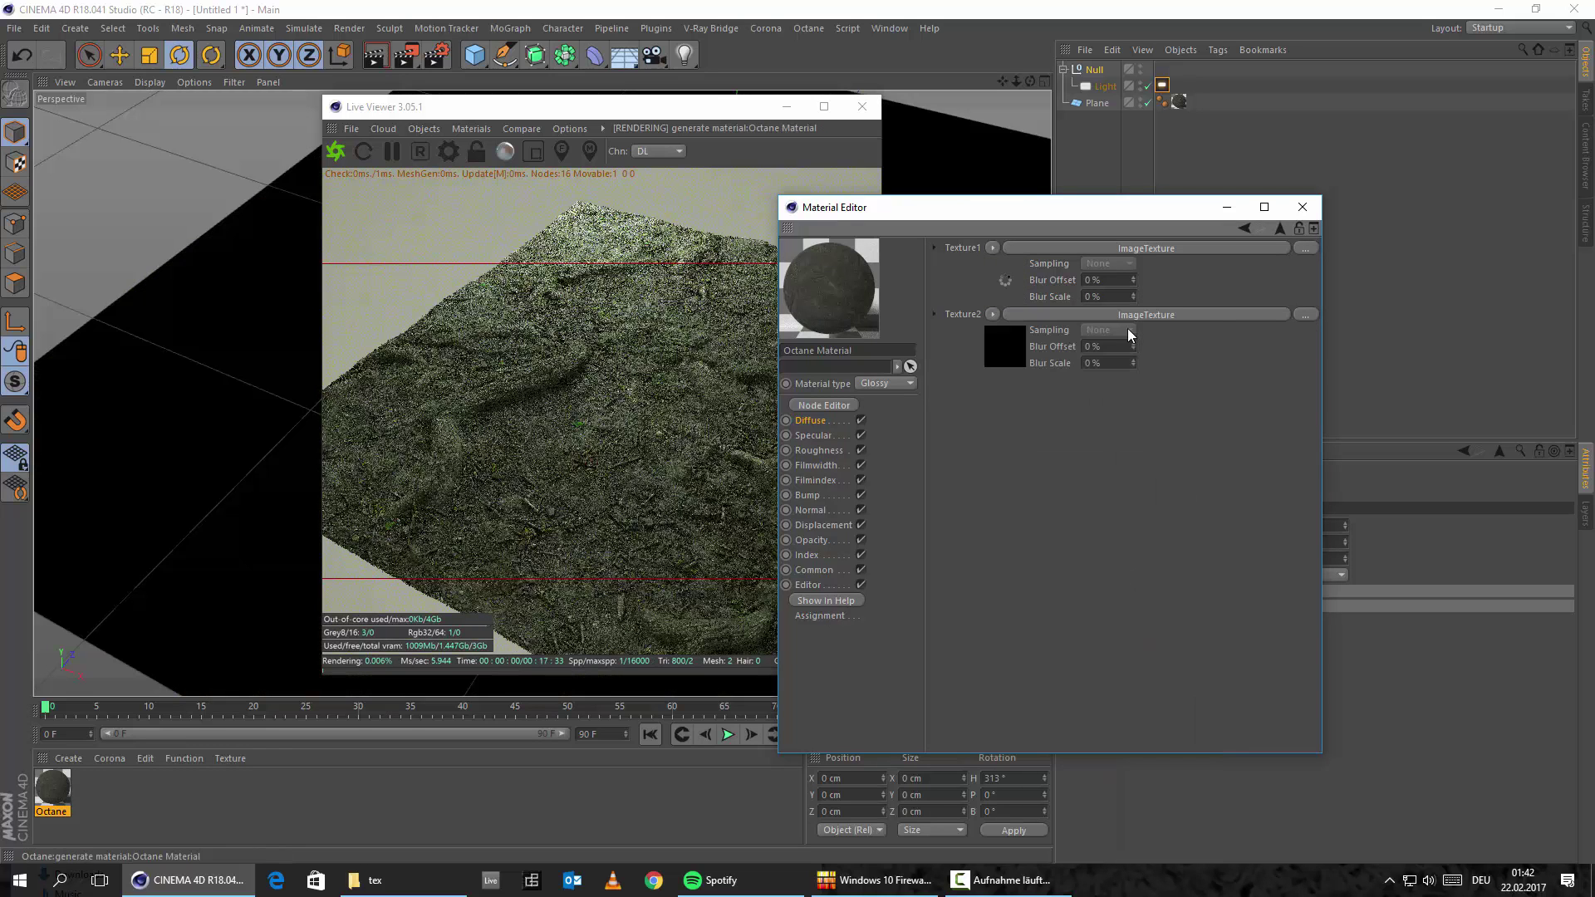
click(1153, 315)
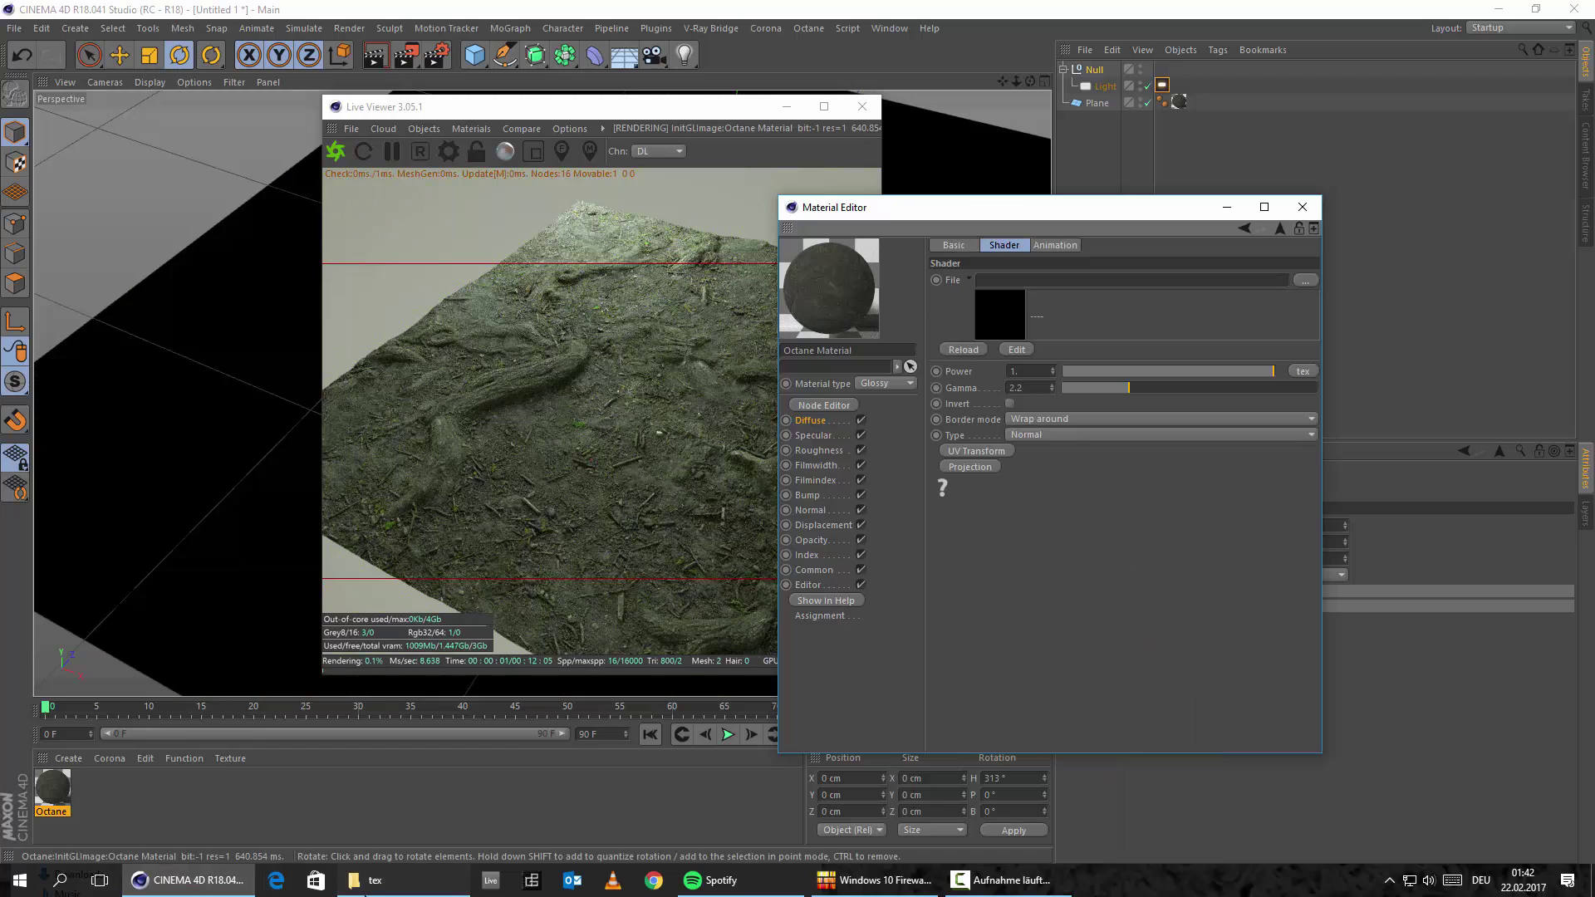
click(370, 880)
drag(671, 457, 1102, 275)
click(919, 503)
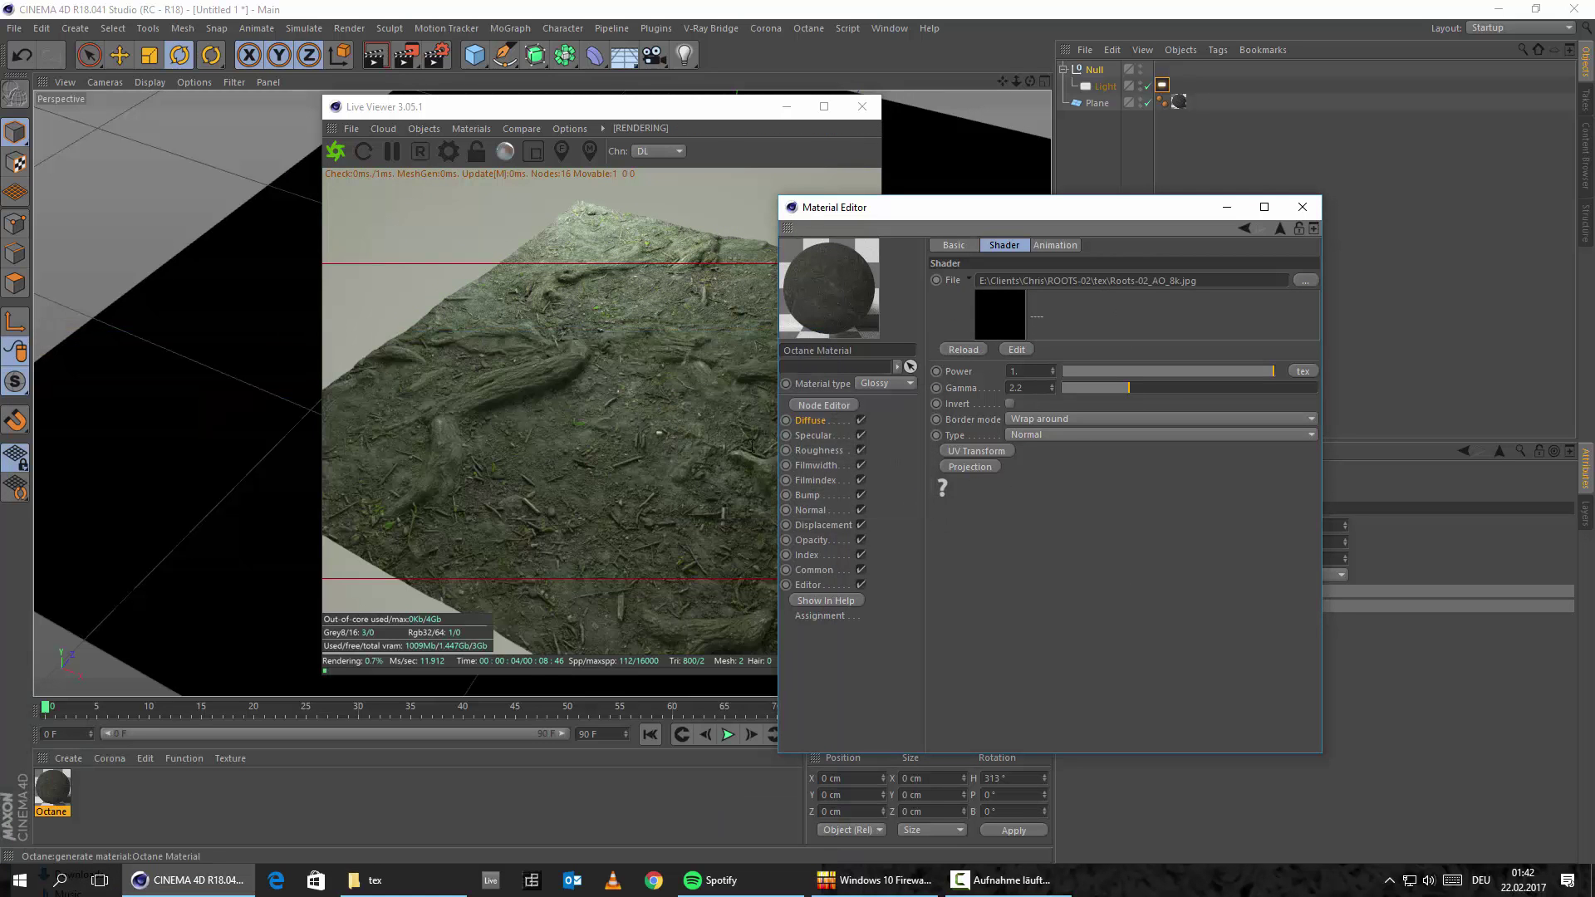
click(1243, 226)
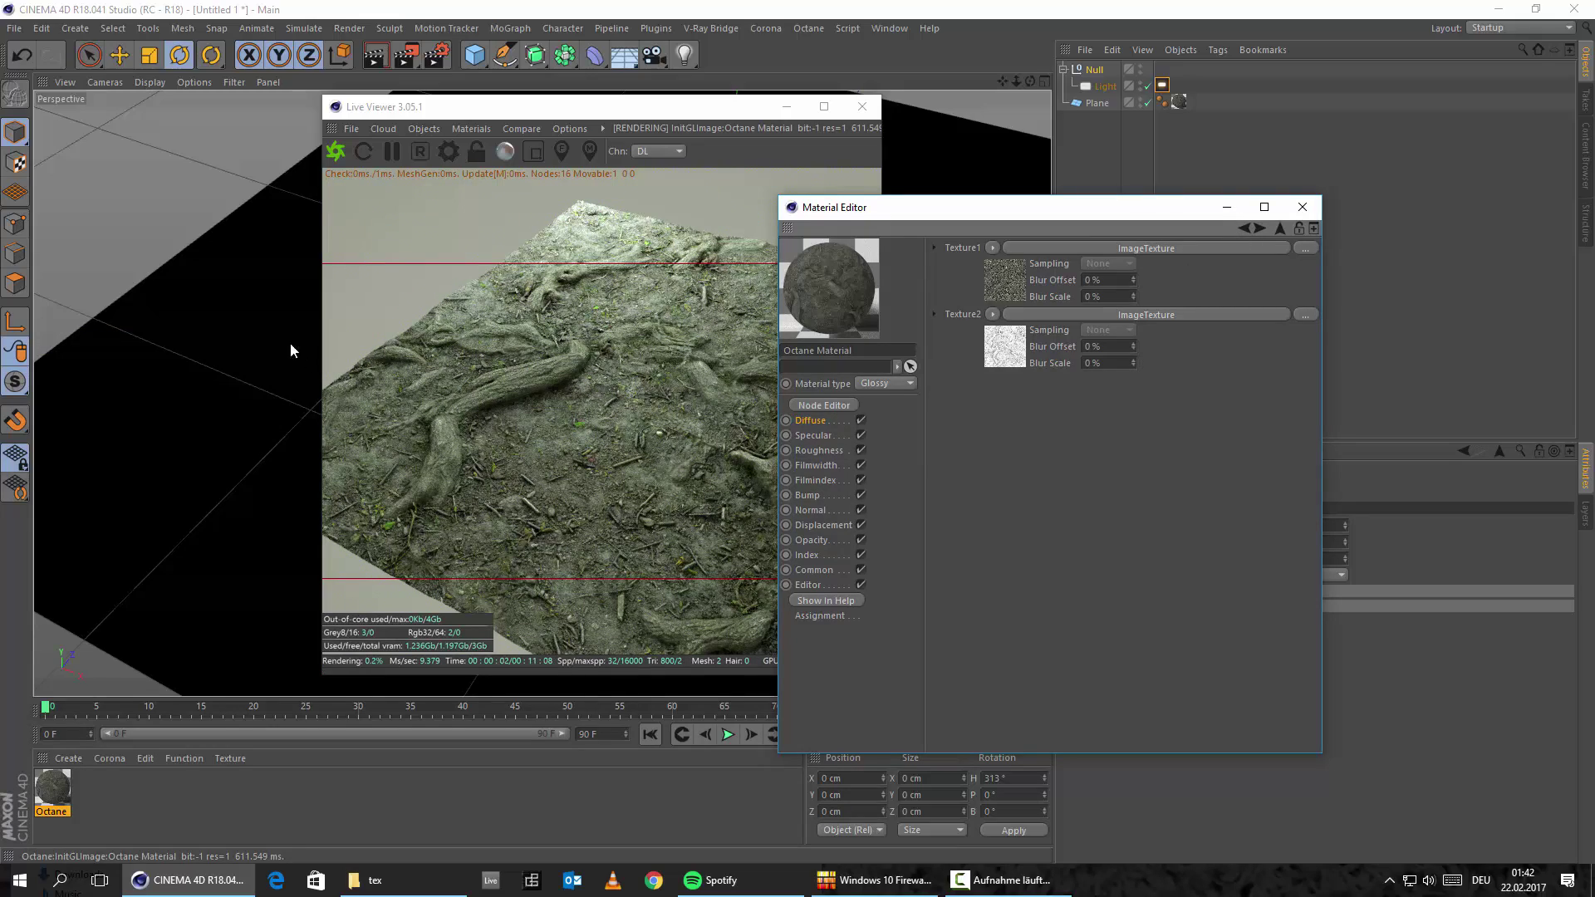
alt+drag(291, 343, 202, 364)
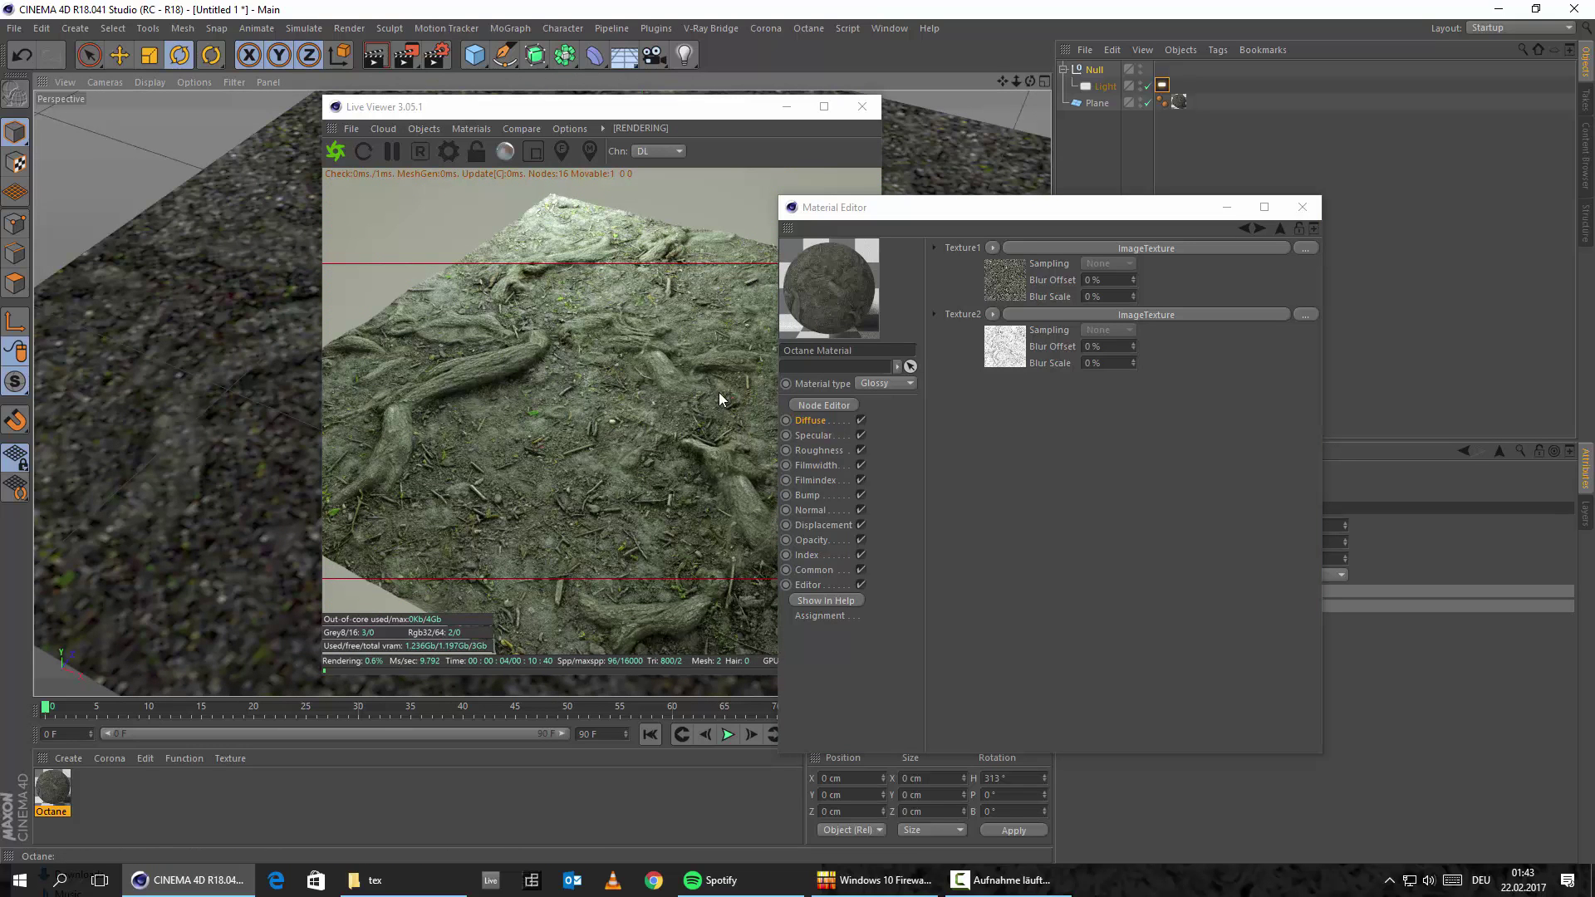
Step: Replace Texture2 with a fresh ImageTexture using Roots-02_AO_8k.jpg, declining the copy prompt
click(994, 316)
click(1012, 327)
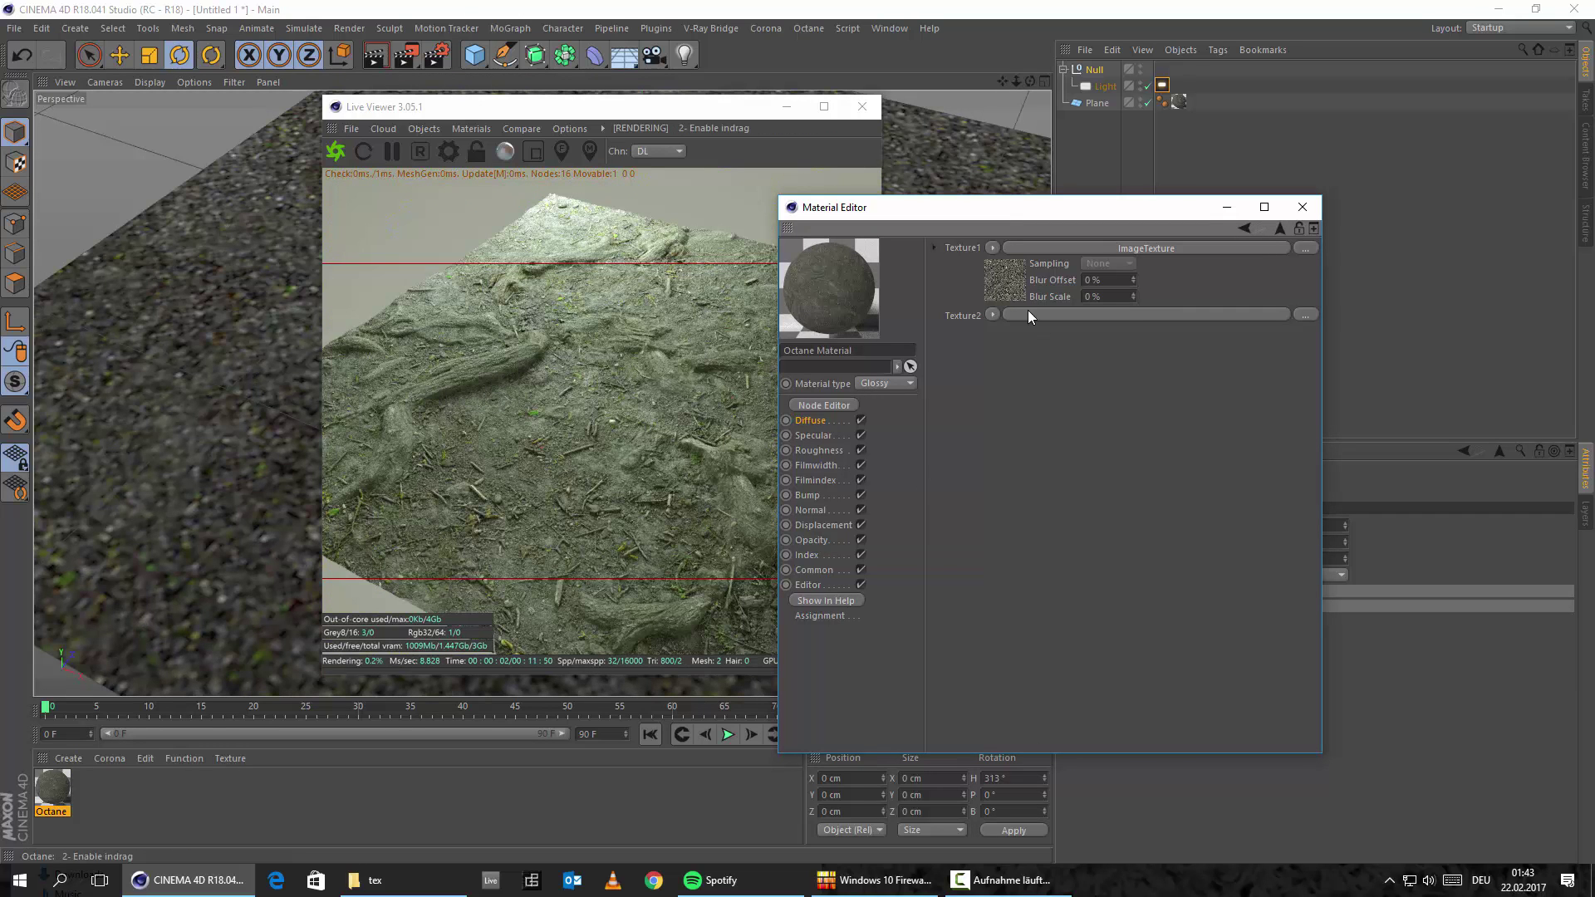
click(994, 315)
mouse_move(1060, 626)
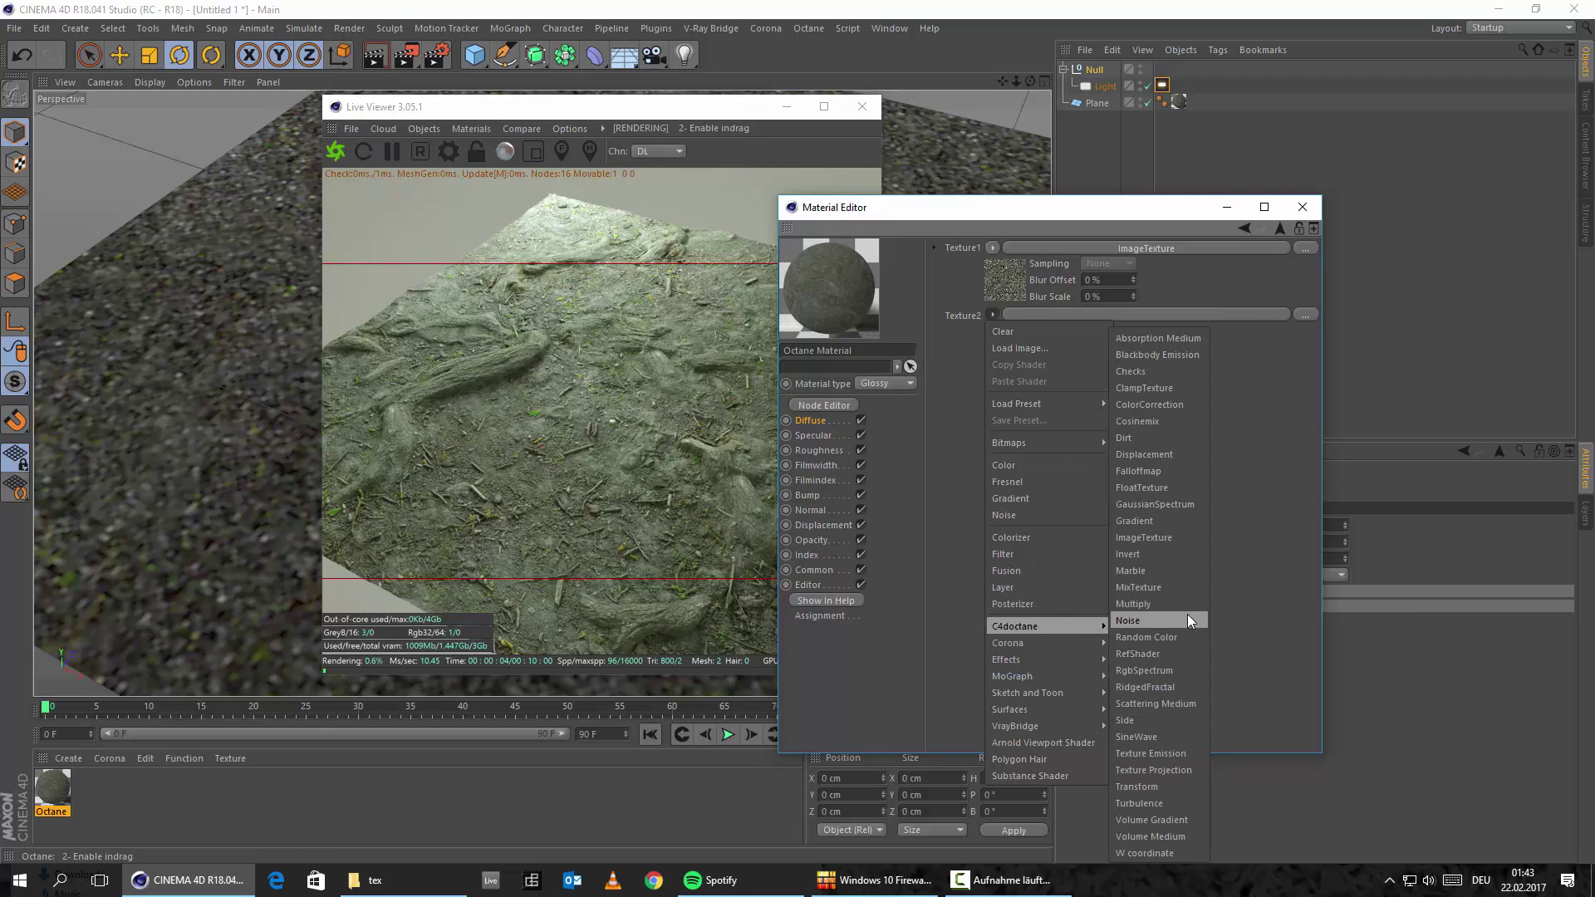
click(1150, 538)
click(1115, 316)
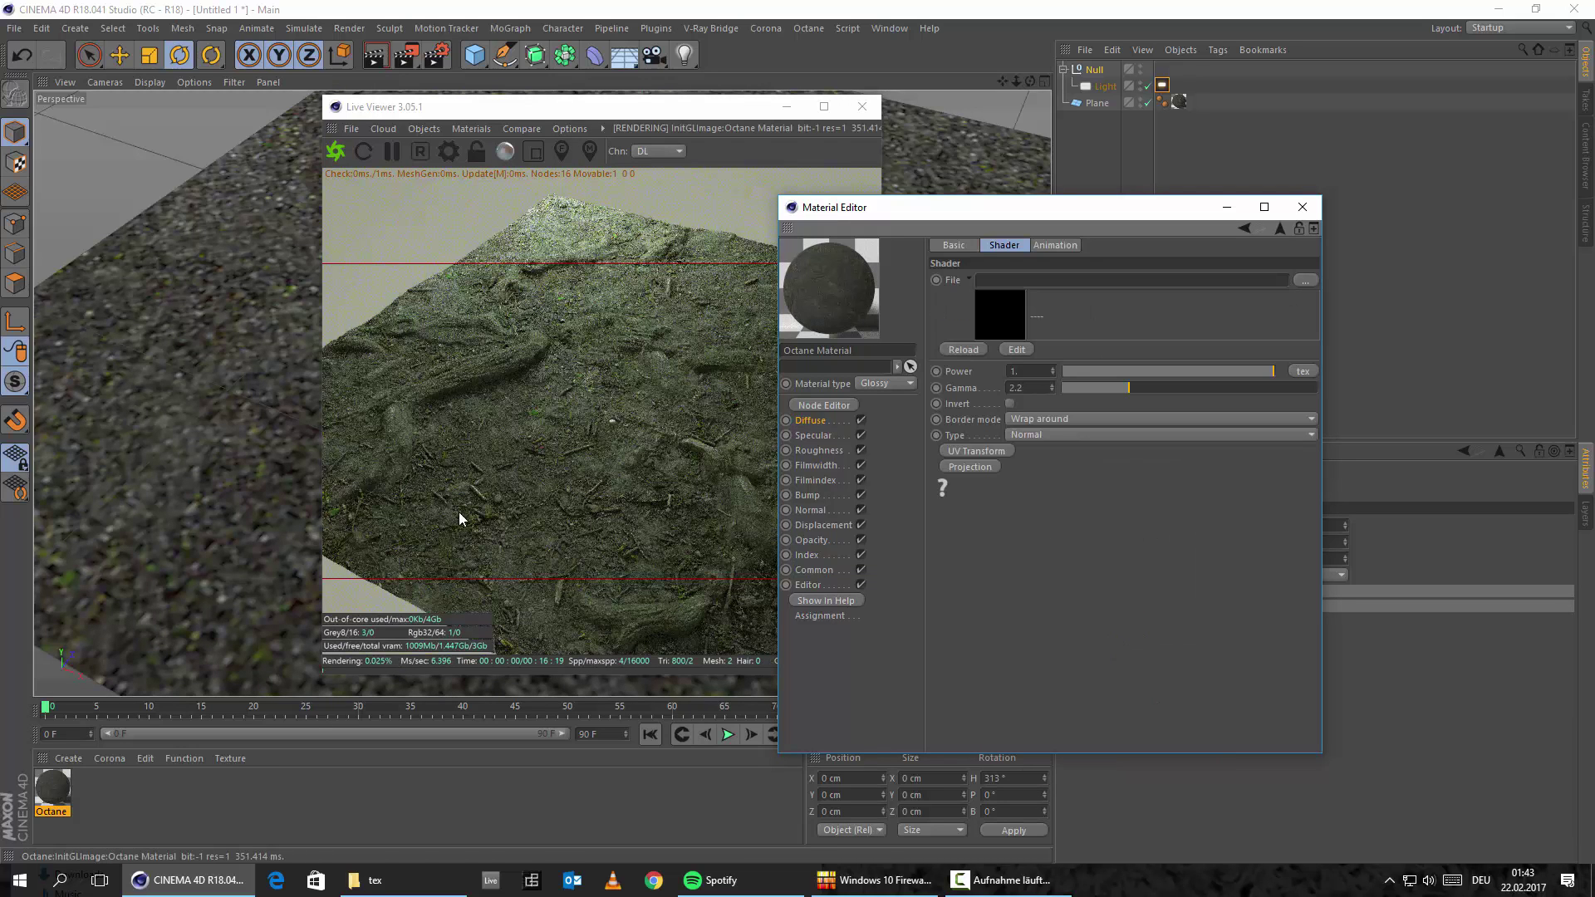
click(365, 880)
drag(312, 467, 1052, 275)
click(910, 501)
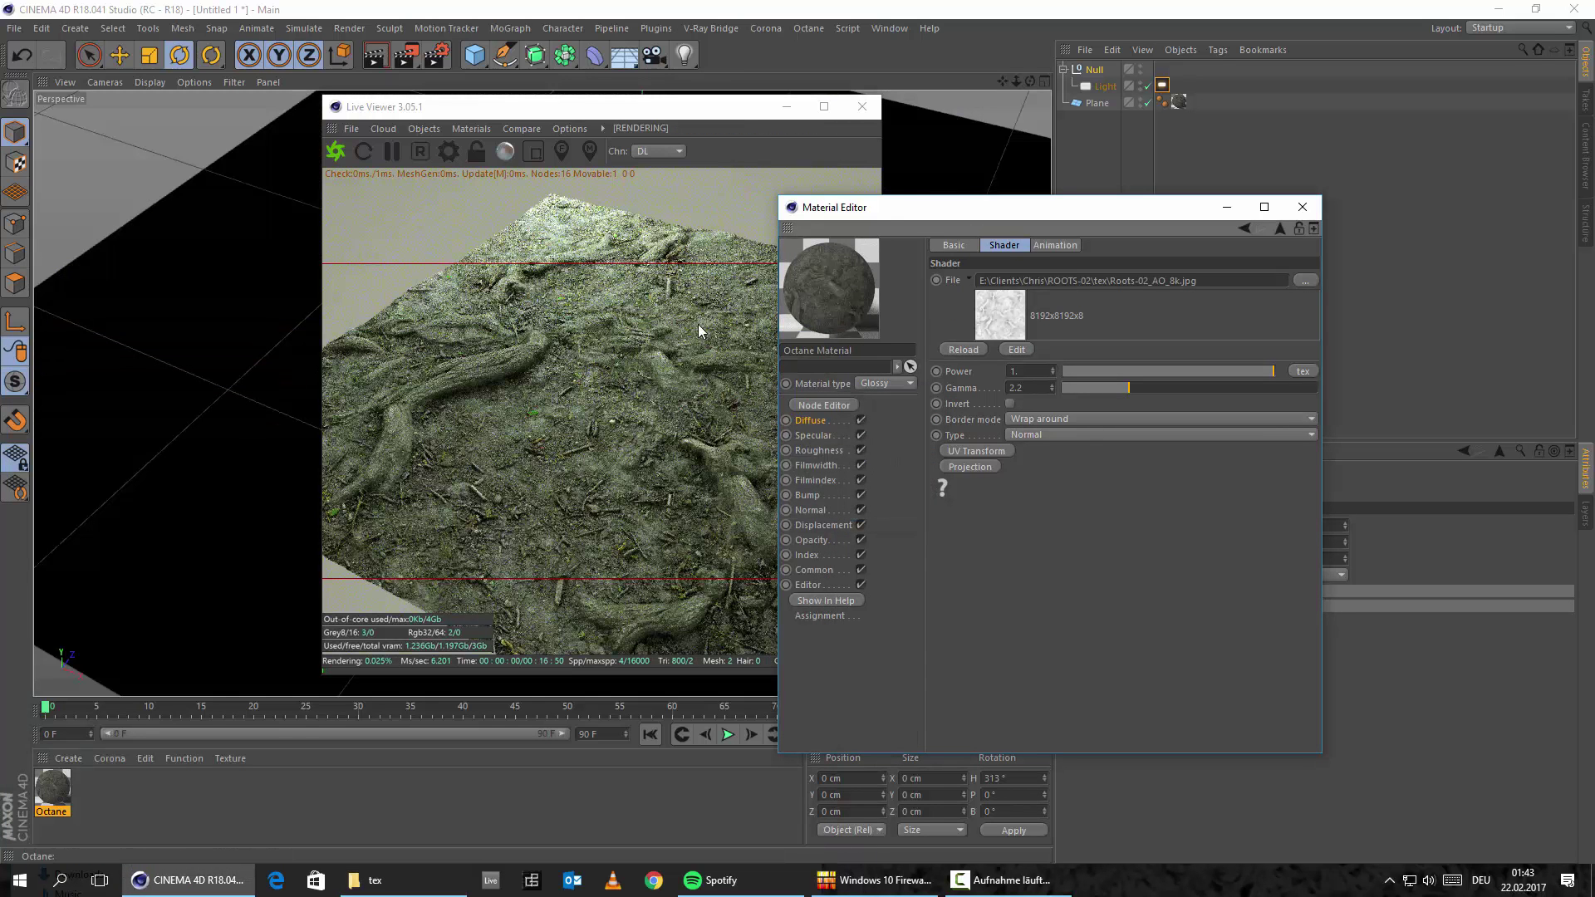
Step: Set the AO image texture's type to Float
click(814, 422)
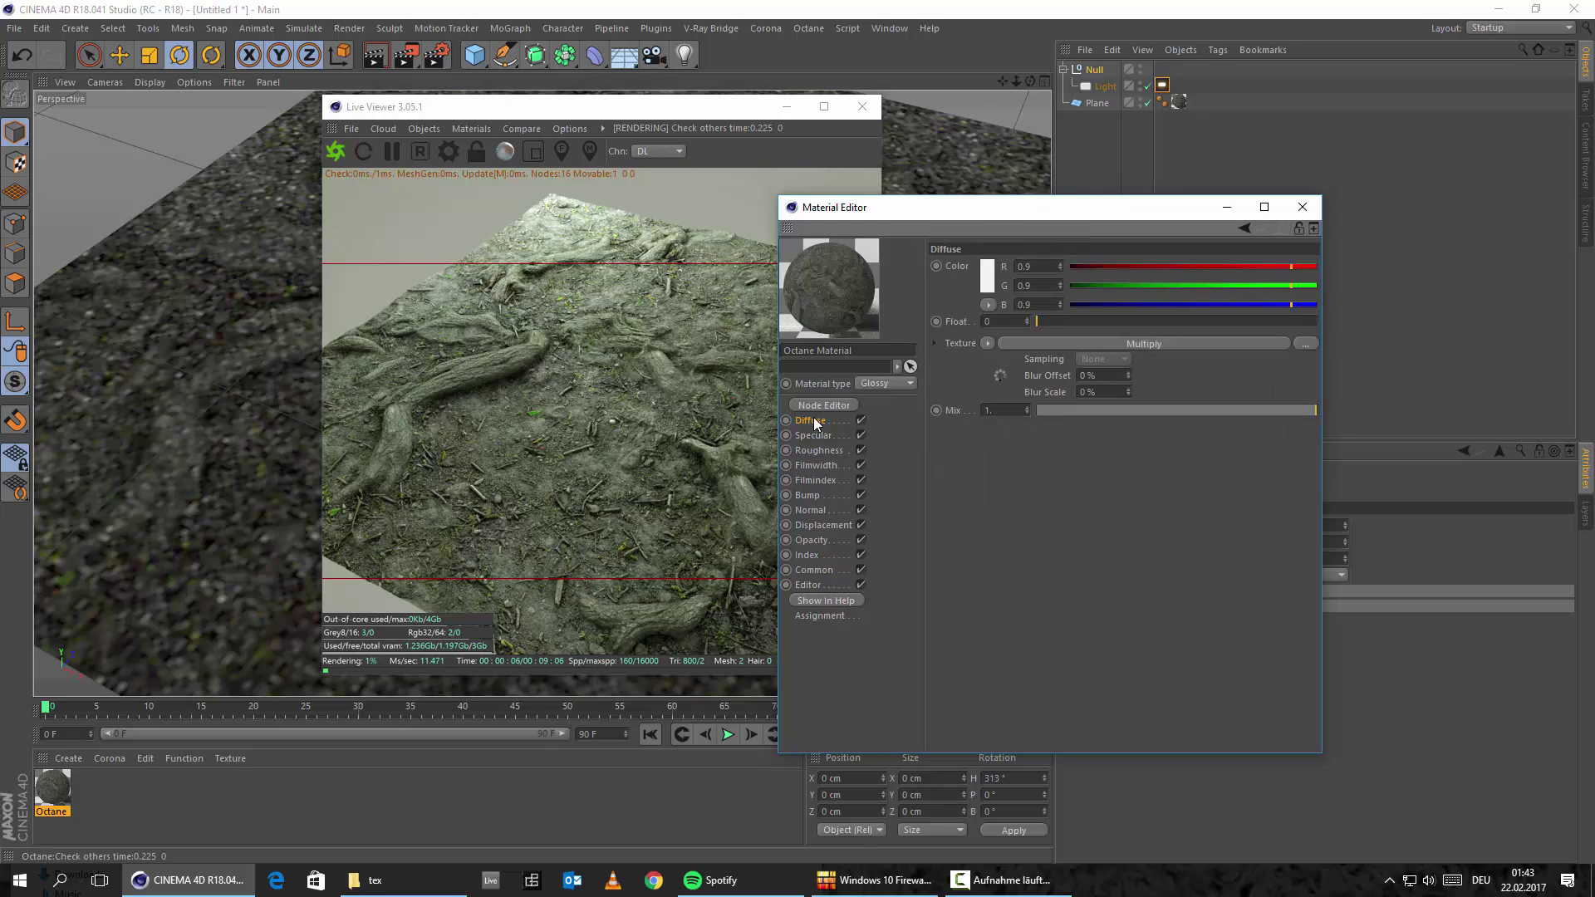
click(1160, 344)
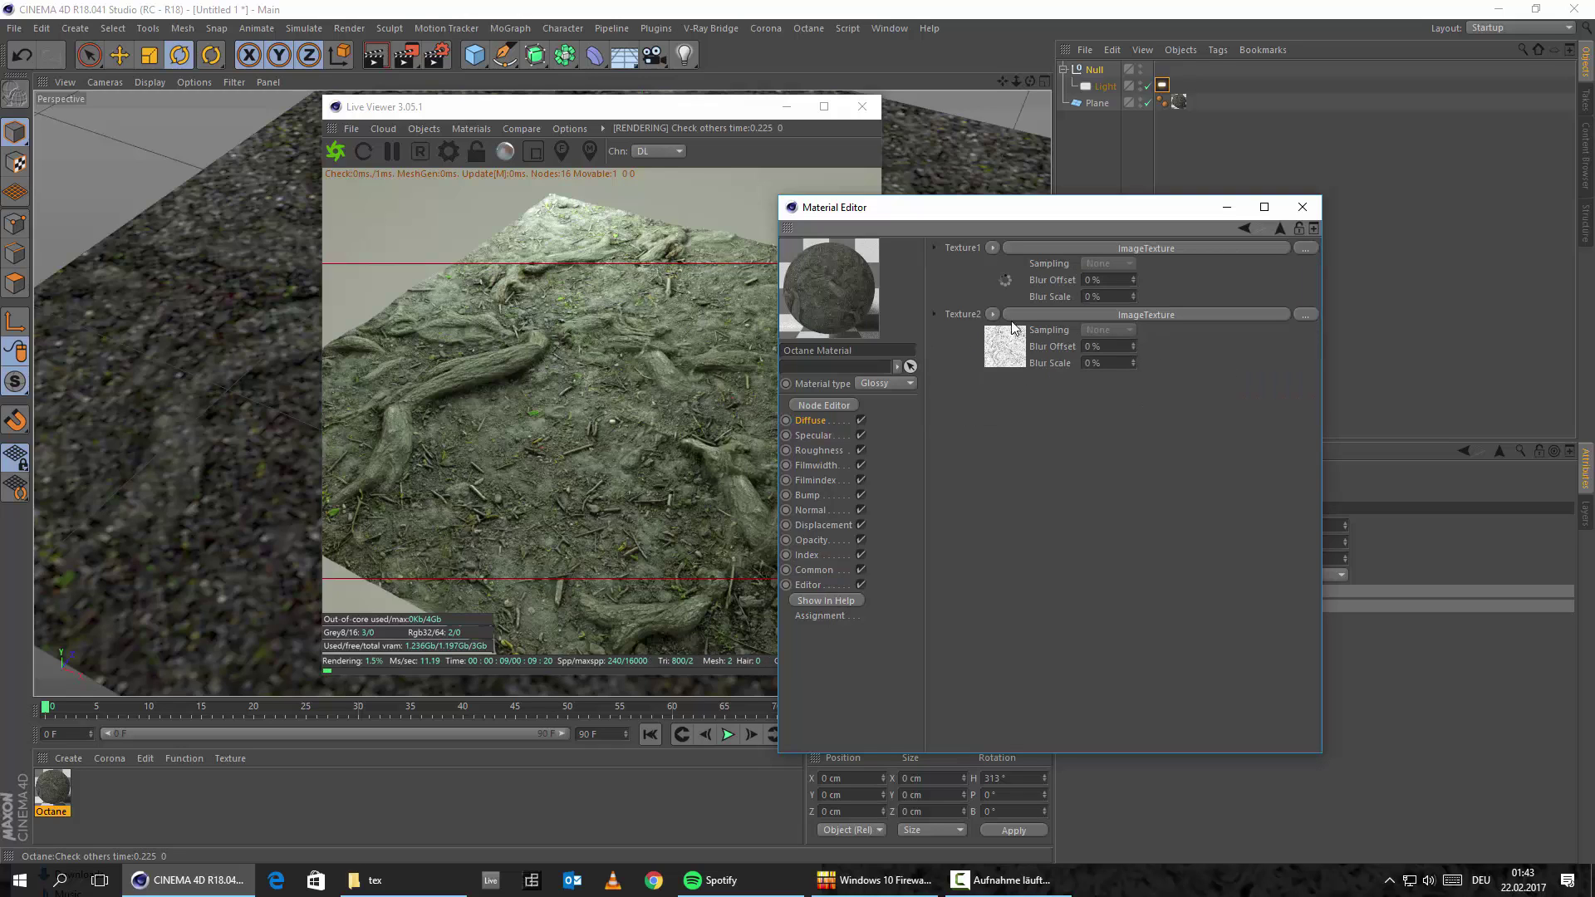
click(1154, 316)
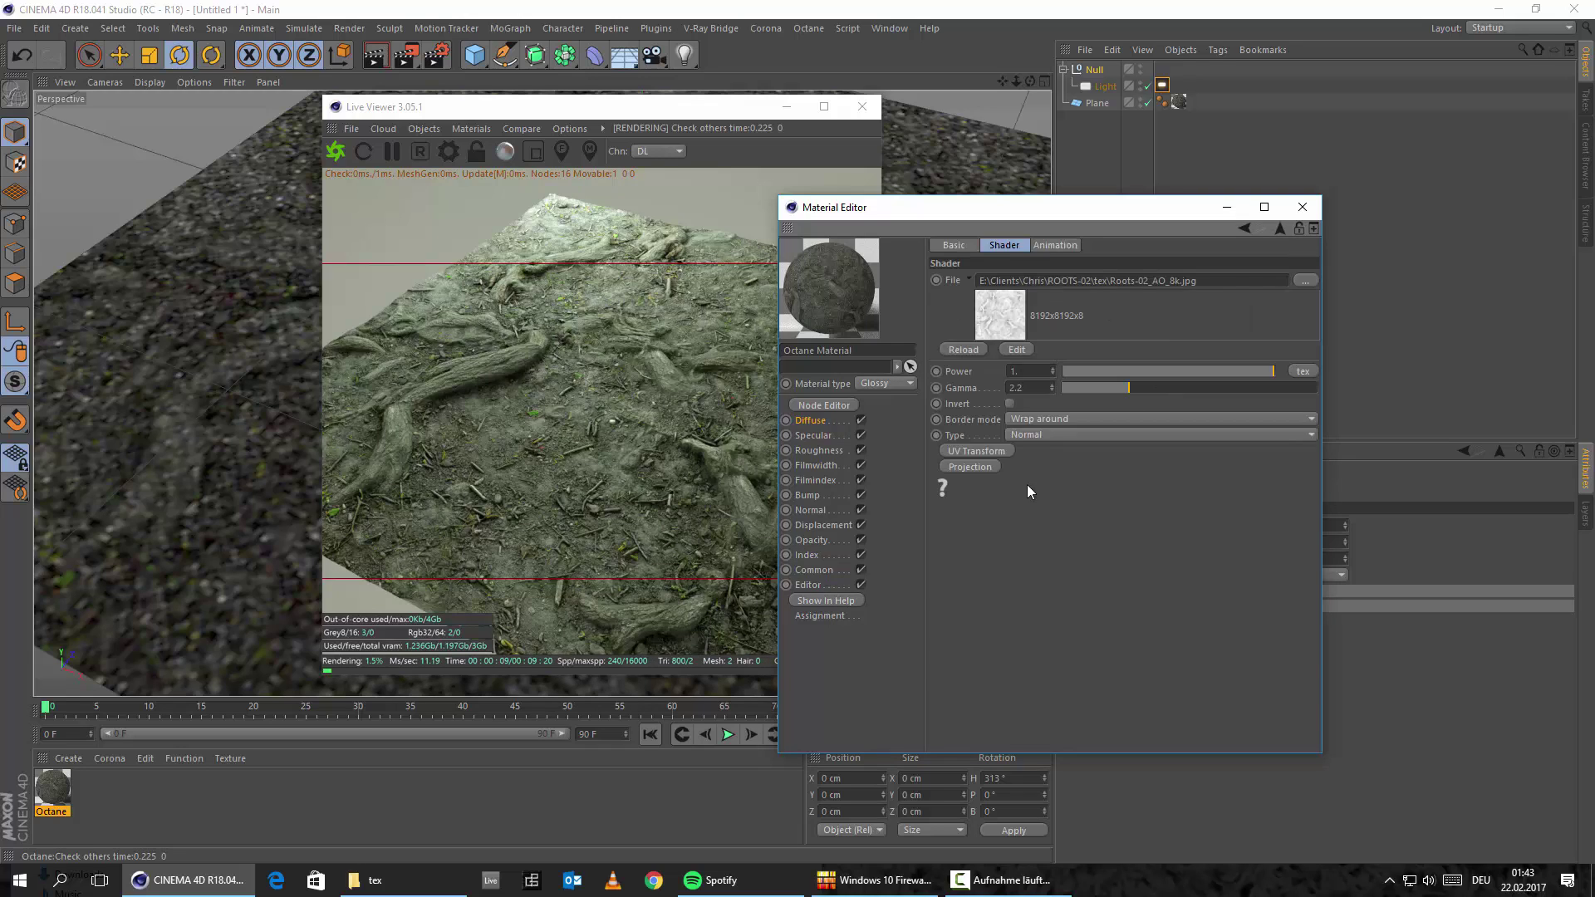
click(1049, 432)
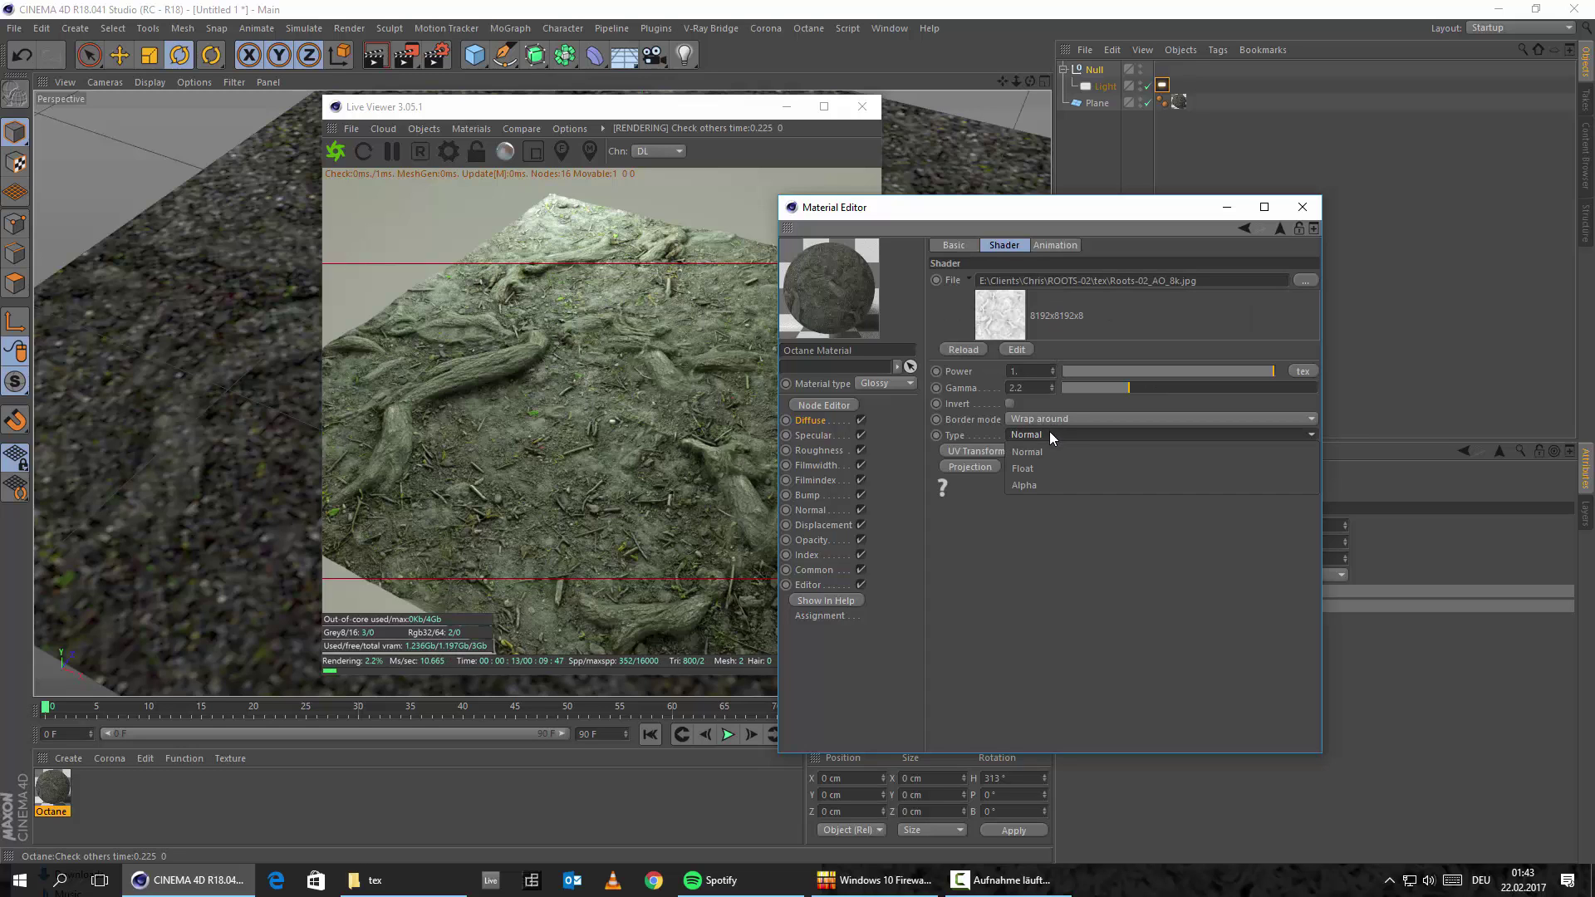
click(1034, 459)
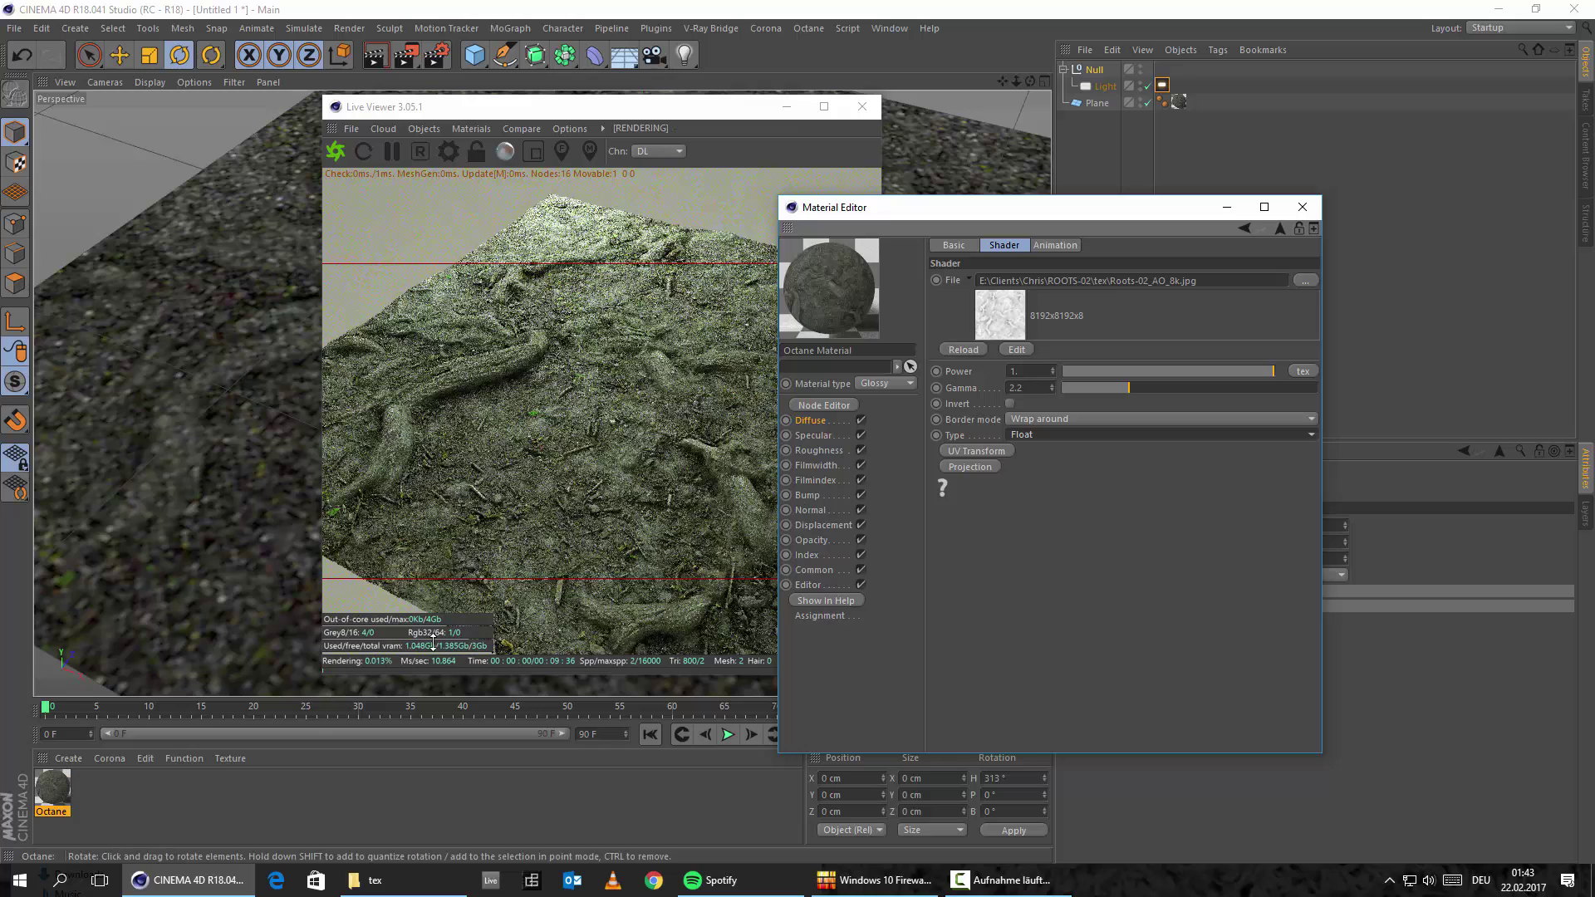
Step: Switch the colour map's image type to Float and back to Normal, then select NORMAL_4k
click(808, 495)
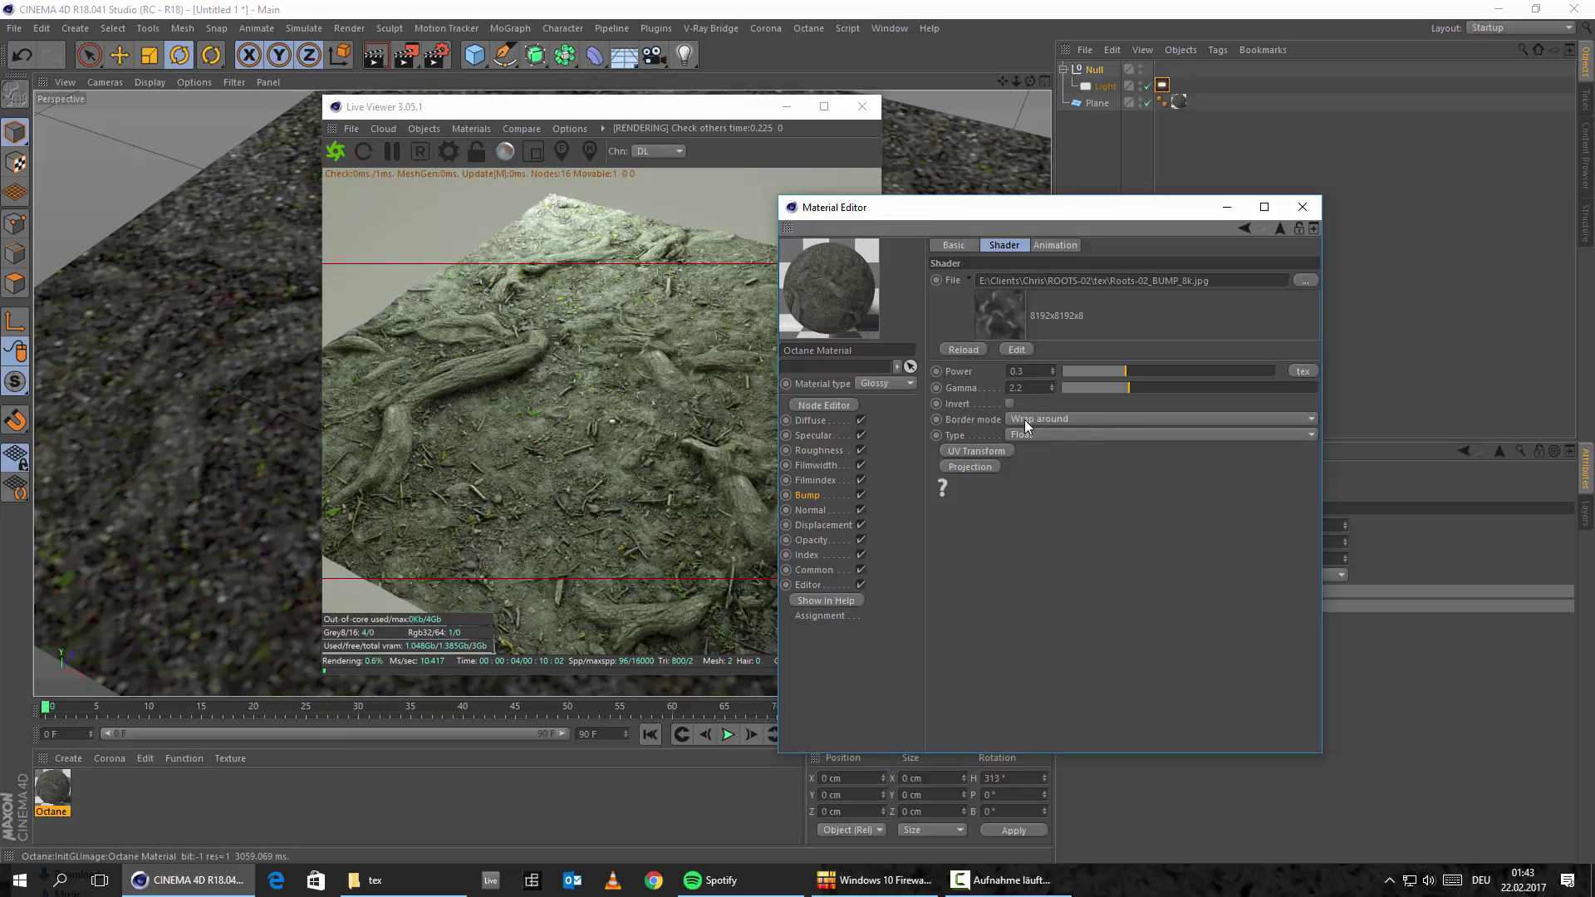
click(809, 421)
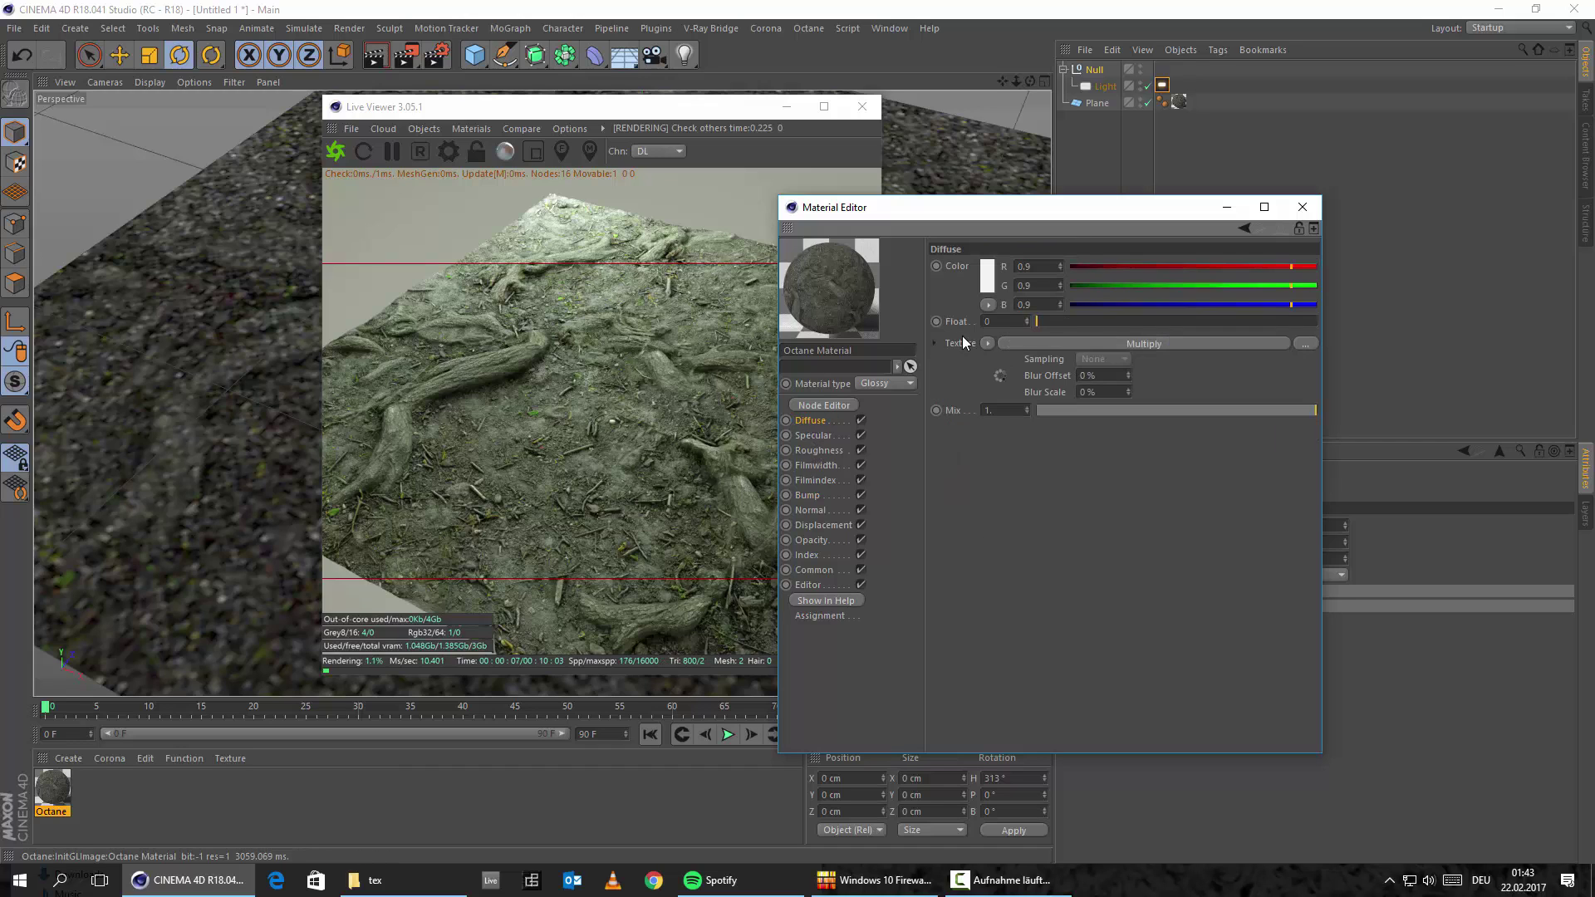
click(1140, 344)
click(1100, 249)
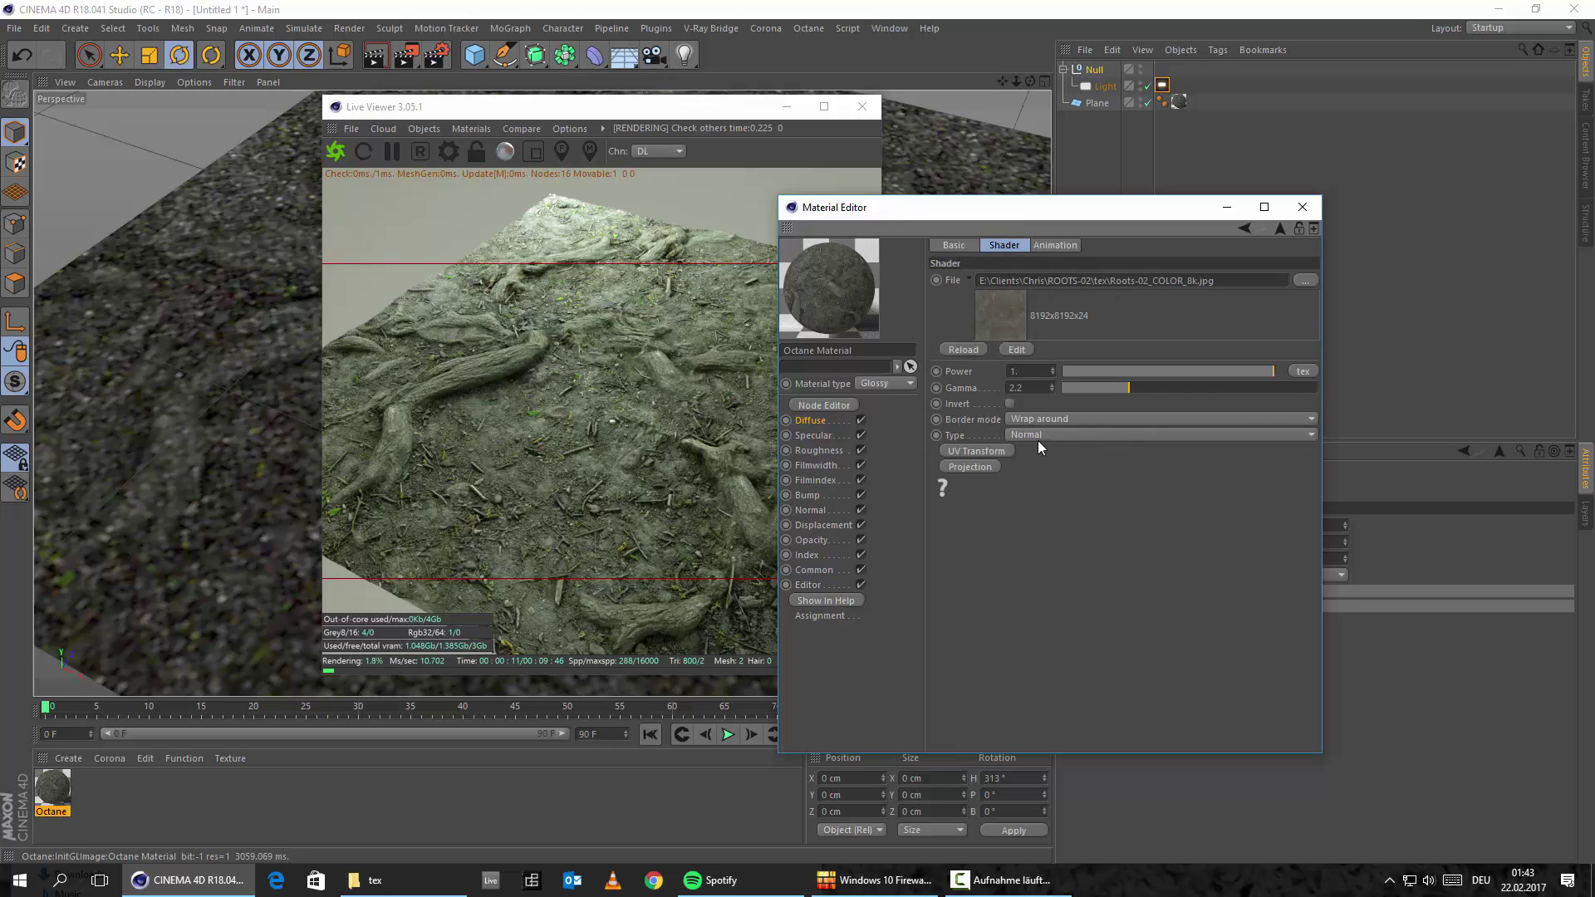
click(1045, 435)
click(1022, 470)
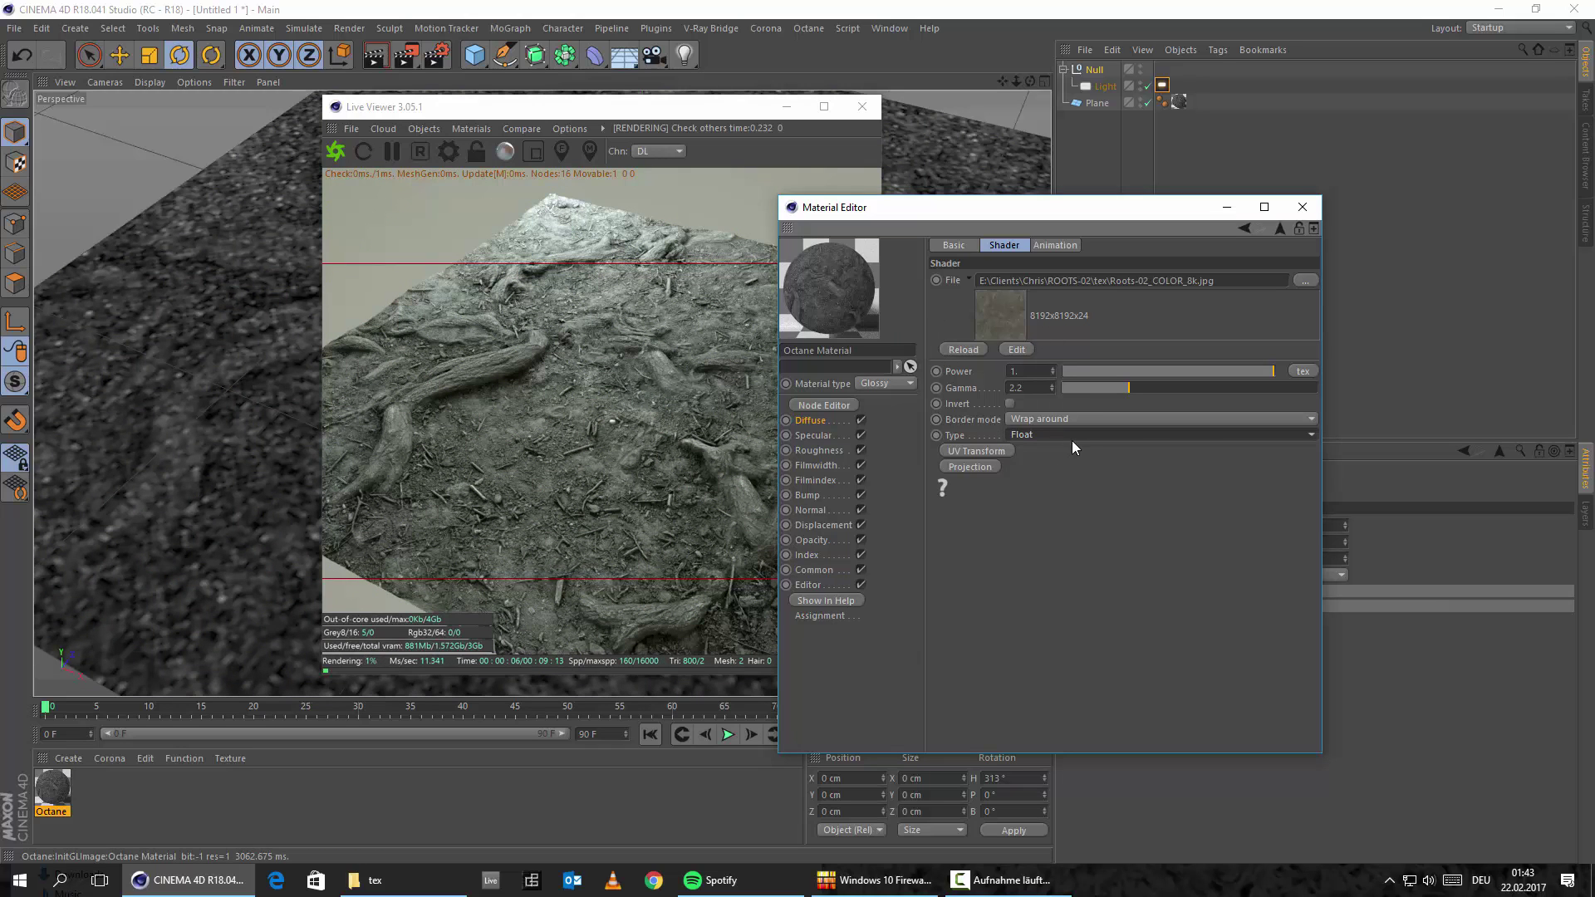
click(1042, 436)
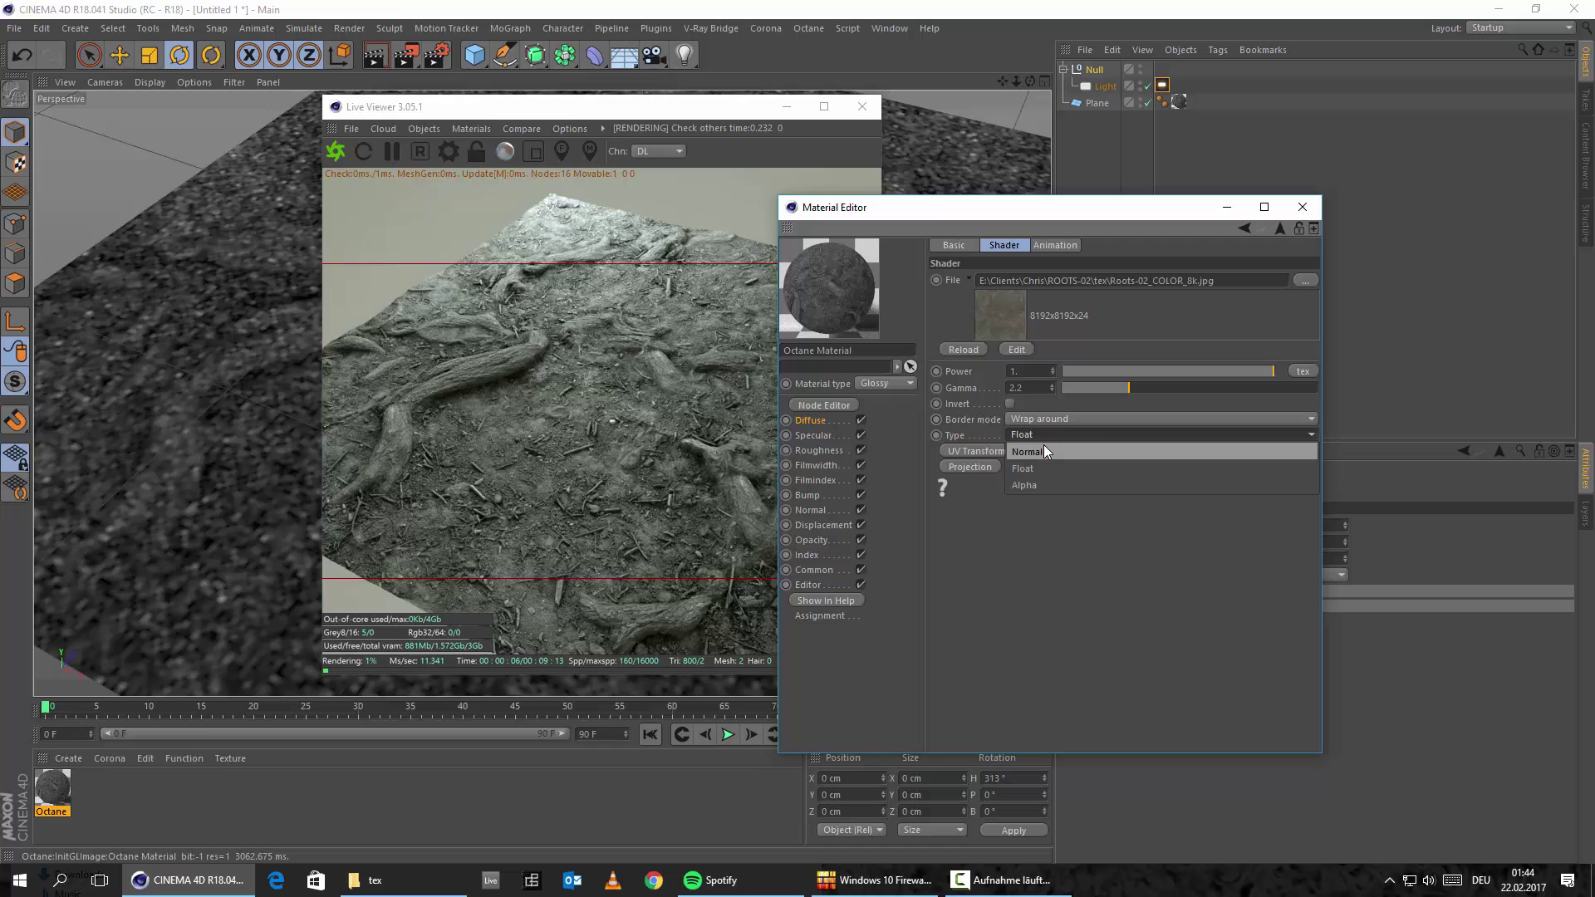
click(1043, 450)
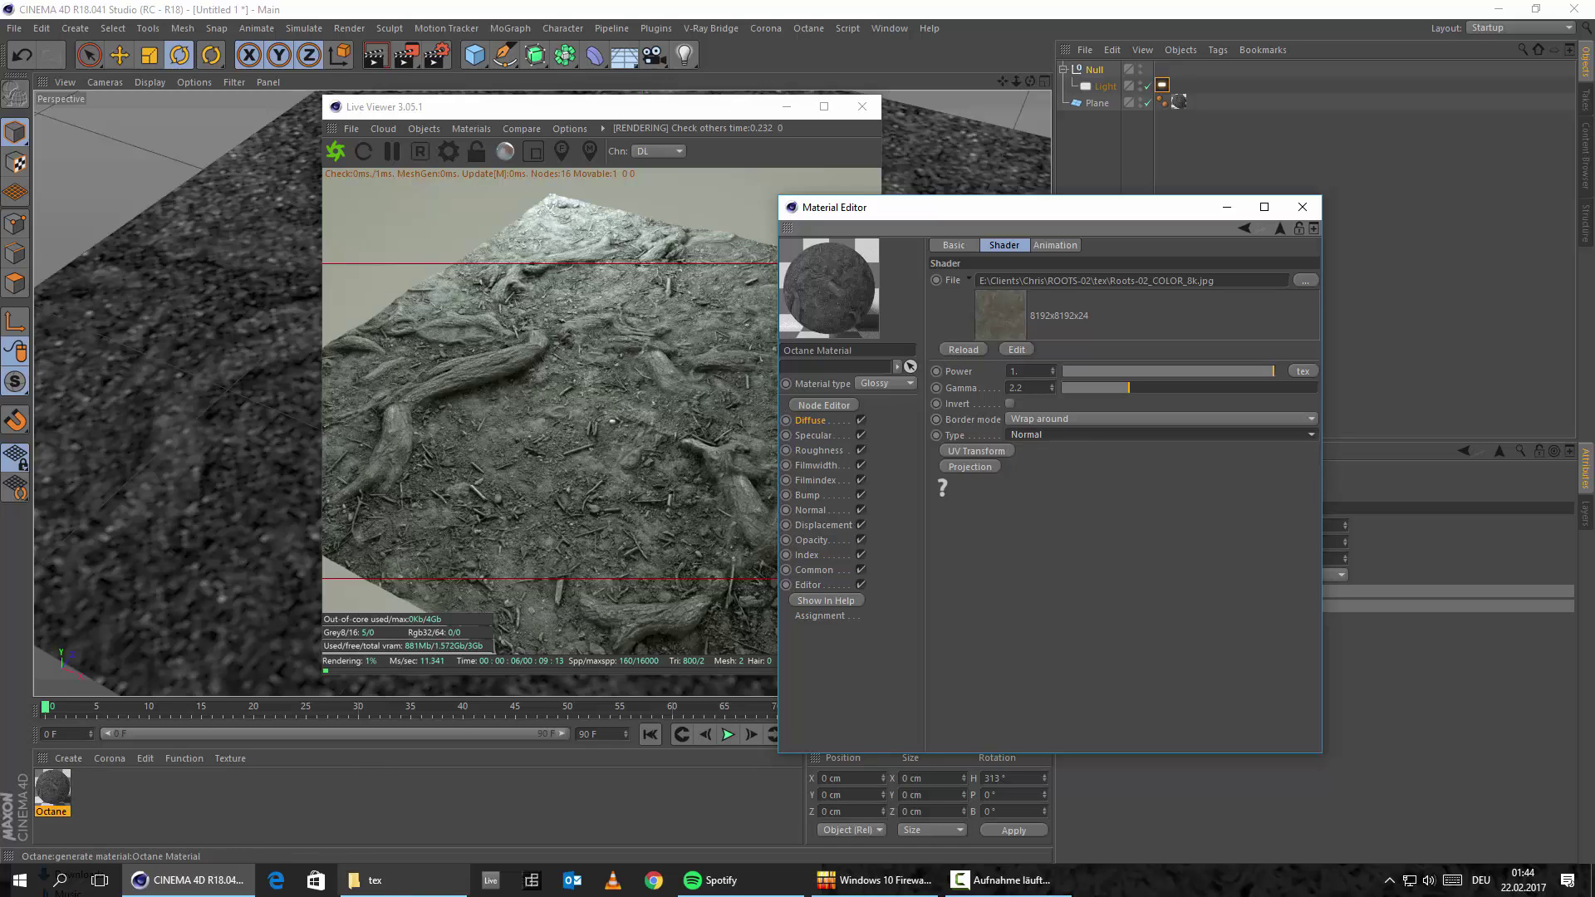
click(375, 880)
click(701, 614)
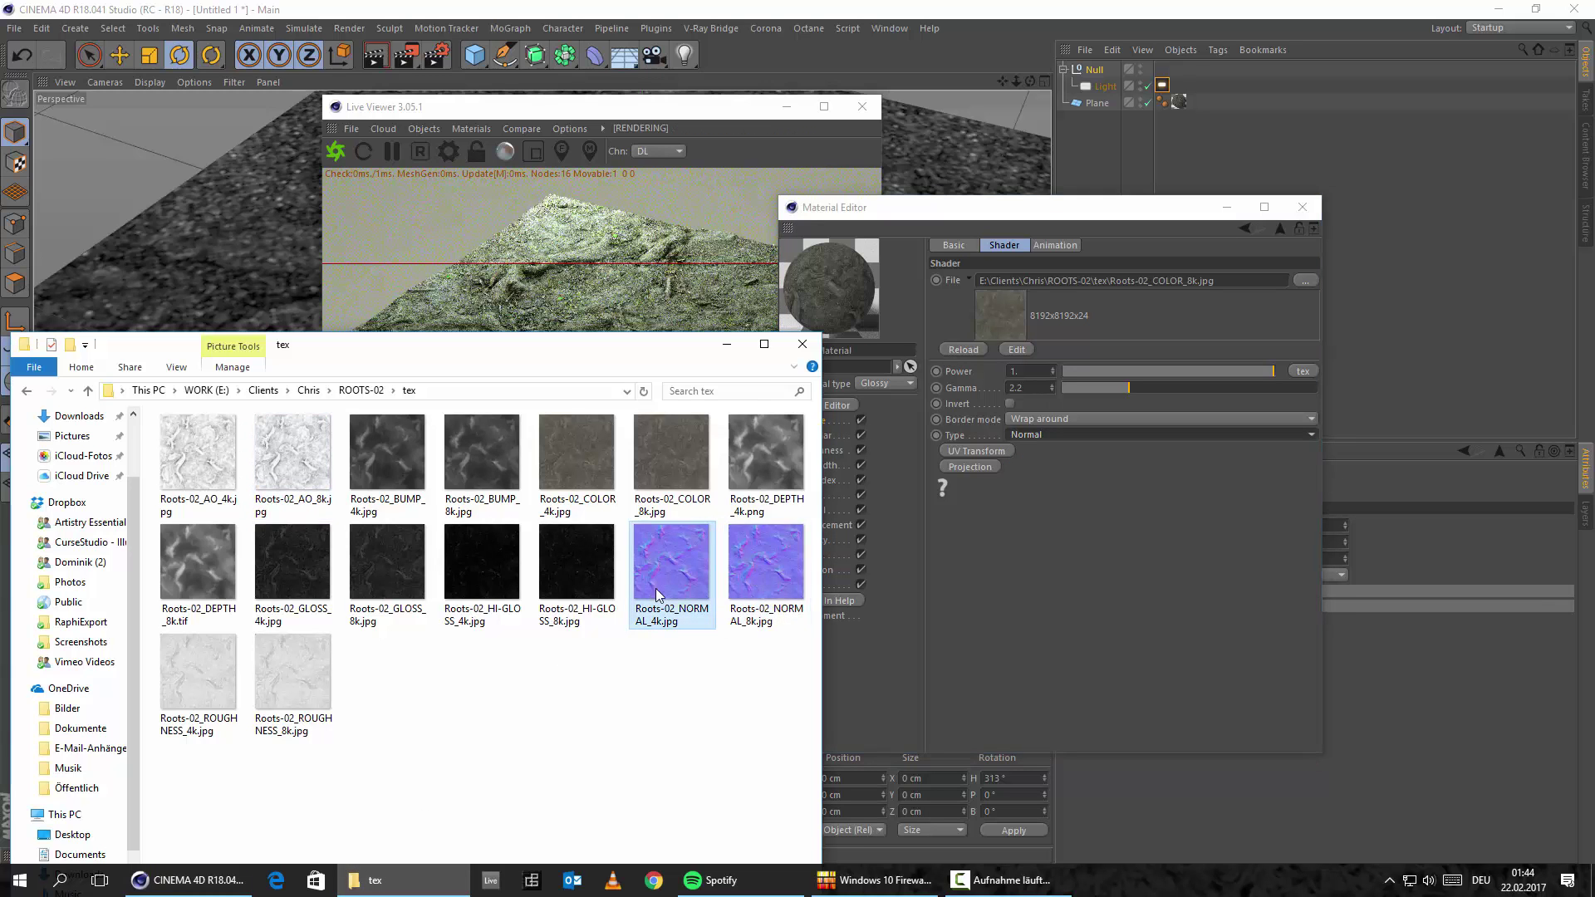
Step: Minimize the tex folder window so the Material Editor shows again
click(731, 343)
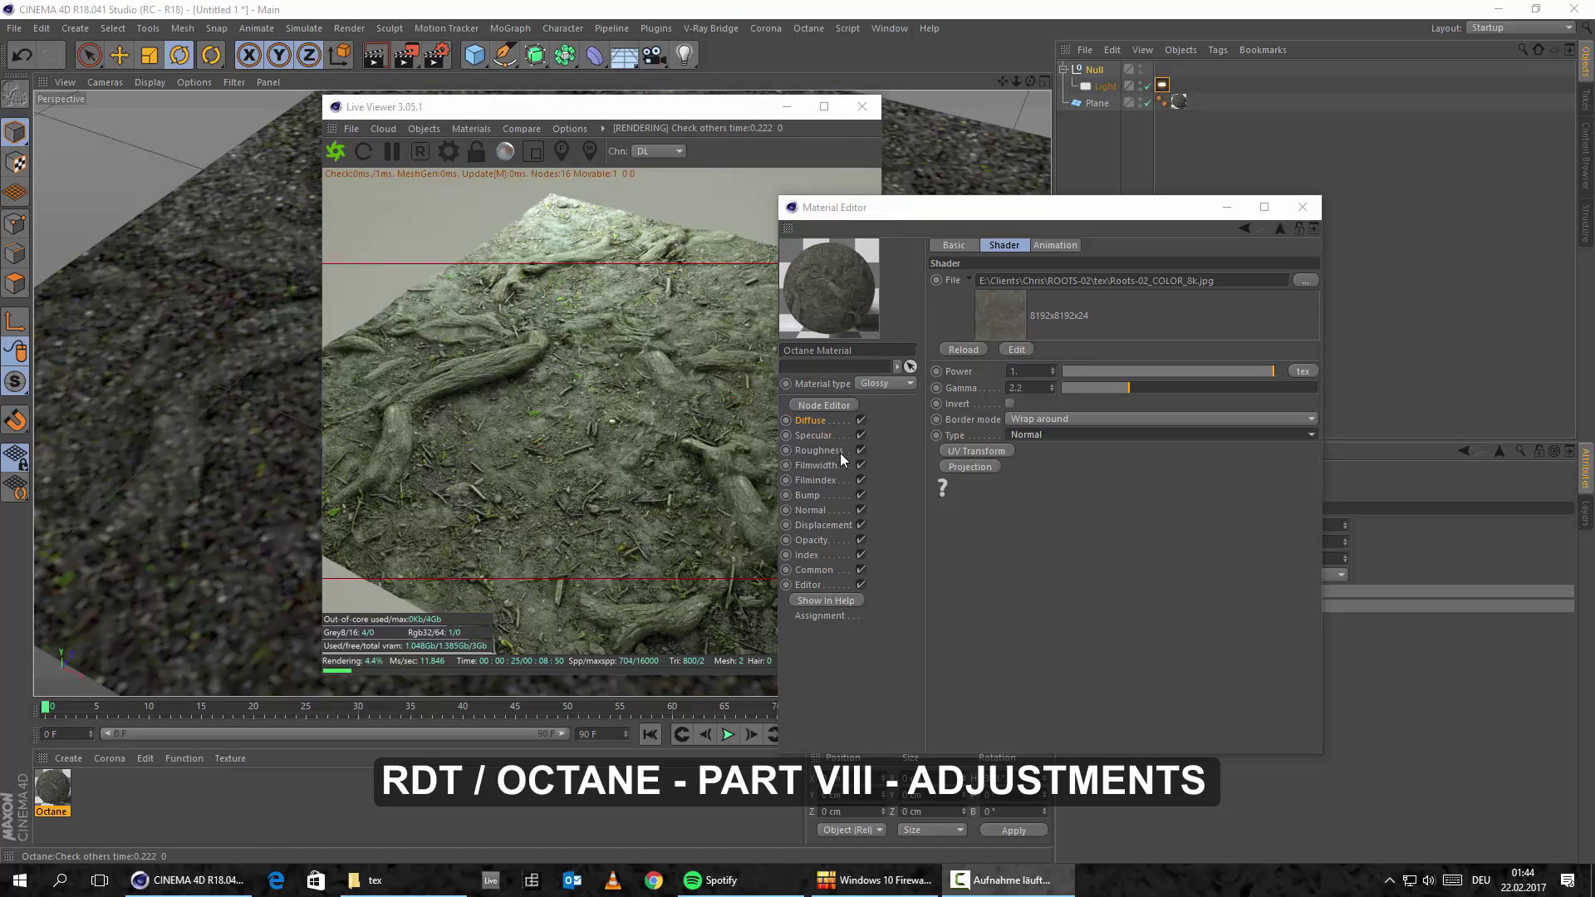
Step: Wrap Multiply's Texture2 AO image in a ColorCorrection shader and show its parameters
click(808, 421)
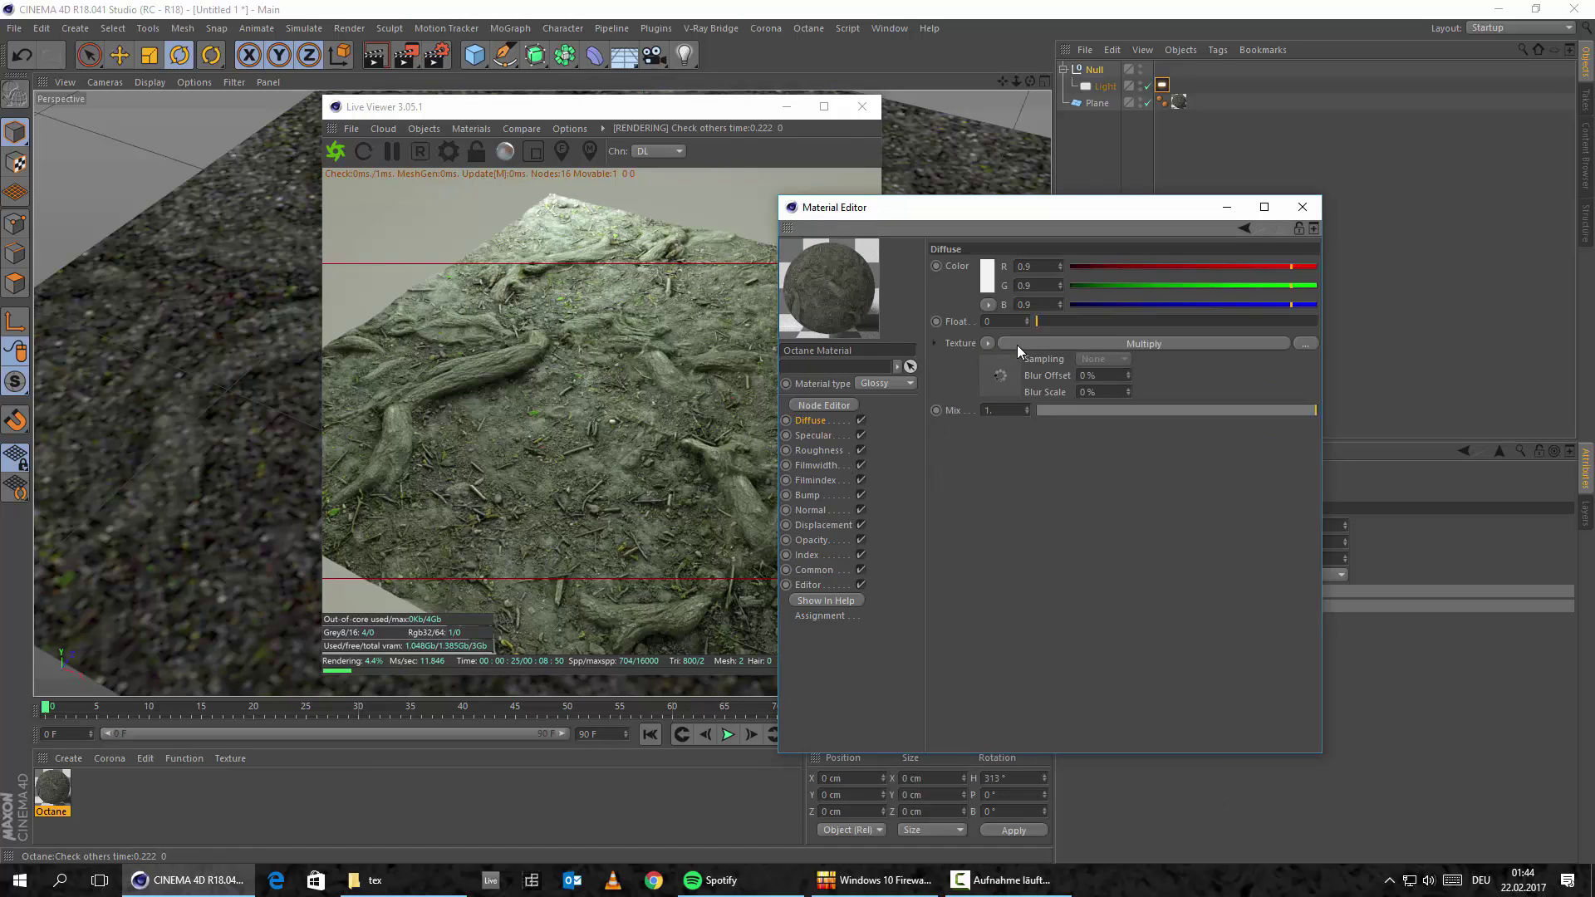
click(1034, 342)
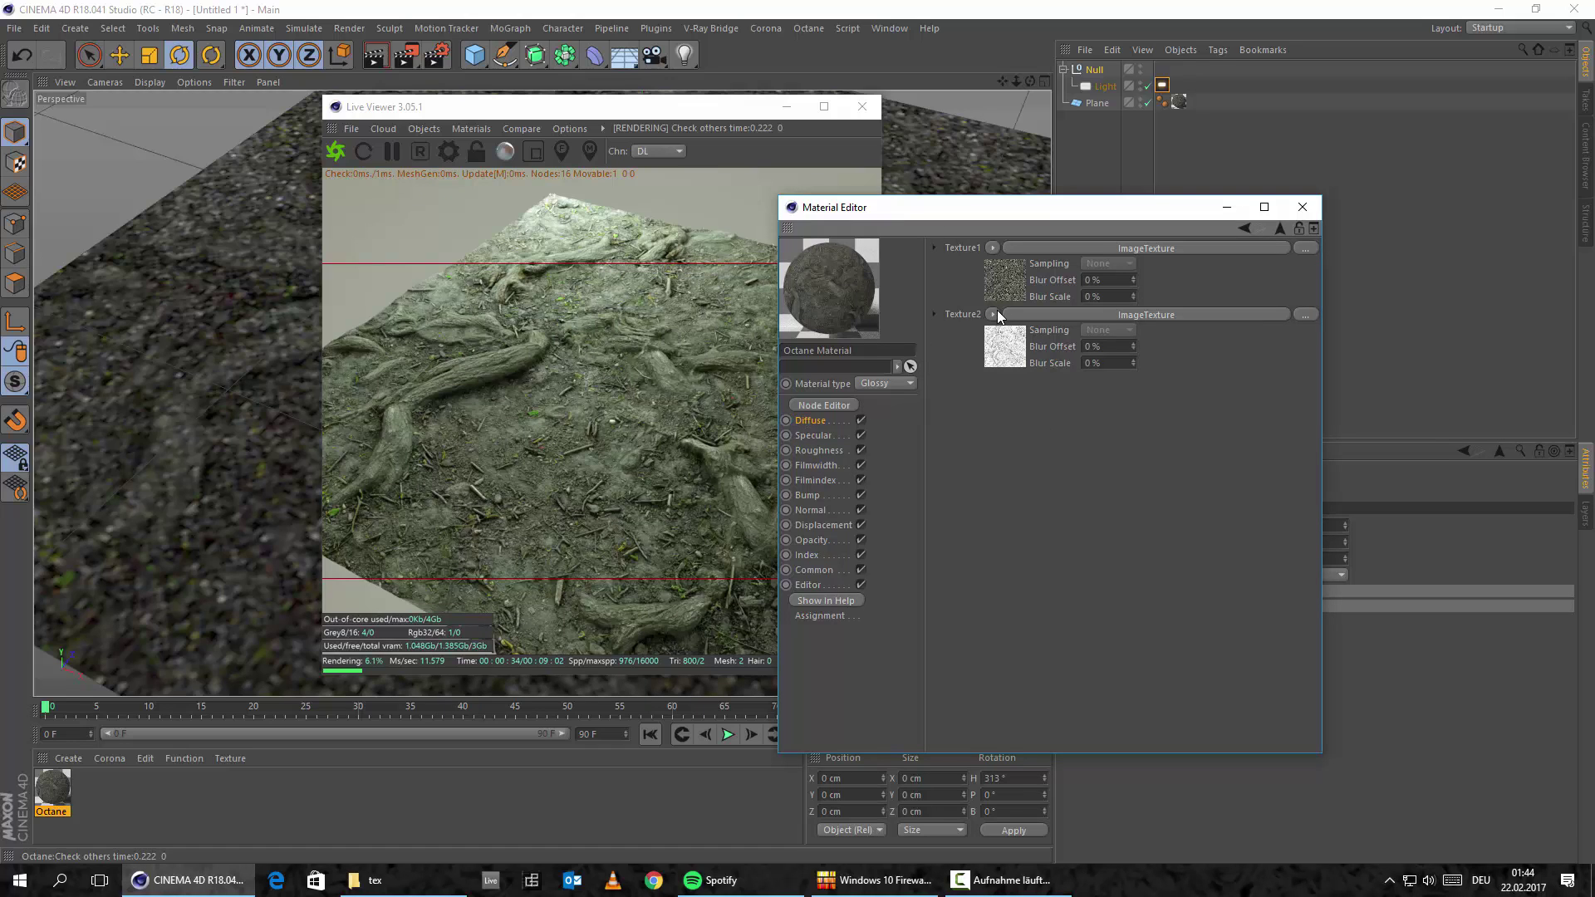
click(994, 315)
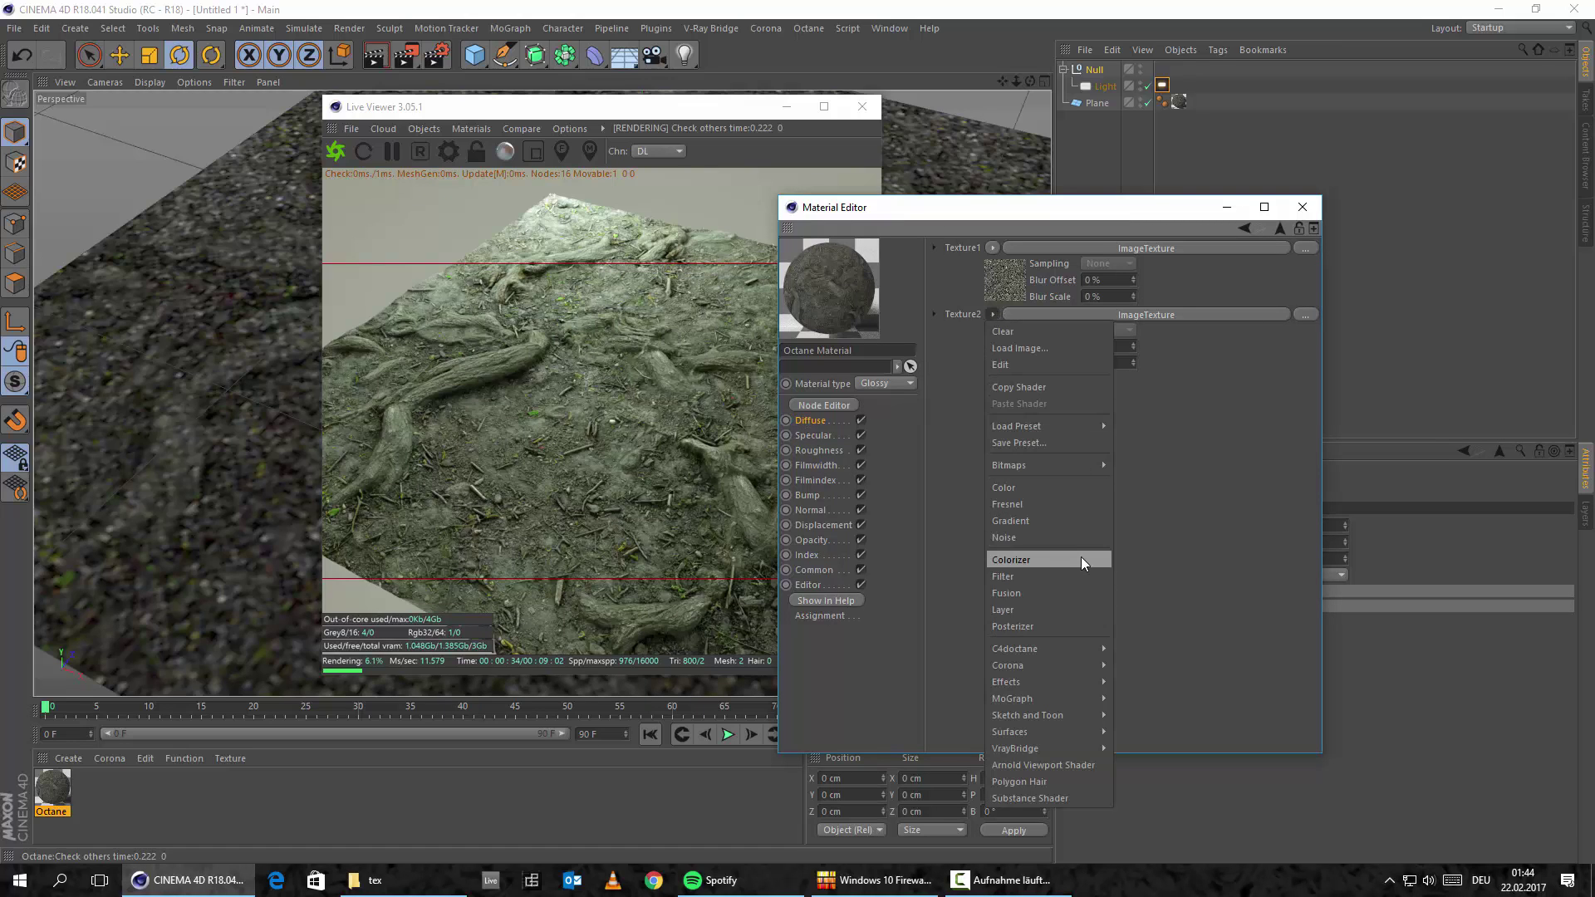
mouse_move(1027, 652)
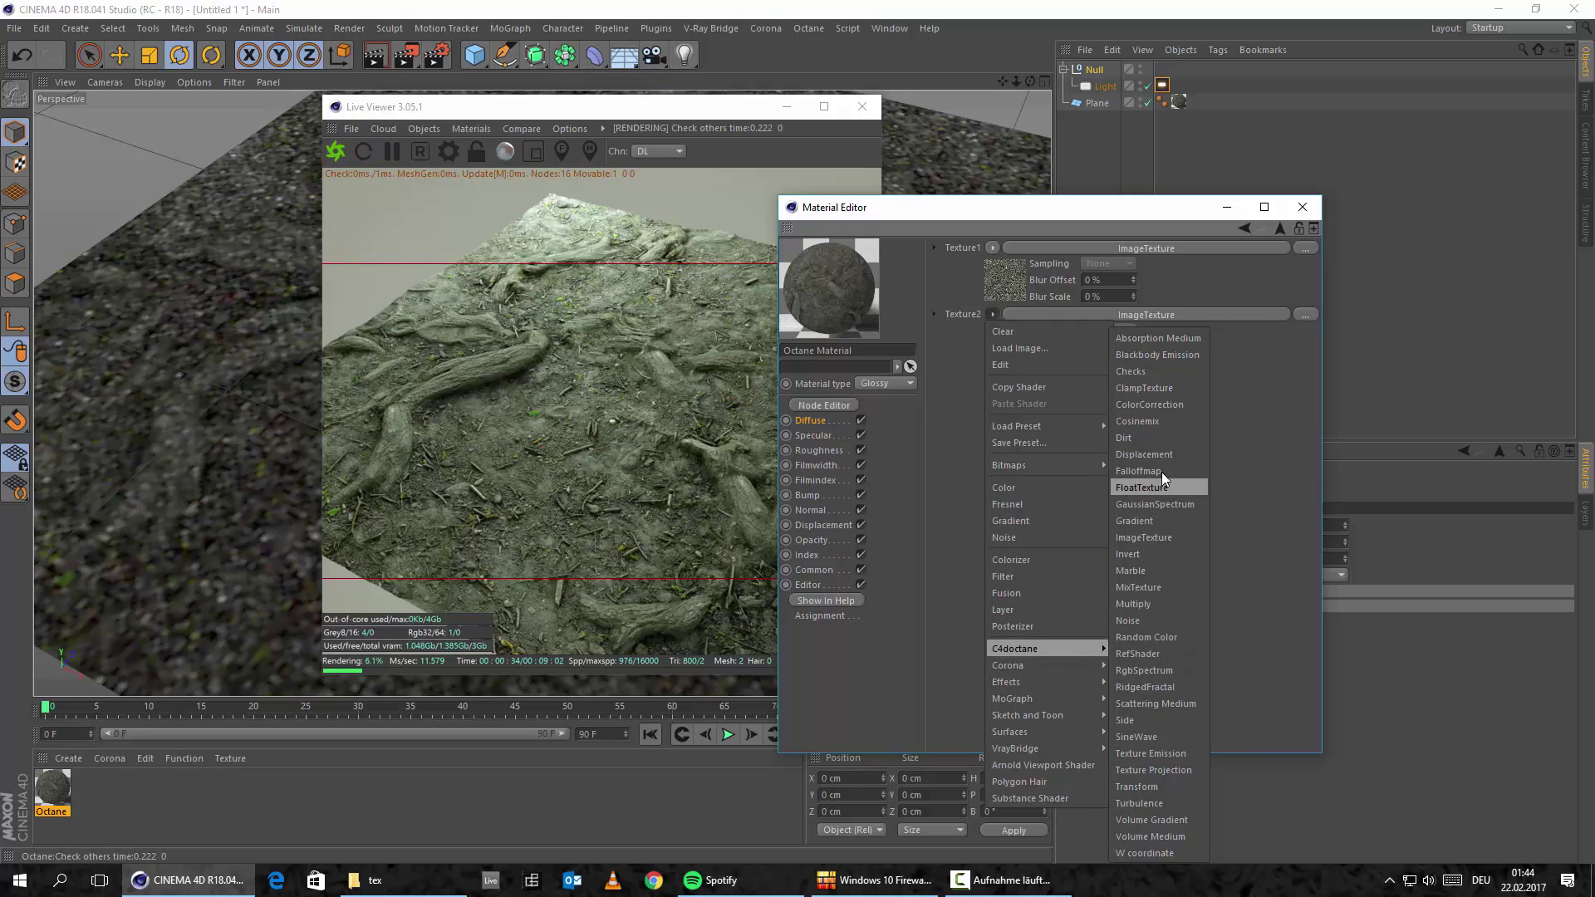
click(1161, 407)
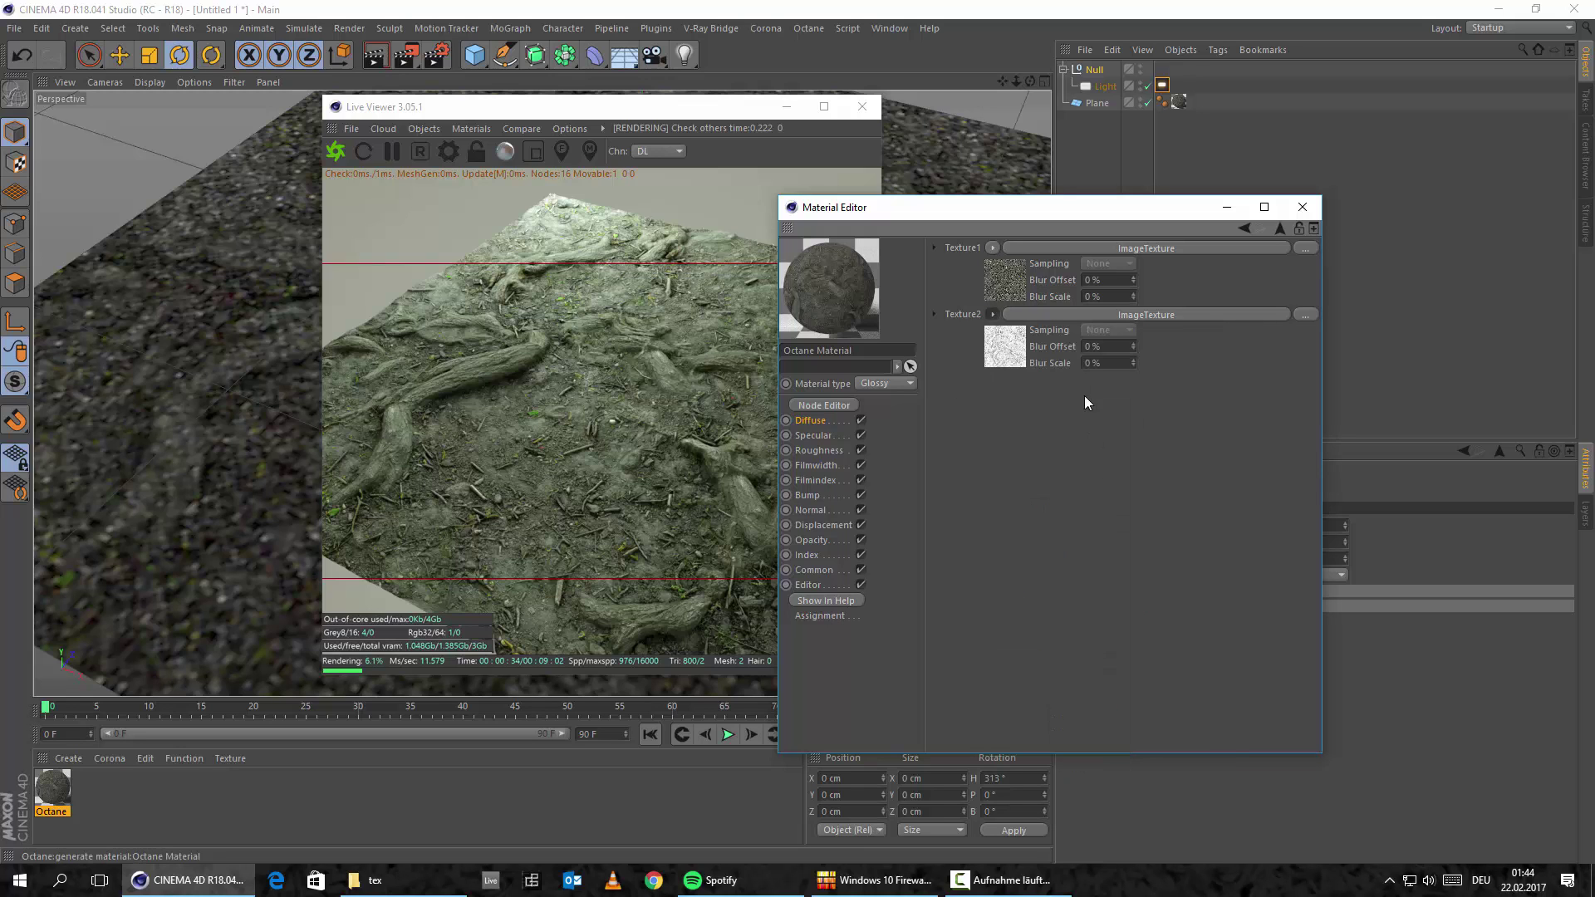
click(1155, 315)
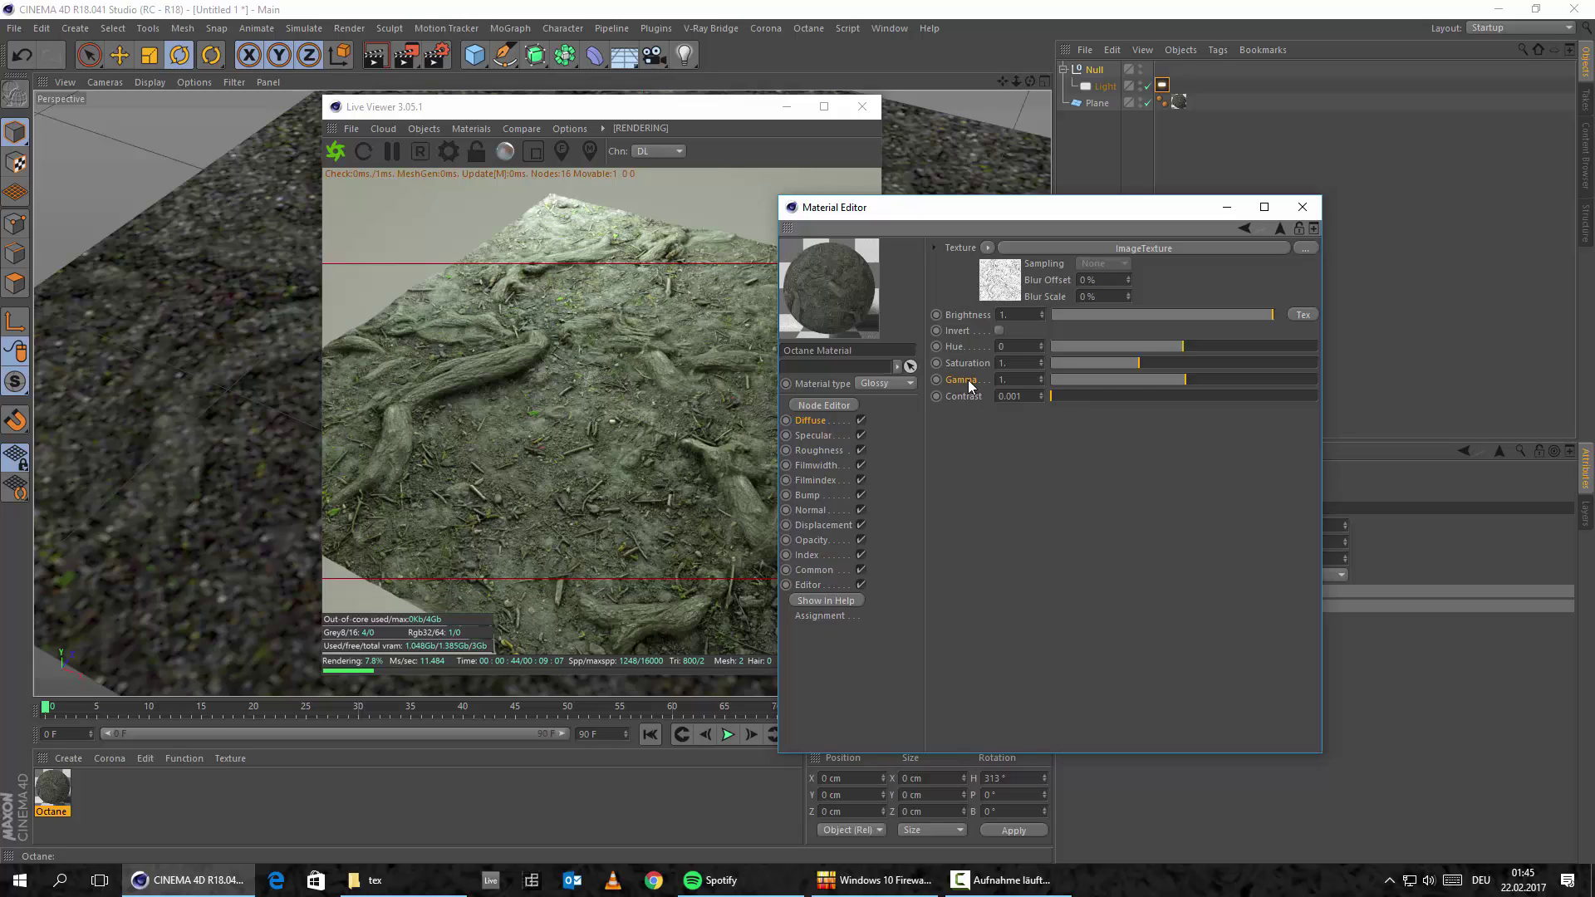
click(1013, 380)
text(3)
key(Return)
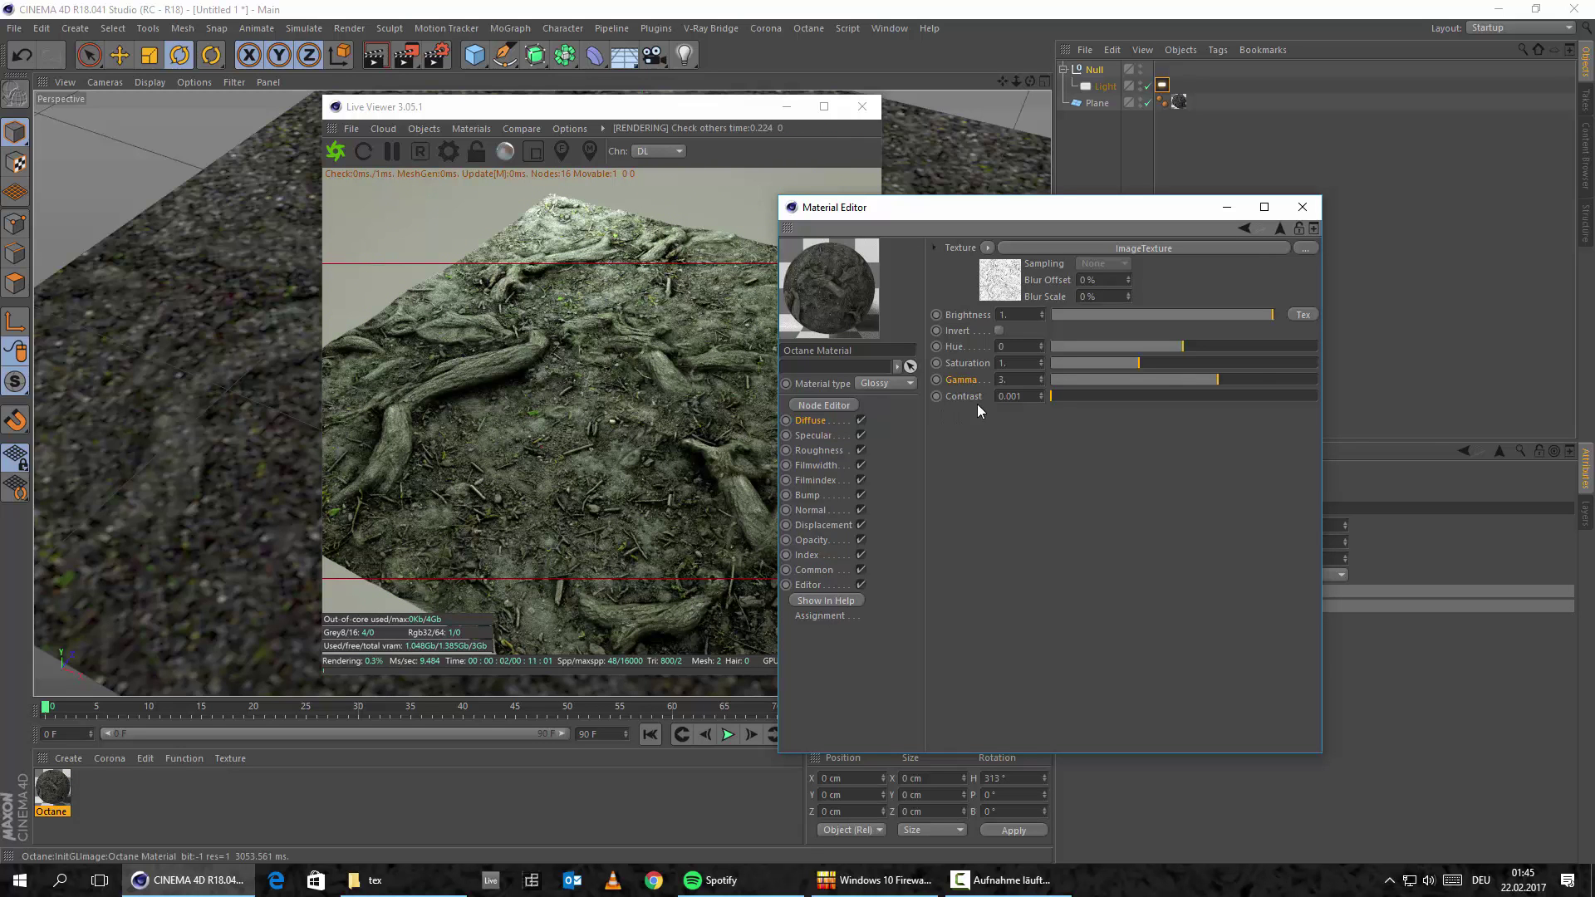
key(BackSpace)
text(10)
key(Return)
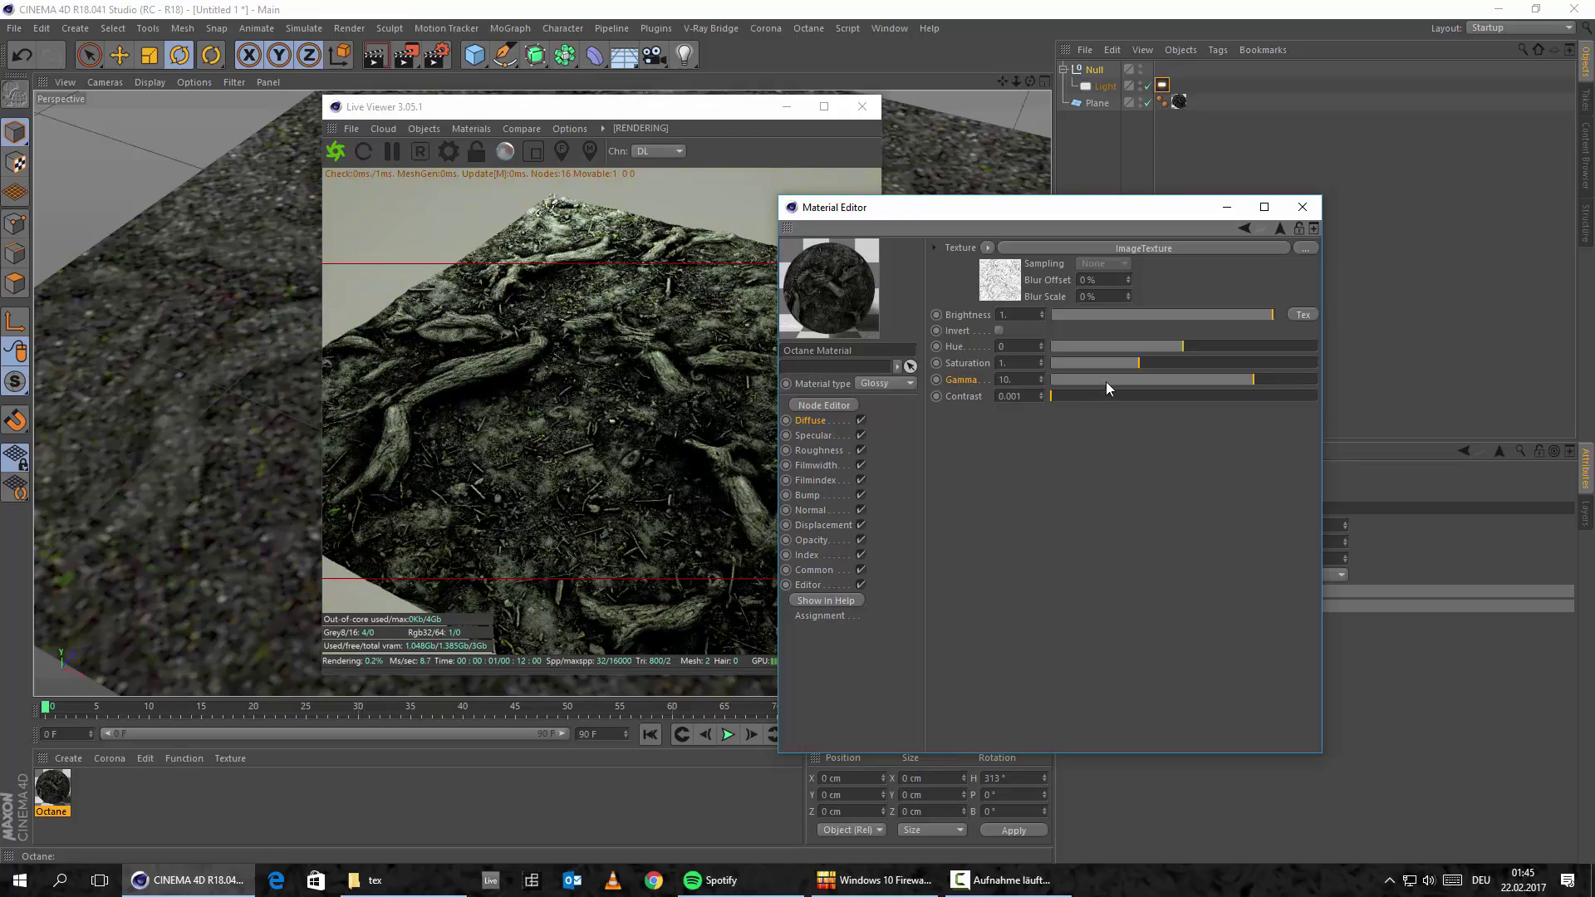
drag(1095, 383, 1136, 383)
double_click(1018, 380)
text(0.75)
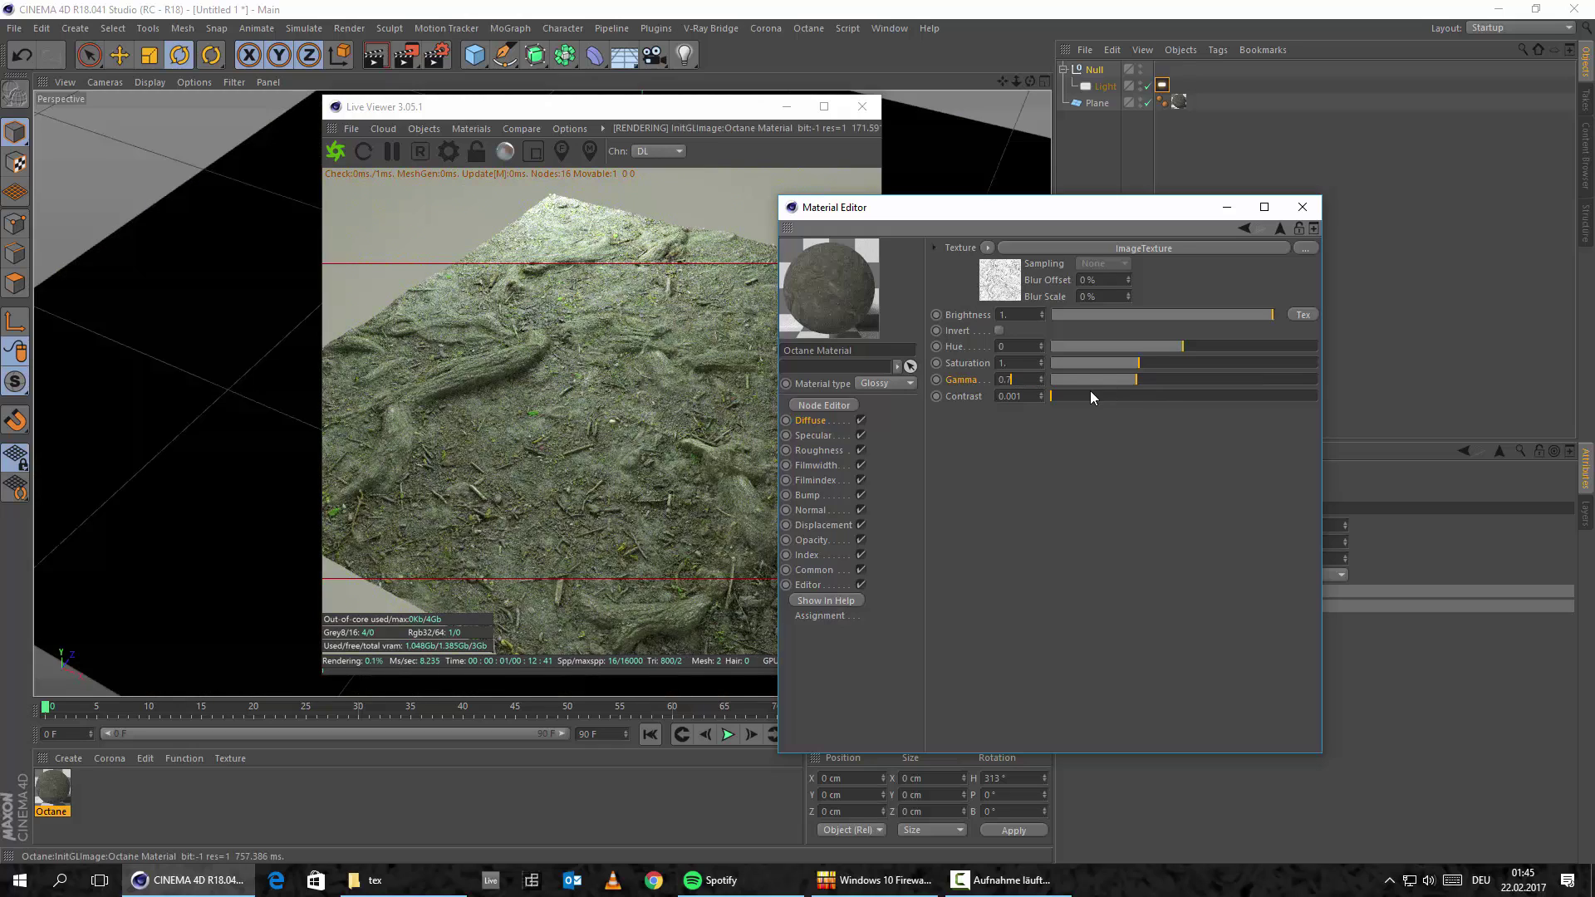
key(Return)
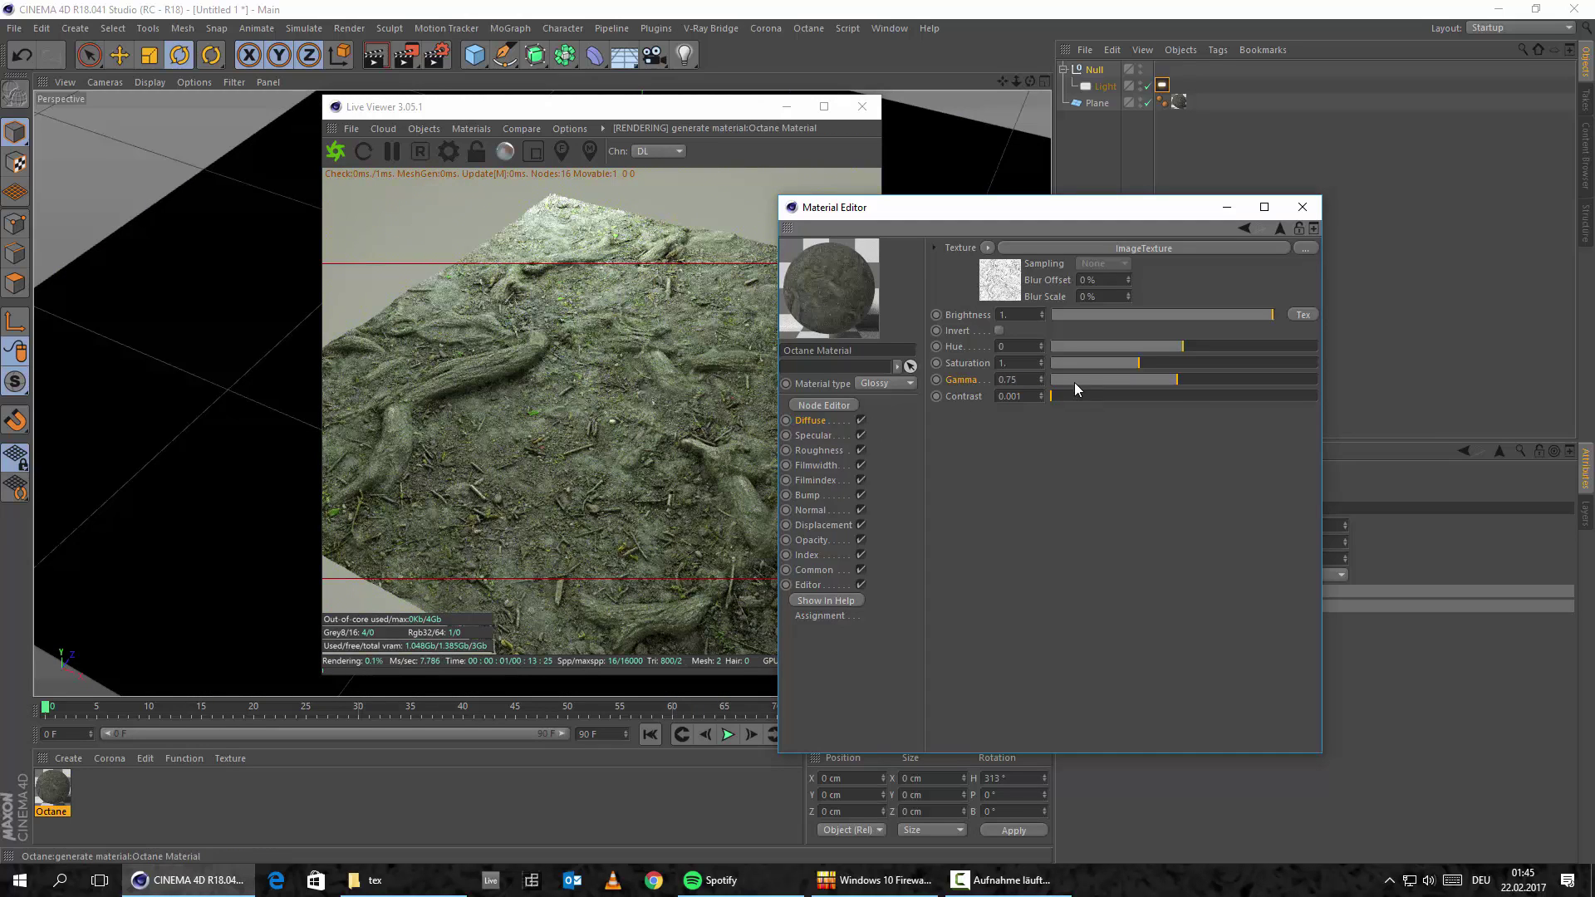
double_click(1018, 379)
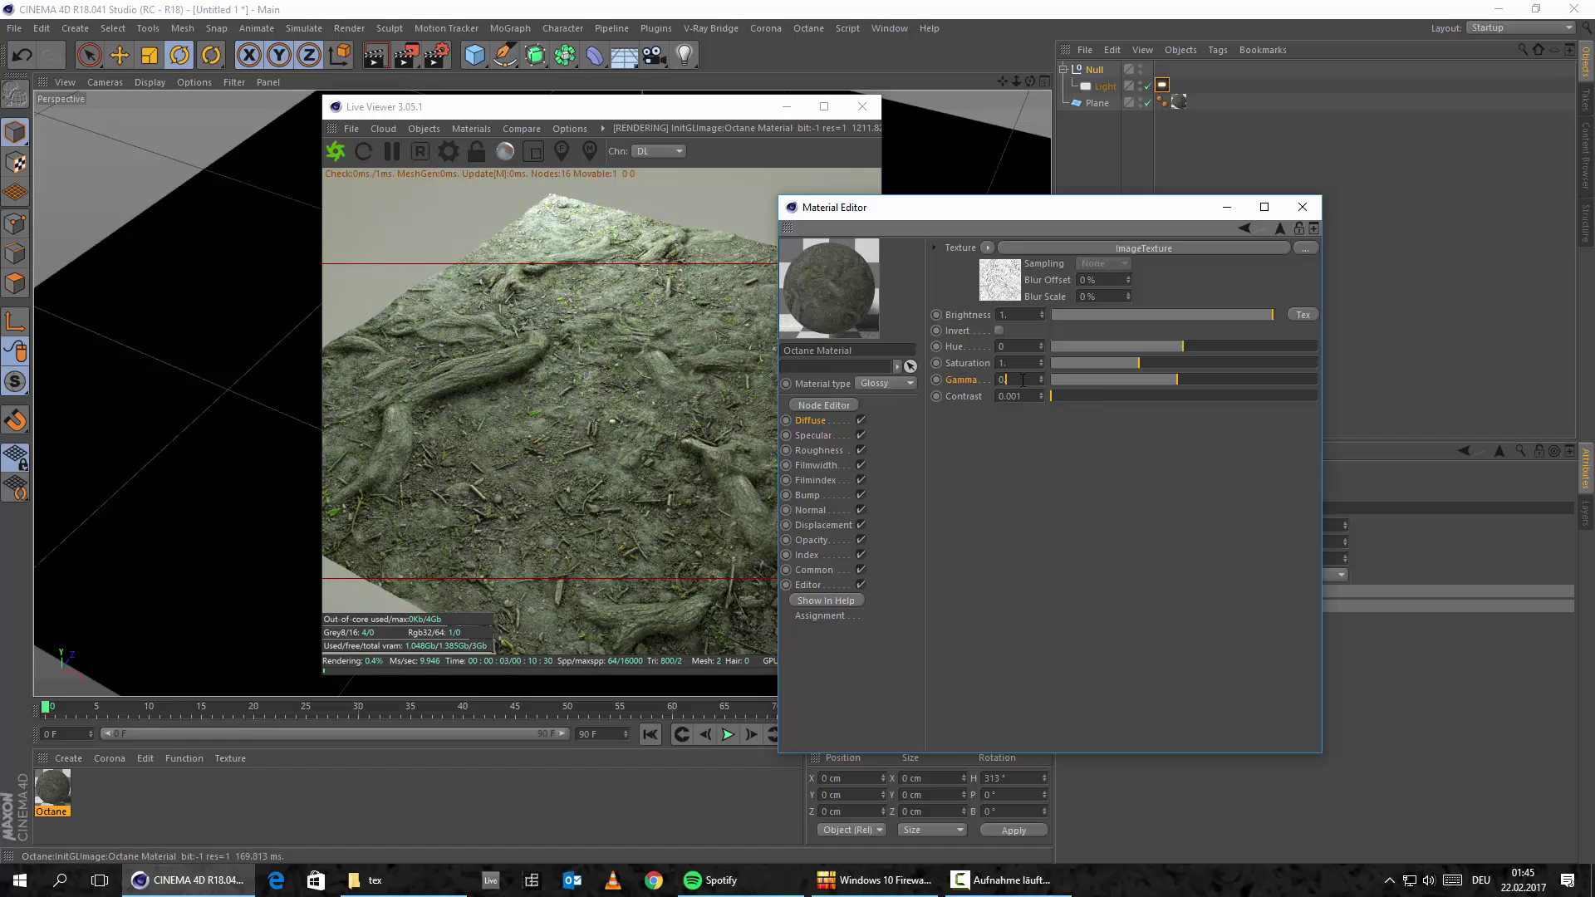
text(0.1)
key(Return)
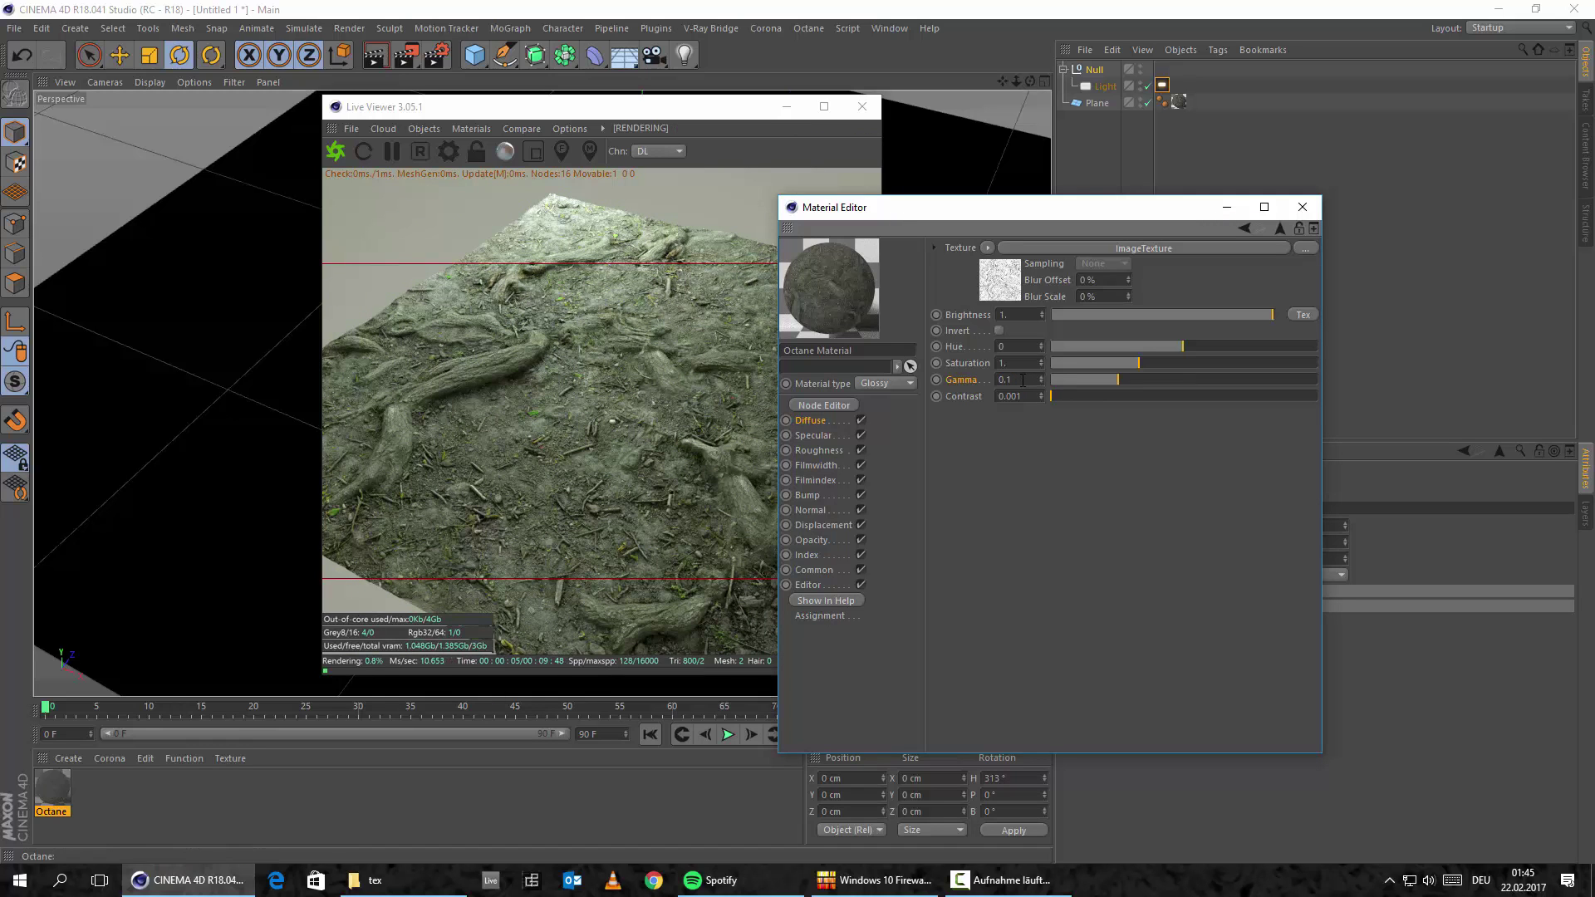
click(1004, 379)
text(0)
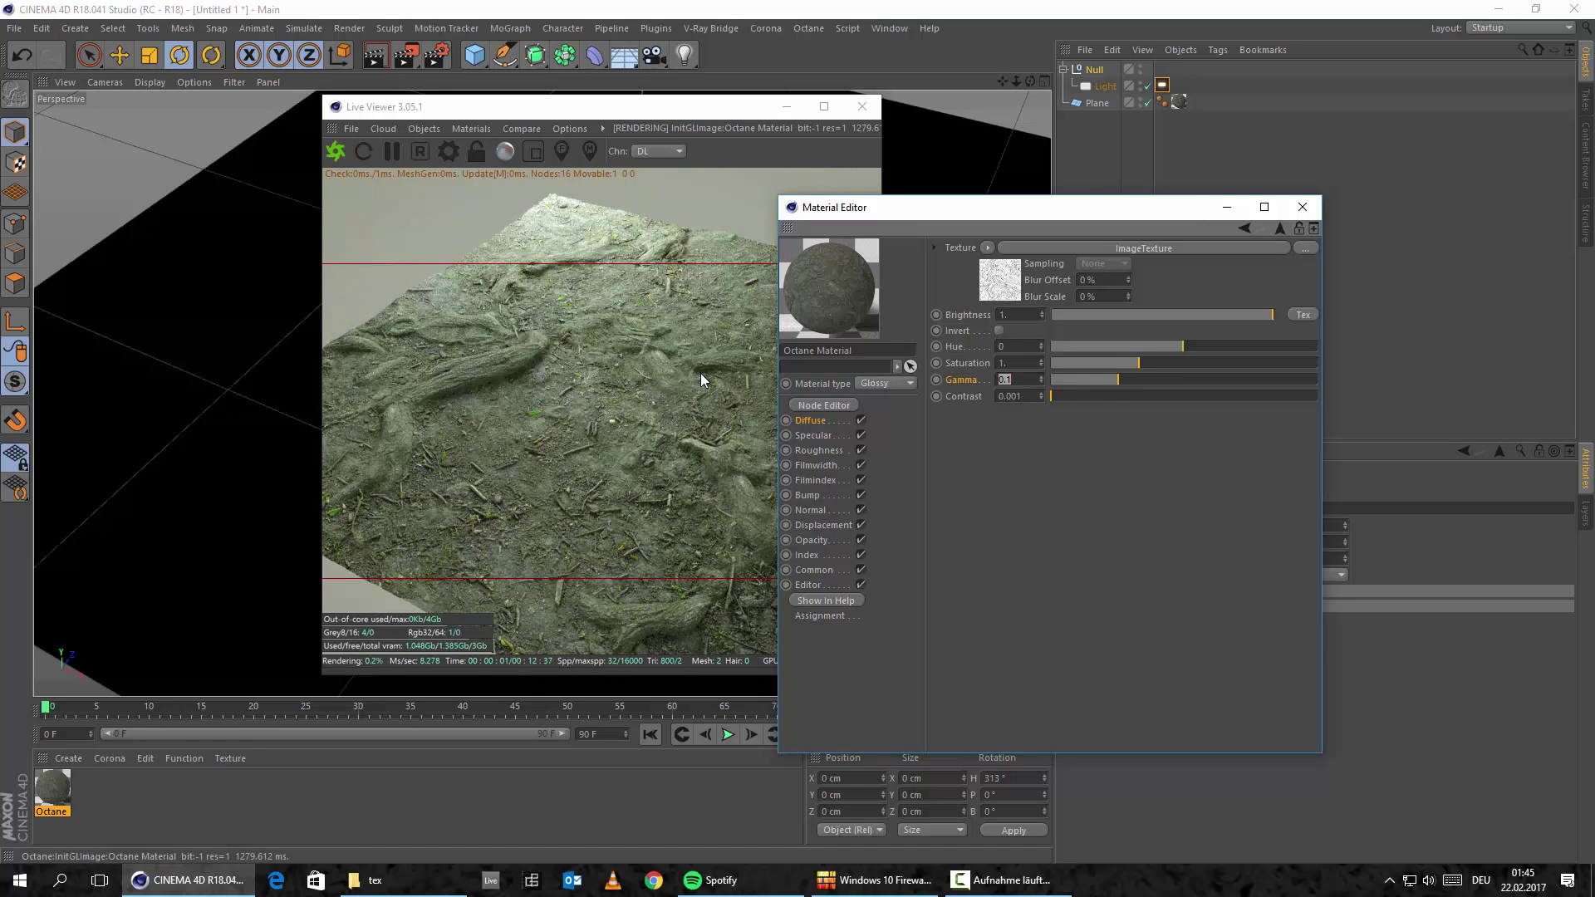
key(Return)
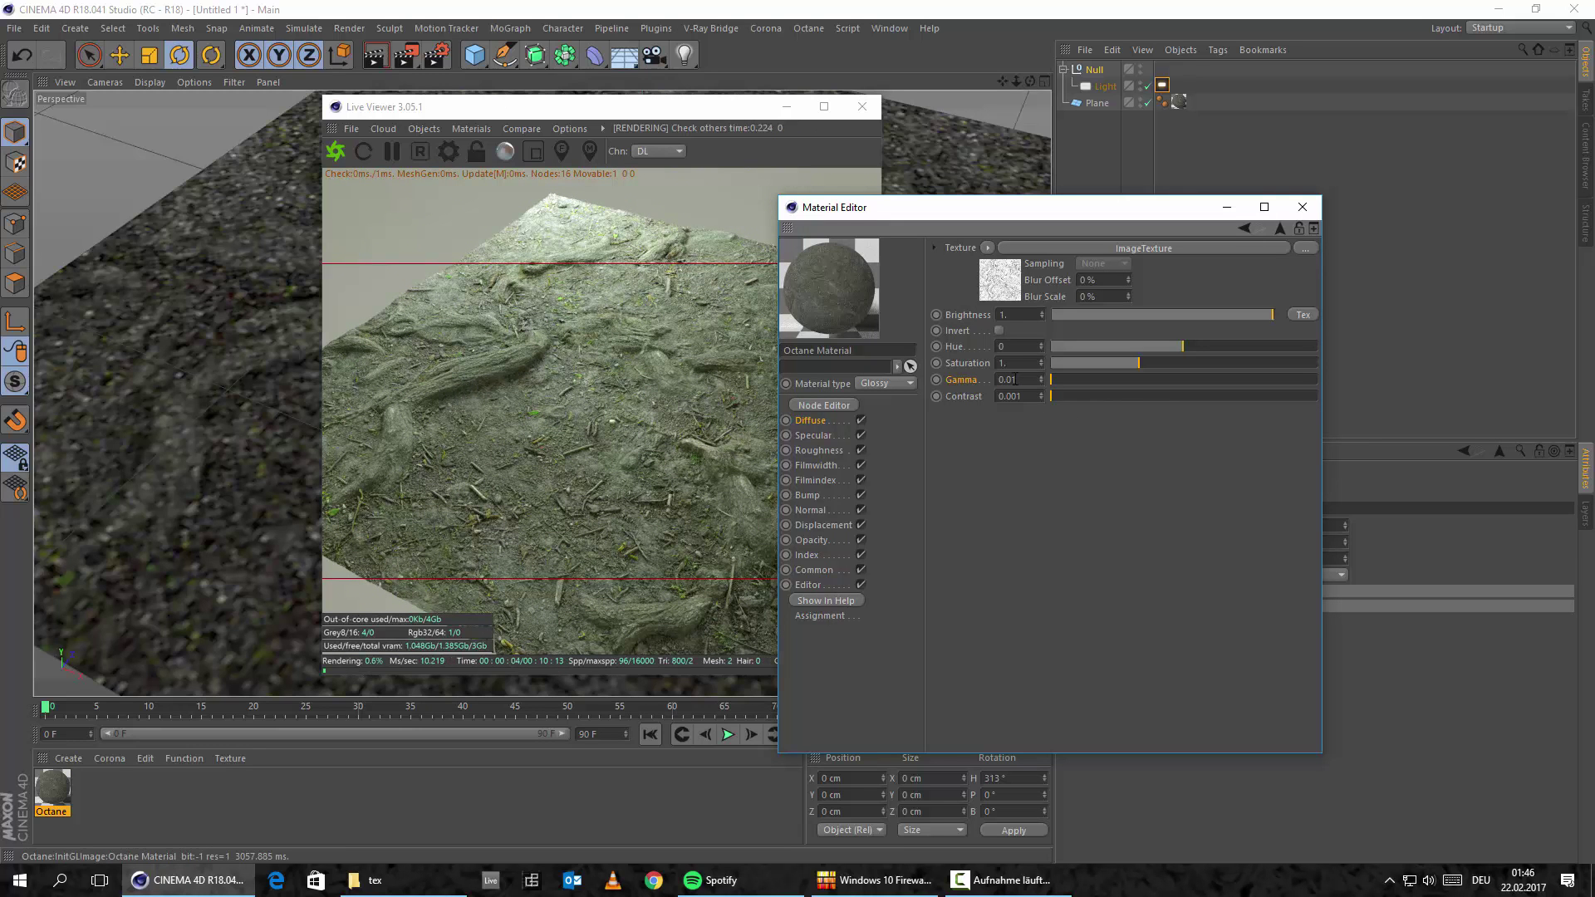
text(1)
key(Return)
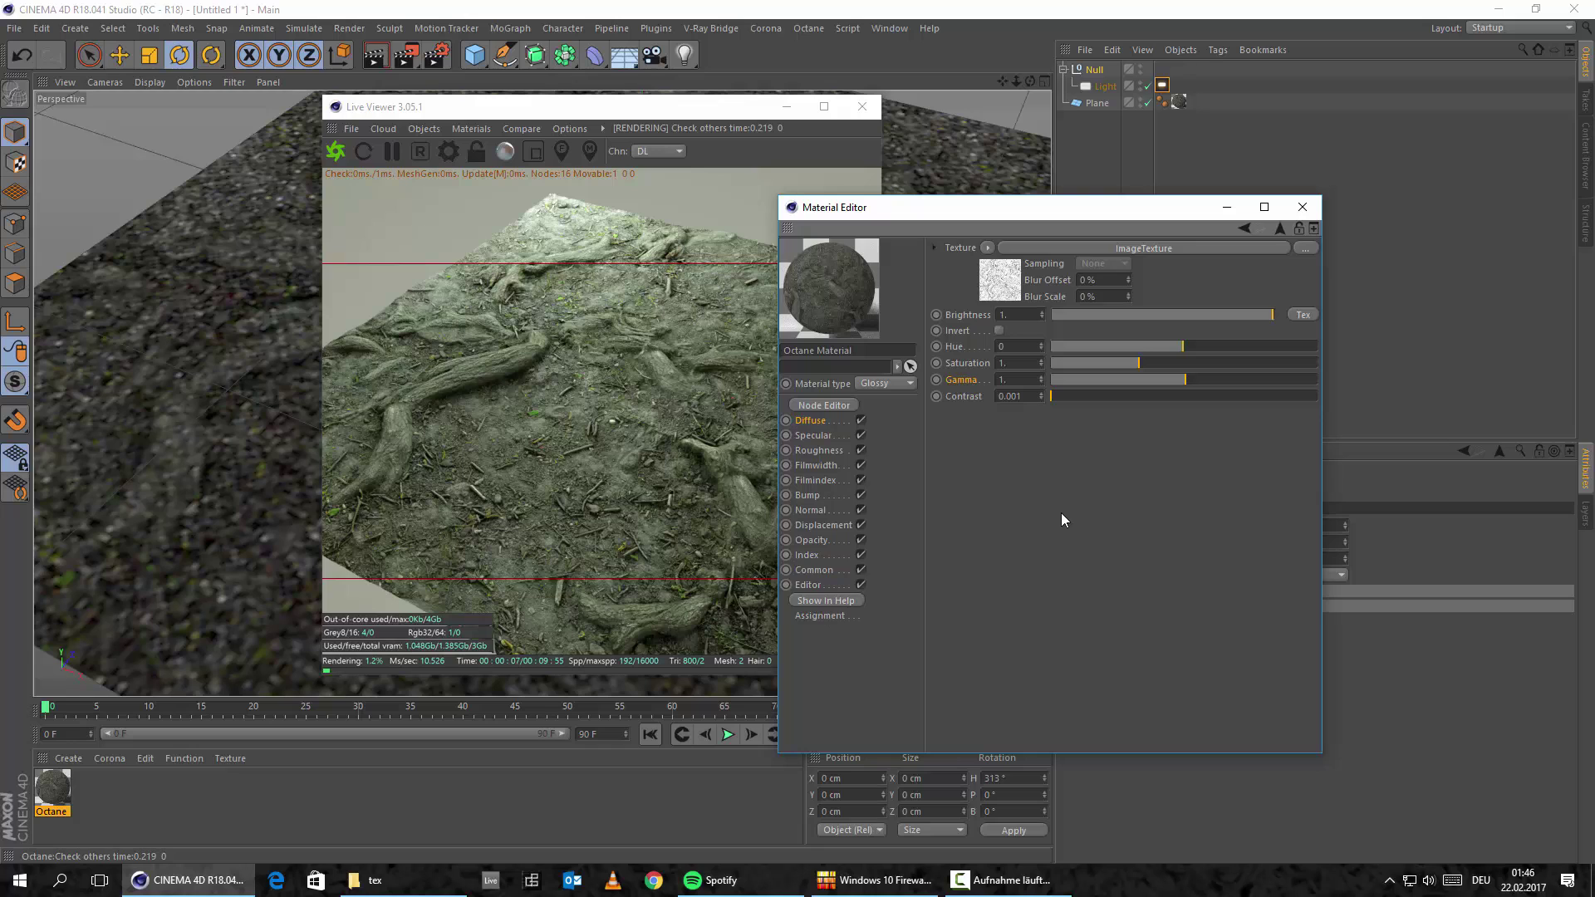
Step: Wrap the Roughness channel's ImageTexture in a ColorCorrection shader
click(831, 453)
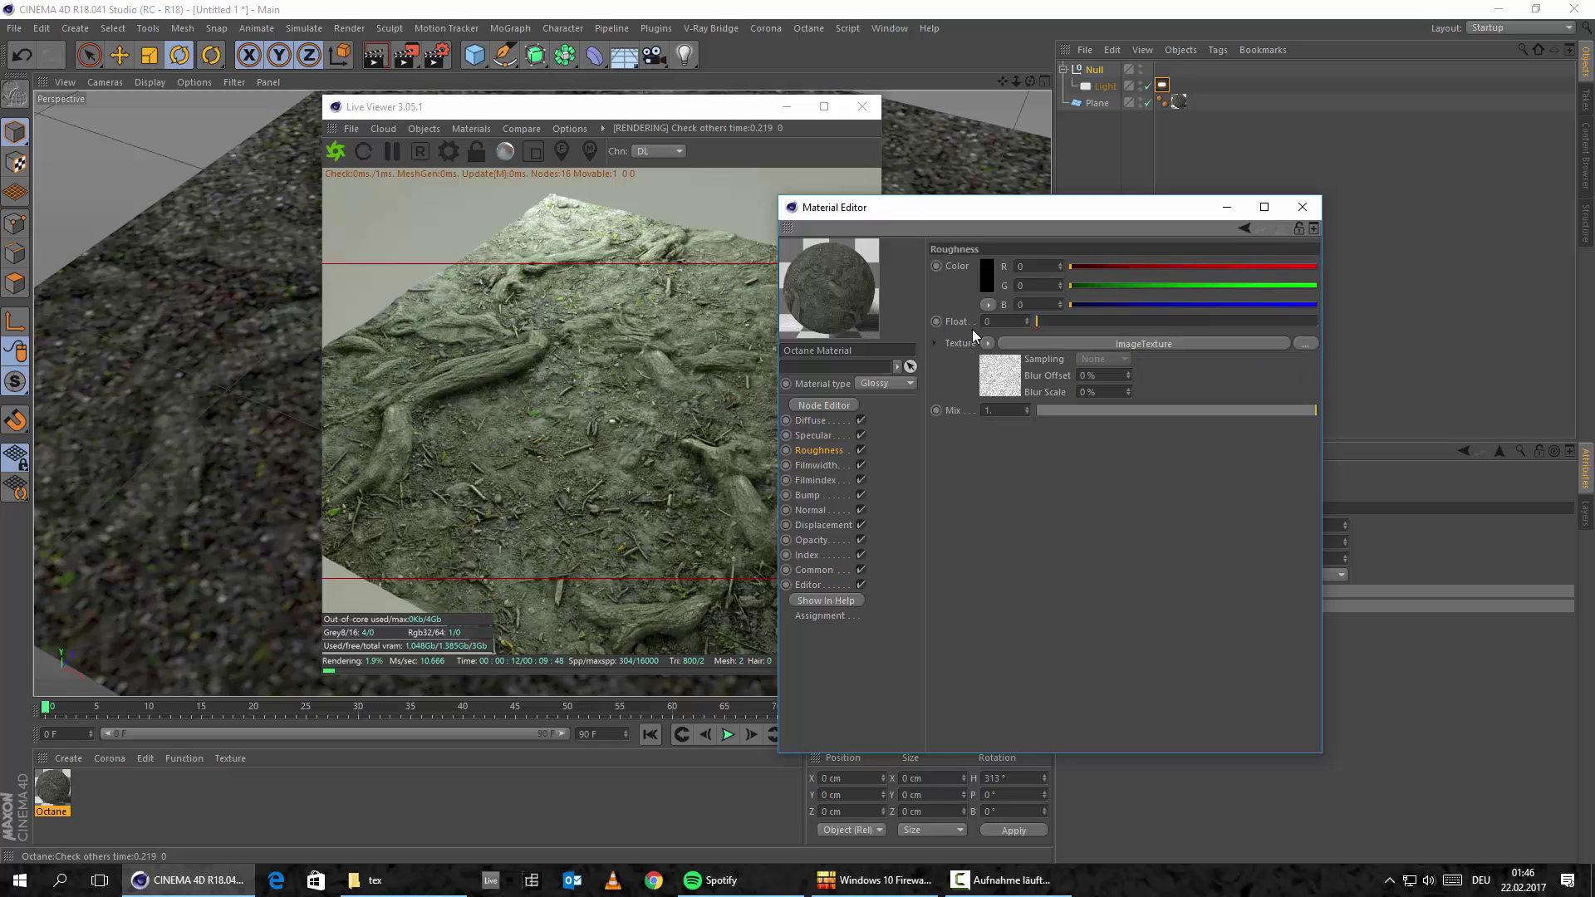
click(988, 343)
mouse_move(1055, 705)
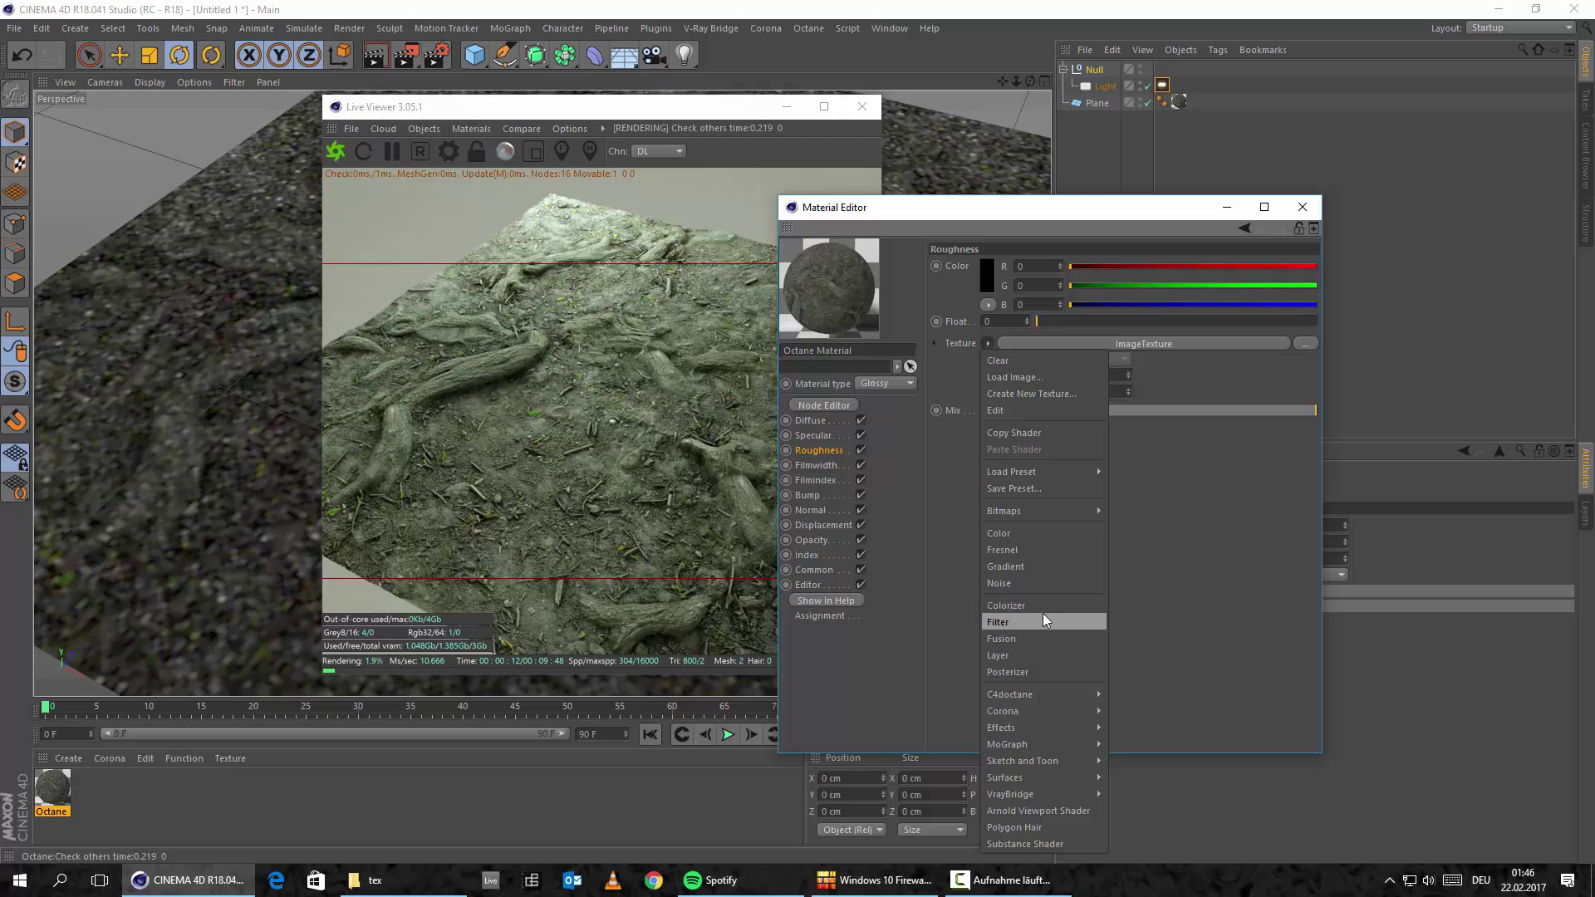
click(1164, 402)
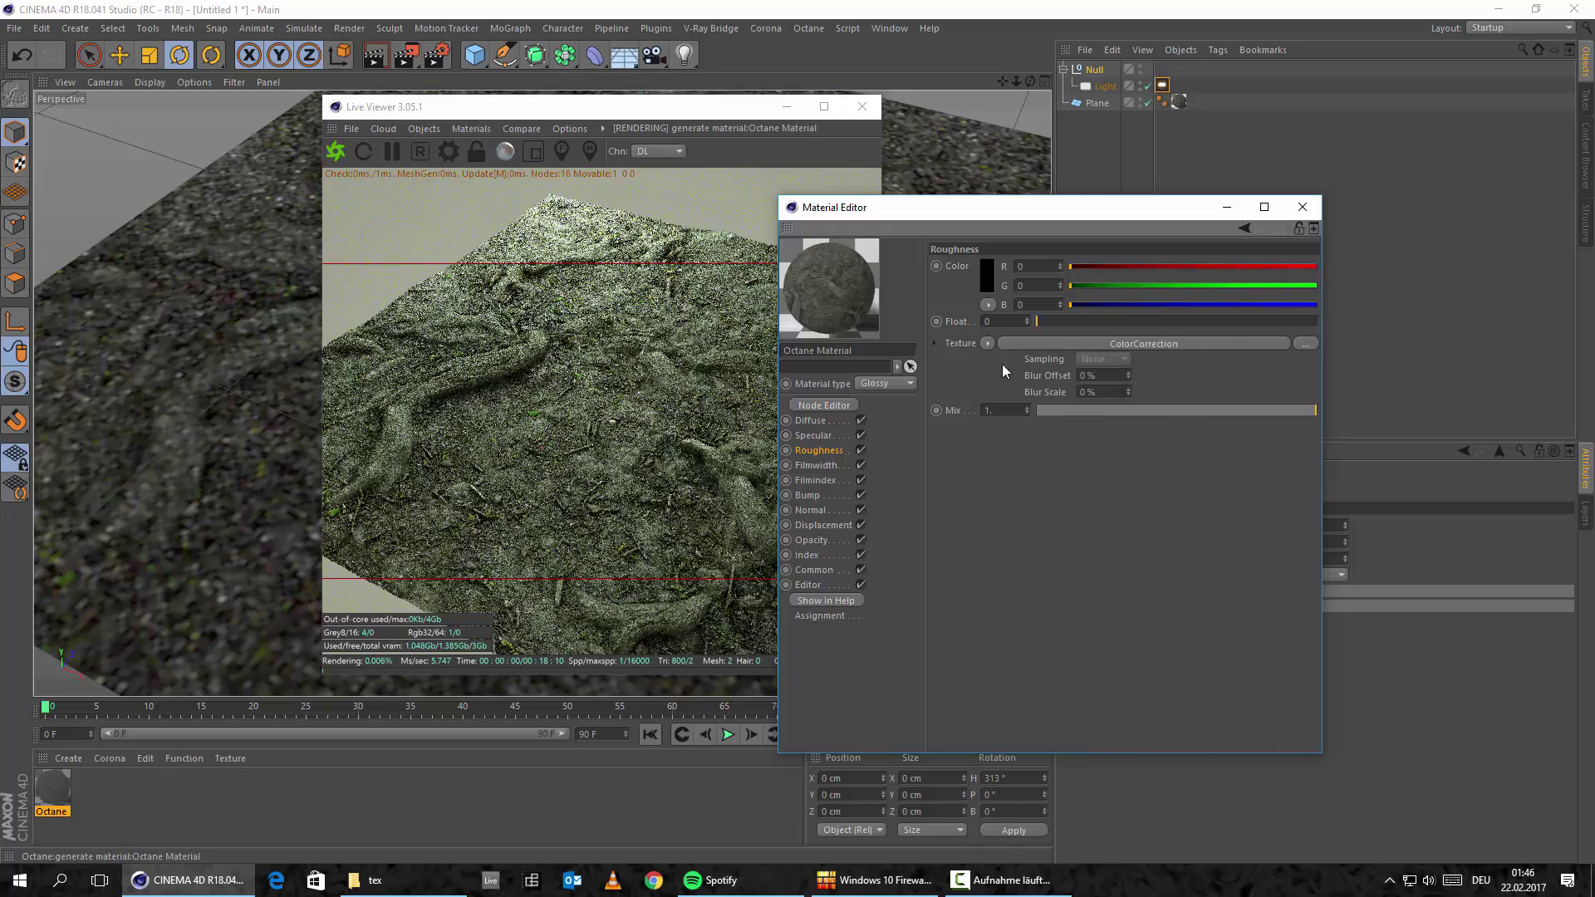
click(1101, 343)
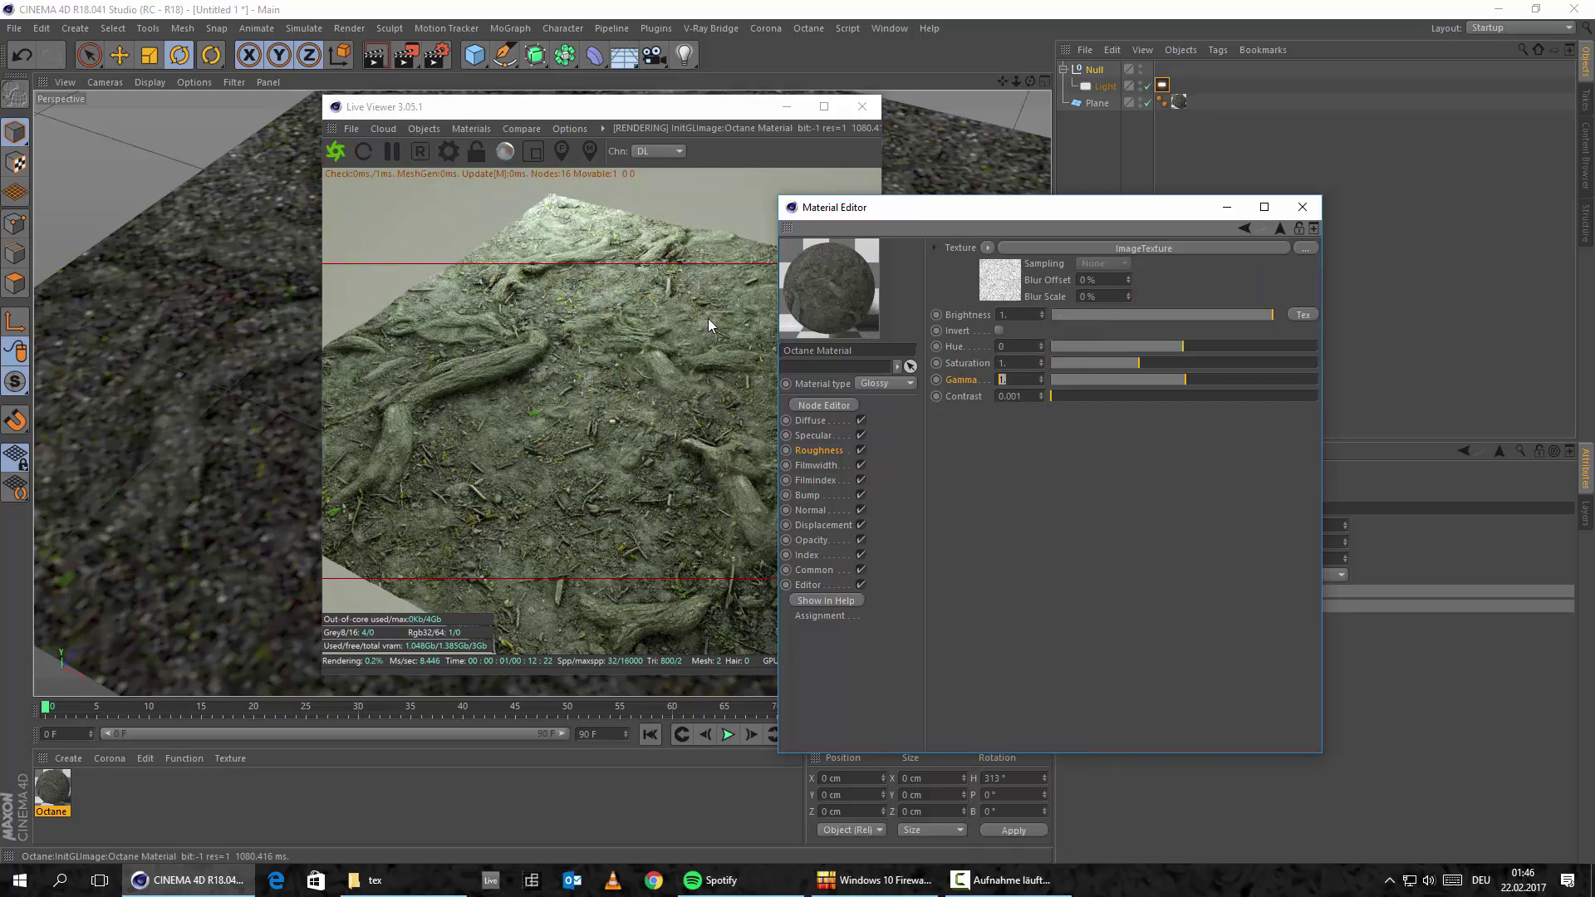
Step: Set the ColorCorrection Gamma to 10, then to 0.1
text(10)
key(Return)
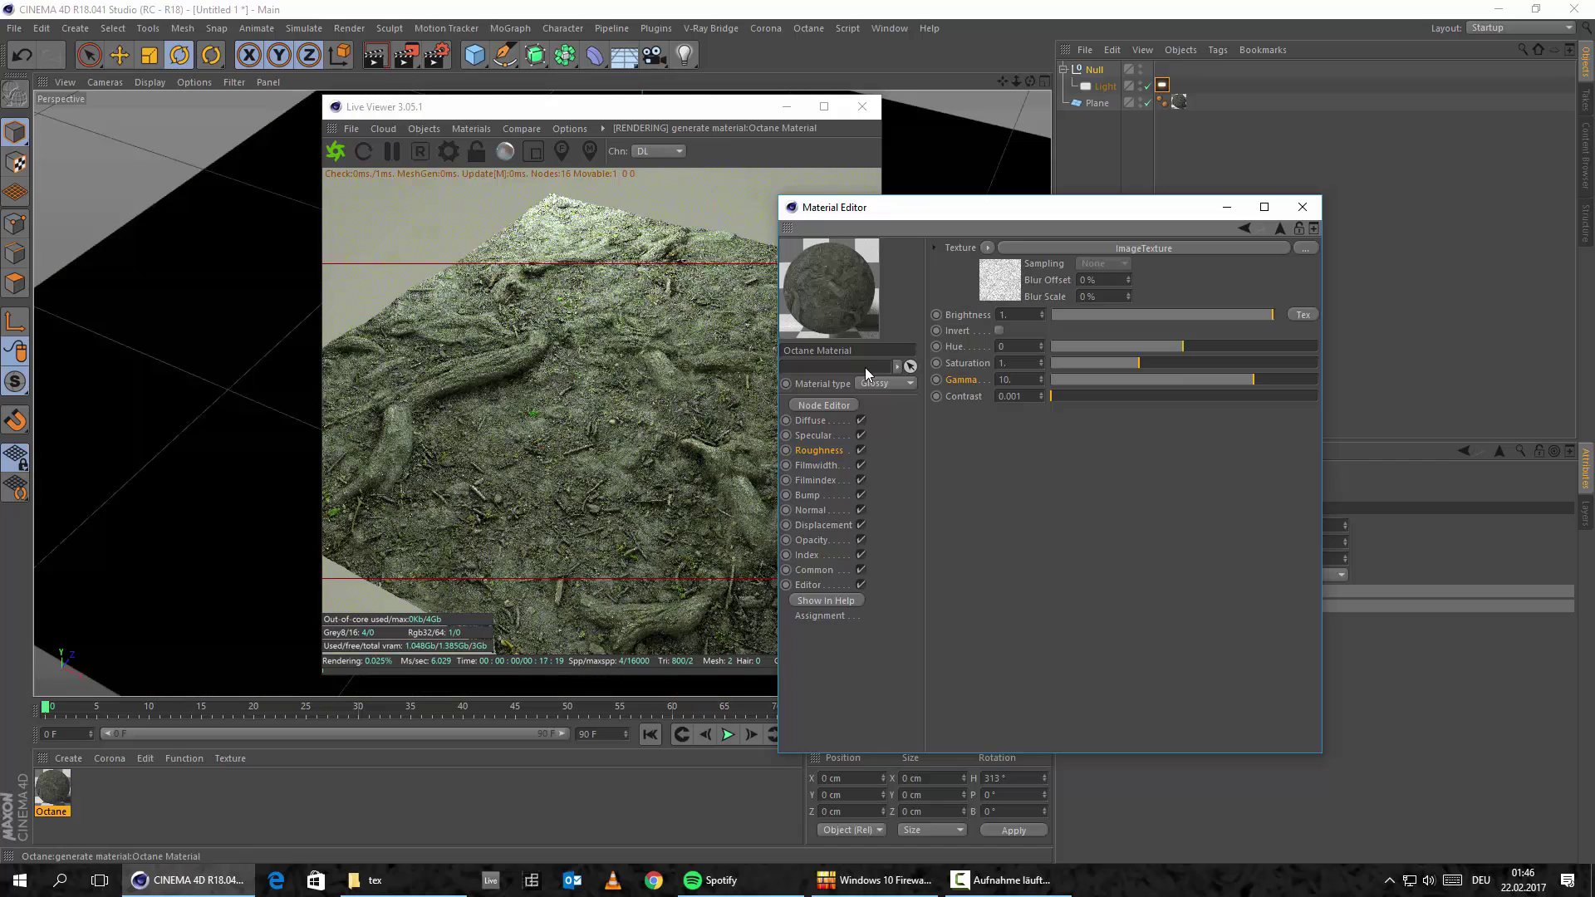
double_click(1018, 380)
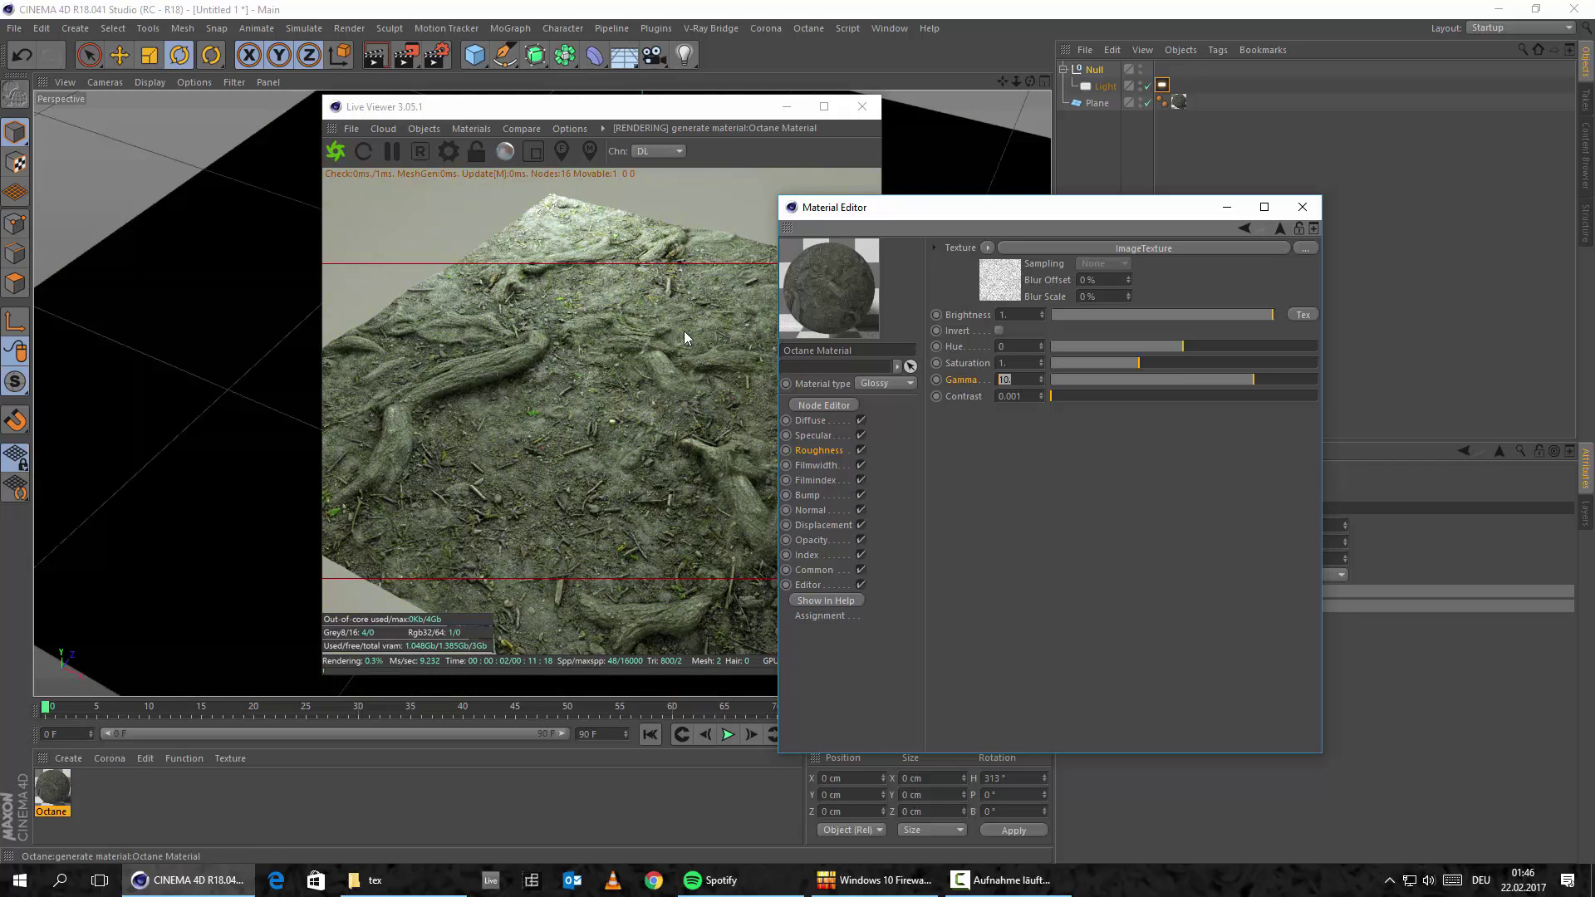
text(0.1)
key(Return)
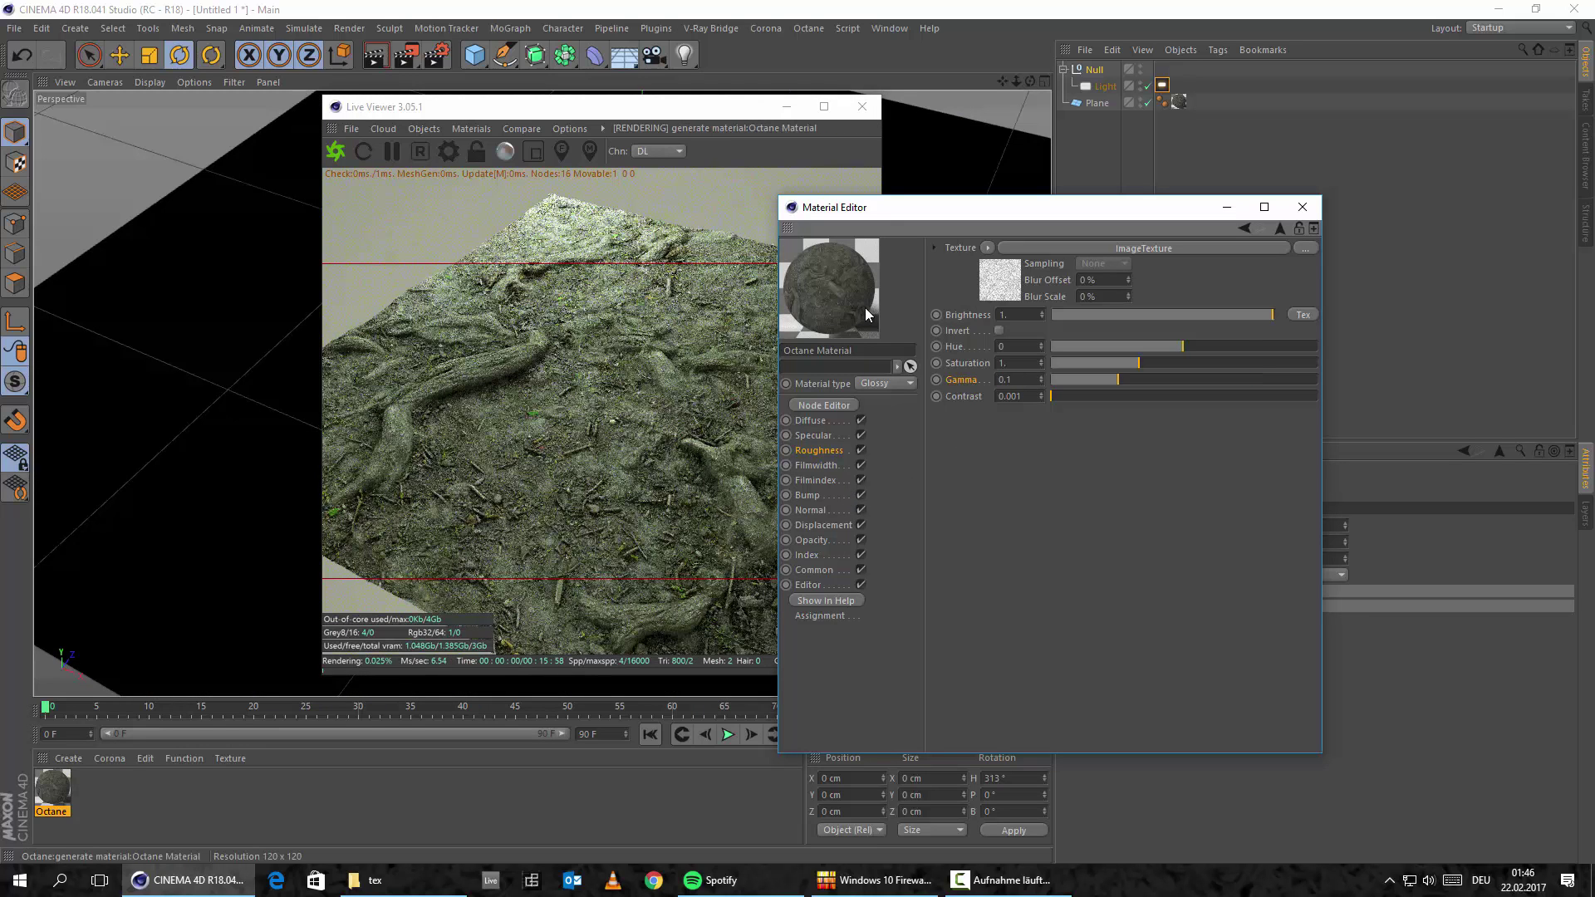
Step: Wrap the specular texture in ColorCorrection with a Gamma of 10
click(812, 435)
click(986, 344)
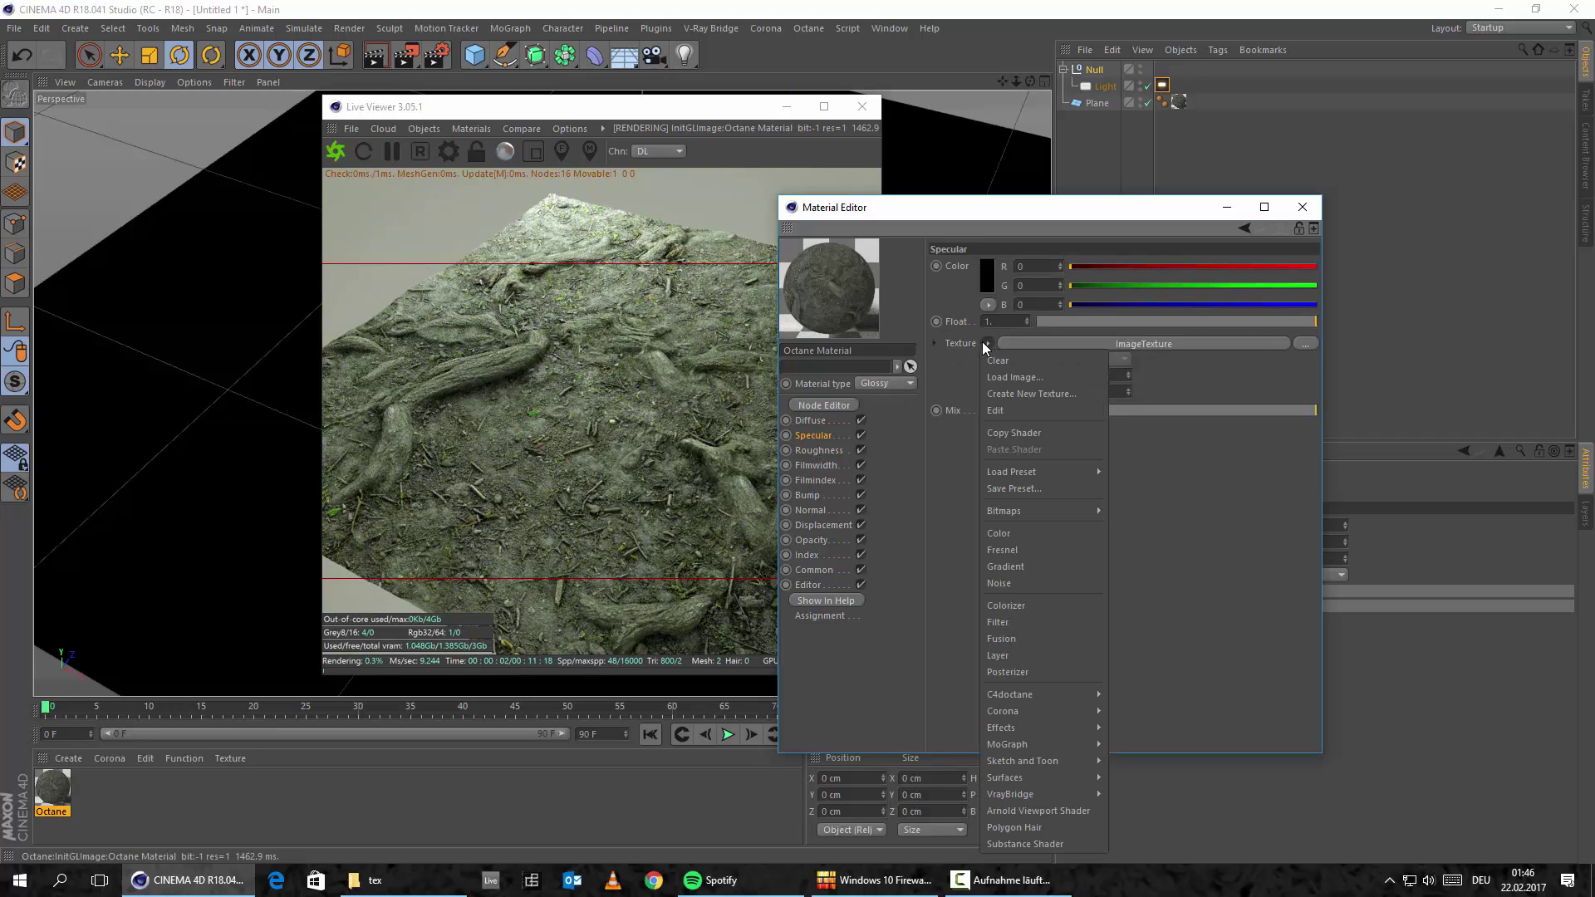
mouse_move(1055, 693)
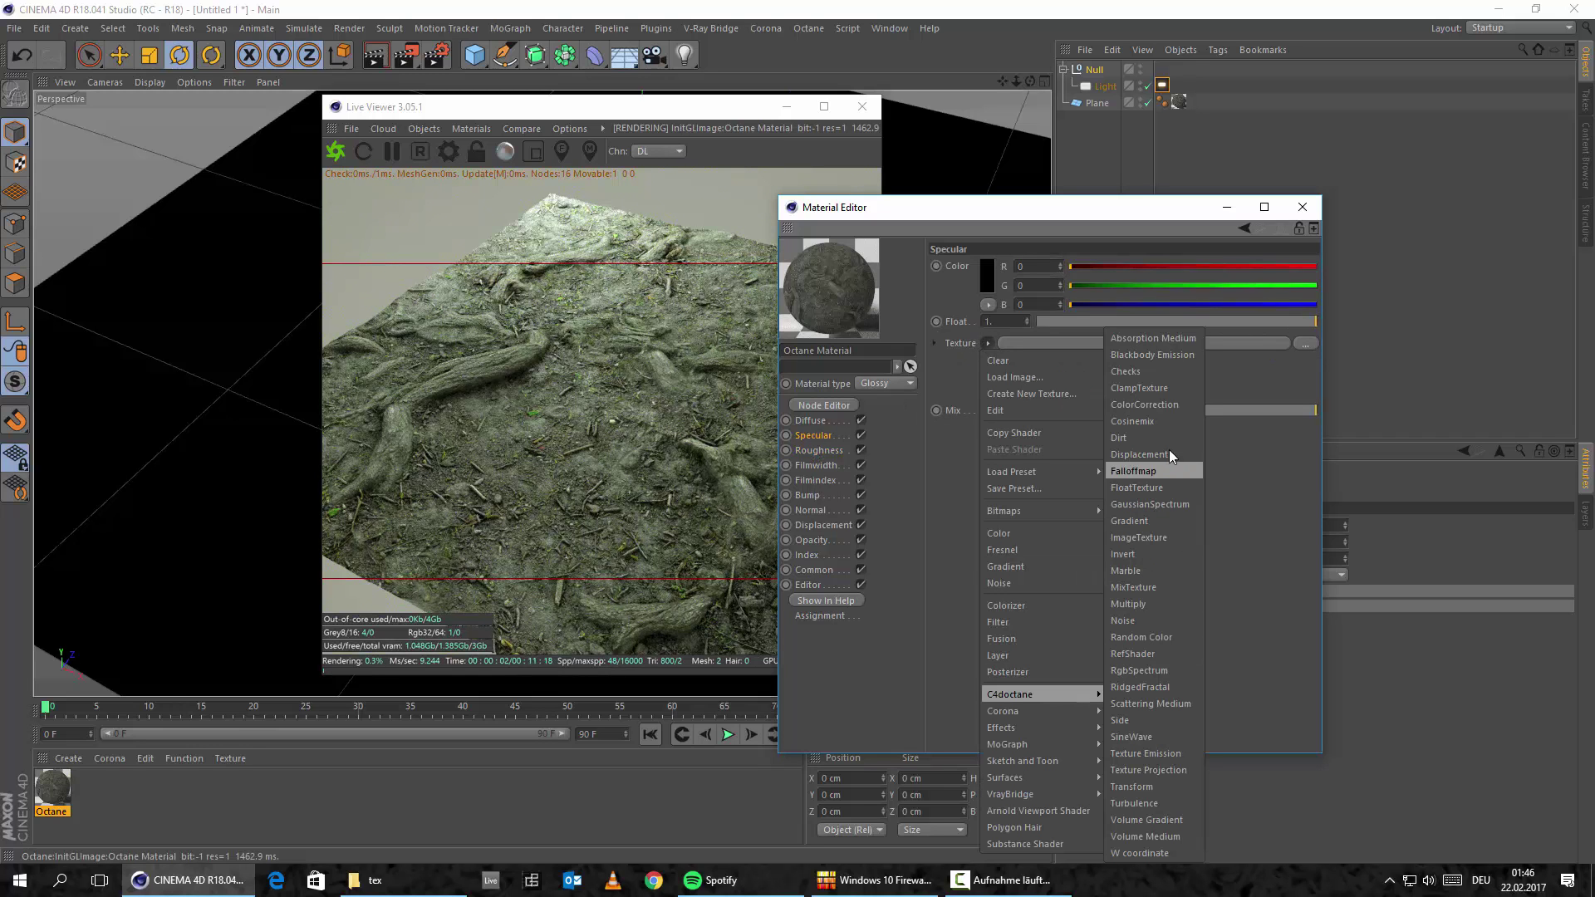
click(1173, 405)
click(1134, 343)
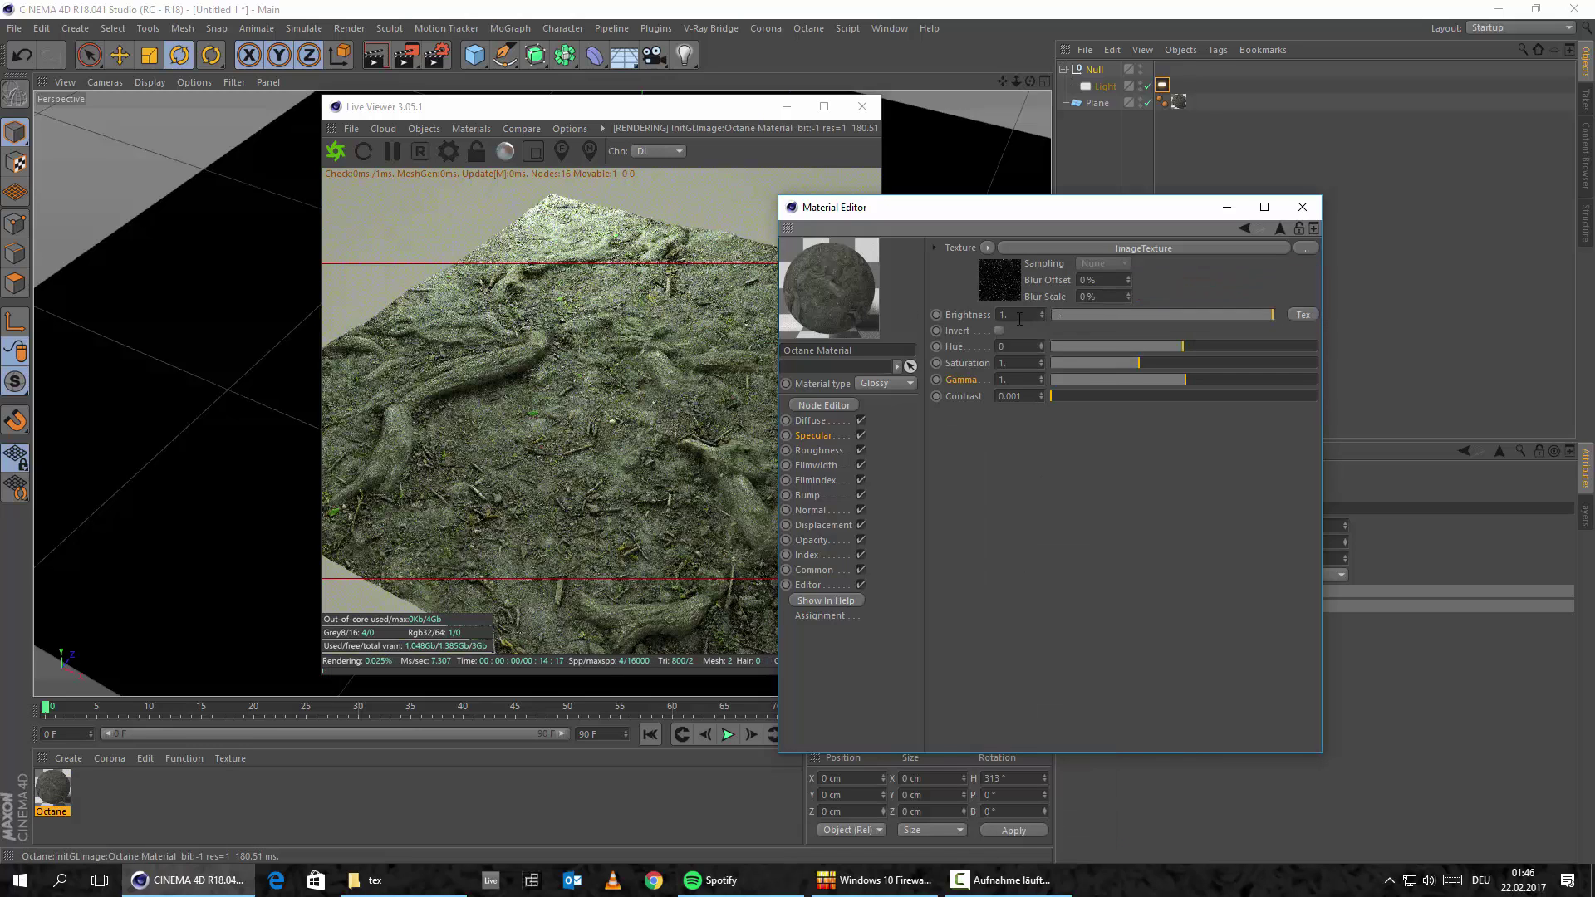
text(10)
key(Return)
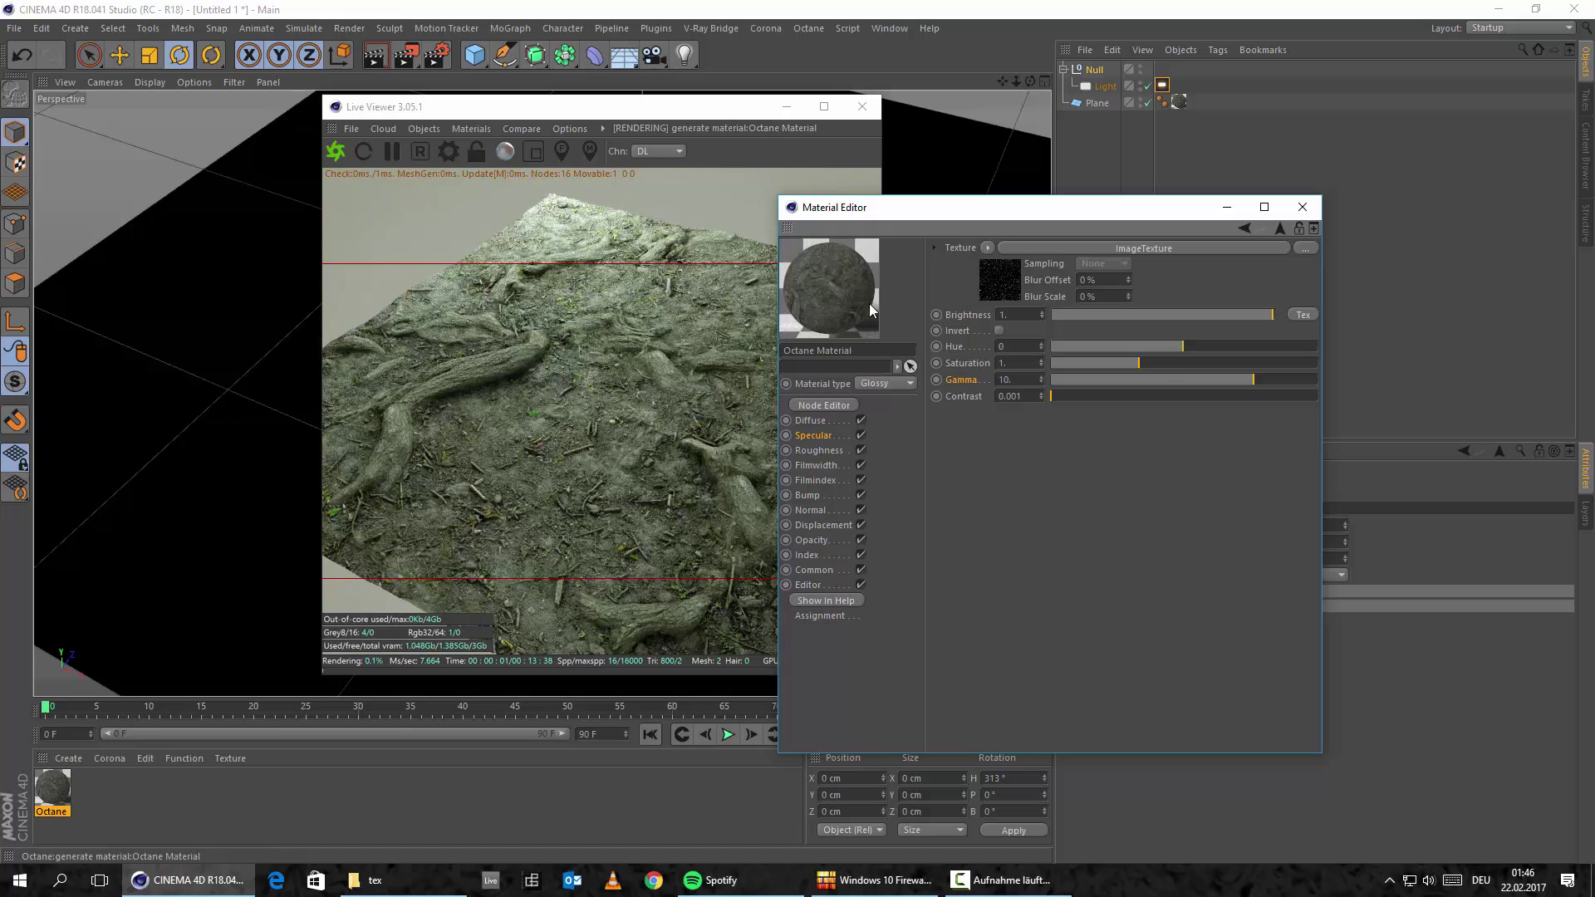
Step: Change the roughness ColorCorrection Gamma to 10
click(823, 451)
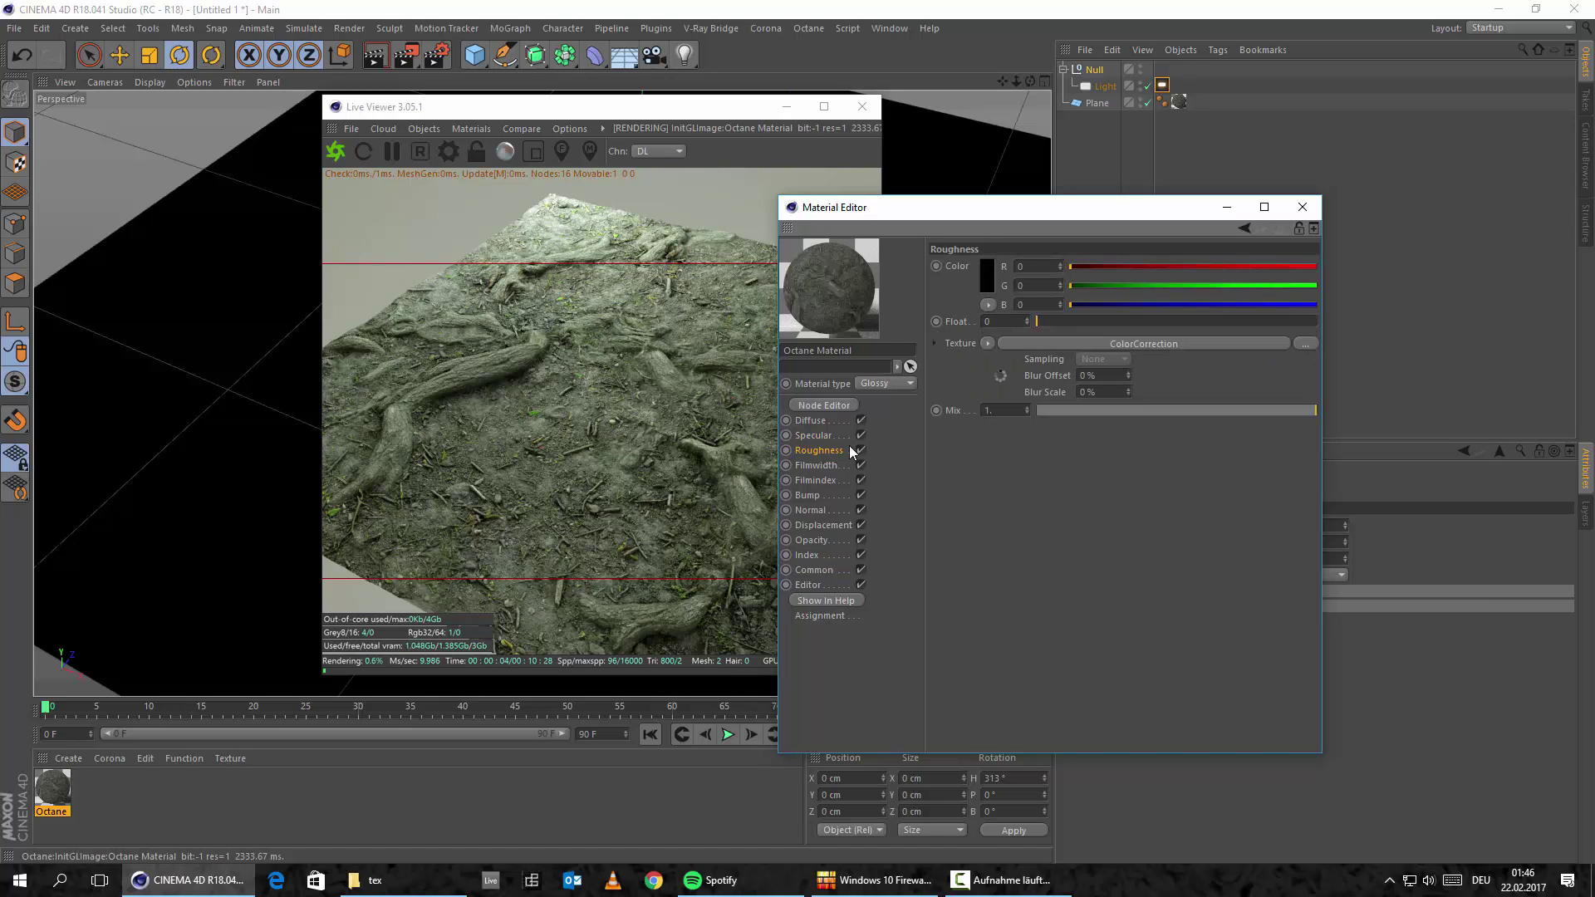
click(1071, 346)
double_click(1011, 380)
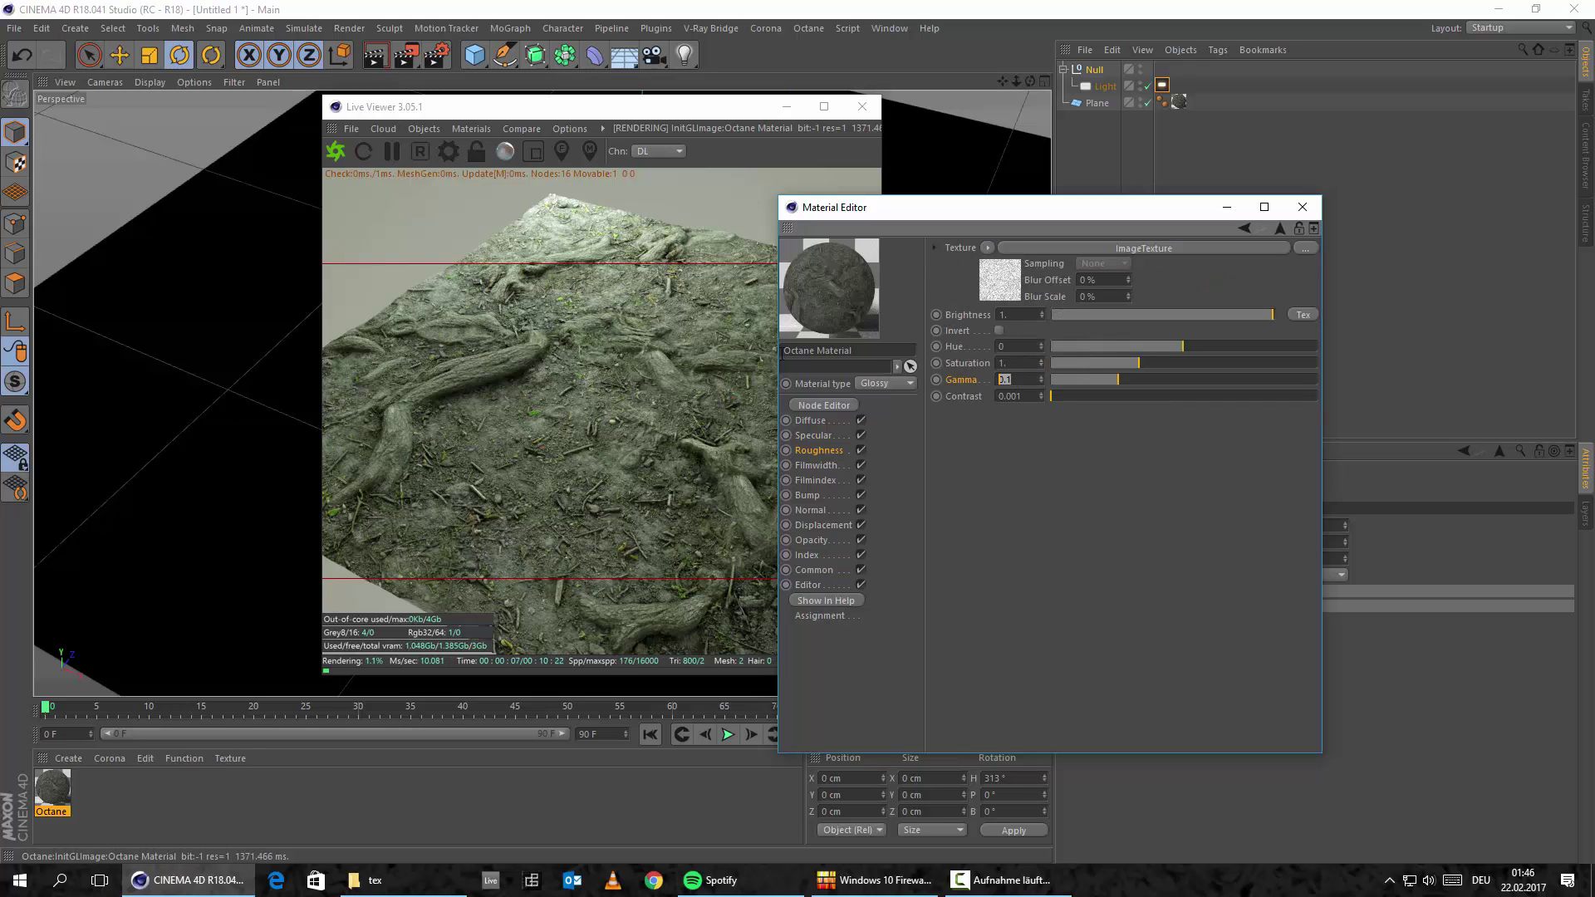
text(10)
key(Return)
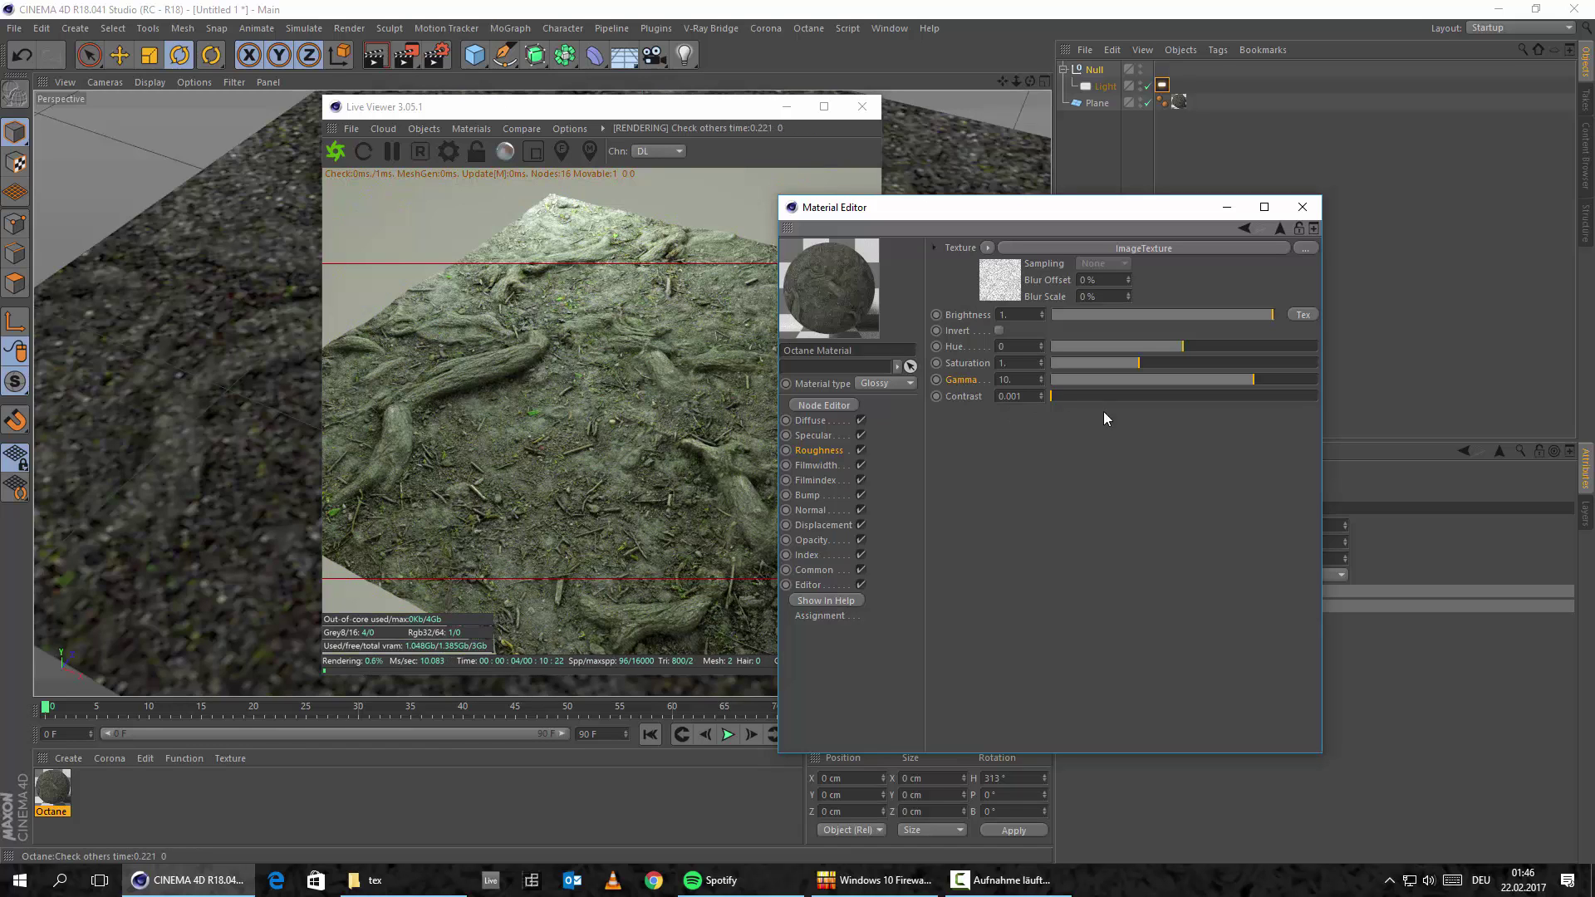
click(816, 449)
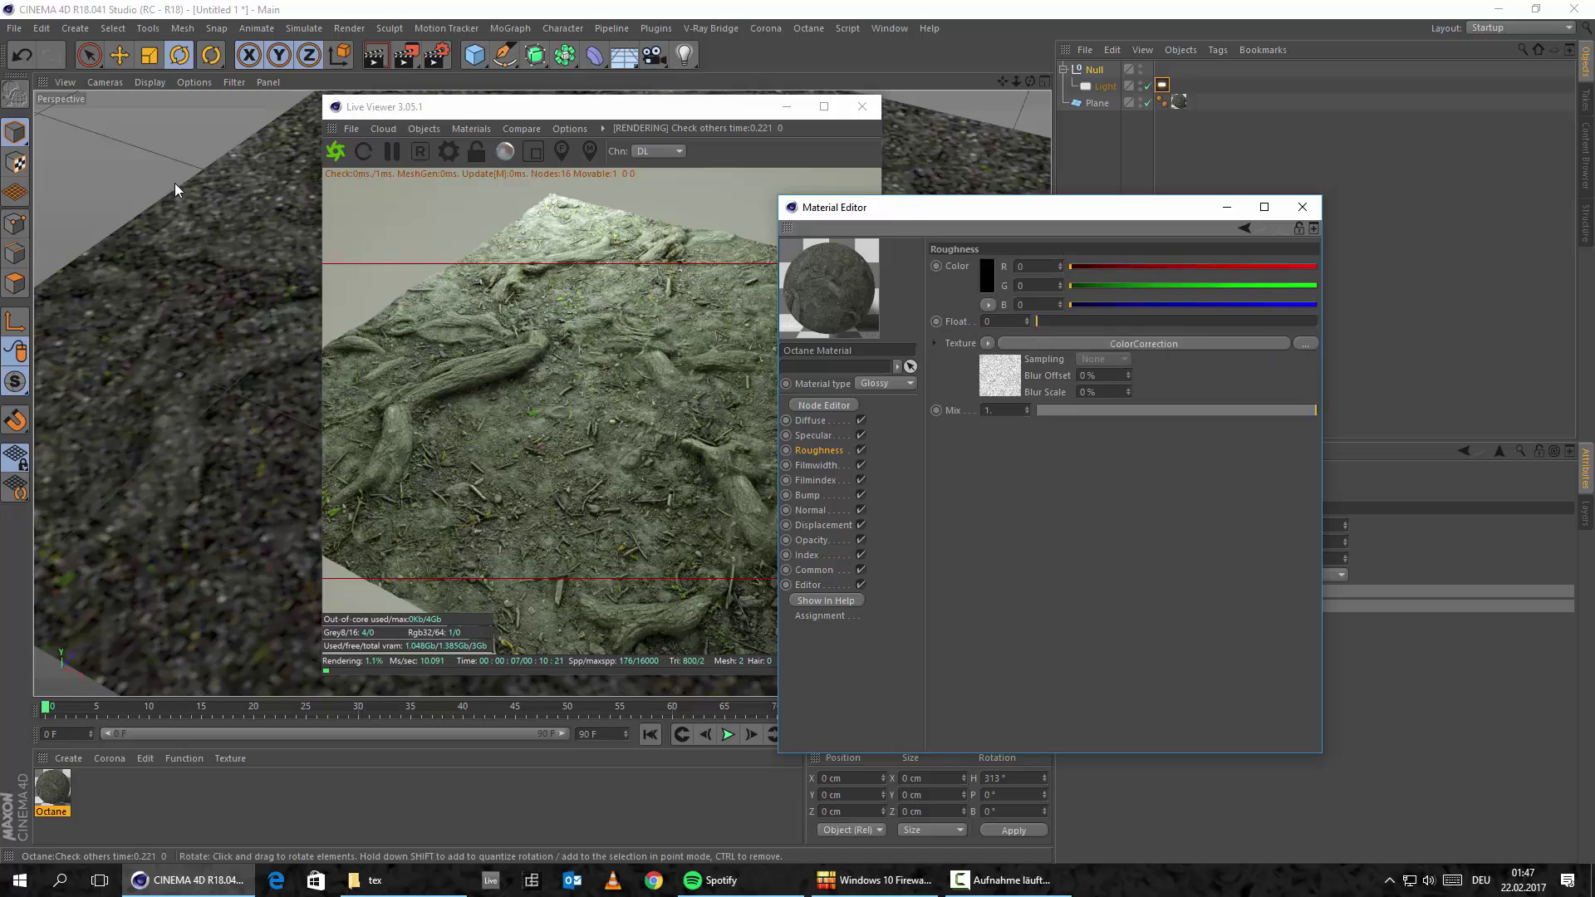
Step: Undo back to the plain roughness ImageTexture
click(21, 55)
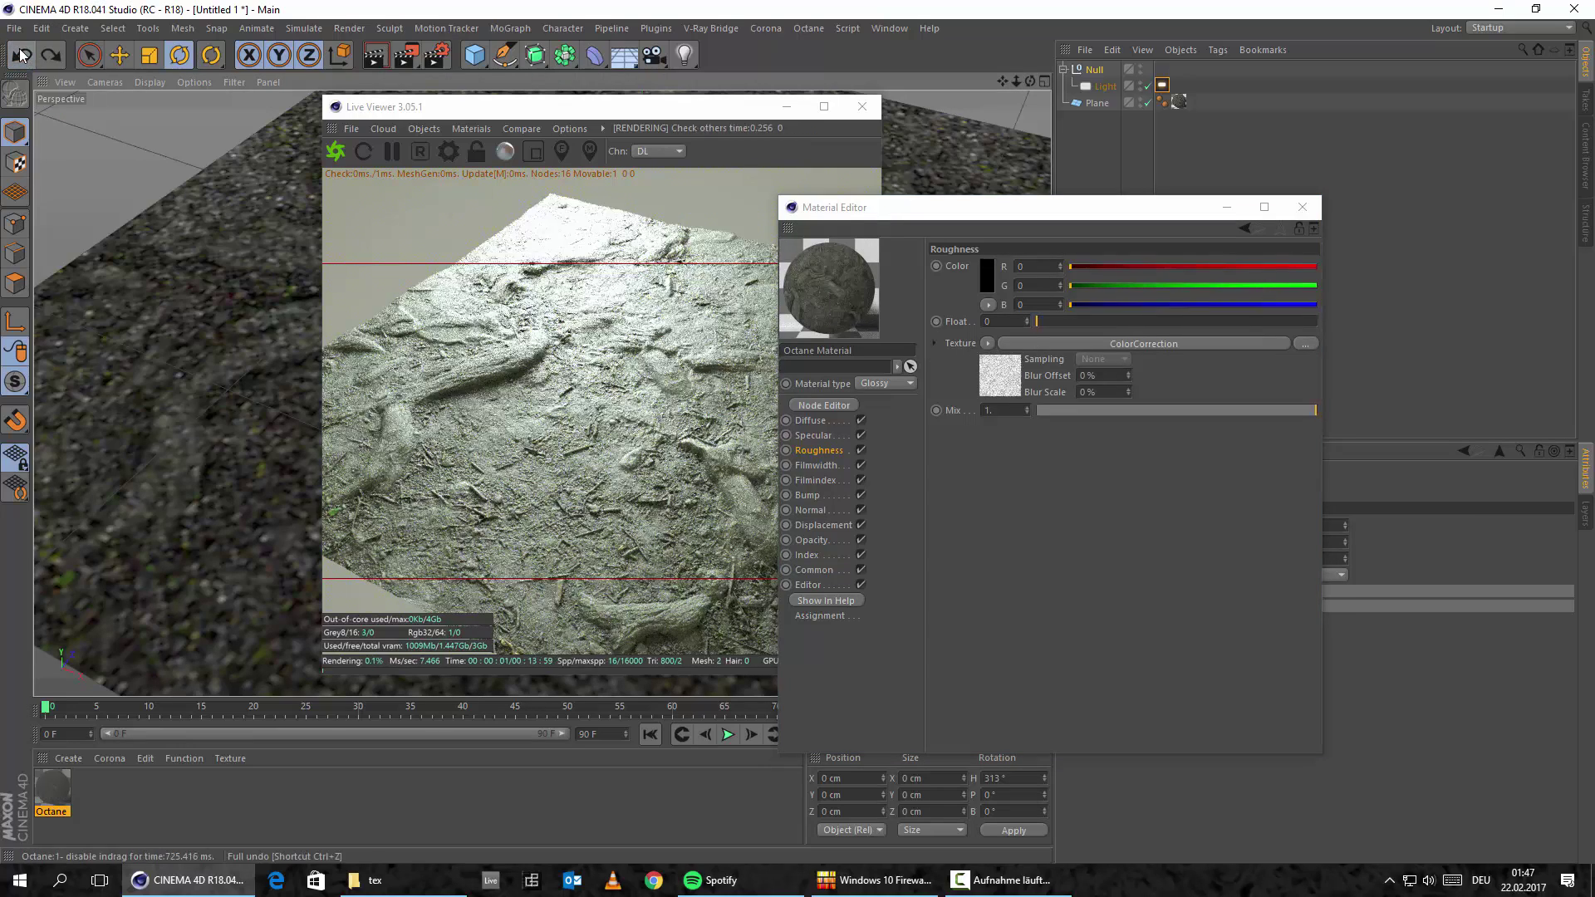
click(50, 55)
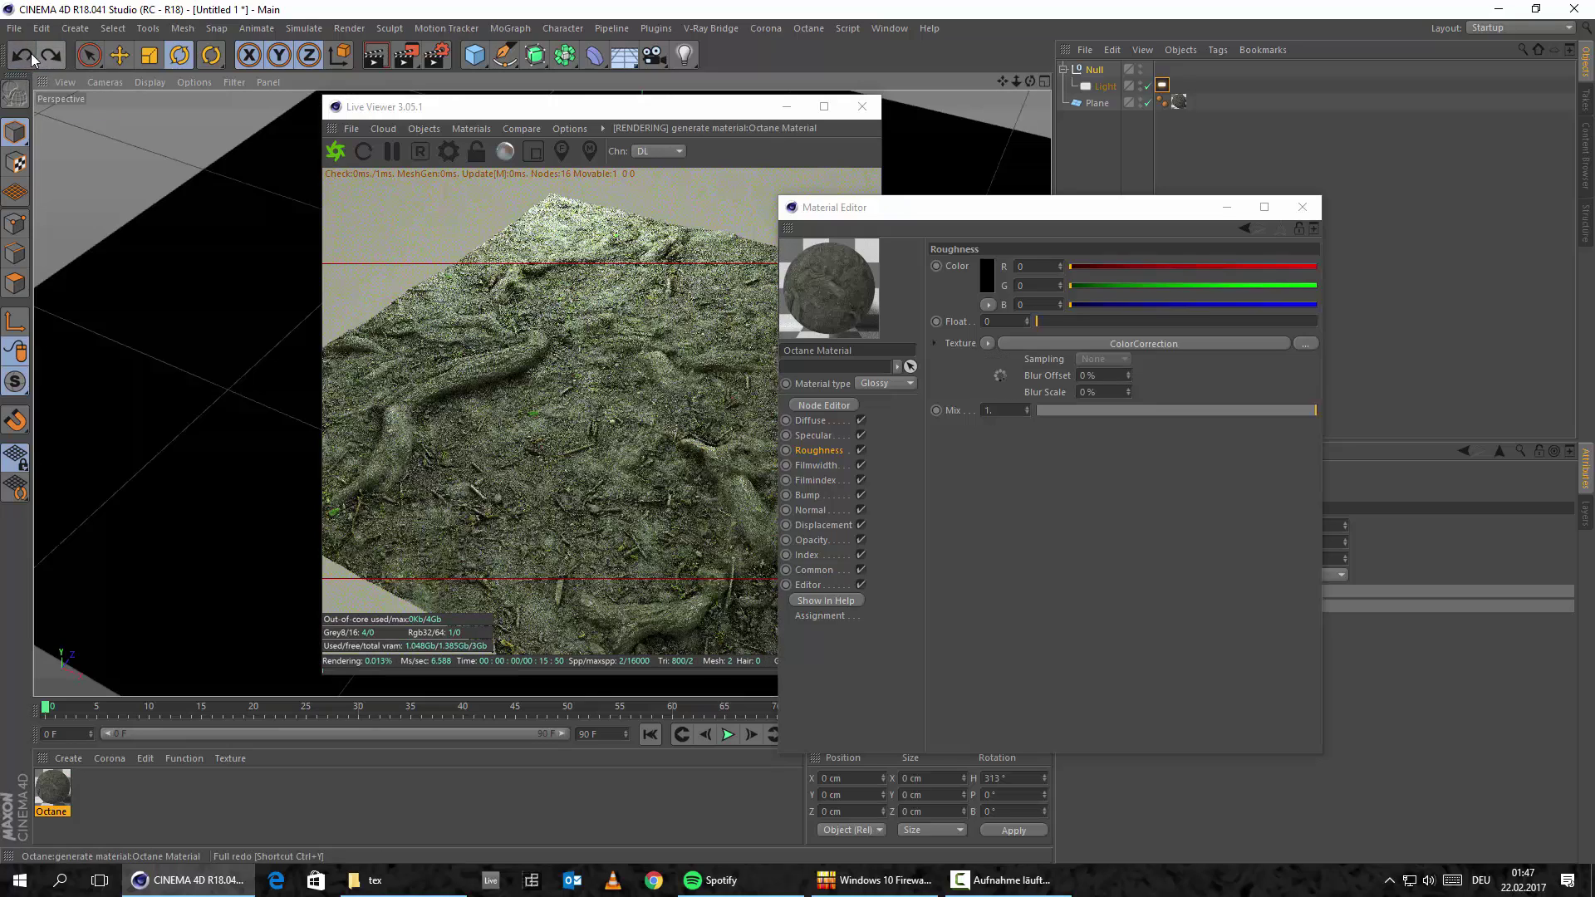
click(21, 56)
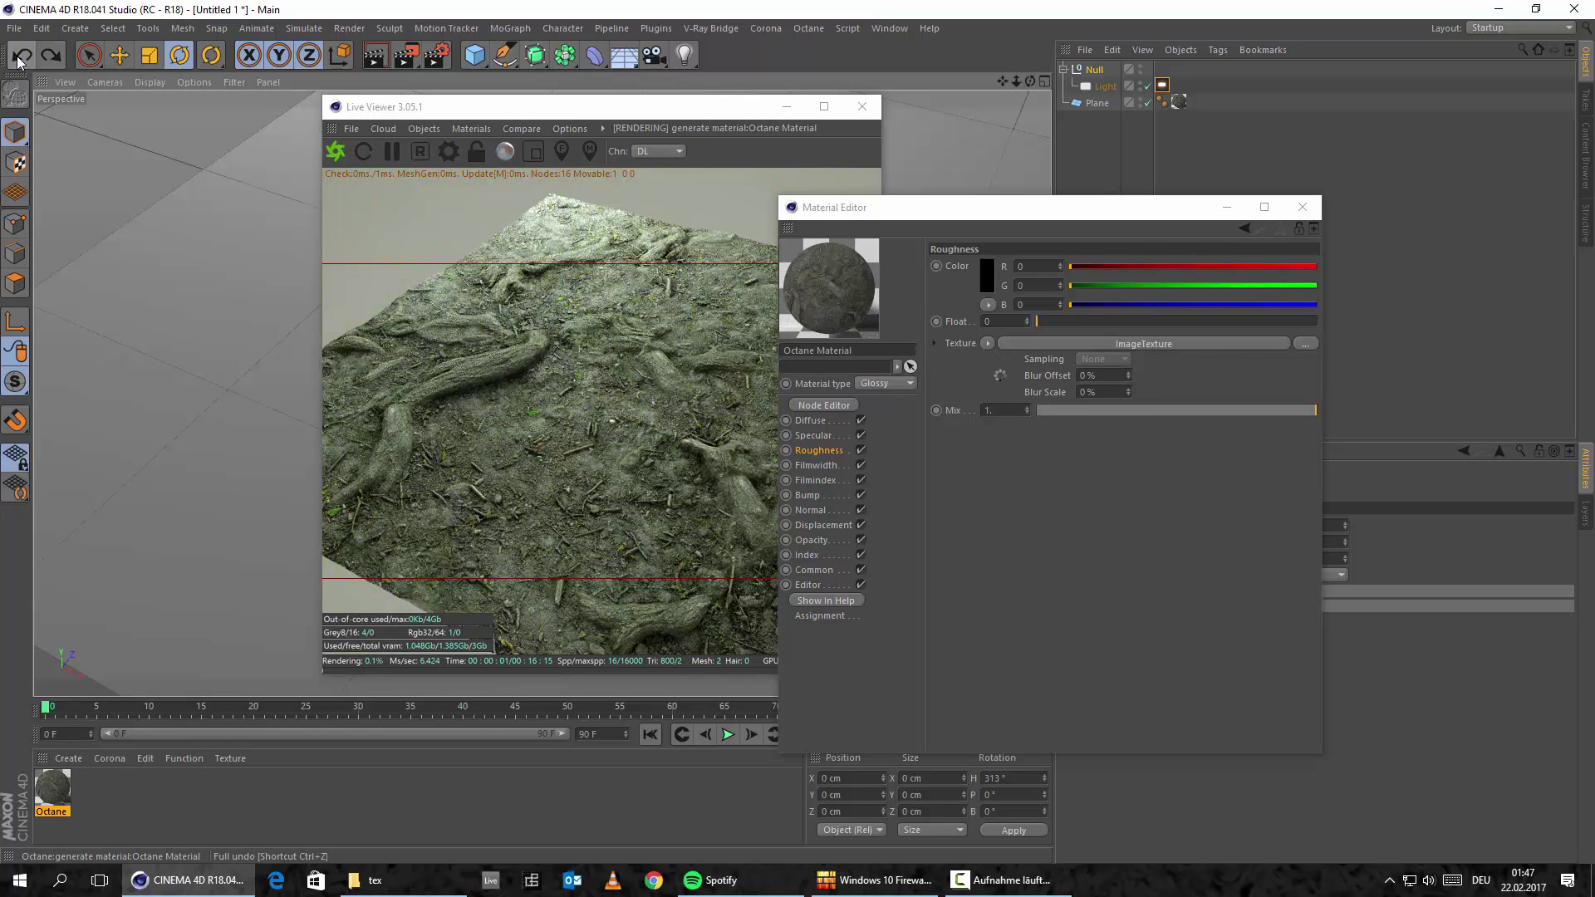
click(814, 436)
Step: Make the roughness texture a MixTexture
click(819, 451)
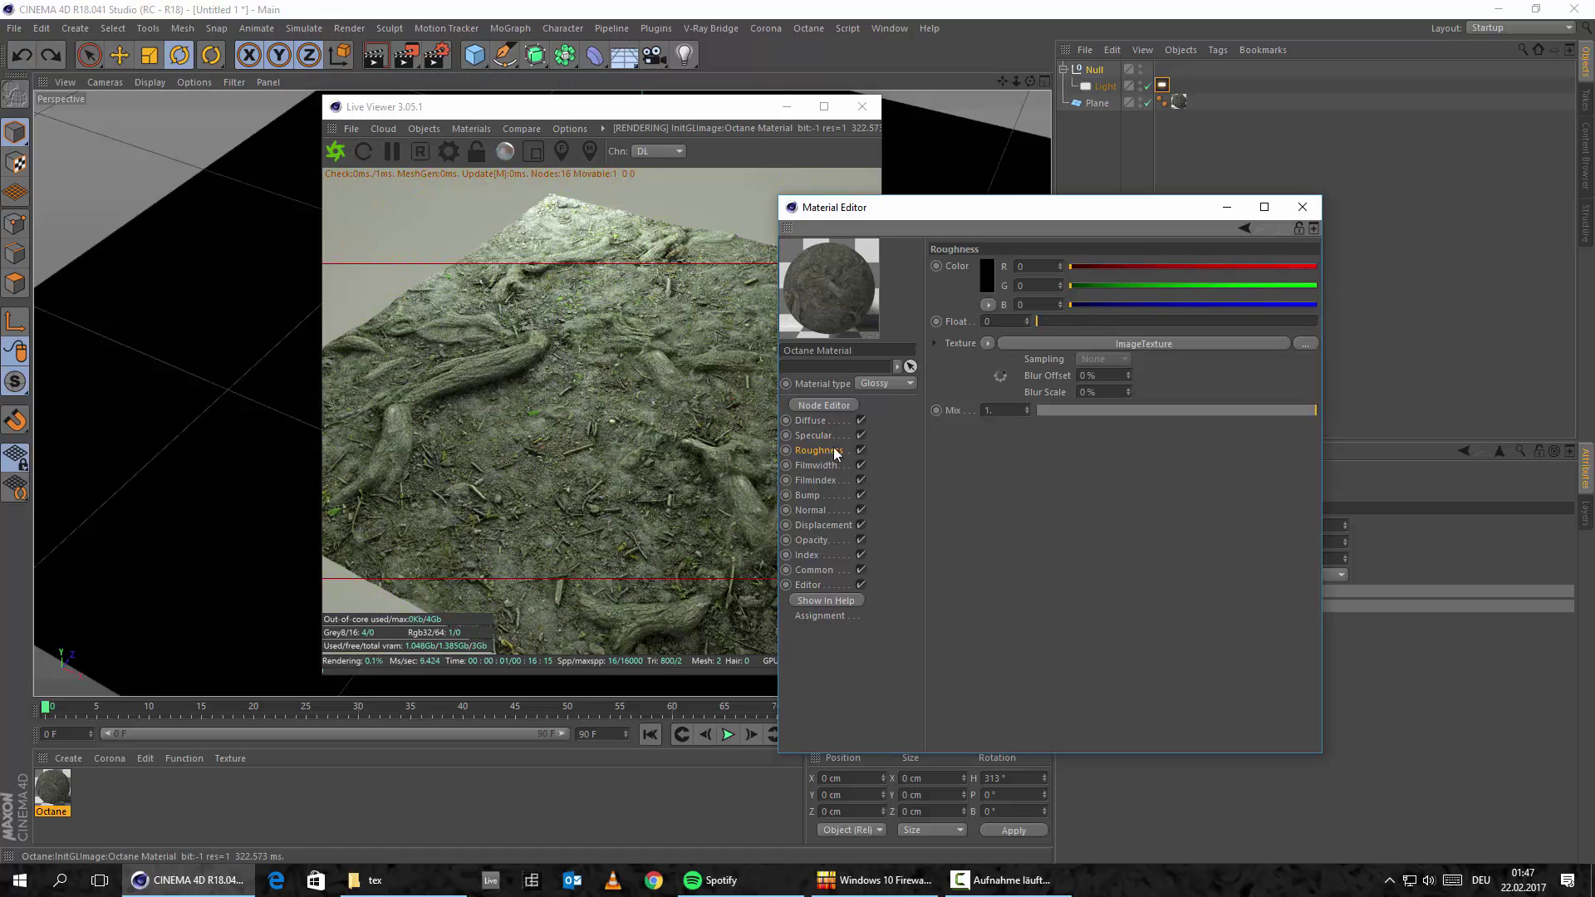
click(988, 344)
mouse_move(1061, 695)
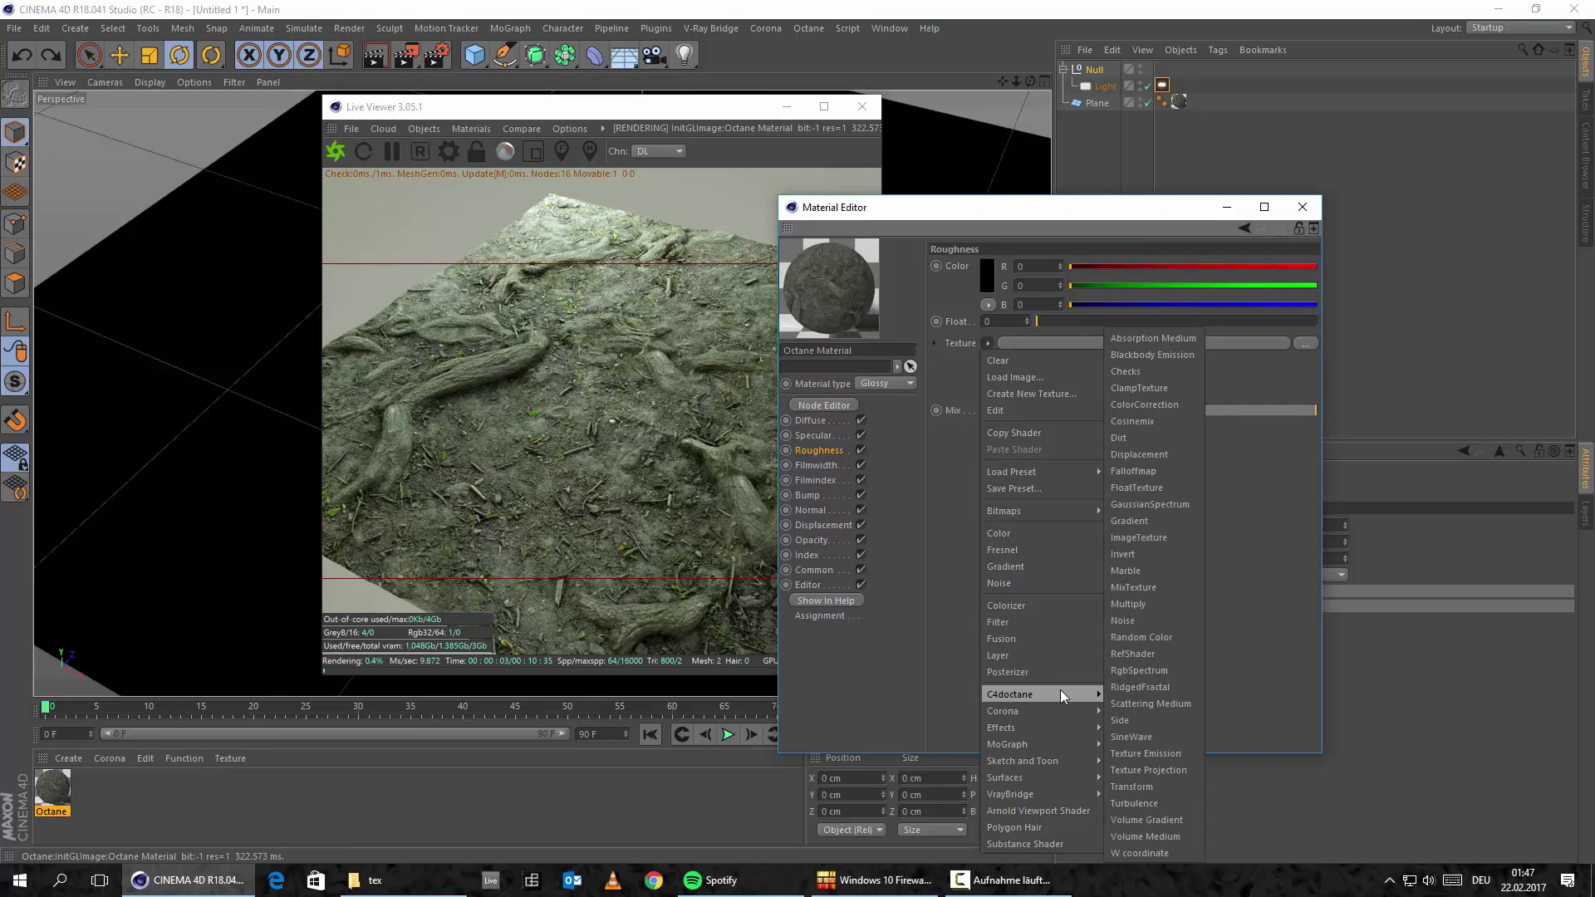
click(1150, 585)
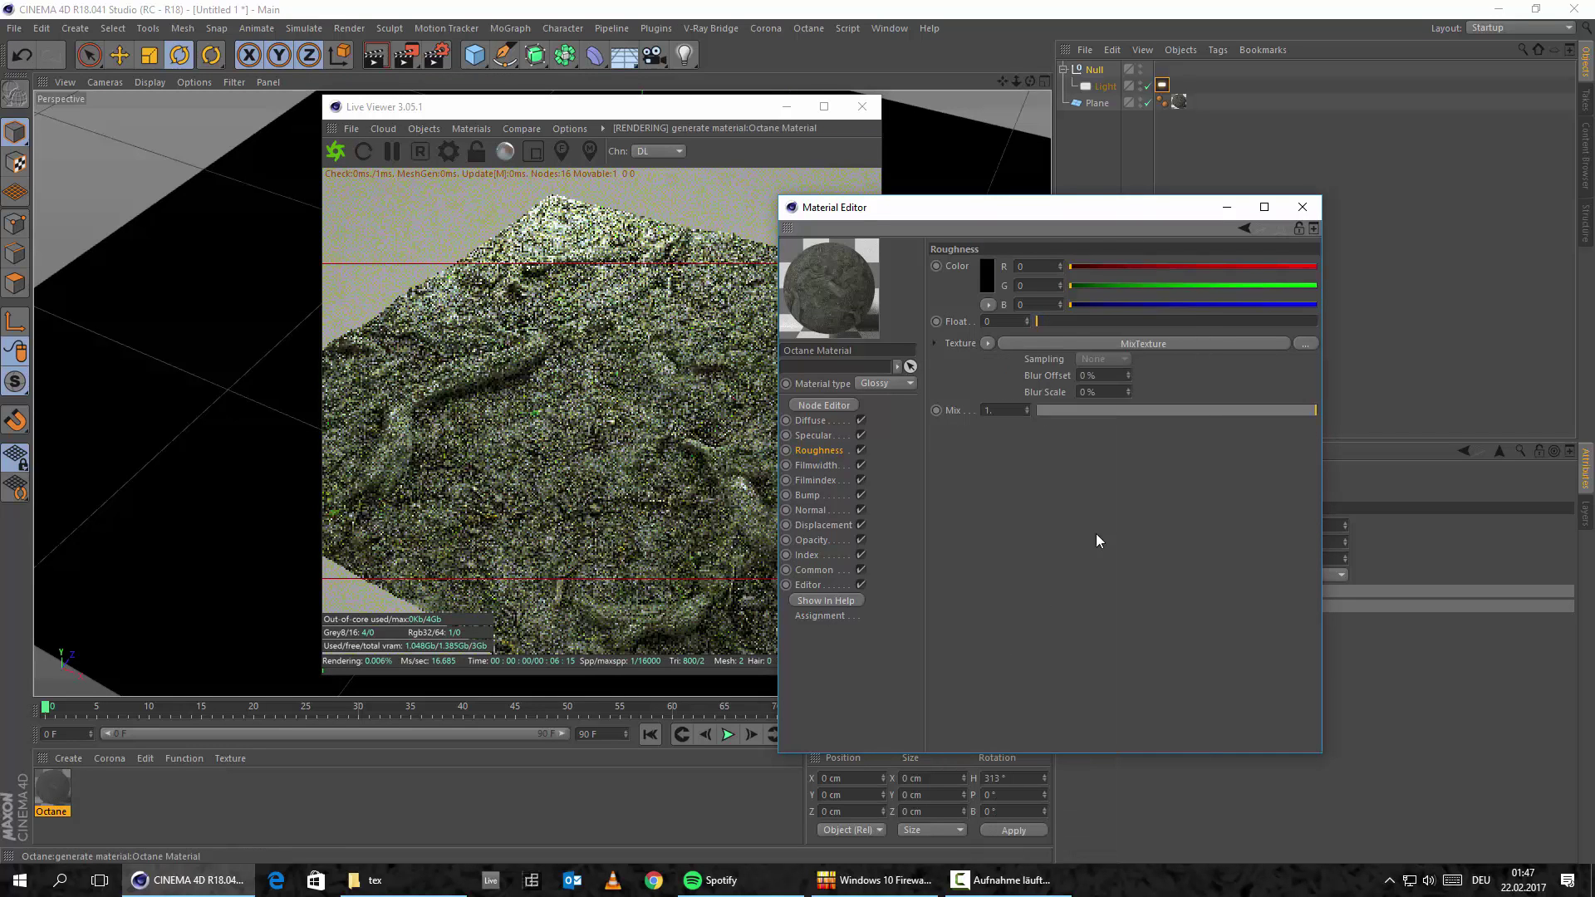
click(1144, 339)
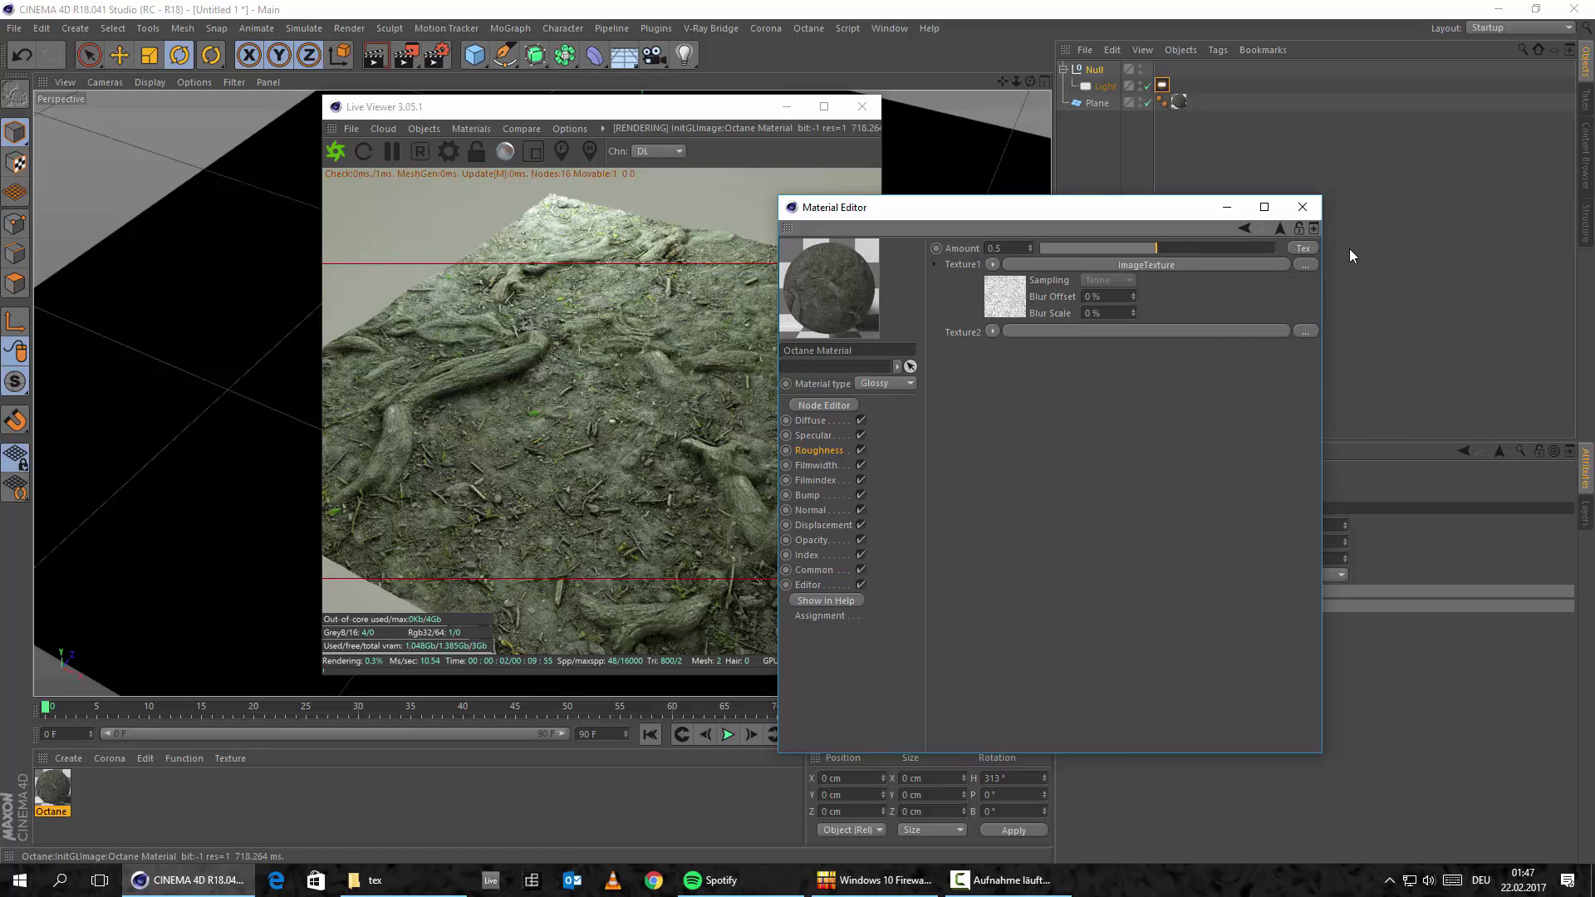
Step: Use the roughness ImageTexture as the Amount mask and set both inputs to FloatTexture
click(1290, 251)
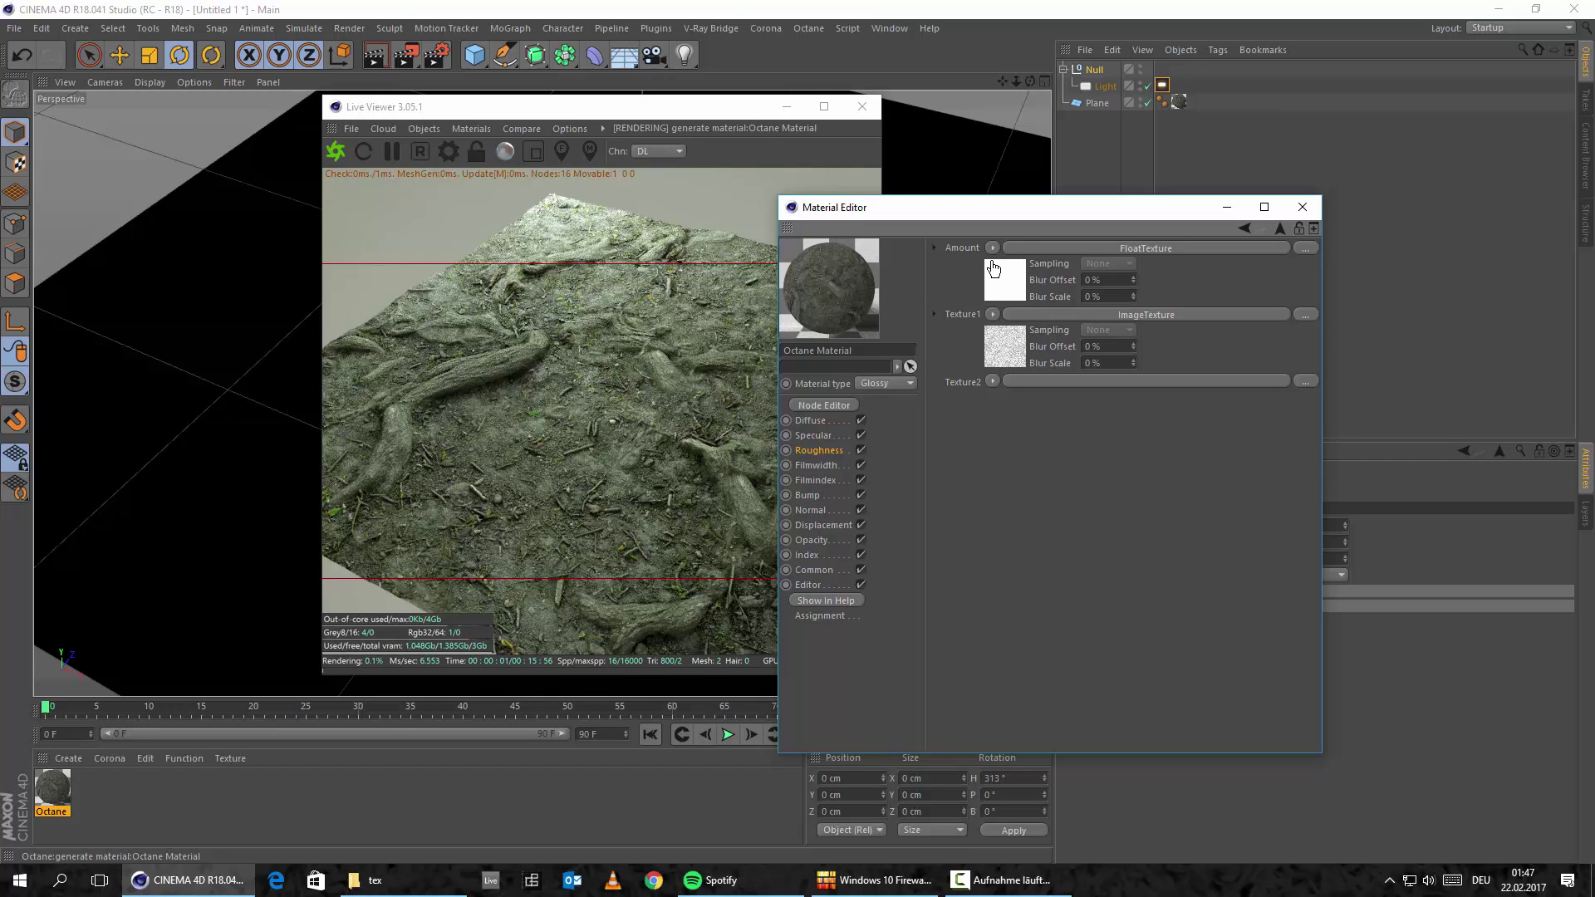
drag(1004, 346, 994, 281)
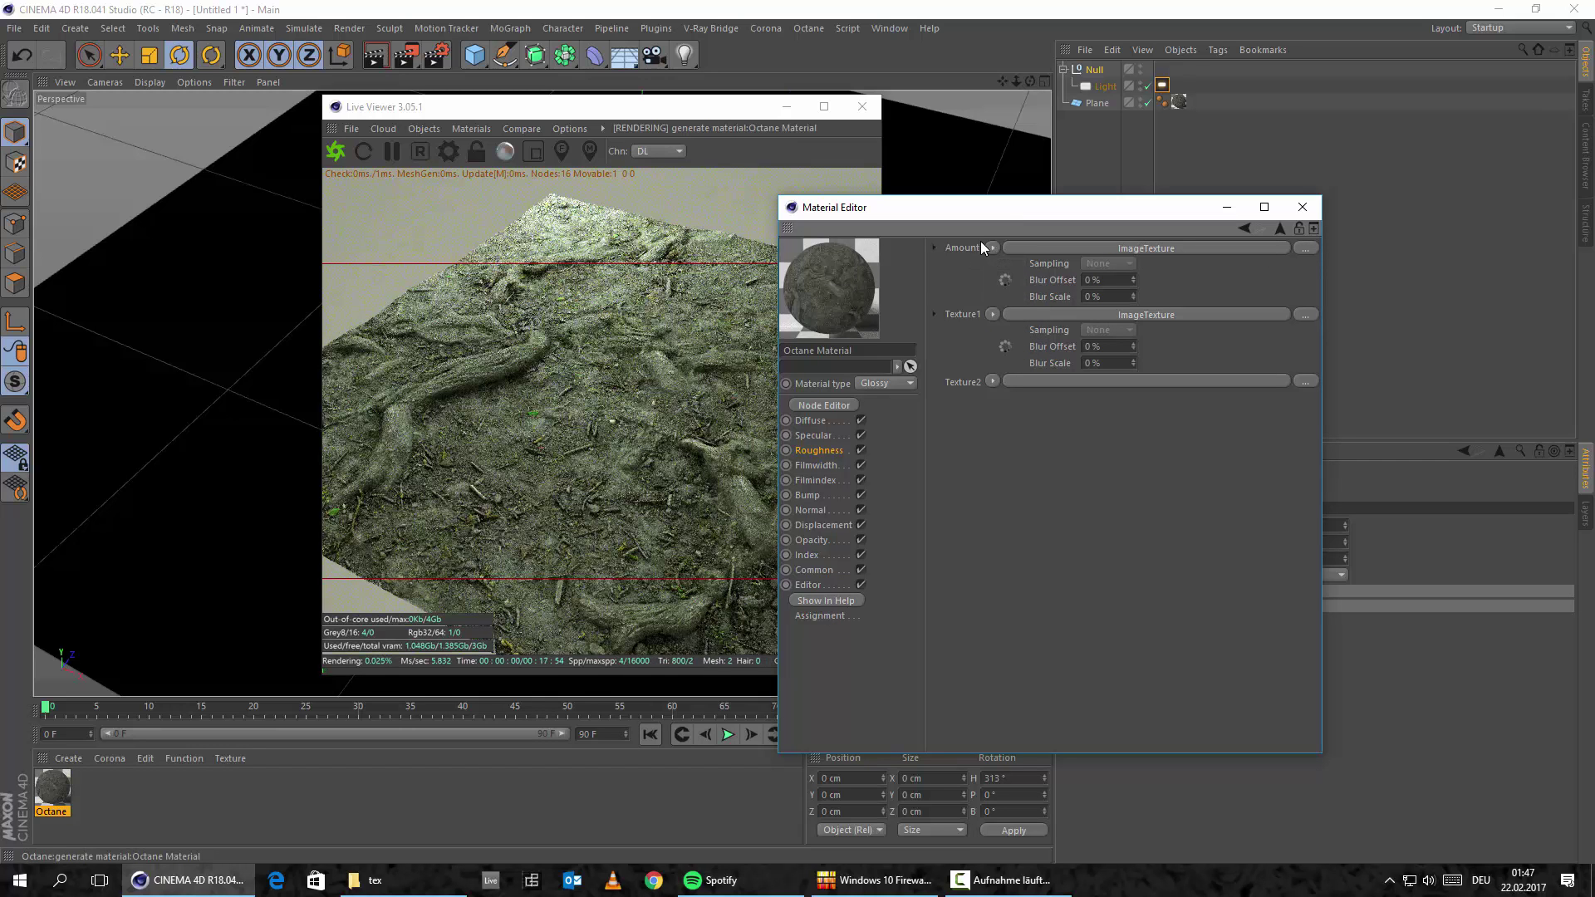
click(993, 315)
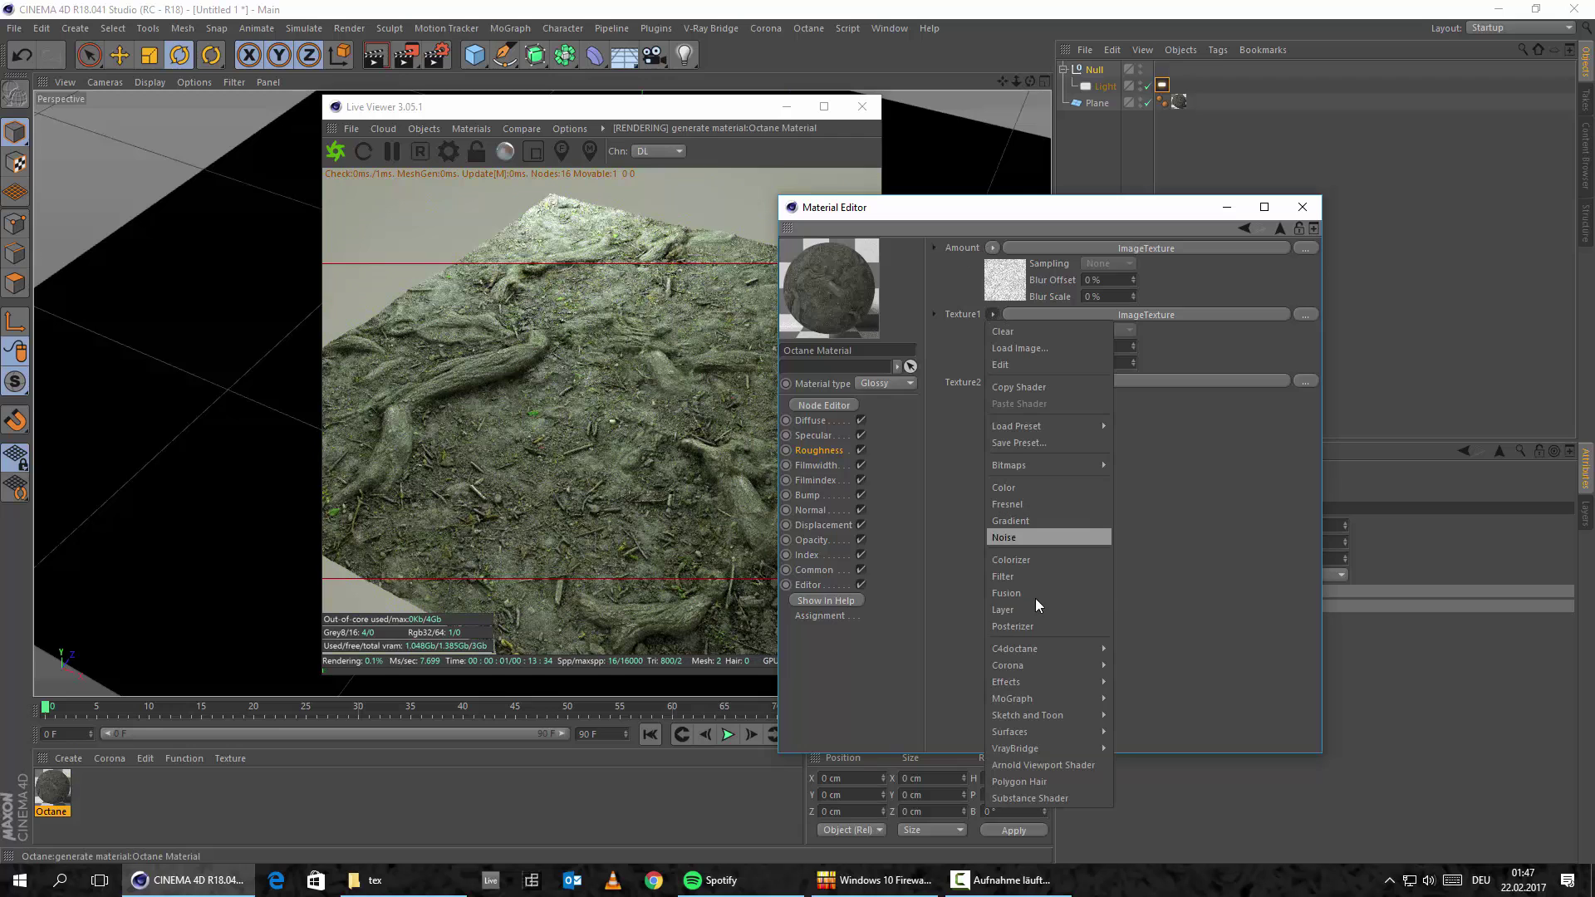
mouse_move(1070, 648)
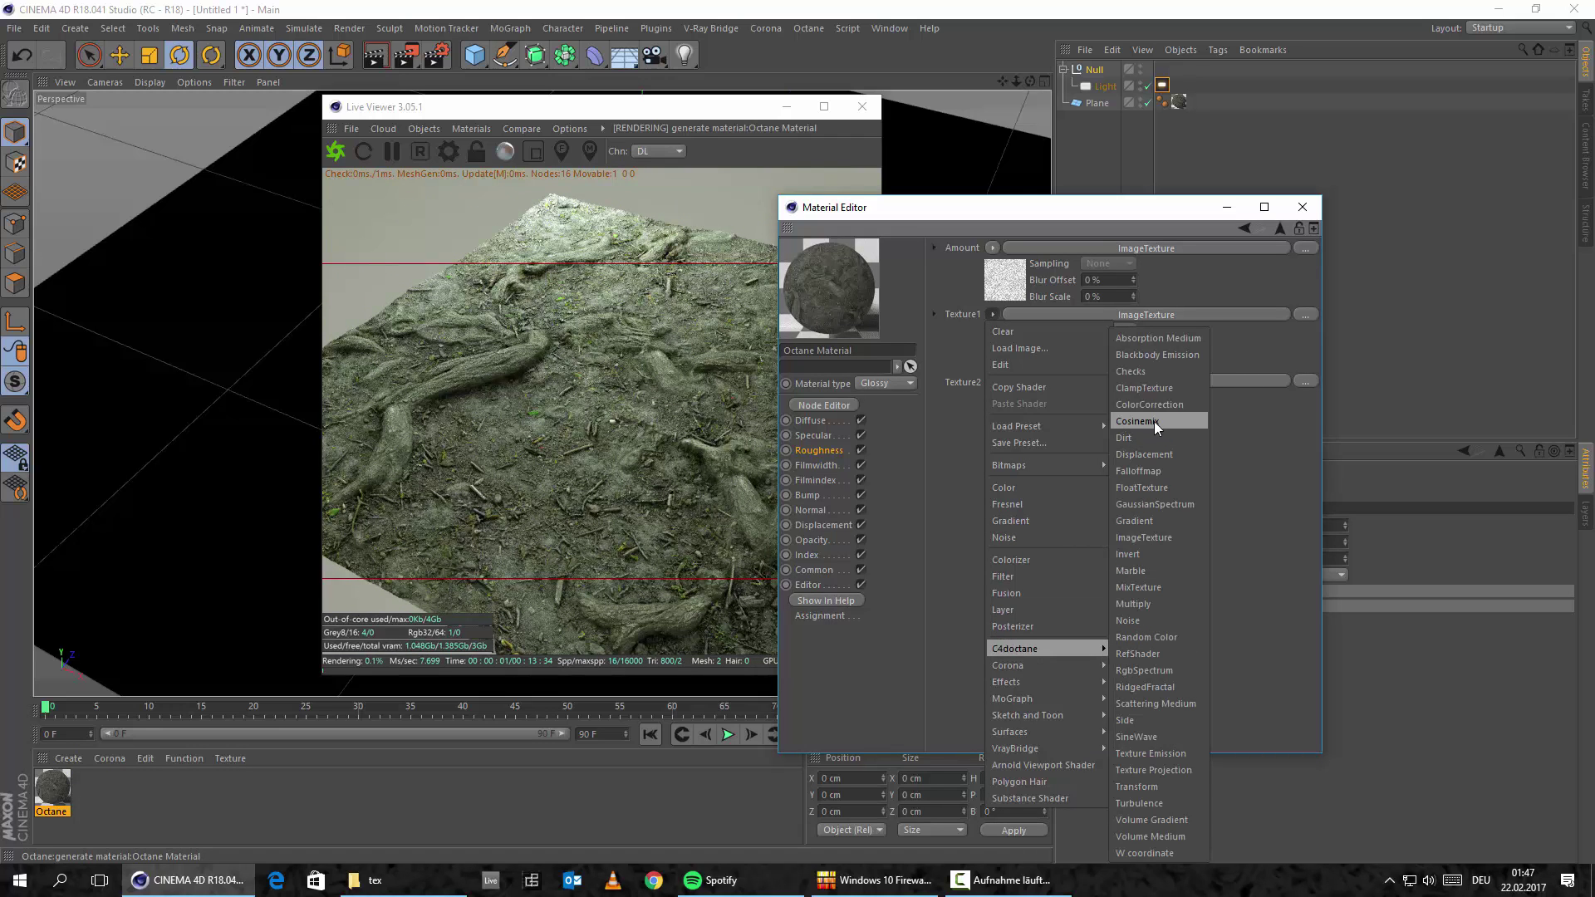
key(Escape)
key(ctrl+z)
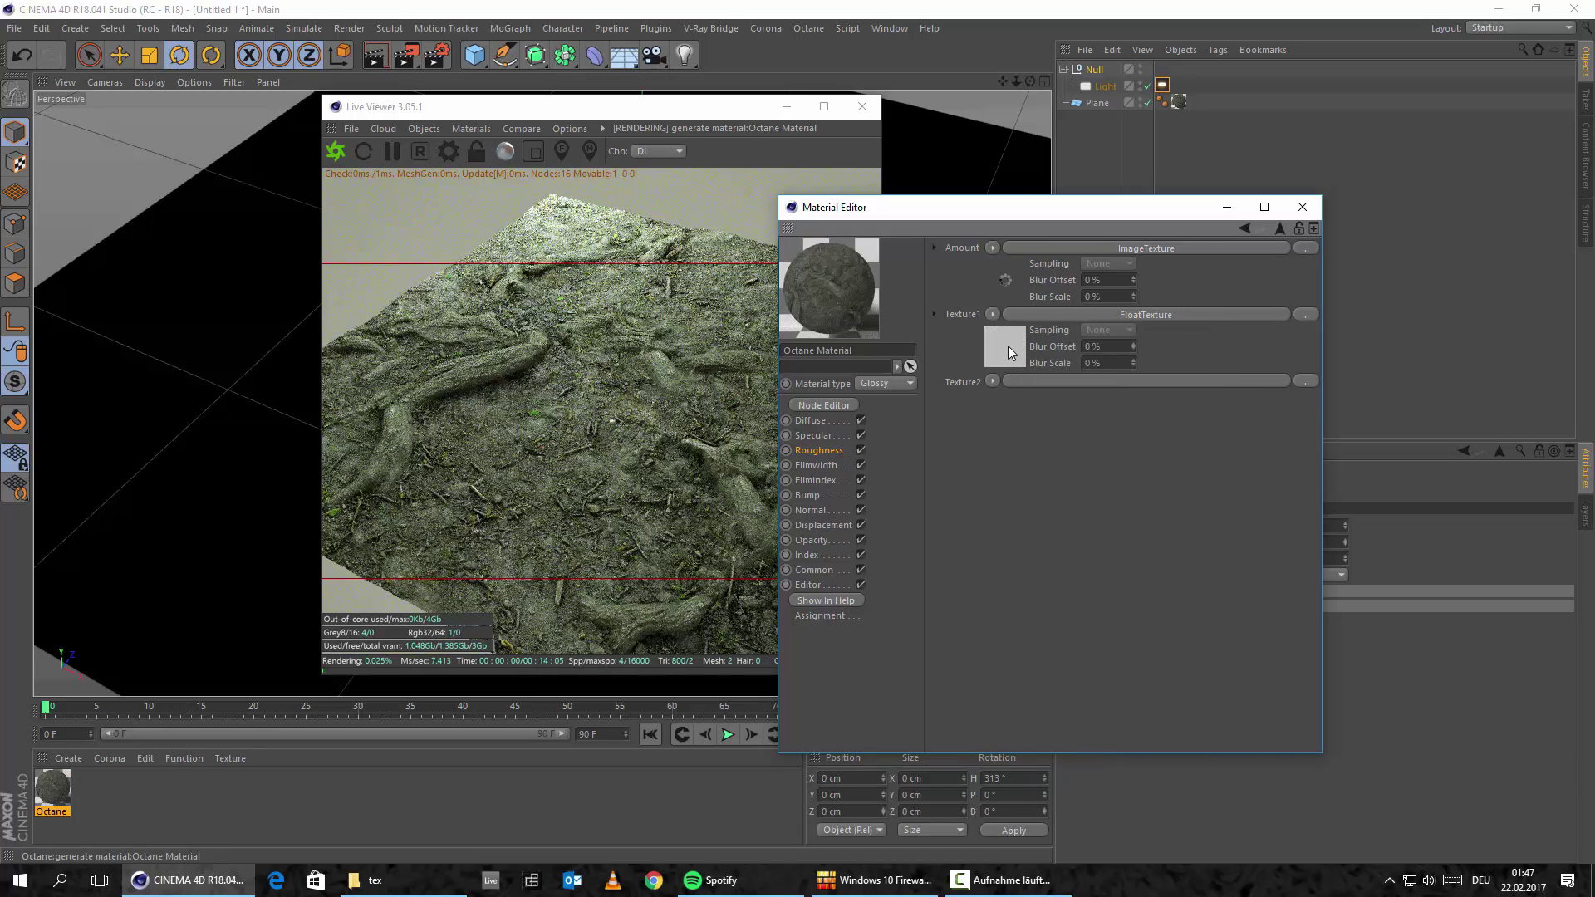
key(ctrl+z)
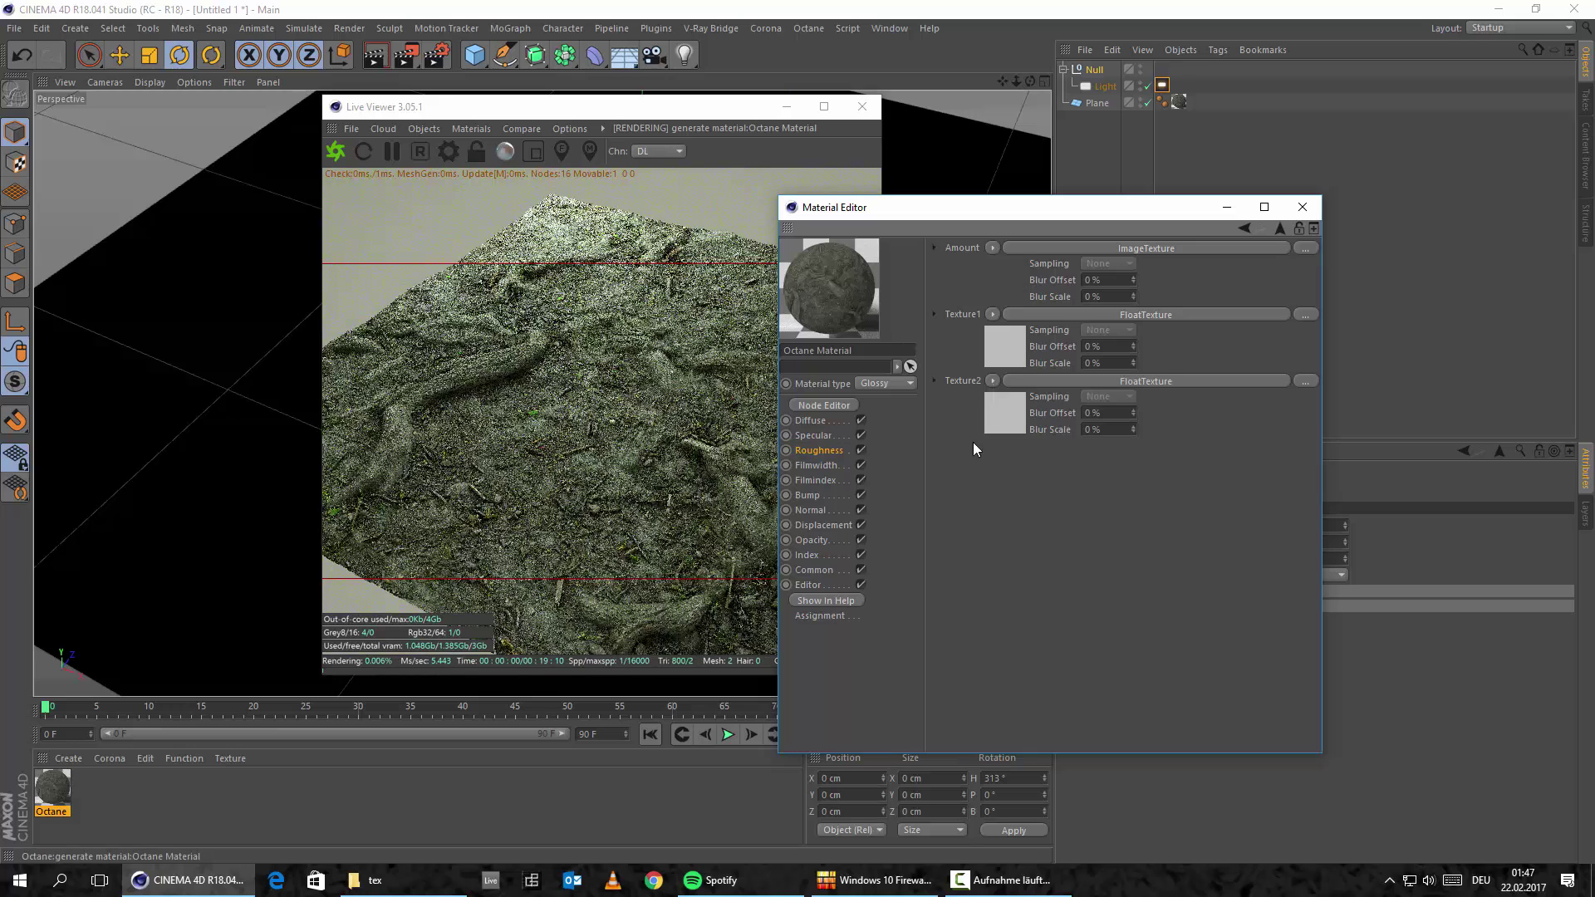
click(985, 361)
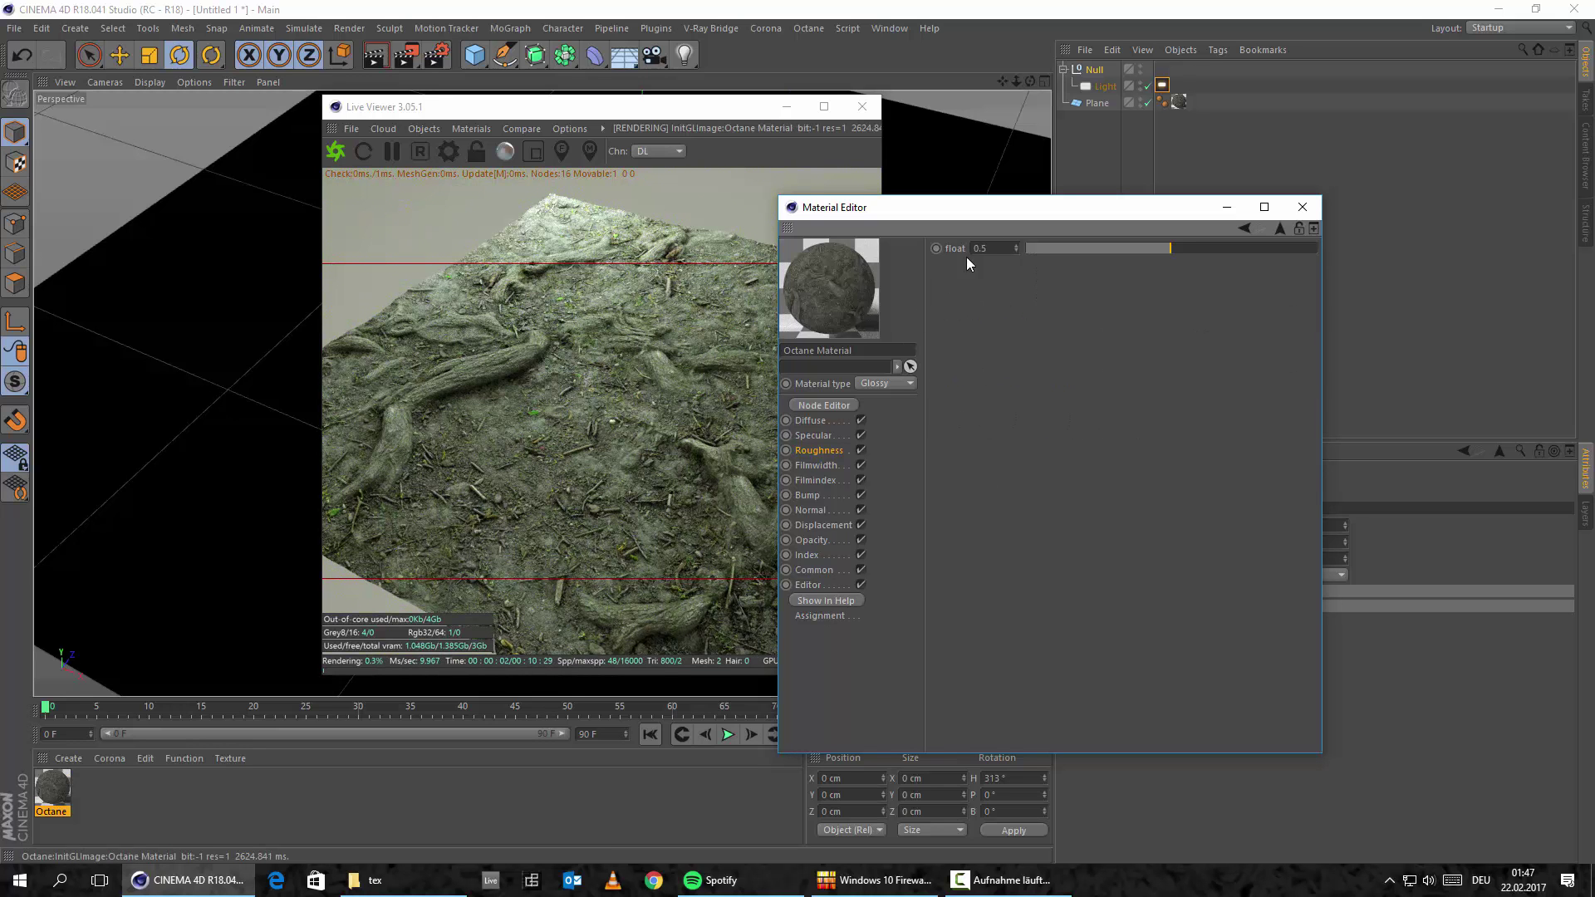
Step: Clear the Specular channel's image texture and switch the Bump channel off
click(862, 434)
click(823, 437)
click(861, 434)
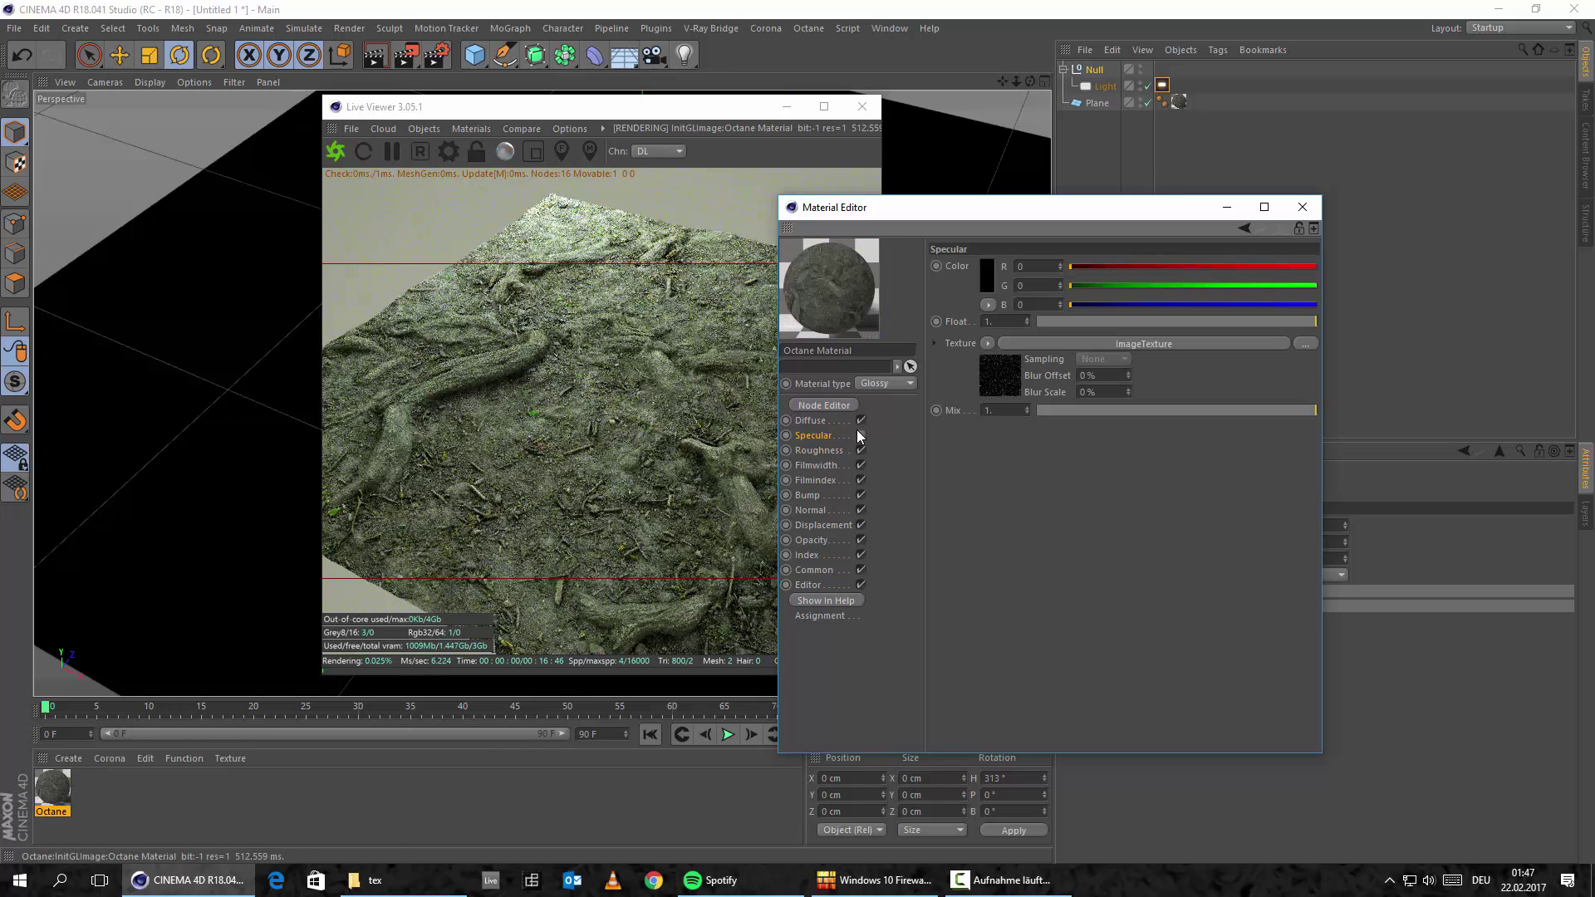
click(989, 344)
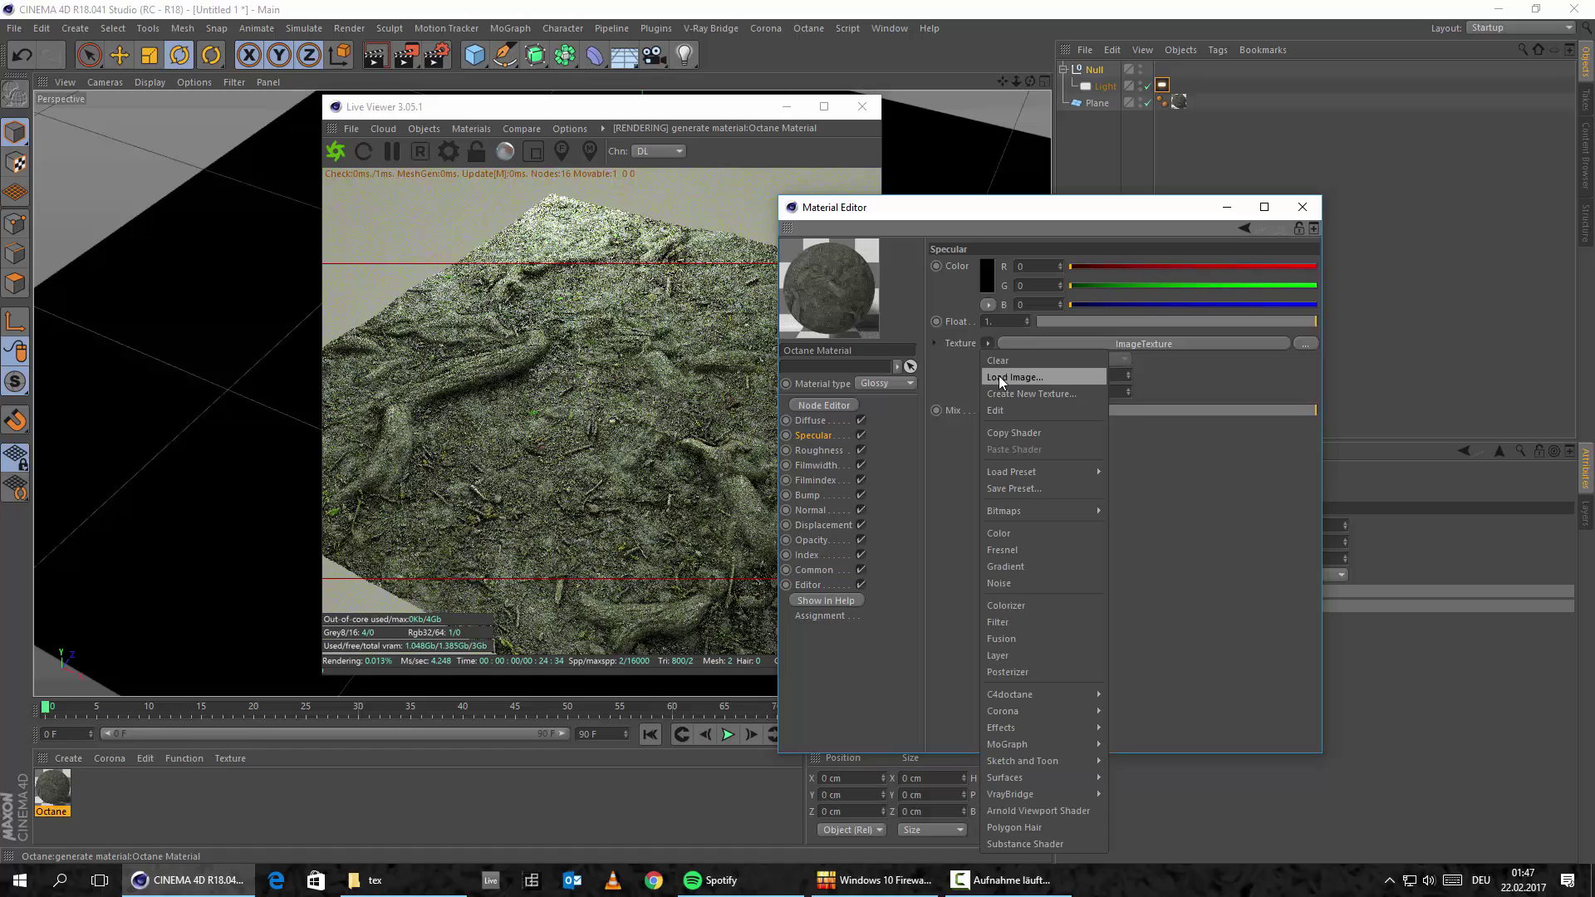
click(1009, 366)
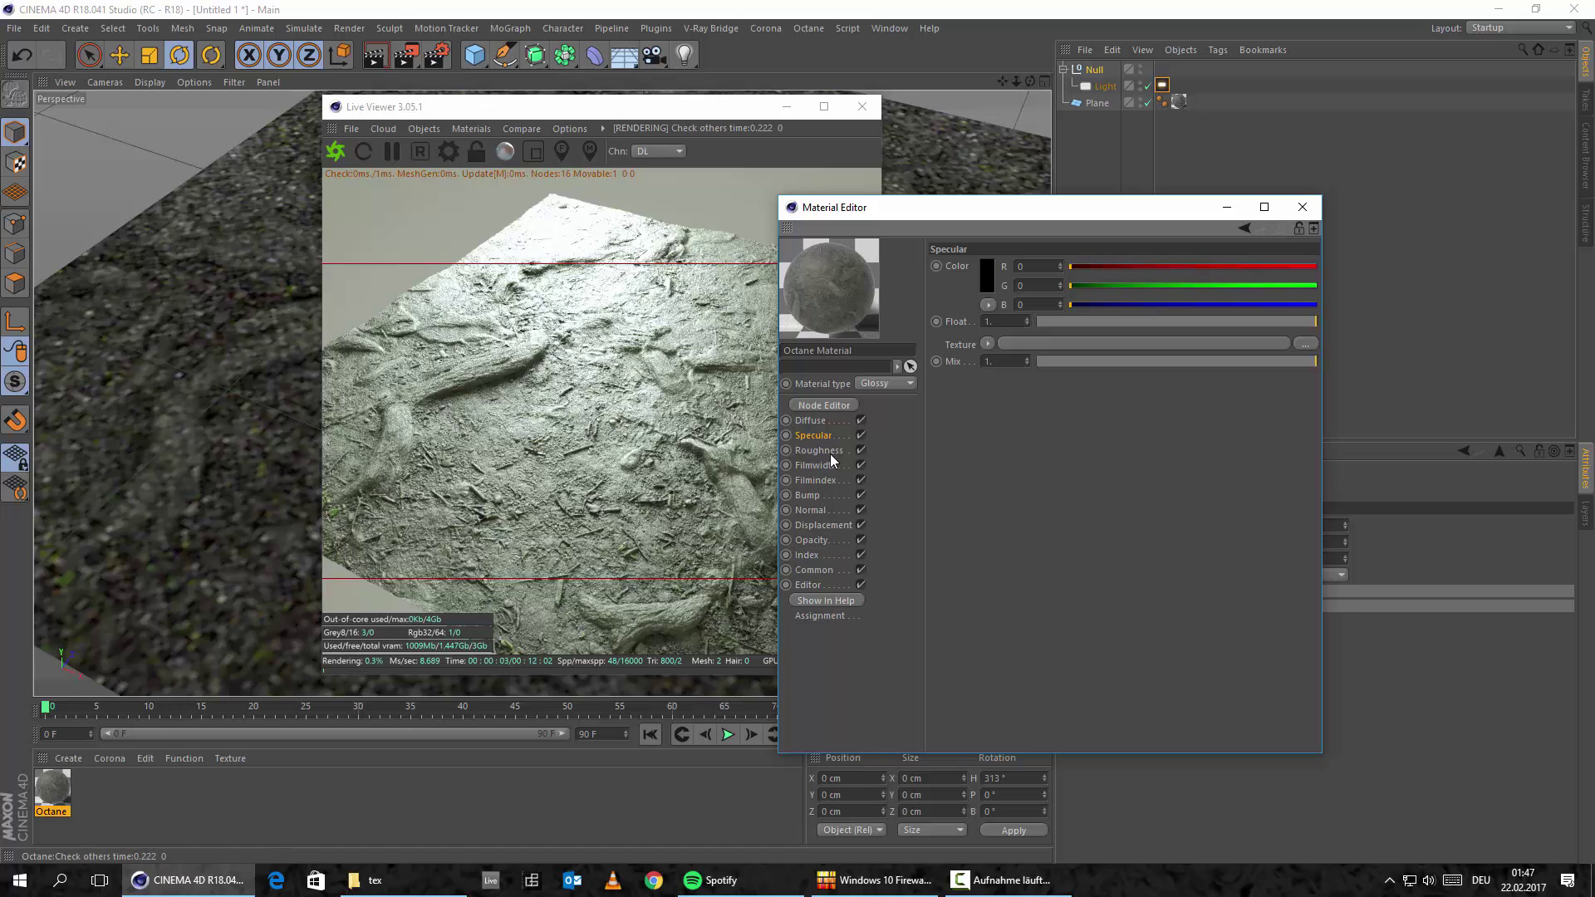
click(861, 496)
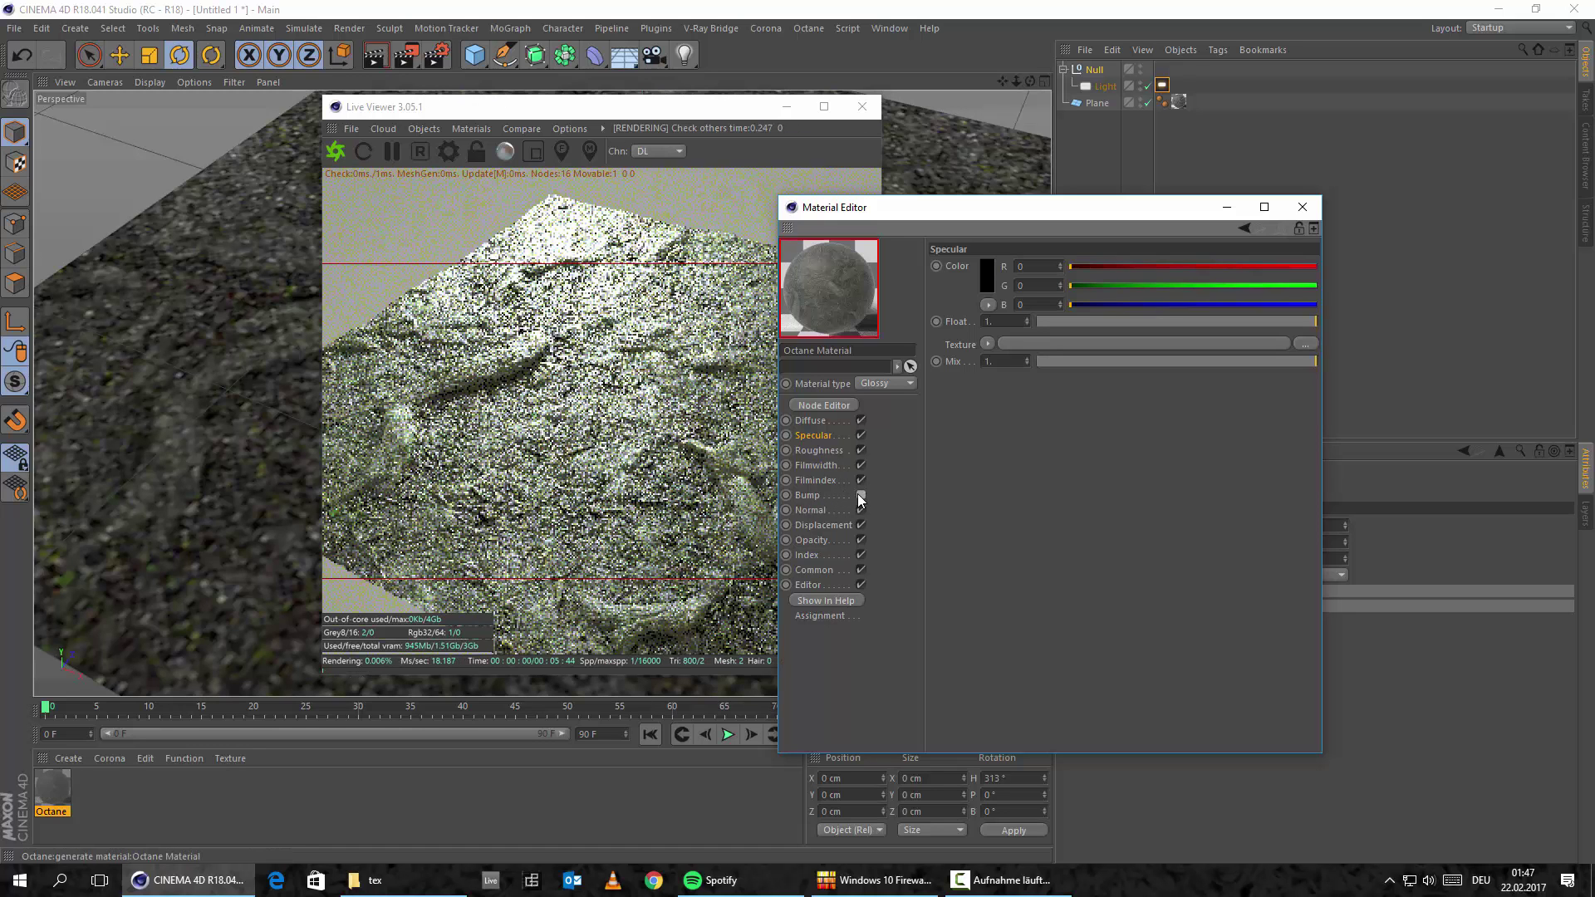
click(809, 493)
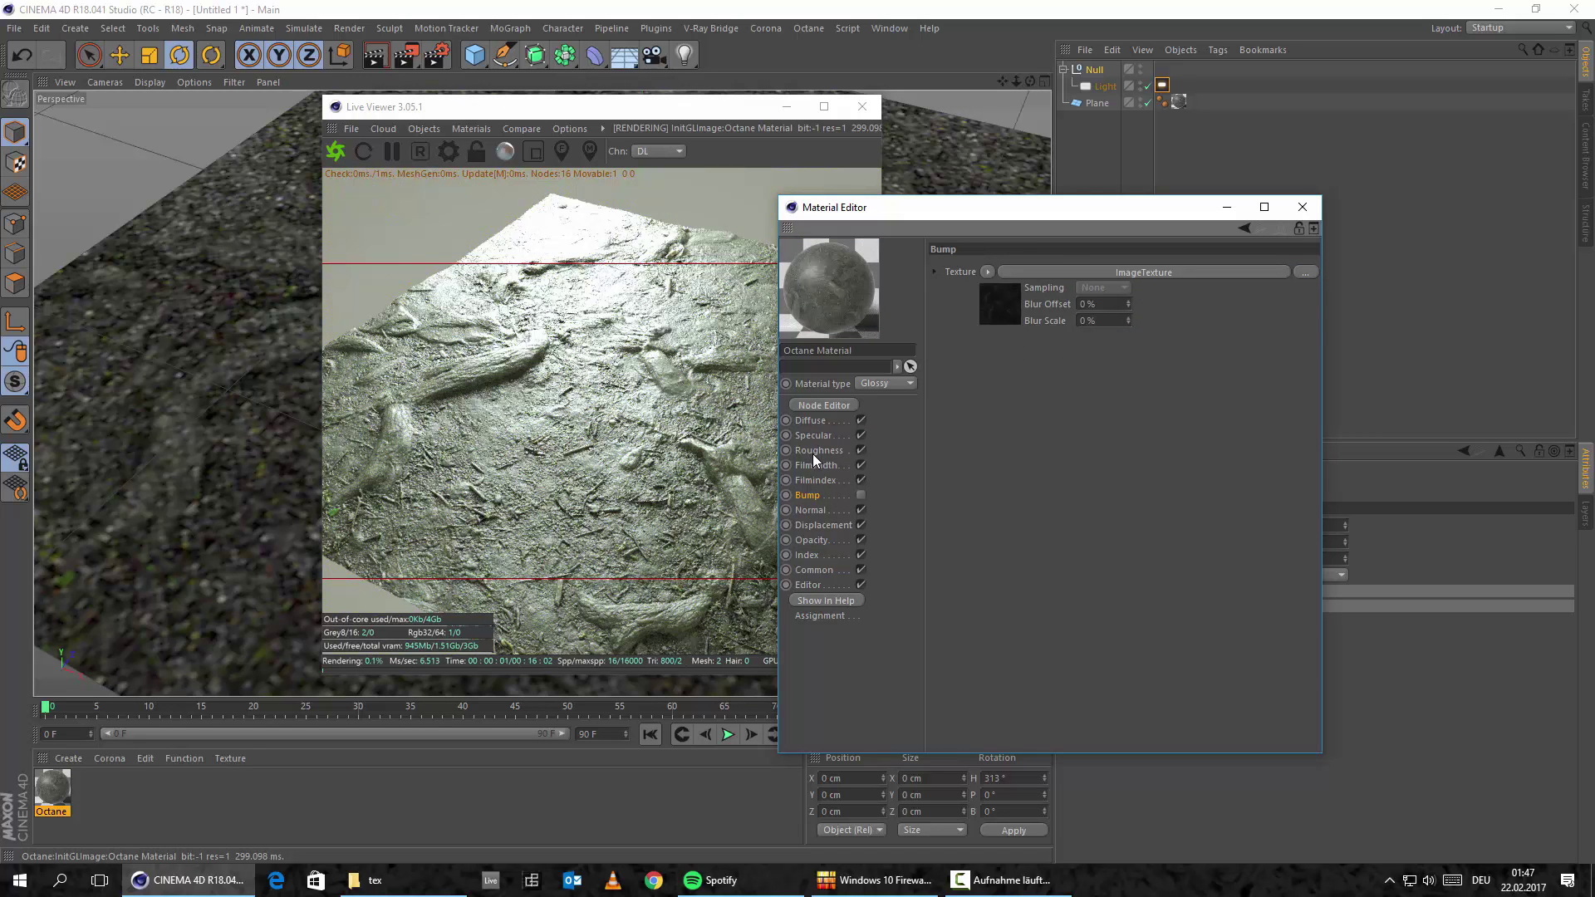
Step: Set the roughness MixTexture's first FloatTexture to a float value of 0.01
click(813, 451)
click(1129, 344)
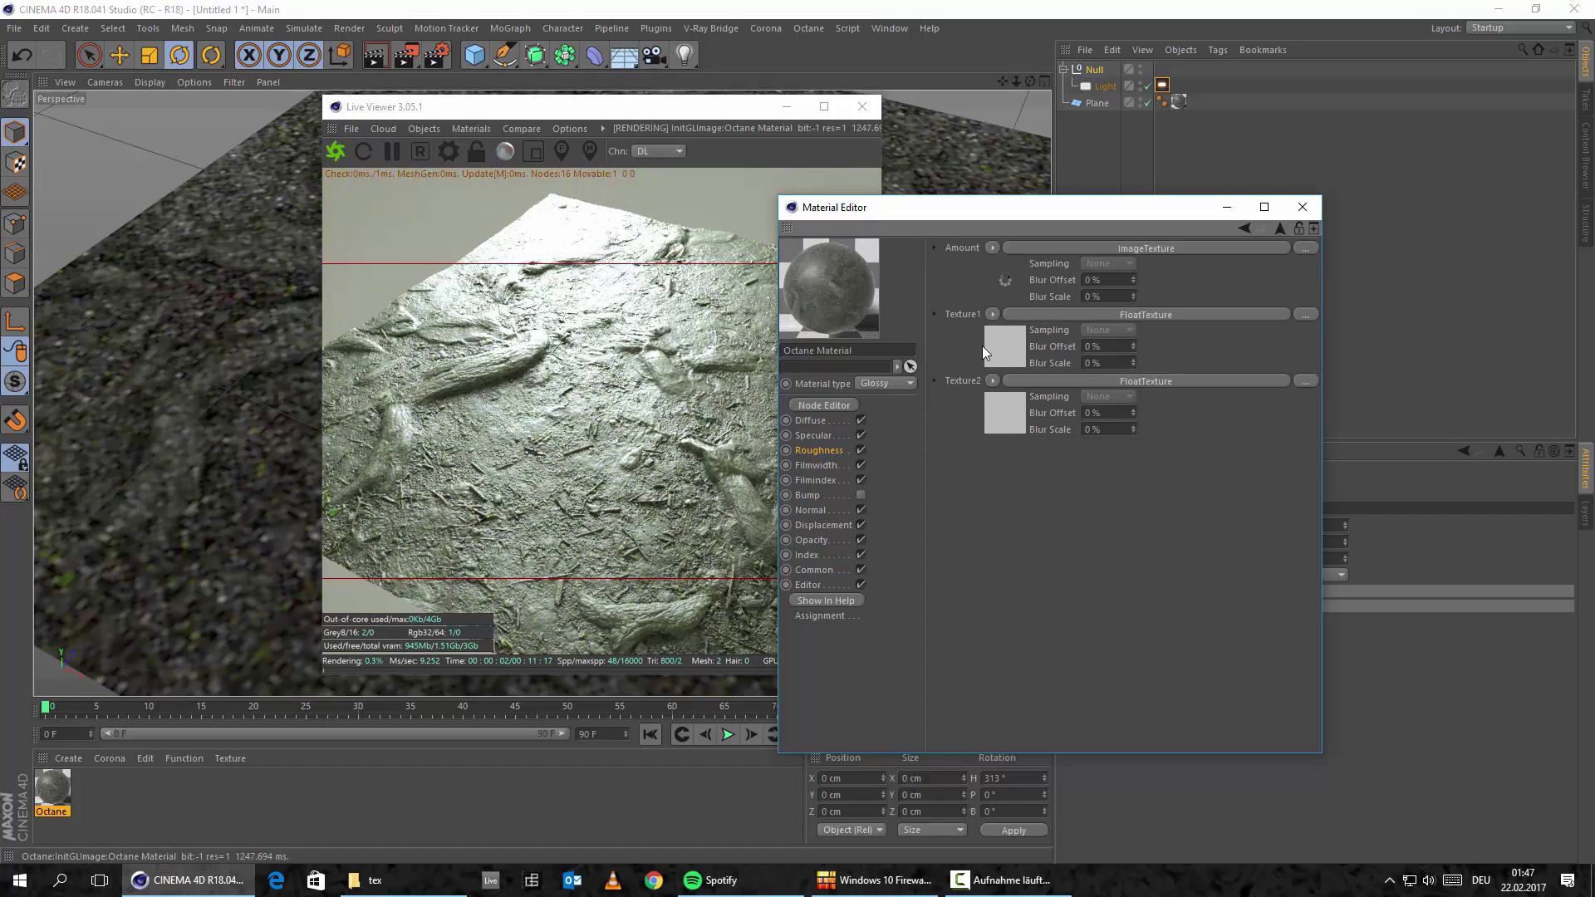
click(987, 358)
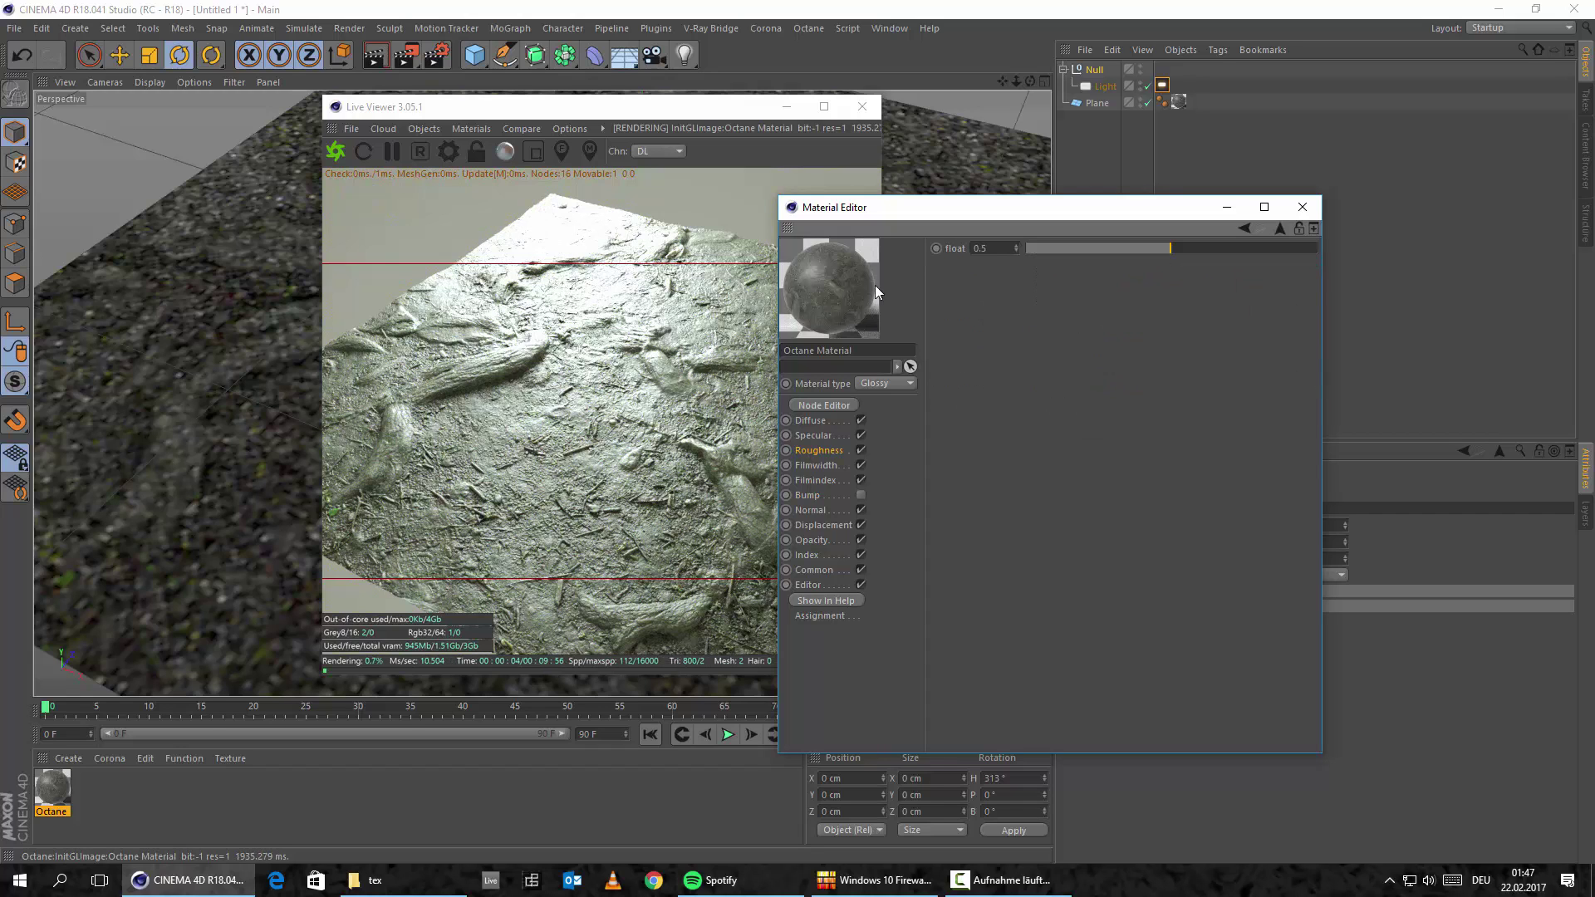
click(991, 249)
key(BackSpace)
key(BackSpace)
text(01)
key(Return)
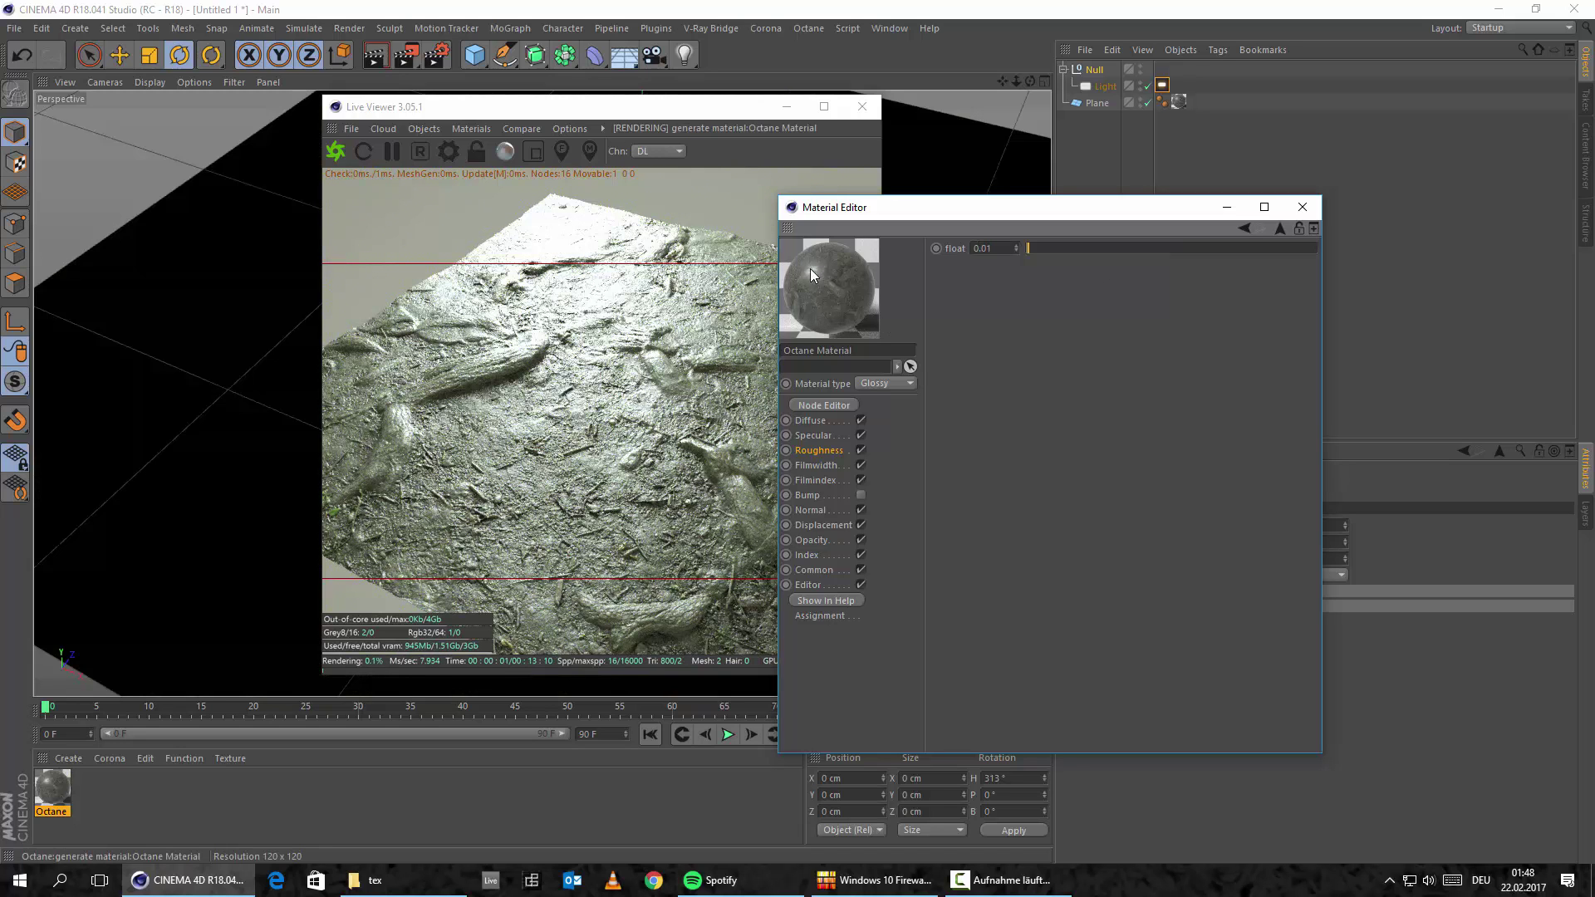
Step: Check the first float's value, then set the second FloatTexture to 0.3
click(1245, 228)
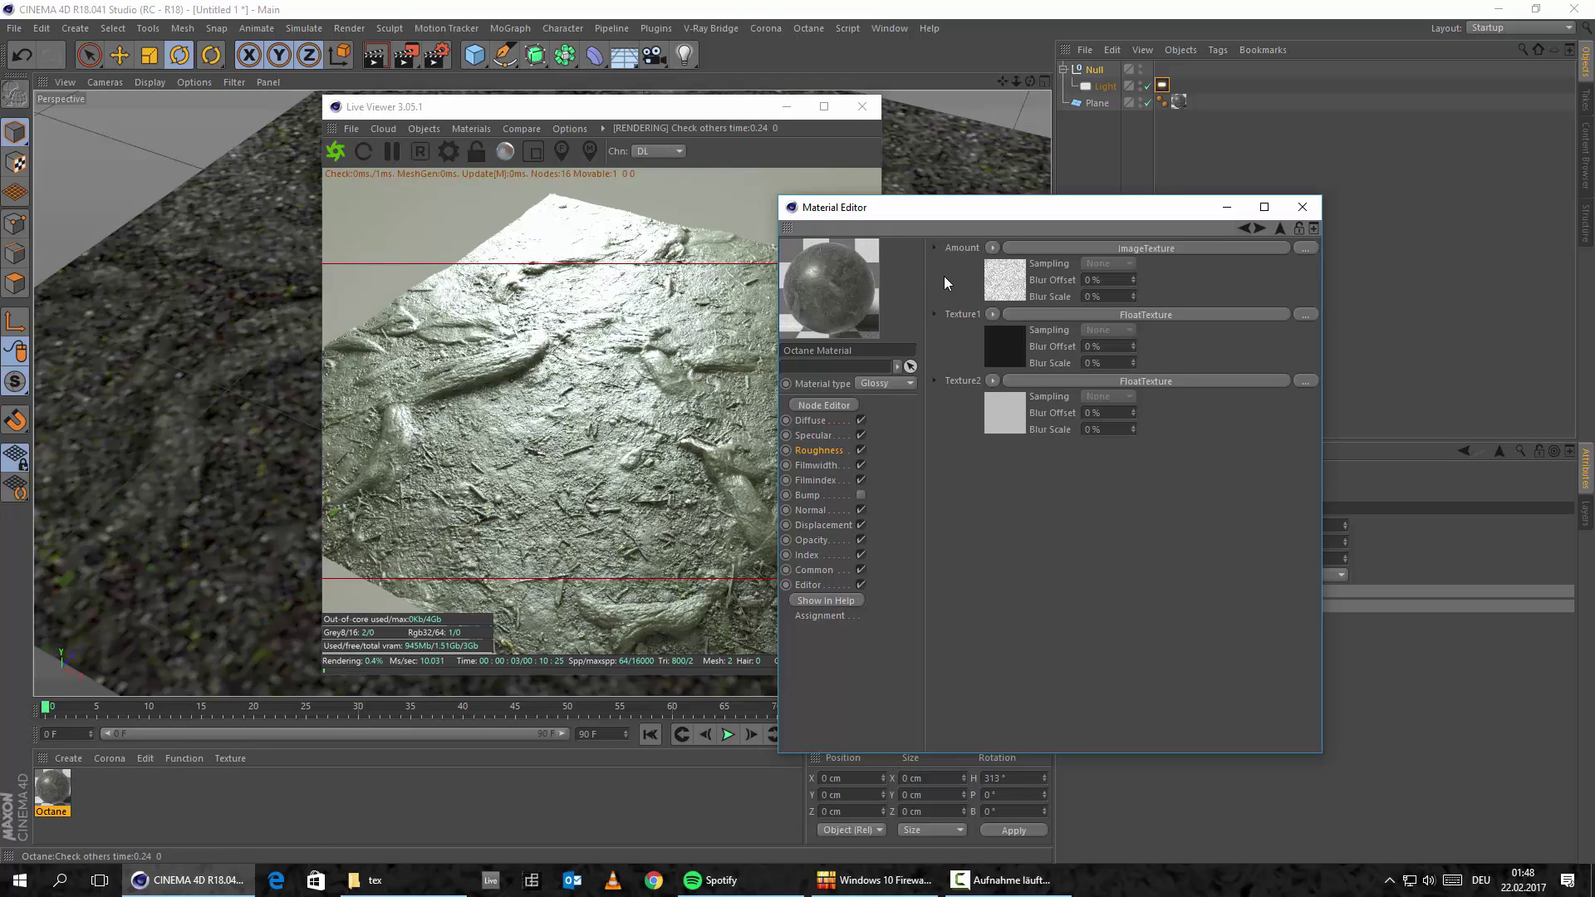
click(1011, 347)
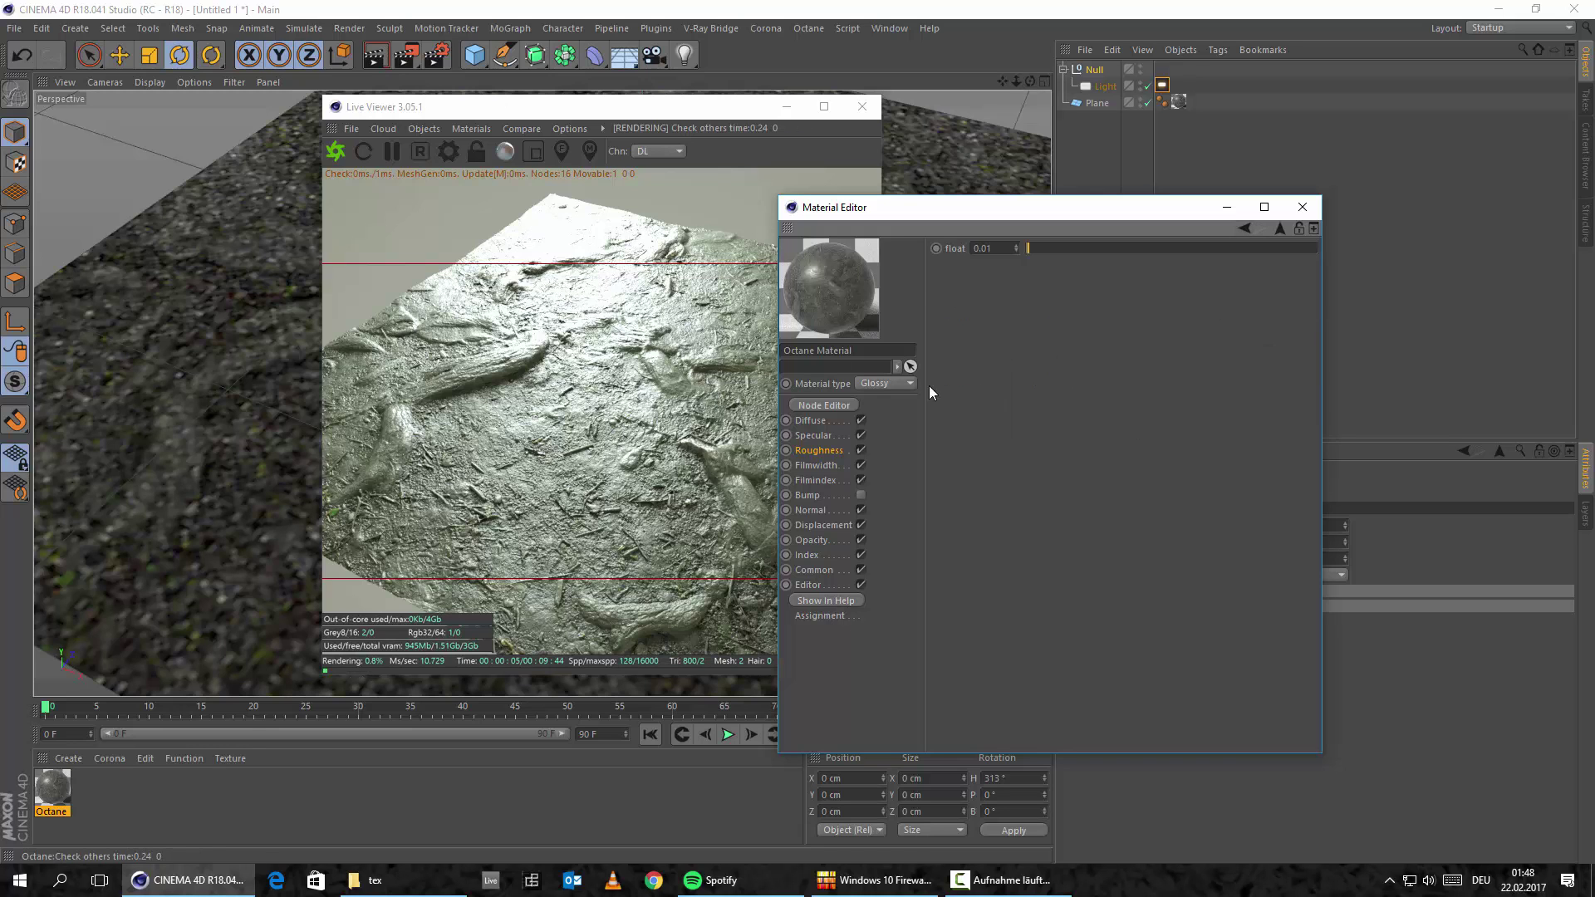
click(1245, 226)
click(1011, 424)
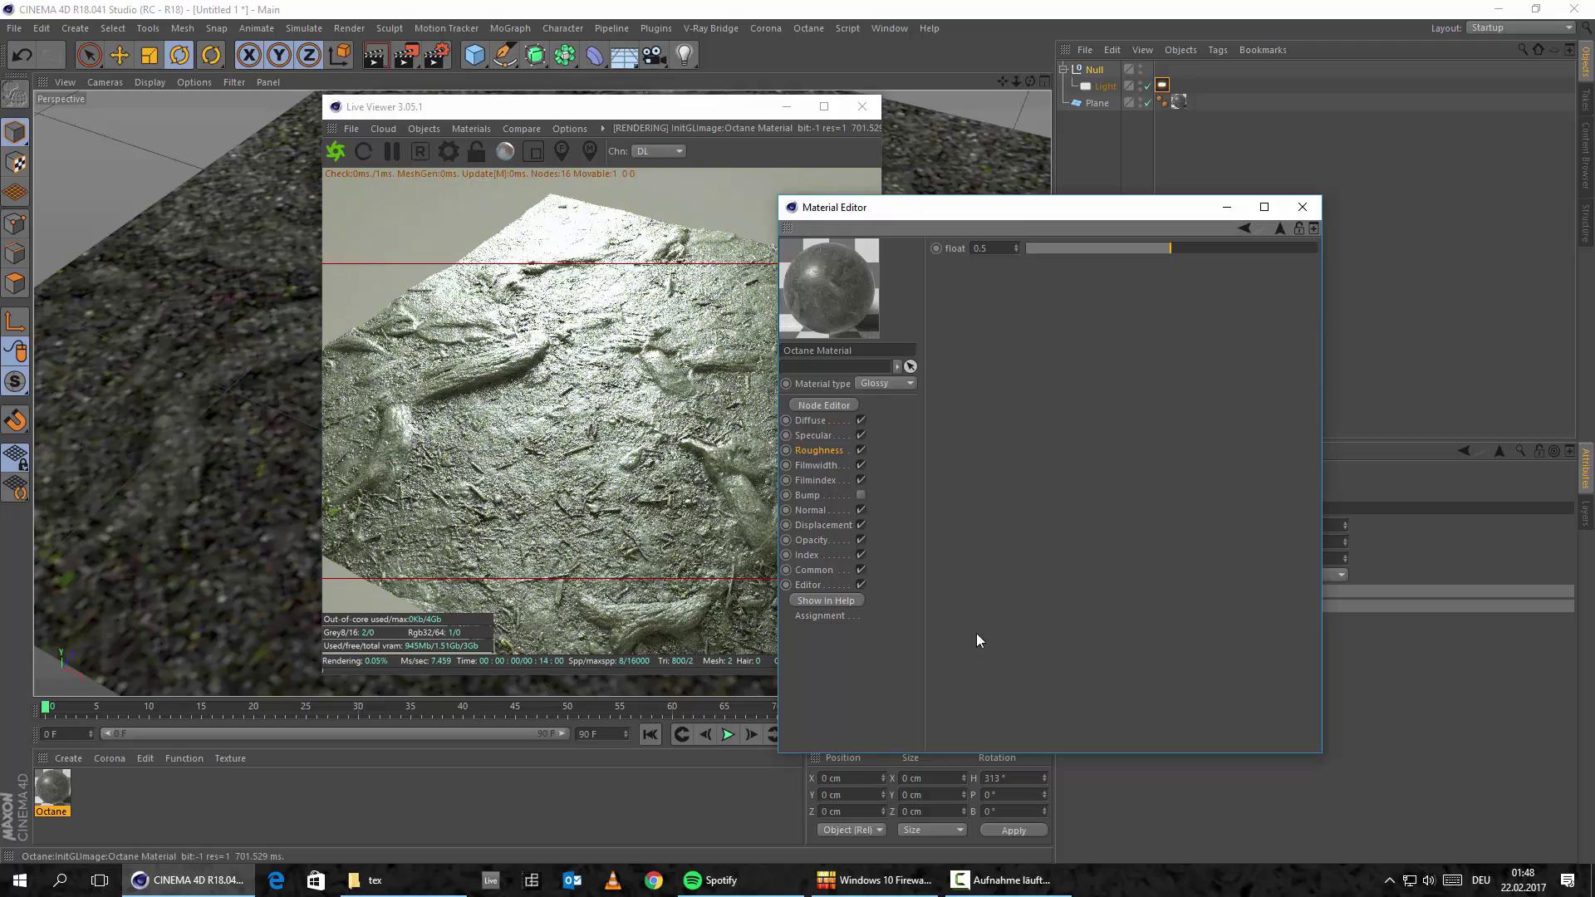
click(1000, 250)
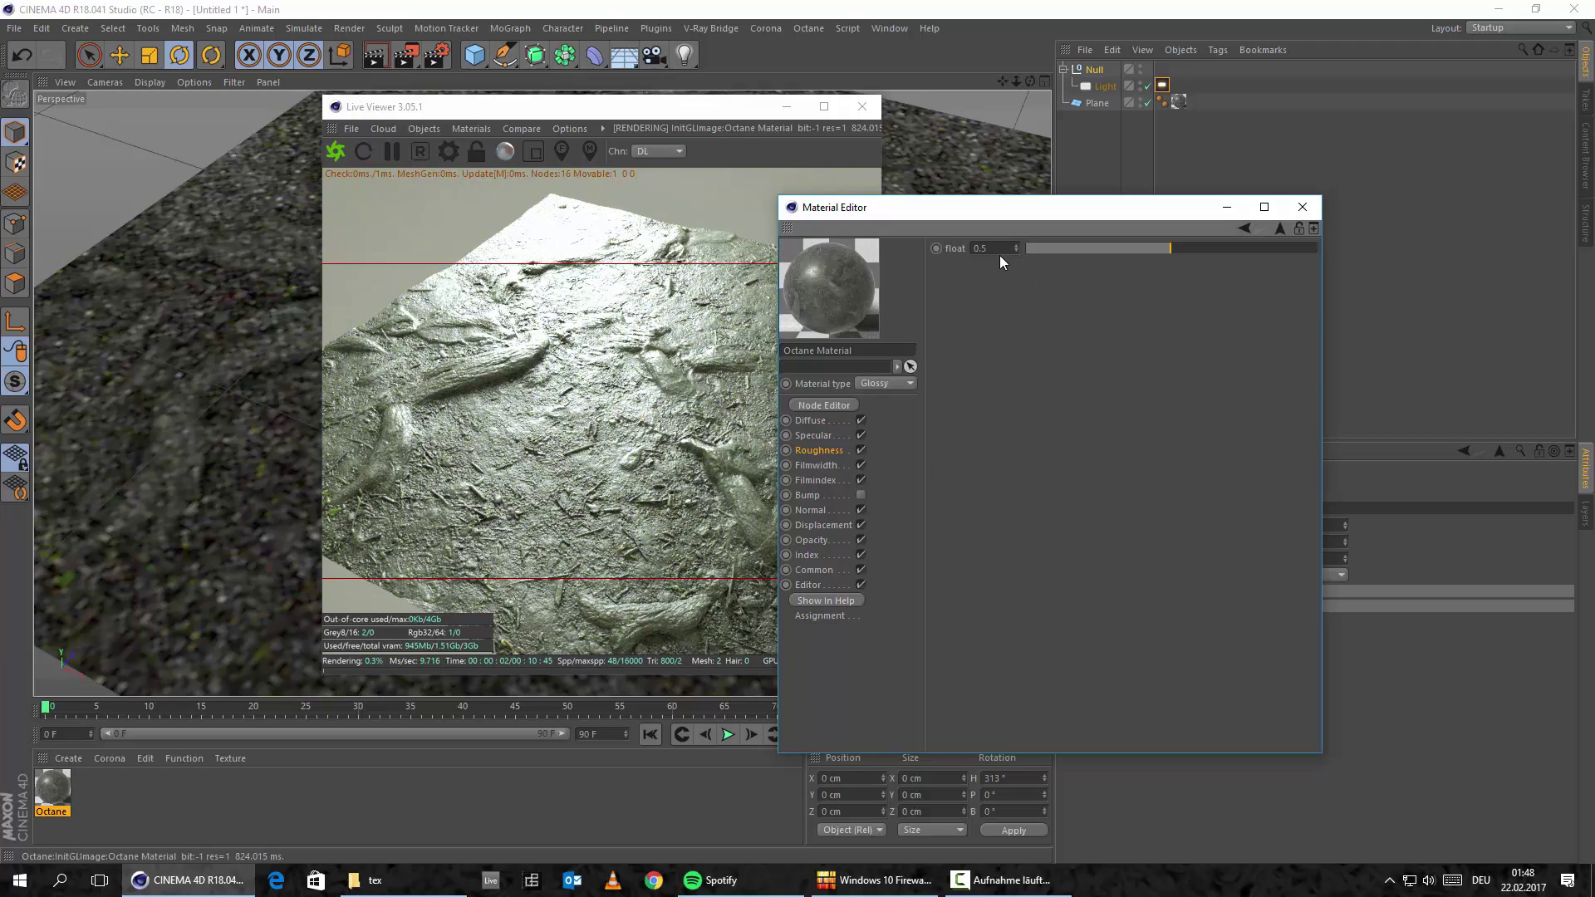
text(0)
key(Return)
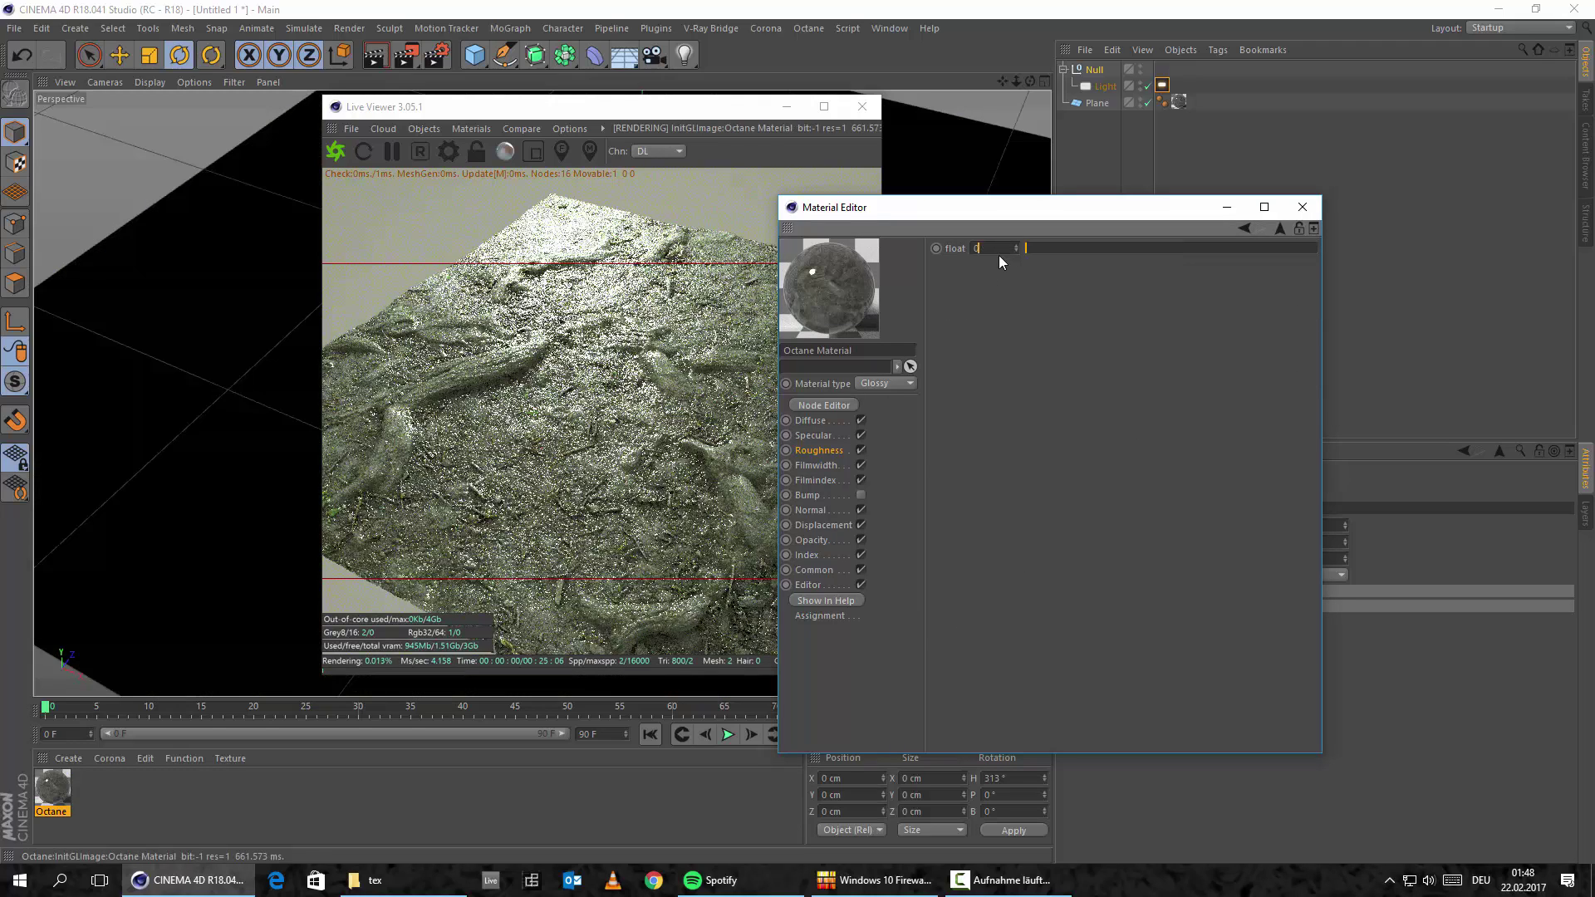
text(0.3)
key(Return)
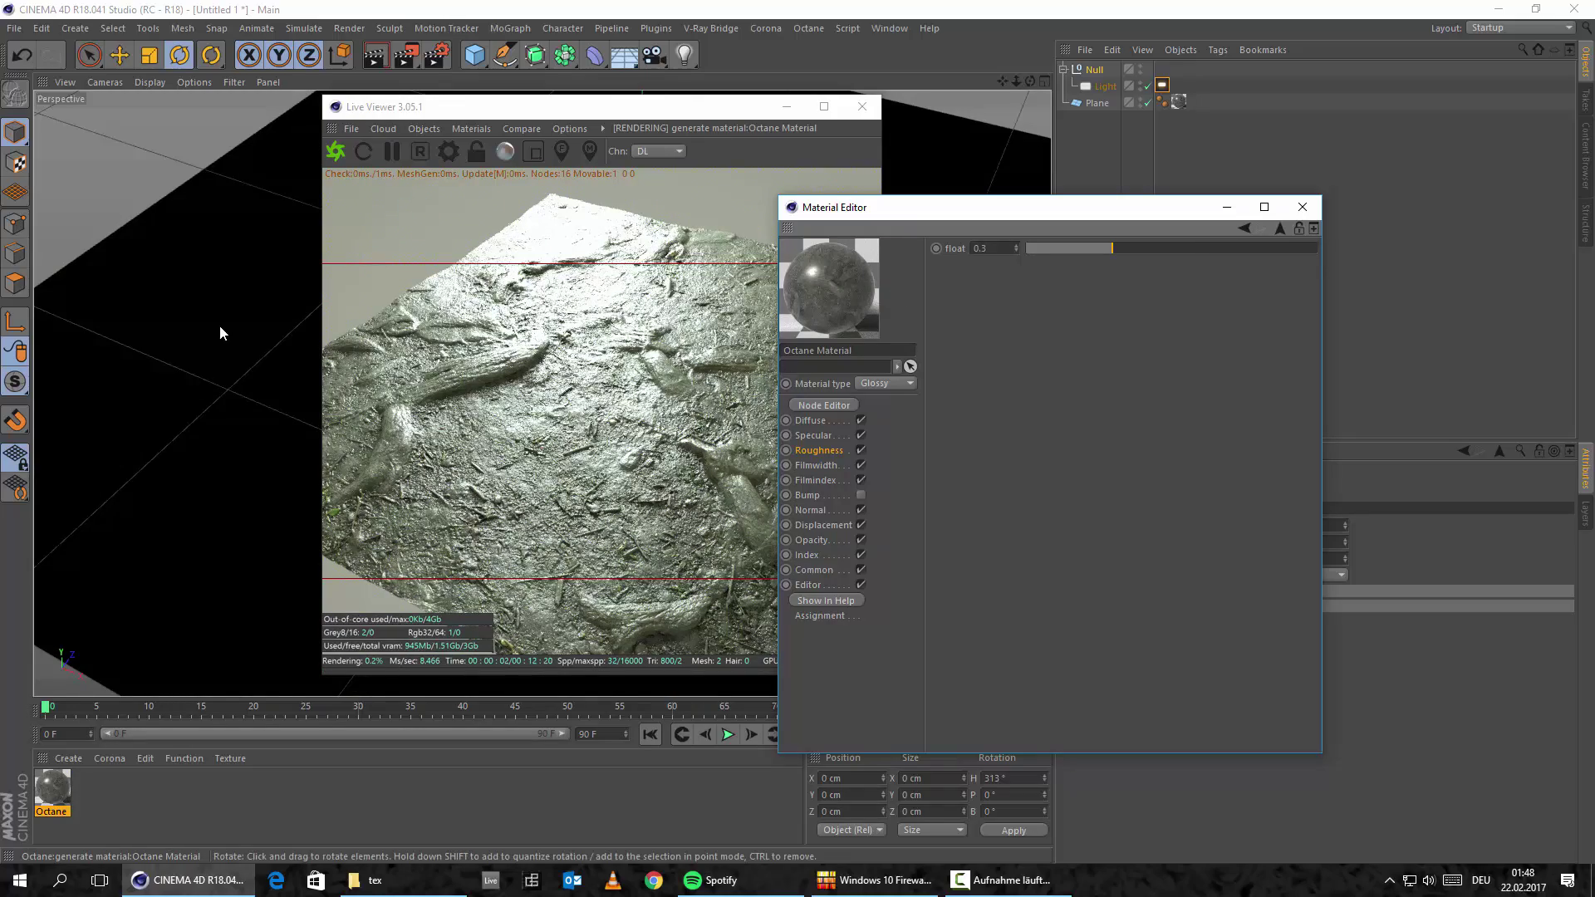
Step: Orbit to inspect the ground, try 0.9 for the second float, then undo to end at 0.8
alt+drag(218, 324, 182, 359)
double_click(980, 249)
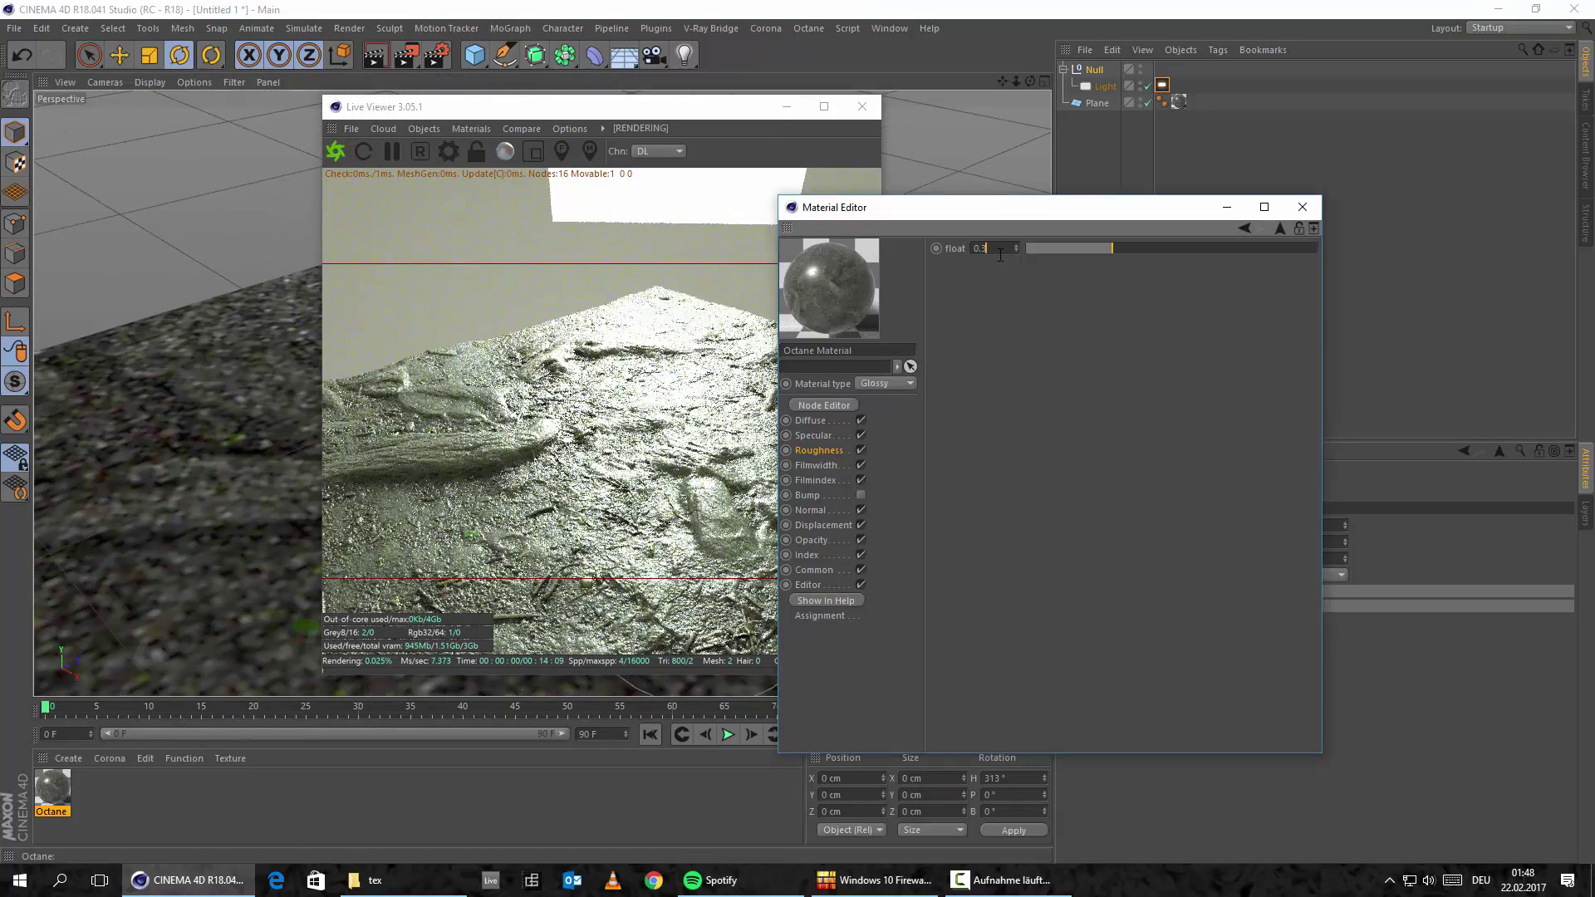
text(0.9)
key(Return)
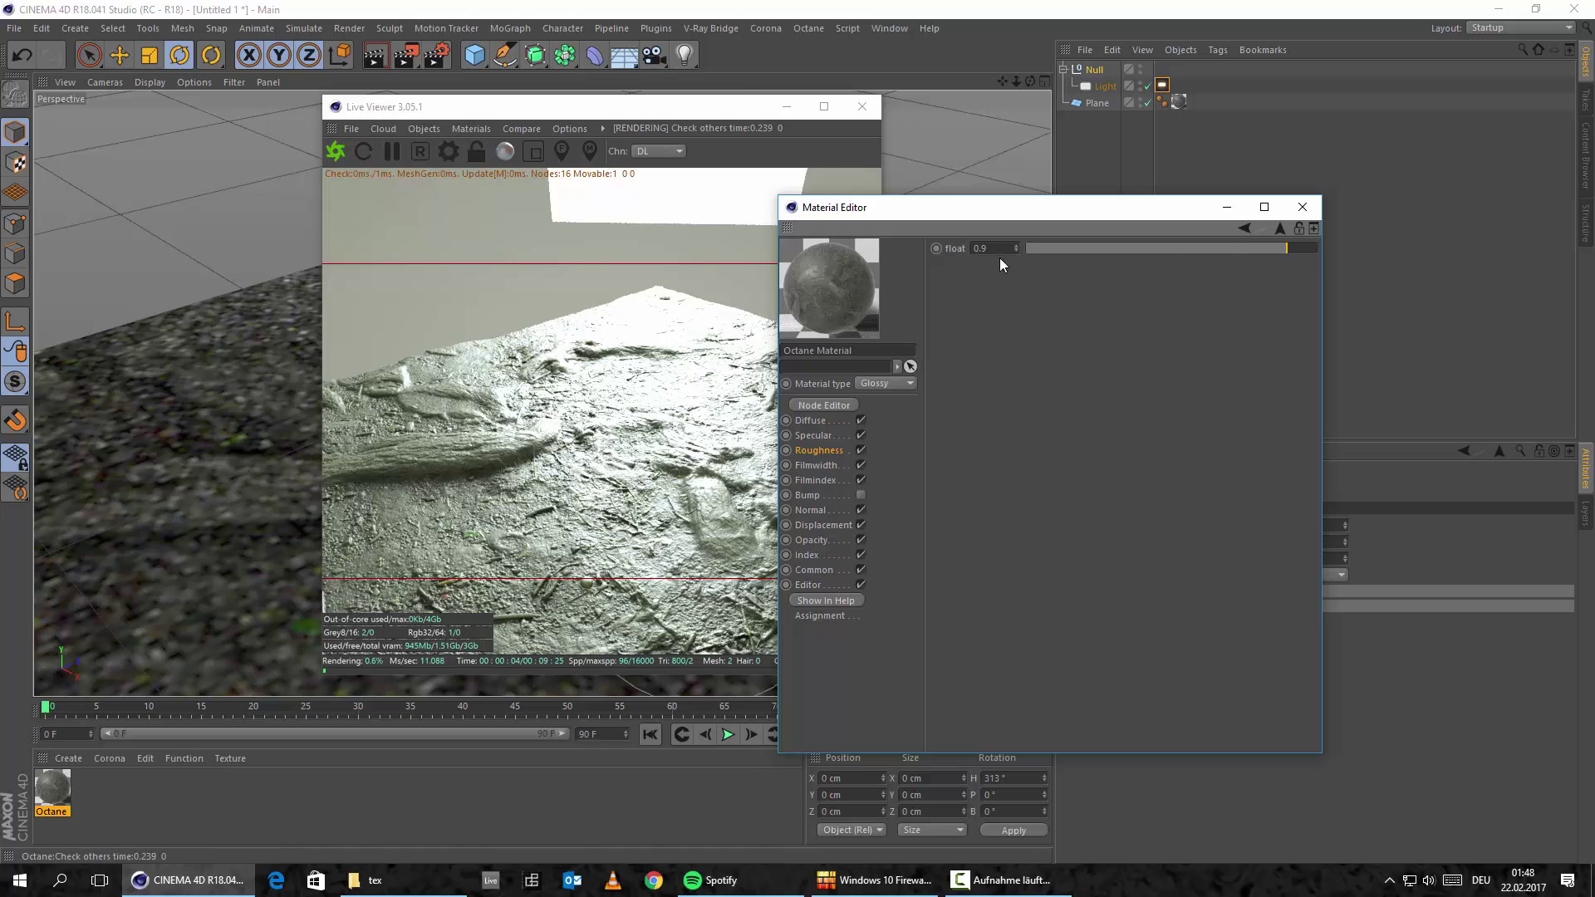
key(ctrl+z)
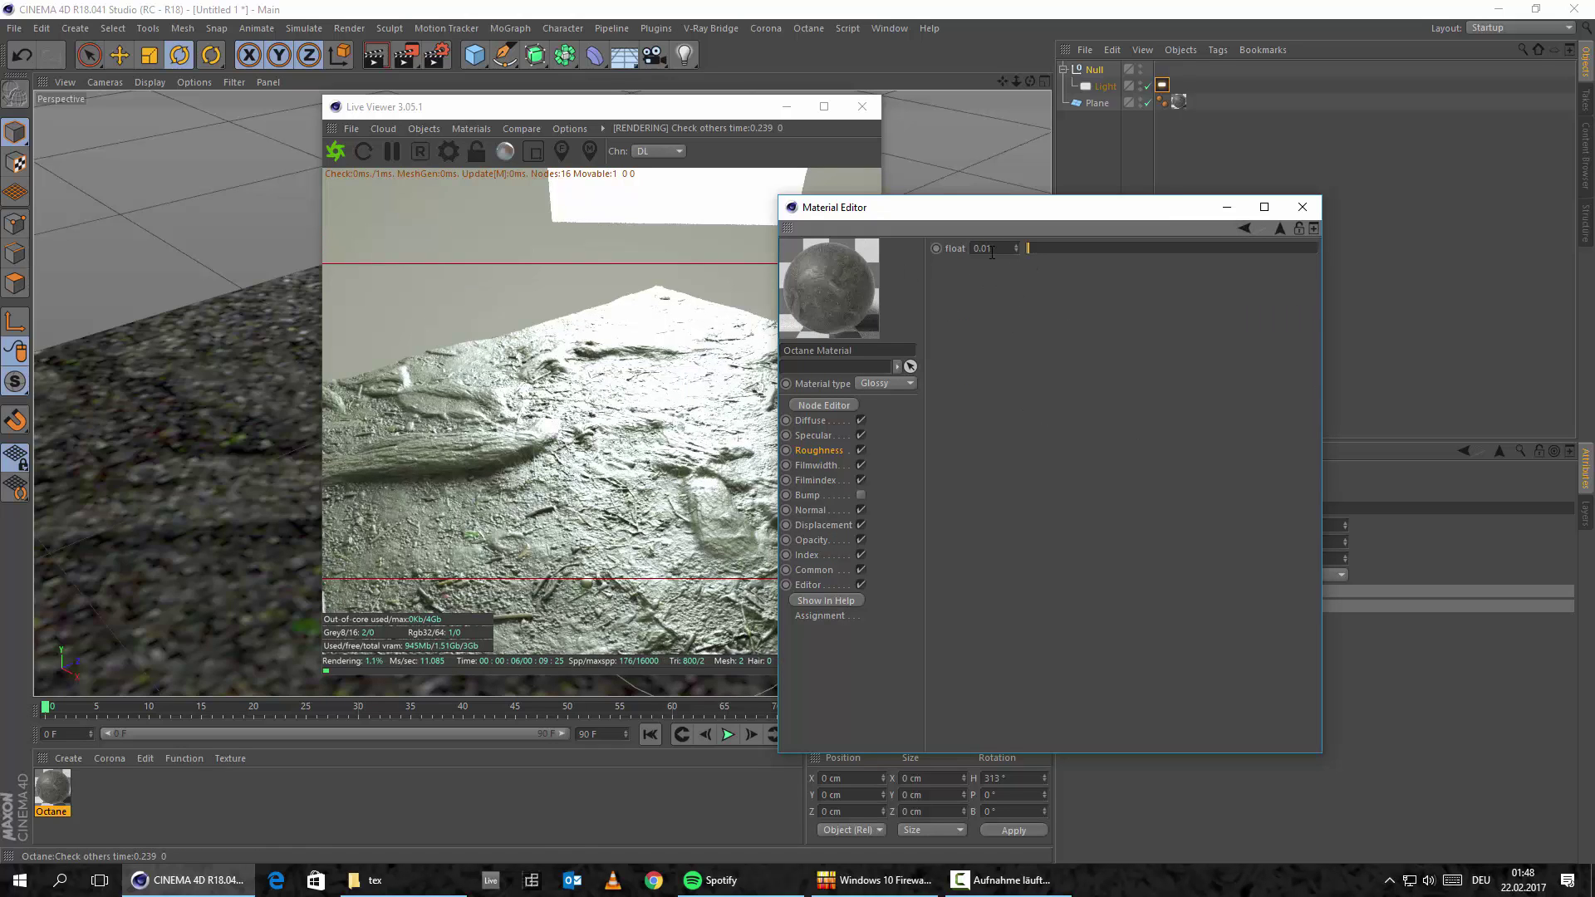
key(ctrl+z)
key(ctrl+z)
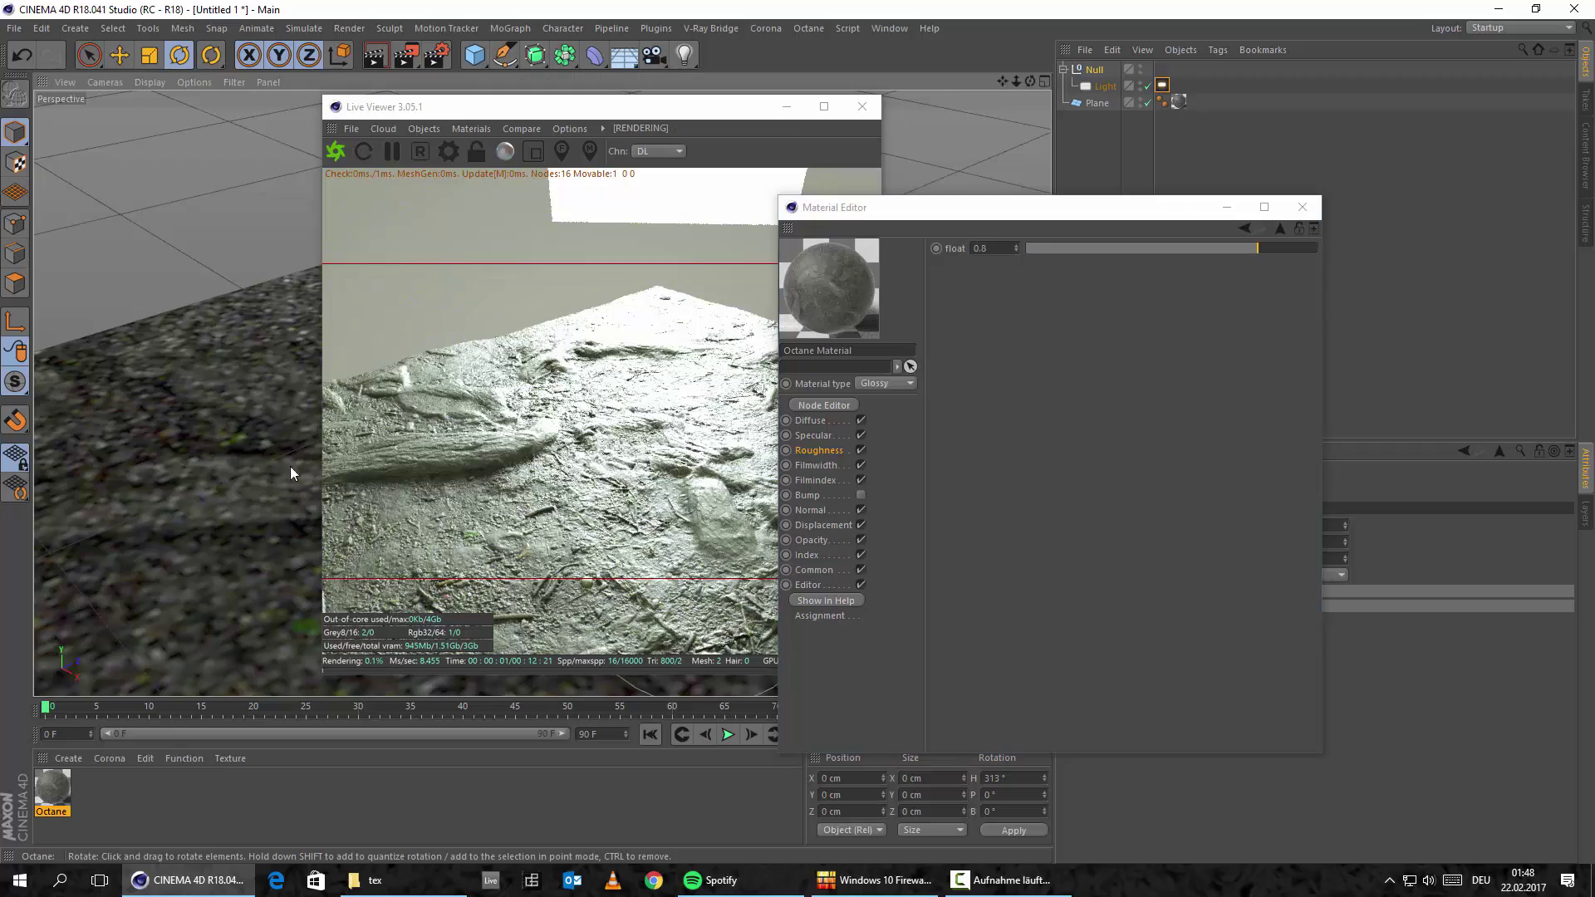
Step: Select the Plane and set the FloatTexture's float value to 1
click(197, 327)
alt+drag(197, 327, 191, 490)
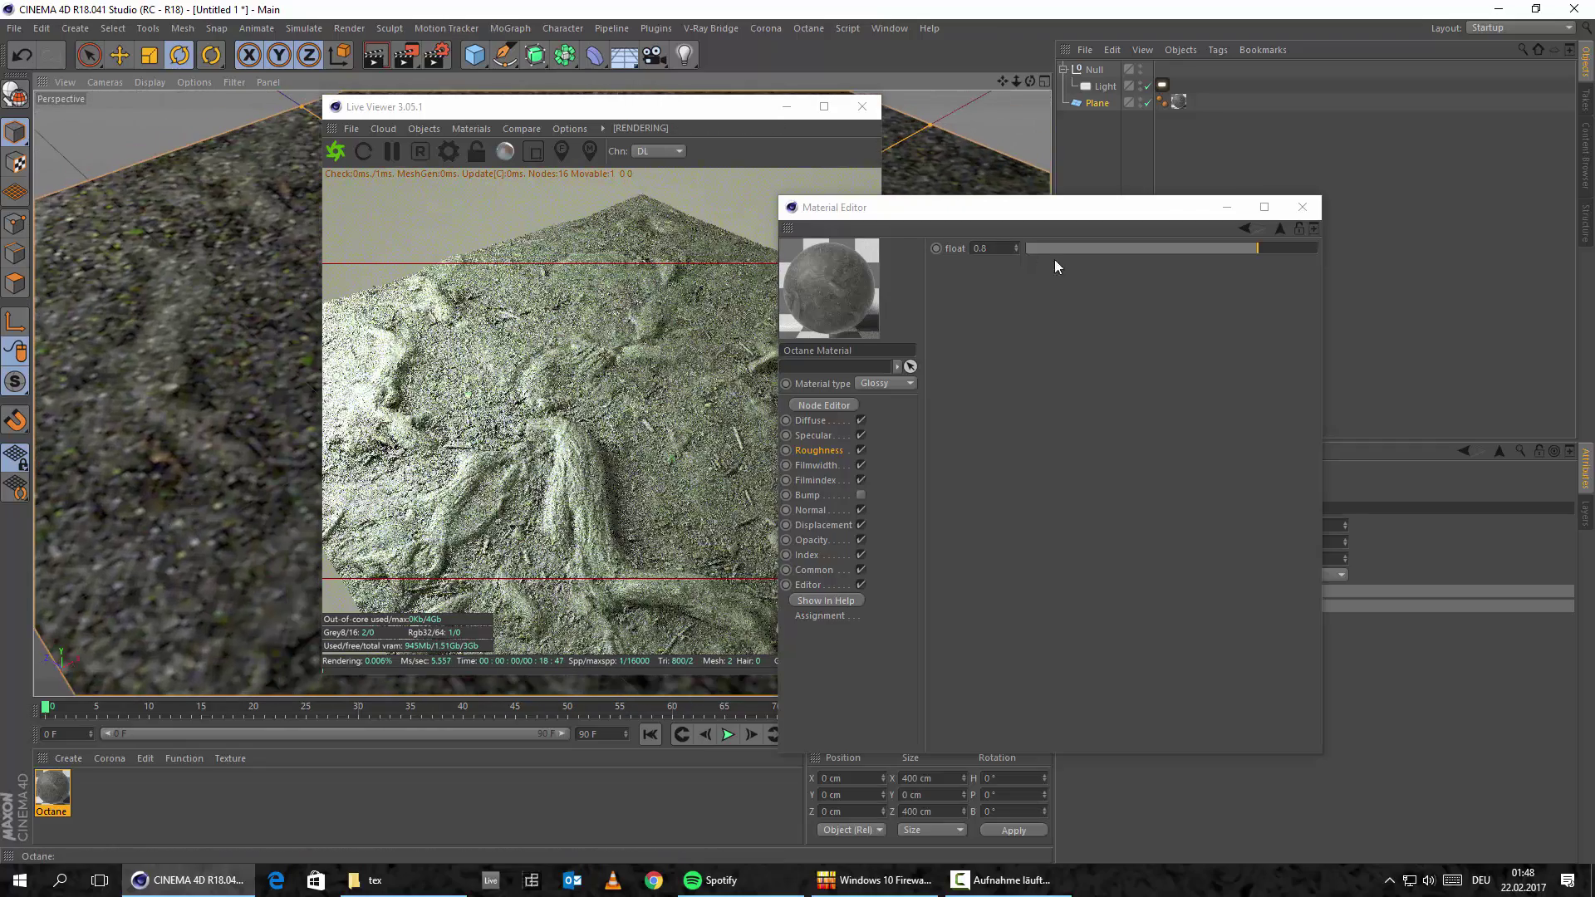
click(985, 247)
text(1)
key(Return)
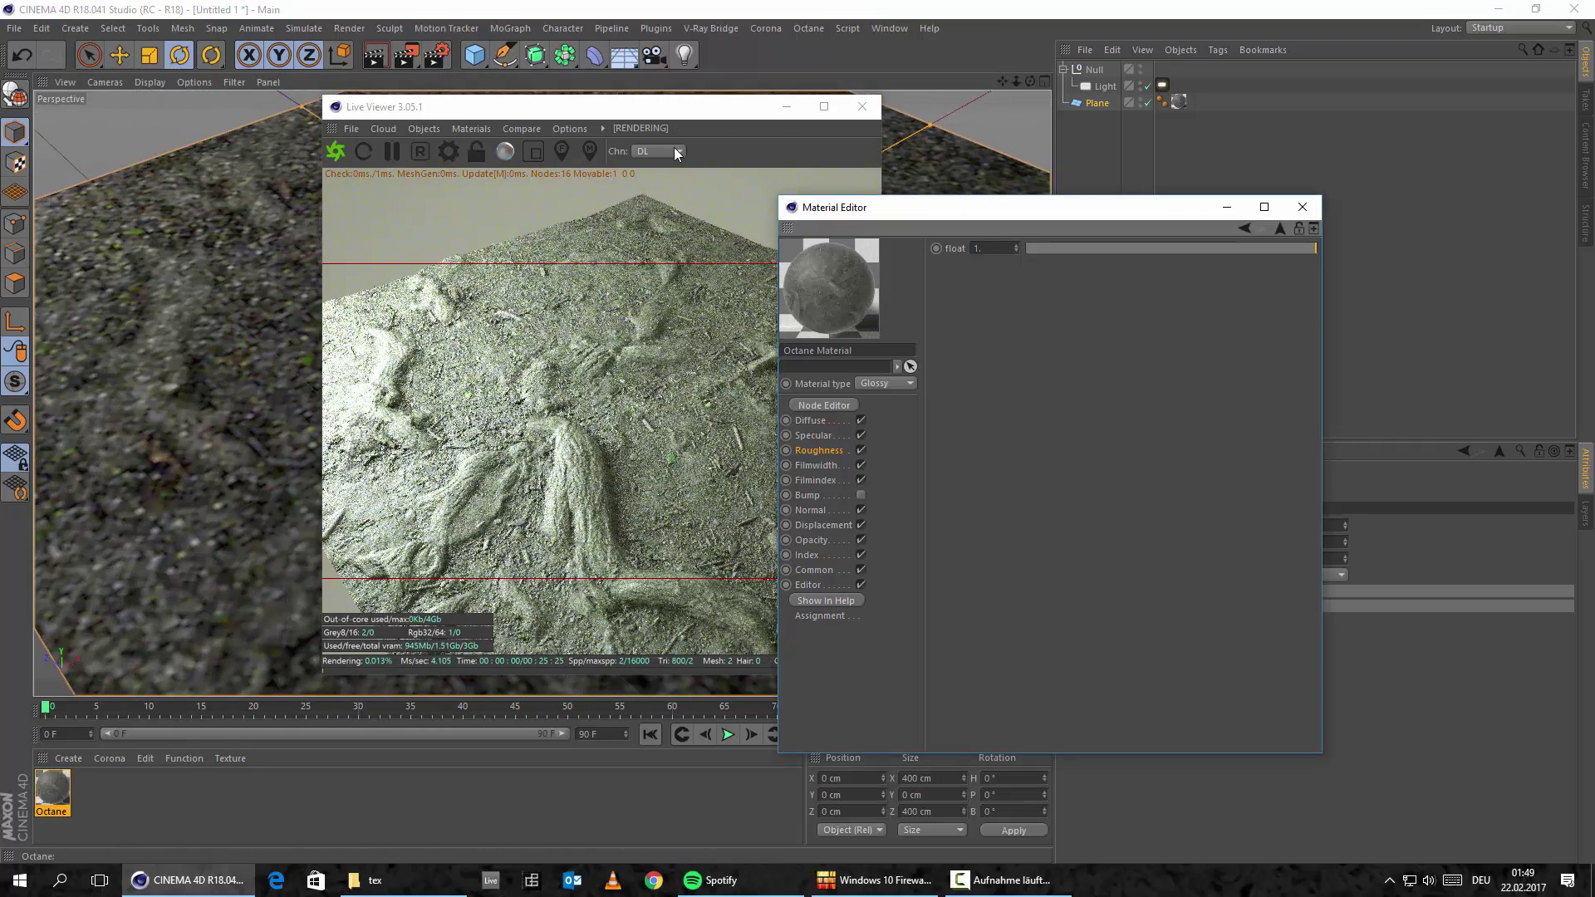
Step: Recheck a mix float texture's value of 1, then re-enable the material's Bump channel
click(1245, 227)
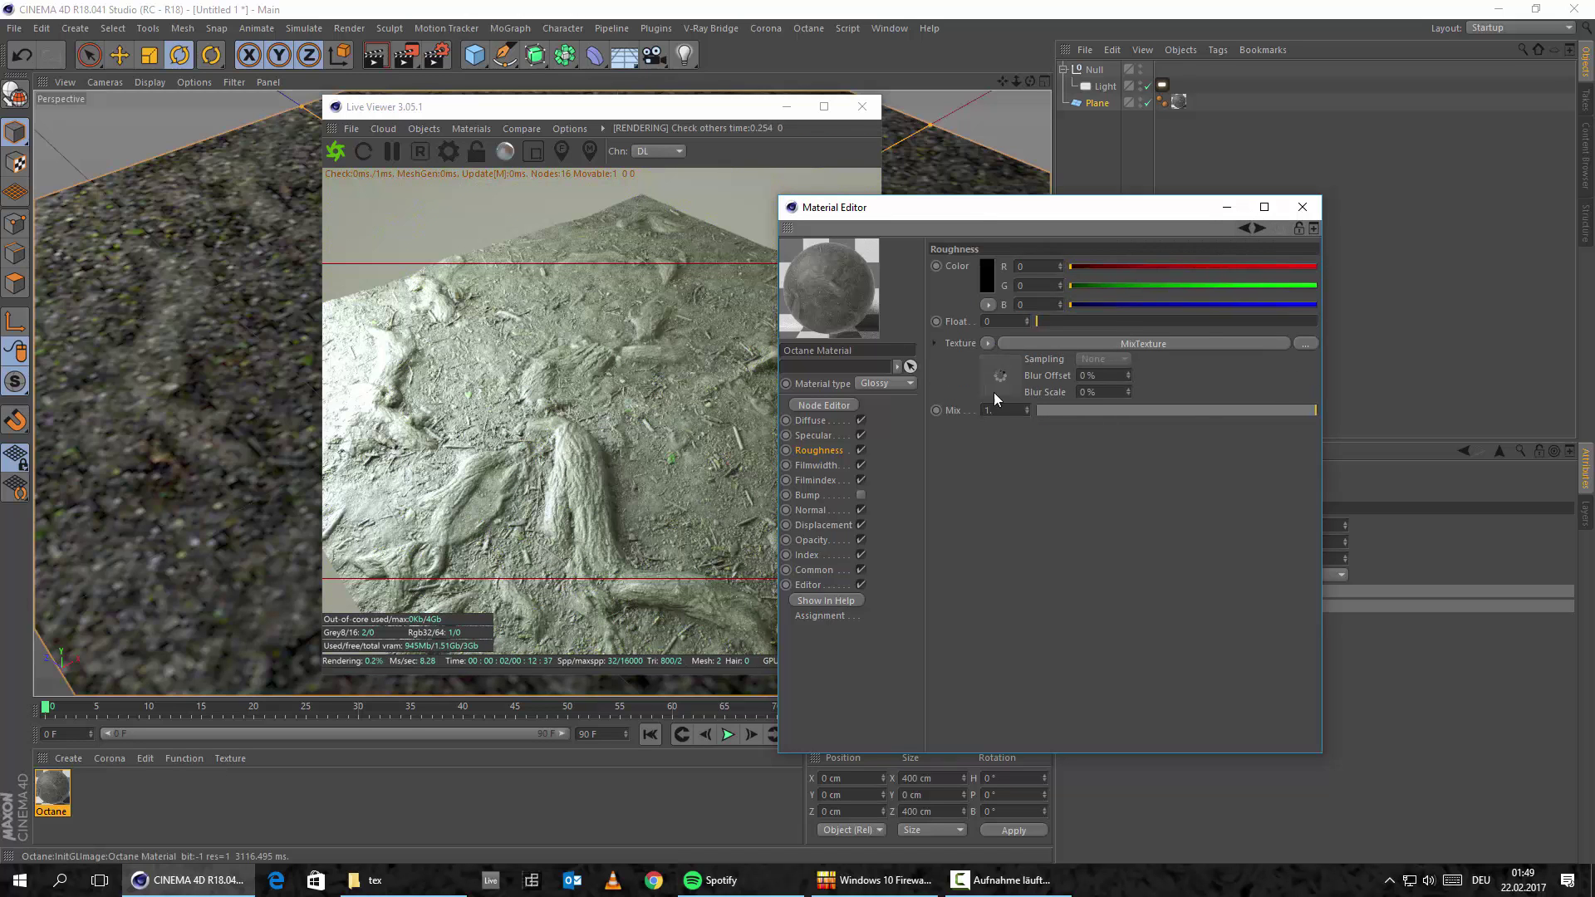
click(1005, 413)
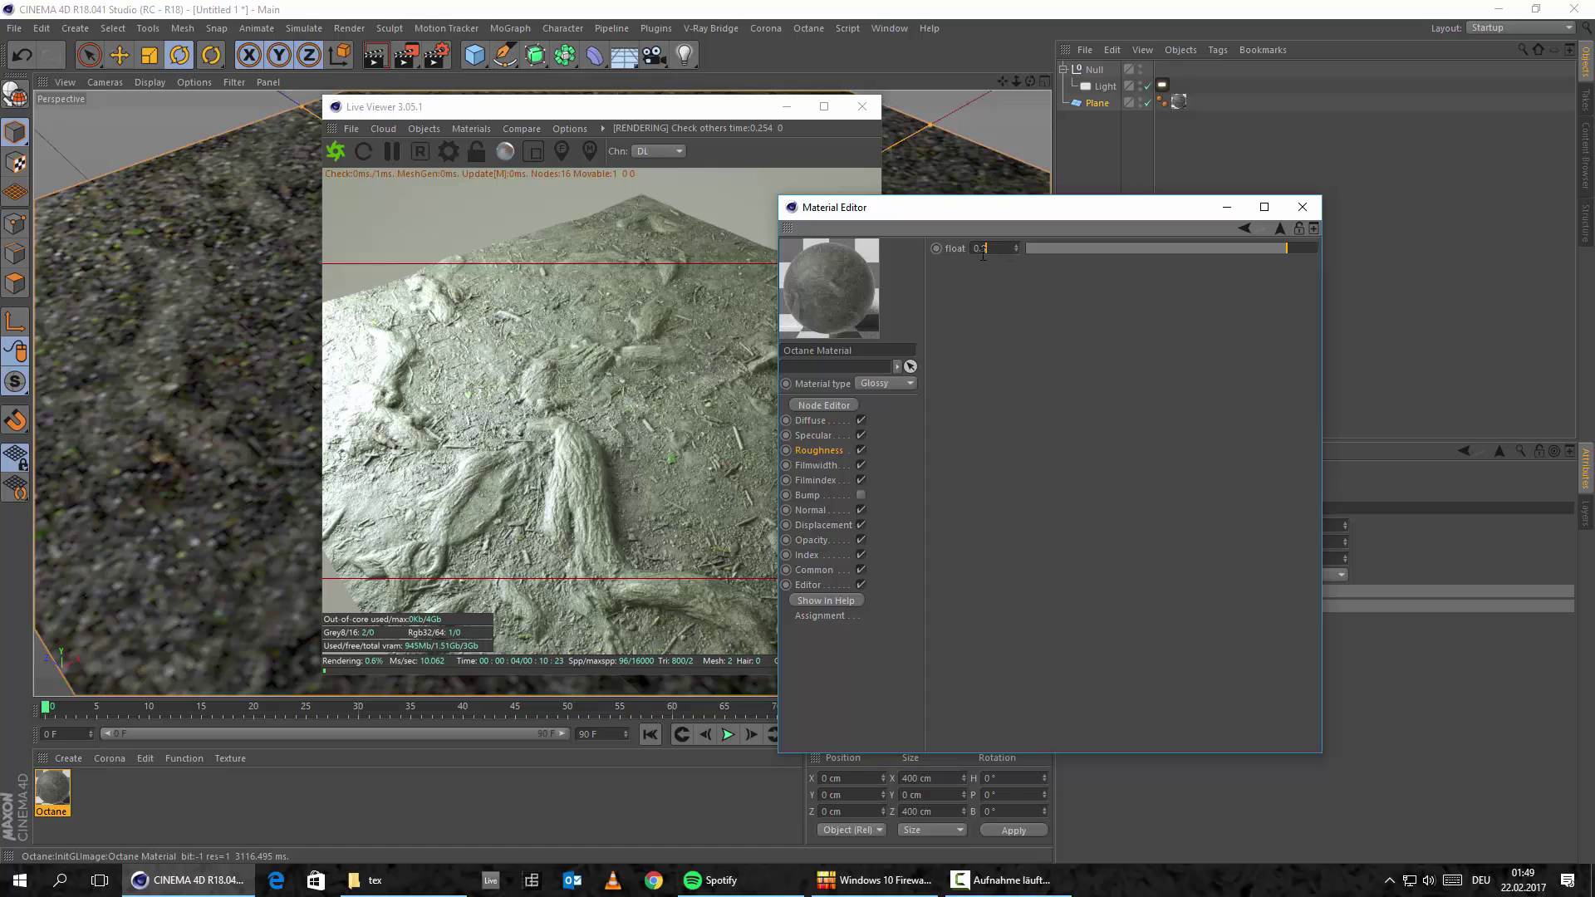
key(Return)
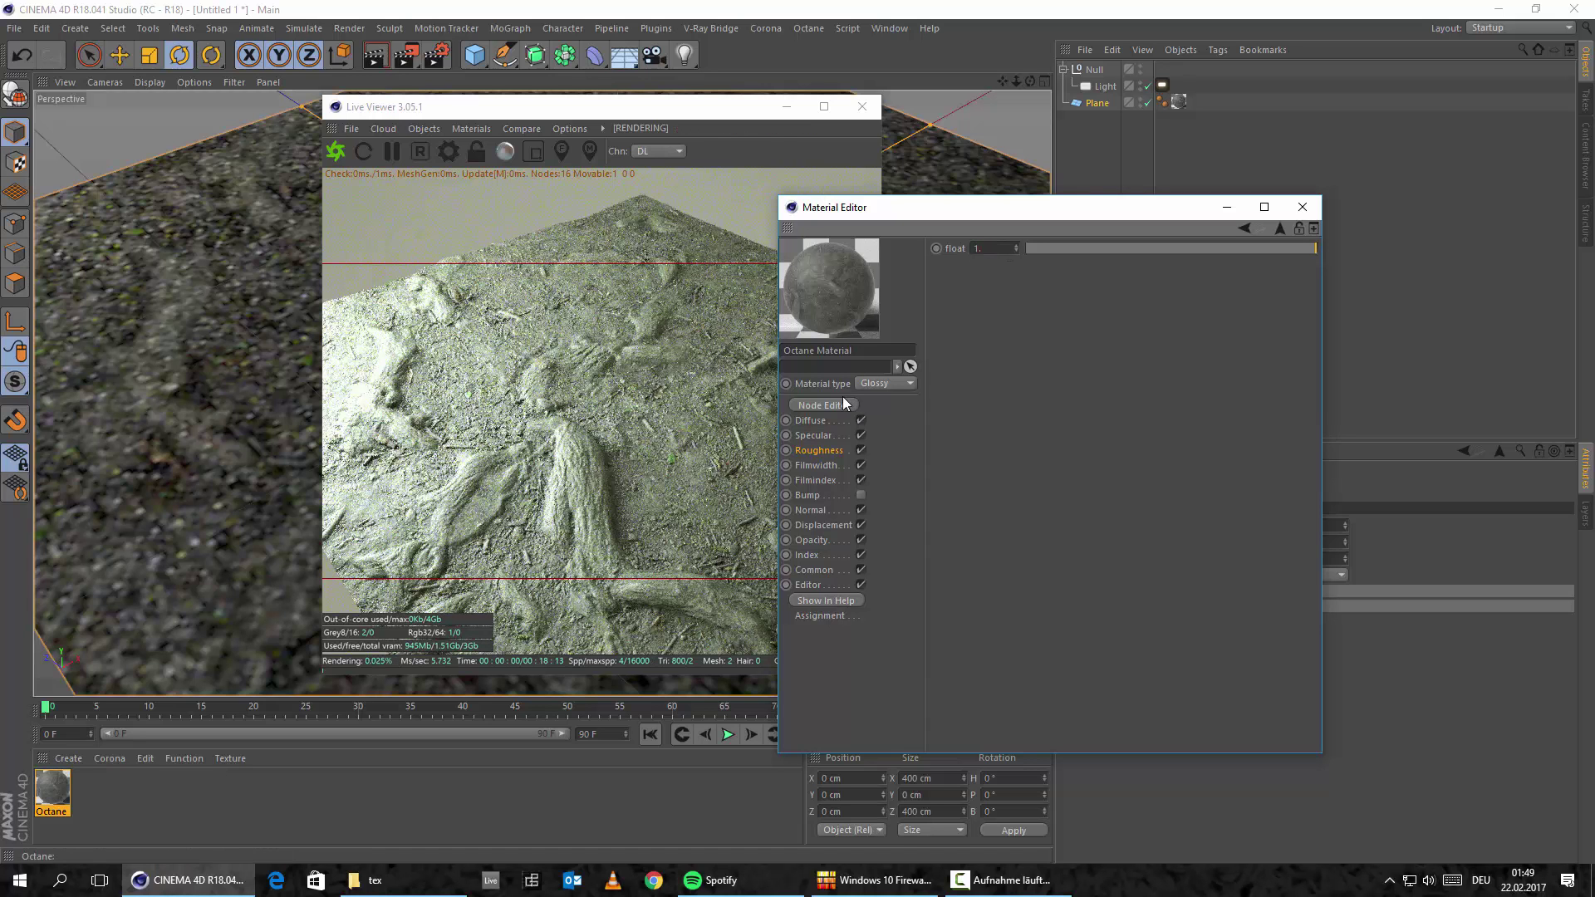
click(861, 495)
click(801, 497)
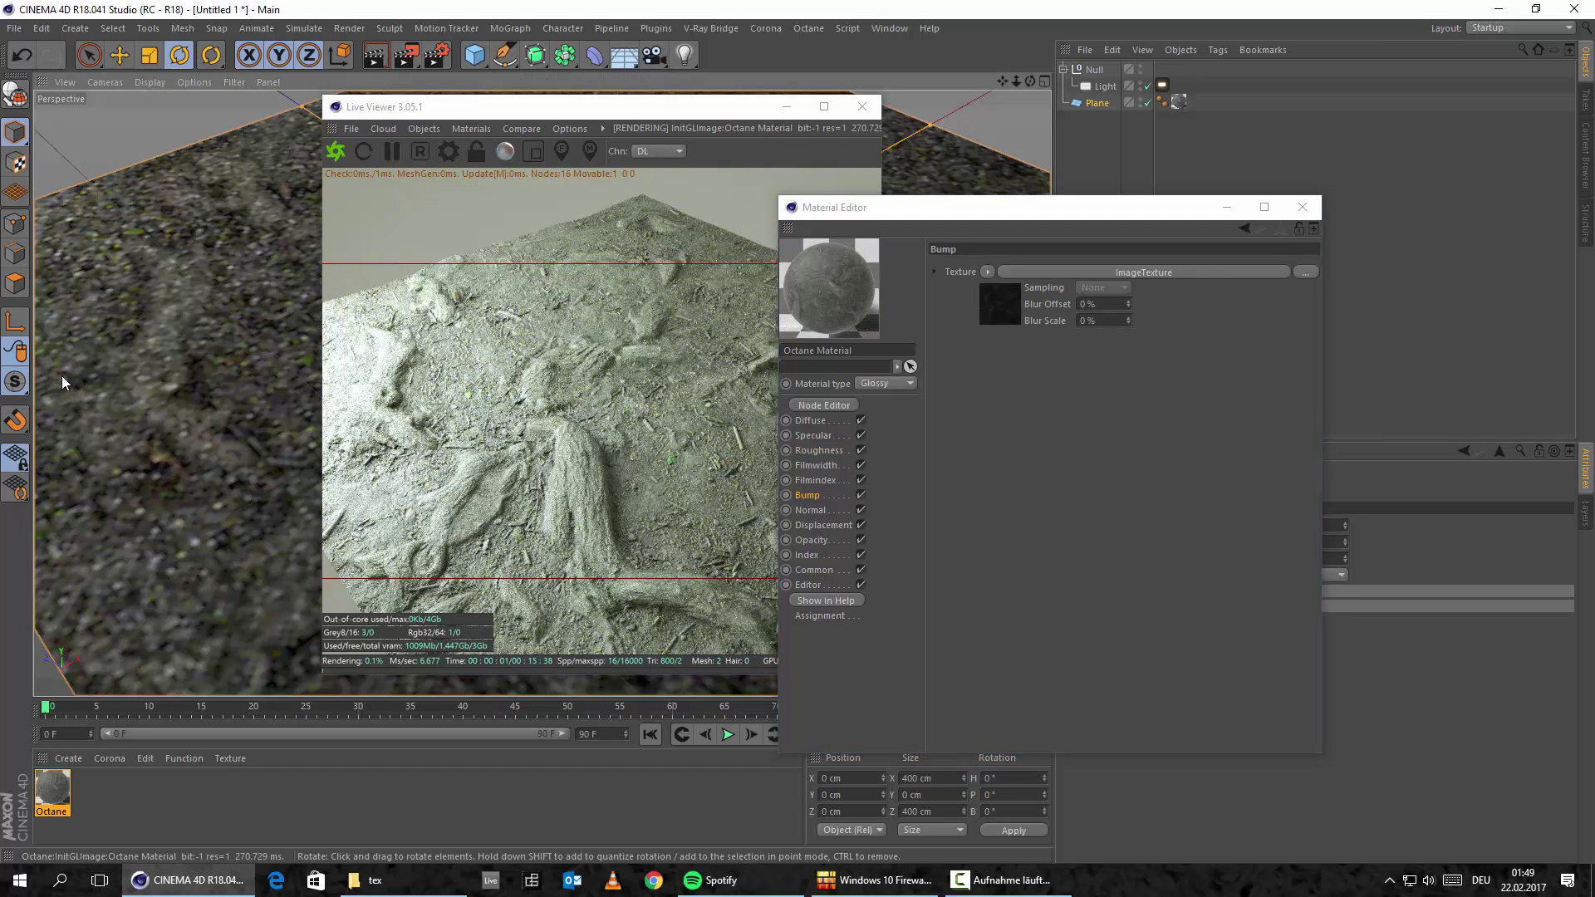
Step: Orbit the view to a new angle on the ground and turn off the material's Specular channel
click(853, 284)
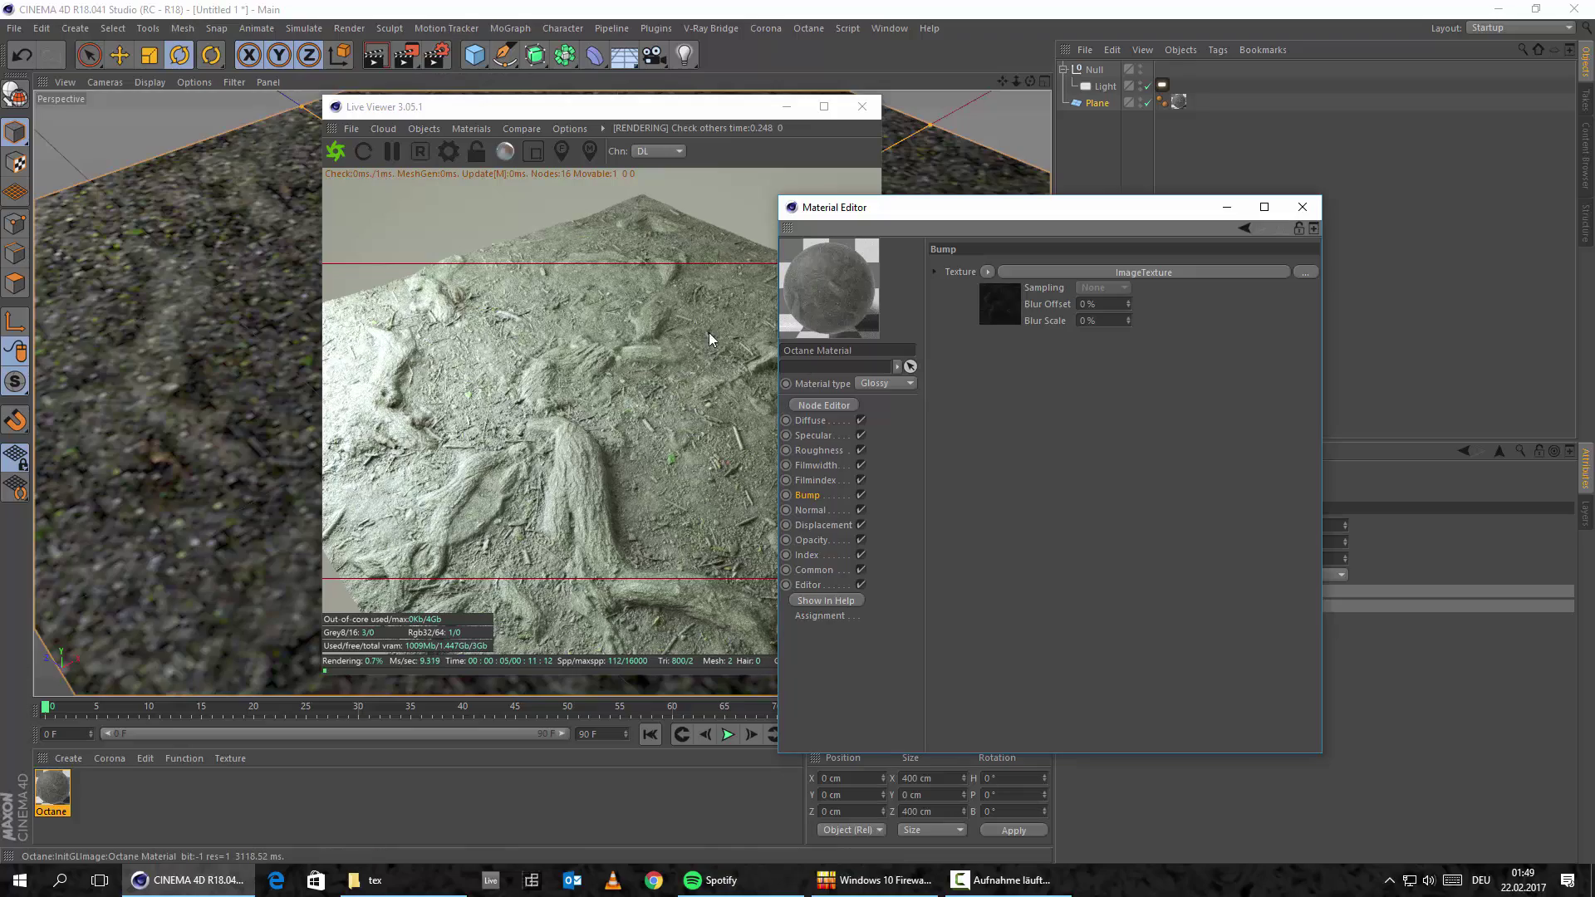
alt+drag(113, 387, 248, 401)
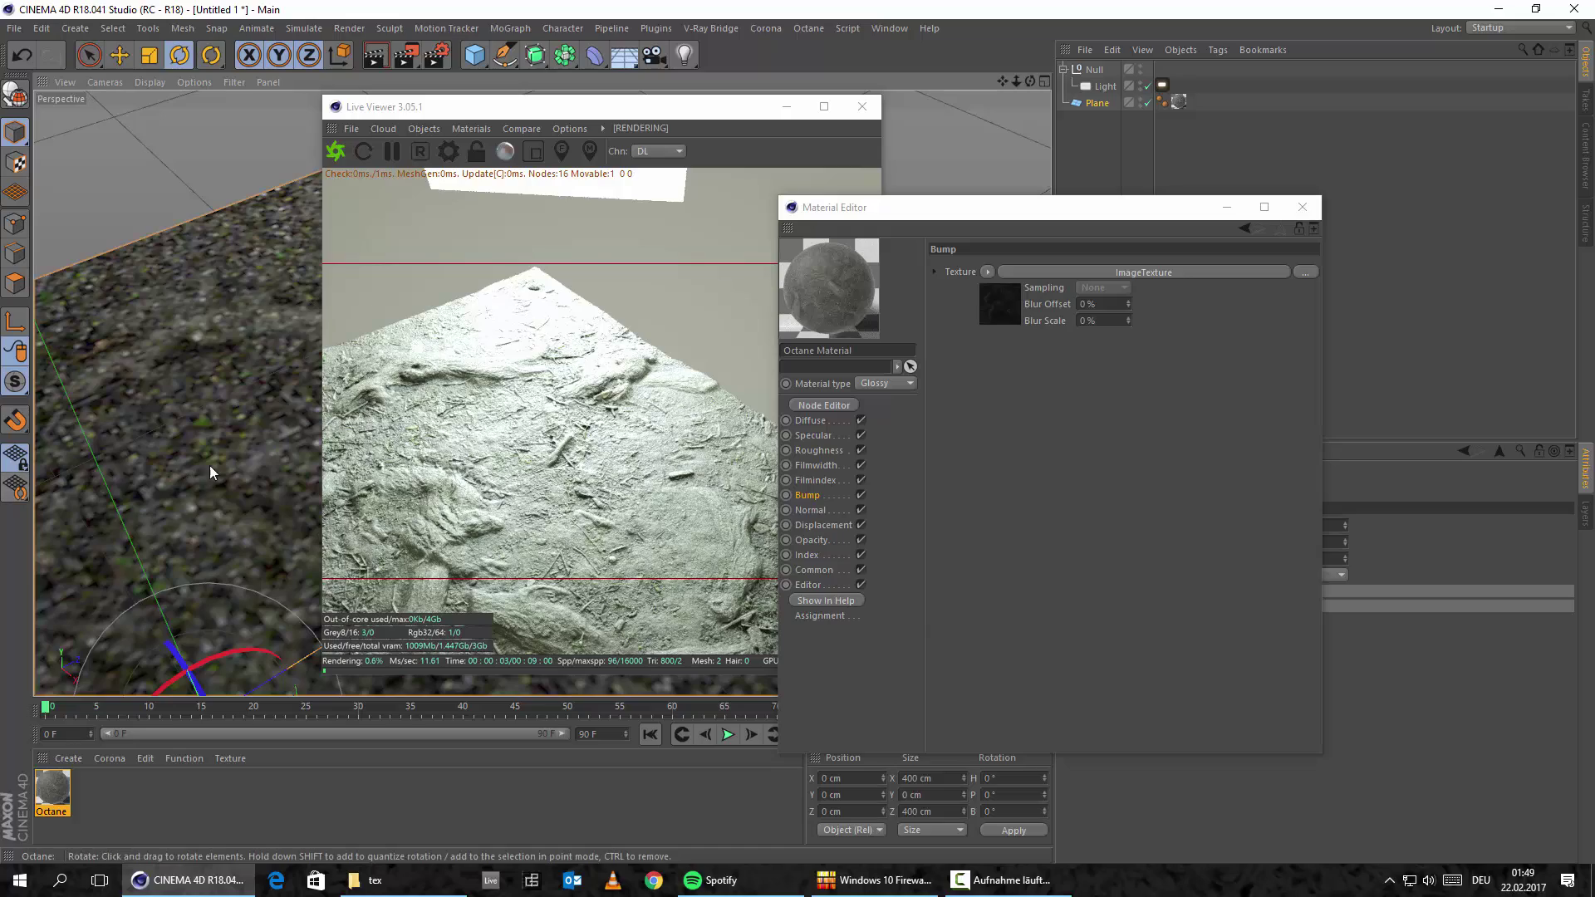
alt+drag(209, 465, 288, 381)
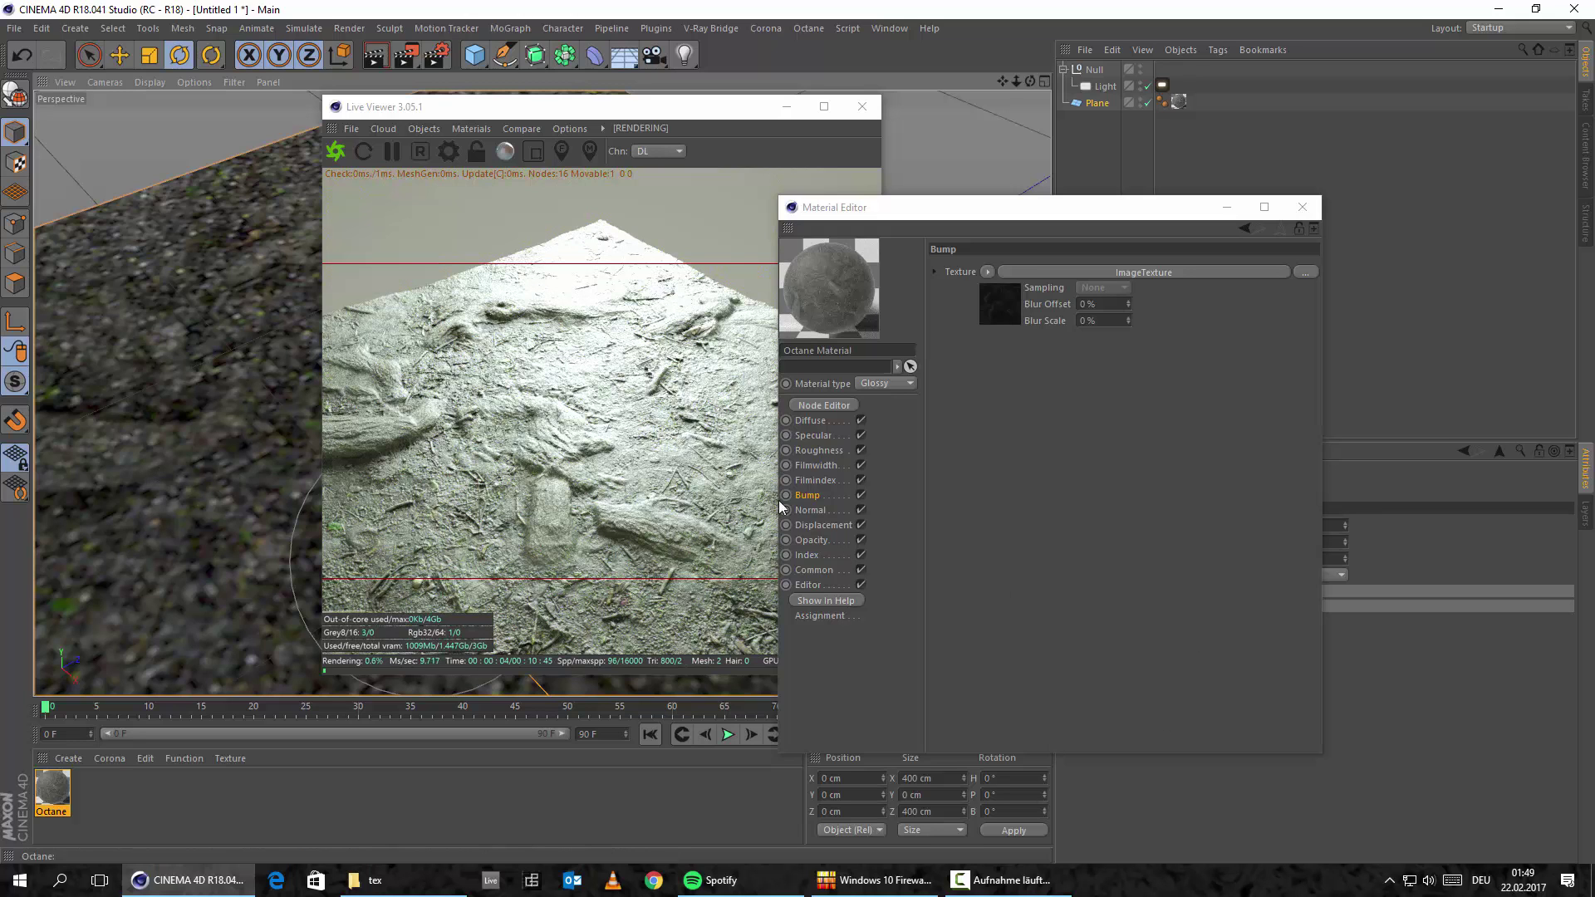
click(808, 499)
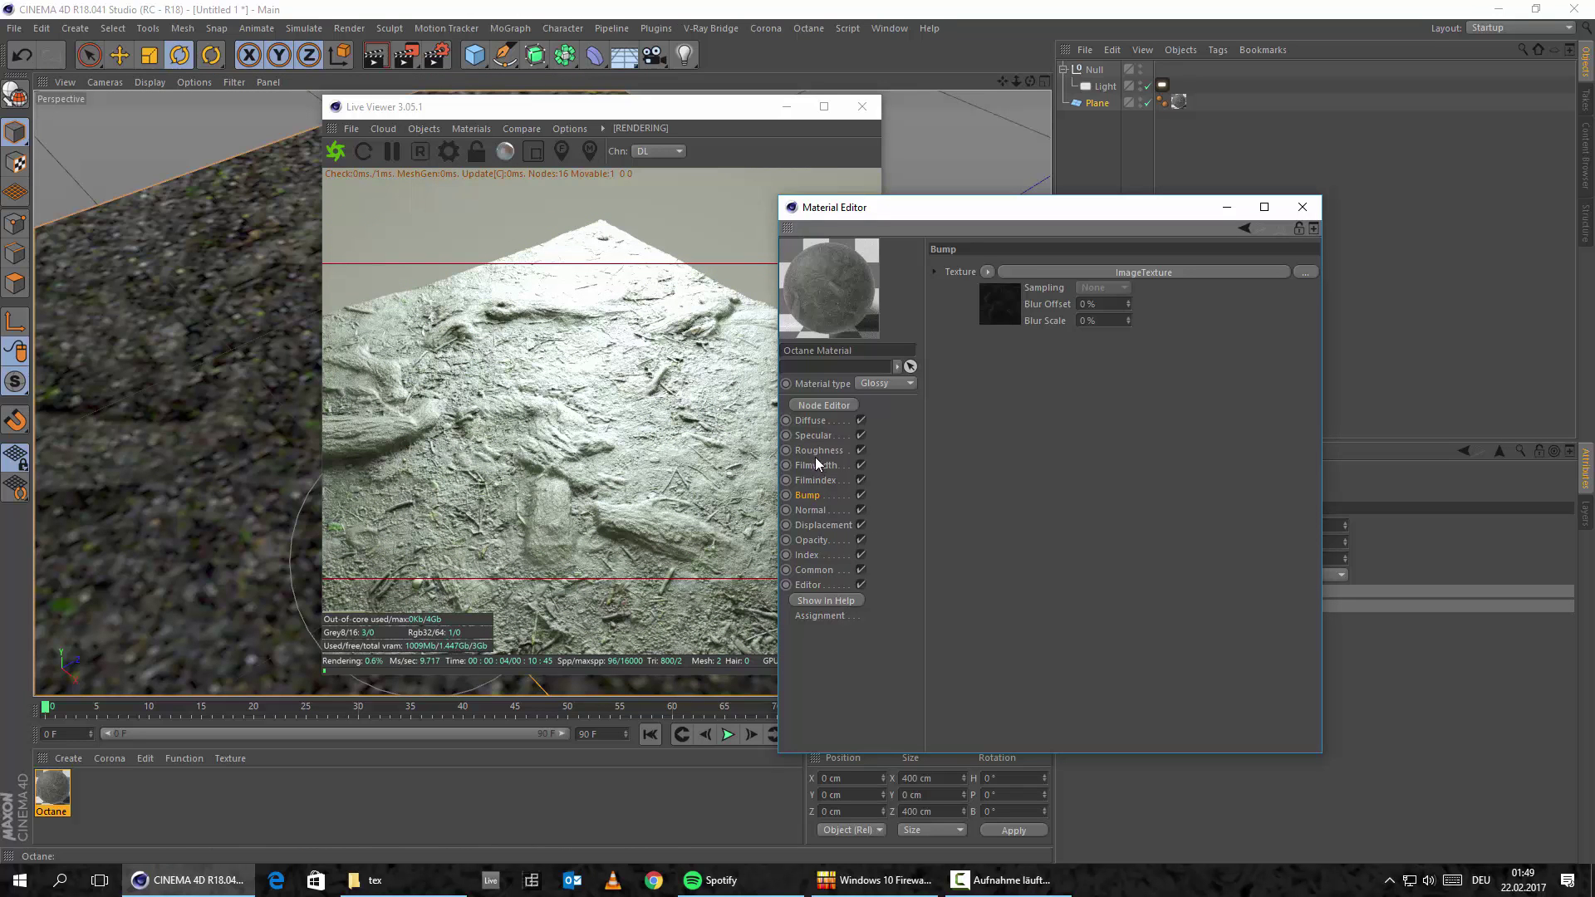
click(862, 435)
Step: Open the Roughness channel to show the MixTexture's ImageTexture Amount and two FloatTexture inputs
click(835, 440)
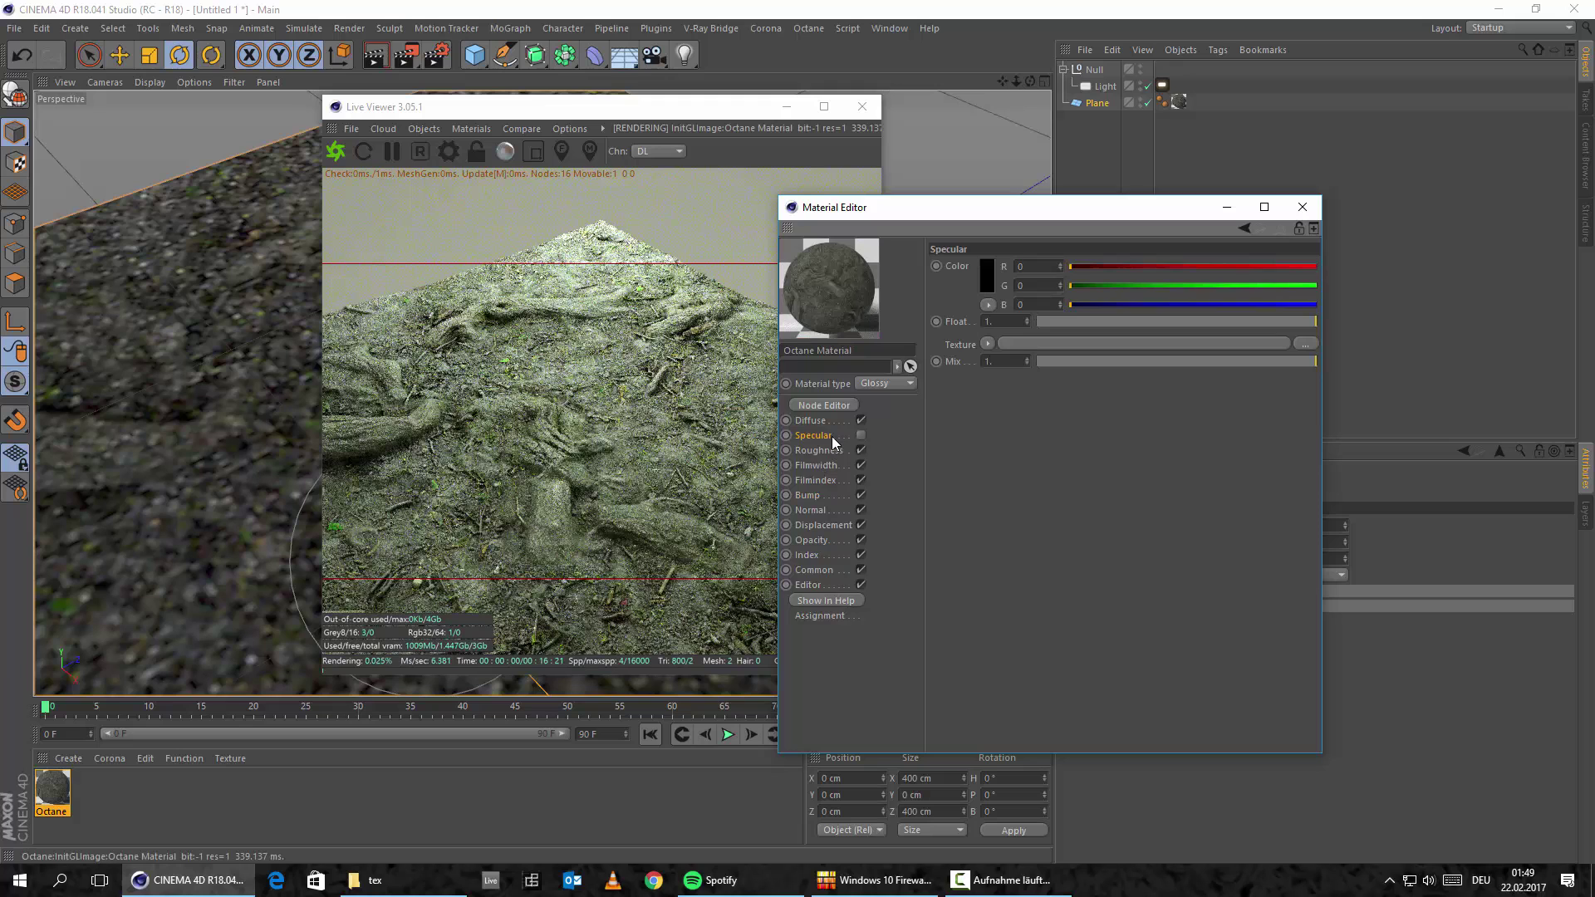
click(818, 450)
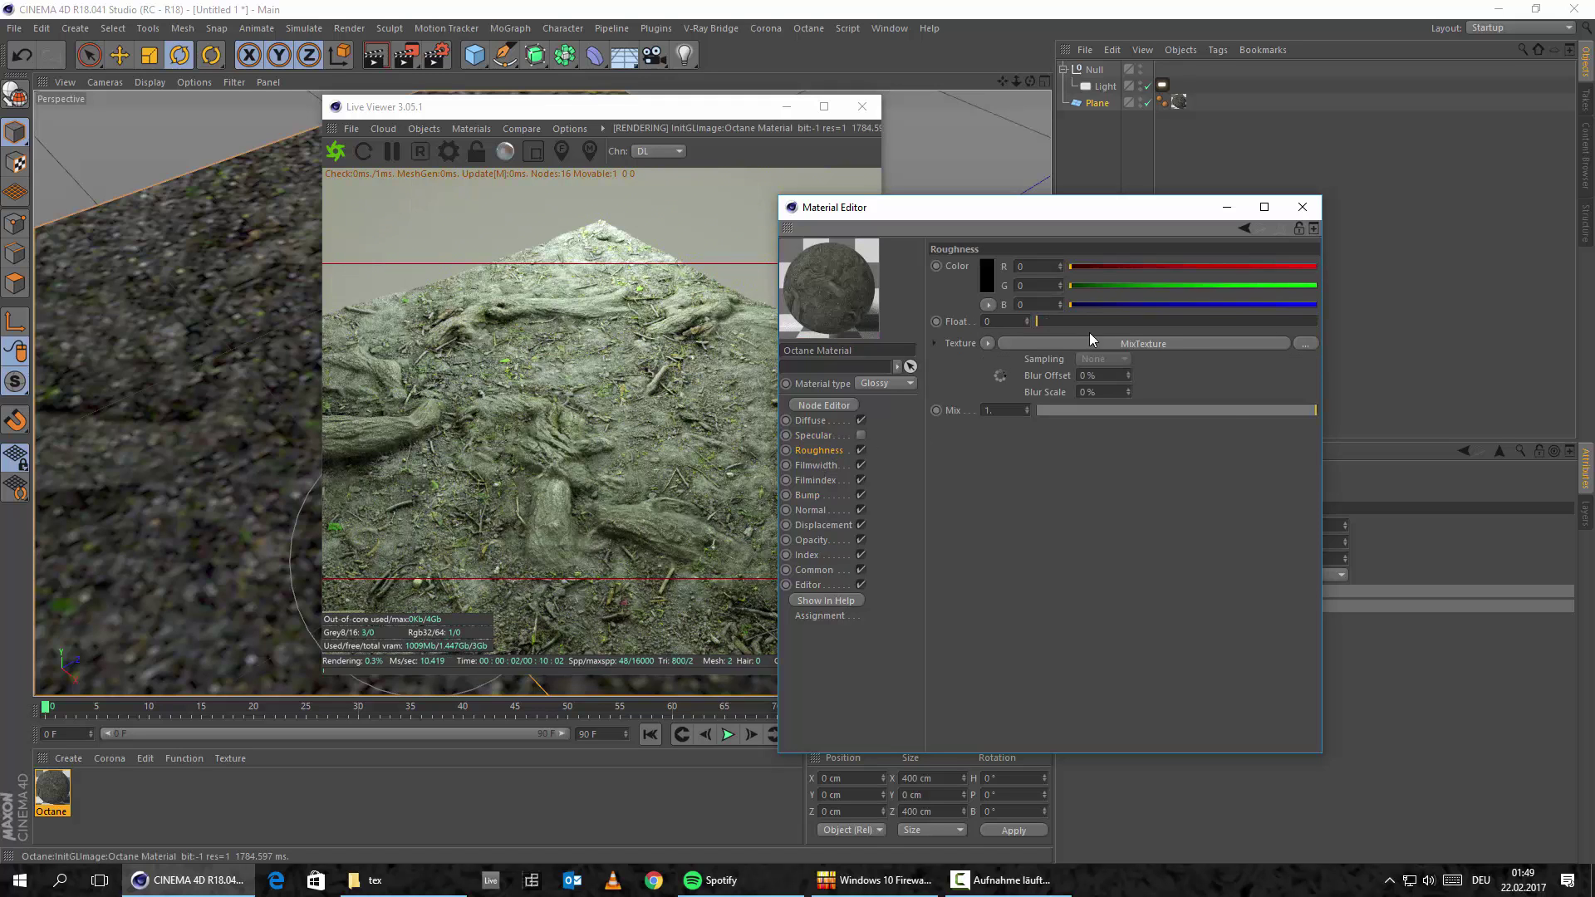
click(1175, 344)
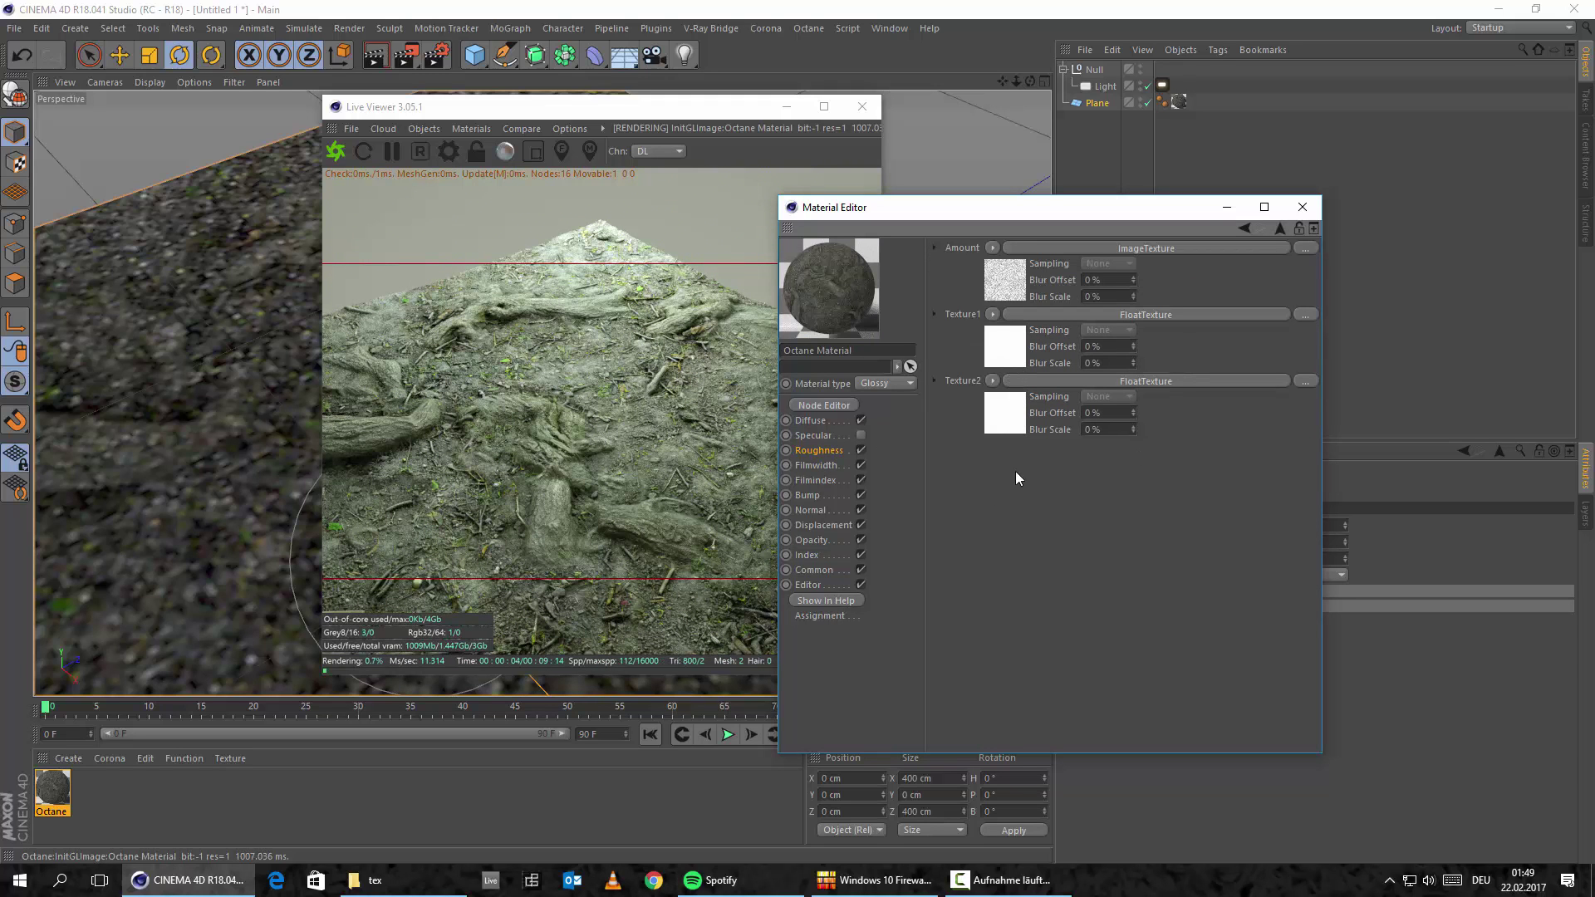